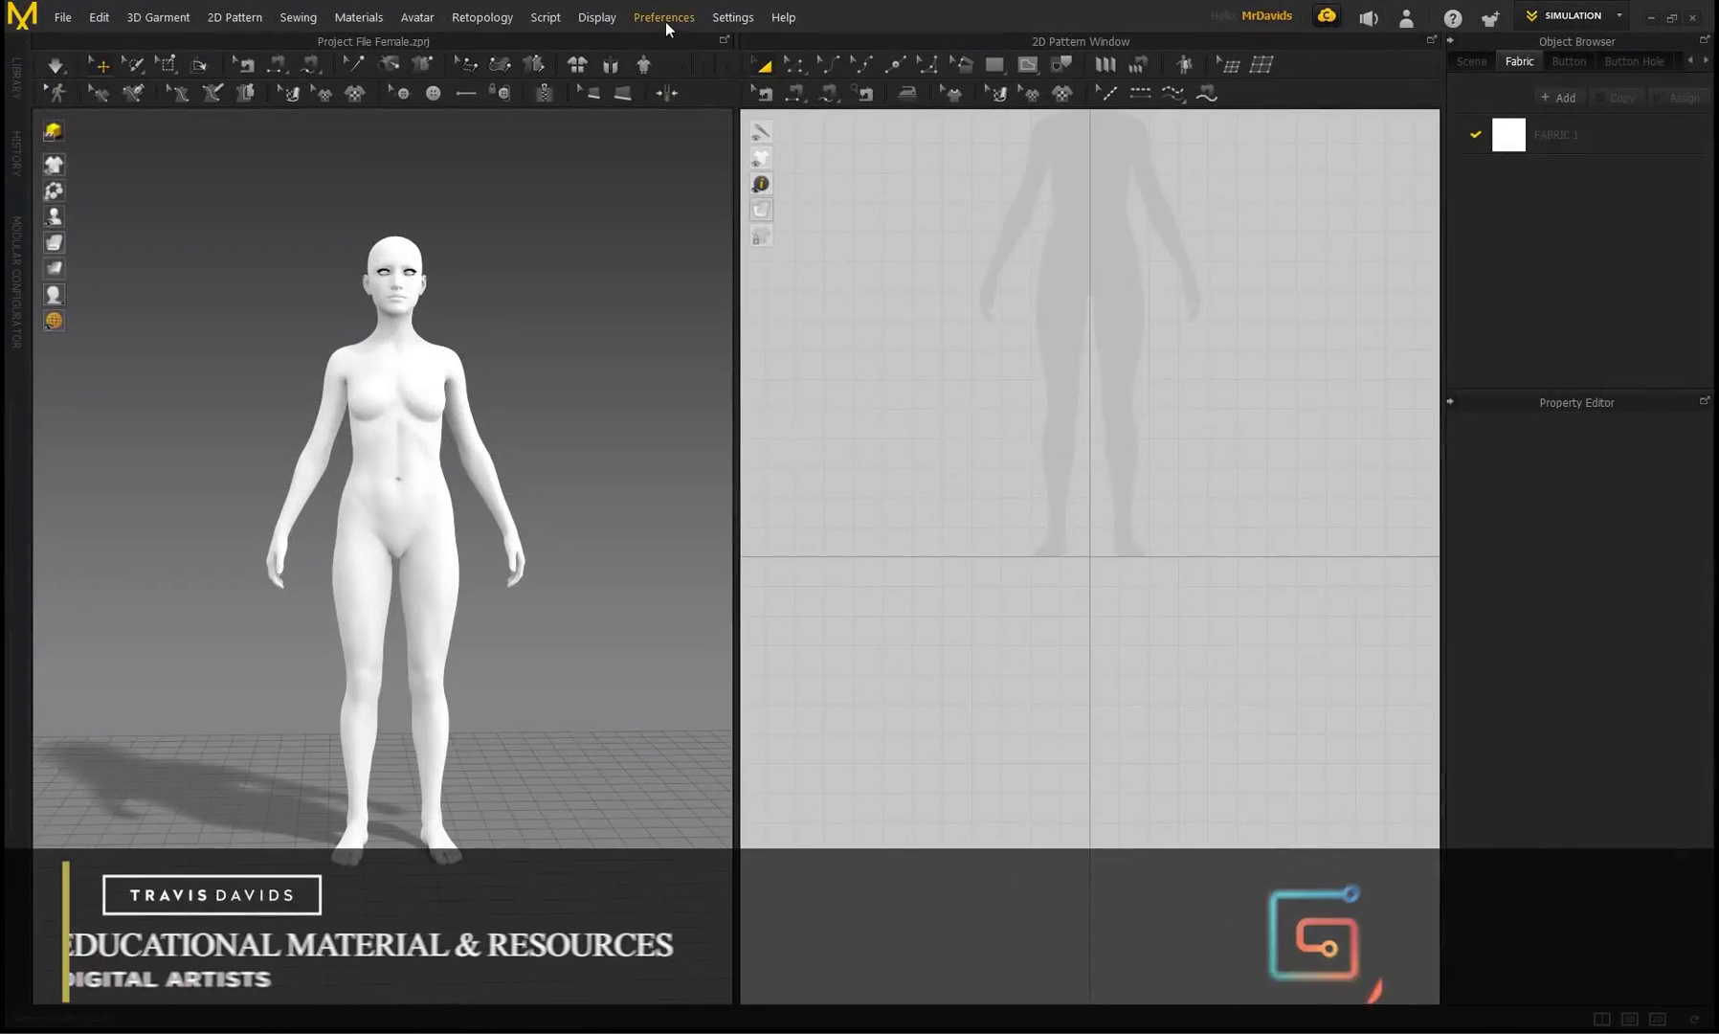
- Choose the gizmo option in the program preferences
left_click(665, 20)
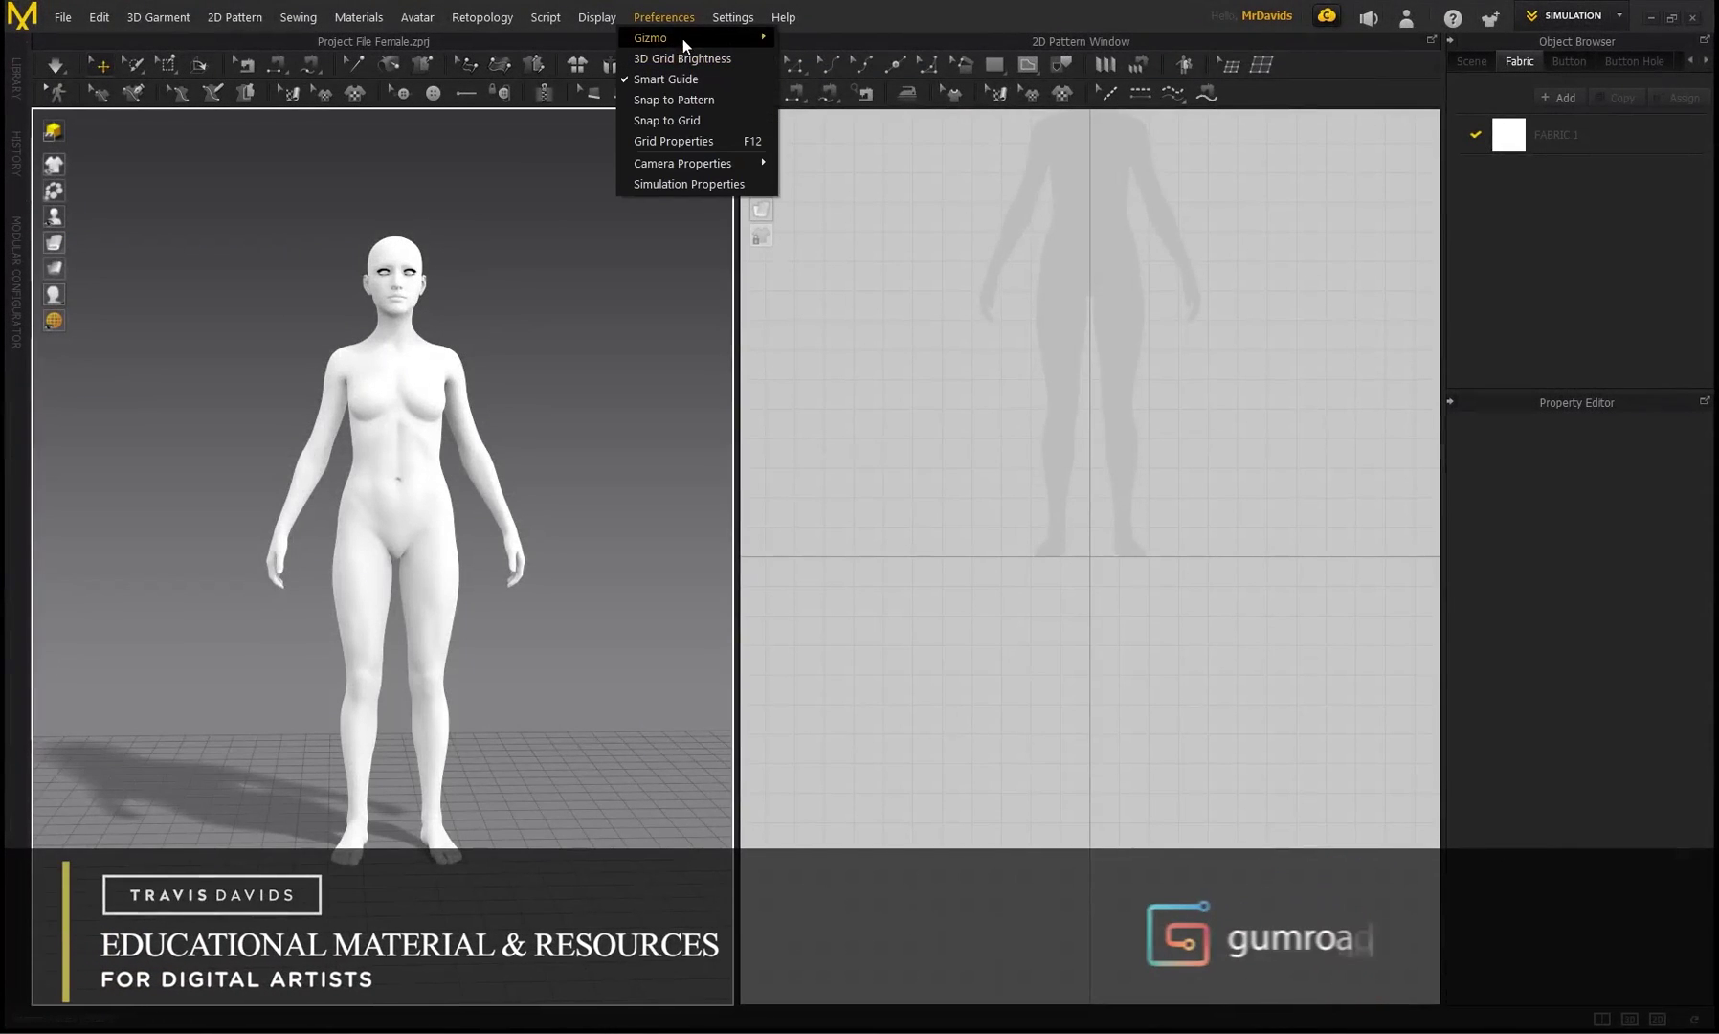
mouse_move(682, 39)
left_click(865, 58)
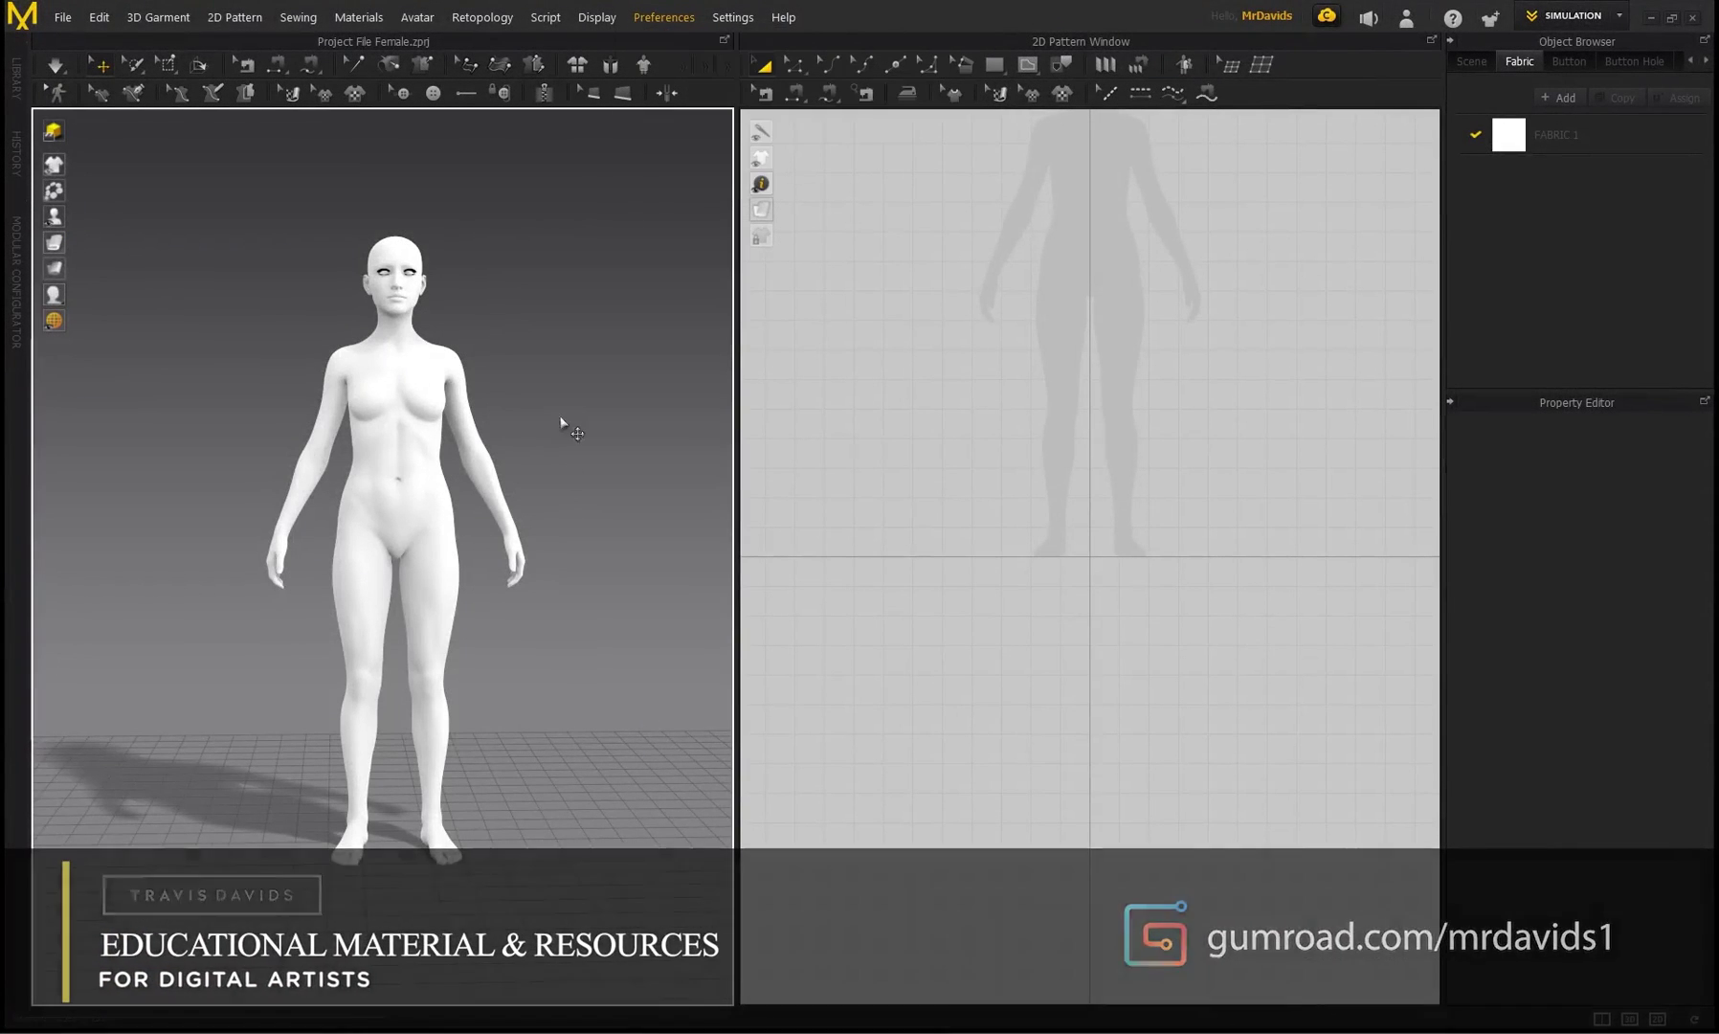
right_click_drag(521, 359, 521, 361)
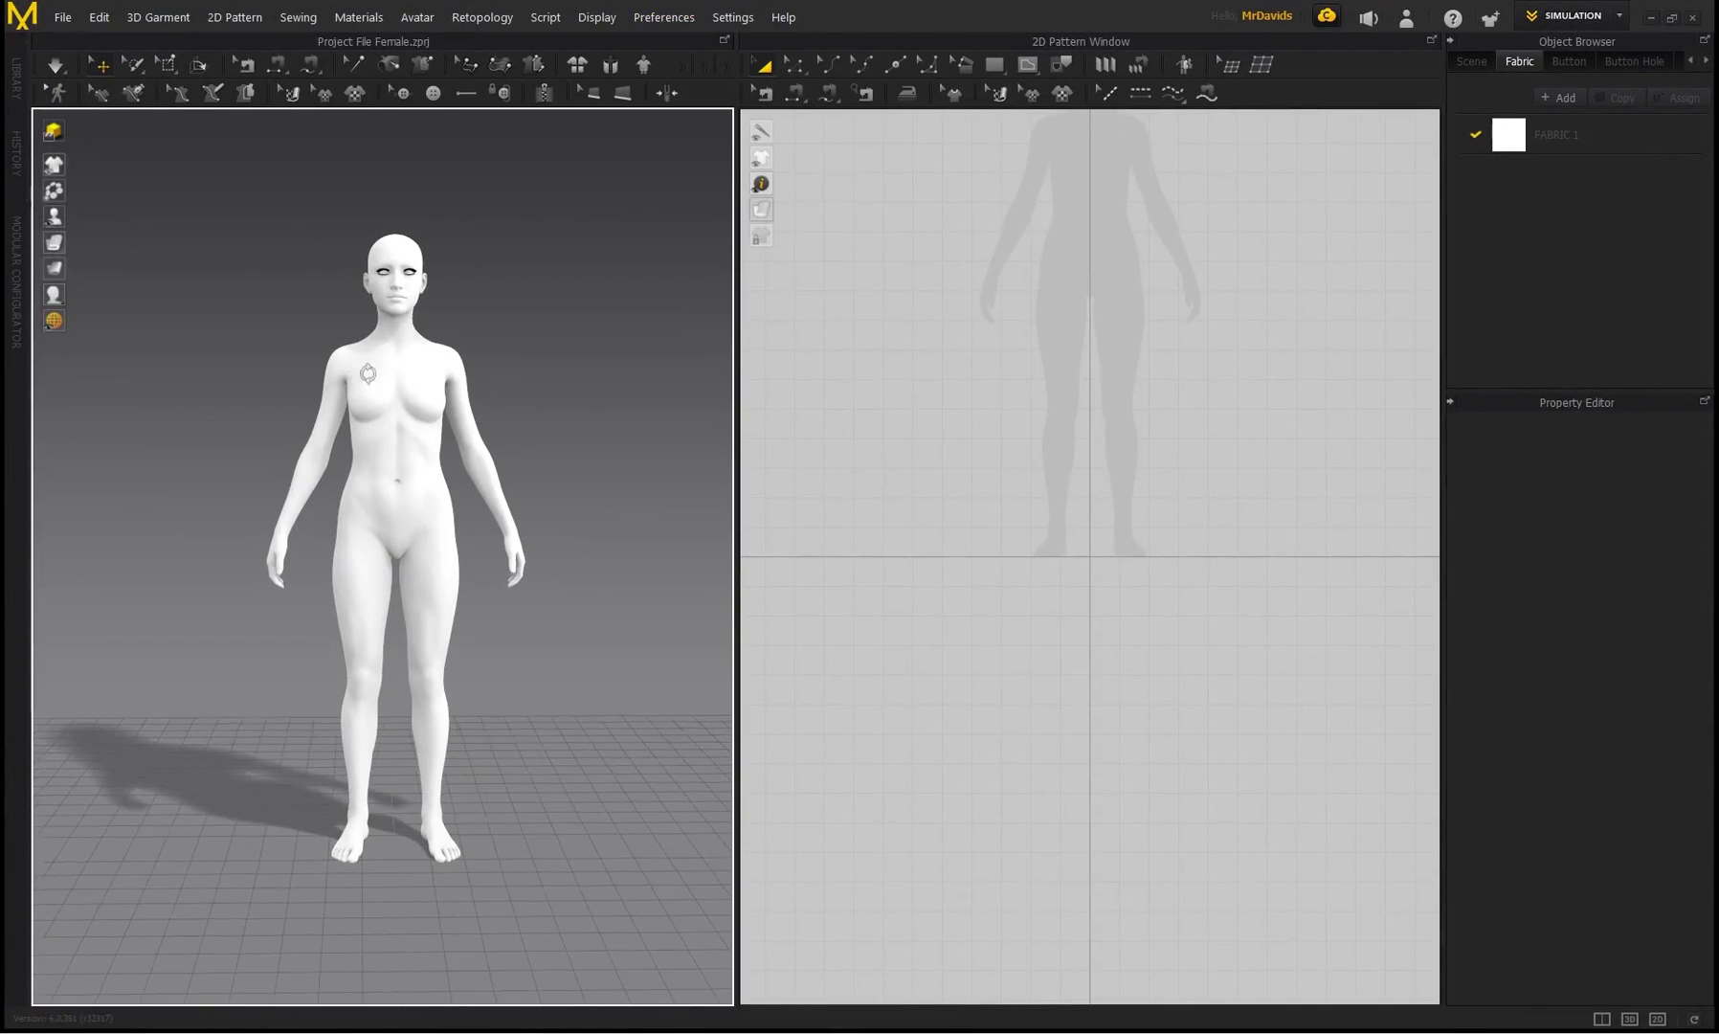
- Open Project File Female.zprj from the Mittens Project File folder, using load type Open with the avatar included
left_click(62, 18)
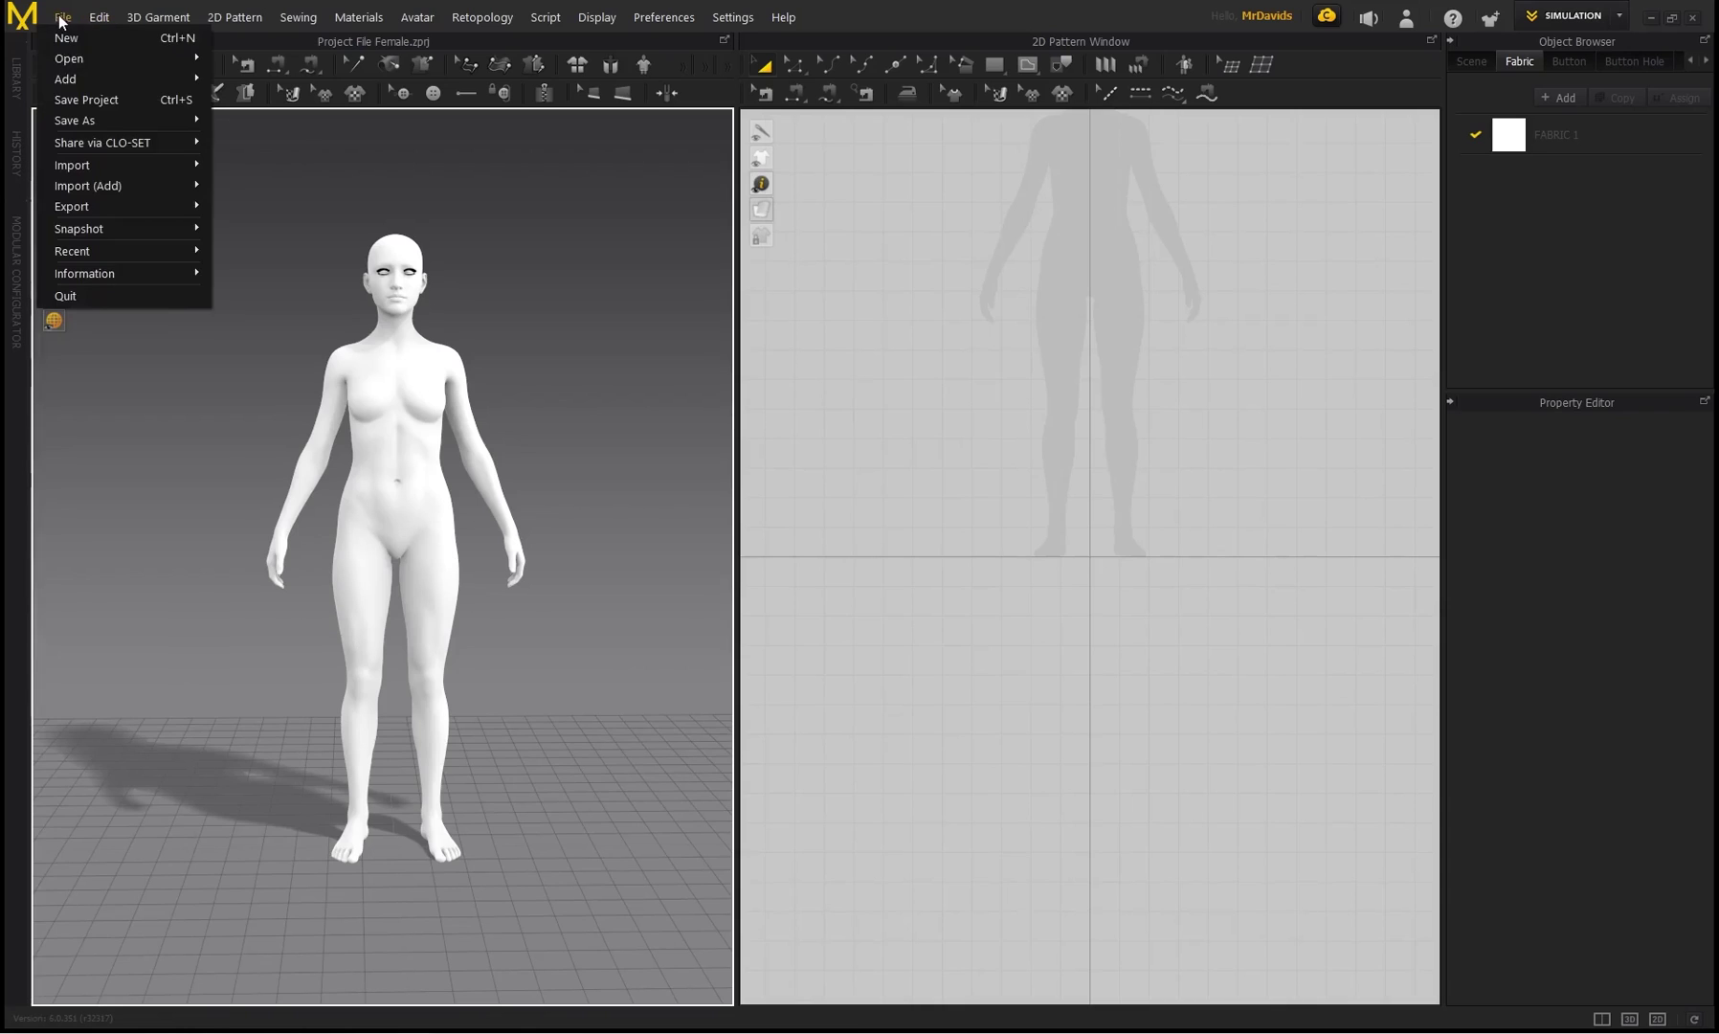
mouse_move(114, 57)
left_click(292, 59)
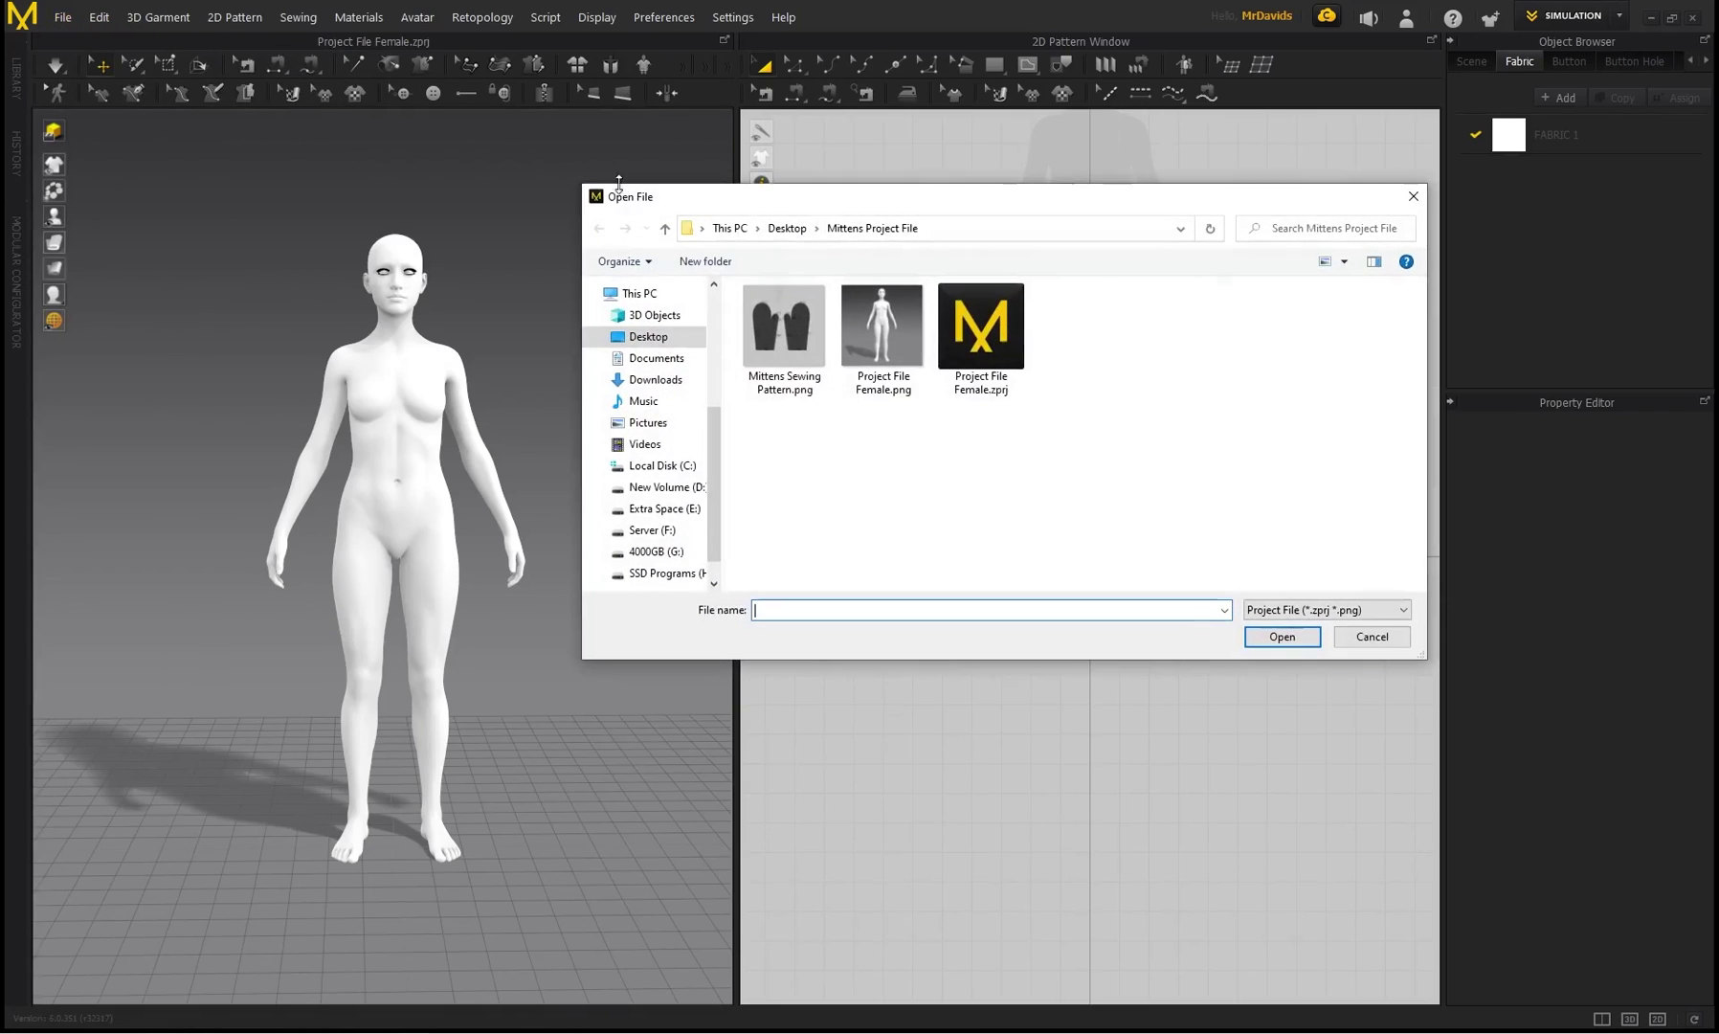
left_click(978, 350)
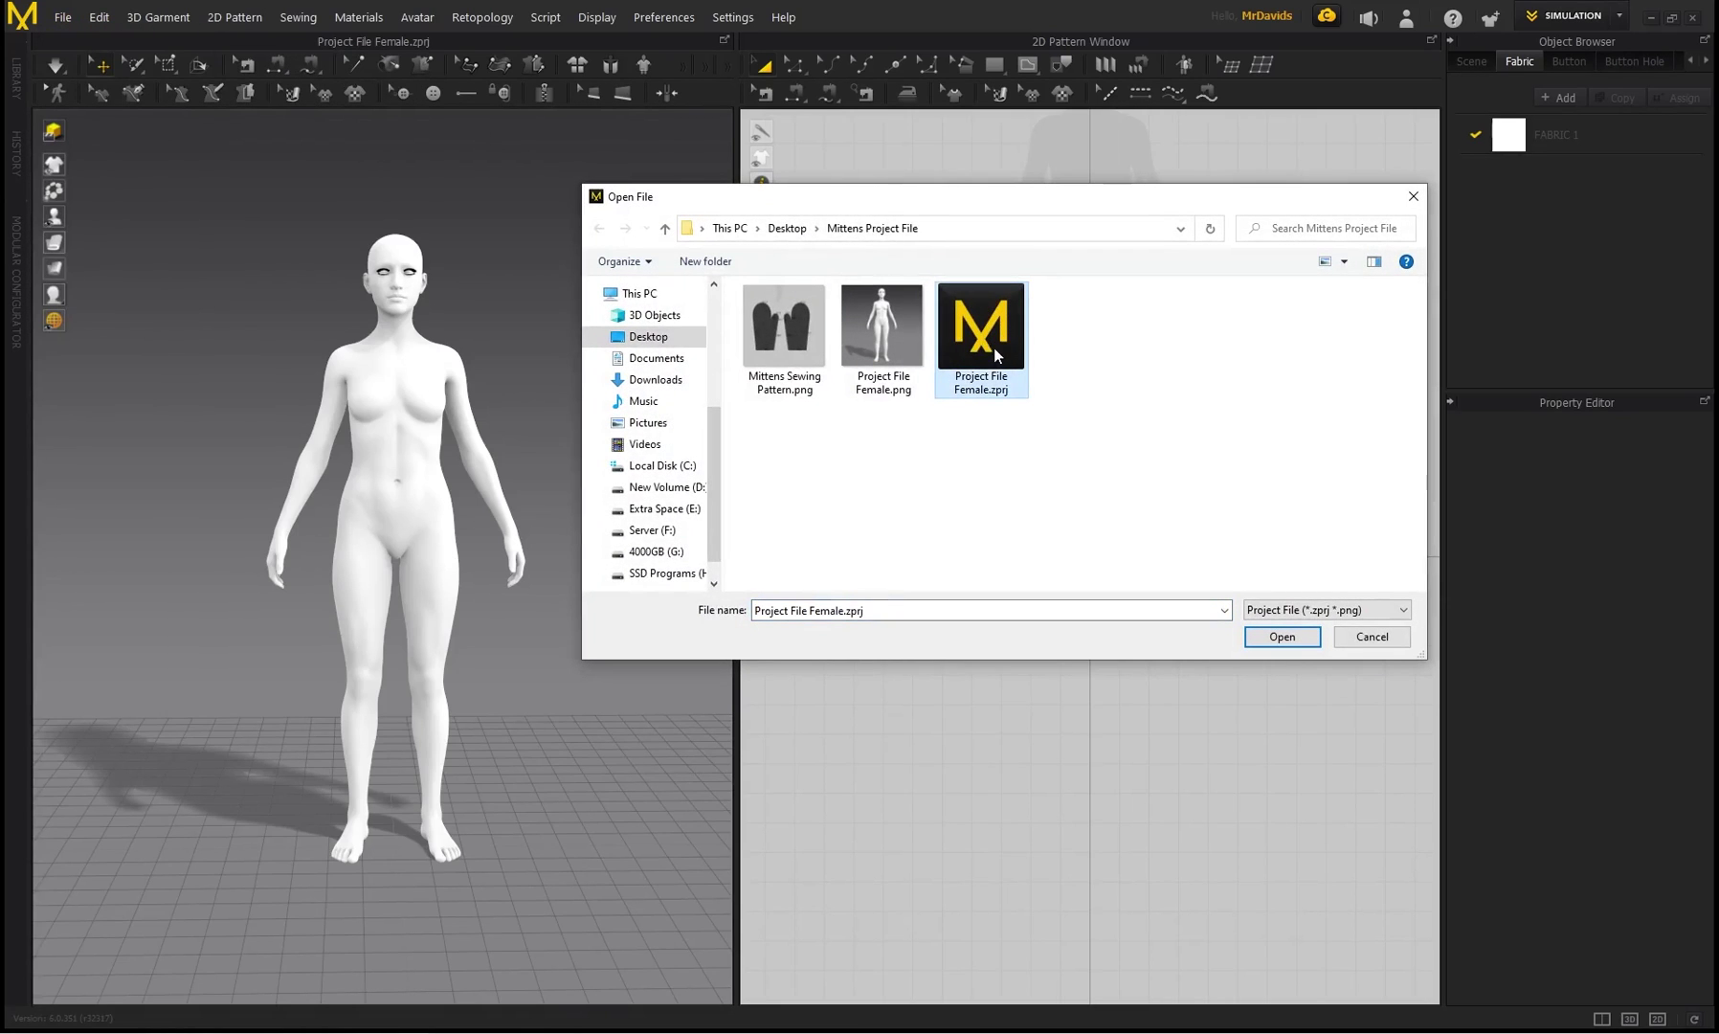
left_click(1281, 636)
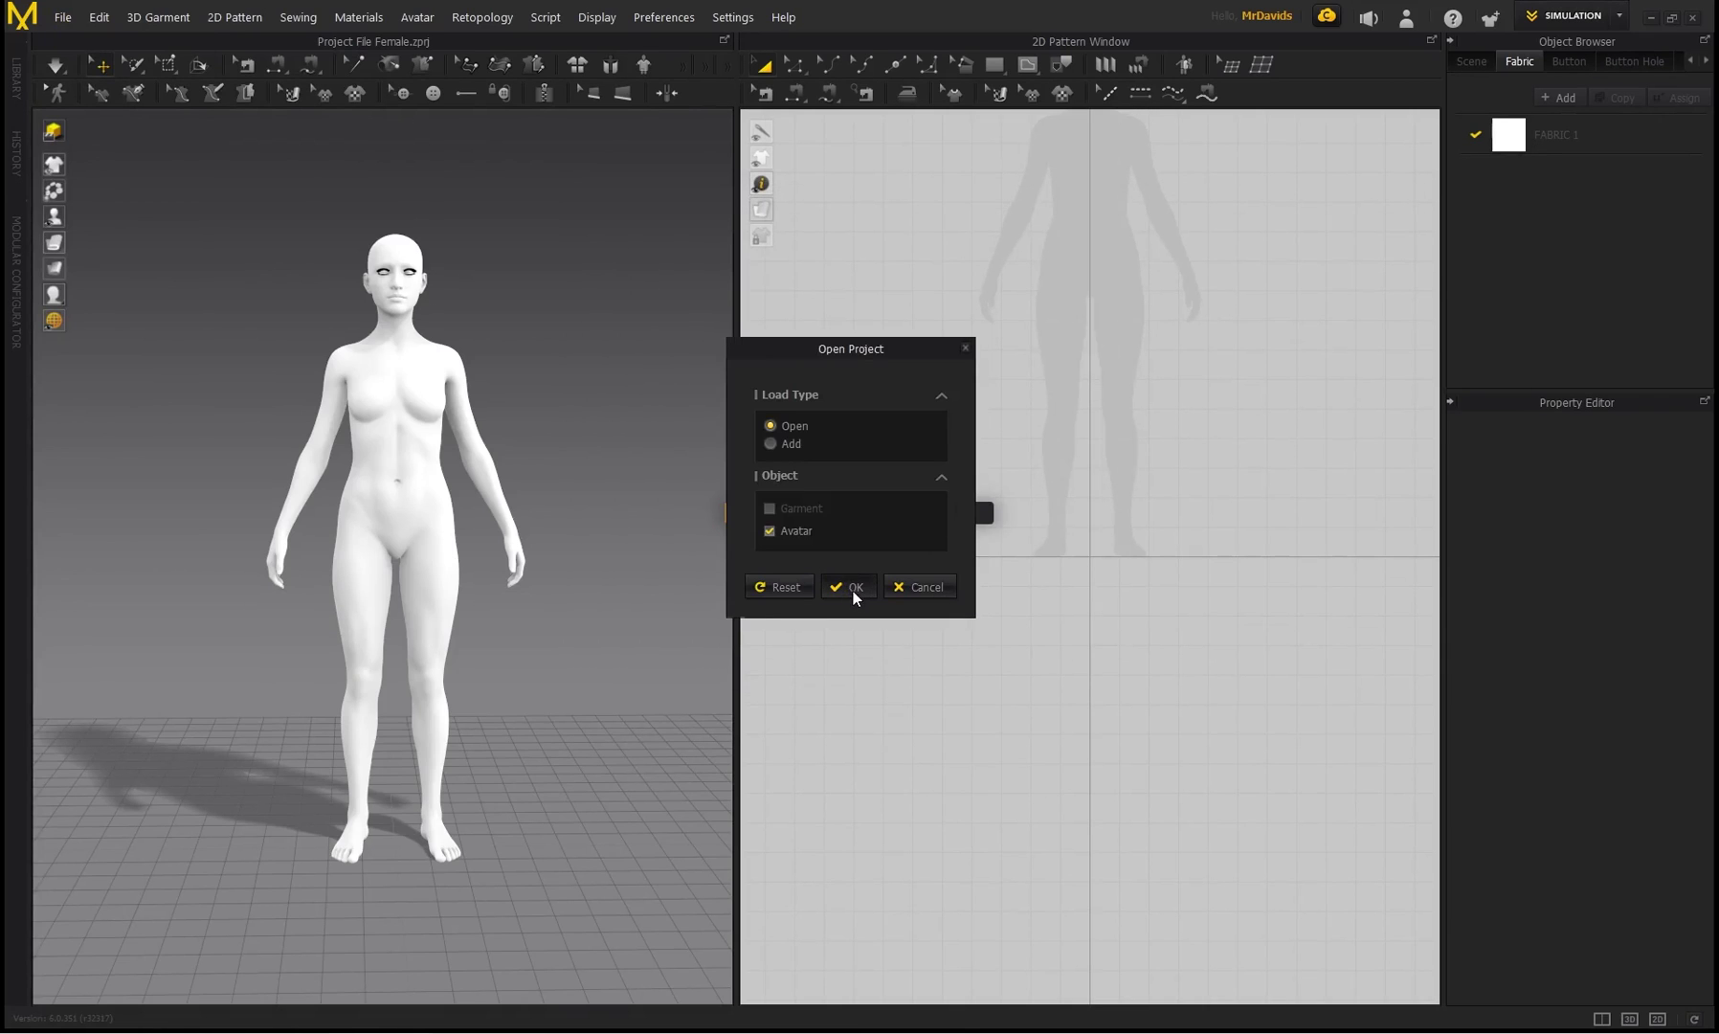
left_click(853, 590)
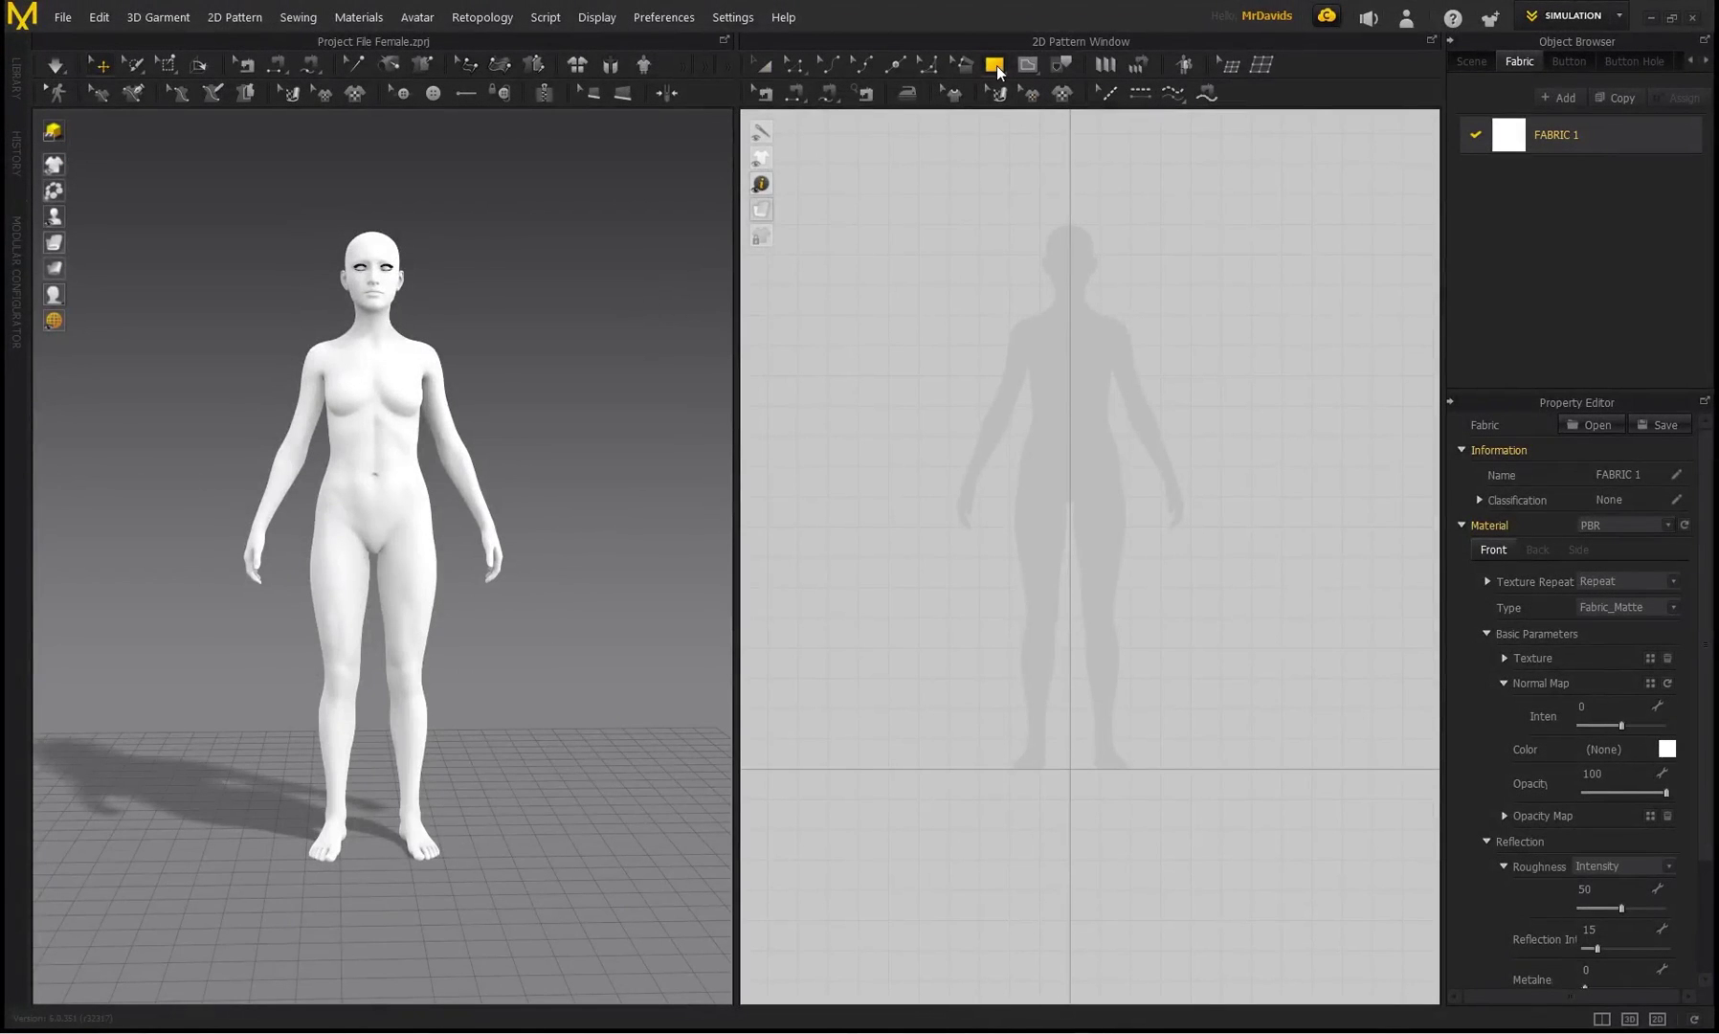
- Create a 300 × 300 mm rectangle pattern over the avatar silhouette's chest
left_click(996, 67)
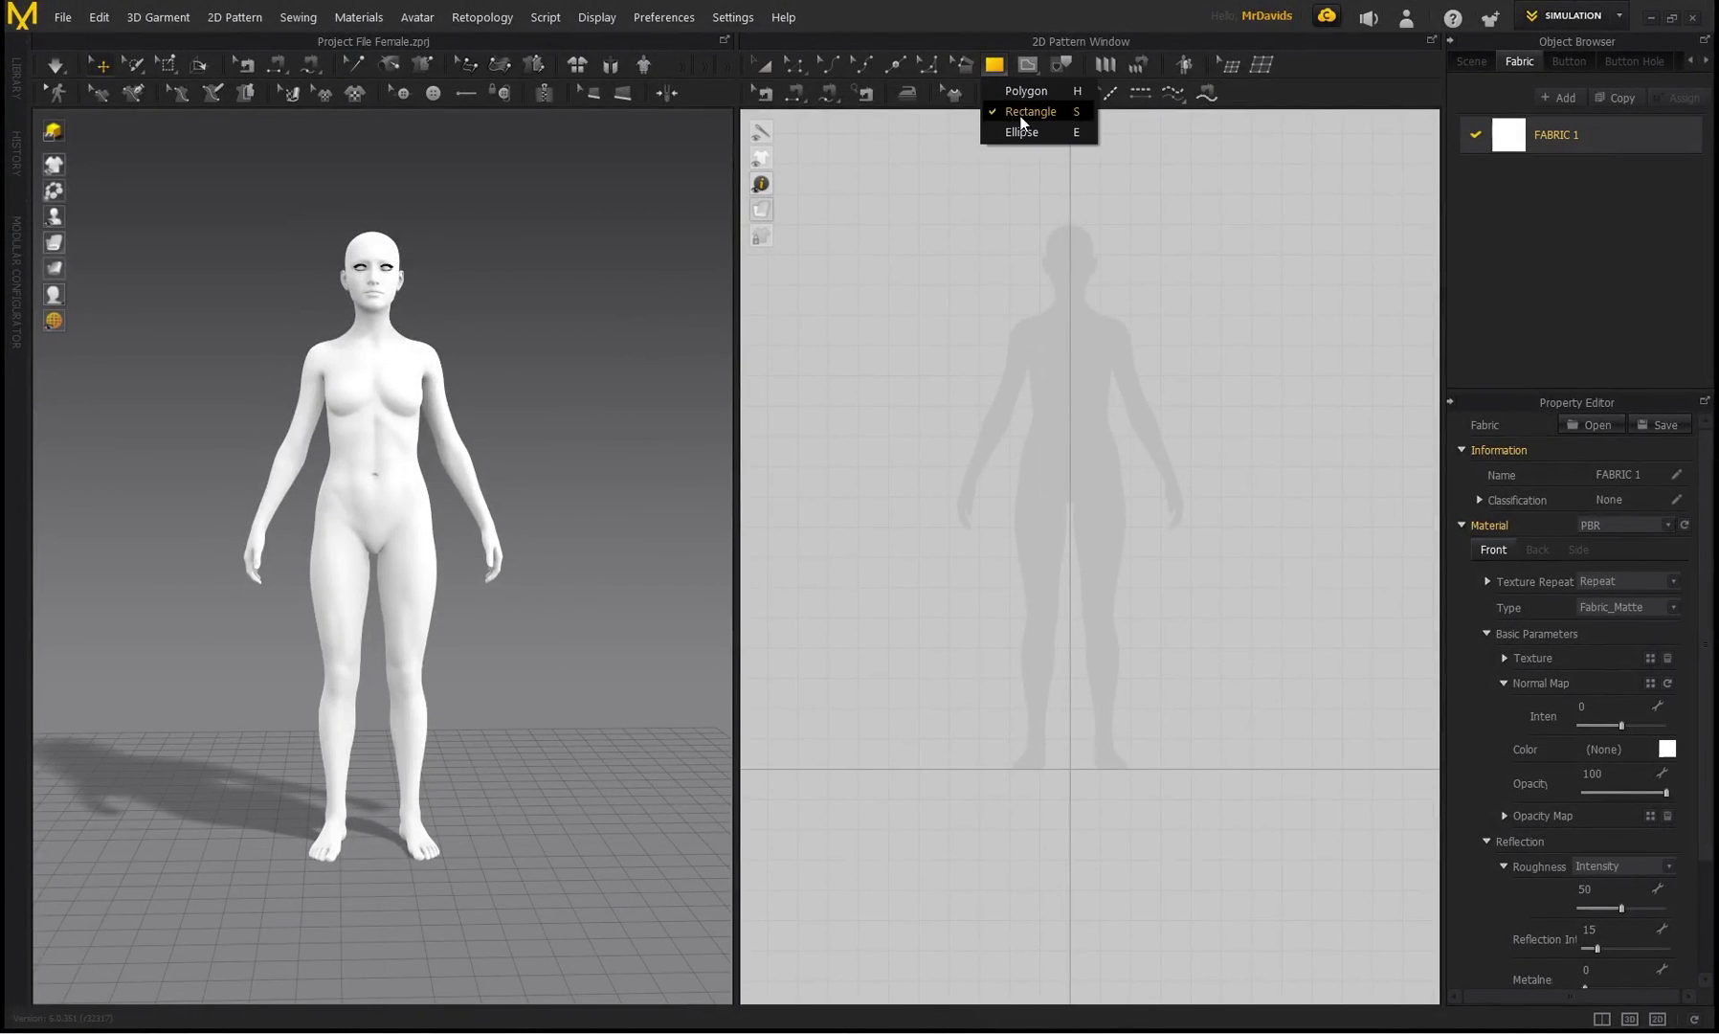
left_click(1070, 381)
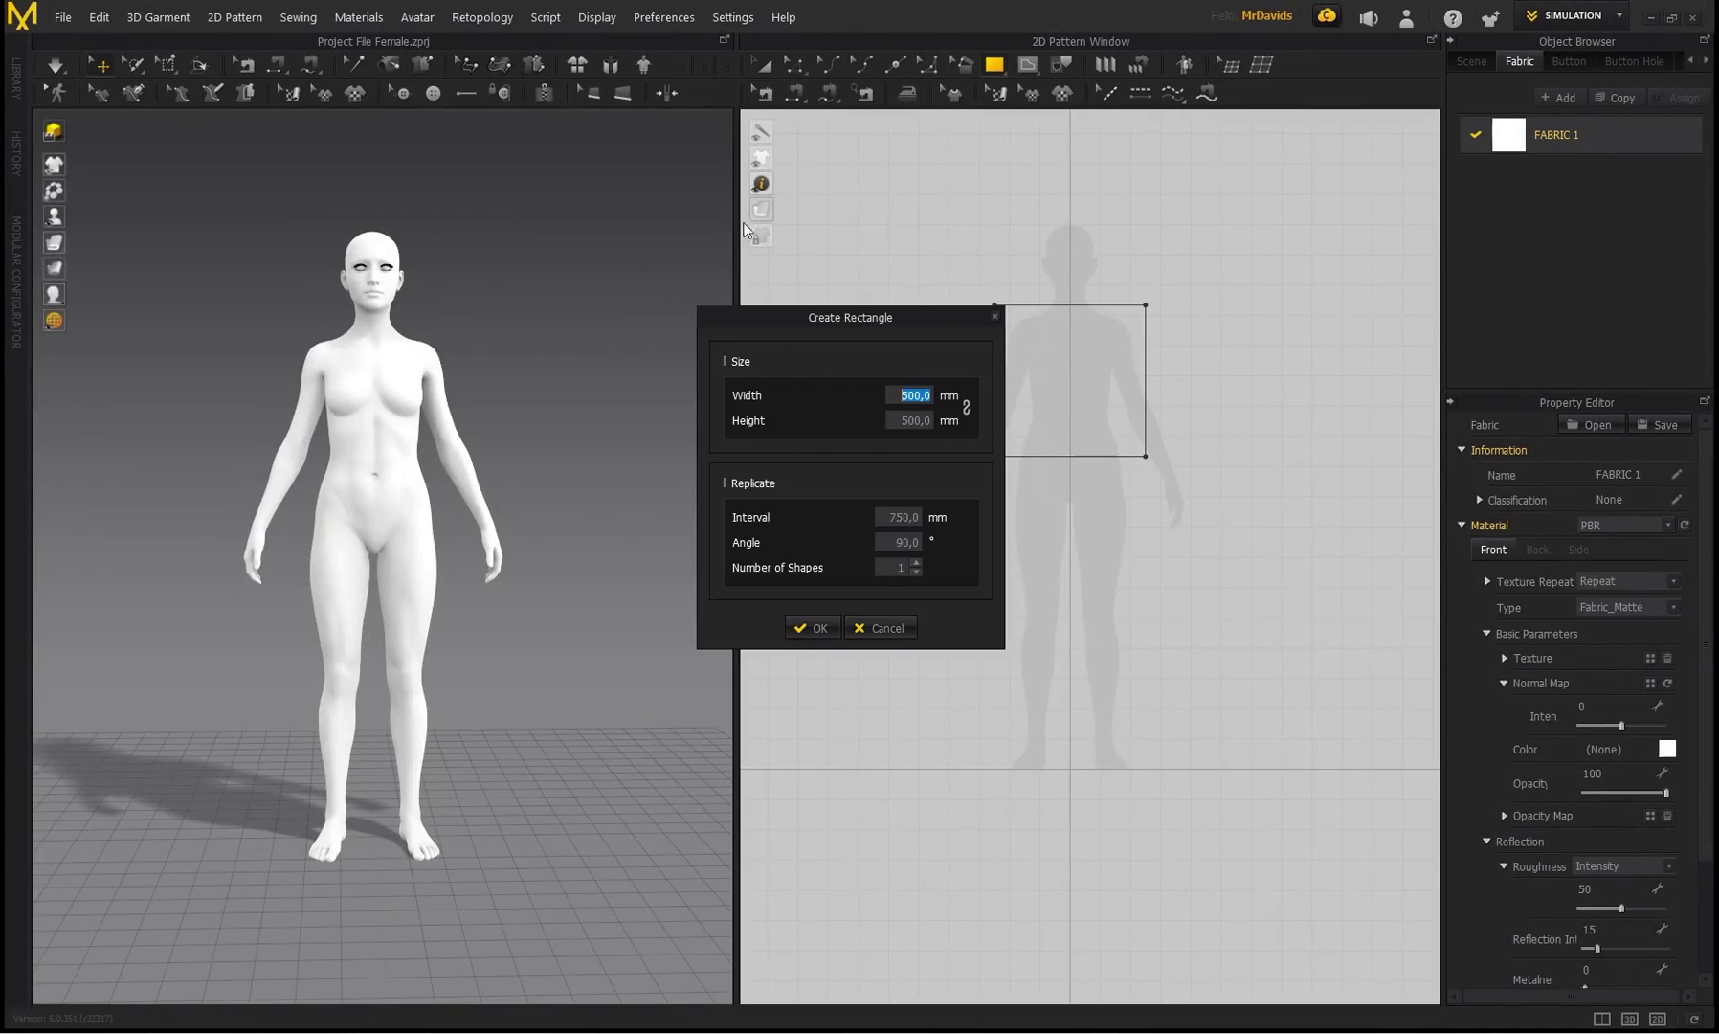
type("300")
key("Tab")
type("300")
left_click(814, 630)
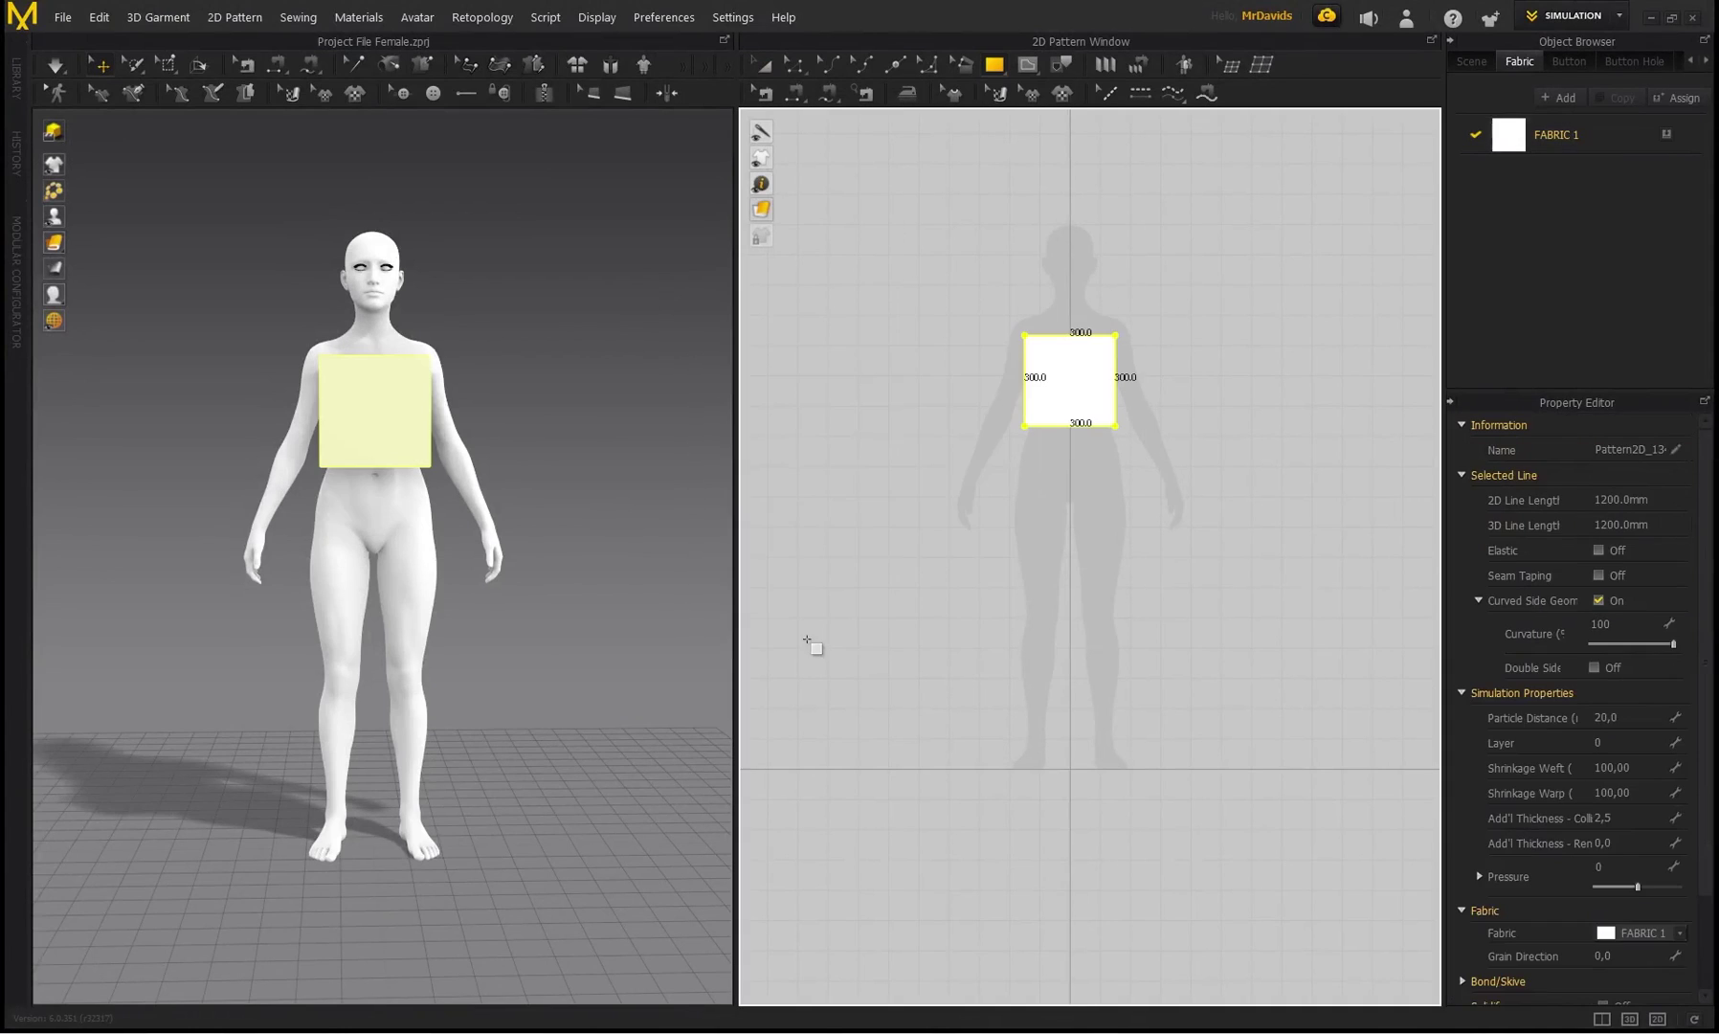
scroll(1082, 347, "up", 3)
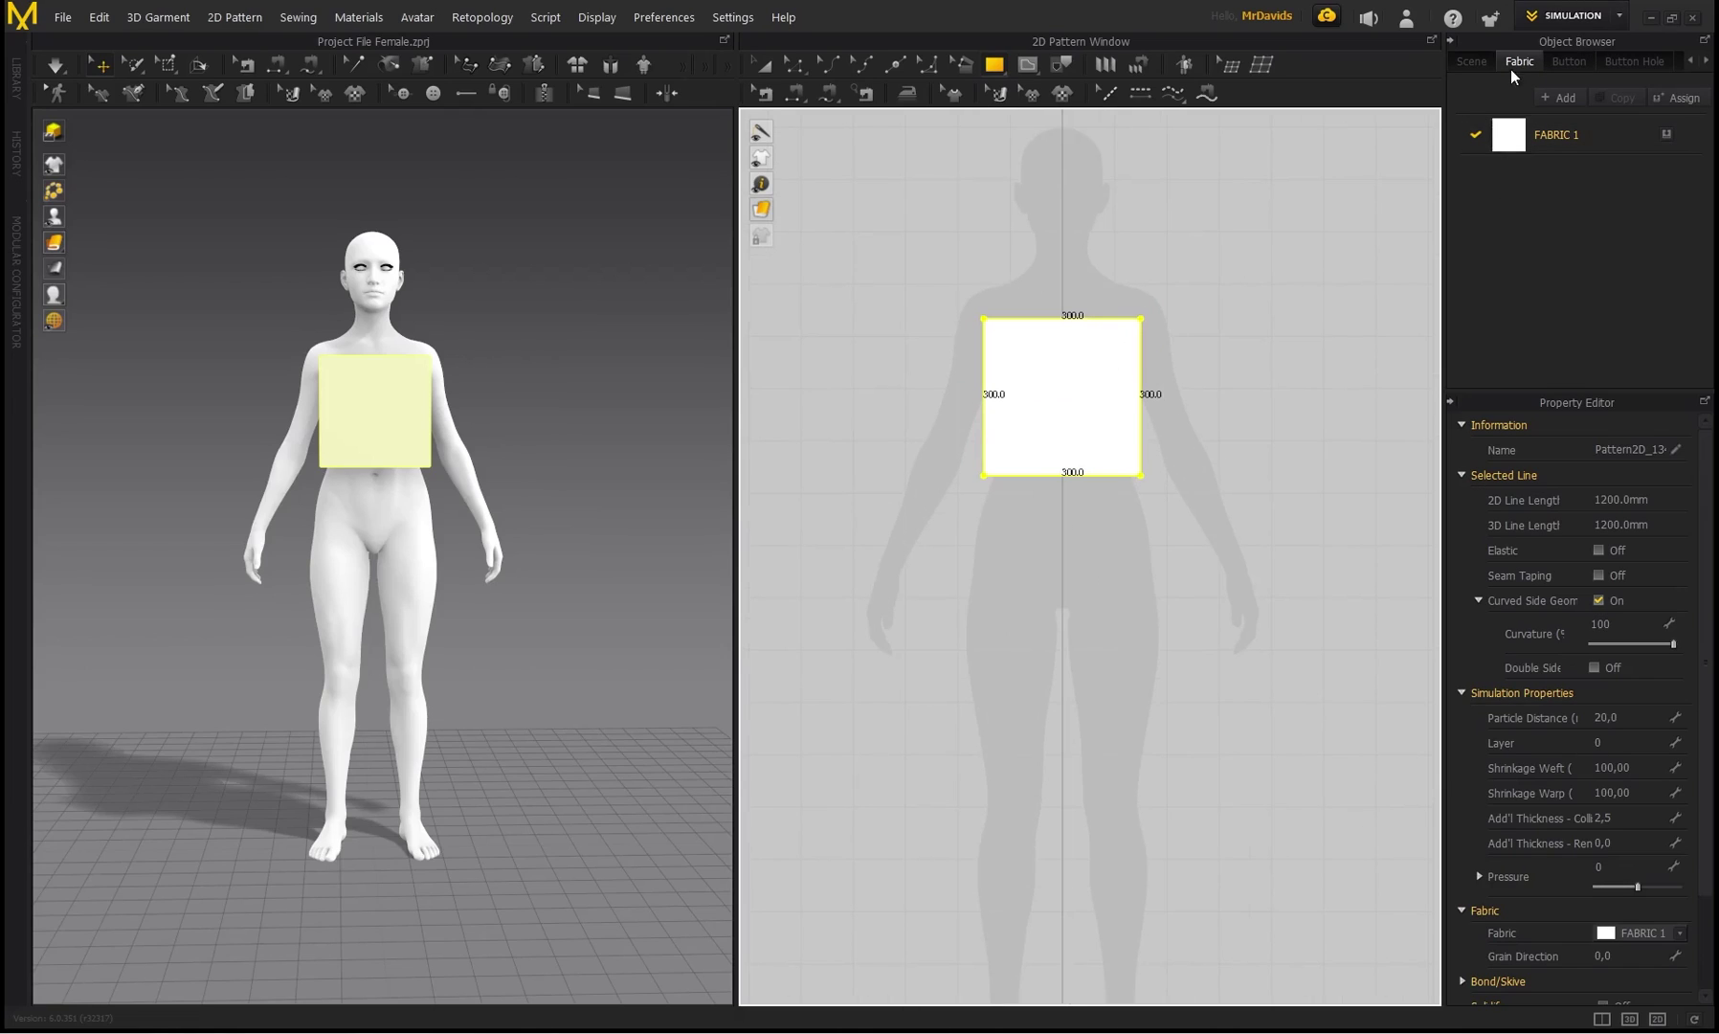
- Rename the fabric as Reference and load Mittens Sewing Pattern.png as its texture
double_click(1559, 135)
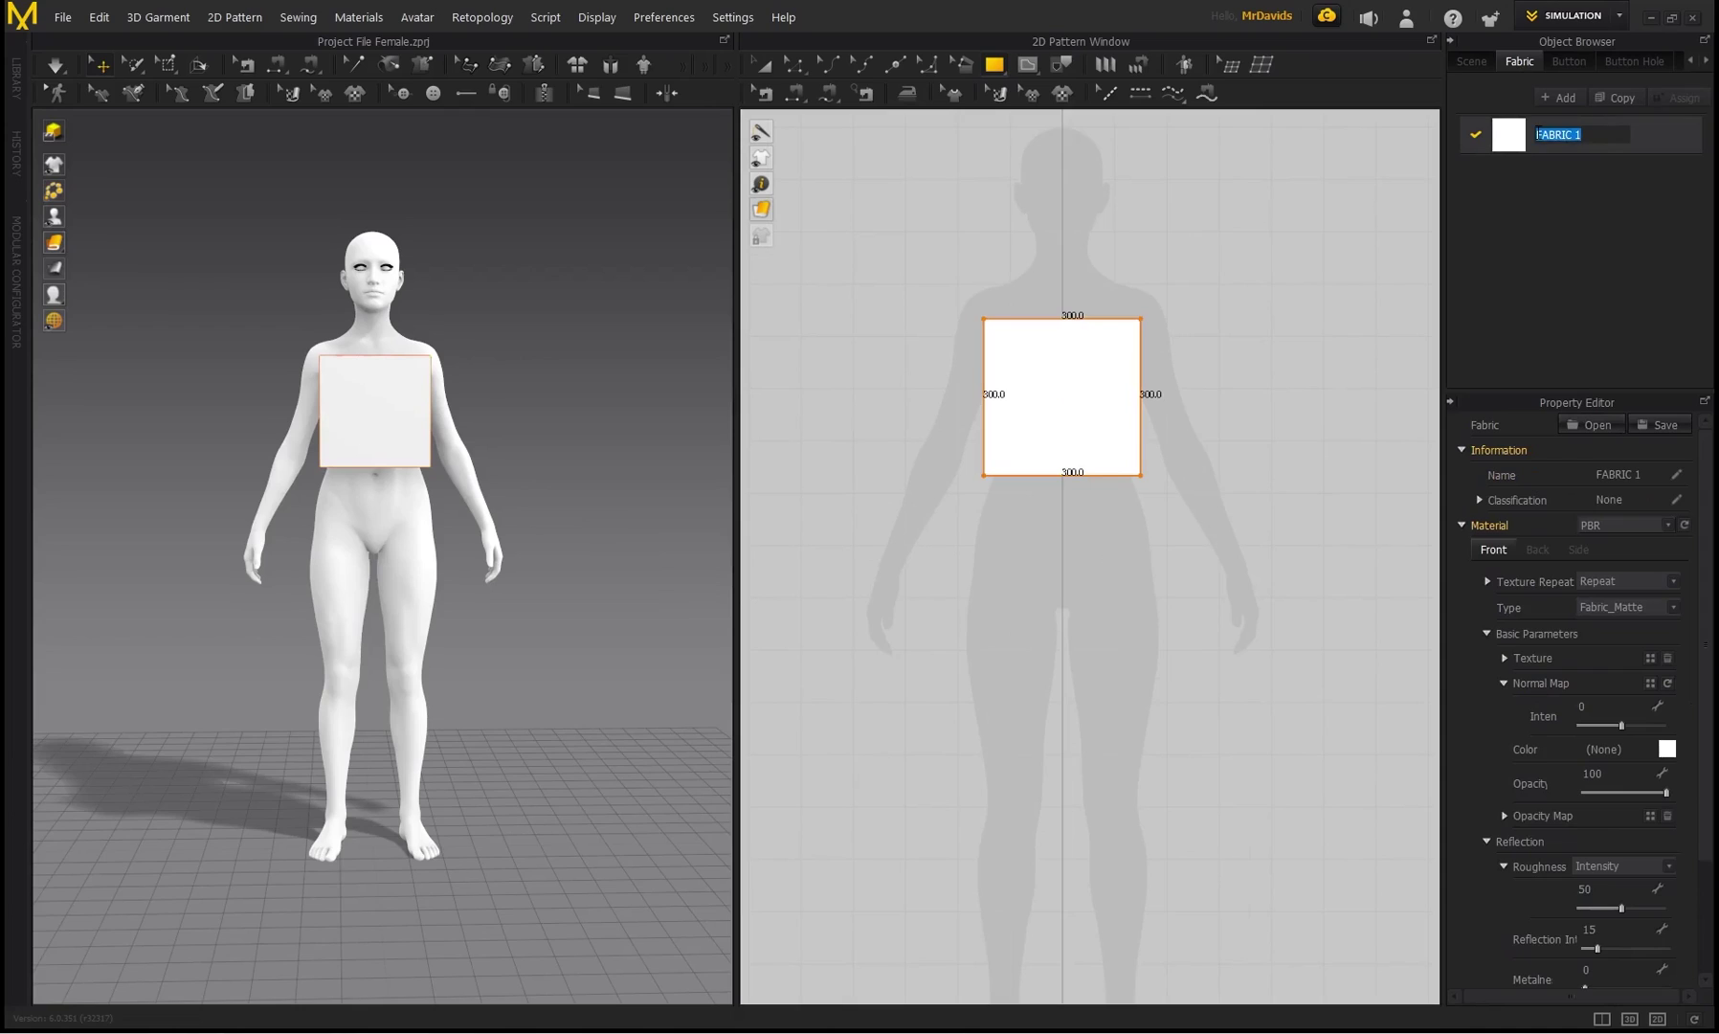
type("Reference")
key("Return")
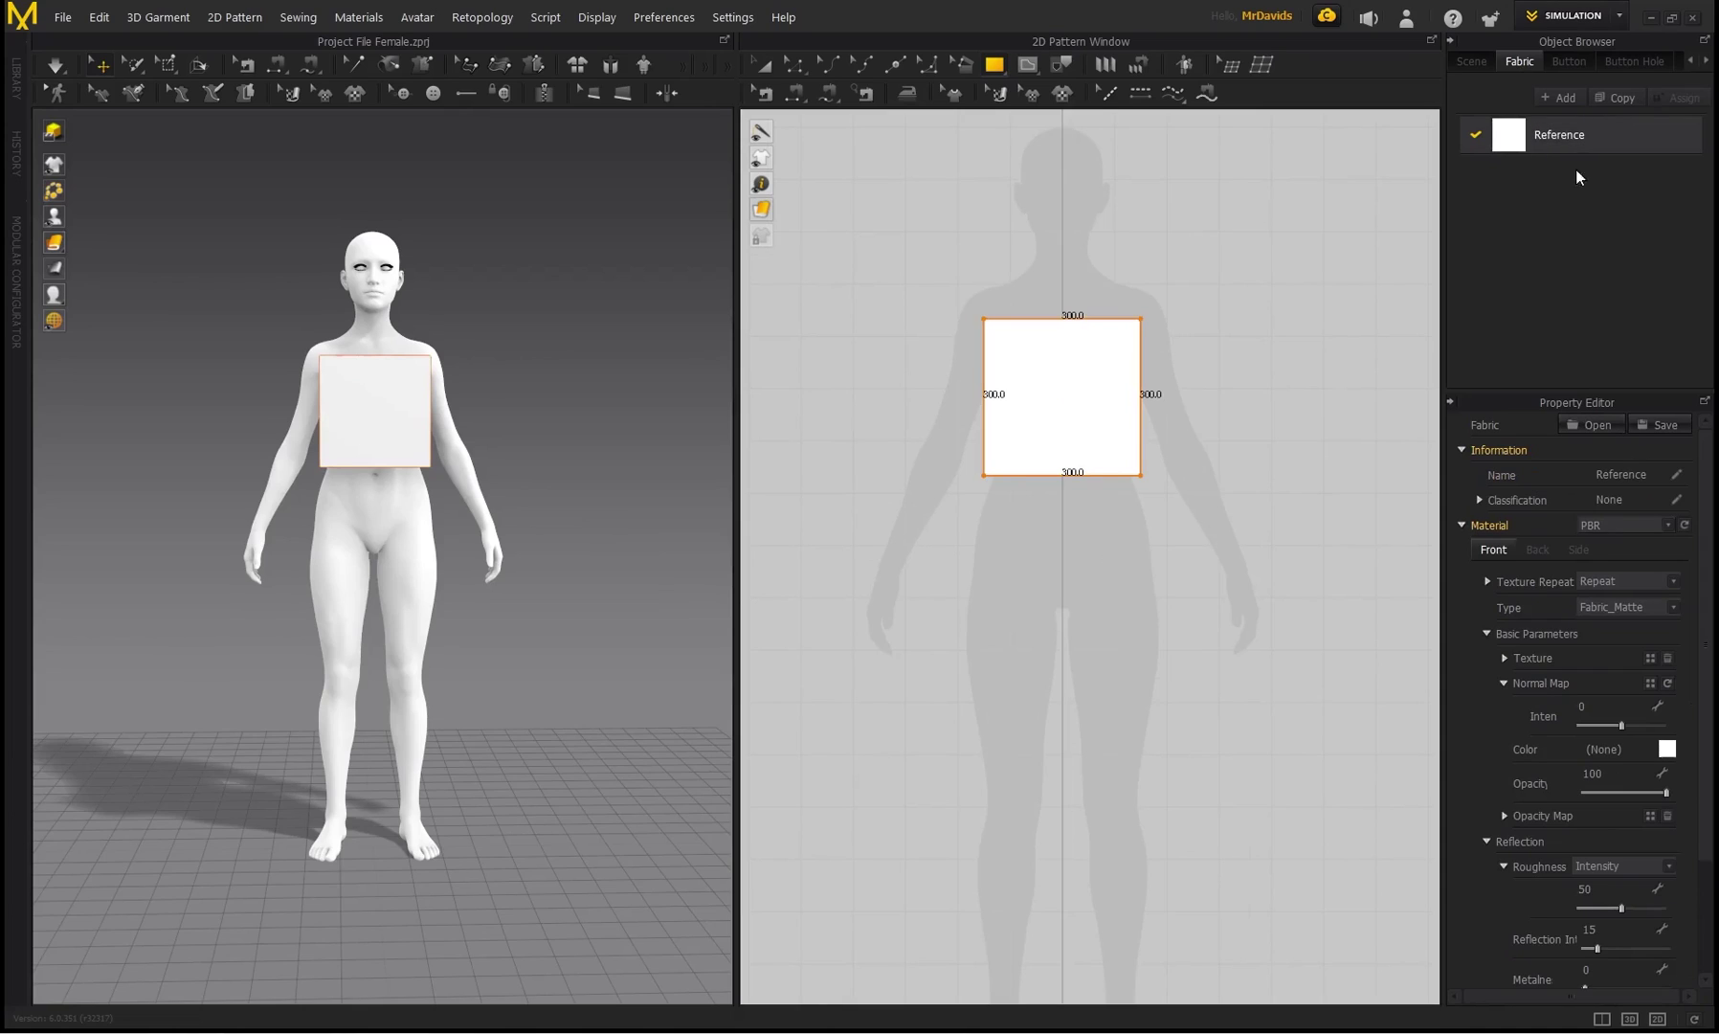
left_click(1650, 659)
left_click(797, 347)
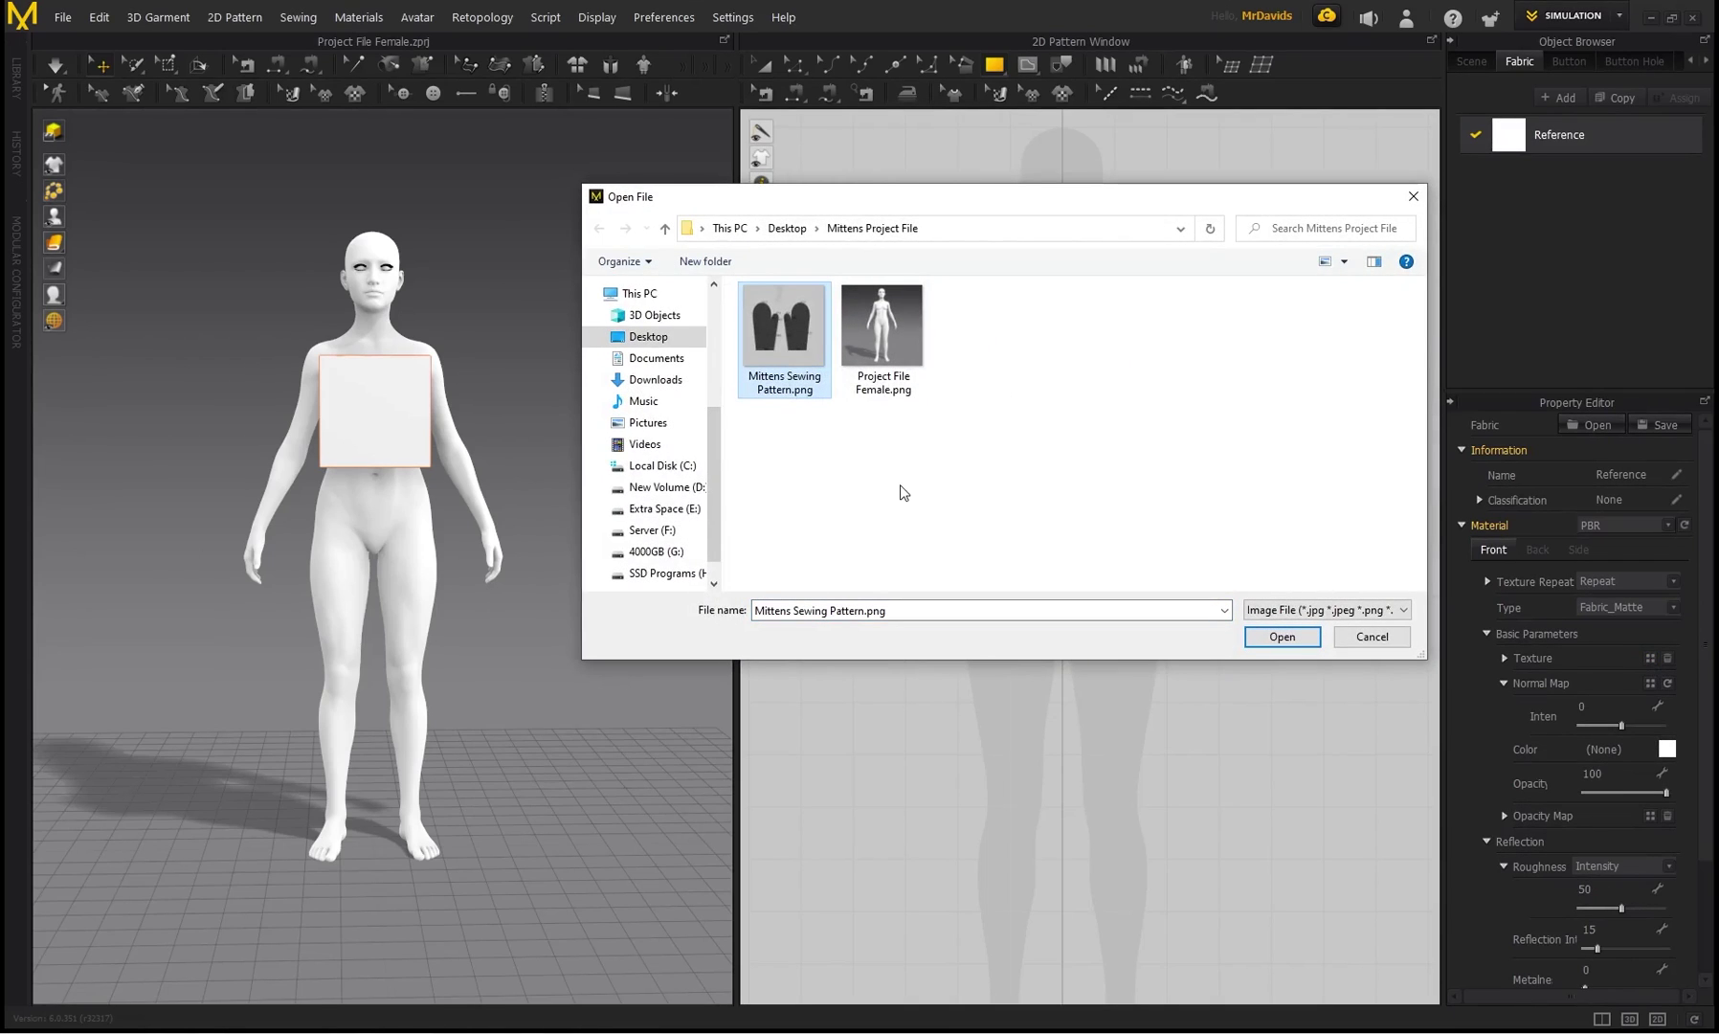
left_click(1283, 636)
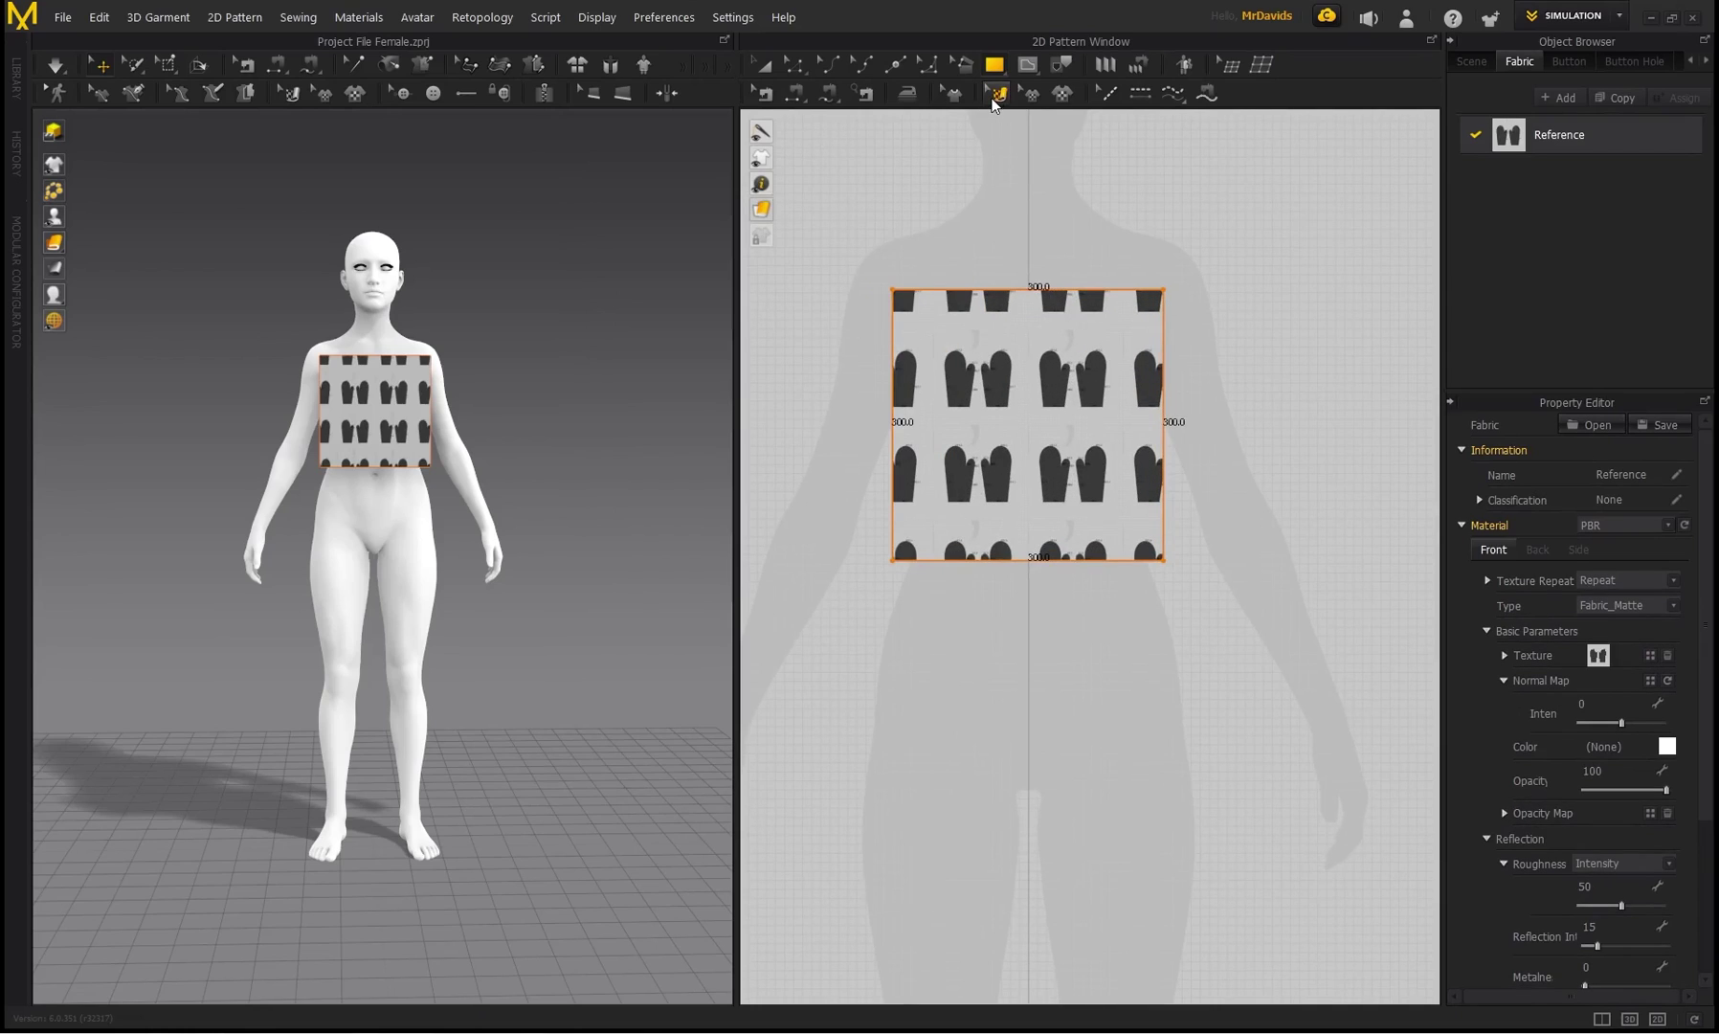
- Enlarge and reposition the texture so one whole mitten fits inside the square, and lower the Reference fabric's opacity to 77
left_click(996, 93)
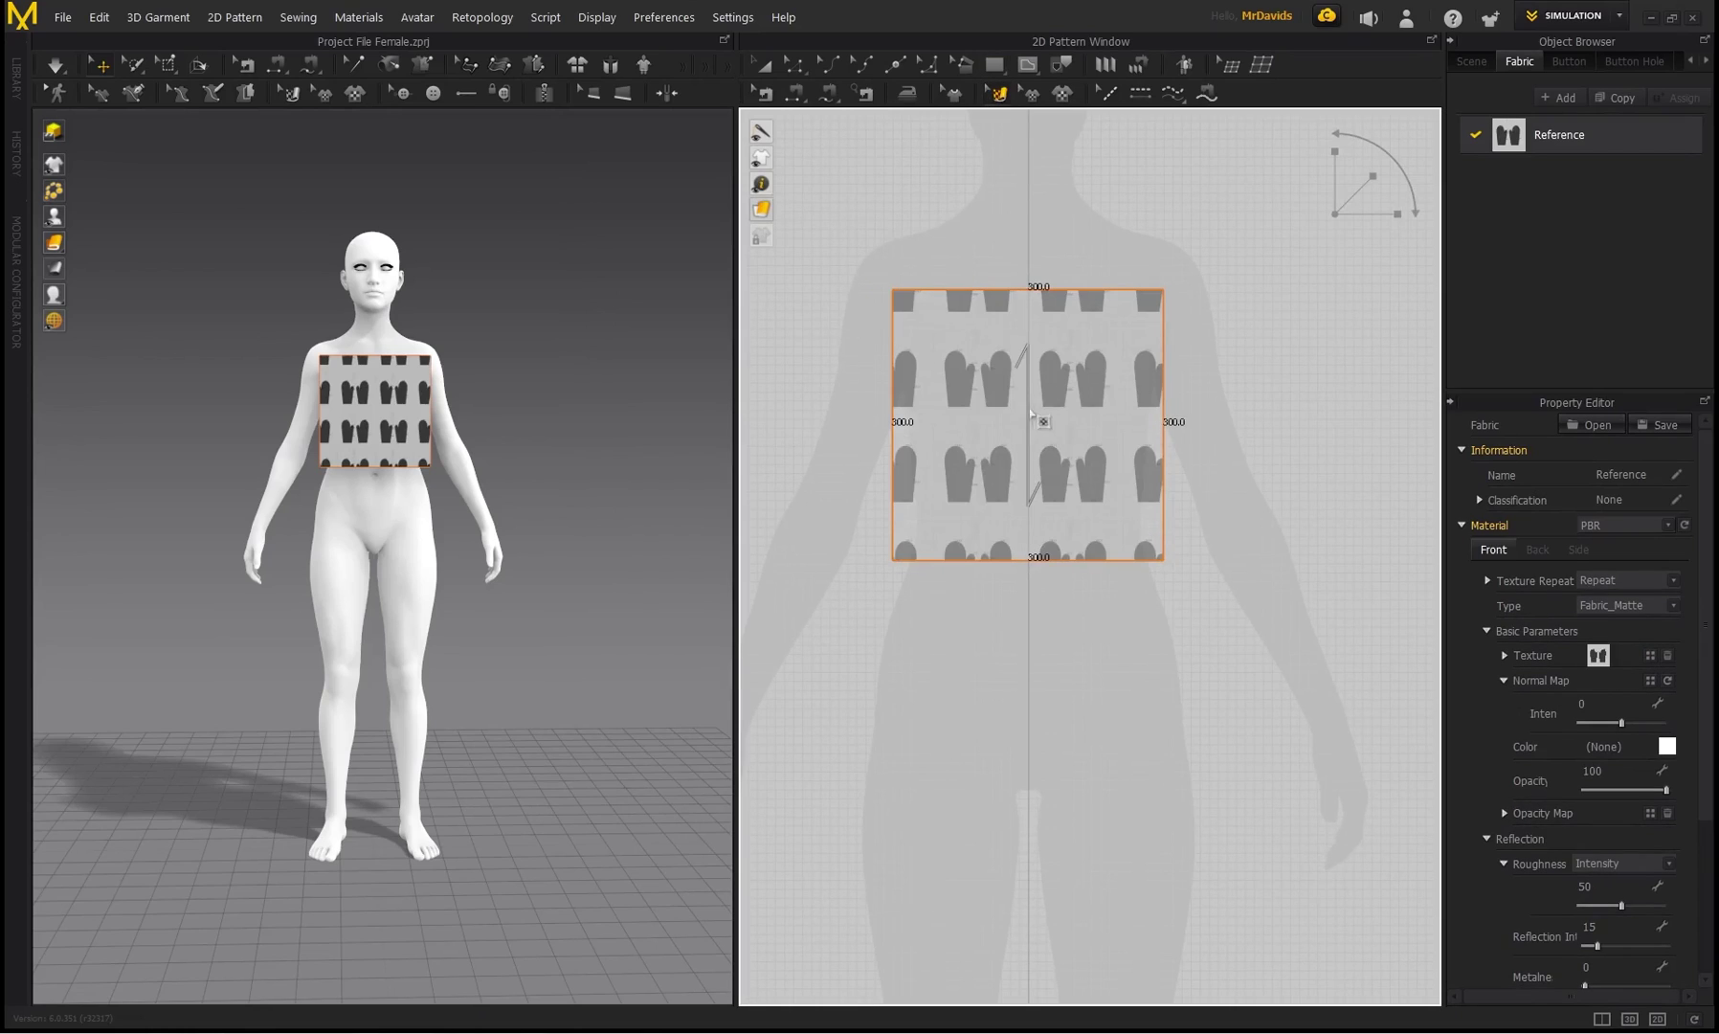
left_click(1051, 413)
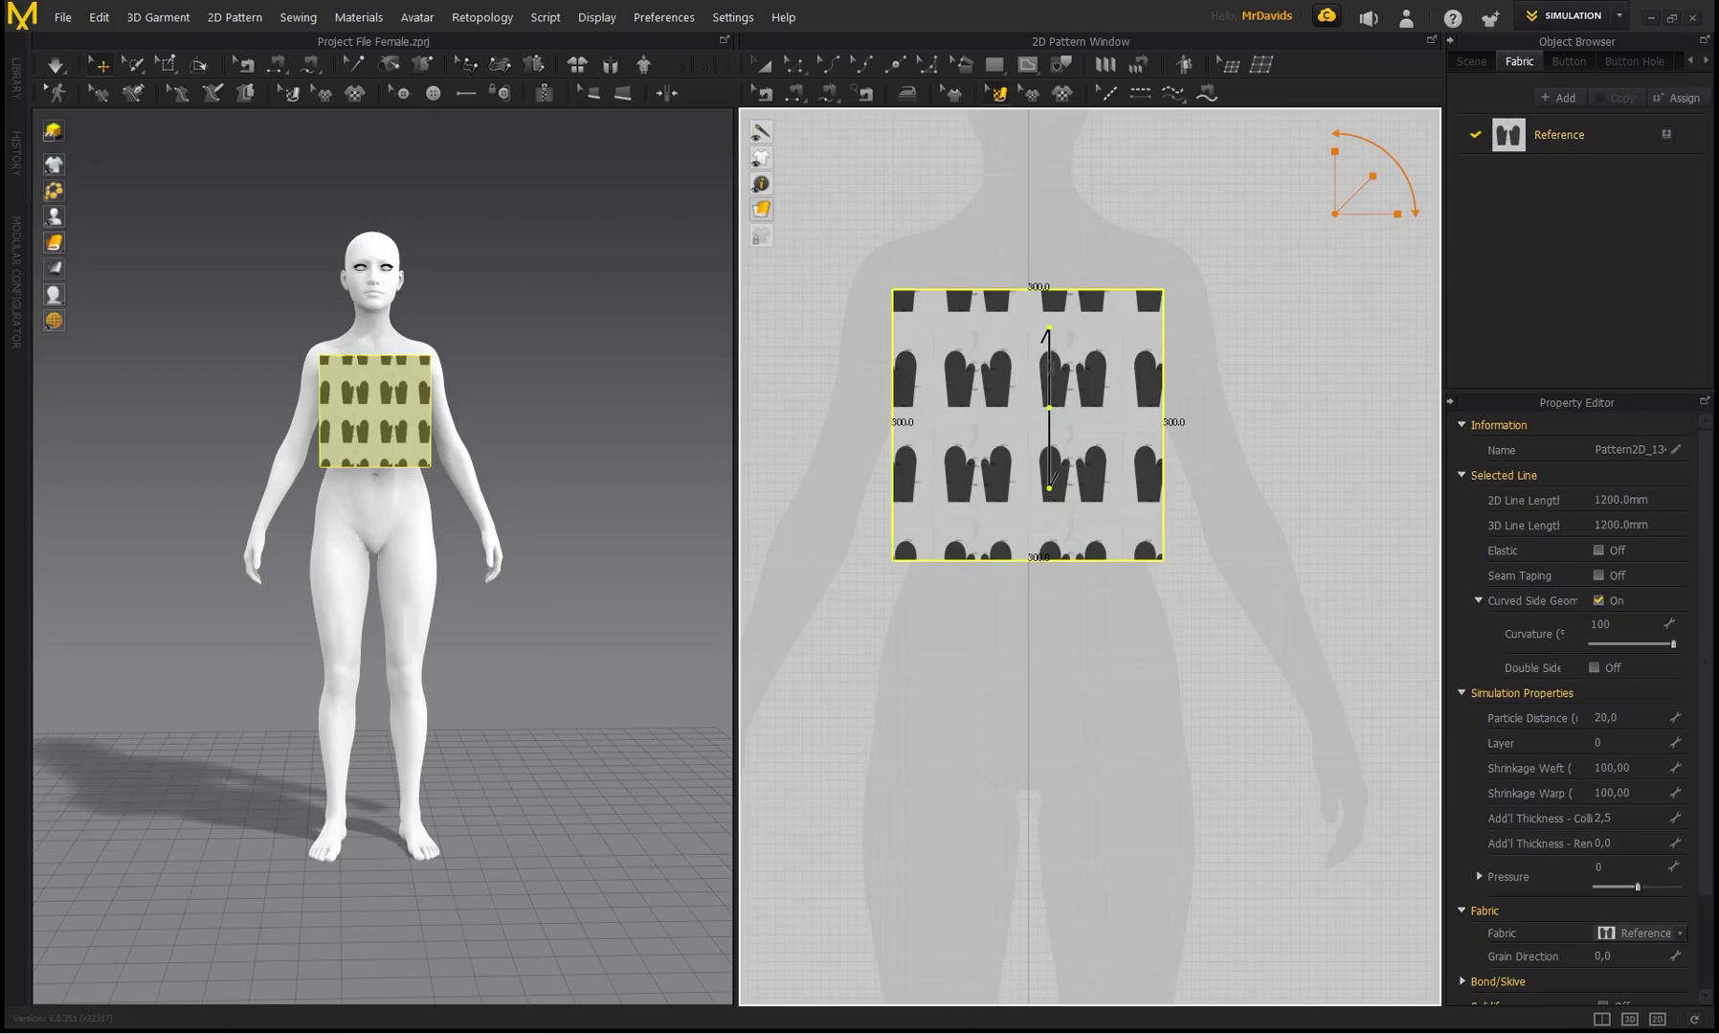
mouse_move(1371, 178)
left_mouse_down()
mouse_move(1459, 139)
mouse_move(1370, 173)
left_mouse_up()
left_click_drag(1050, 407, 1204, 510)
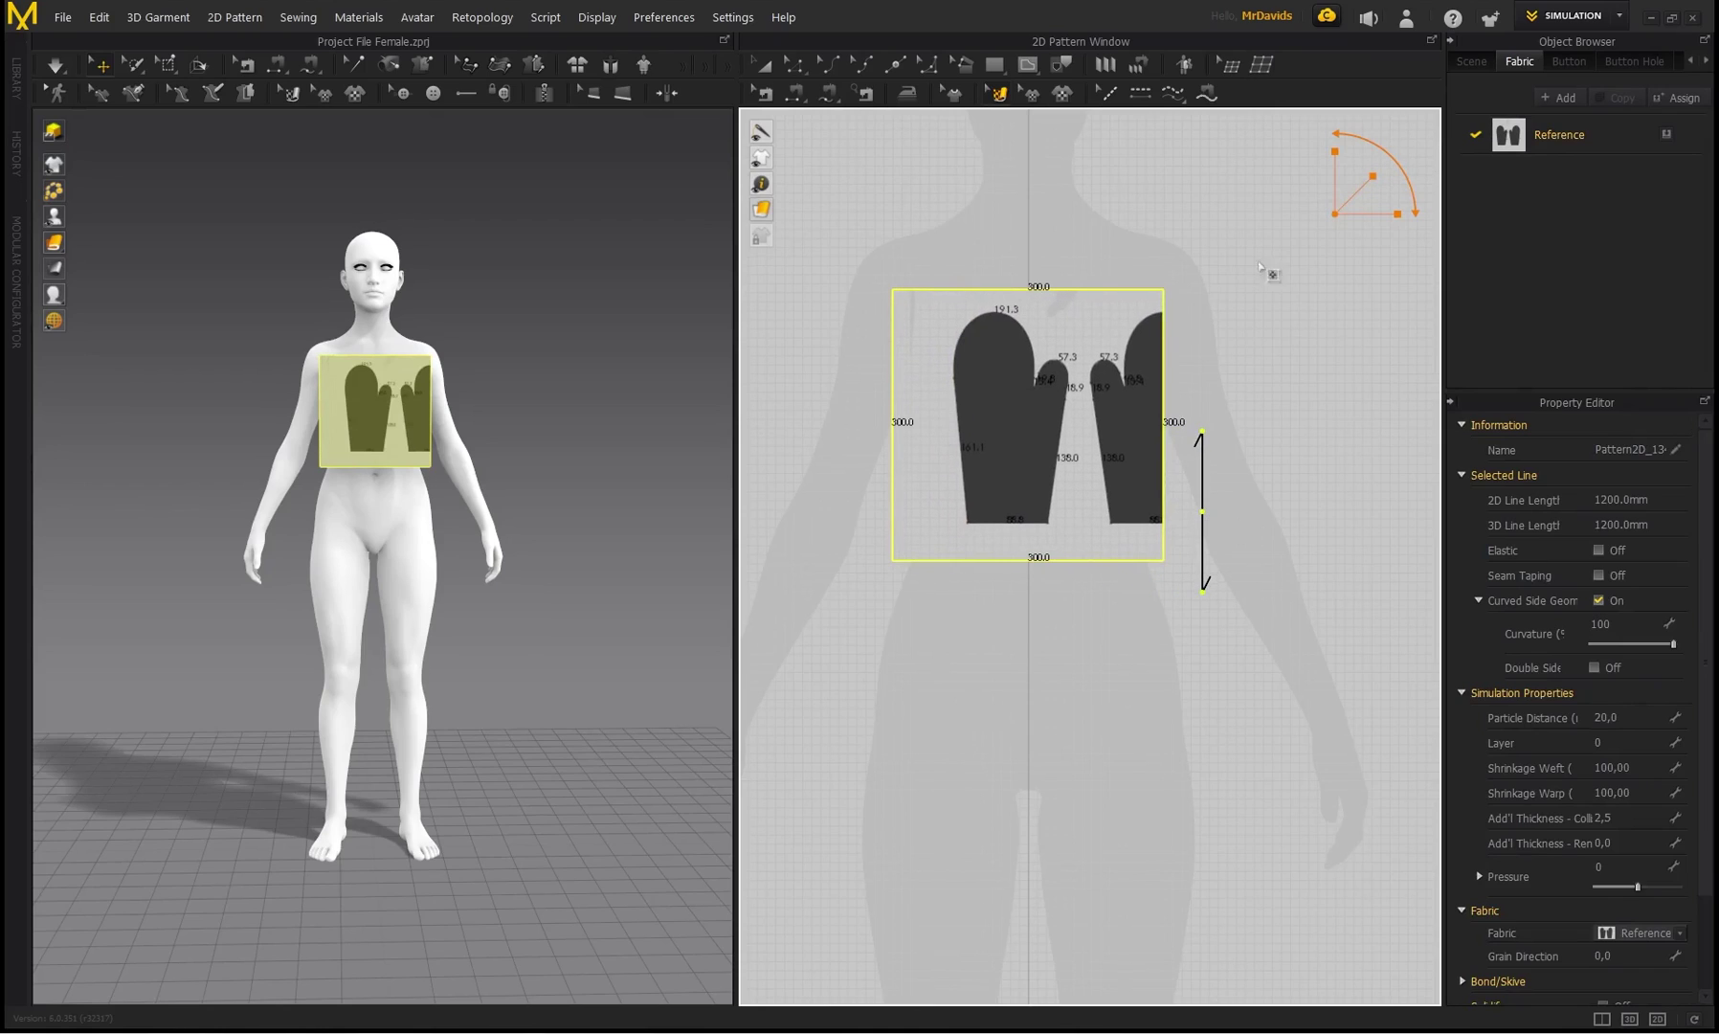
left_click_drag(1373, 177, 1381, 170)
left_click_drag(1065, 387, 1123, 417)
left_click_drag(1373, 176, 1366, 180)
left_click_drag(1029, 414, 1024, 416)
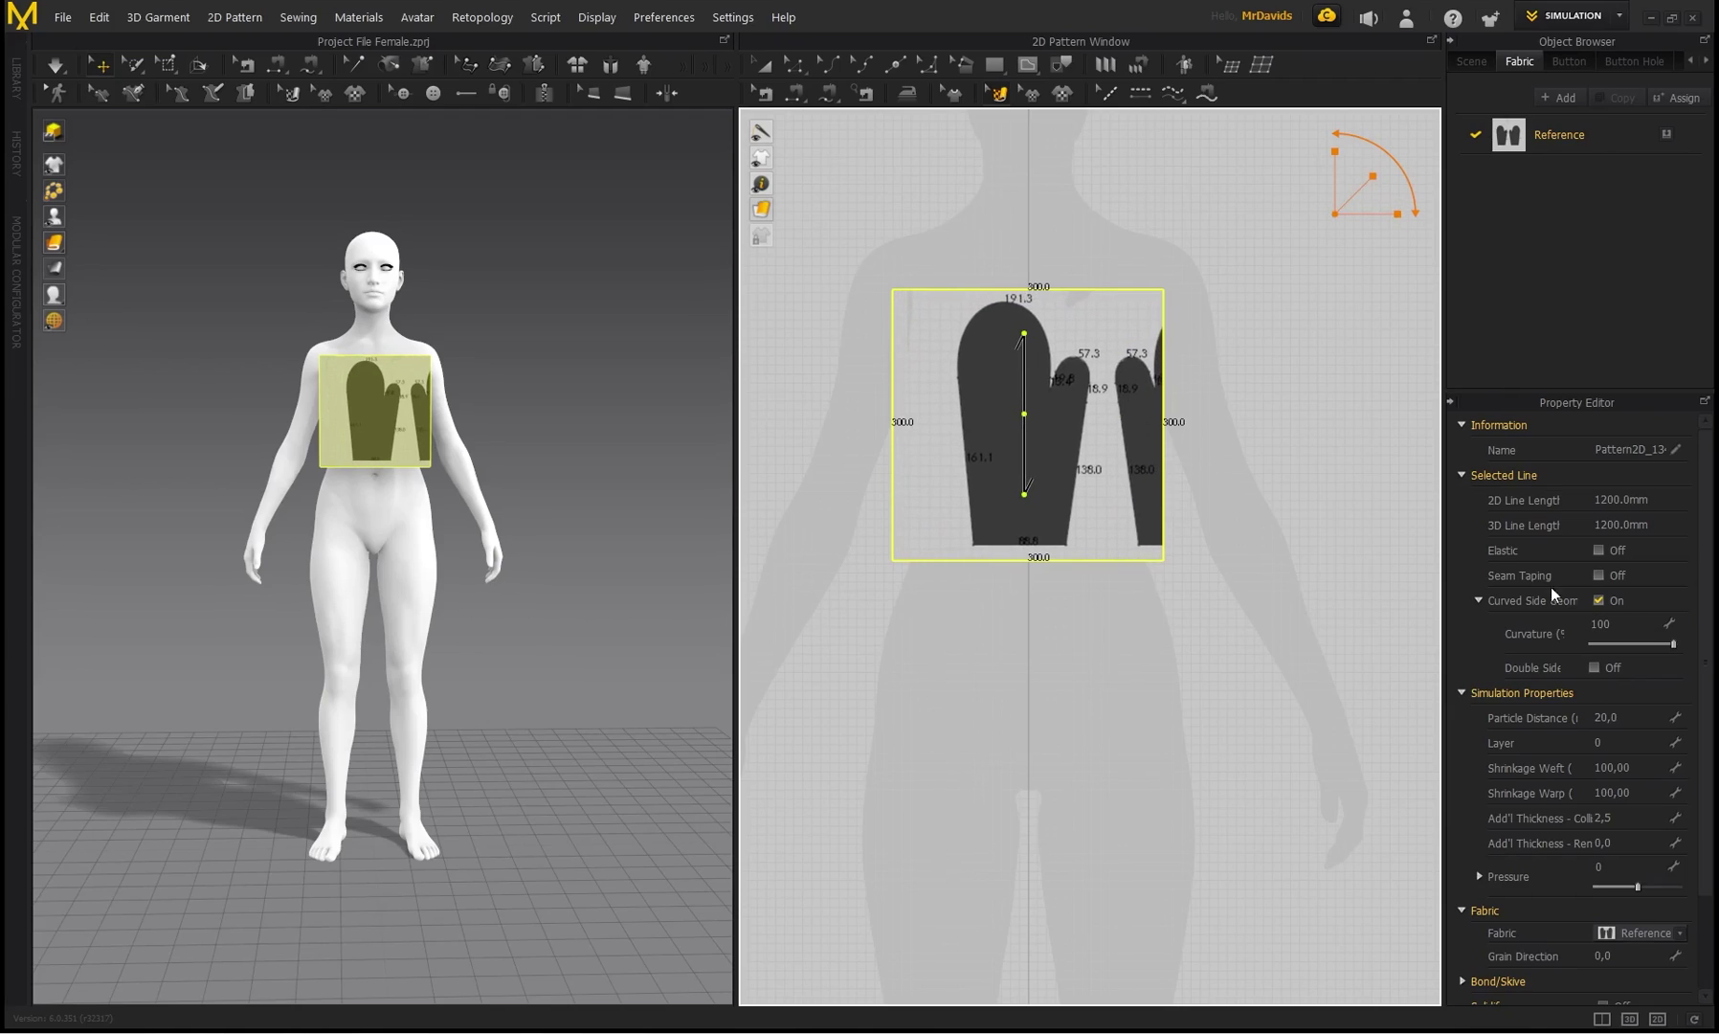
left_click(1555, 136)
left_click_drag(1666, 790, 1648, 791)
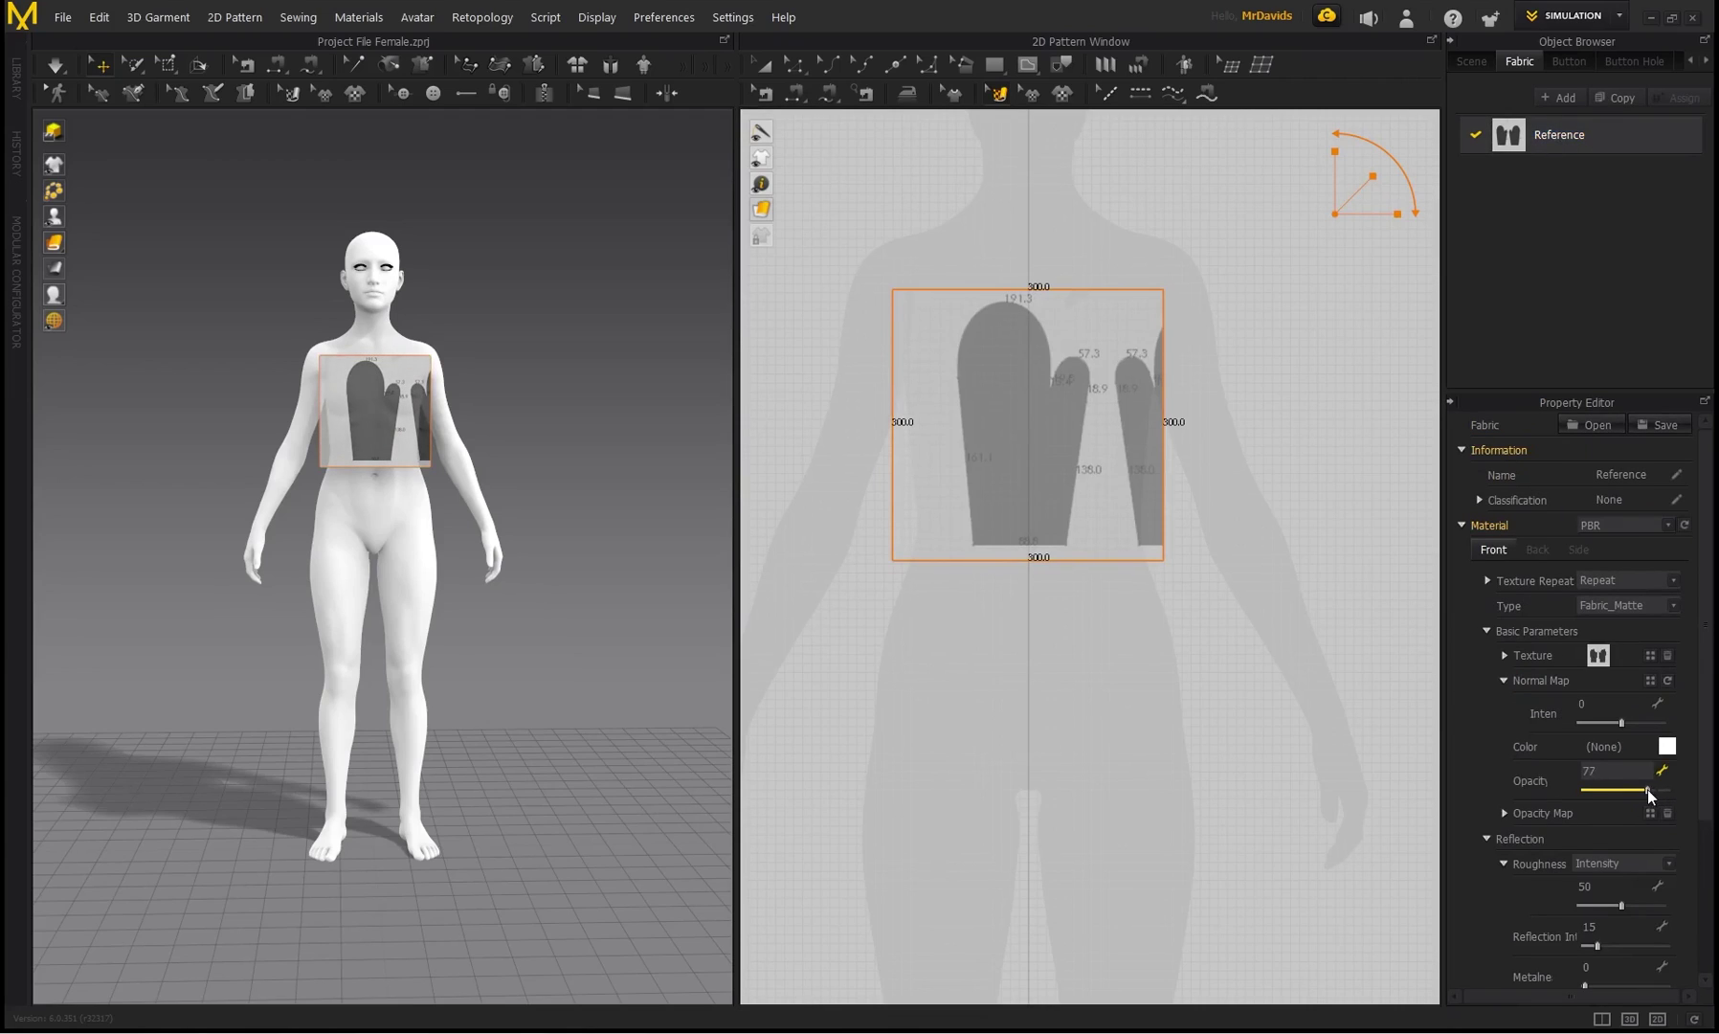
- Add a new fabric and name it Mitten Fabric
left_click(1560, 100)
double_click(1568, 183)
left_click_drag(1581, 178, 1542, 180)
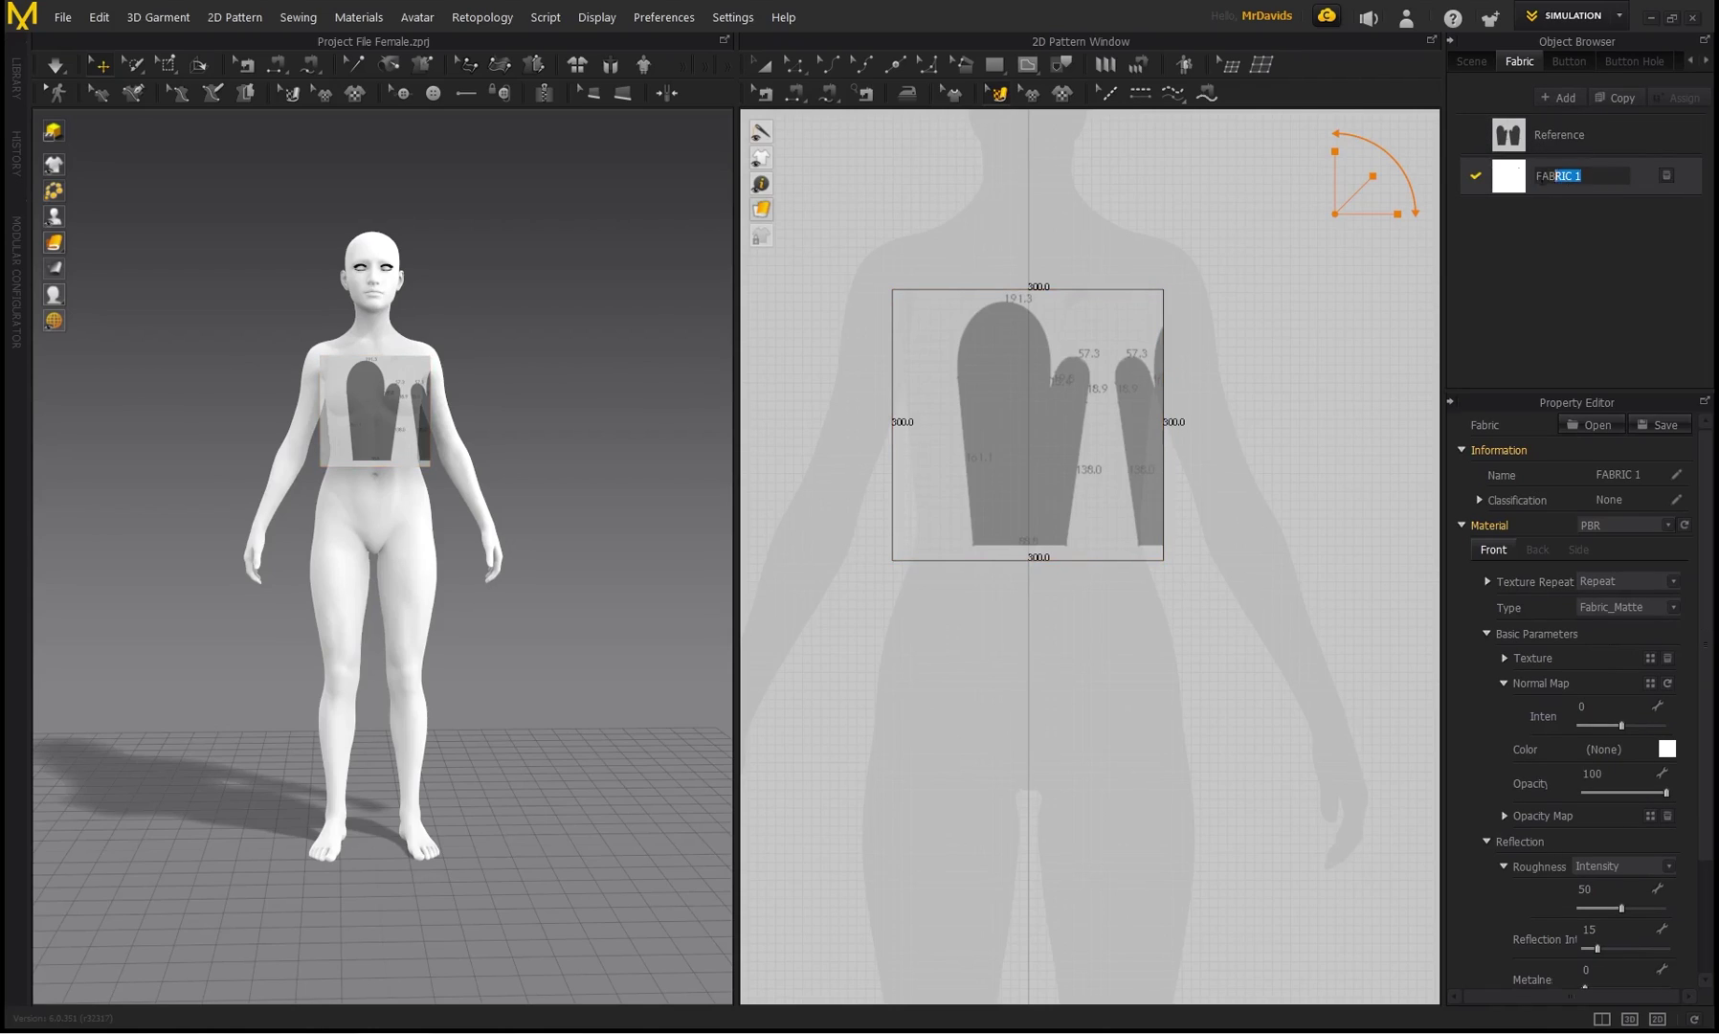
type("M")
key("Return")
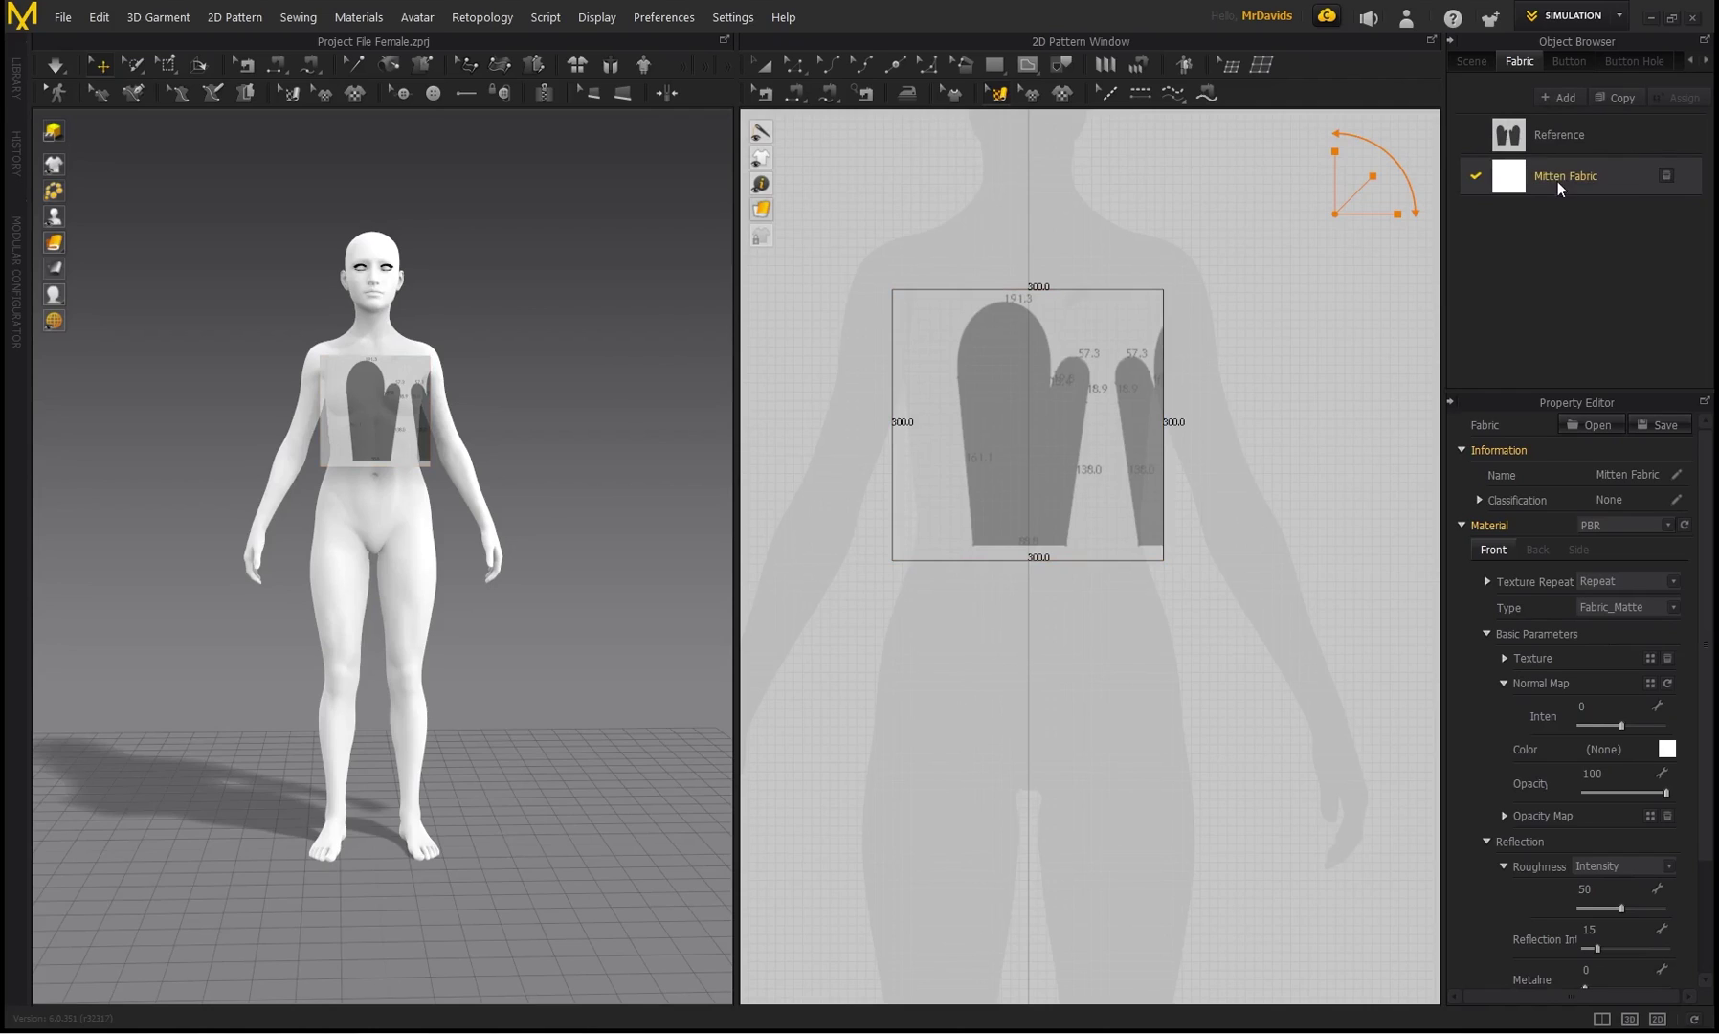
- Set the Mitten Fabric's color to dark gray #494949 and its opacity to 71
left_click(1667, 754)
left_click(497, 307)
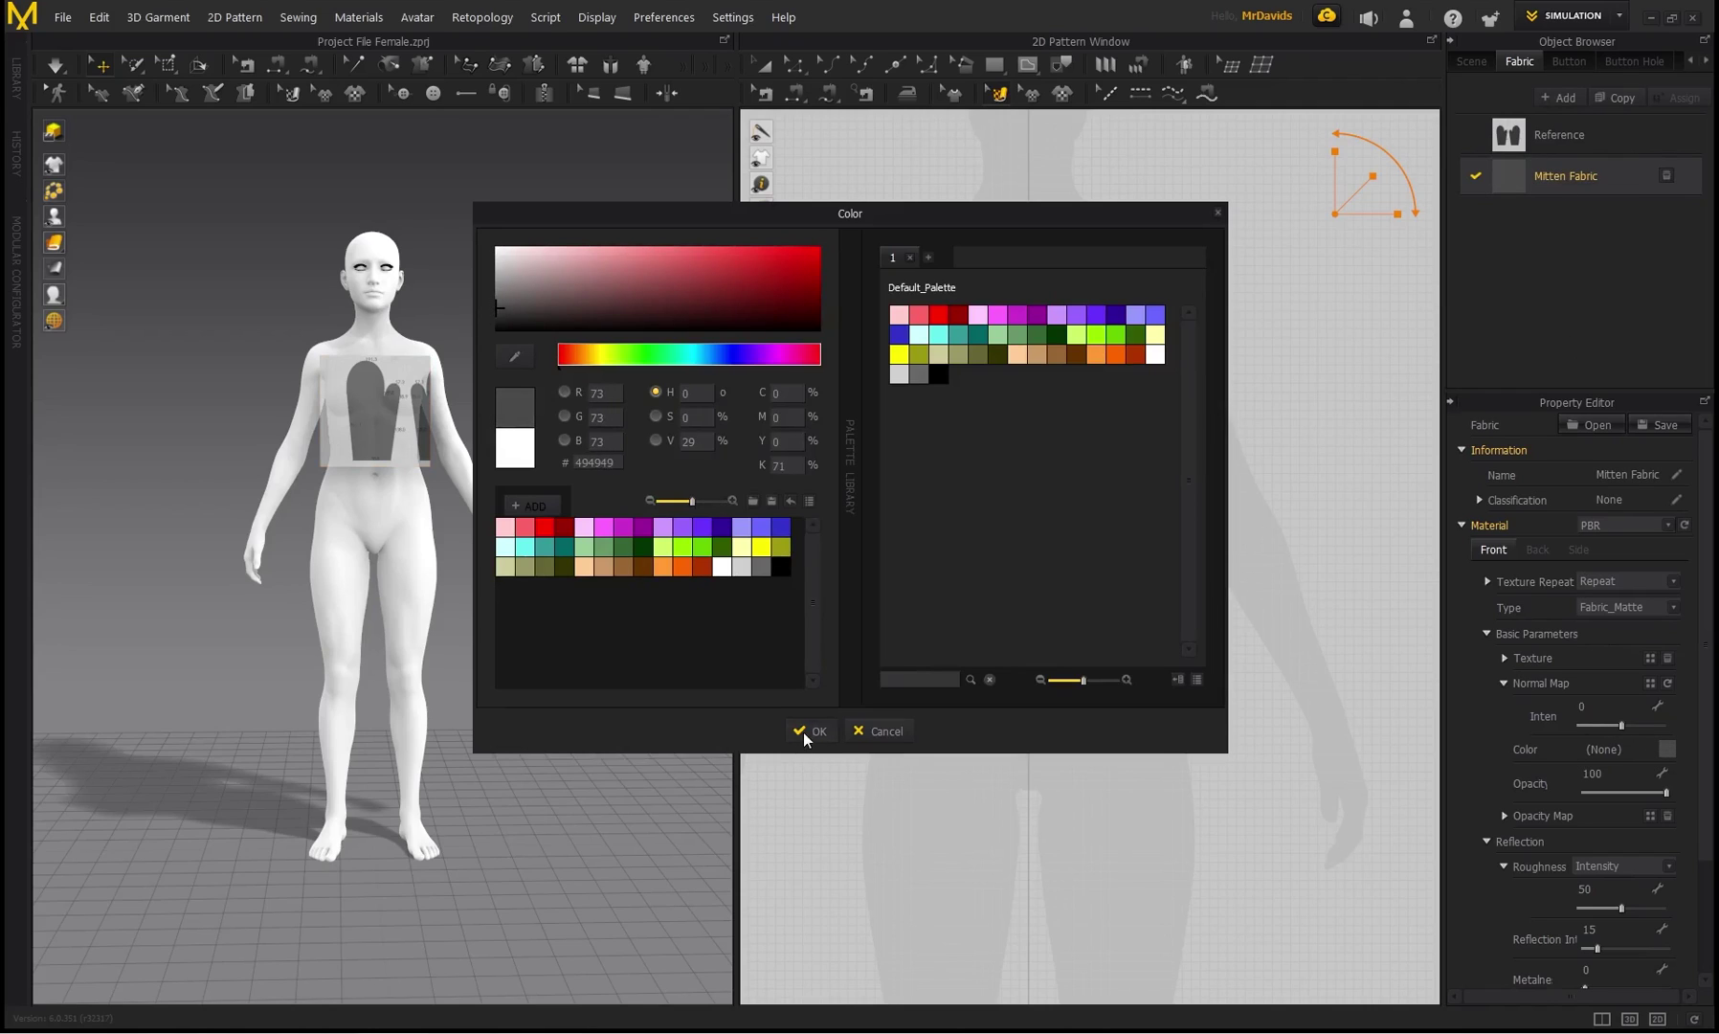
left_click(806, 734)
left_click_drag(1665, 793, 1659, 793)
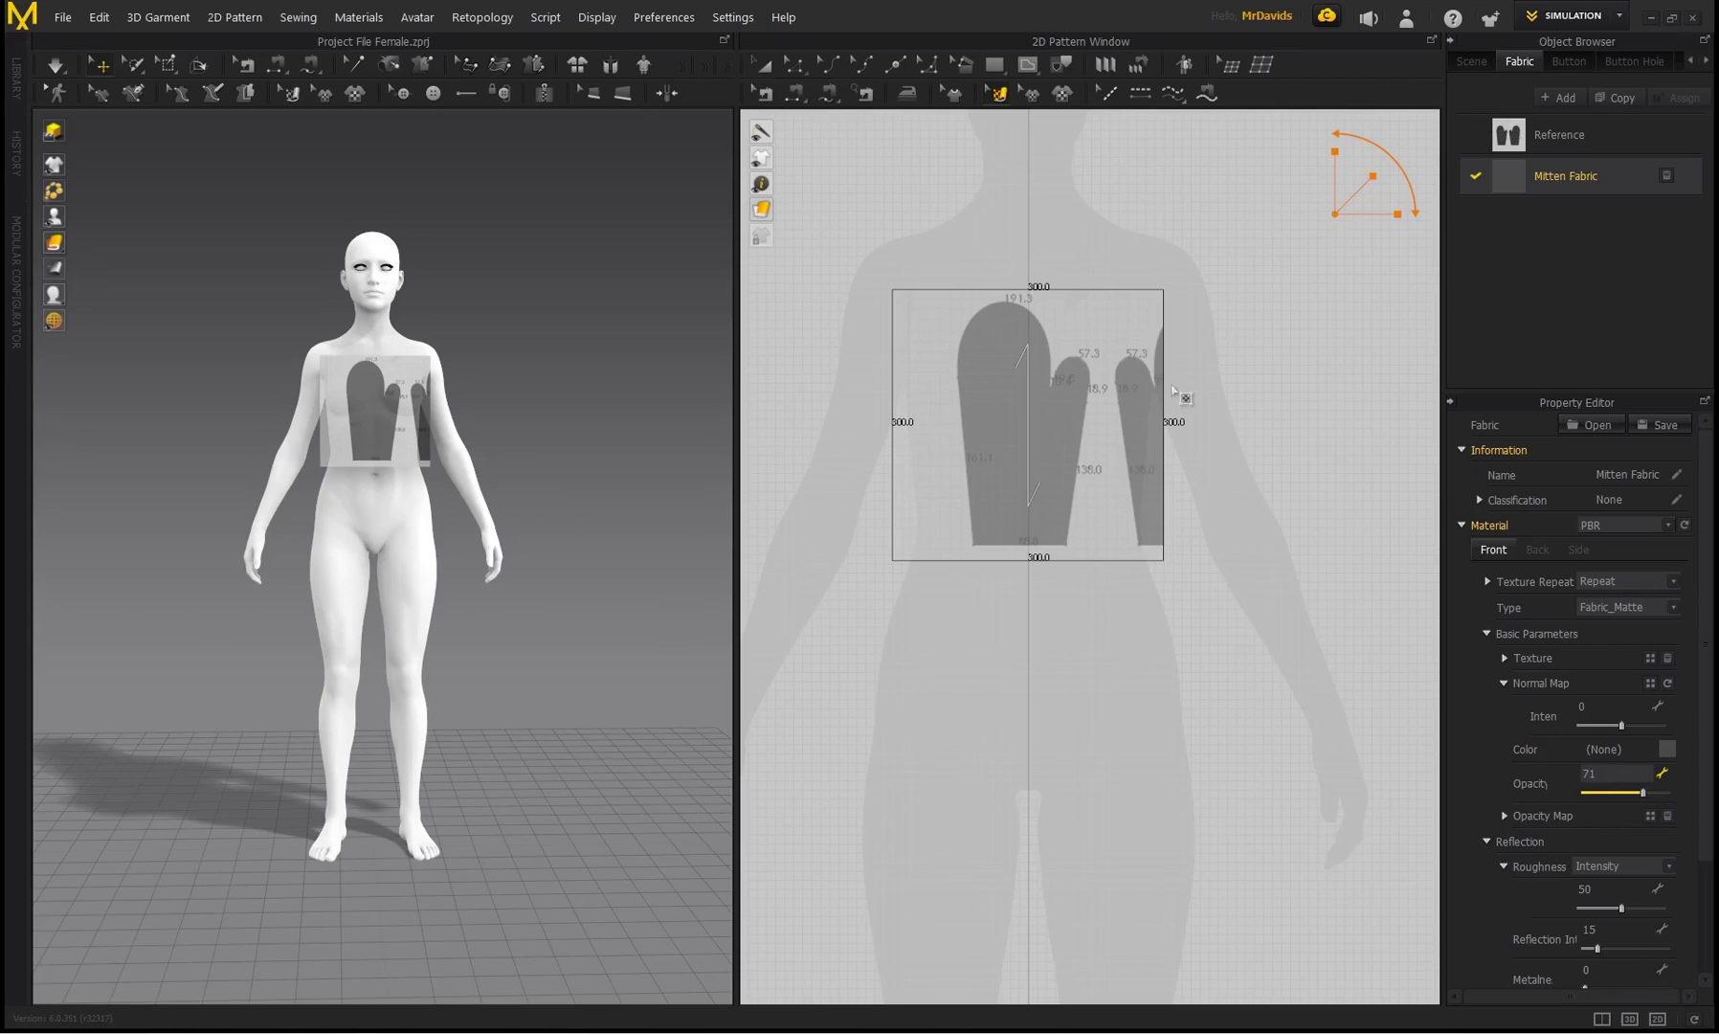
- Draw a rectangle pattern about 129 × 149 mm over the lower part of the reference mitten
scroll(1029, 388, "up", 2)
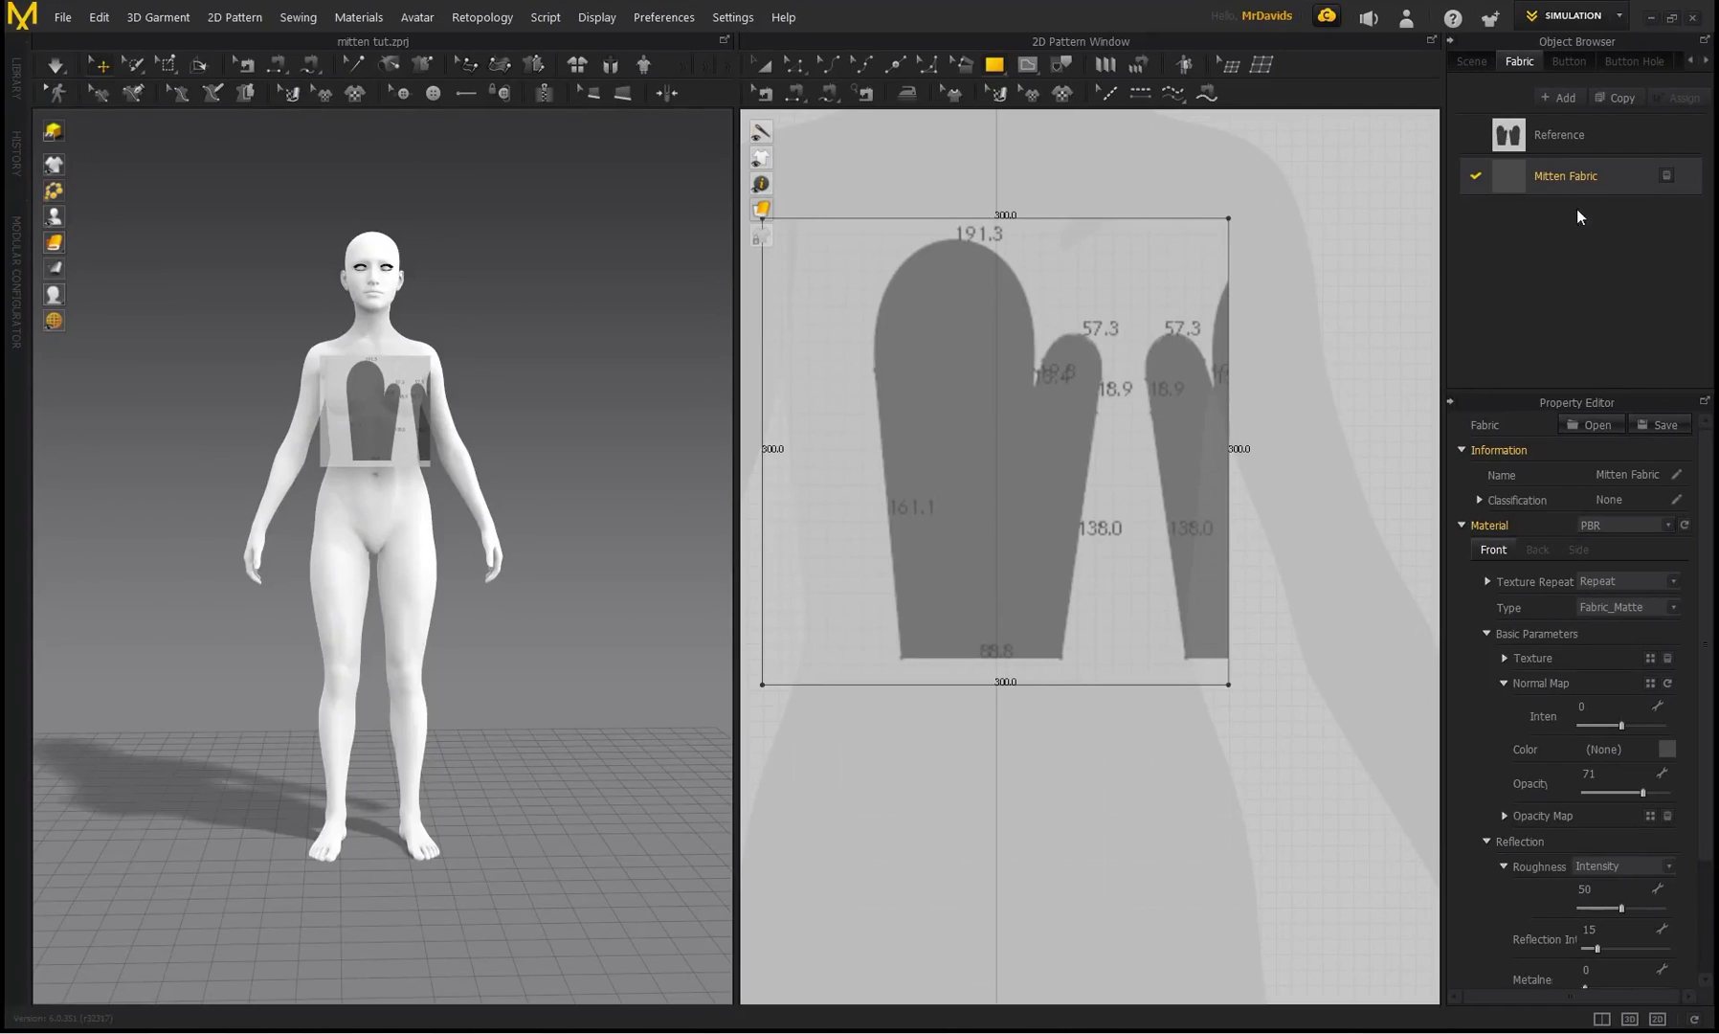
right_click_drag(1122, 233, 1154, 243)
left_click(993, 65)
left_click(1029, 113)
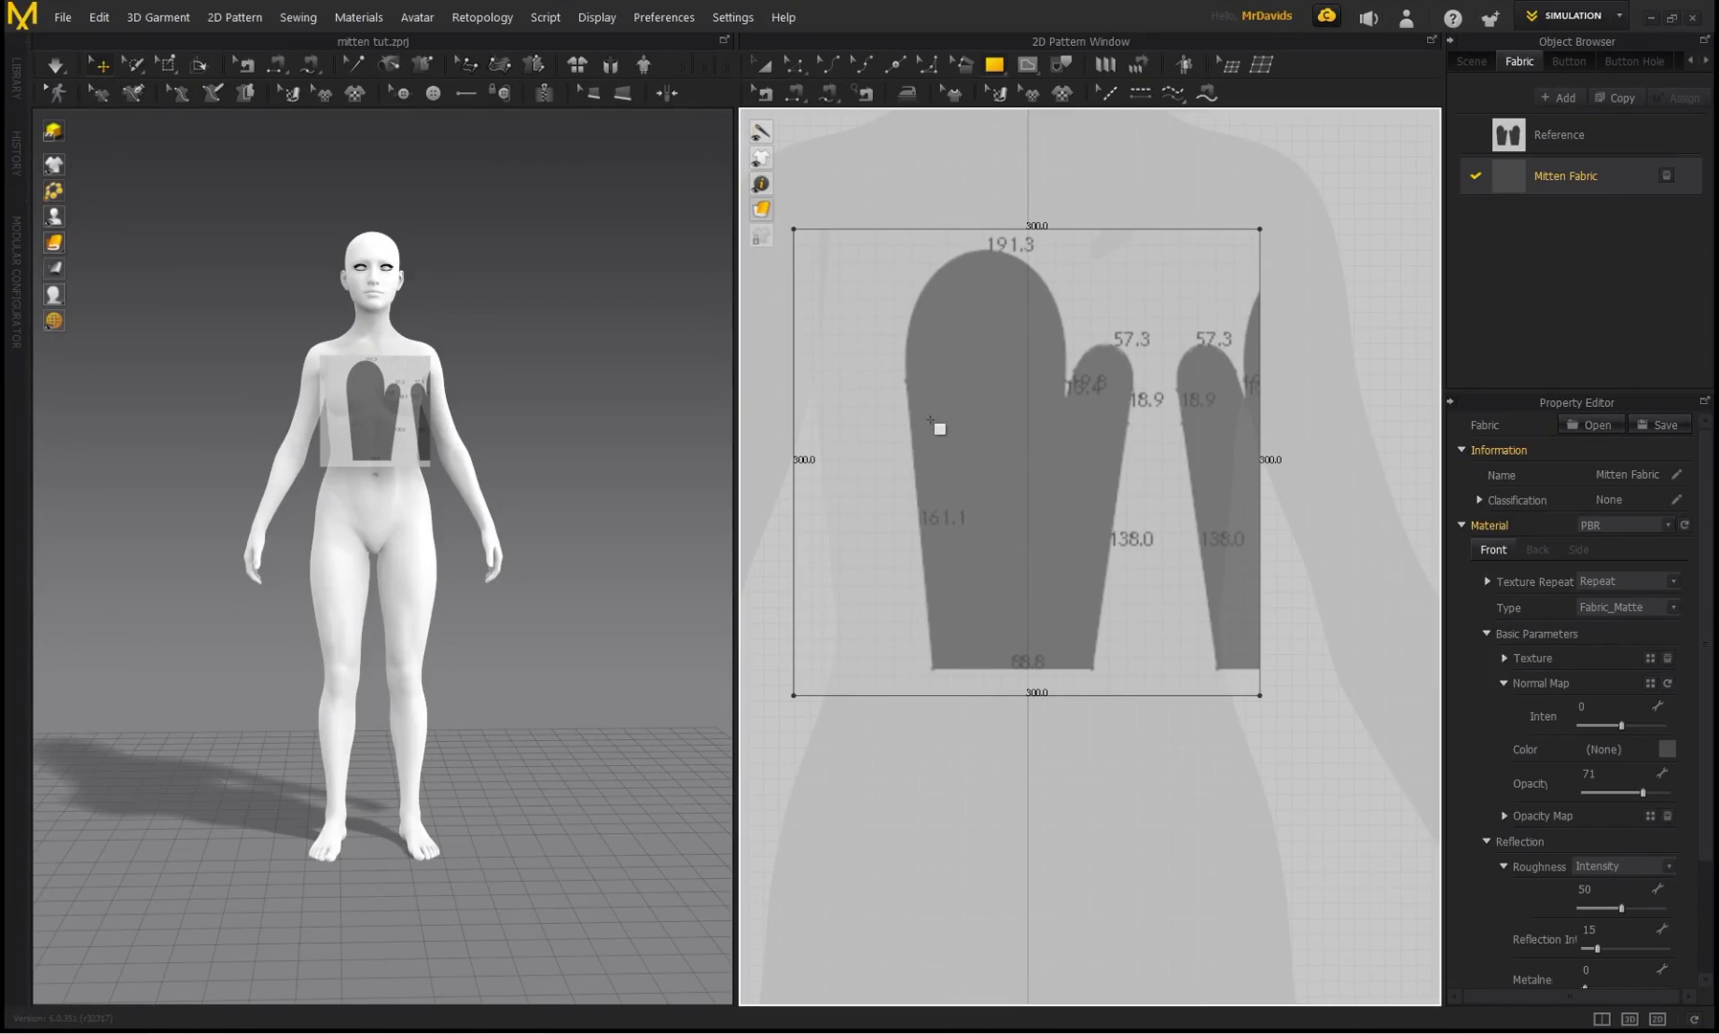
left_click_drag(912, 436, 1111, 666)
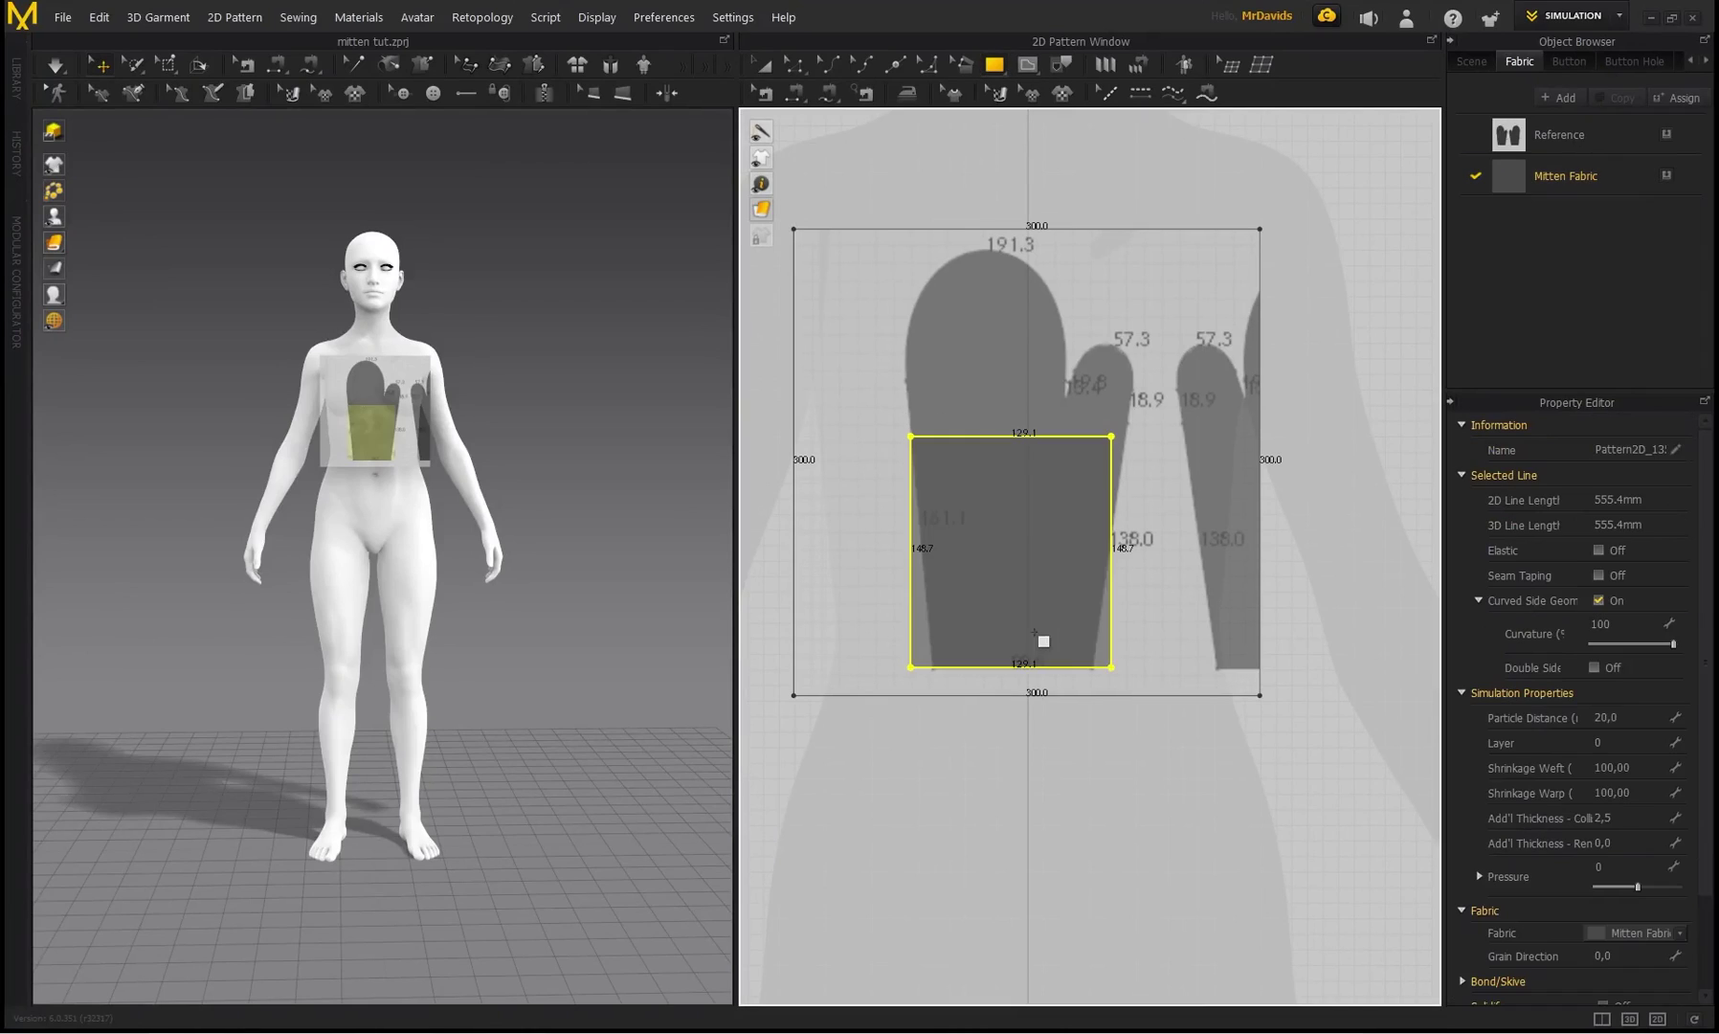
- Move the rectangle's corner points onto the mitten outline, making the bottom edge about 103 mm and the top edge about 138 mm
left_click(792, 64)
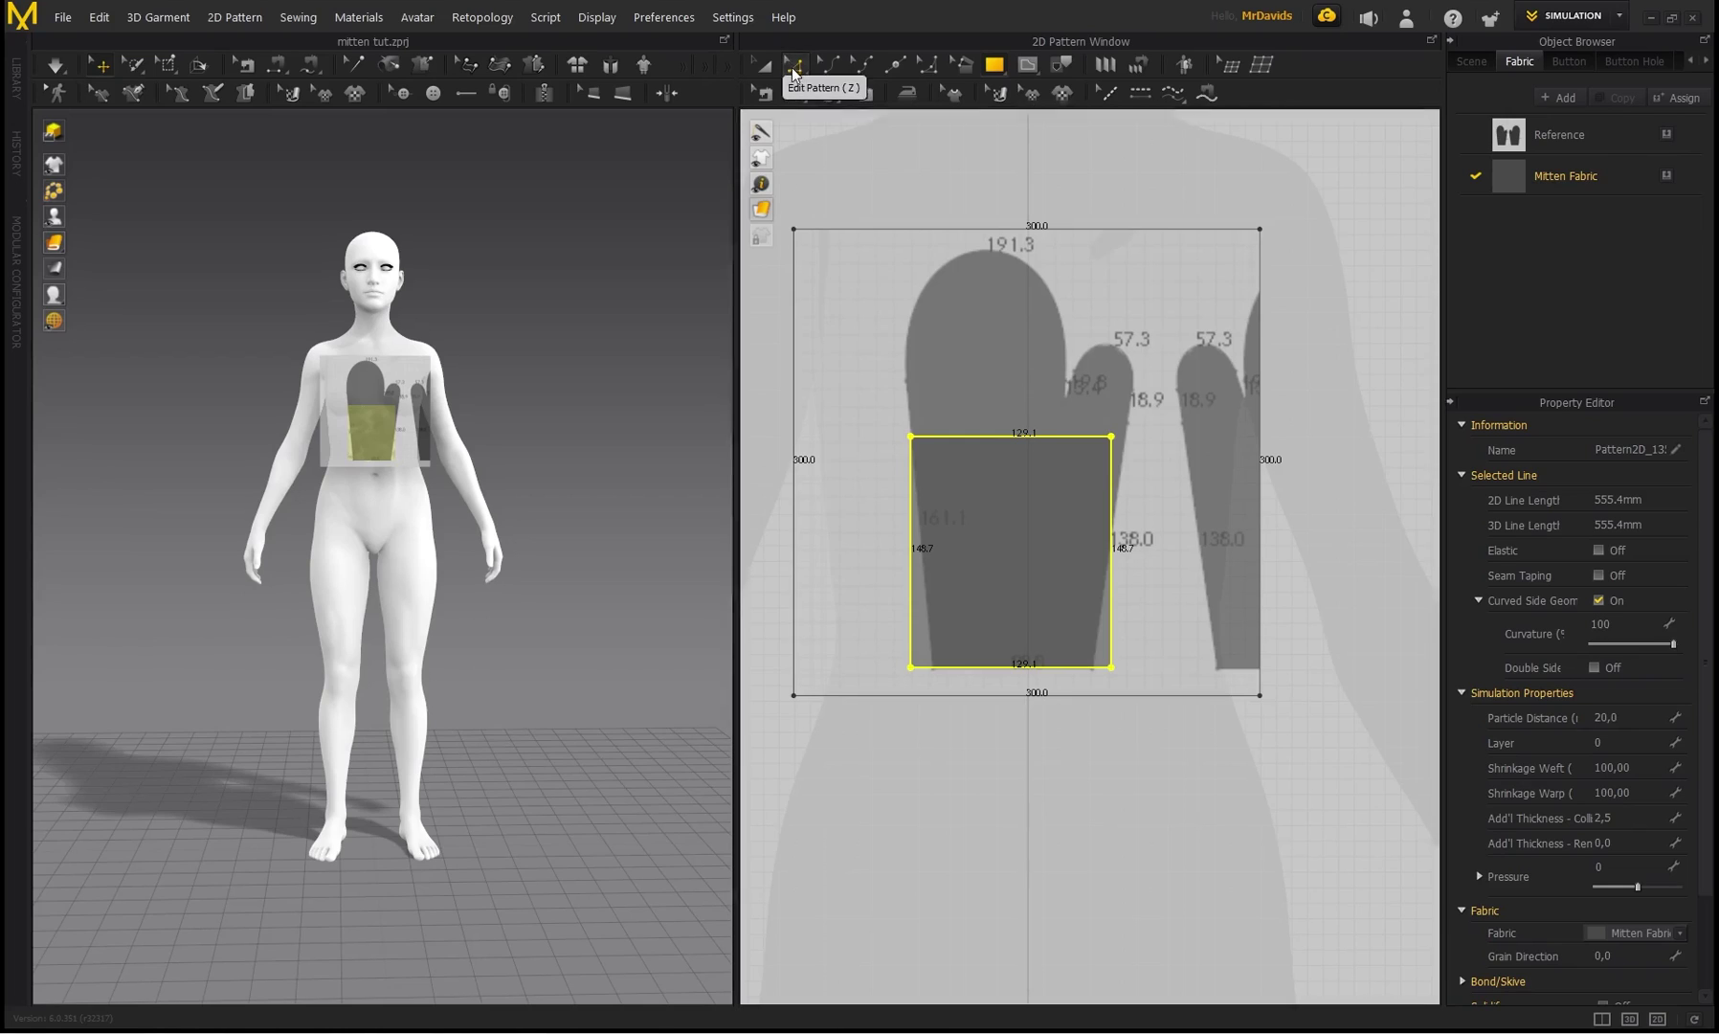
scroll(924, 676, "up", 3)
left_click(901, 662)
left_click_drag(901, 665, 939, 663)
left_click_drag(1248, 662, 1218, 663)
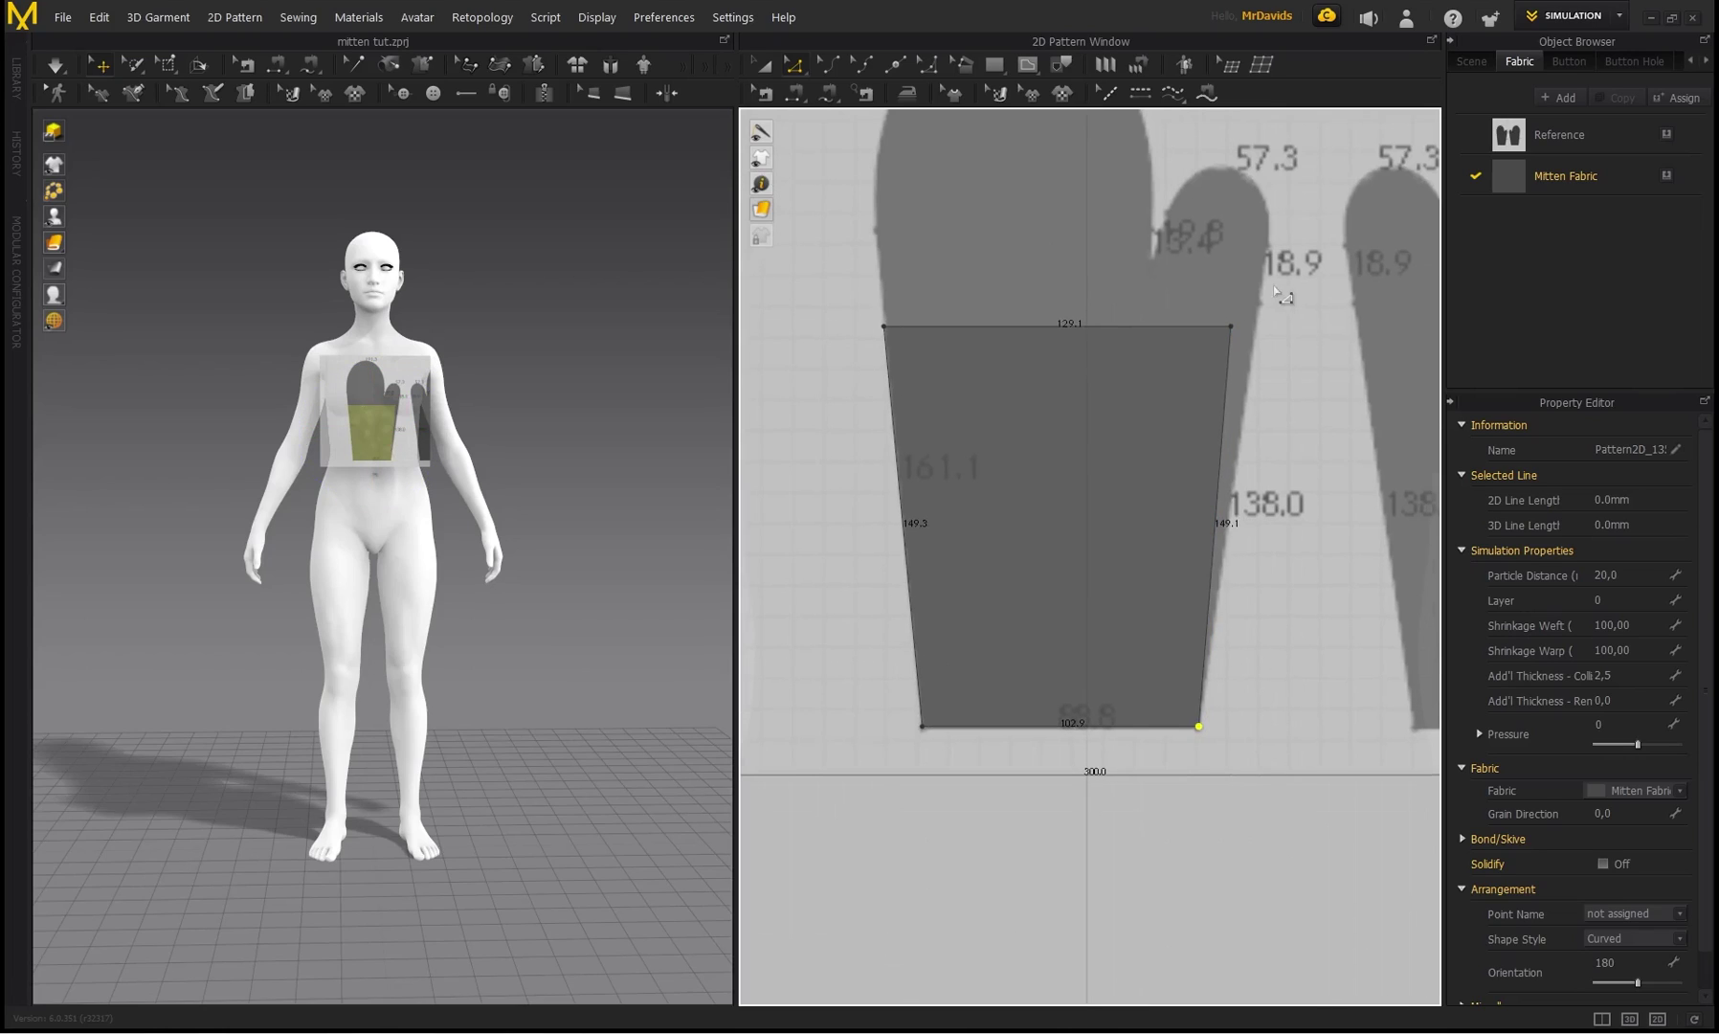
left_click_drag(1231, 327, 1256, 326)
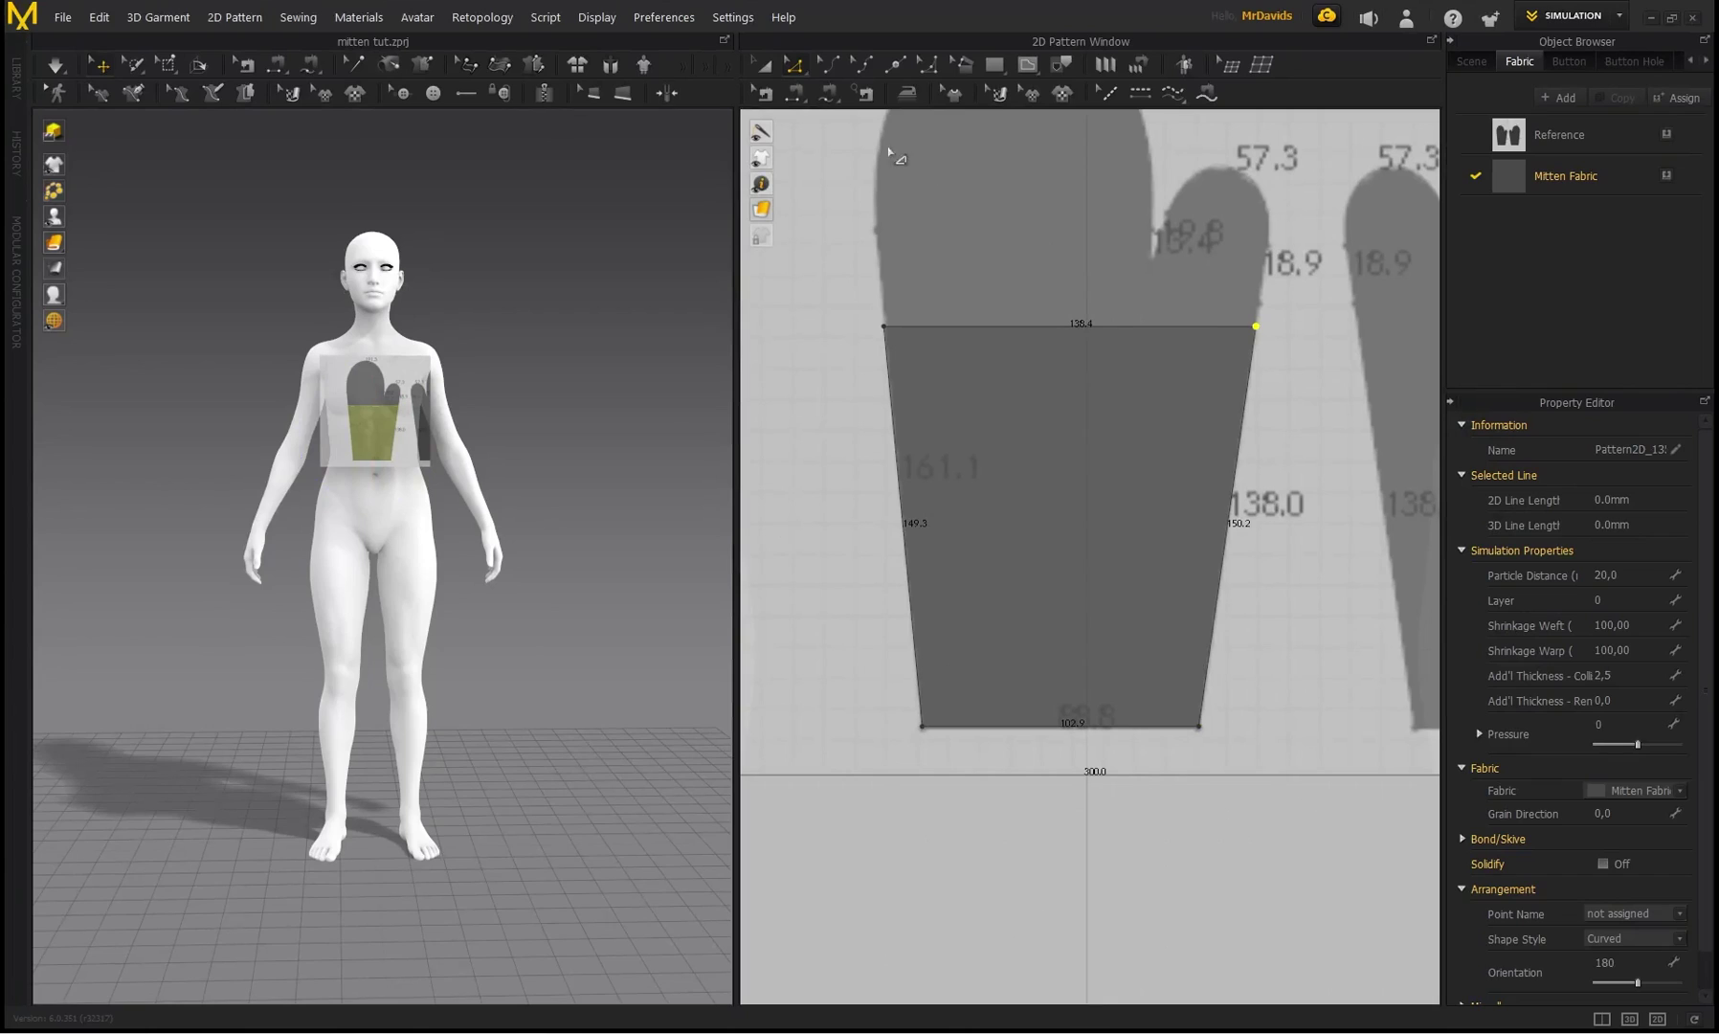
- Add two points about 3 mm apart on the pattern's top edge, below the gap between thumb and fingers
middle_click_drag(1176, 272, 1132, 350)
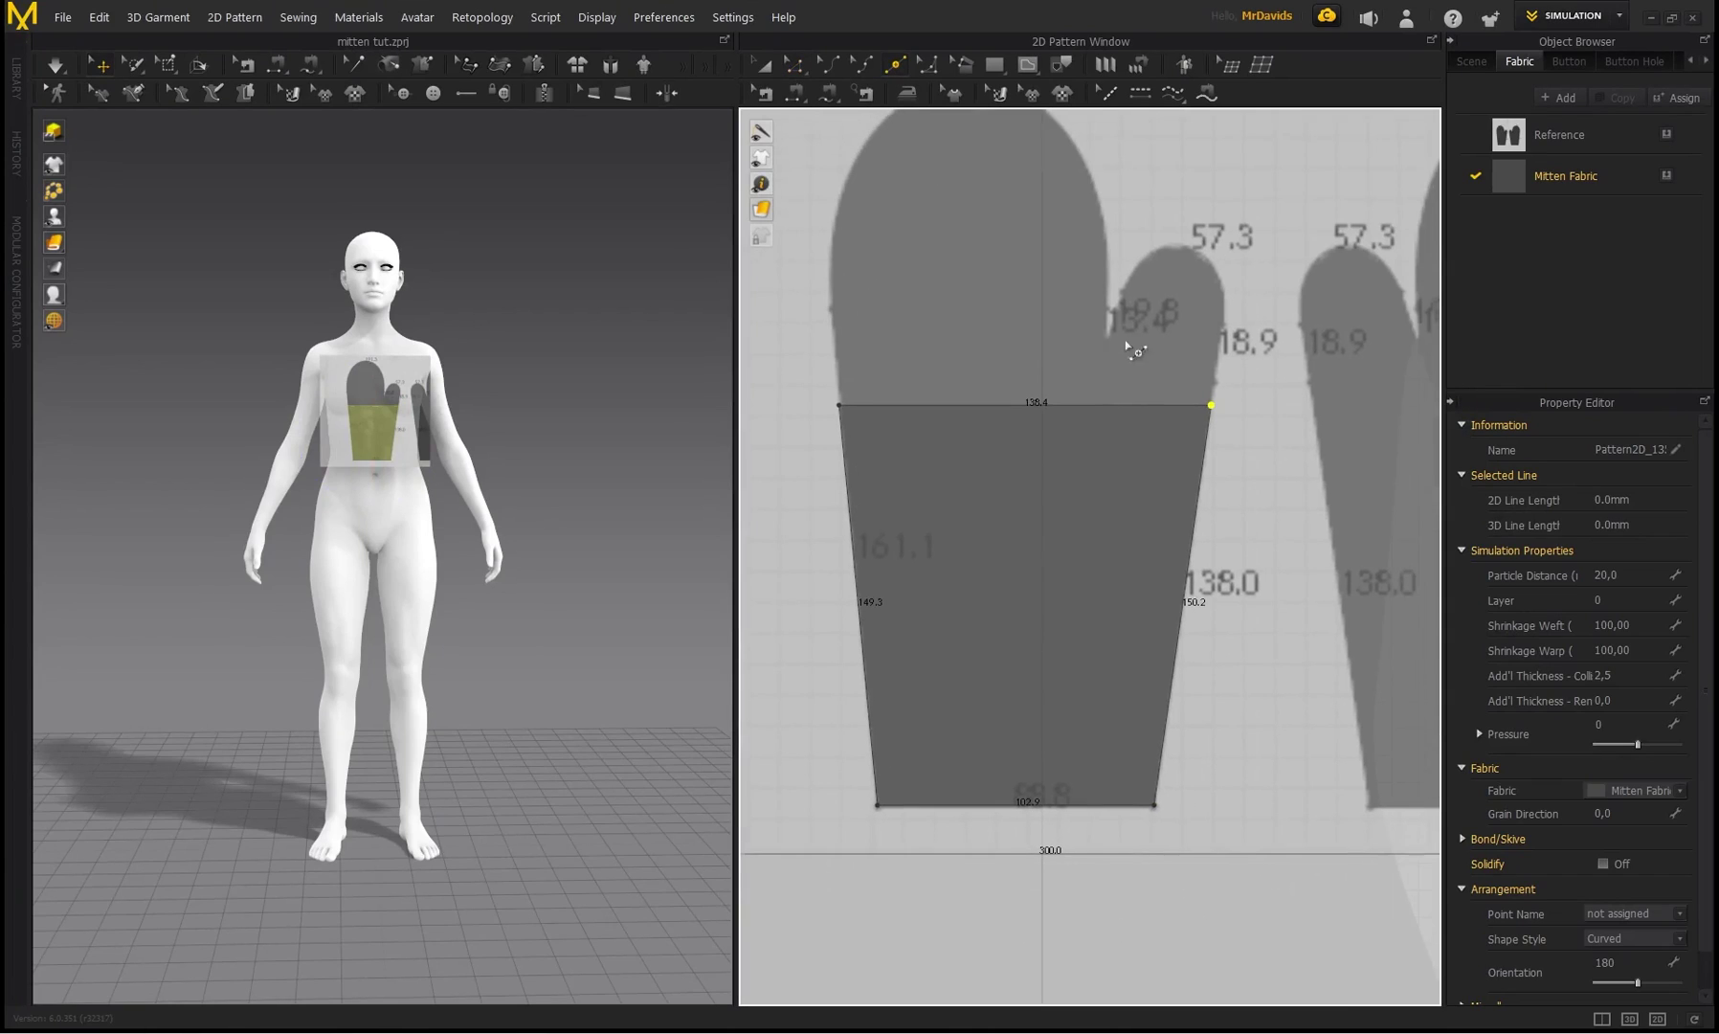
scroll(1114, 406, "up", 3)
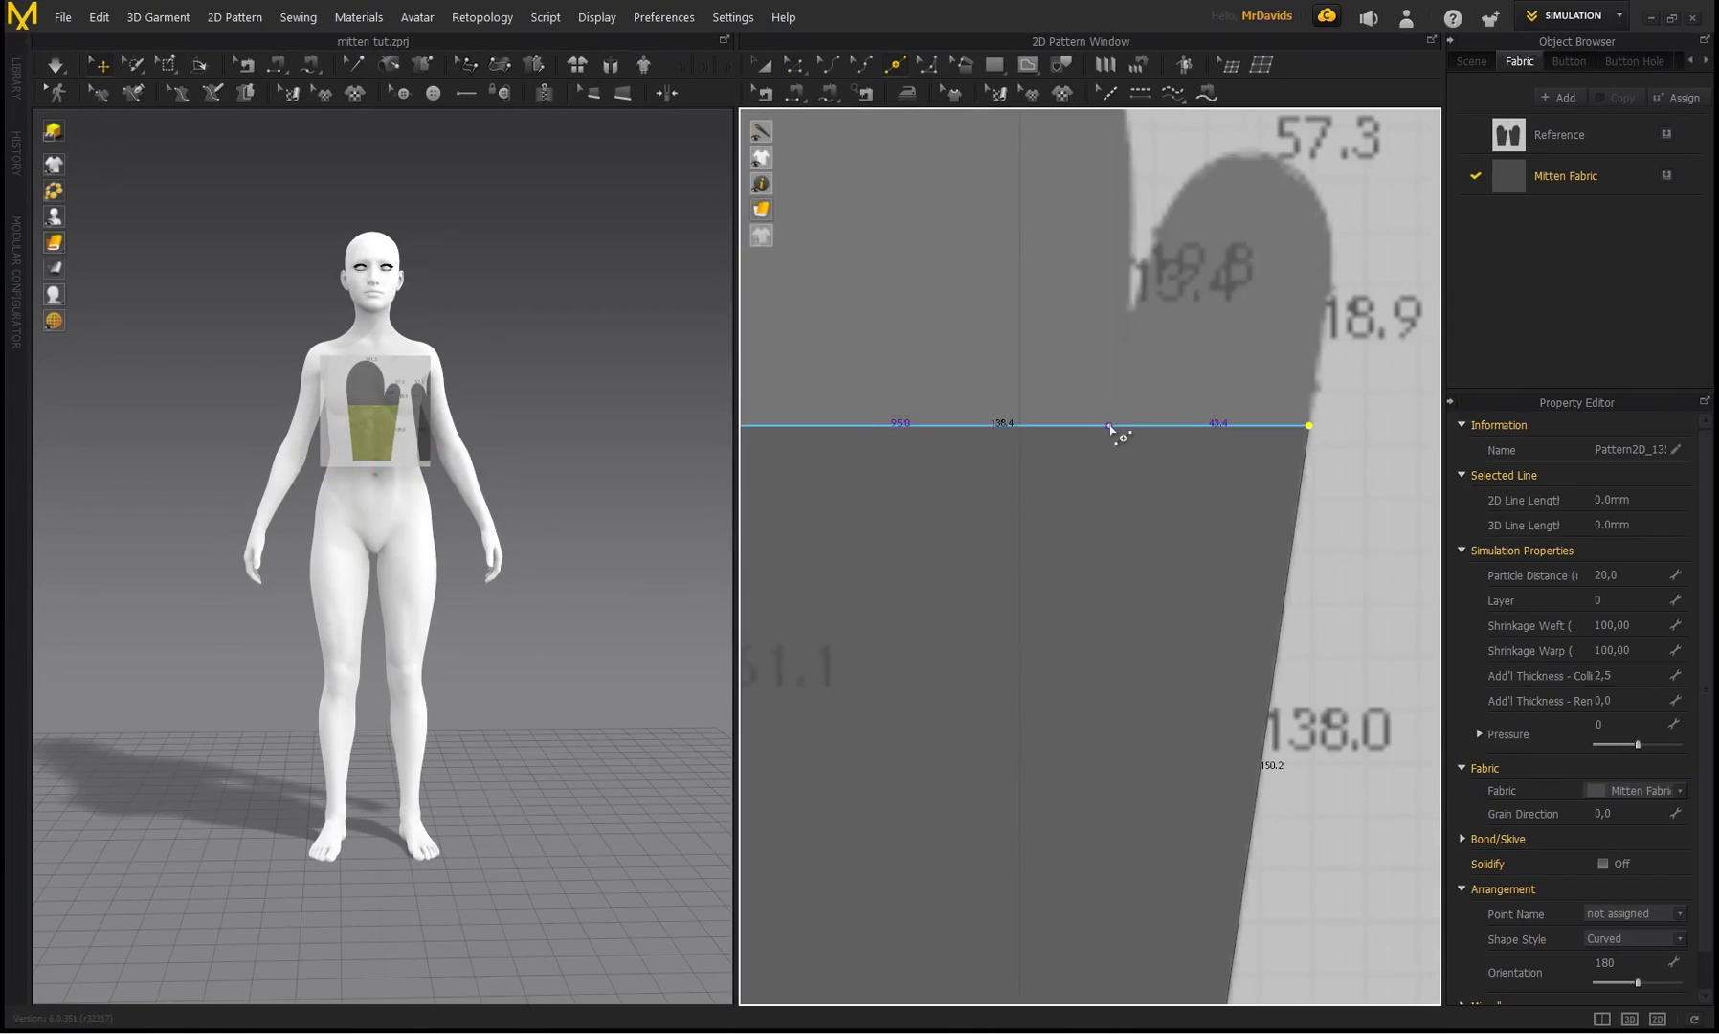
left_click(1109, 425)
left_click(1124, 425)
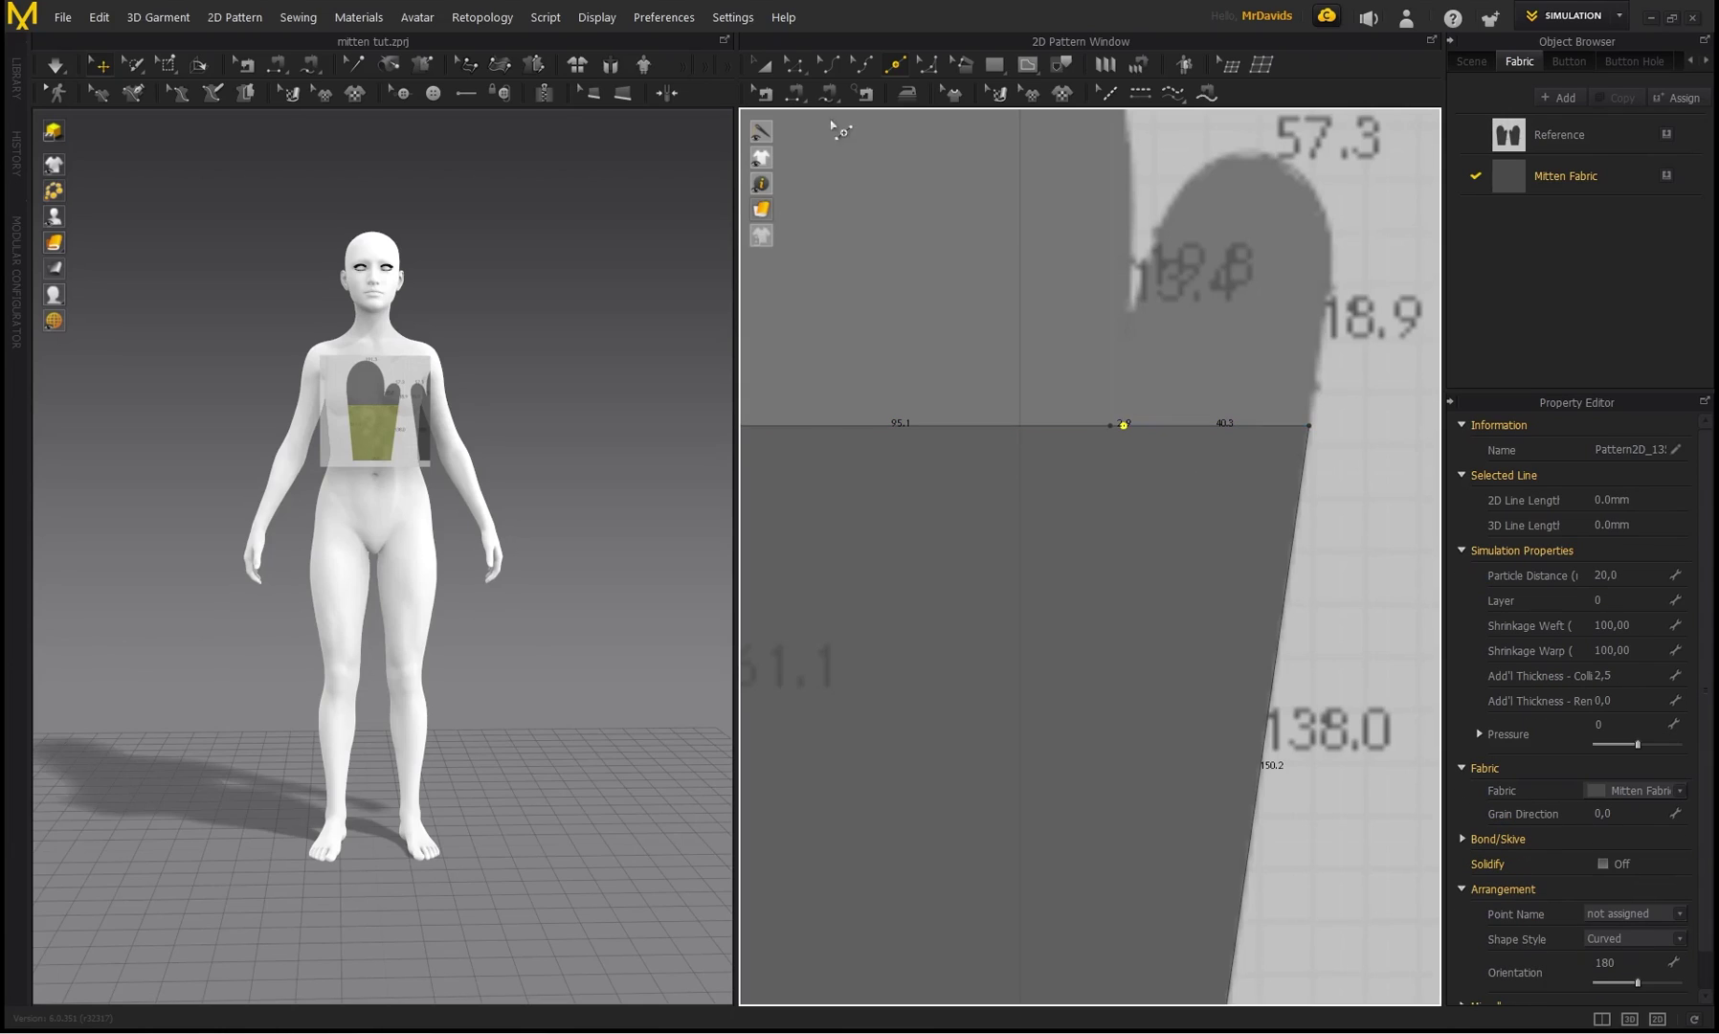
- Move the 40 mm top-edge segment beneath the thumb upward to where the reference thumb's rounded tip begins
left_click(793, 65)
left_click_drag(1206, 430, 1230, 266)
middle_click_drag(1218, 266, 1144, 429)
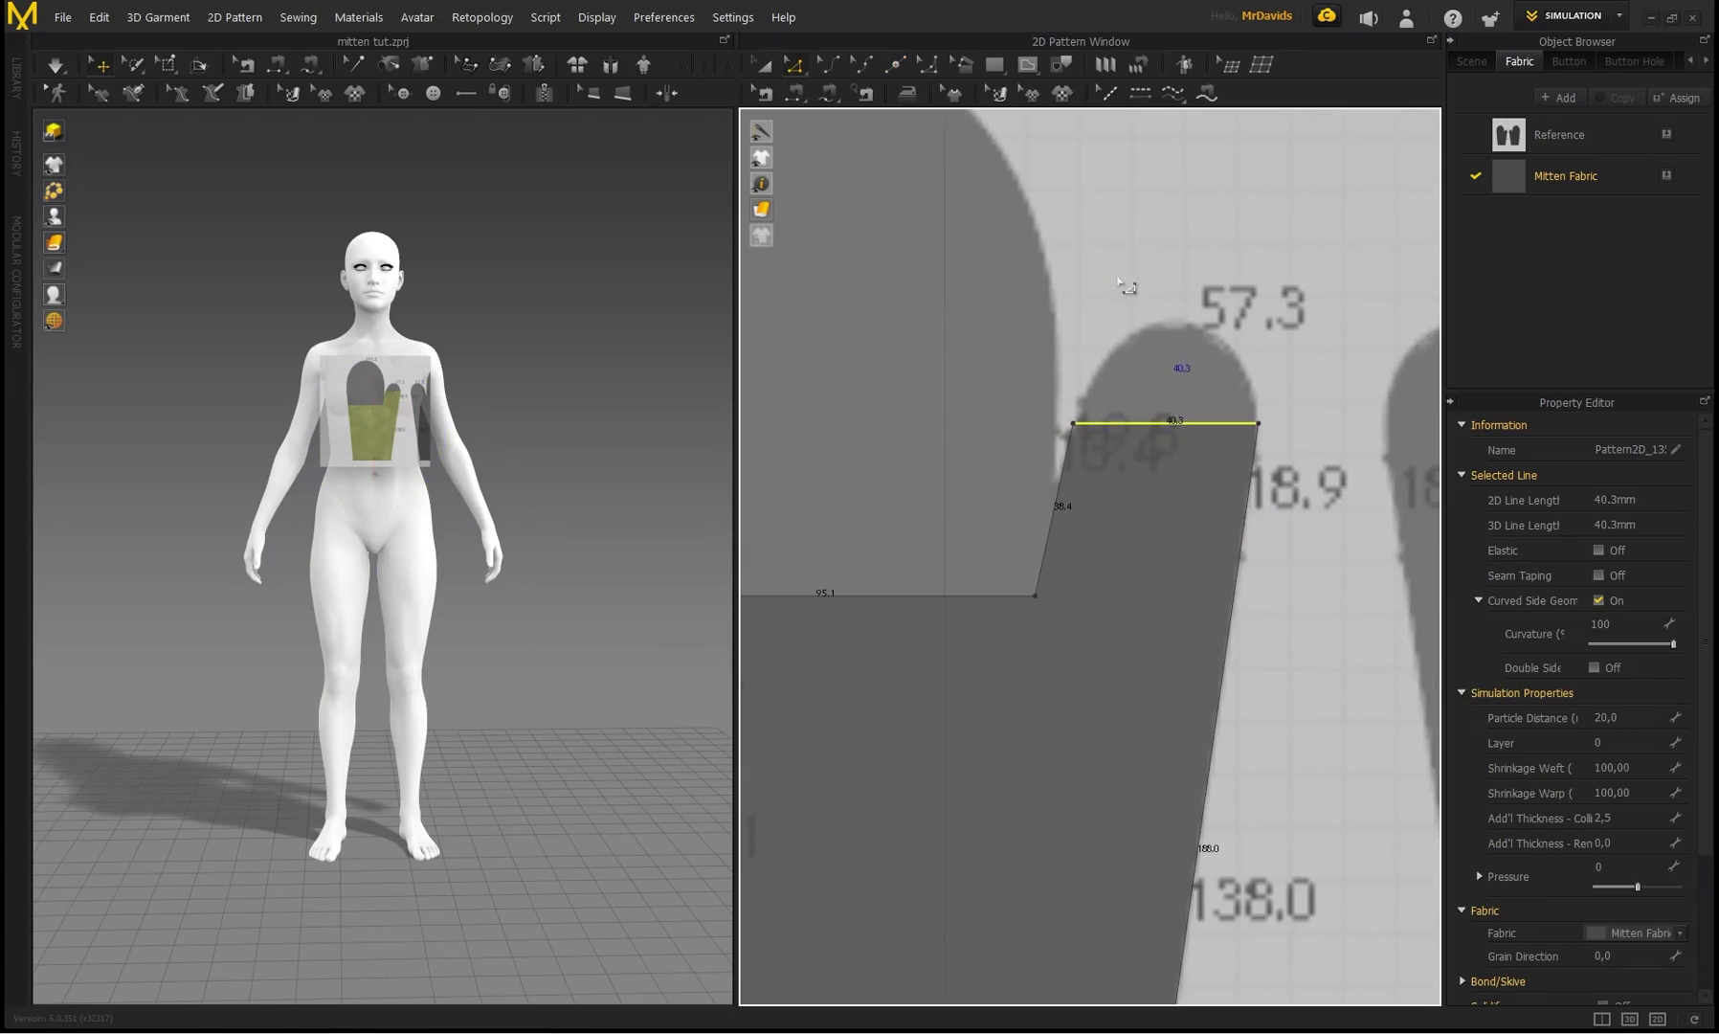
- Bend the thumb's straight upper edge into a curve about 64 mm long that follows the reference thumb's rounded tip
left_click(829, 67)
left_click_drag(1158, 424, 1148, 353)
left_click(793, 65)
left_click_drag(1142, 299, 1238, 290)
left_click(1206, 288)
scroll(1063, 356, "up", 3)
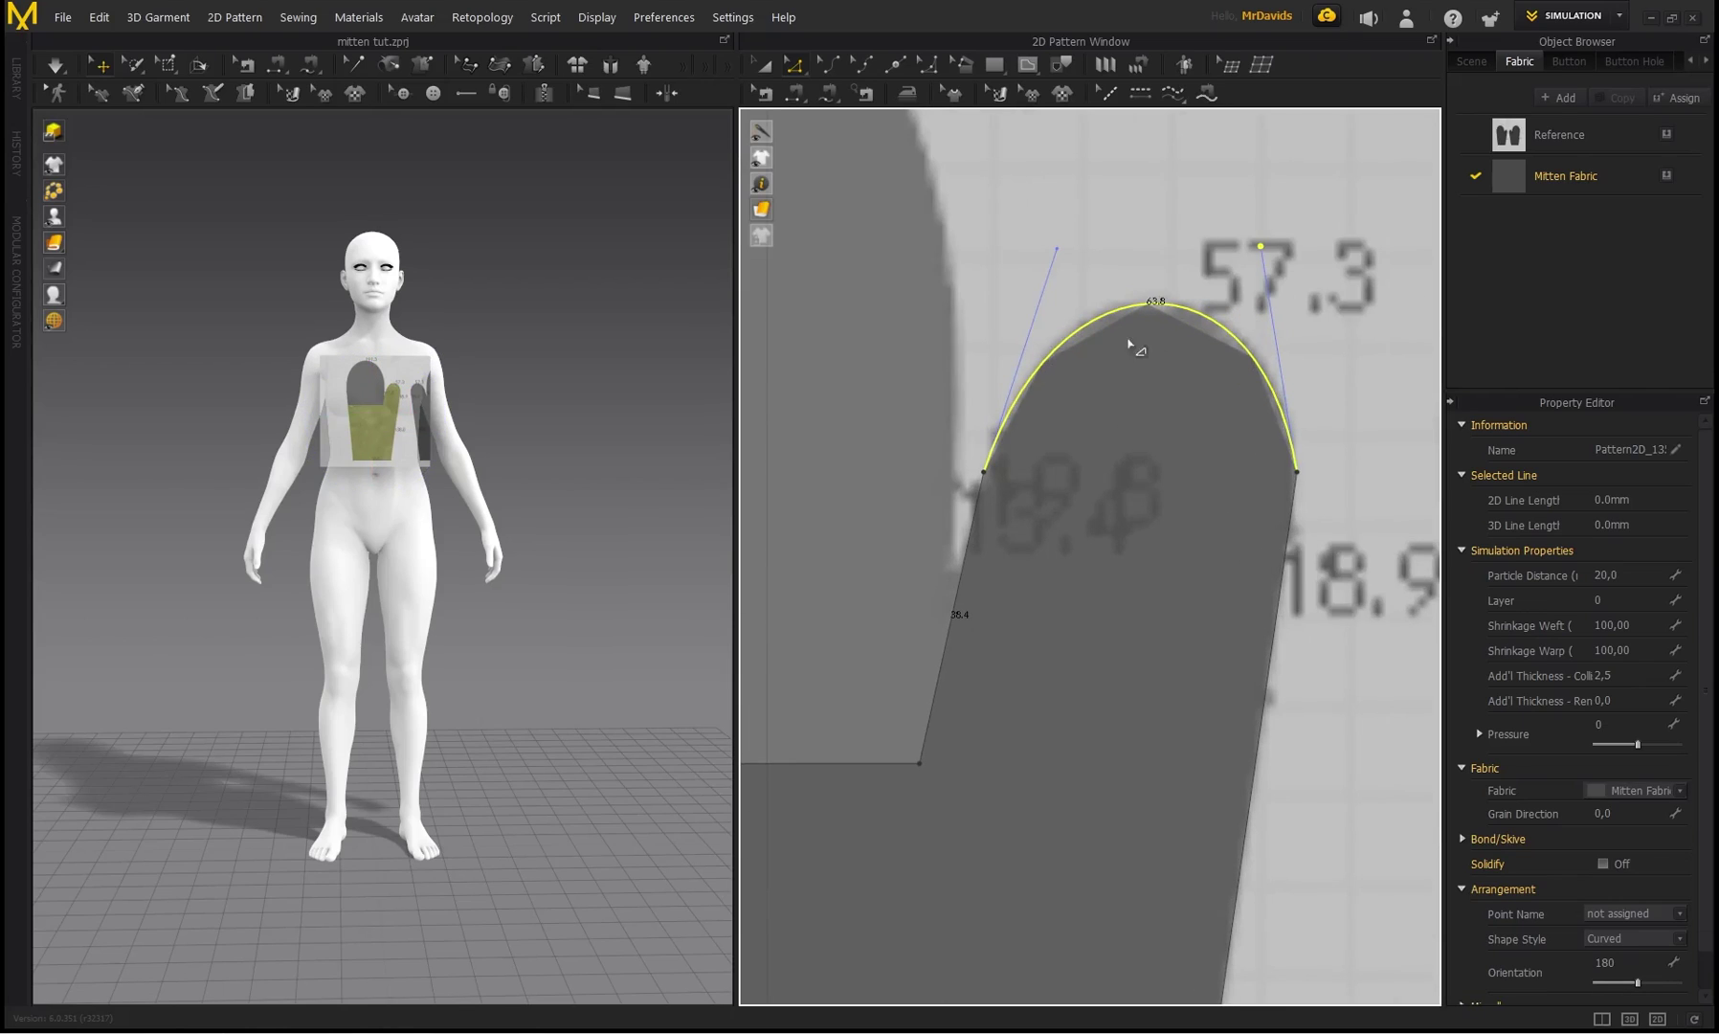
scroll(1072, 351, "up", 2)
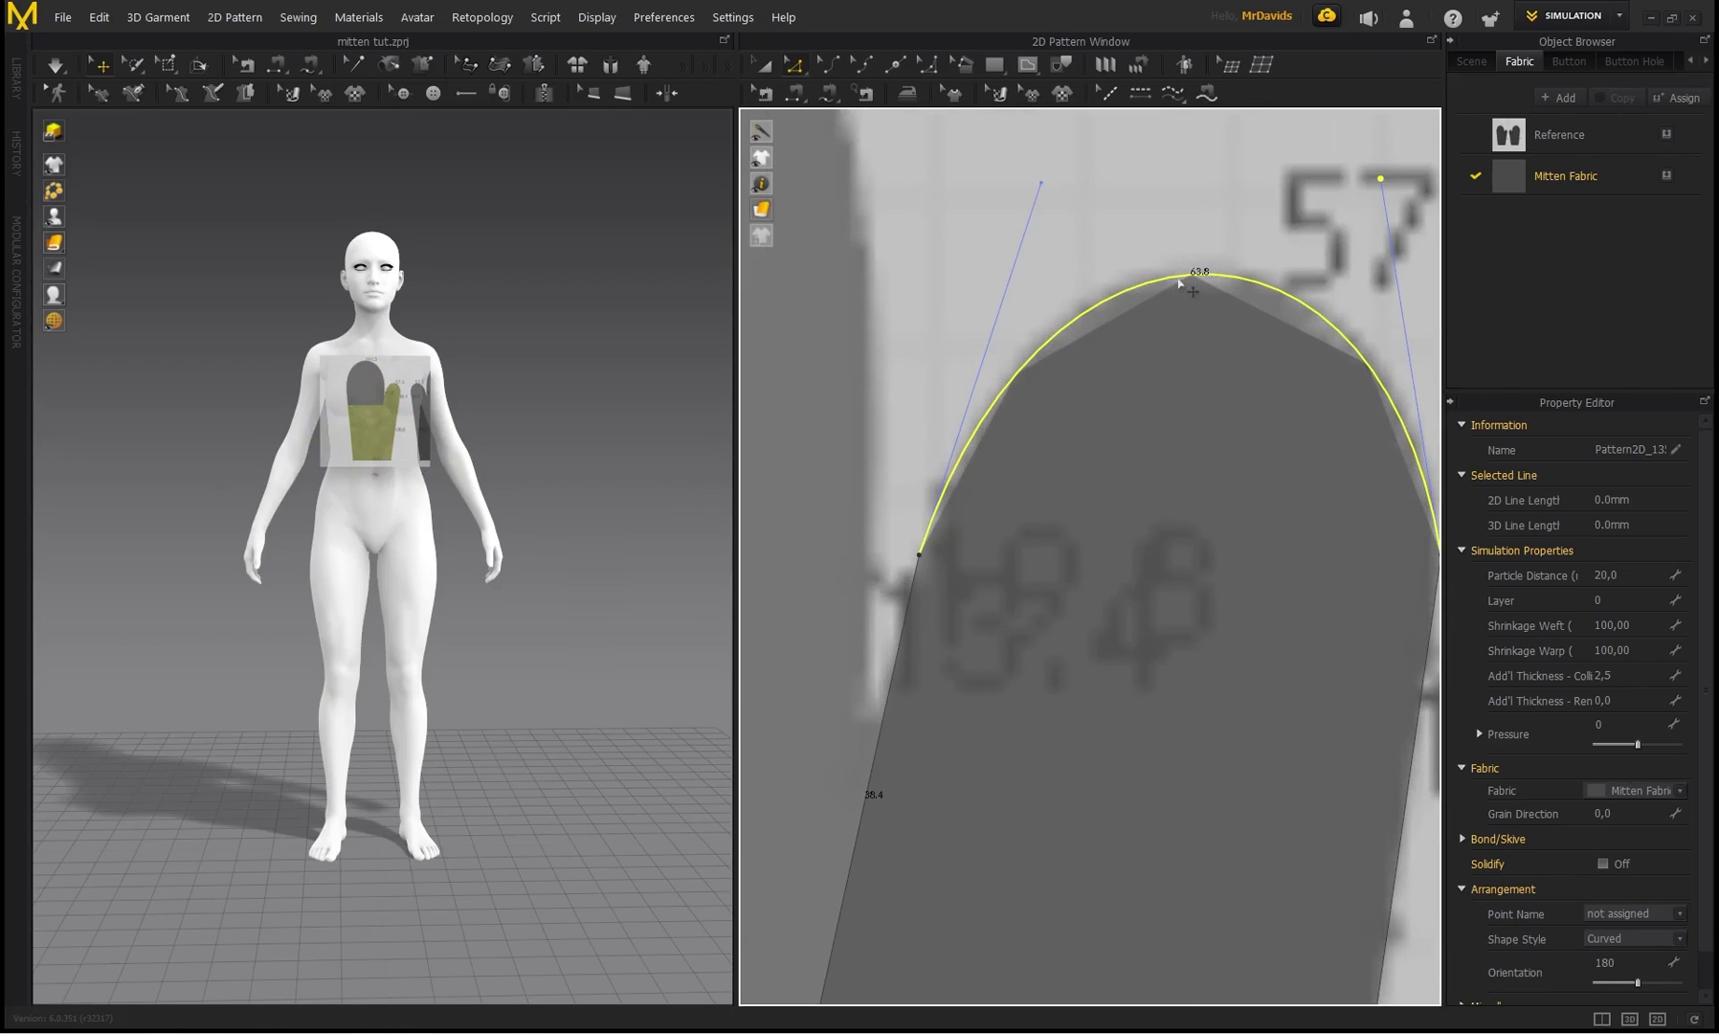
scroll(1043, 351, "down", 5)
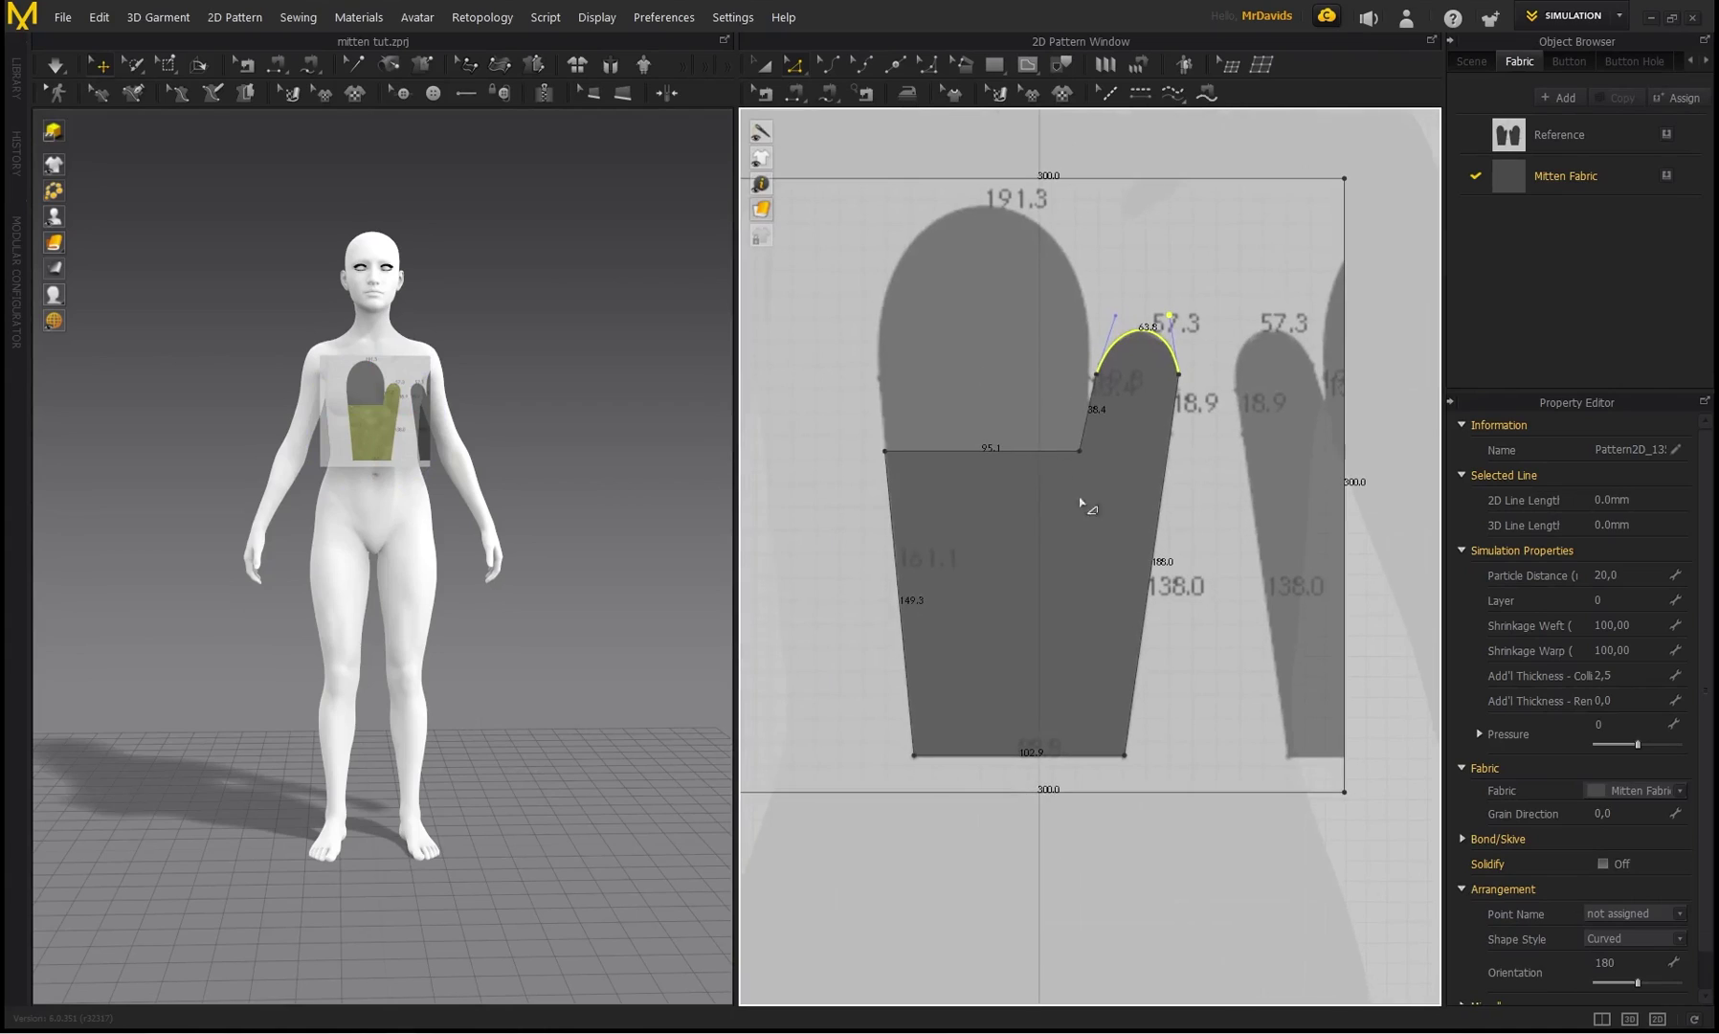
- Set the mitten pattern's particle distance to 10 mm
left_click(767, 75)
left_click(972, 513)
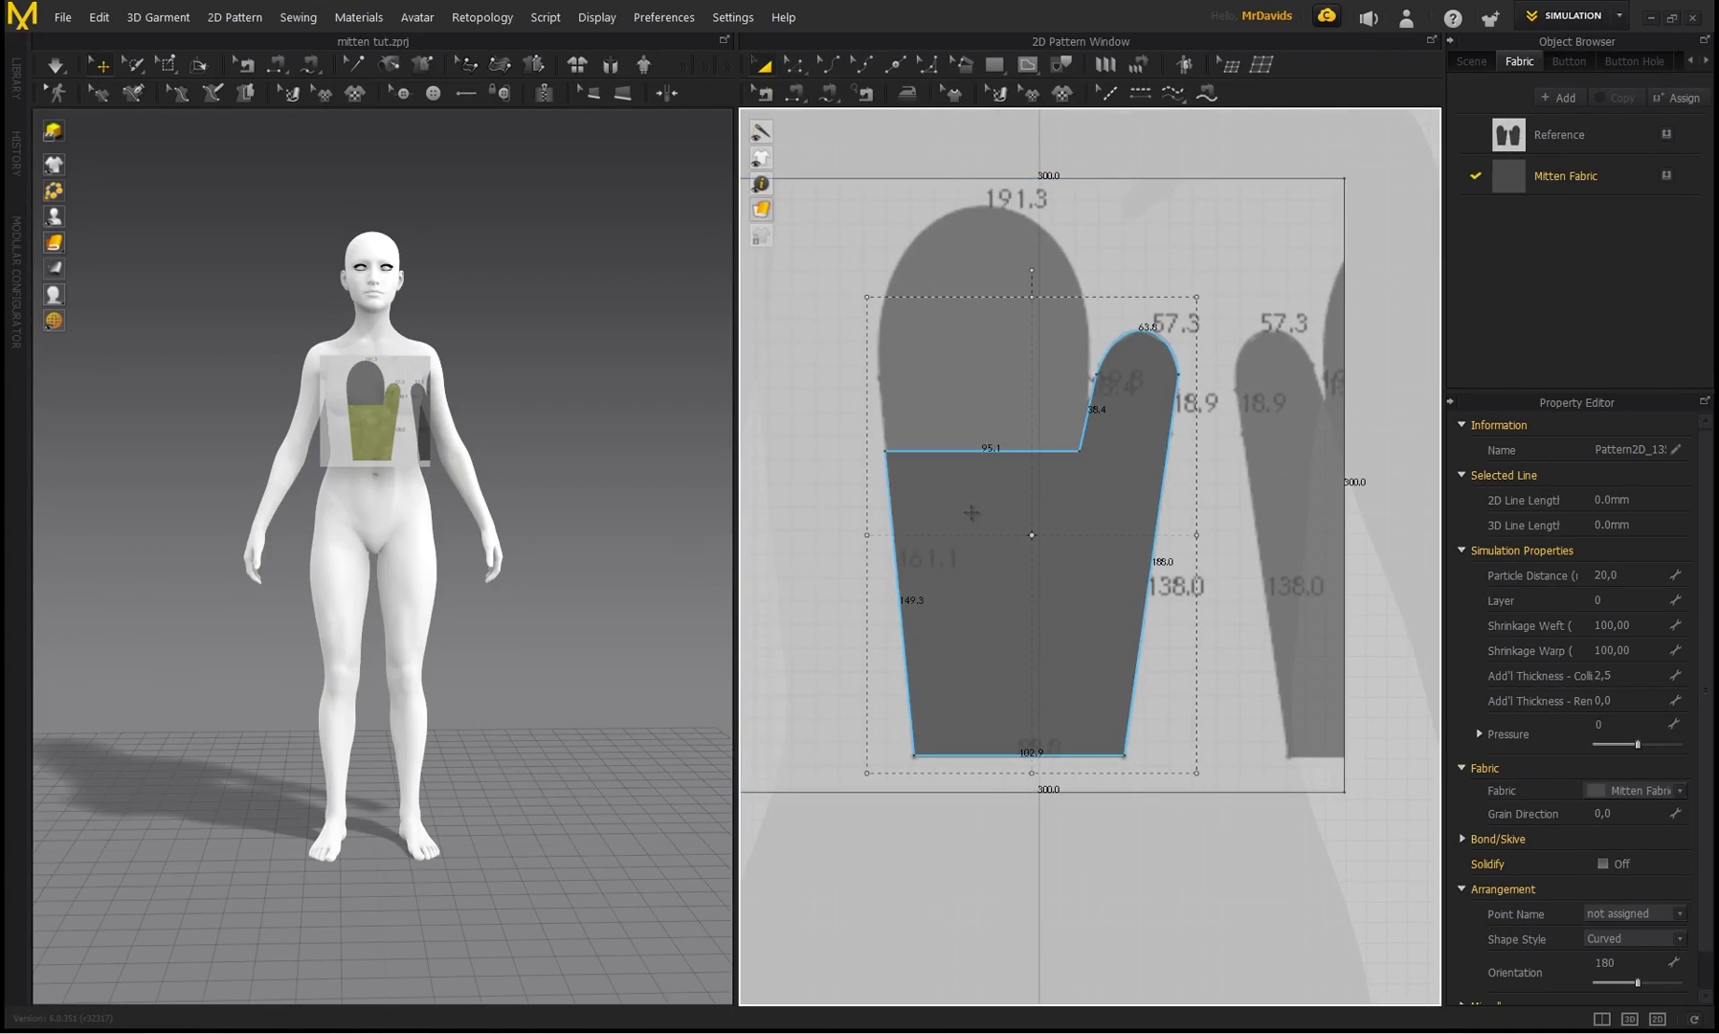
left_click(1058, 549)
double_click(1619, 717)
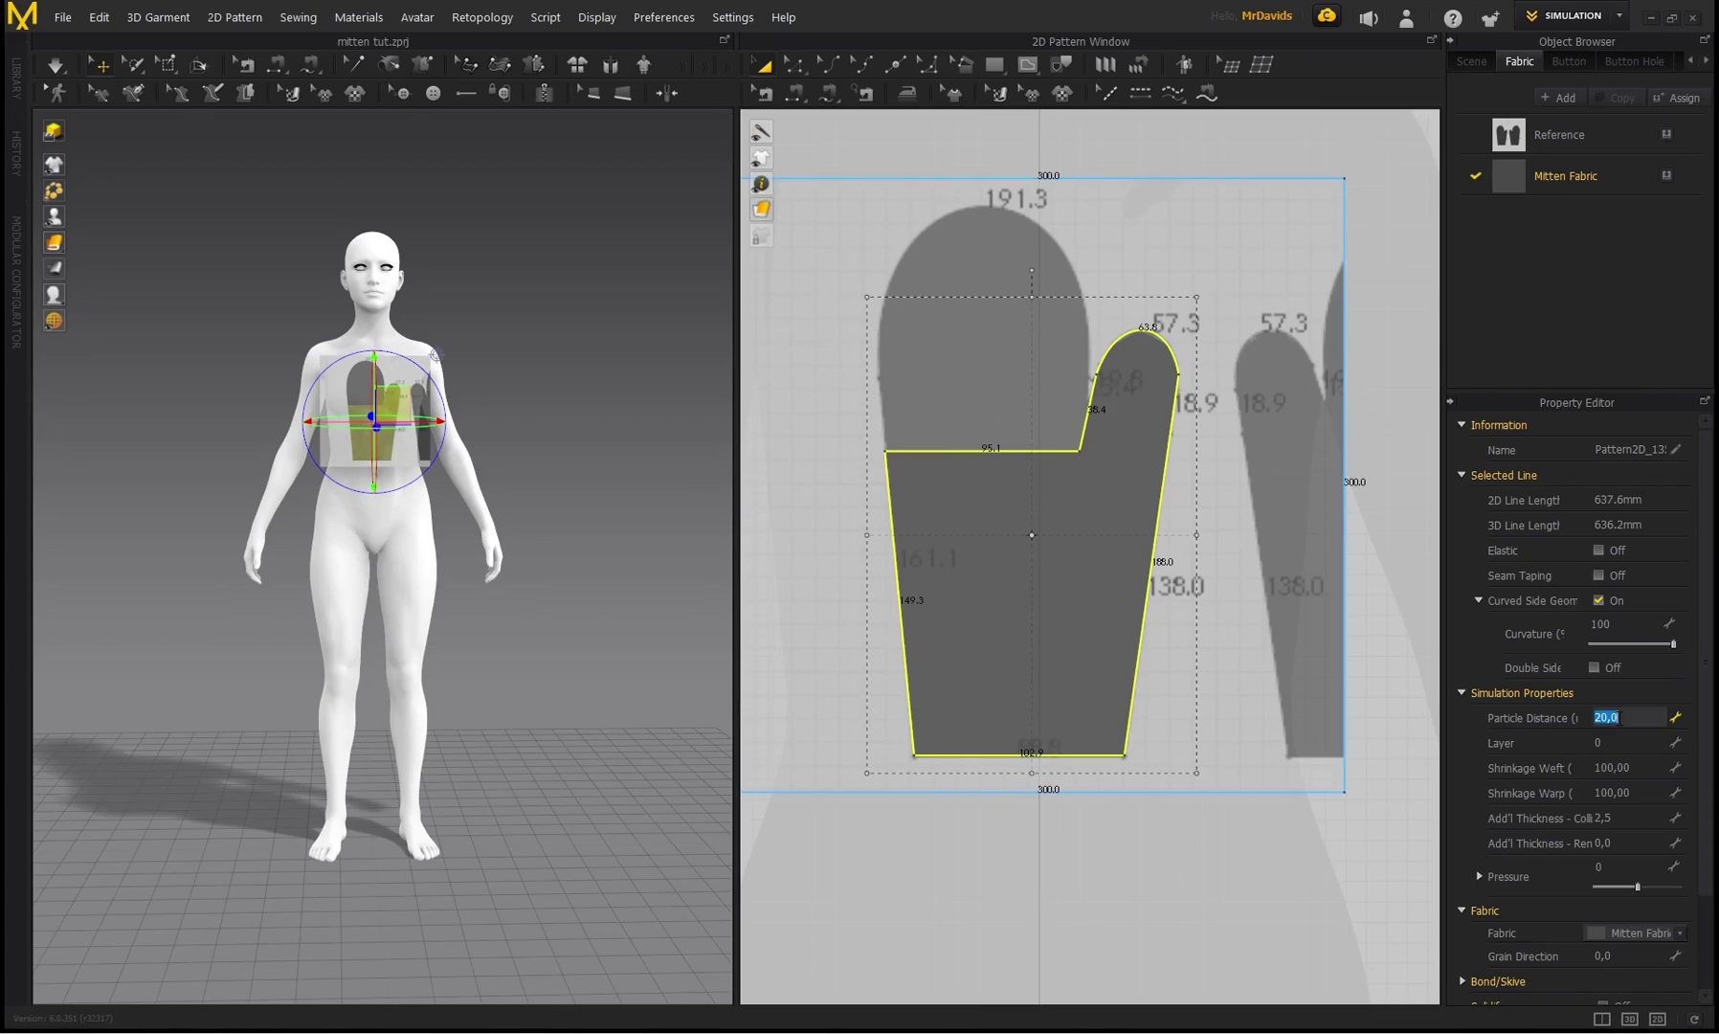
key("Return")
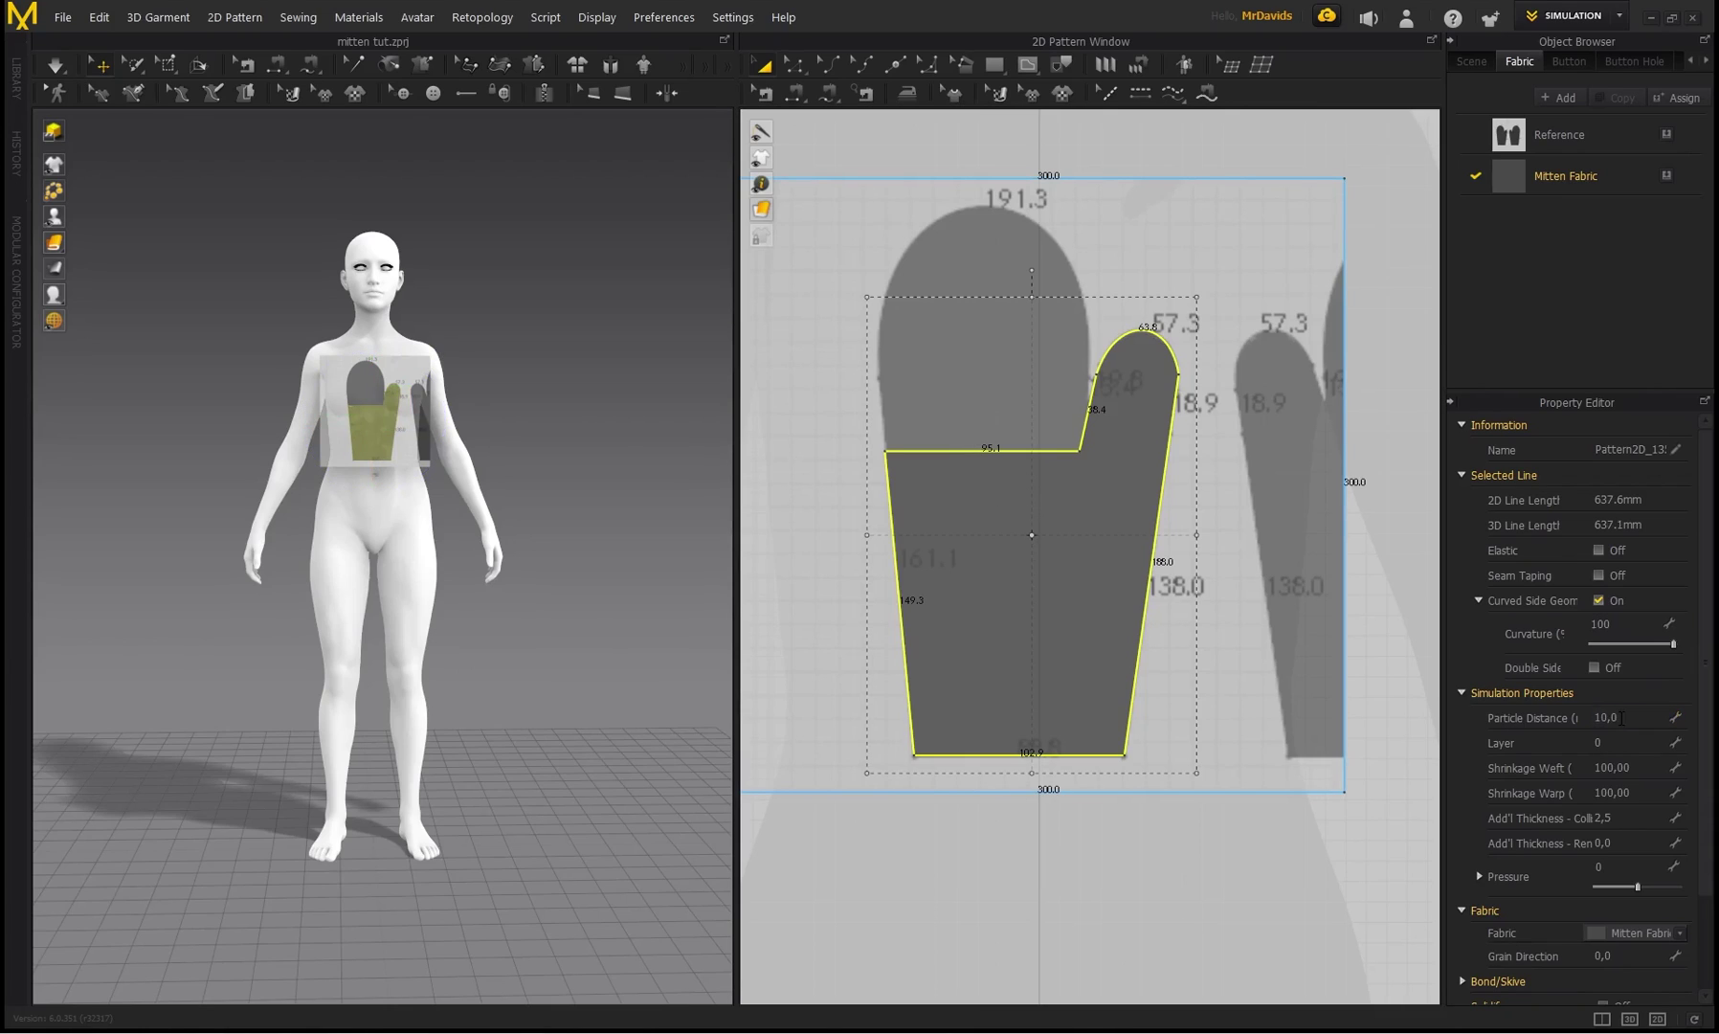
- Move the outer end point of the thumb curve down the reference outline and adjust its handle, making the curve about 70 mm
scroll(1139, 359, "up", 5)
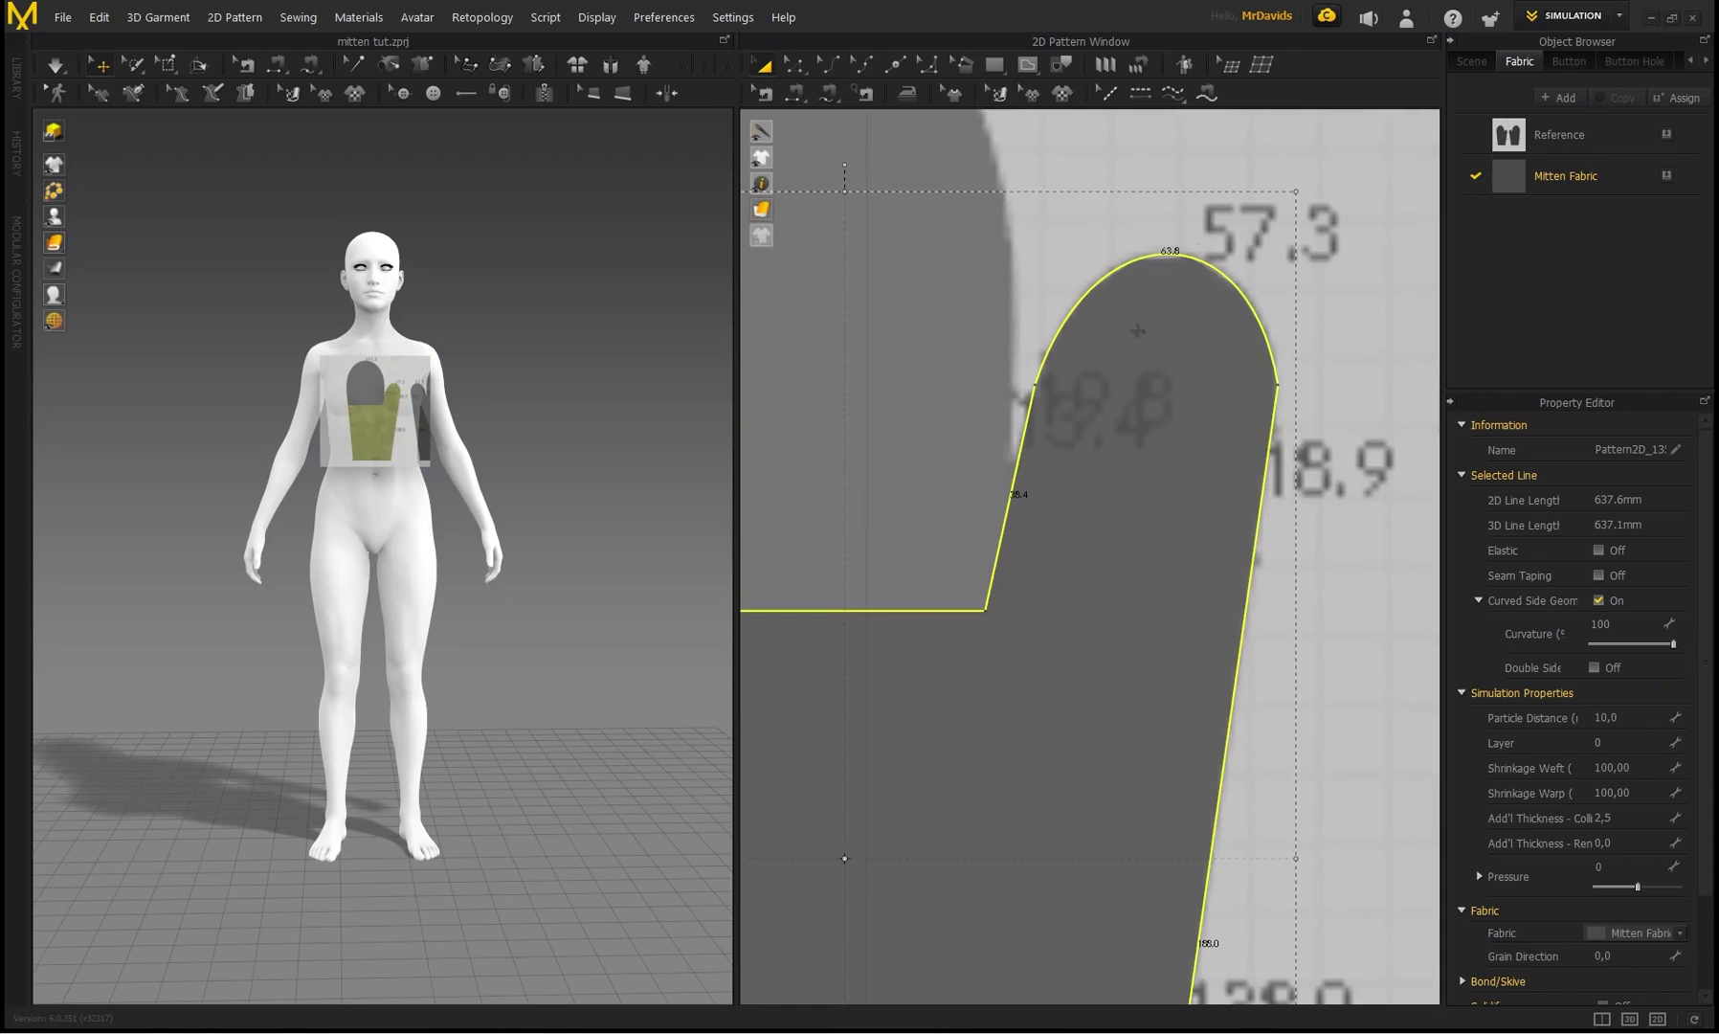
scroll(1148, 364, "down", 5)
scroll(1172, 362, "up", 5)
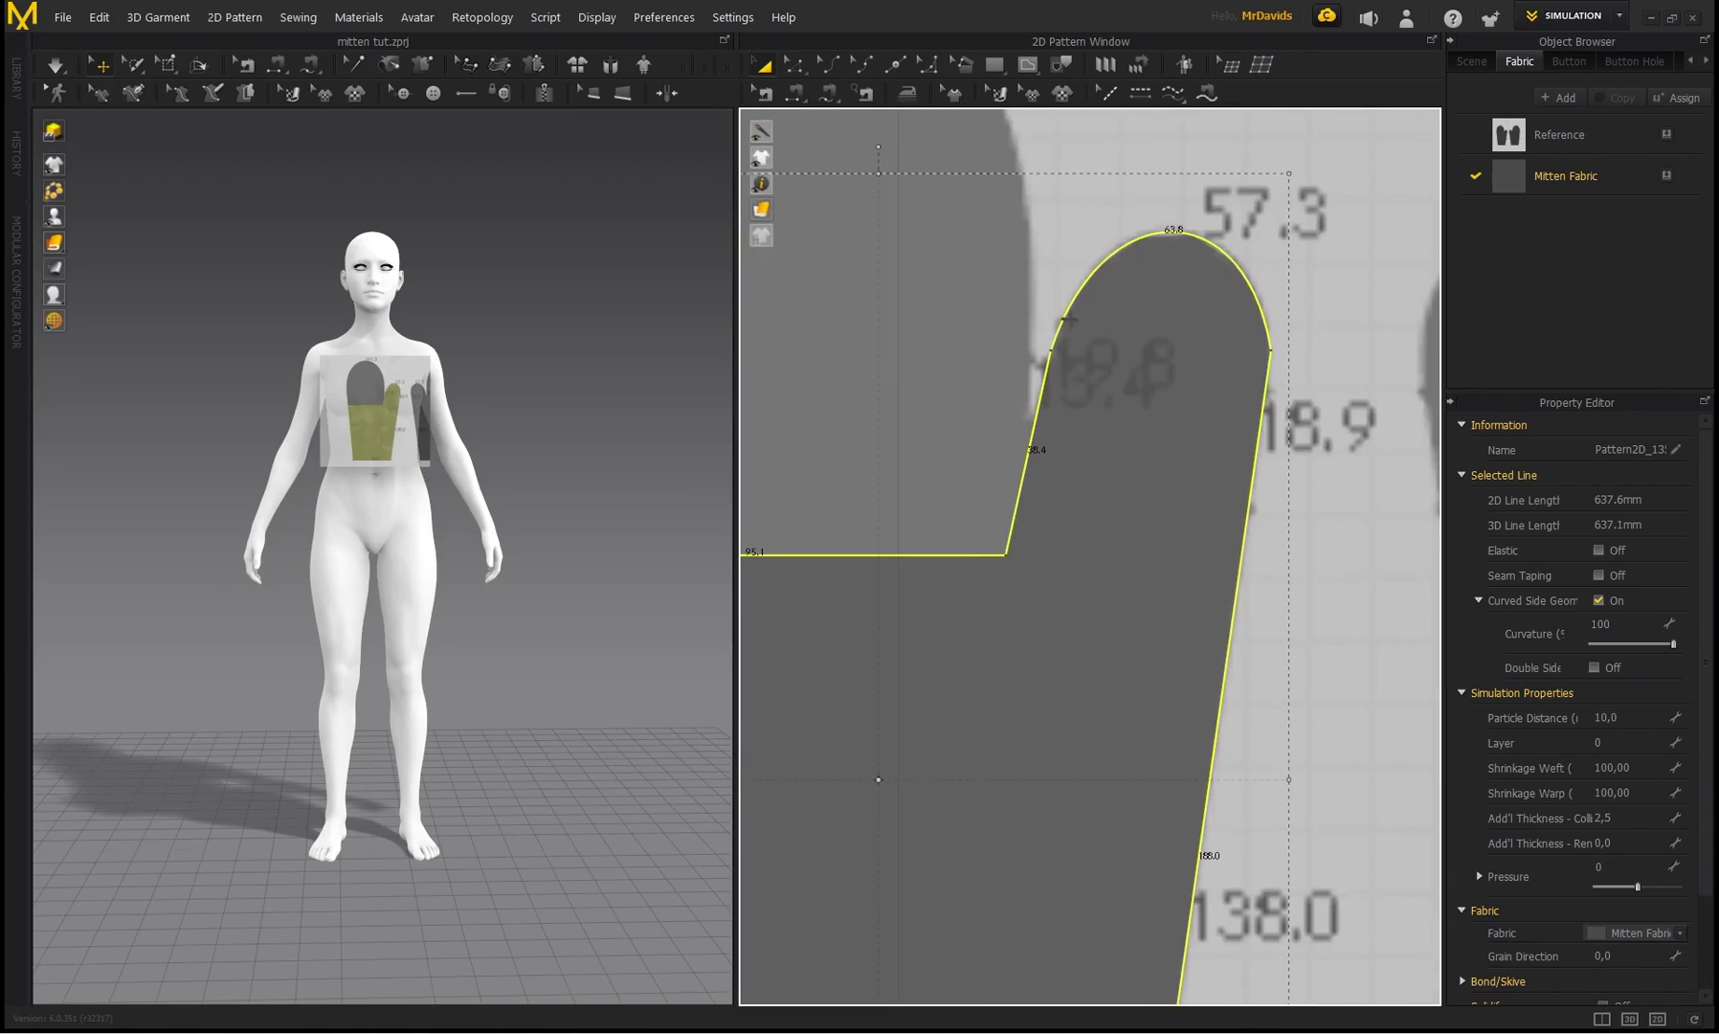
scroll(1184, 334, "up", 3)
scroll(1182, 332, "down", 2)
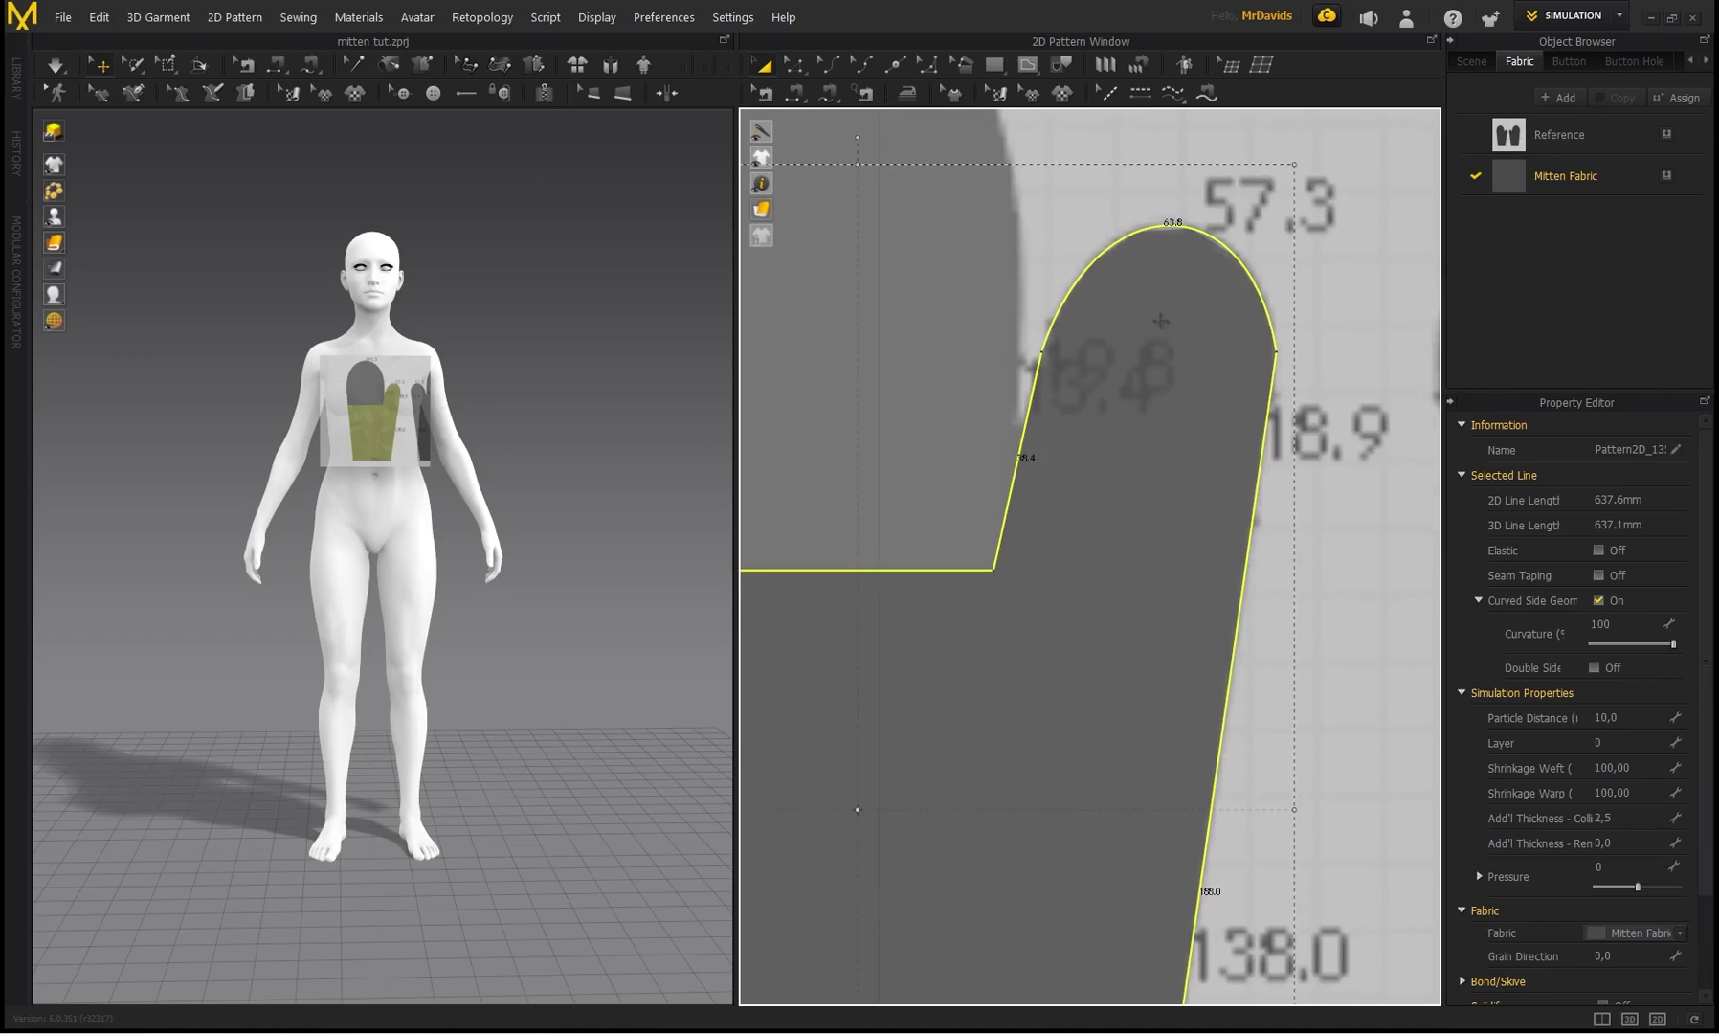
middle_click_drag(1116, 349, 1122, 307)
key("z")
left_click_drag(1284, 309, 1277, 342)
left_click_drag(1250, 174, 1291, 131)
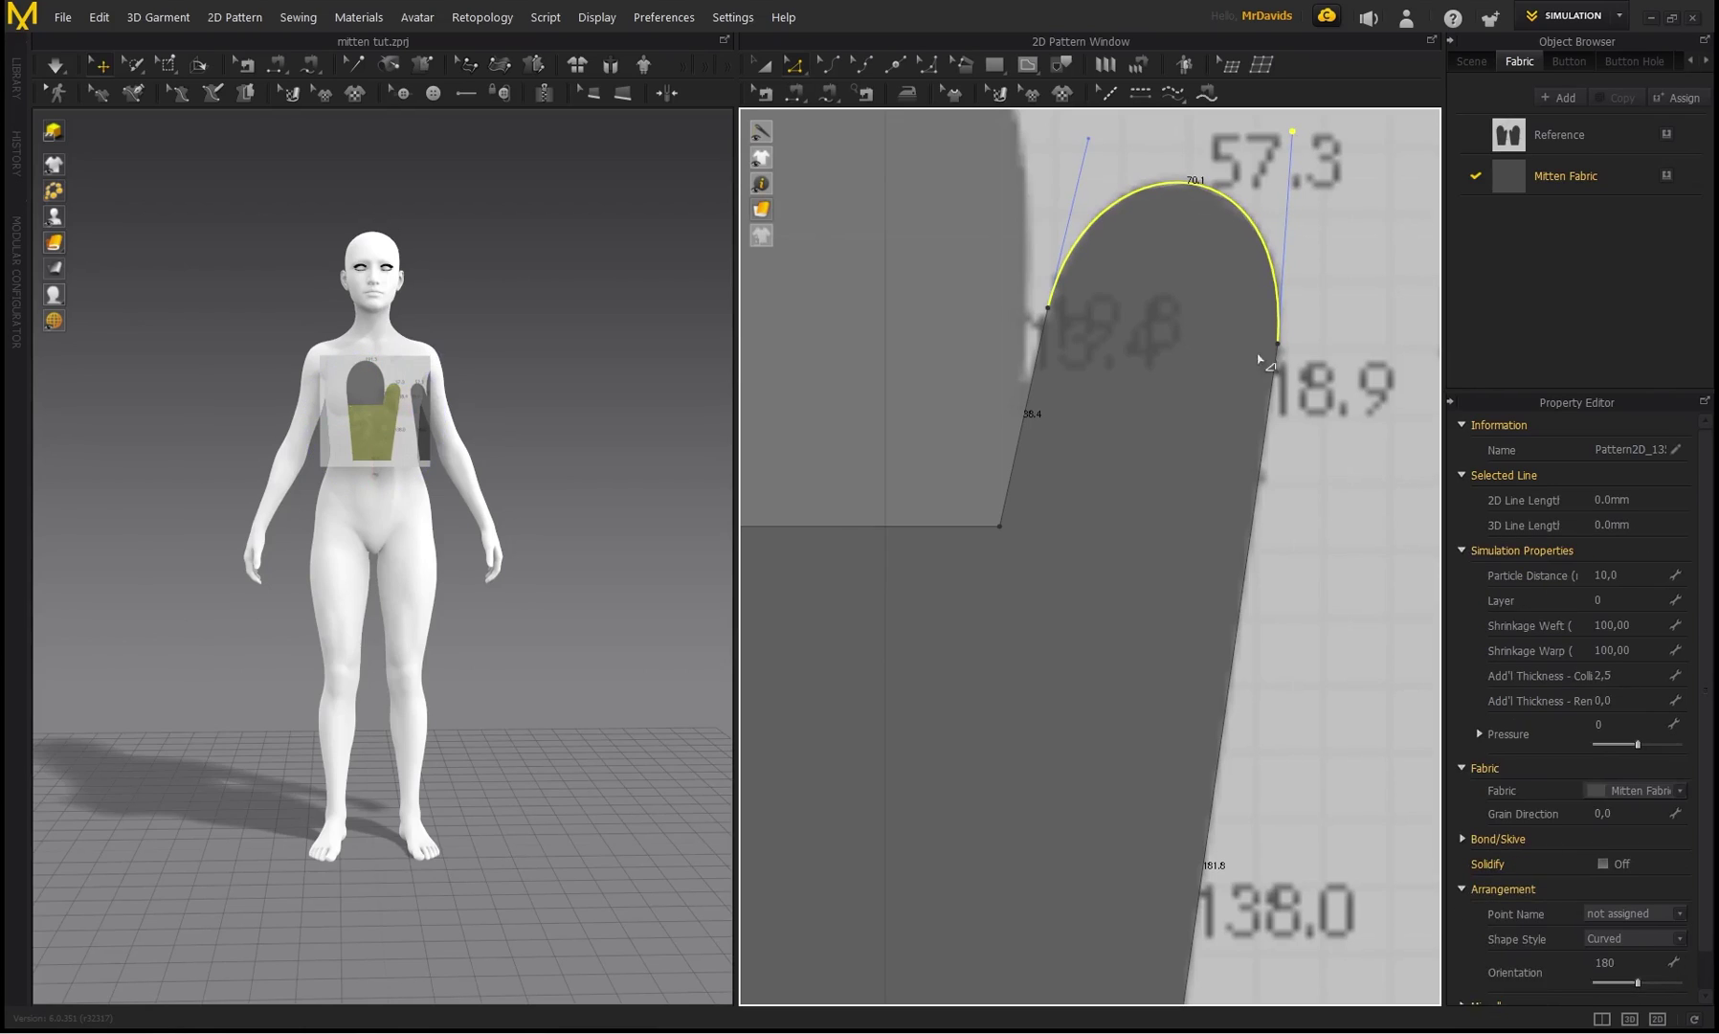
middle_click_drag(1064, 483, 1168, 475)
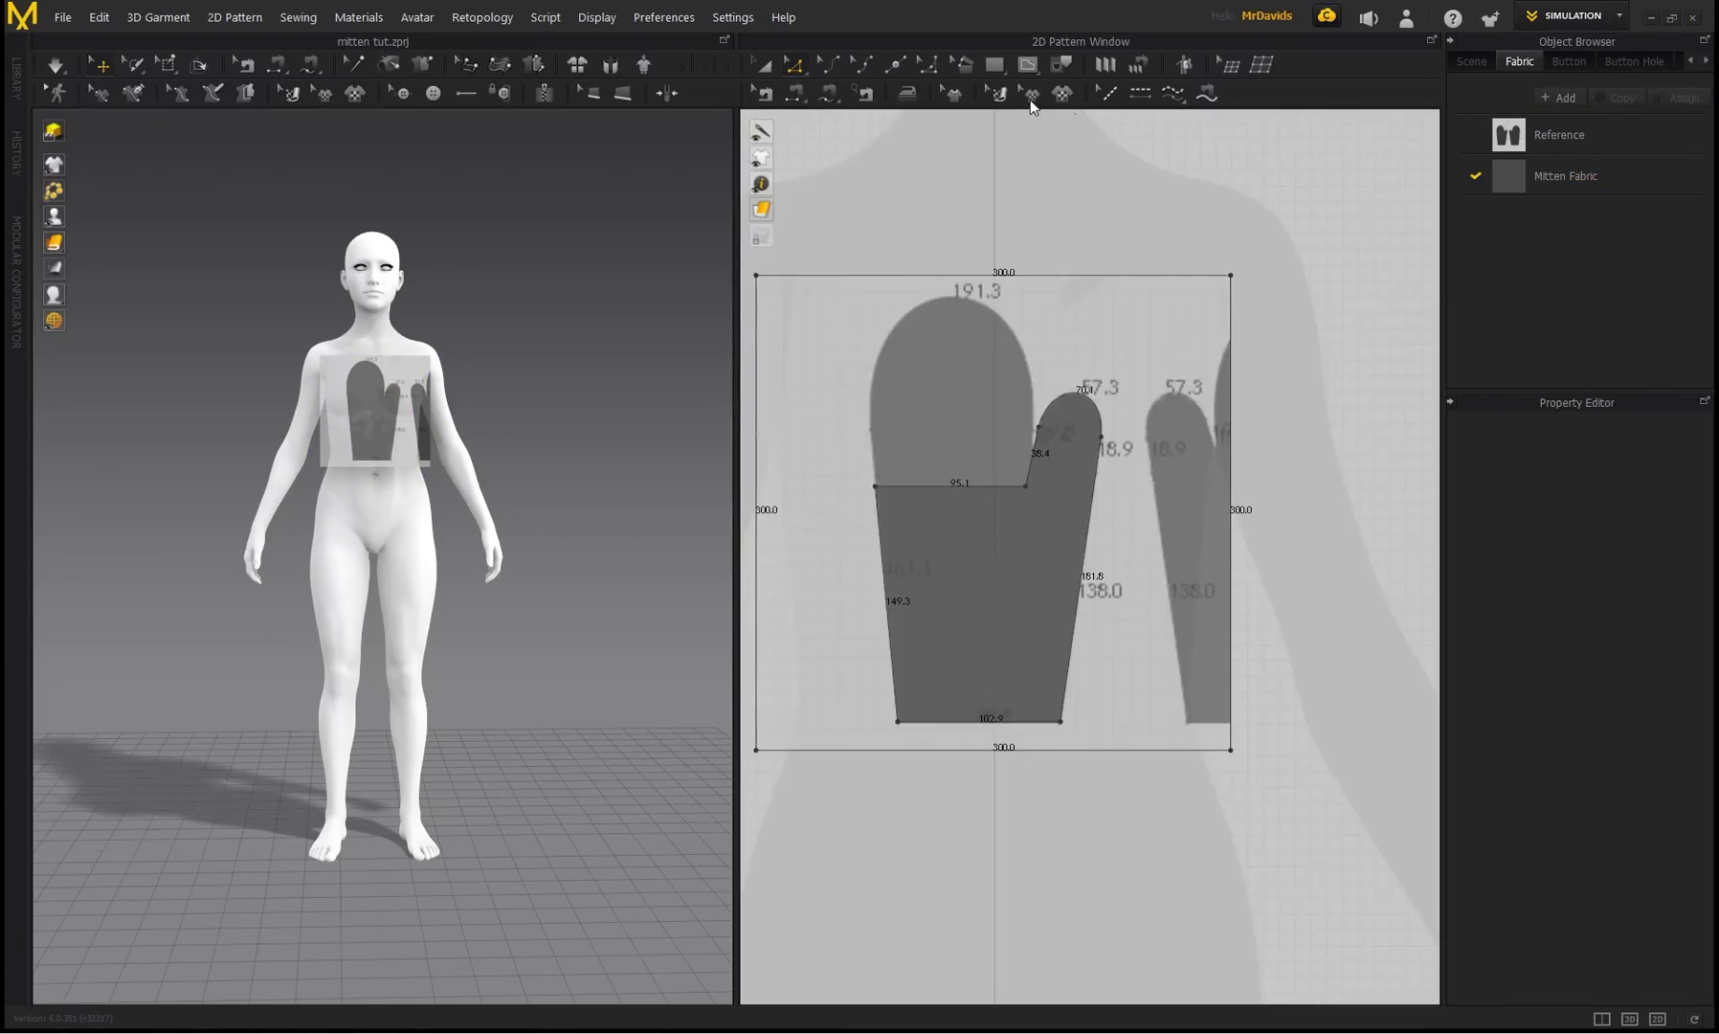
- Add a point on the finger section's straight top edge, about 1.2 mm from the corner beside the thumb
left_click(895, 64)
scroll(1010, 517, "up", 5)
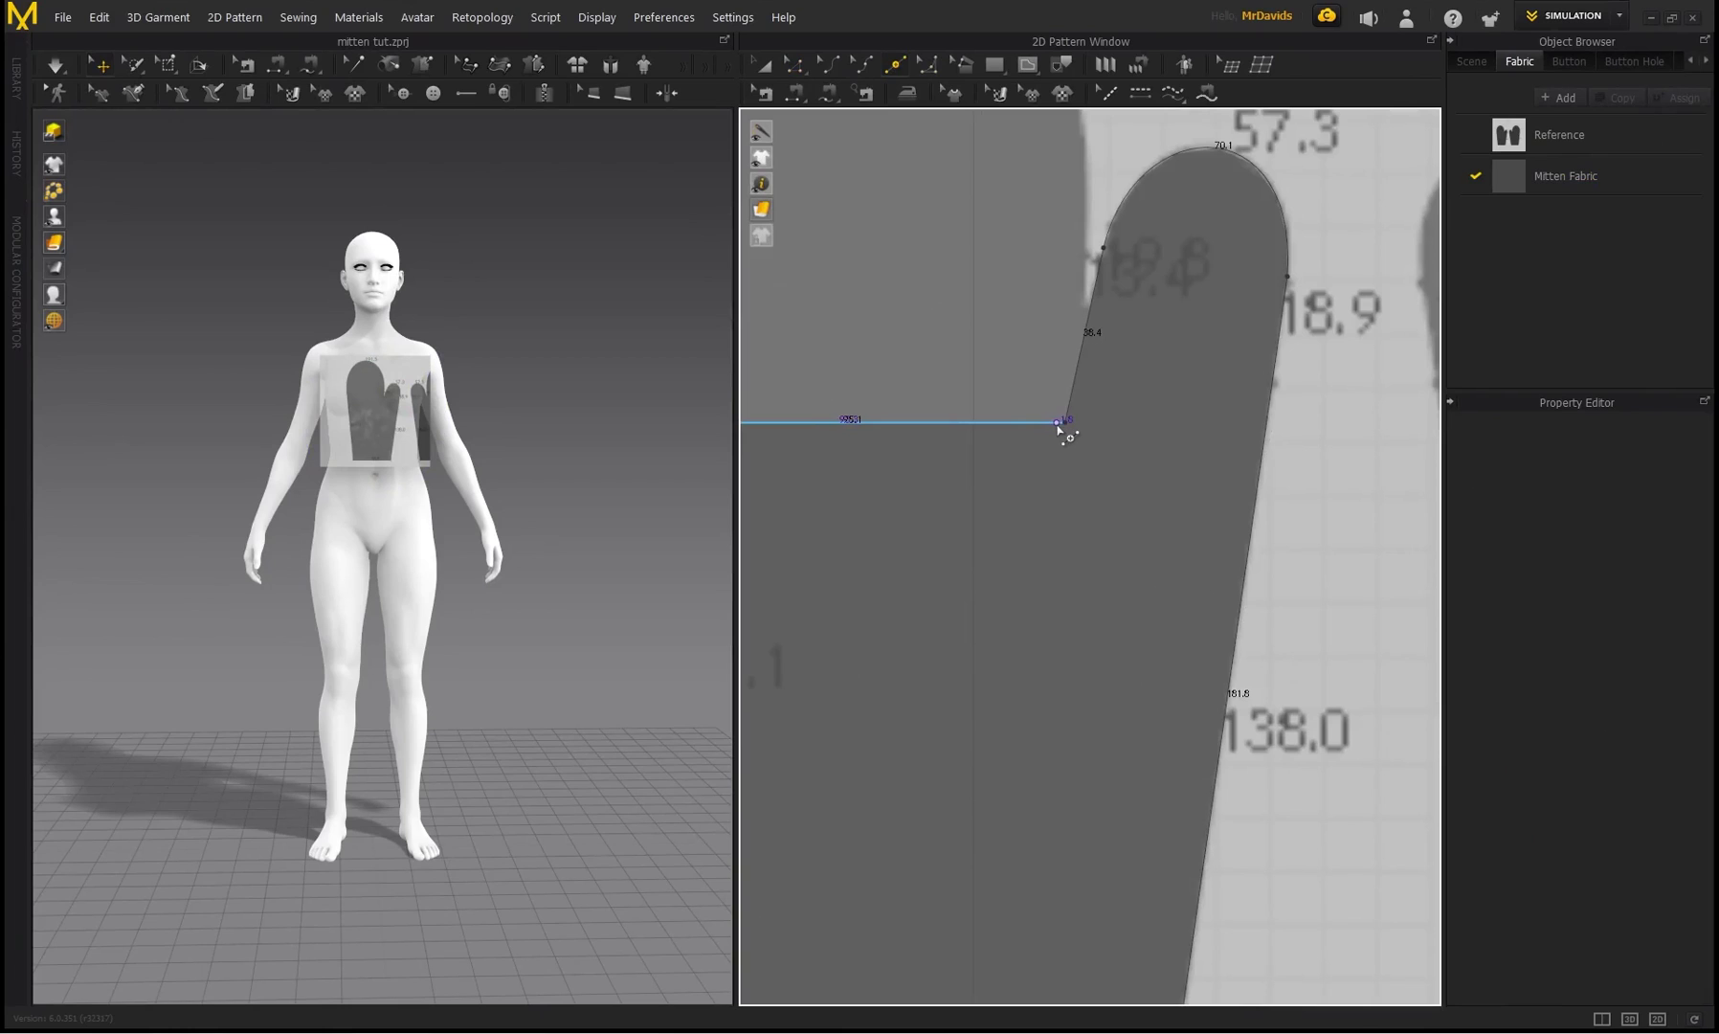
left_click(1061, 423)
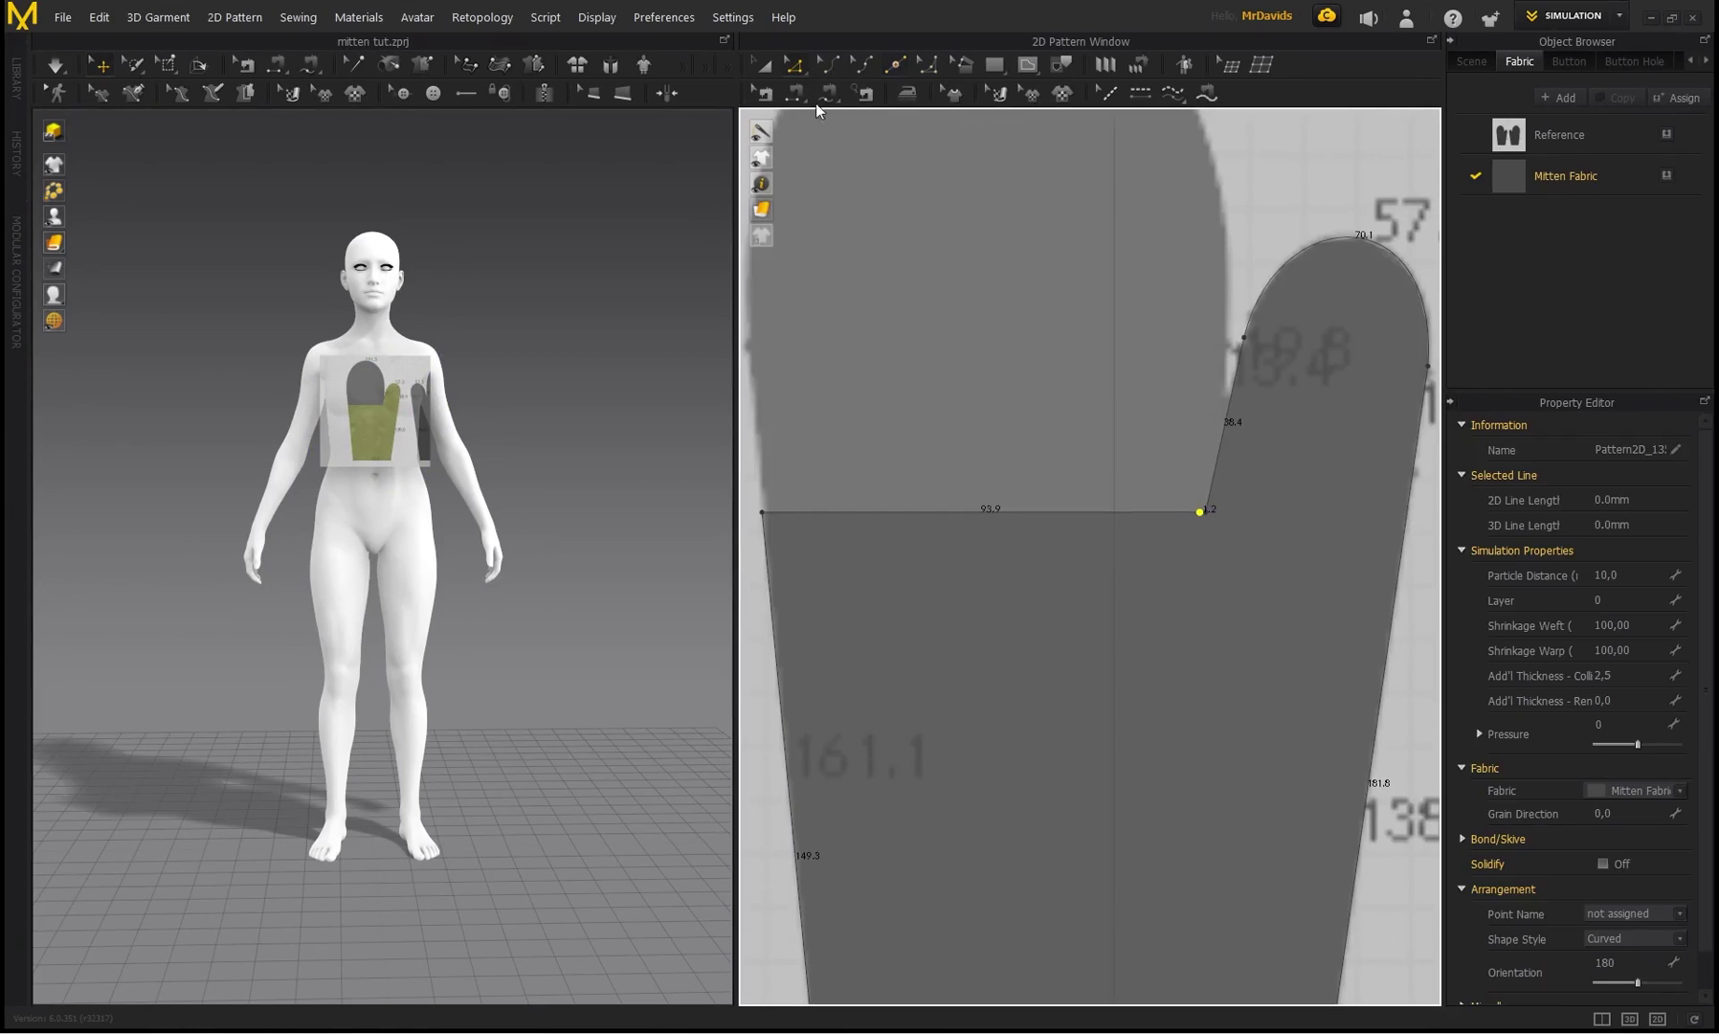
- Move the 93.9 mm top edge of the finger section up about 37.5 mm to where the reference's rounded top begins
scroll(925, 358, "down", 2)
left_click(902, 460)
scroll(899, 461, "up", 1)
scroll(901, 464, "down", 1)
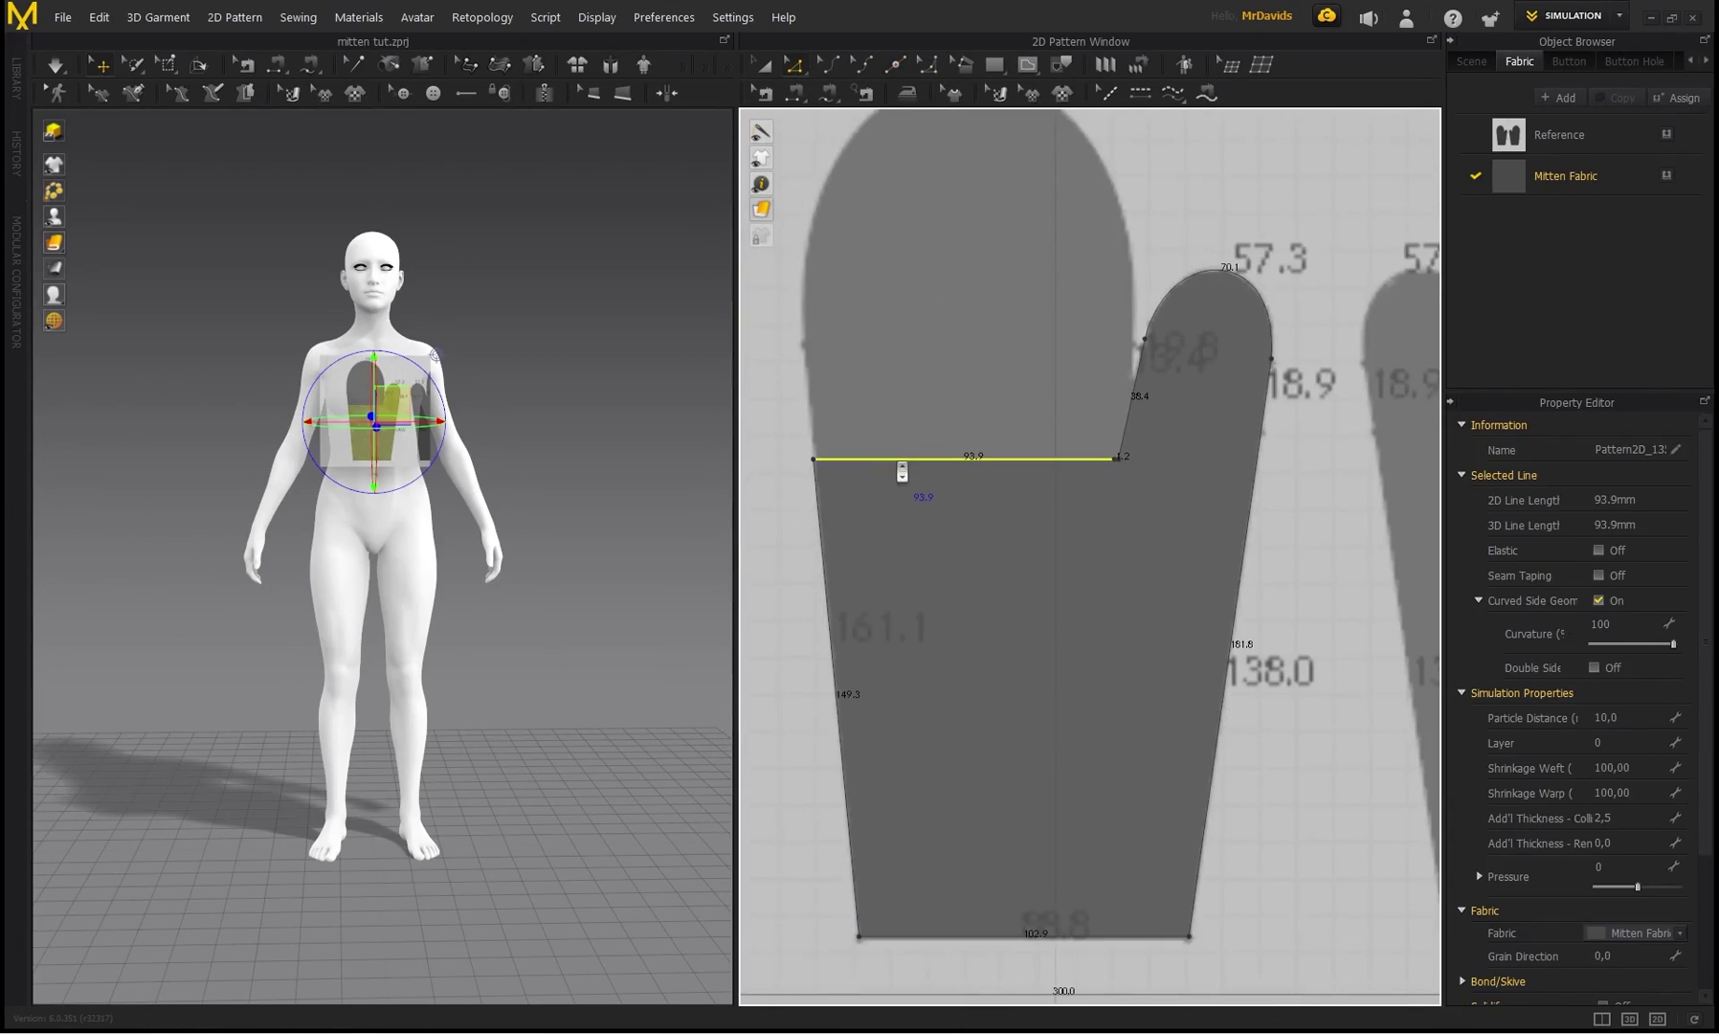
left_click_drag(897, 462, 896, 343, "ctrl")
- Move both end points of the raised finger edge outward toward the reference outline, making the edge about 97 mm
scroll(850, 316, "up", 4)
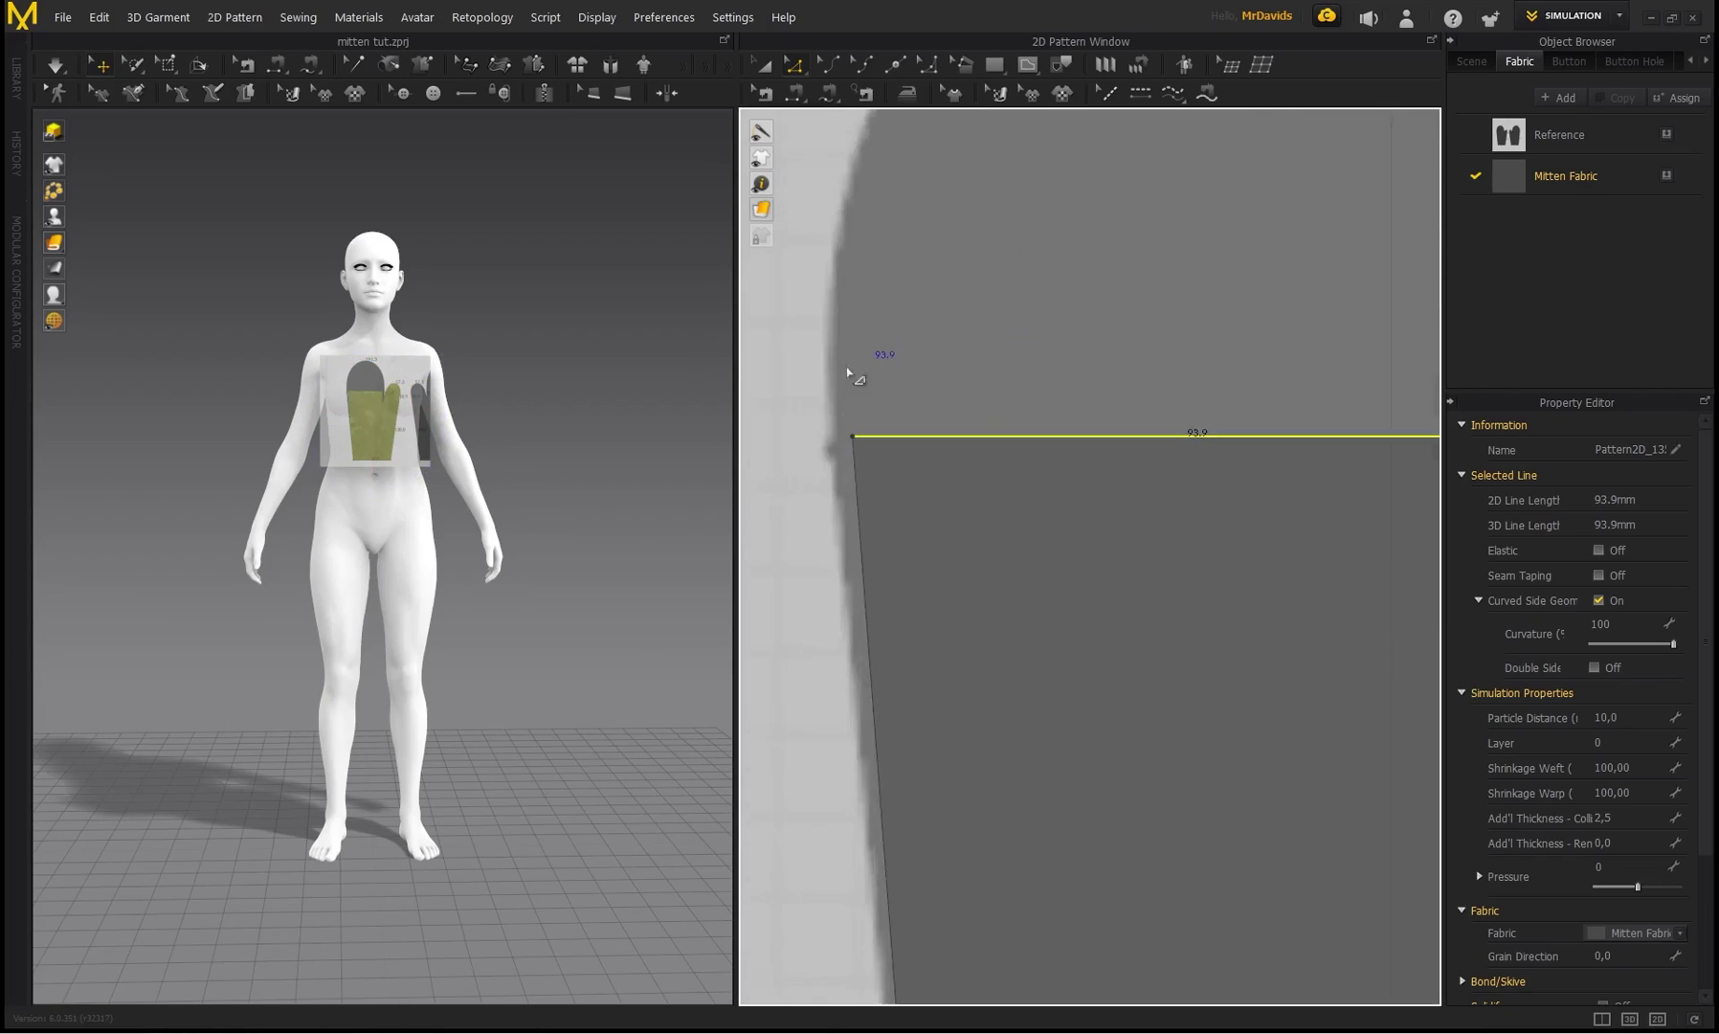
left_click(878, 481)
left_click(899, 506)
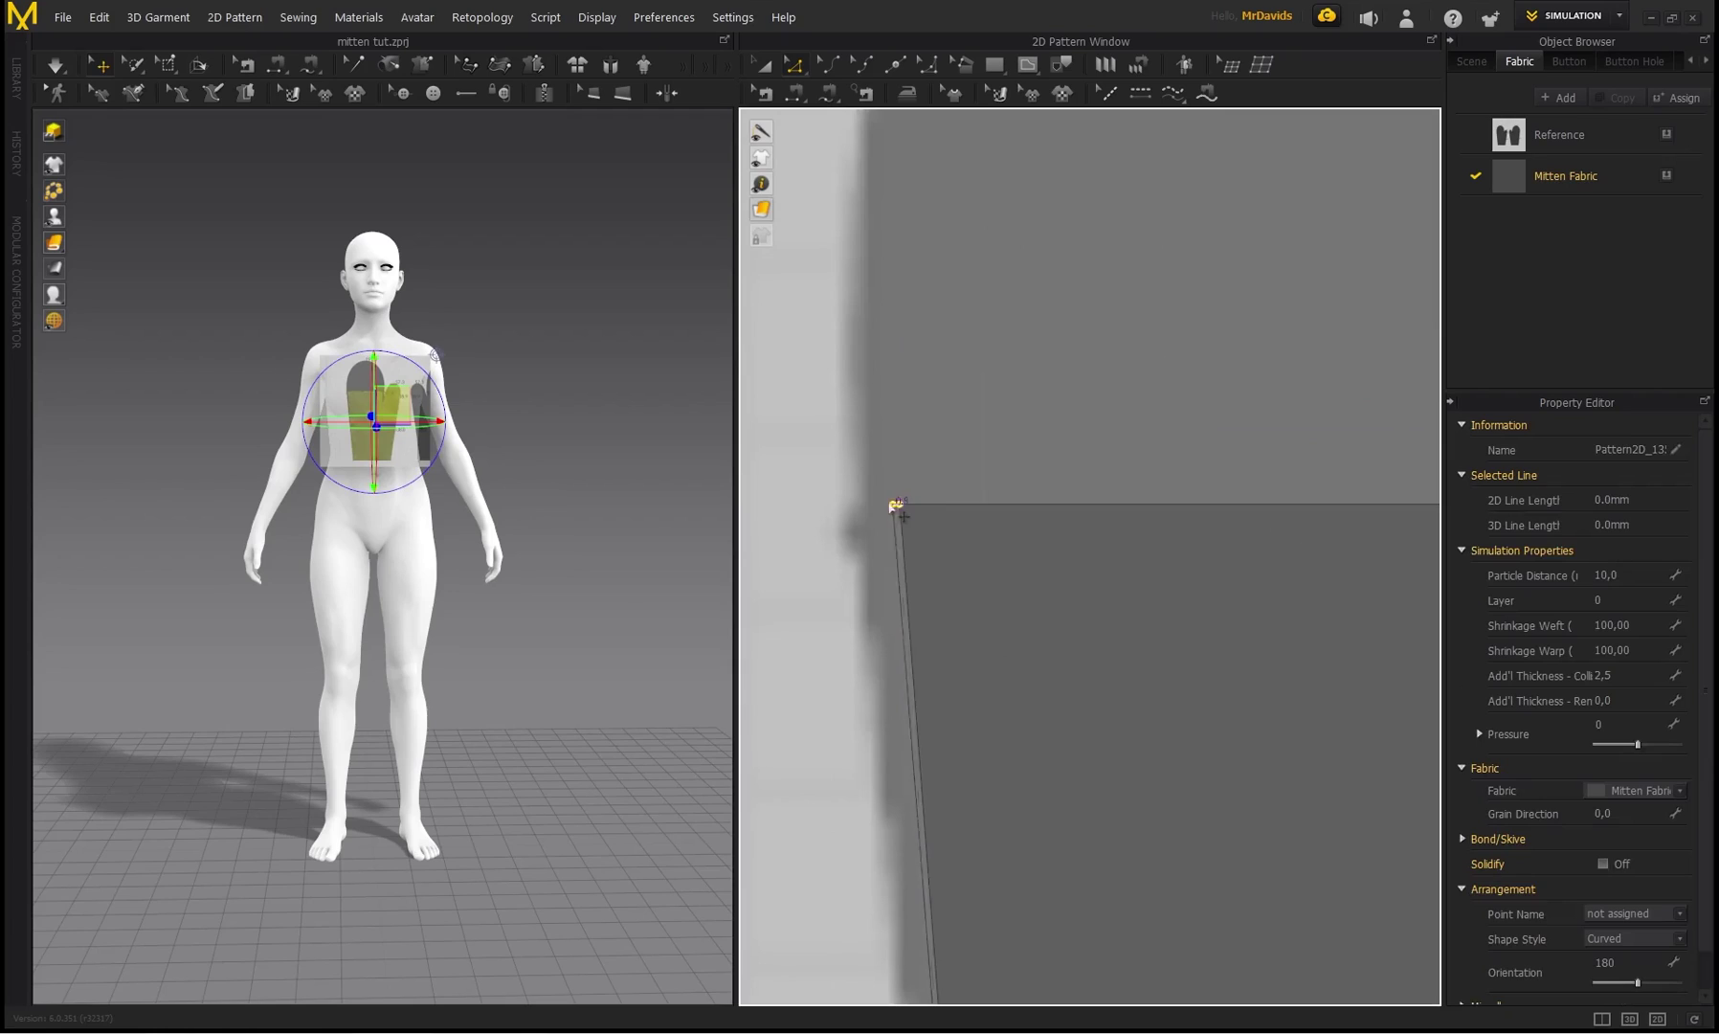
middle_click_drag(1267, 390, 1035, 402)
scroll(1244, 527, "up", 3)
left_click(1145, 458)
left_click_drag(1147, 459, 1161, 458)
scroll(1085, 422, "down", 5)
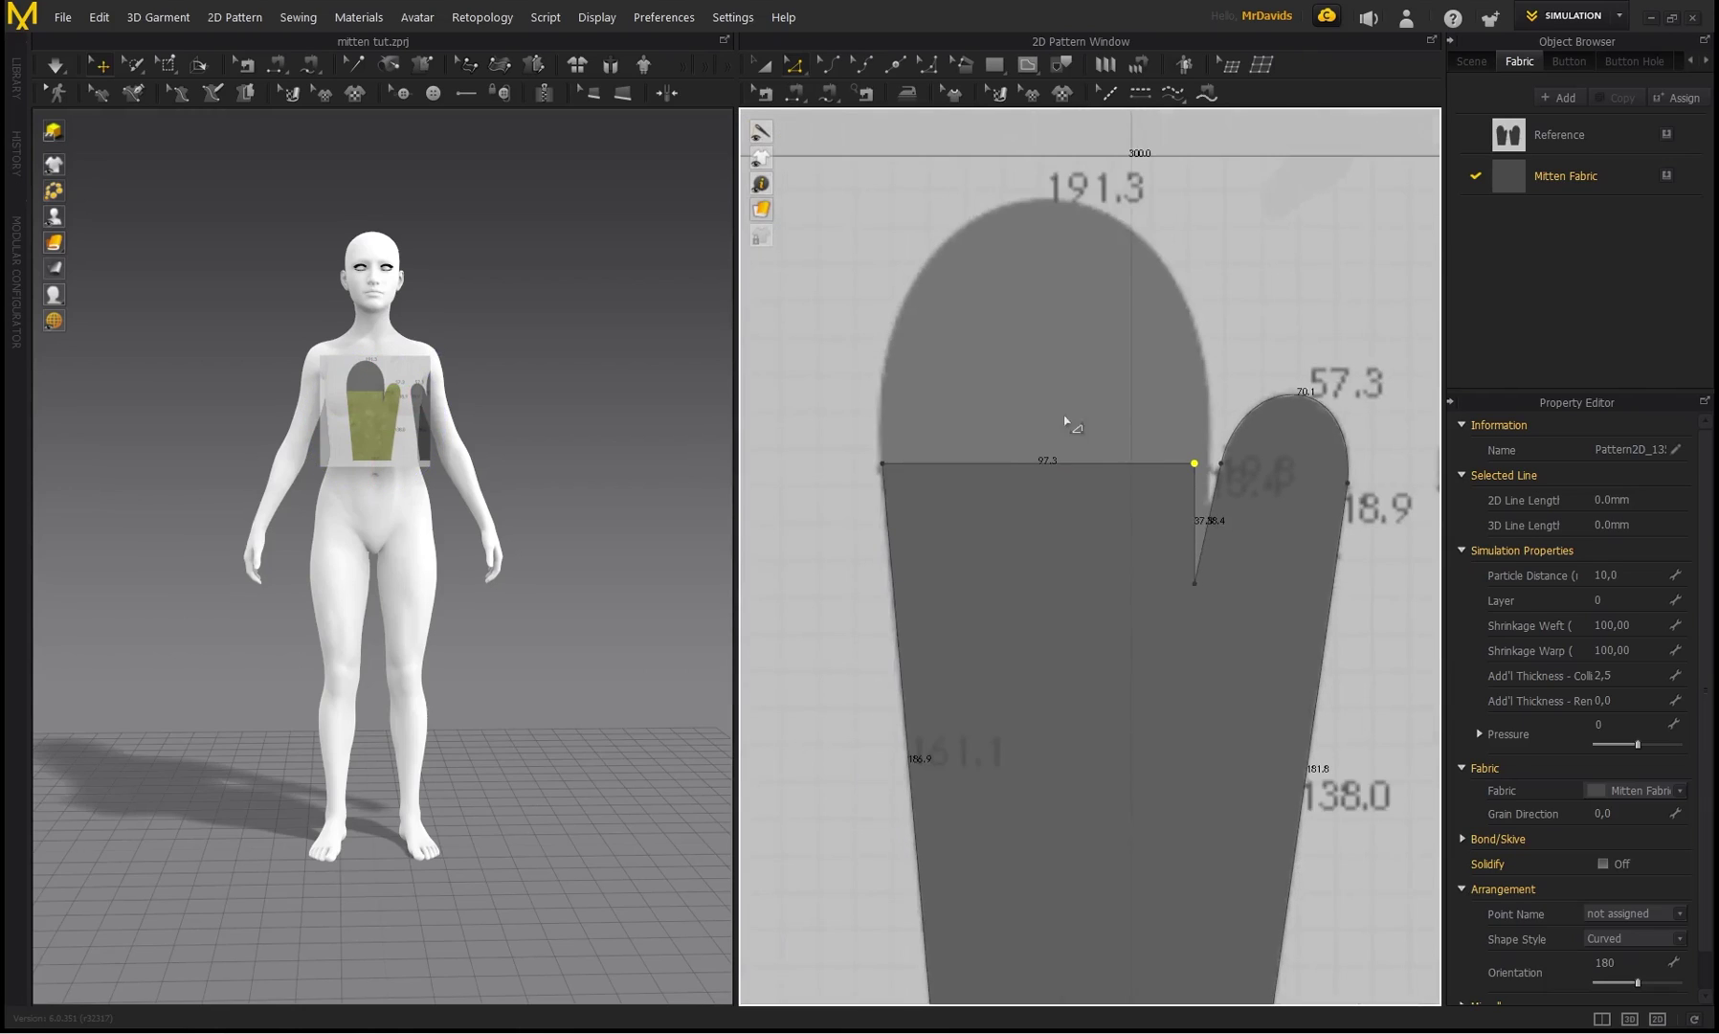
- Bend the finger section's top edge into an arch about 199 mm long that reaches the top of the reference mitten
scroll(1069, 448, "up", 3)
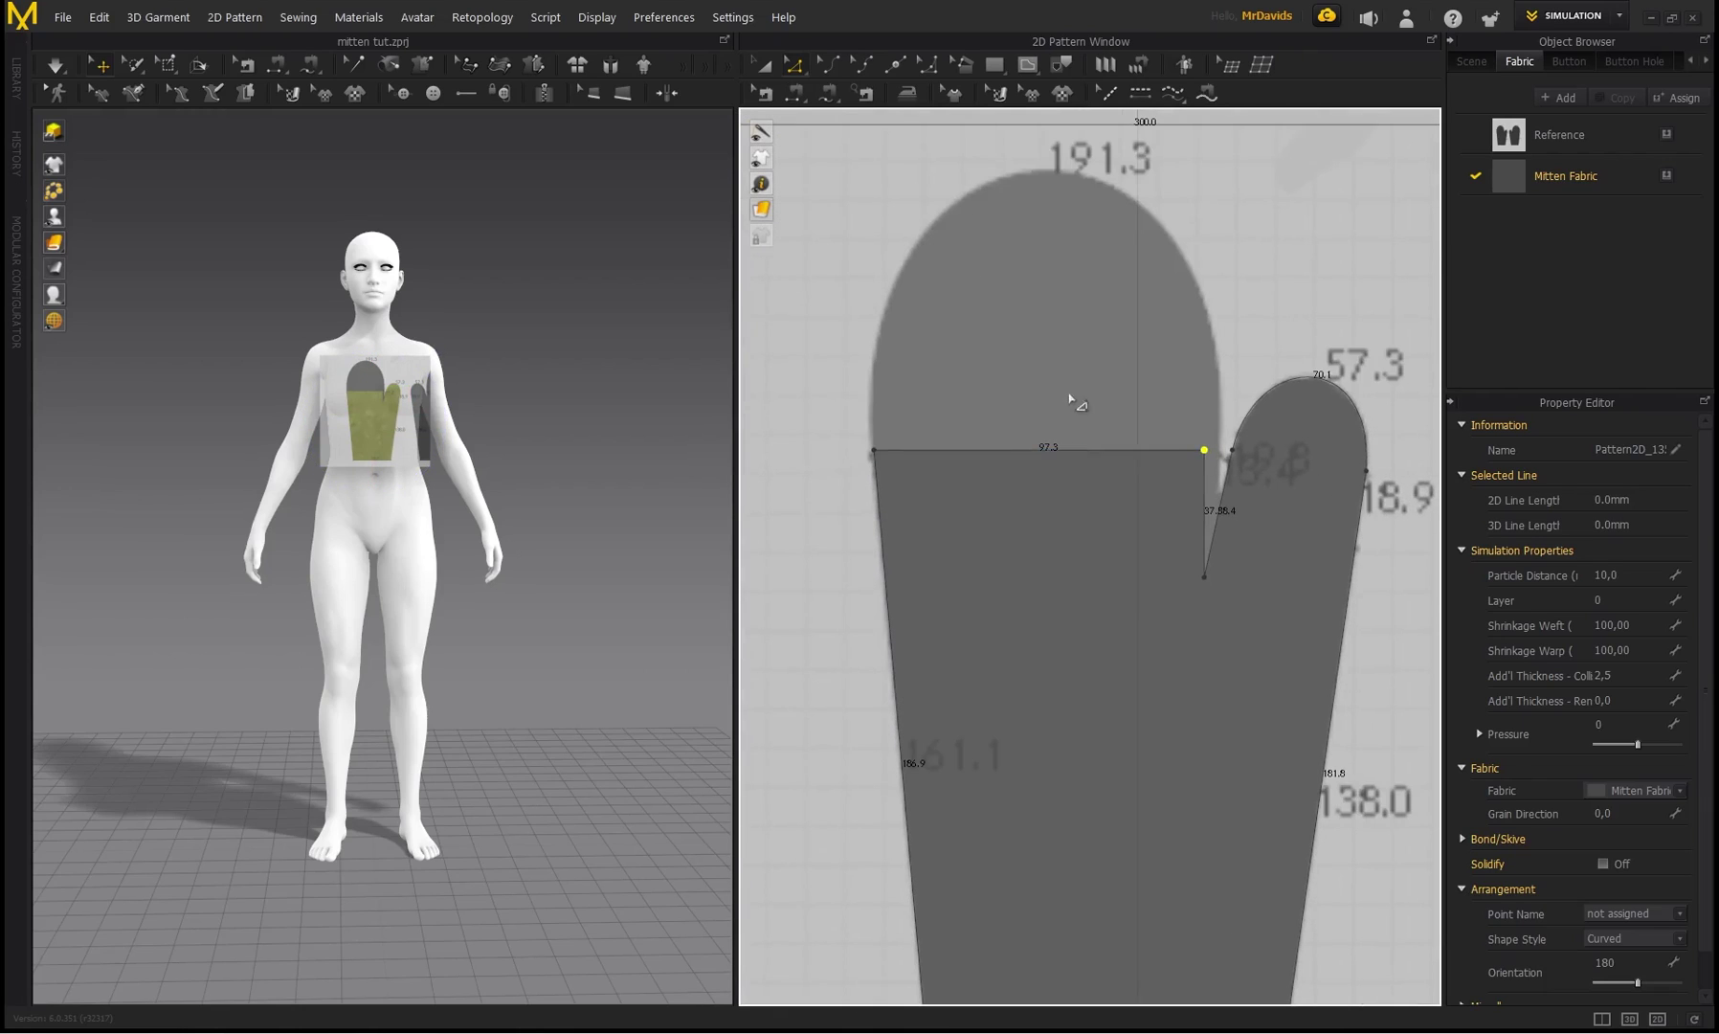
middle_click_drag(1074, 399, 1024, 400)
scroll(1017, 399, "down", 2)
left_click(980, 439)
left_click(829, 64)
left_click_drag(985, 439, 992, 212)
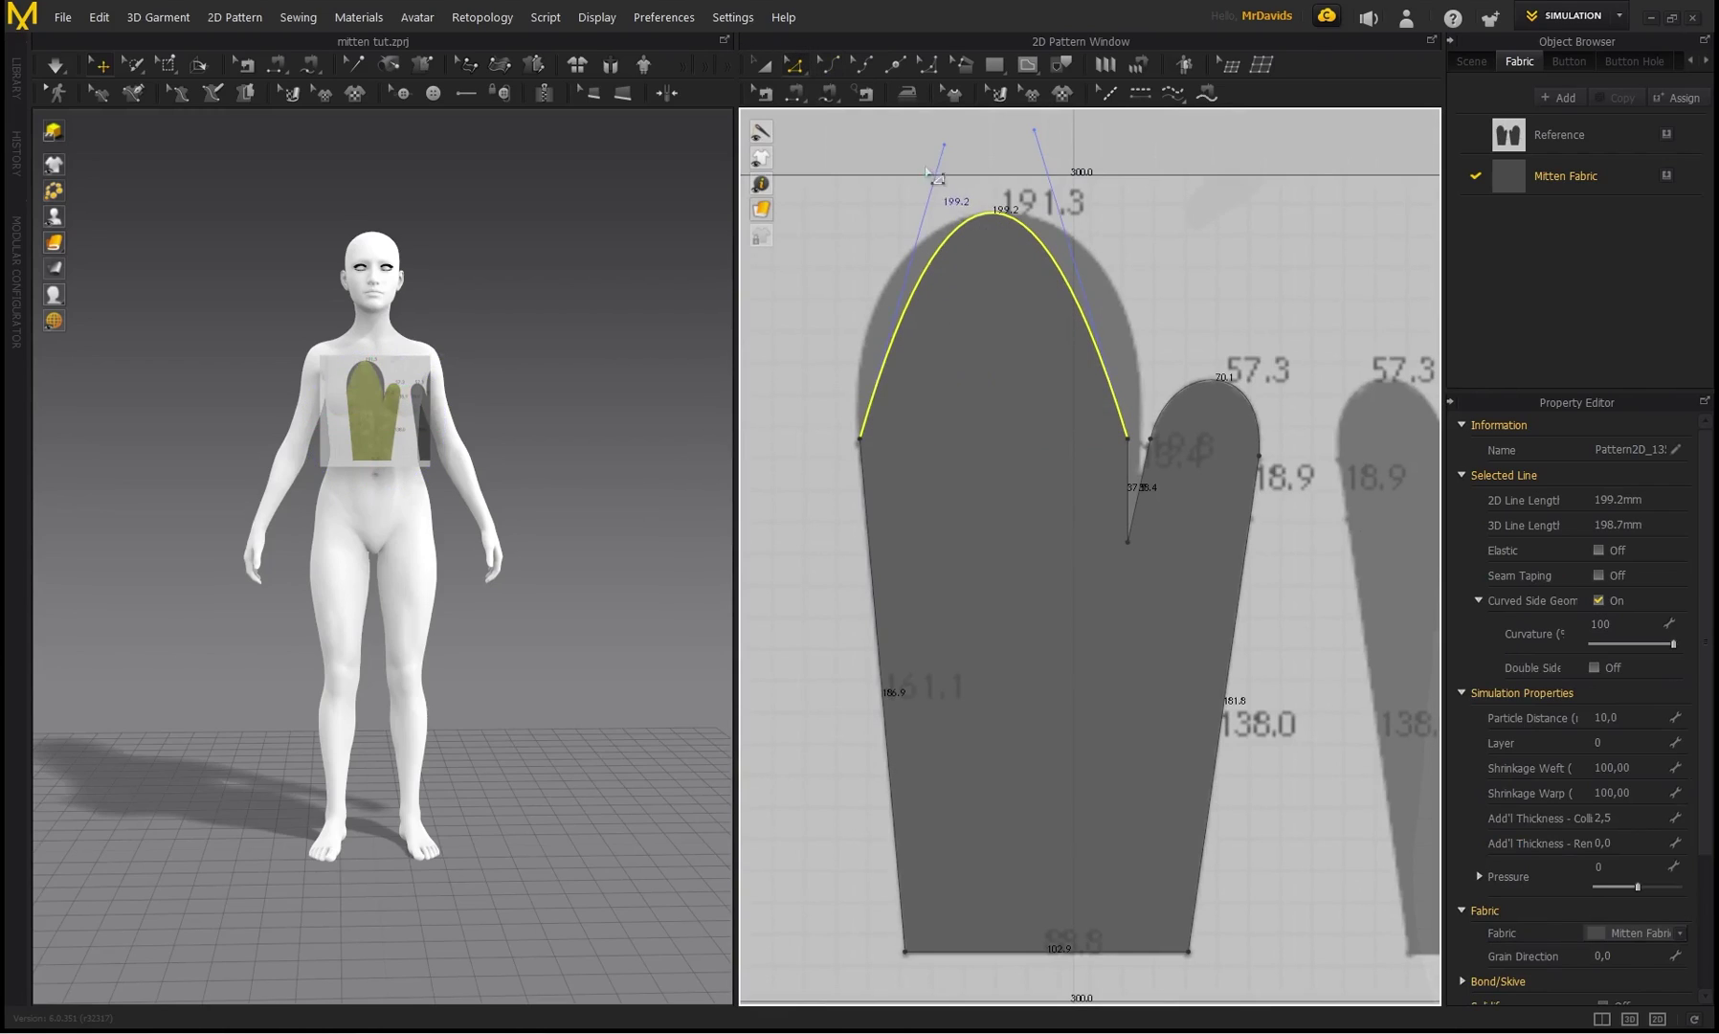
- Pull both curve handles of the finger arch outward to widen it toward the reference outline, making it about 210 mm
left_click_drag(946, 147, 845, 158)
left_click(1046, 133)
left_click_drag(1046, 130, 1139, 197)
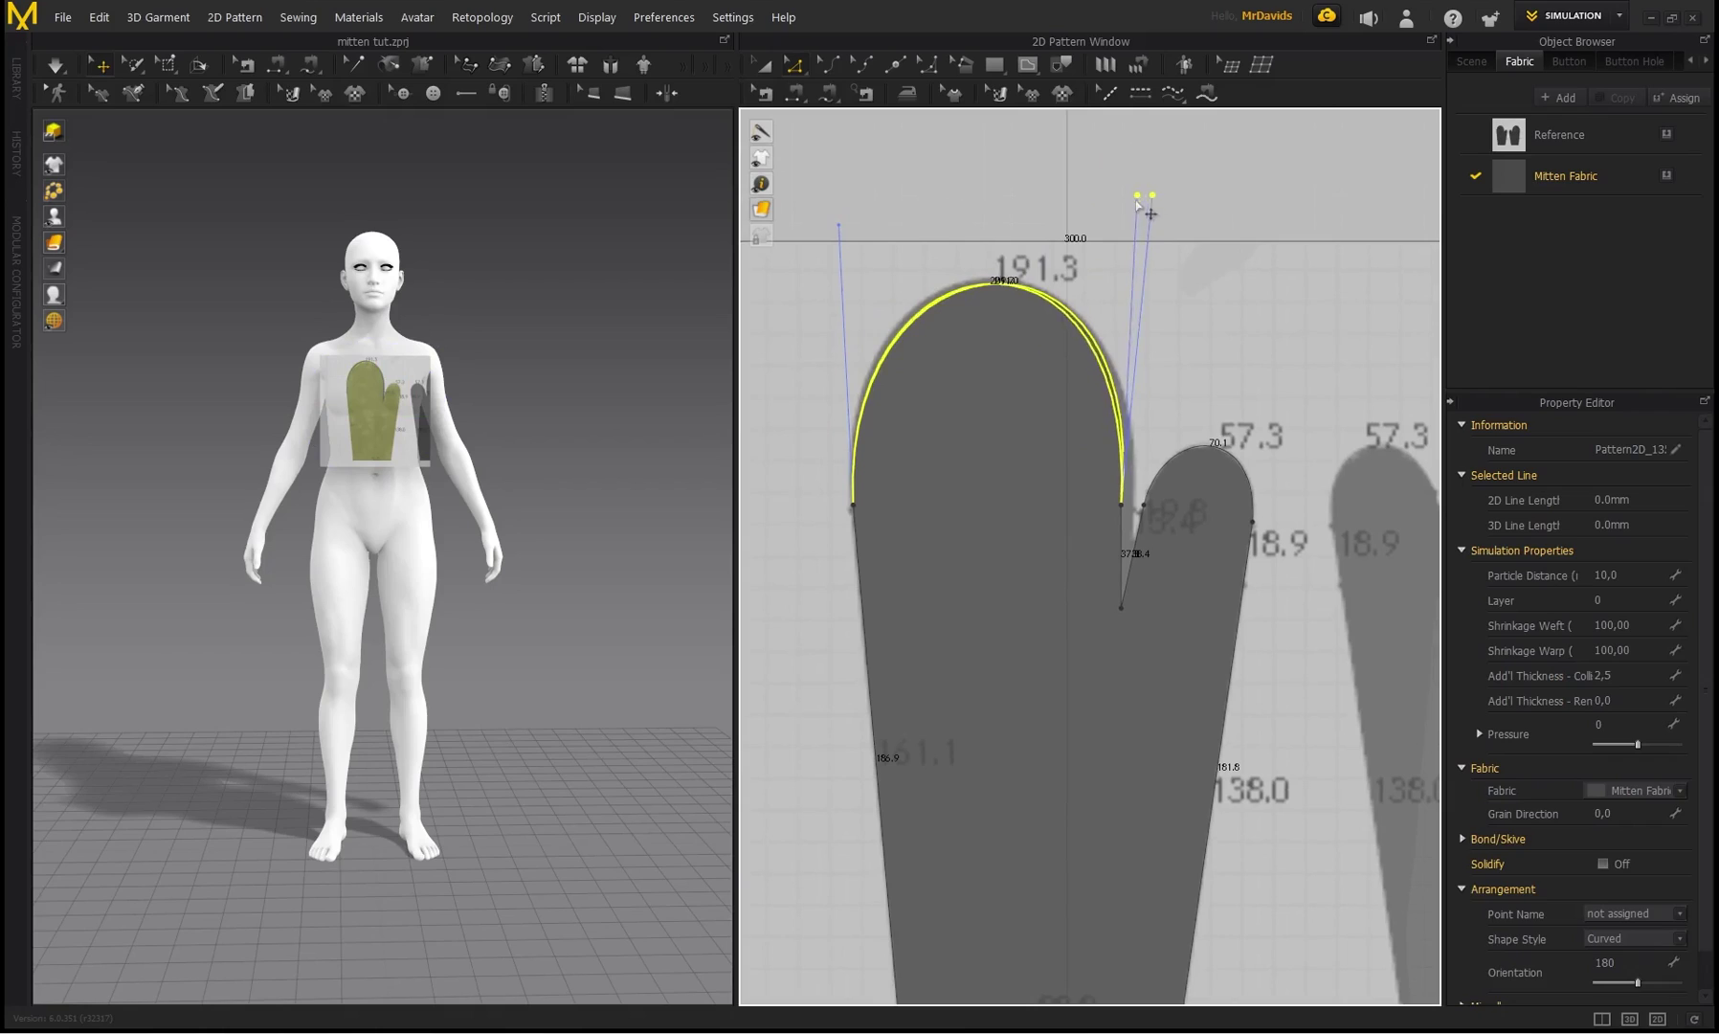
- Raise the bottom point of the gap between fingers and thumb, making the finger-side edge about 20 mm
scroll(1126, 475, "up", 3)
left_click(1117, 551)
left_click_drag(1117, 547, 1127, 553)
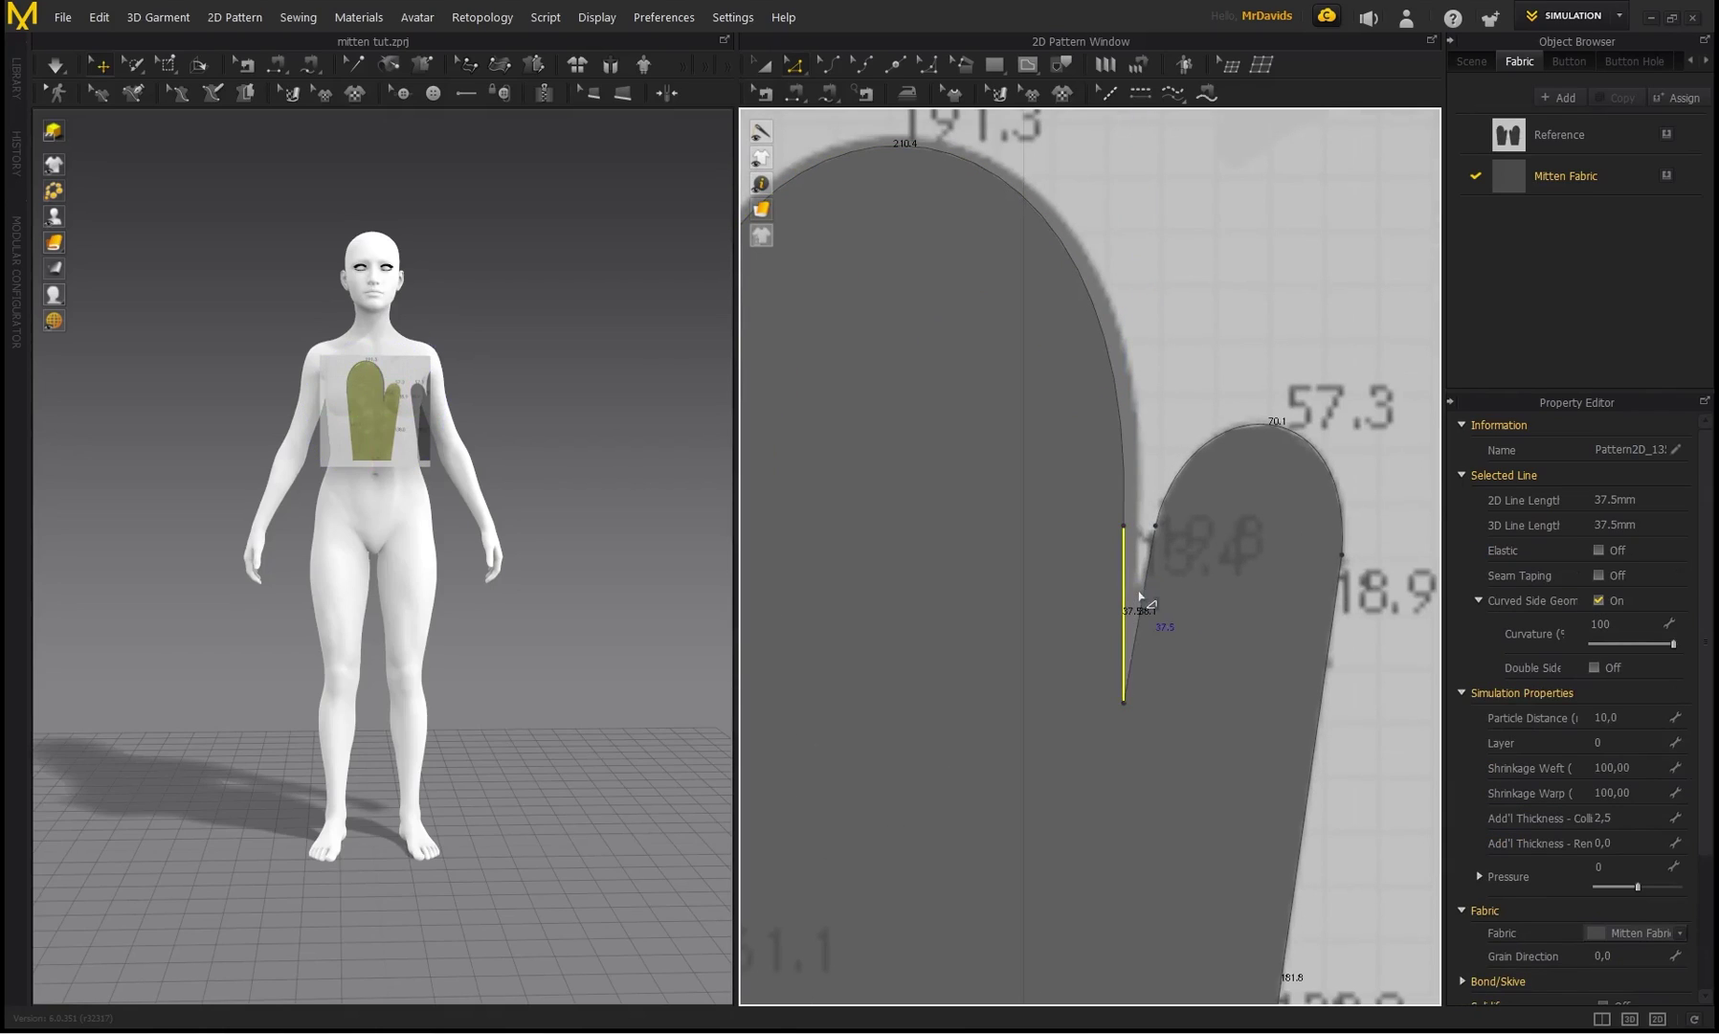
scroll(1127, 580, "up", 3)
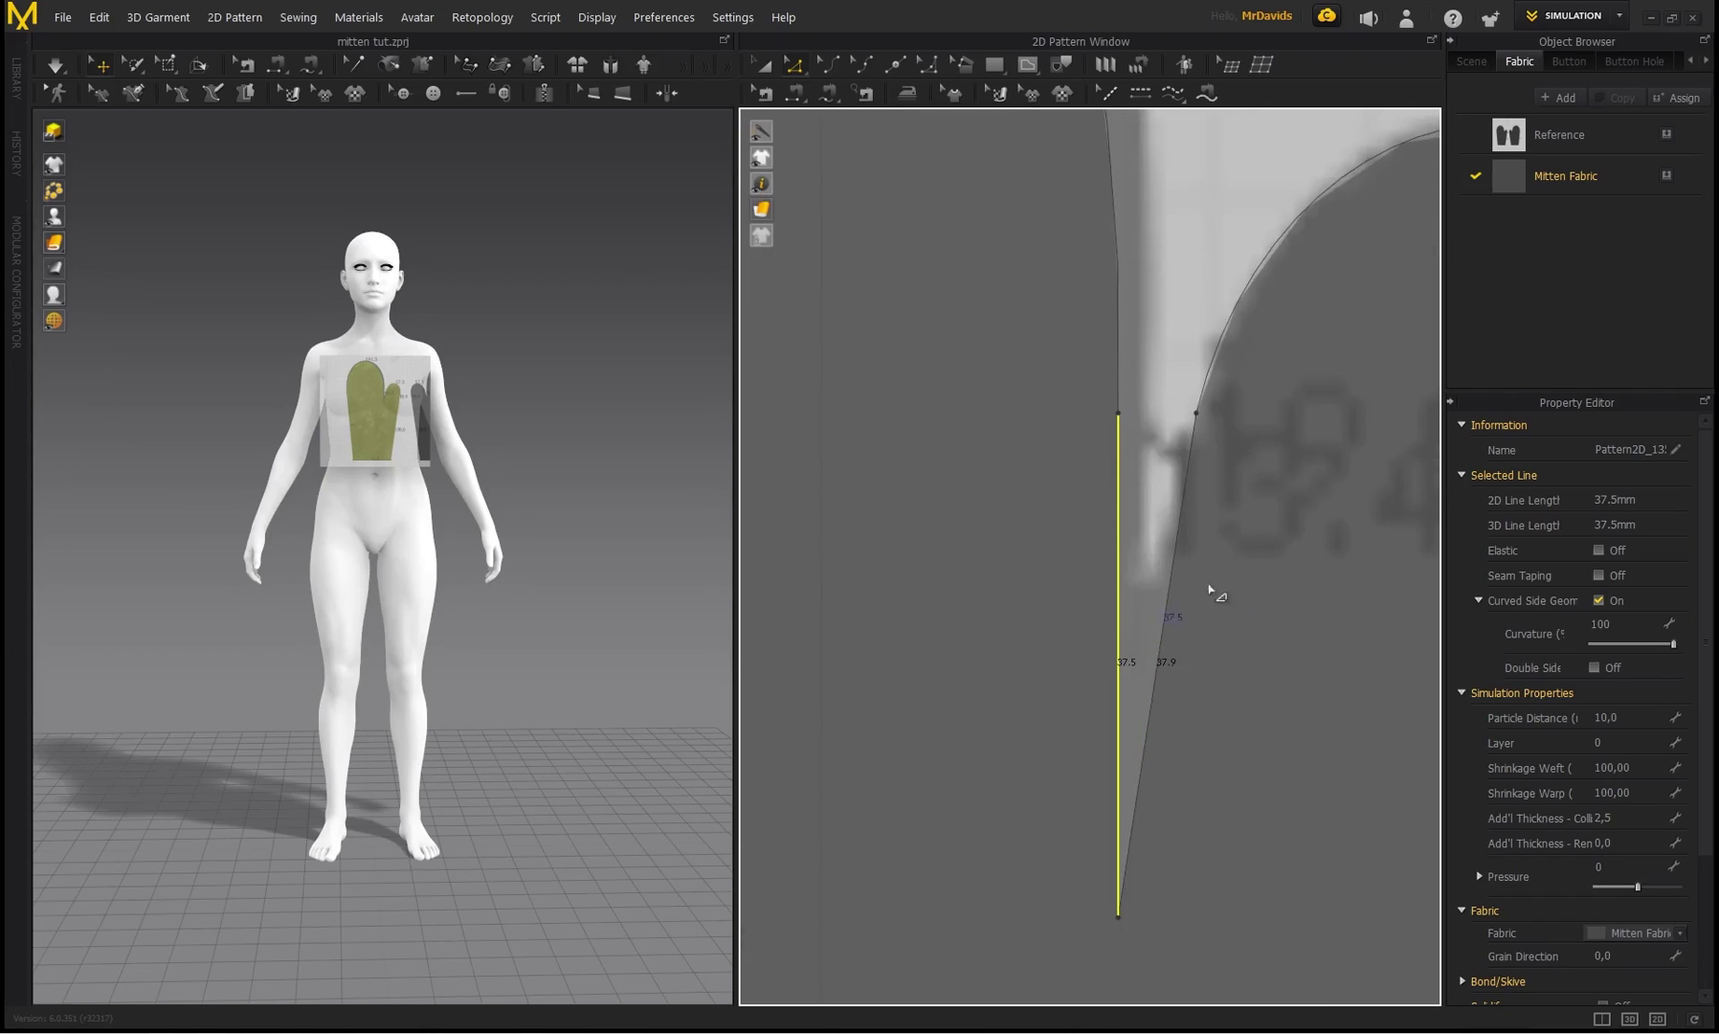
scroll(1160, 574, "down", 1)
left_click(1133, 800)
left_click(1133, 798)
left_click(1132, 799)
left_click(1132, 799)
left_click(1131, 801)
left_click_drag(1133, 777, 1140, 647)
- Nudge the finger arch's thumb-side end point and adjust both curve handles to fit the reference, making the arch about 217 mm
scroll(1140, 648, "down", 1)
middle_click_drag(1162, 360, 1144, 498)
left_click(1115, 636)
left_click_drag(1123, 640, 1124, 638)
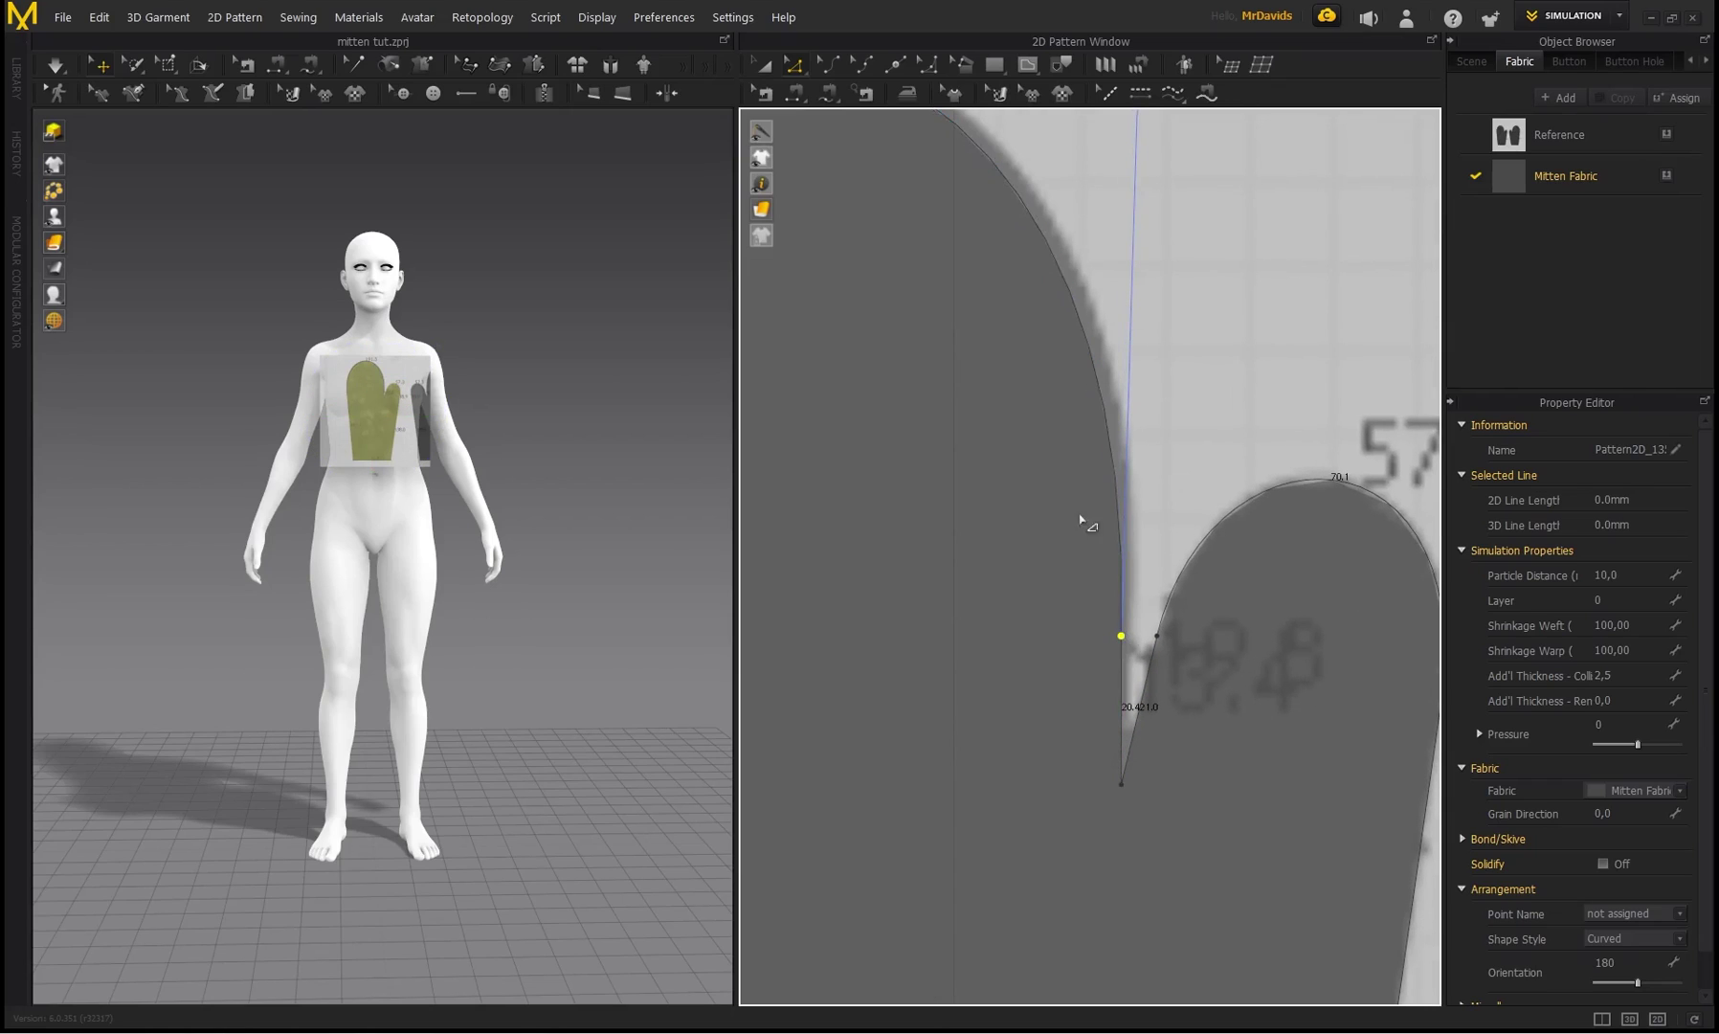
middle_click_drag(1082, 518, 1119, 535)
scroll(1119, 535, "down", 3)
middle_click_drag(1059, 453, 1070, 453)
scroll(1070, 453, "up", 1)
left_click_drag(1178, 166, 1186, 151)
scroll(955, 345, "down", 3)
left_click(955, 348)
left_click_drag(866, 259, 853, 258)
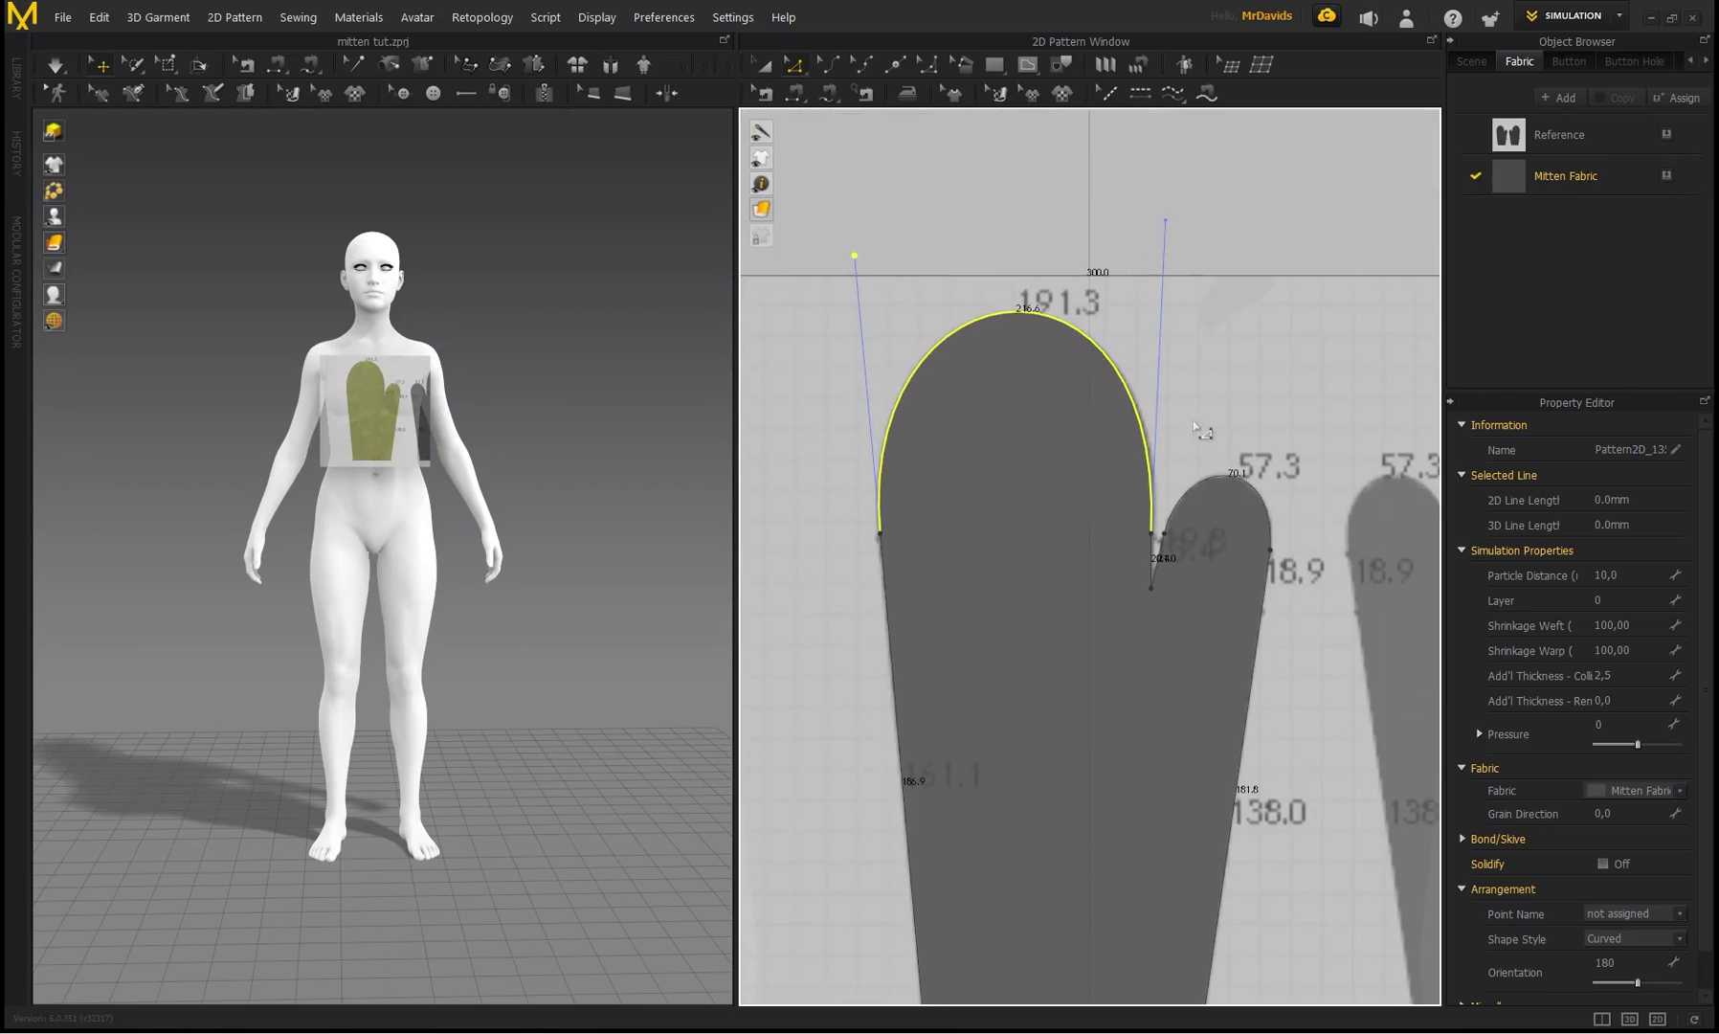
- Raise the bottom point of the finger-thumb gap further, aligning it beneath the arch's end point with a side about 16.5 mm long
scroll(1144, 574, "up", 6)
scroll(1127, 658, "up", 3)
left_click(1120, 644)
left_click_drag(1137, 562, 1139, 556)
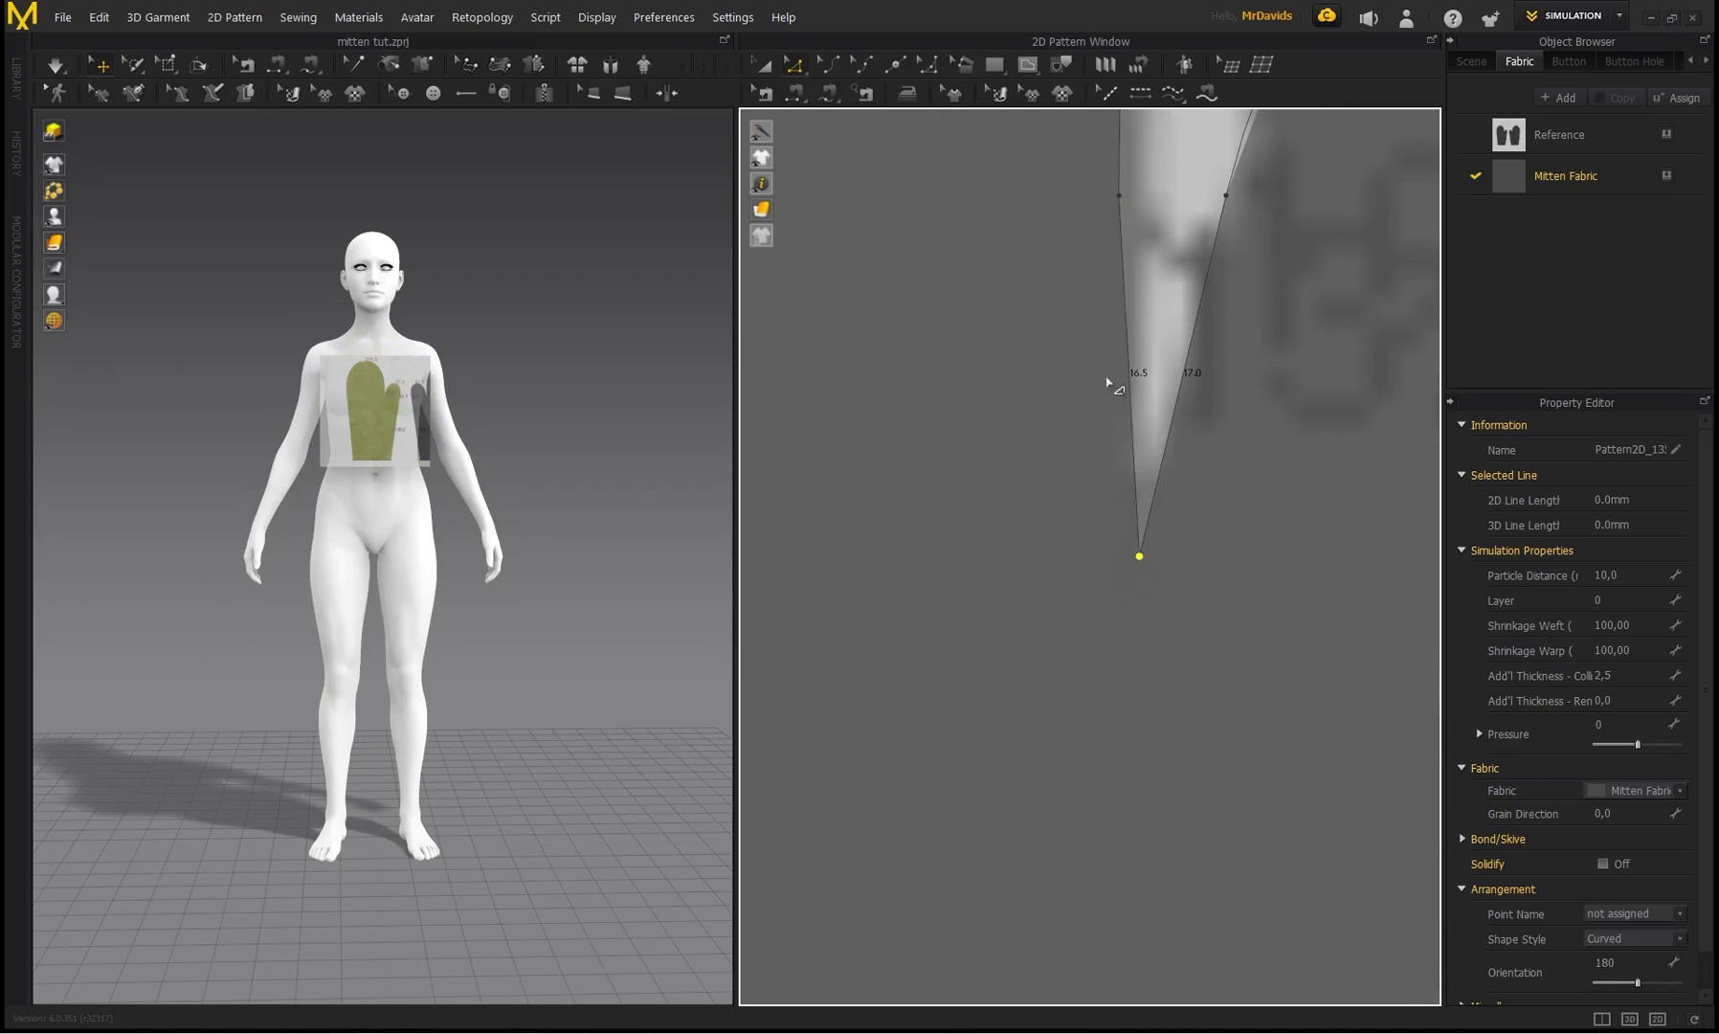
middle_click_drag(1108, 384, 1102, 468)
left_click_drag(1124, 642, 1113, 640)
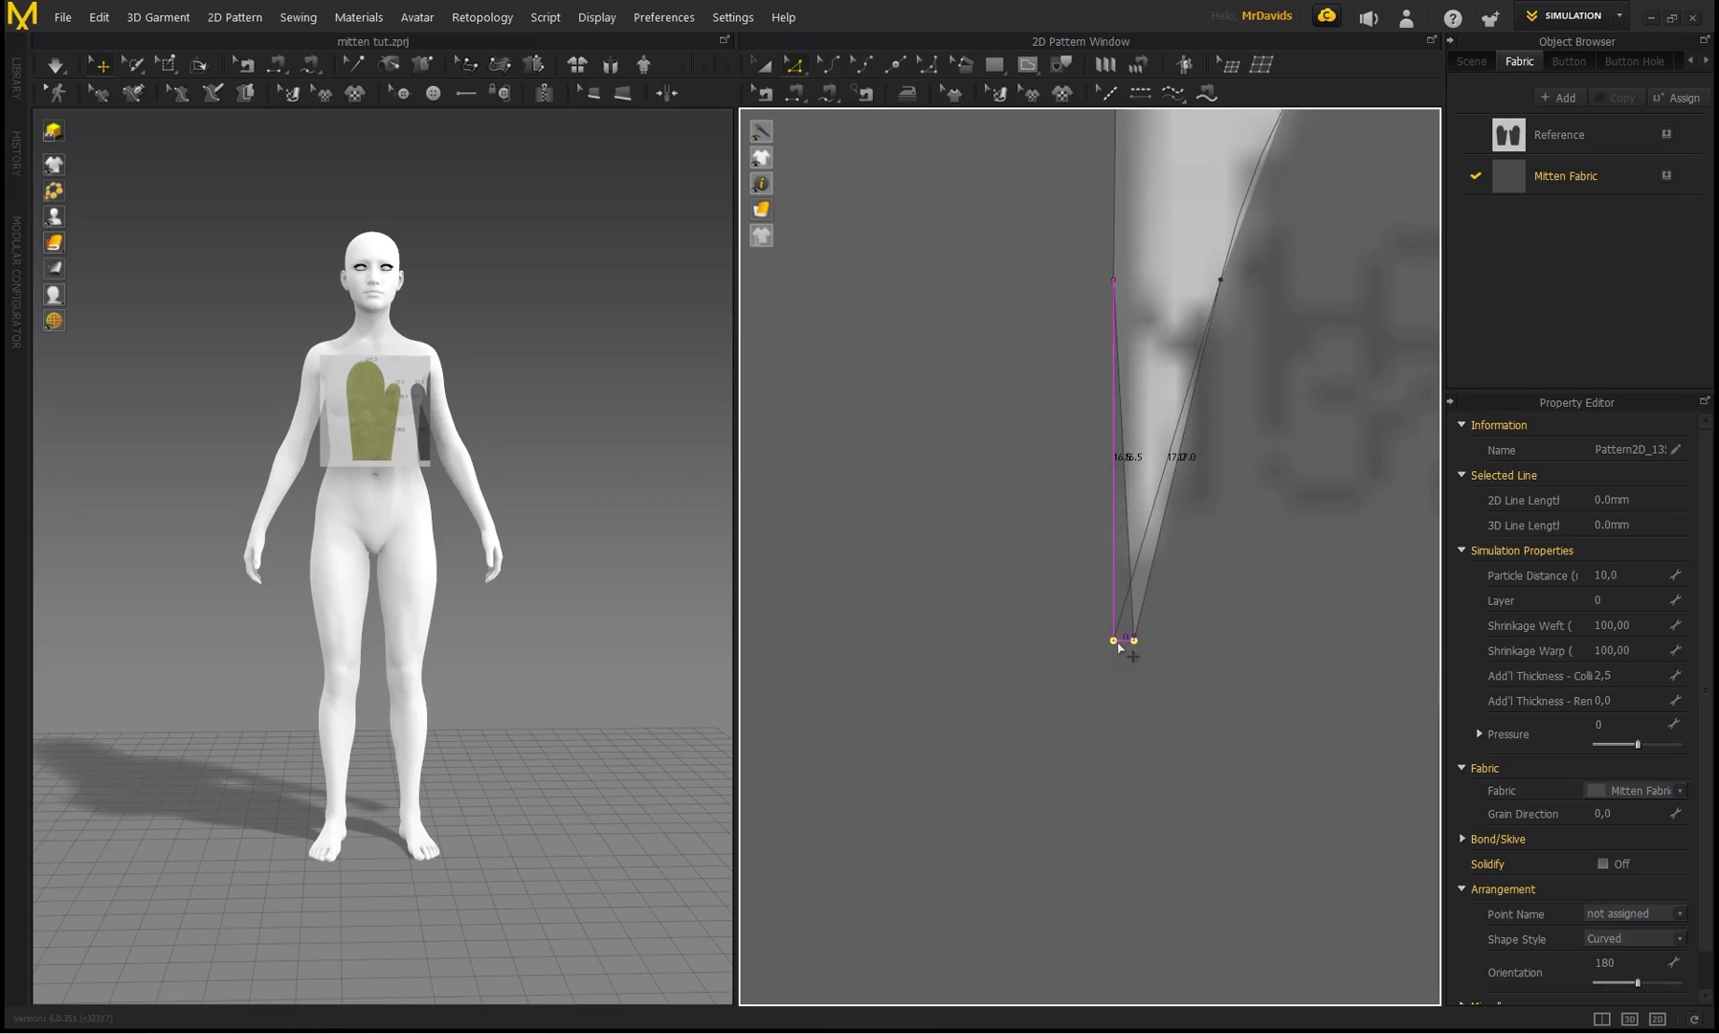
scroll(1122, 312, "down", 6)
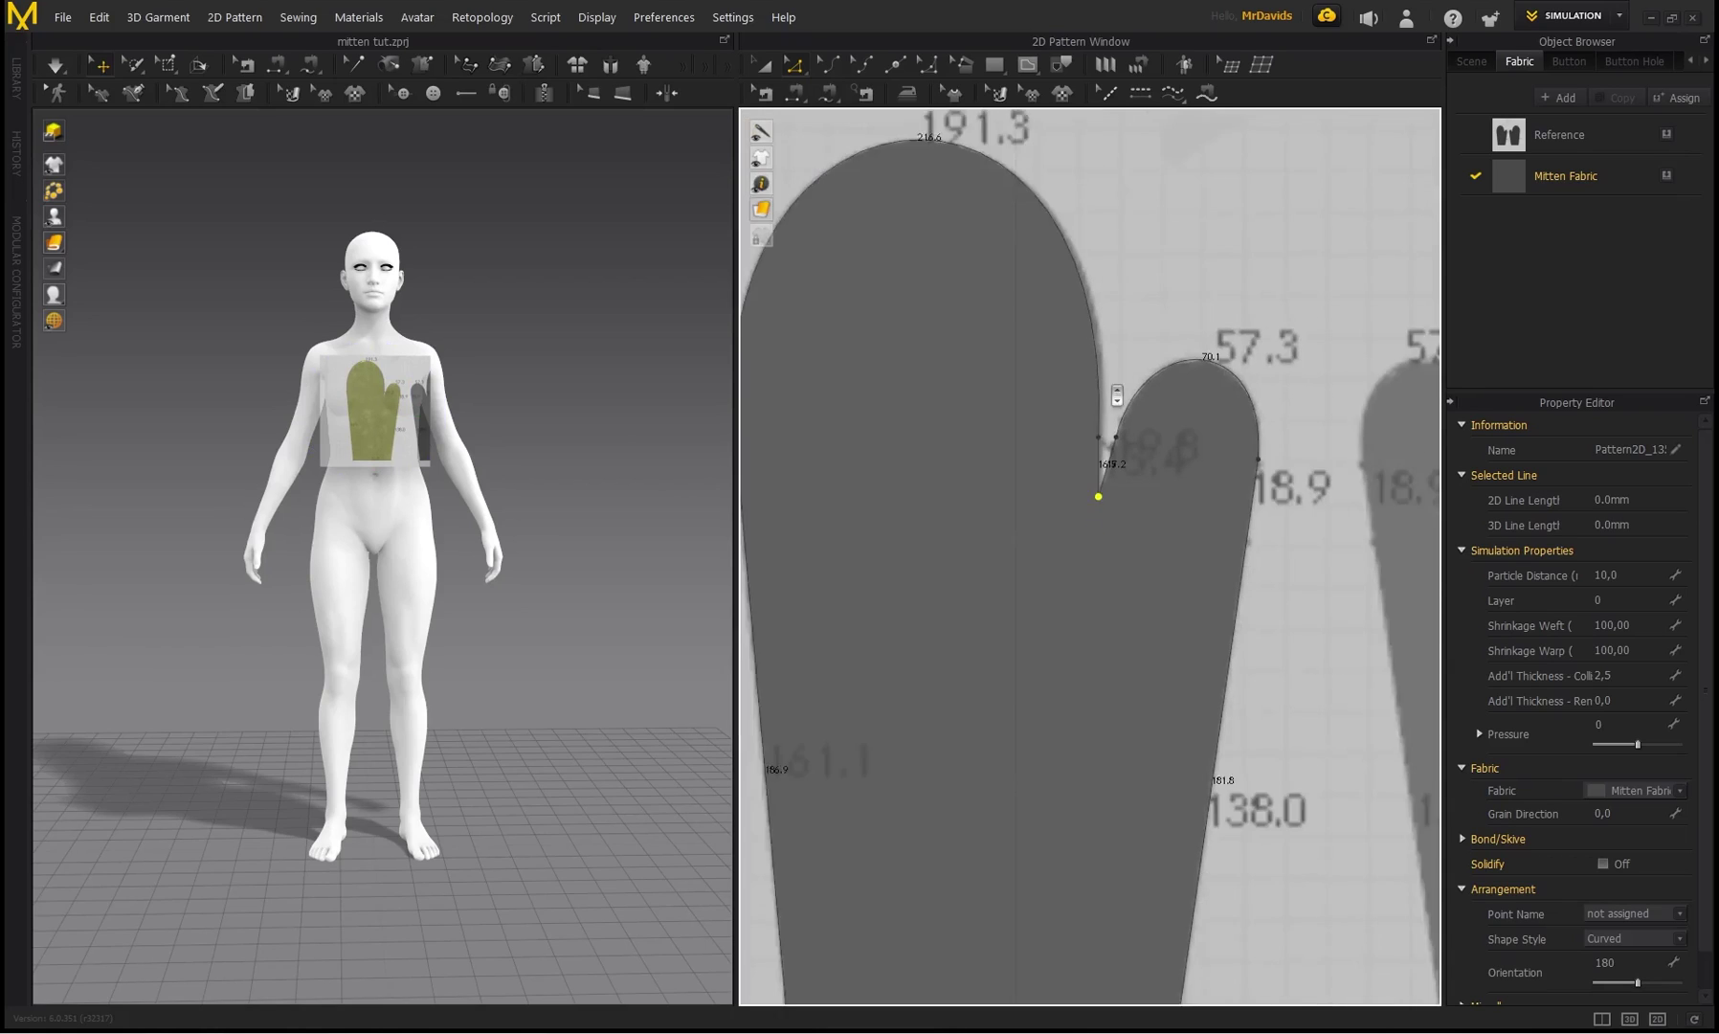
left_click(1163, 272)
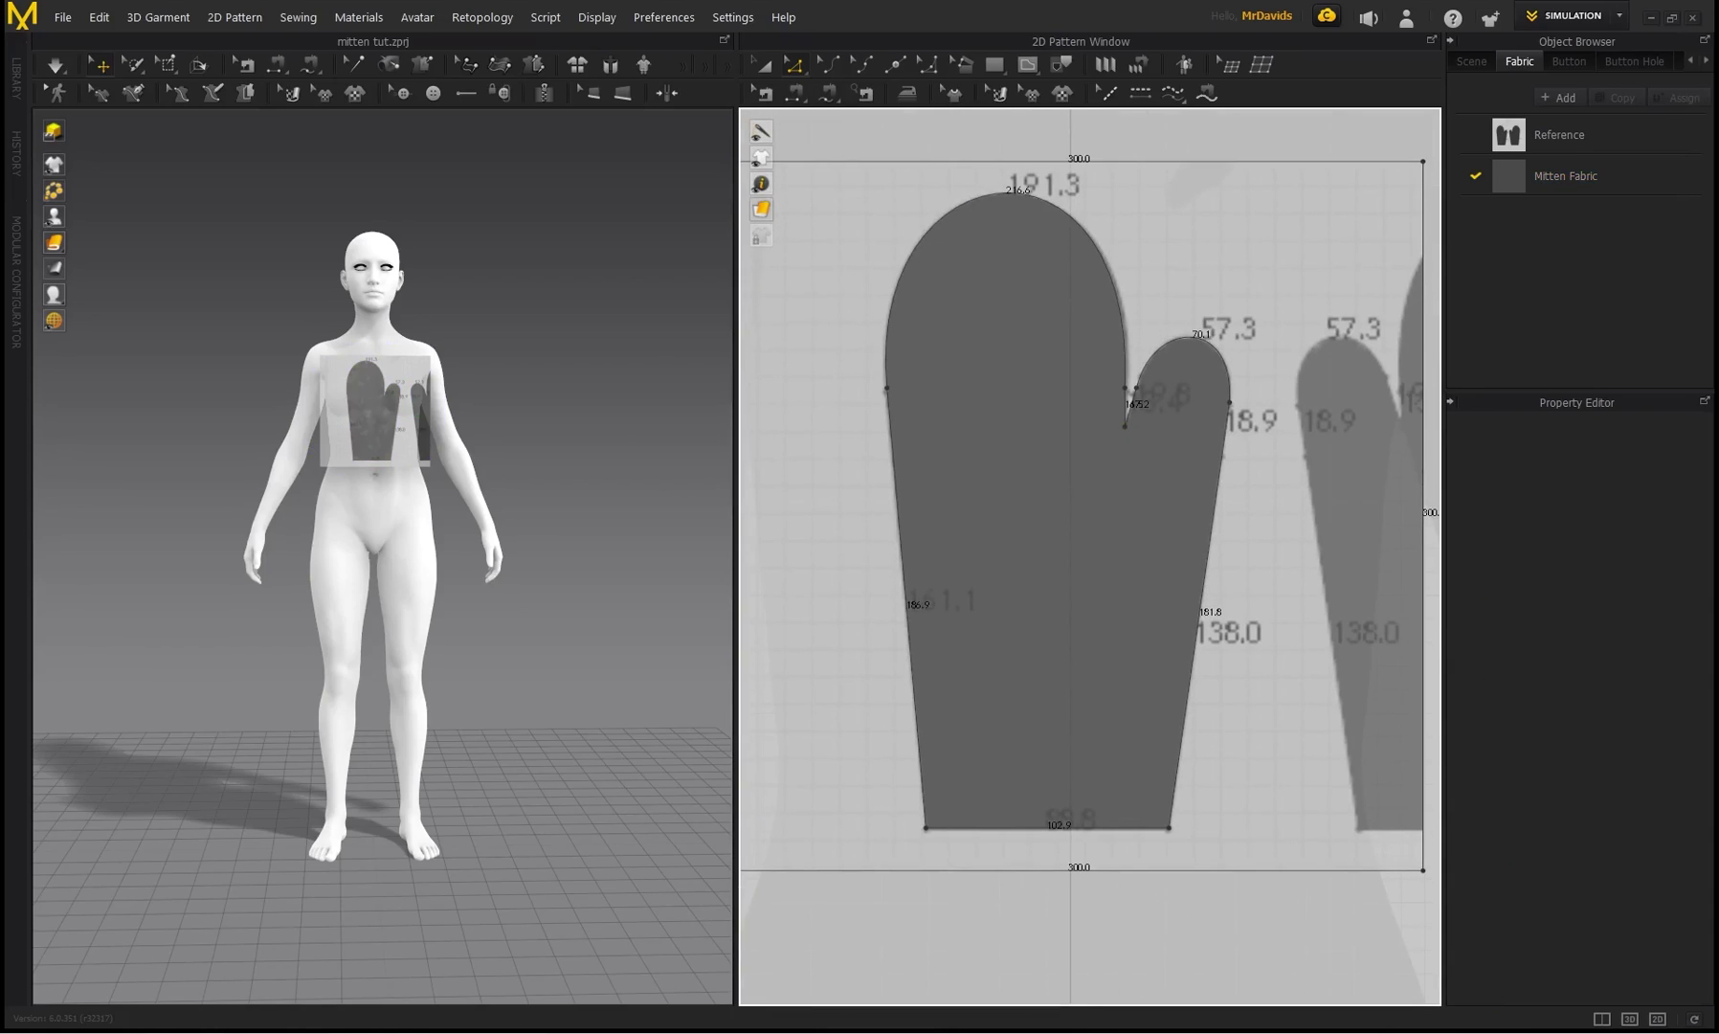
- Move the finished mitten pattern off the reference image to the empty area beside the avatar's hand
scroll(1232, 433, "down", 5)
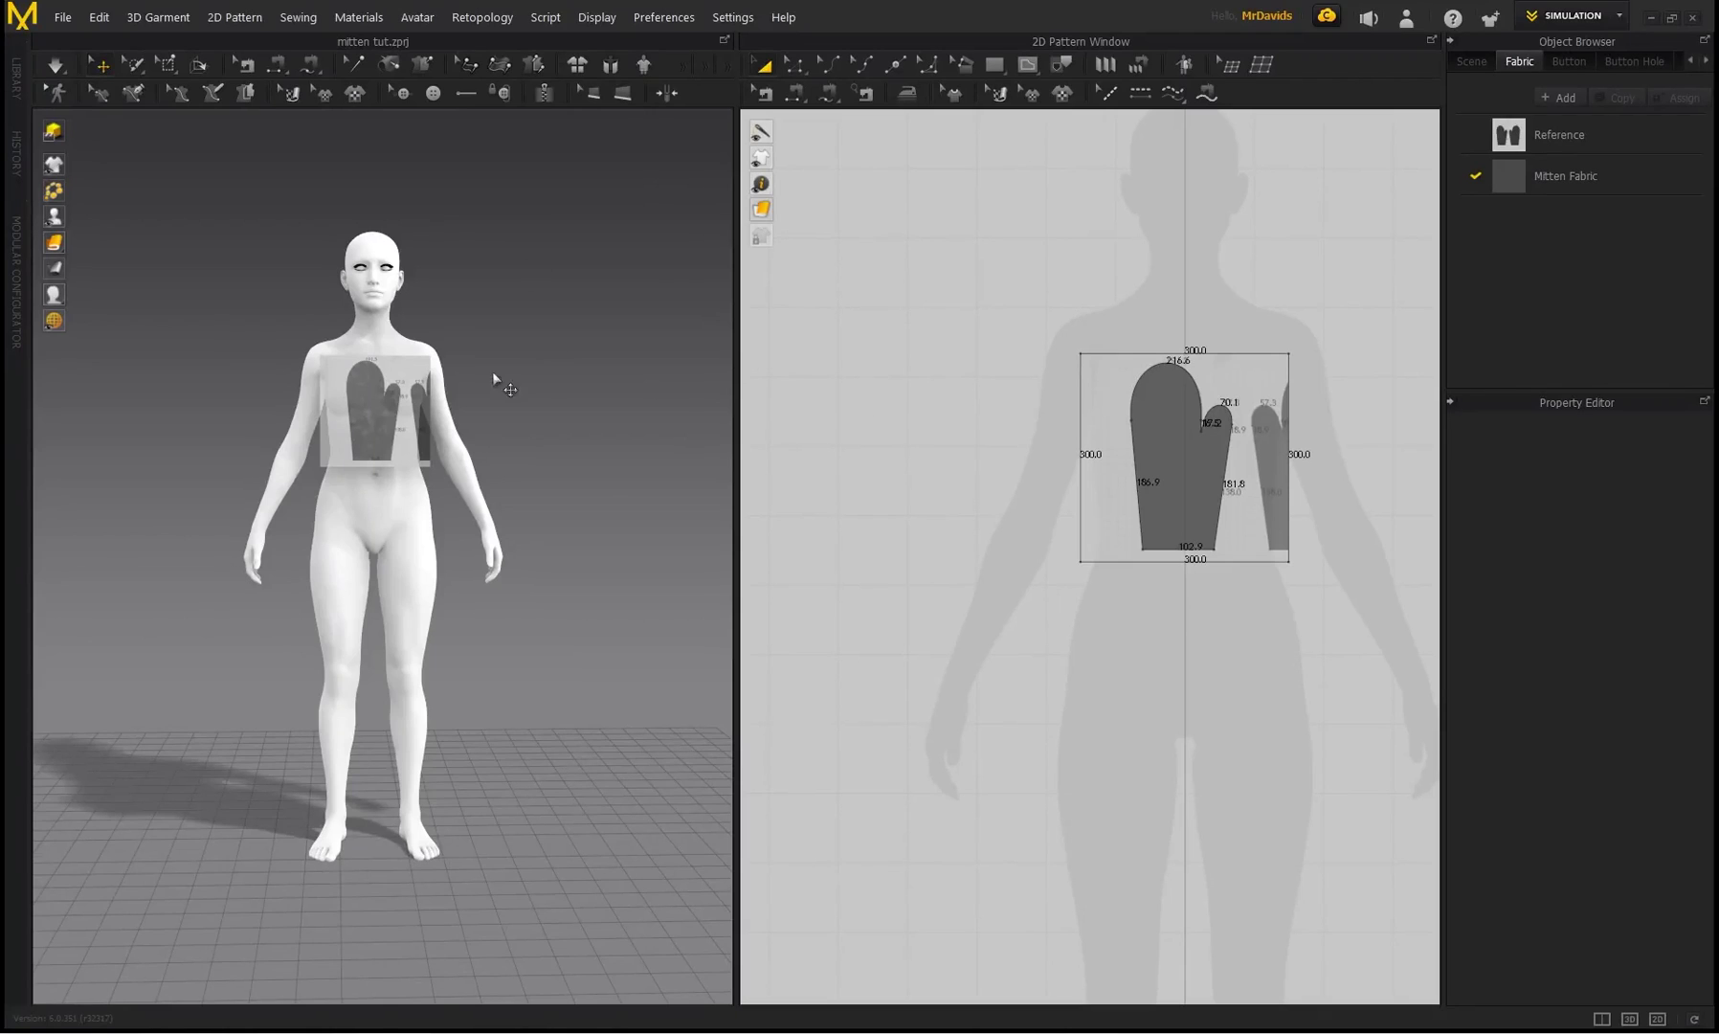
scroll(1173, 435, "up", 3)
scroll(1163, 431, "down", 2)
left_click(1168, 435)
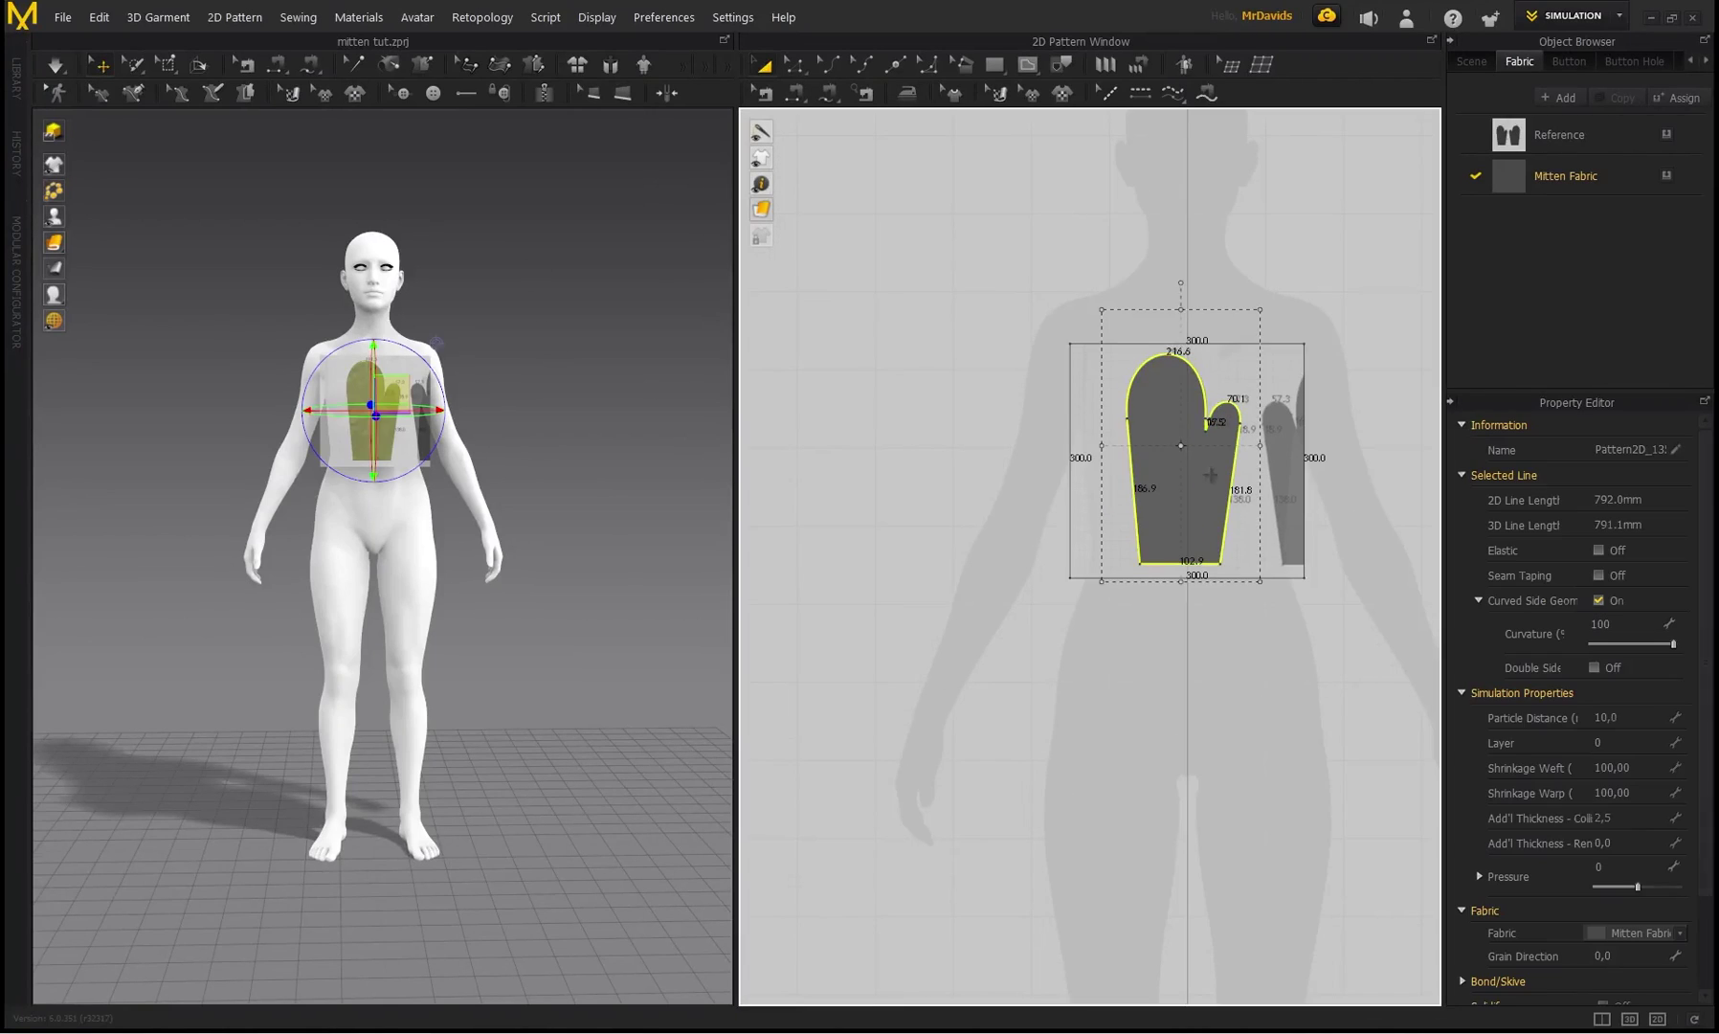
scroll(1167, 465, "up", 3)
scroll(1145, 413, "down", 2)
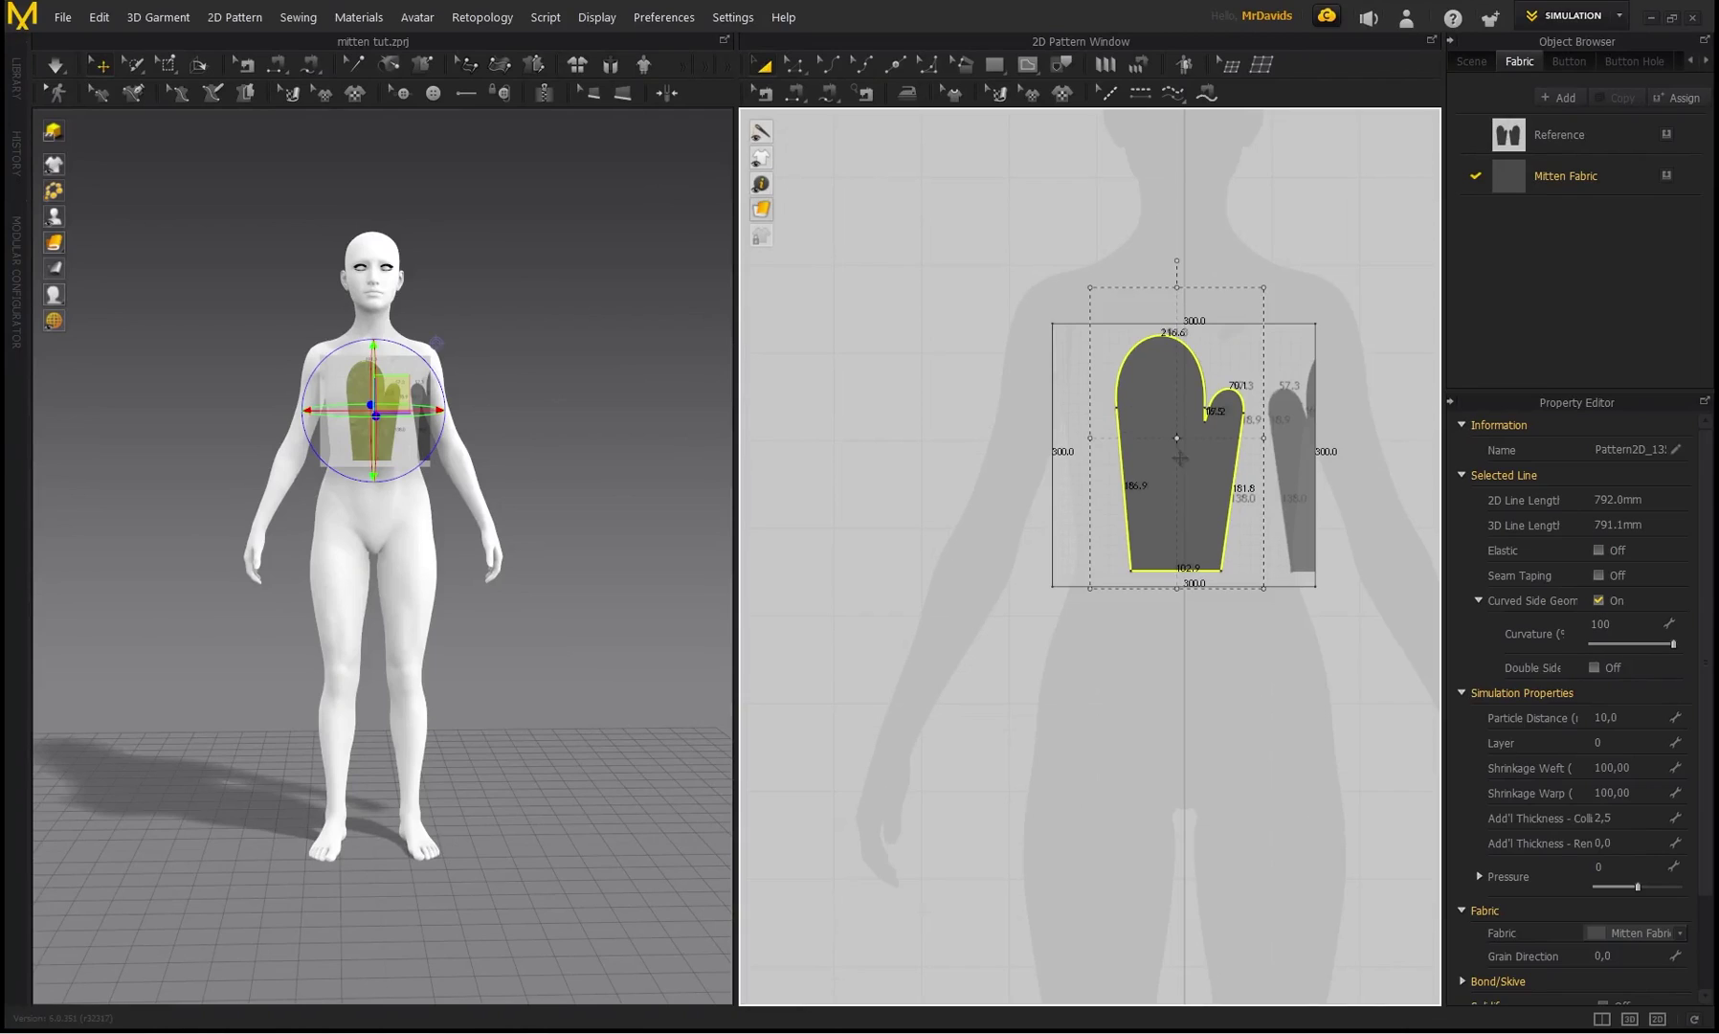
left_click_drag(1155, 497, 832, 717)
scroll(1187, 378, "down", 1)
- Delete the square reference image pattern and the Reference fabric
left_click(1190, 378)
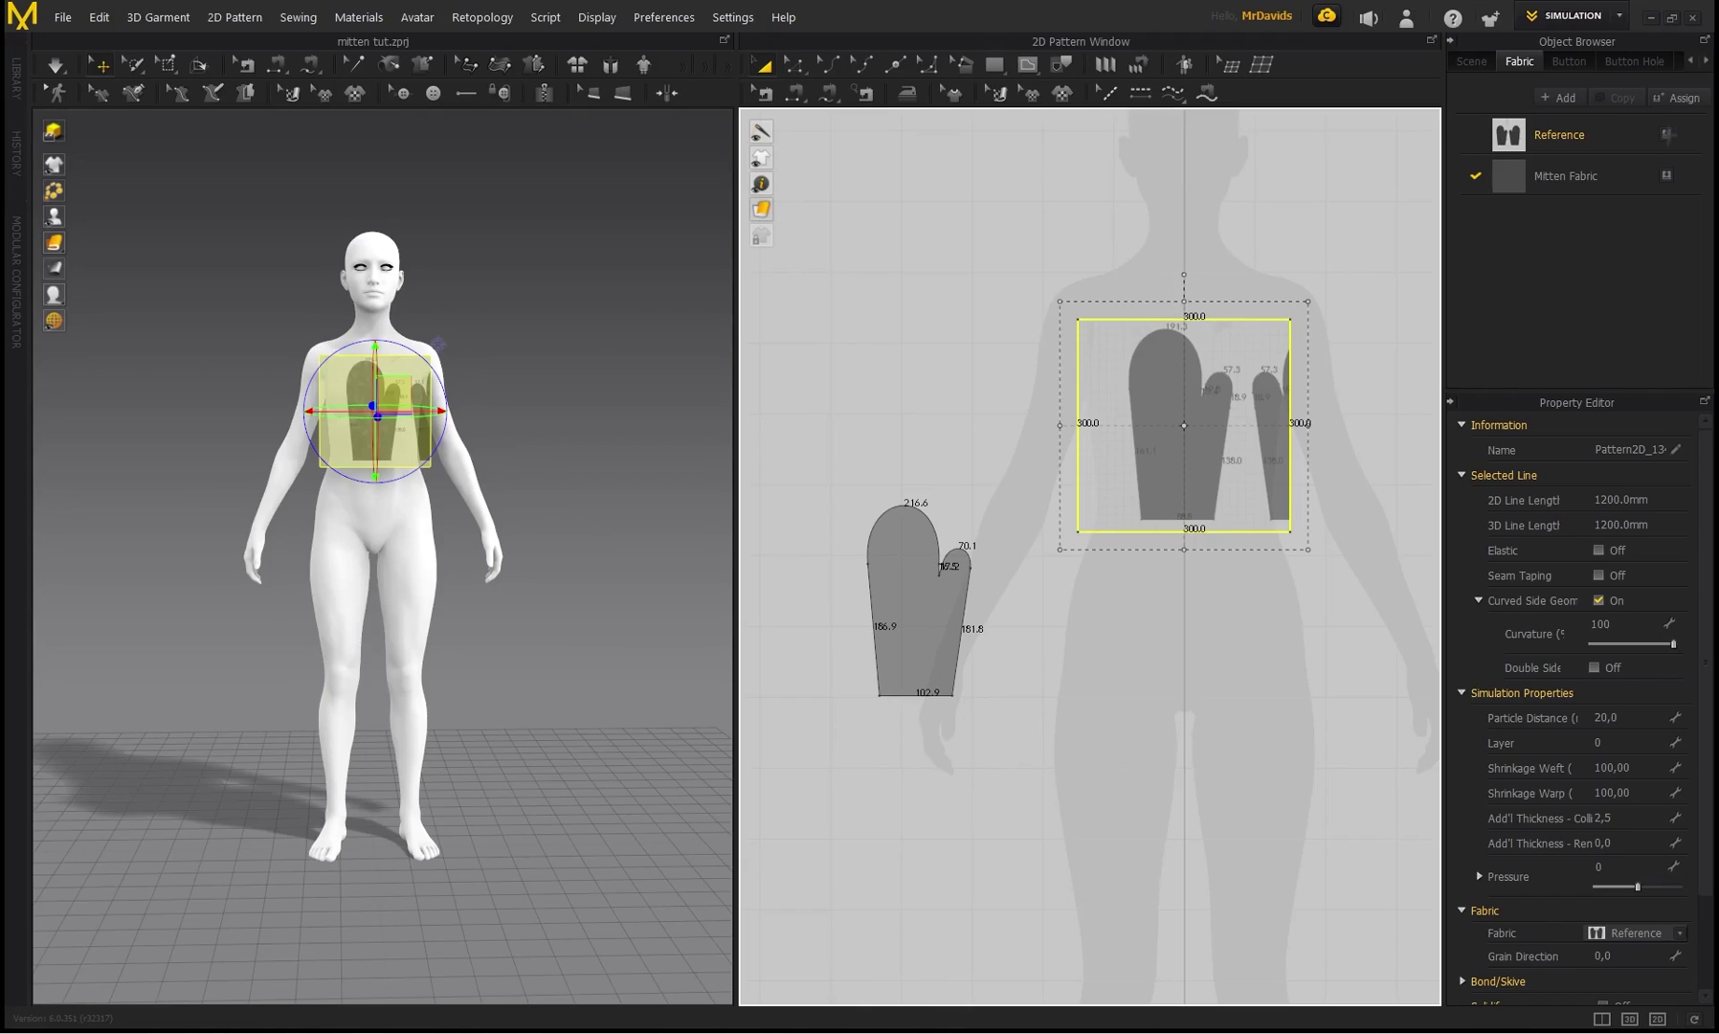
left_click(1594, 145)
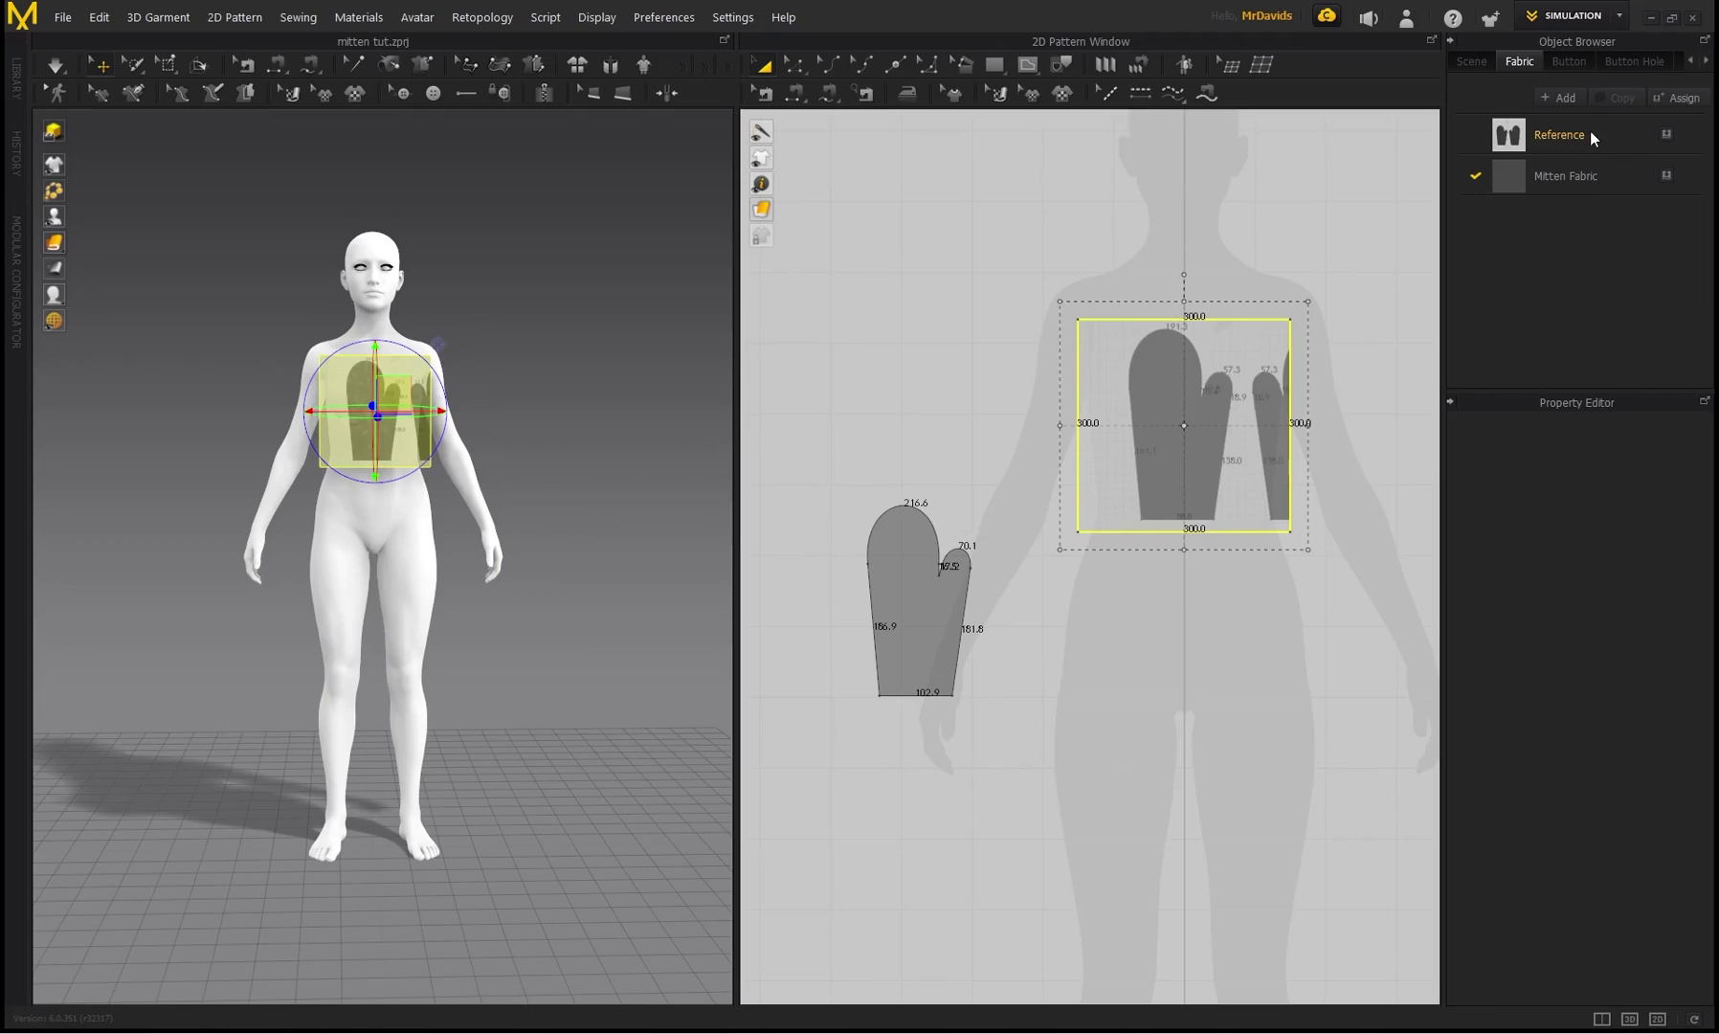
key("Delete")
left_click(1666, 134)
- Move the mitten pattern back over the avatar's torso, next to the vertical centre line
left_click(924, 601)
left_click_drag(924, 600, 1138, 517)
middle_click_drag(1153, 534, 1071, 522)
- Duplicate the mitten pattern as a linked symmetric piece and place it level with the original, across the centre line
scroll(1071, 519, "up", 5)
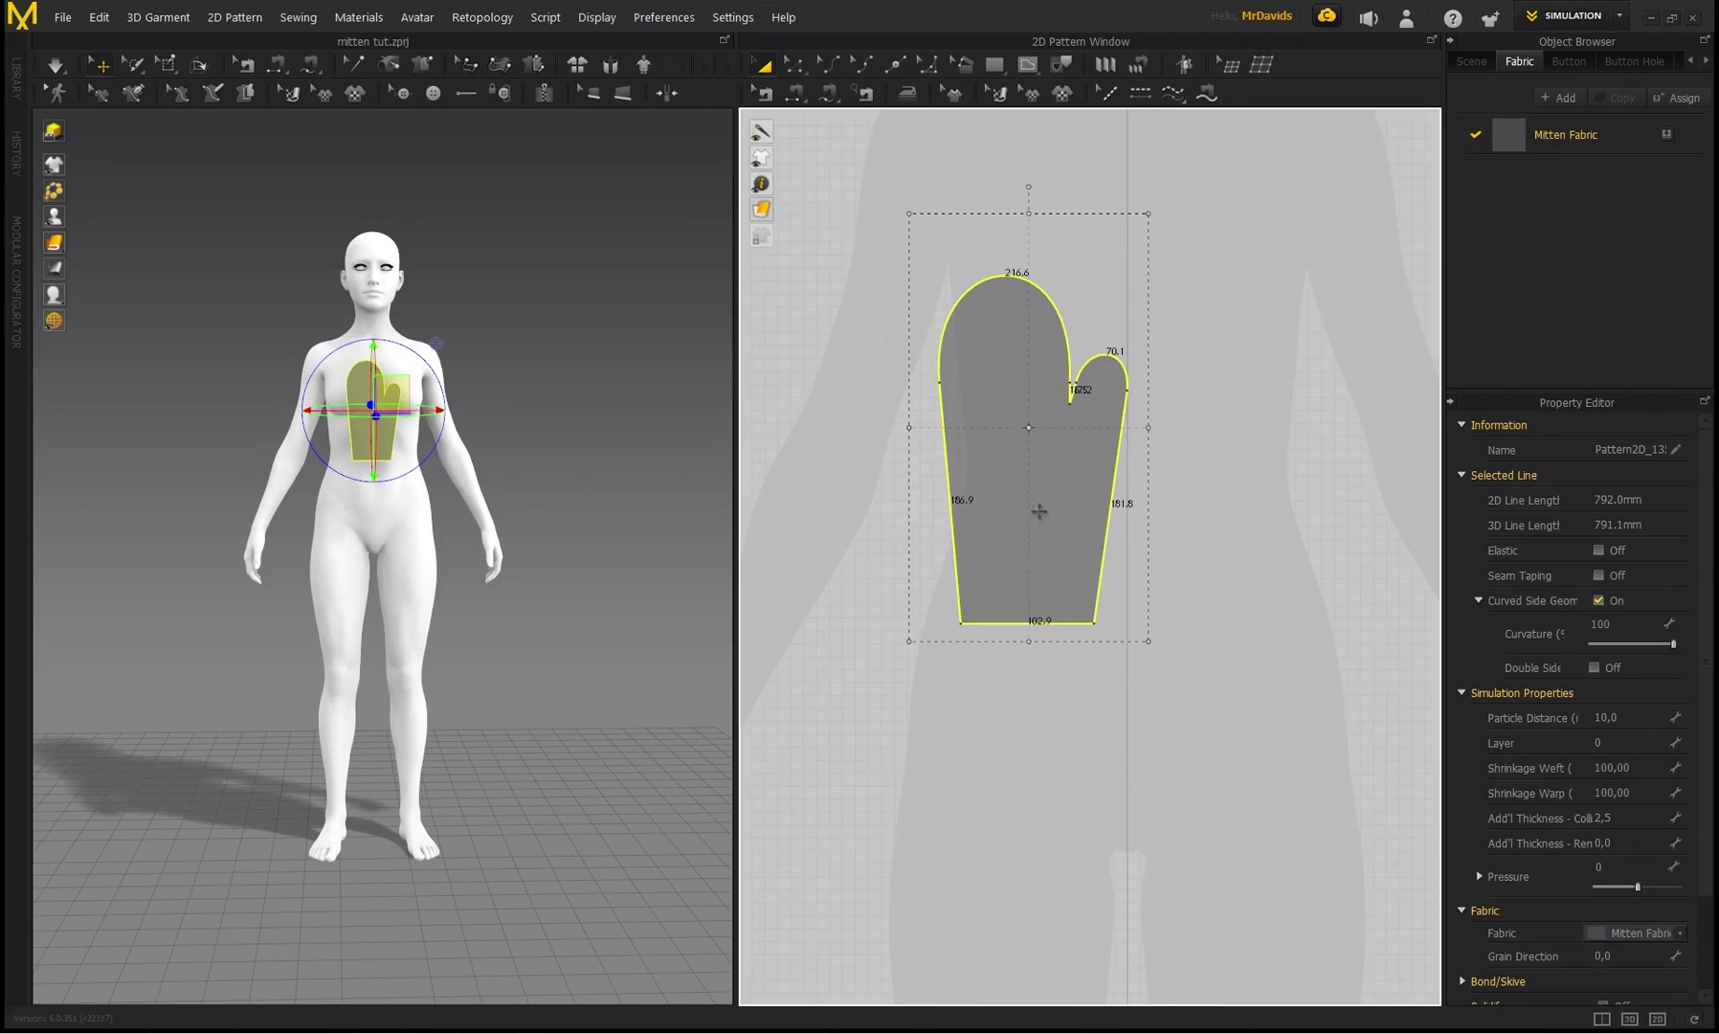
right_click(1029, 493)
left_click(1101, 173)
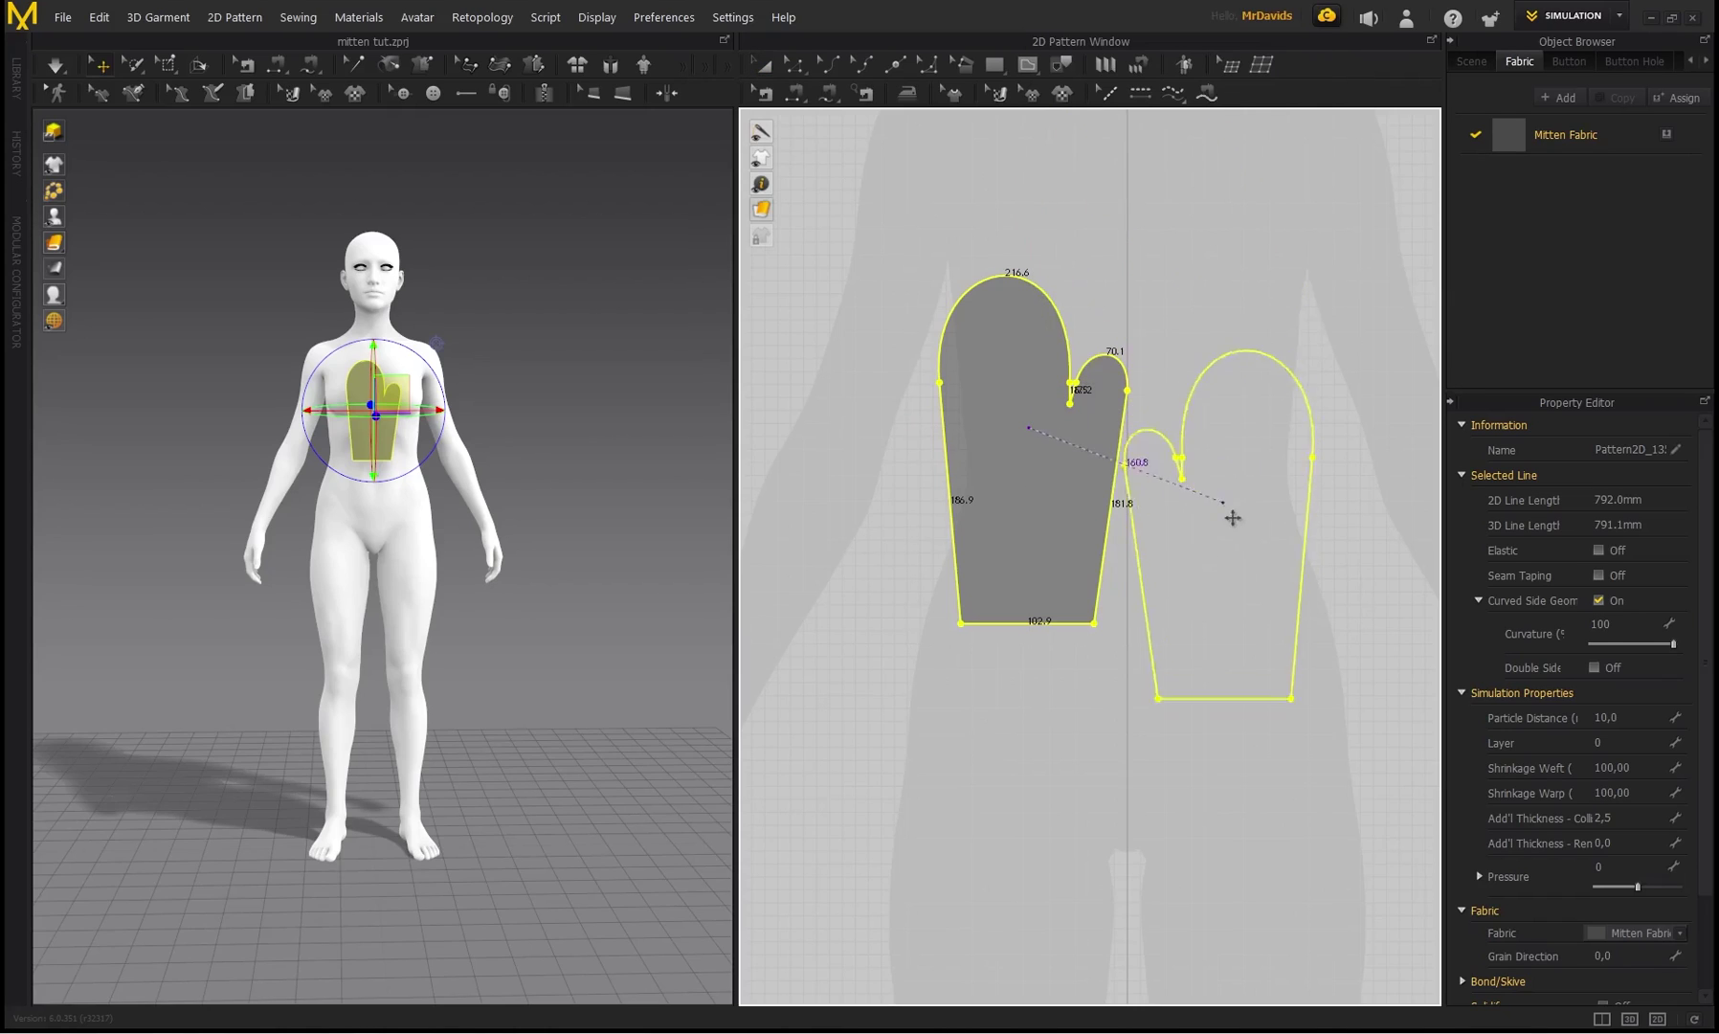
left_click(1247, 427)
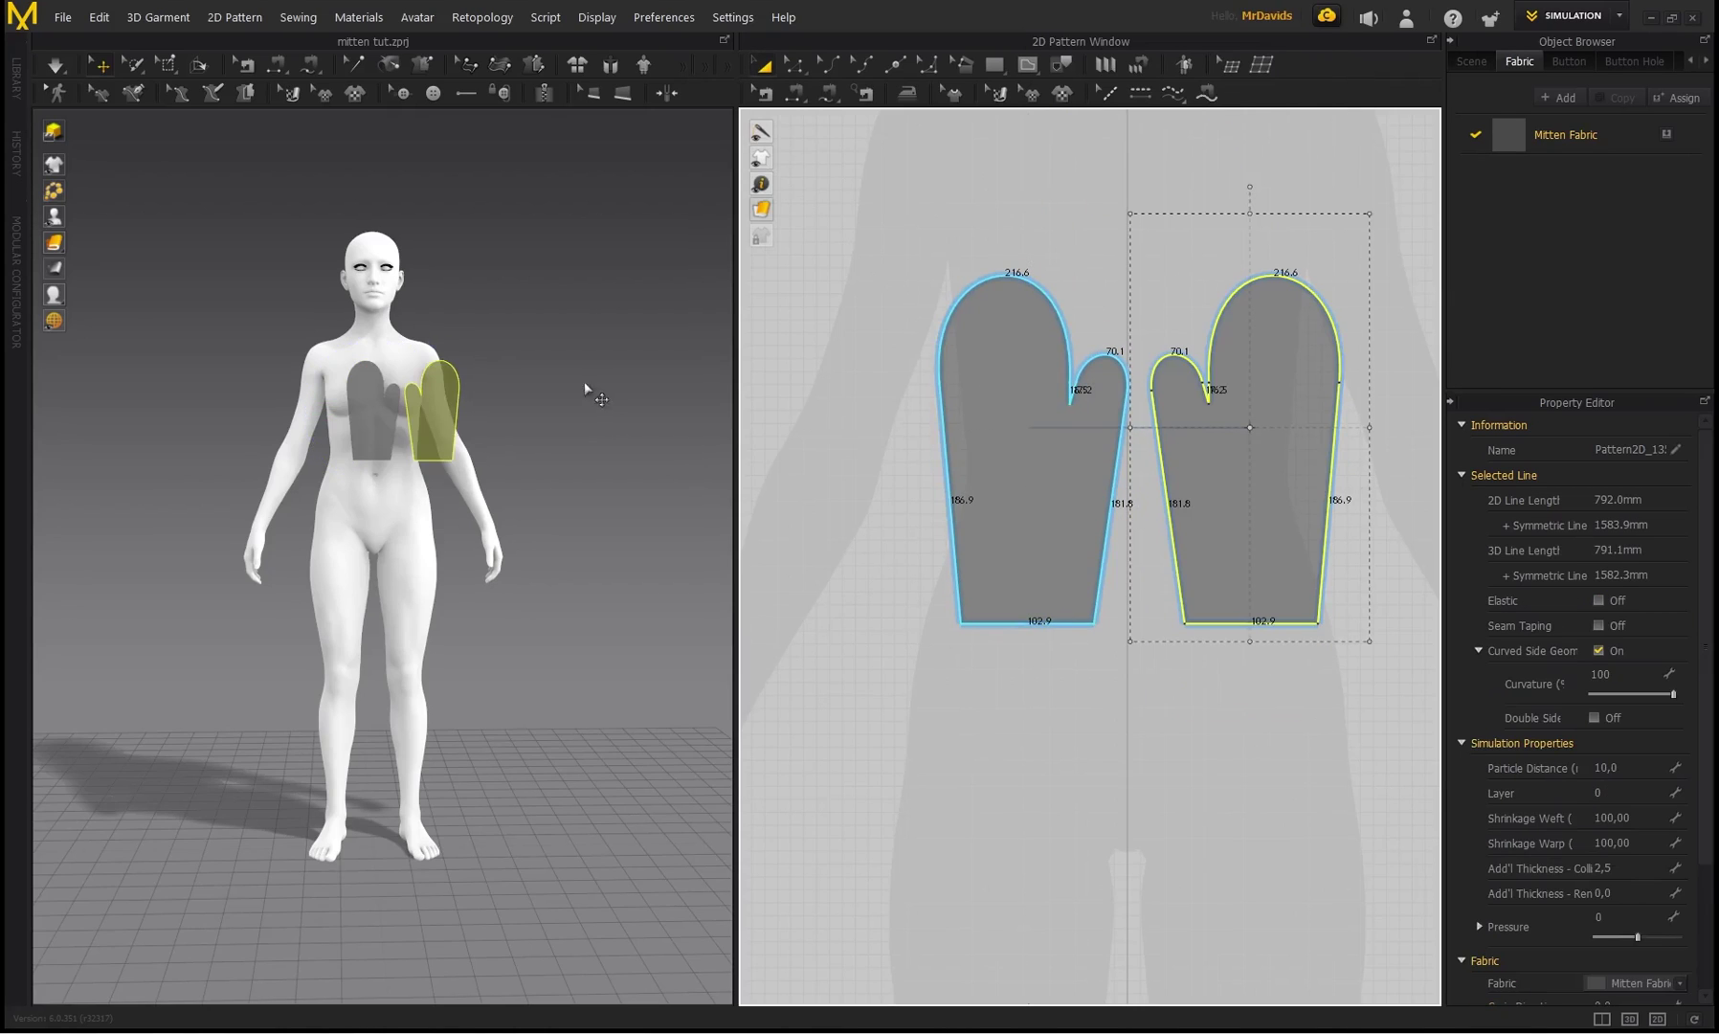
- Raise the Mitten Fabric's opacity to 100
scroll(304, 401, "up", 3)
left_click(1552, 140)
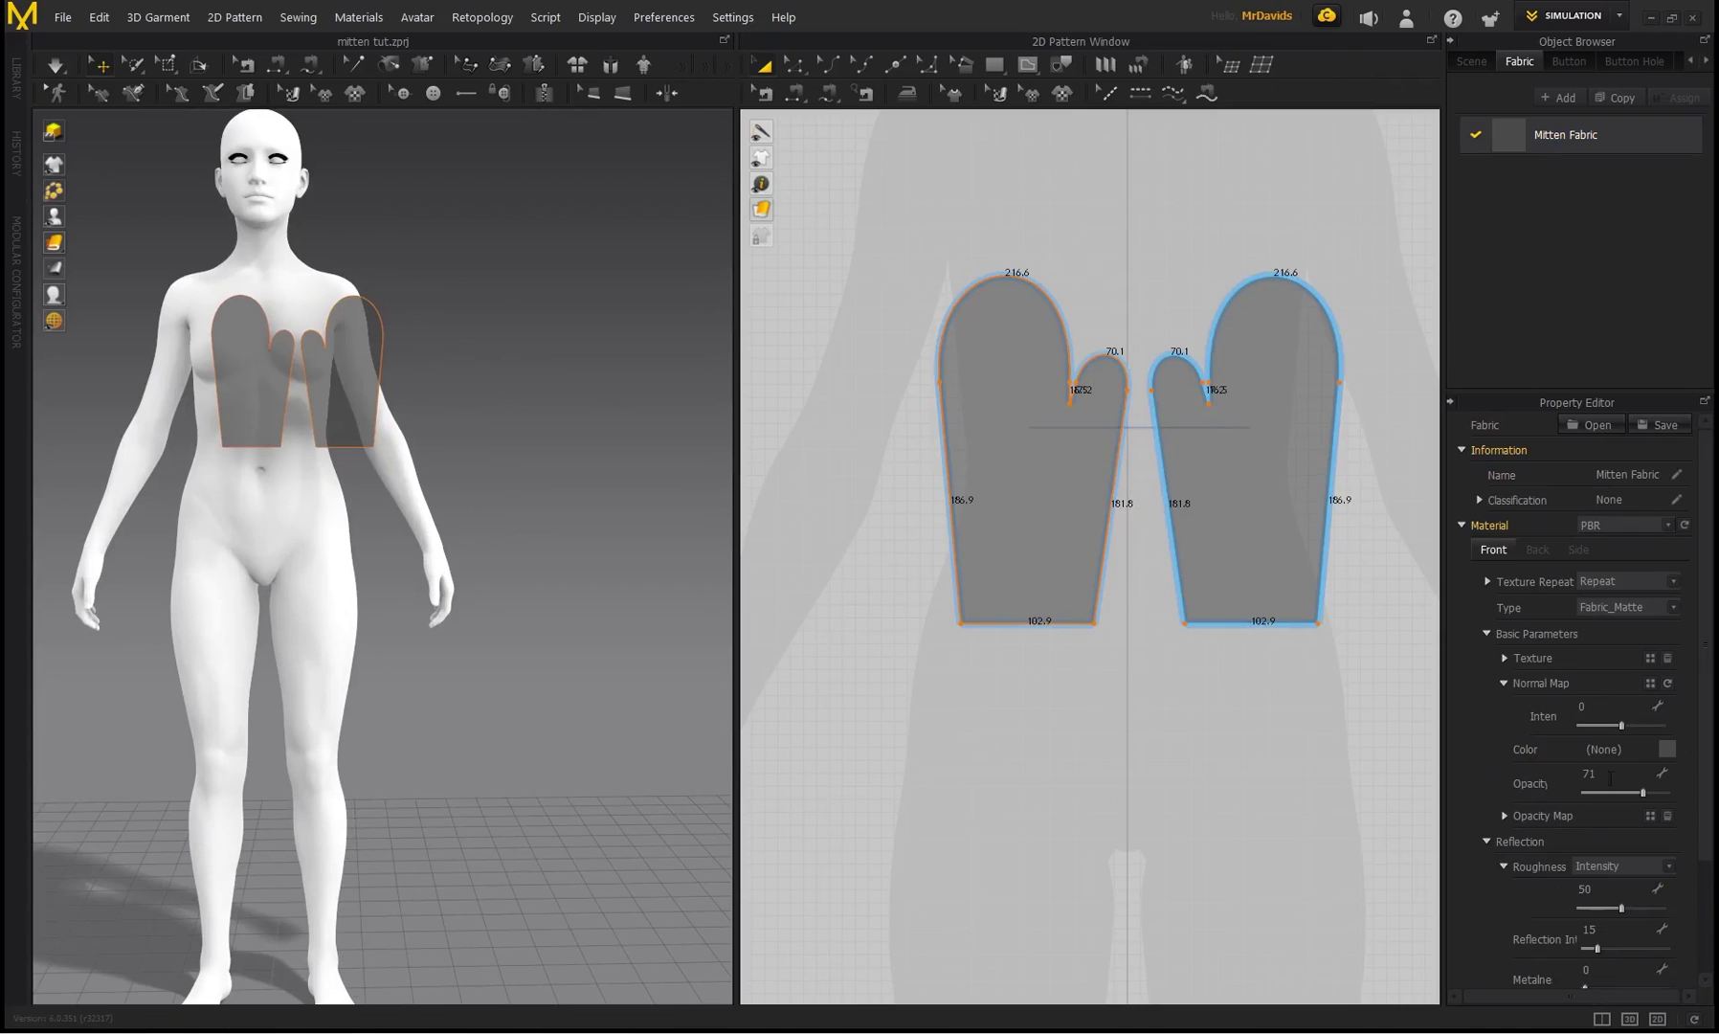
left_click_drag(1645, 794, 1673, 795)
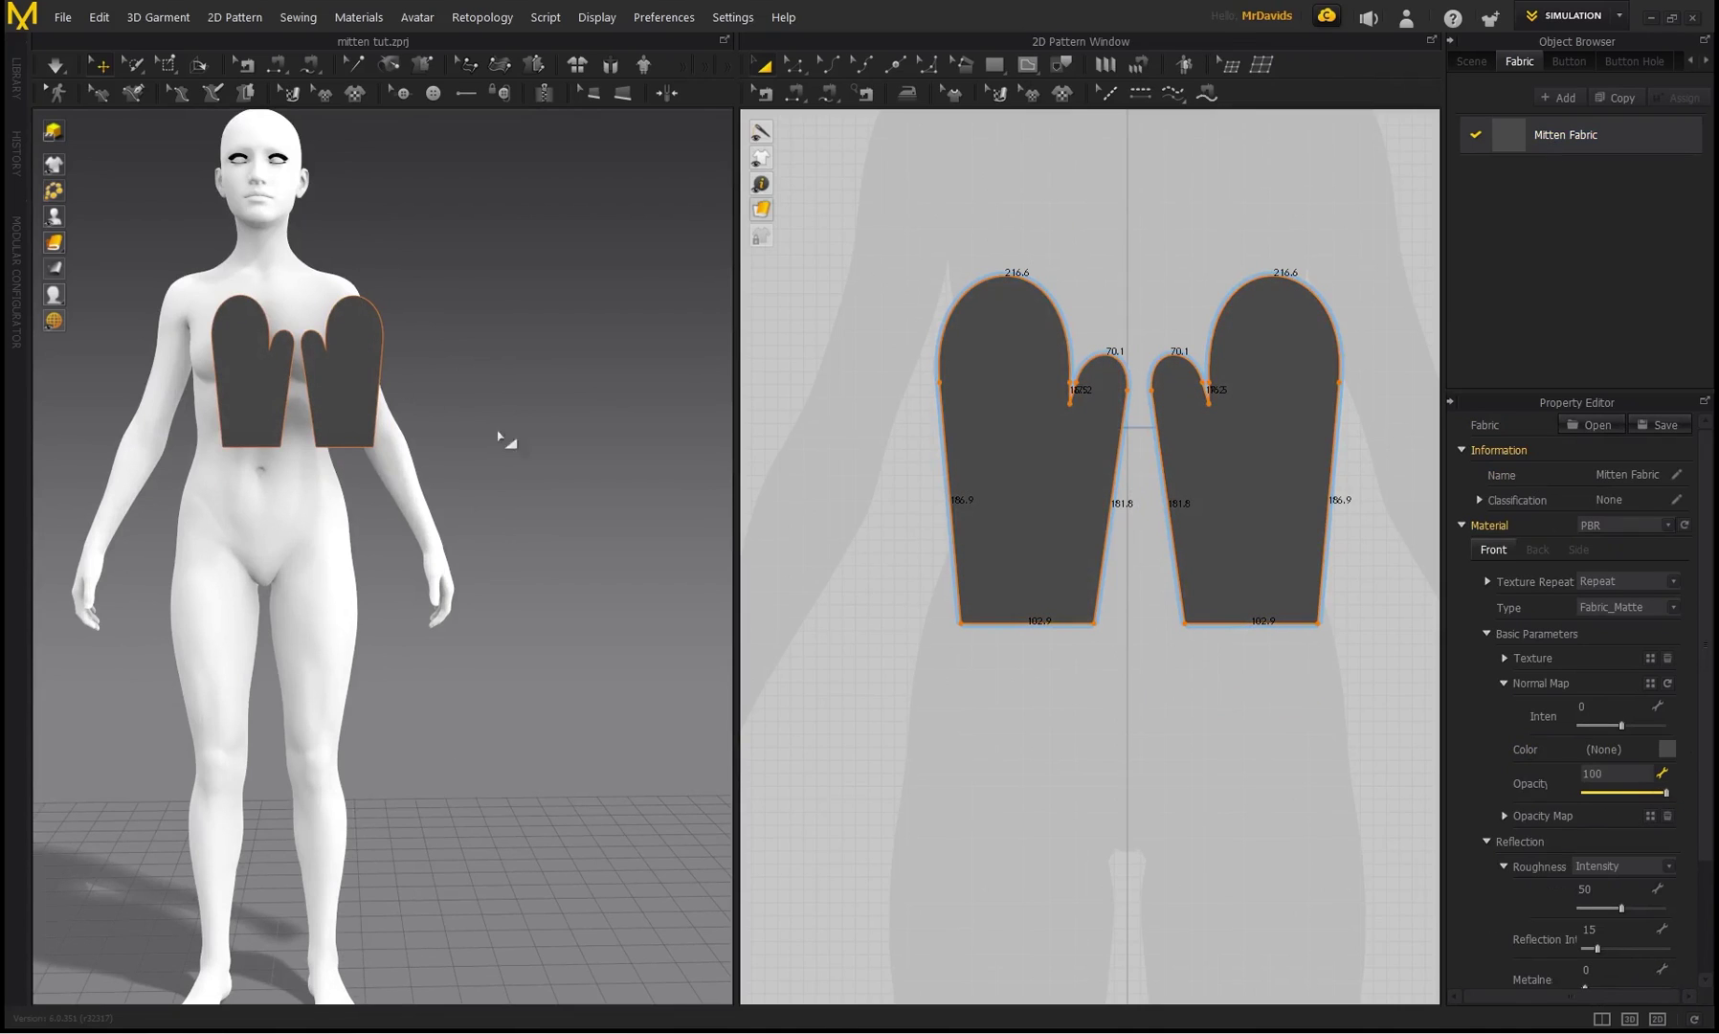
- Scale both mitten patterns down together until their outer sides are about 164.6 mm long
scroll(479, 426, "down", 3)
right_click_drag(449, 411, 387, 412)
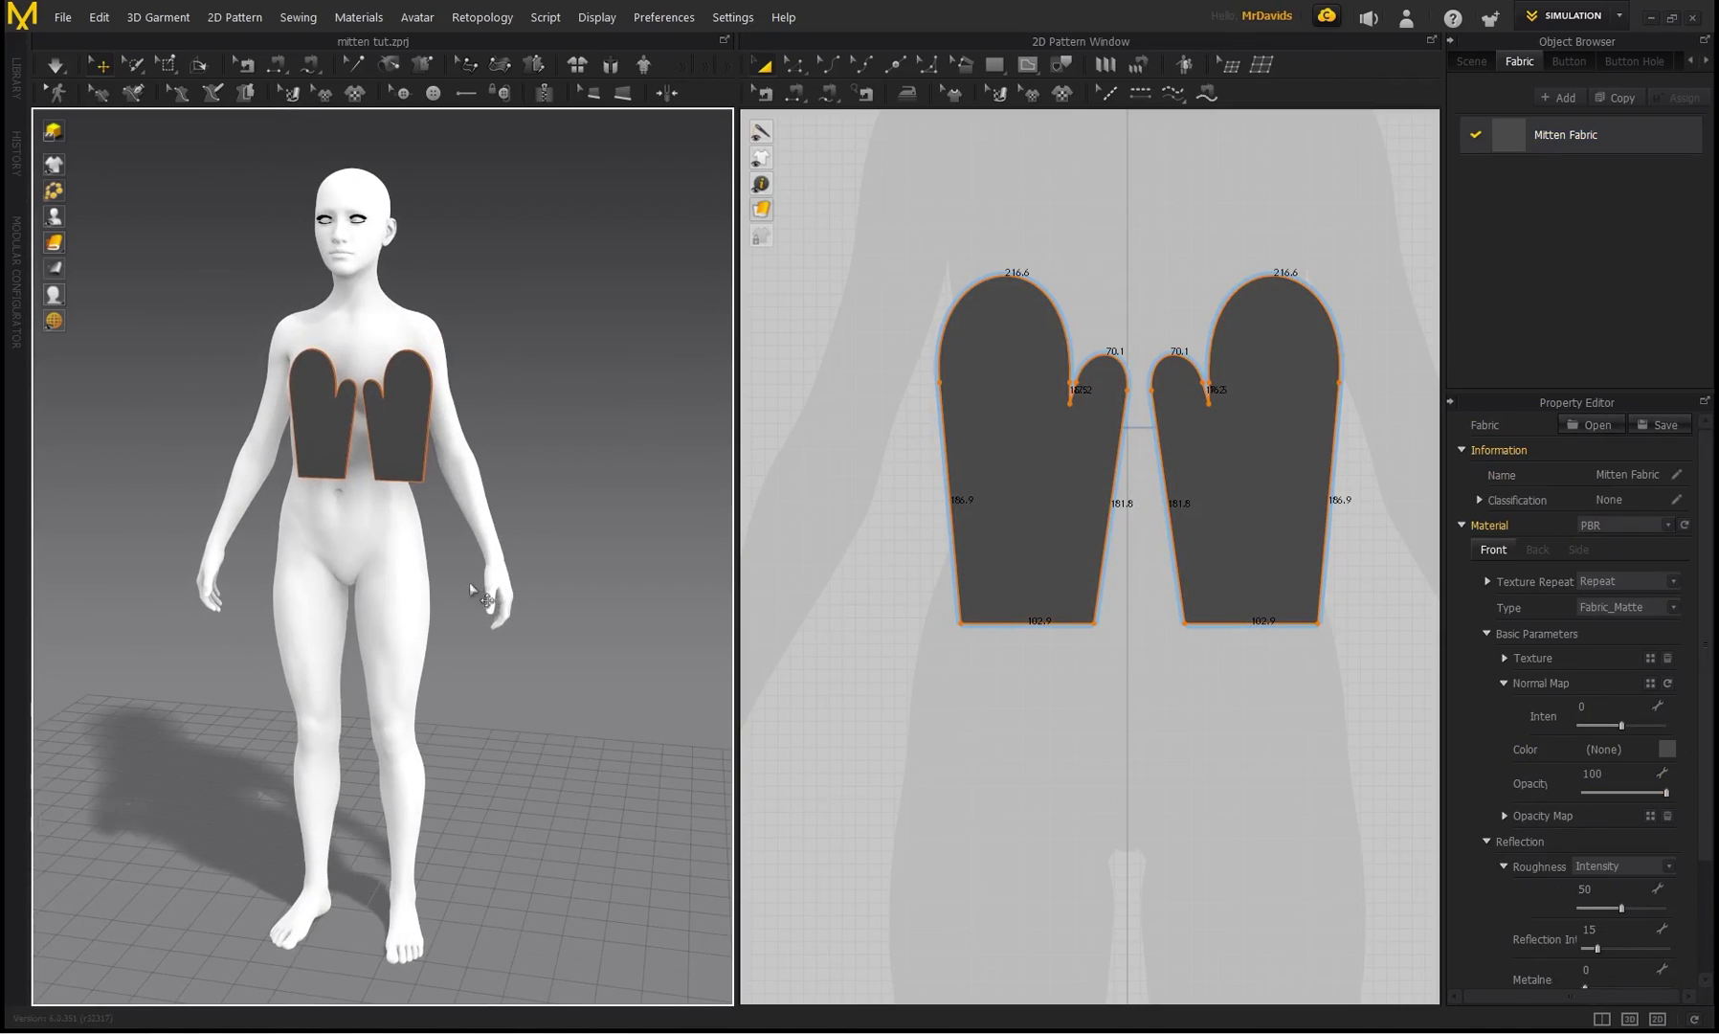
key("2")
scroll(945, 460, "down", 3)
left_click(976, 460)
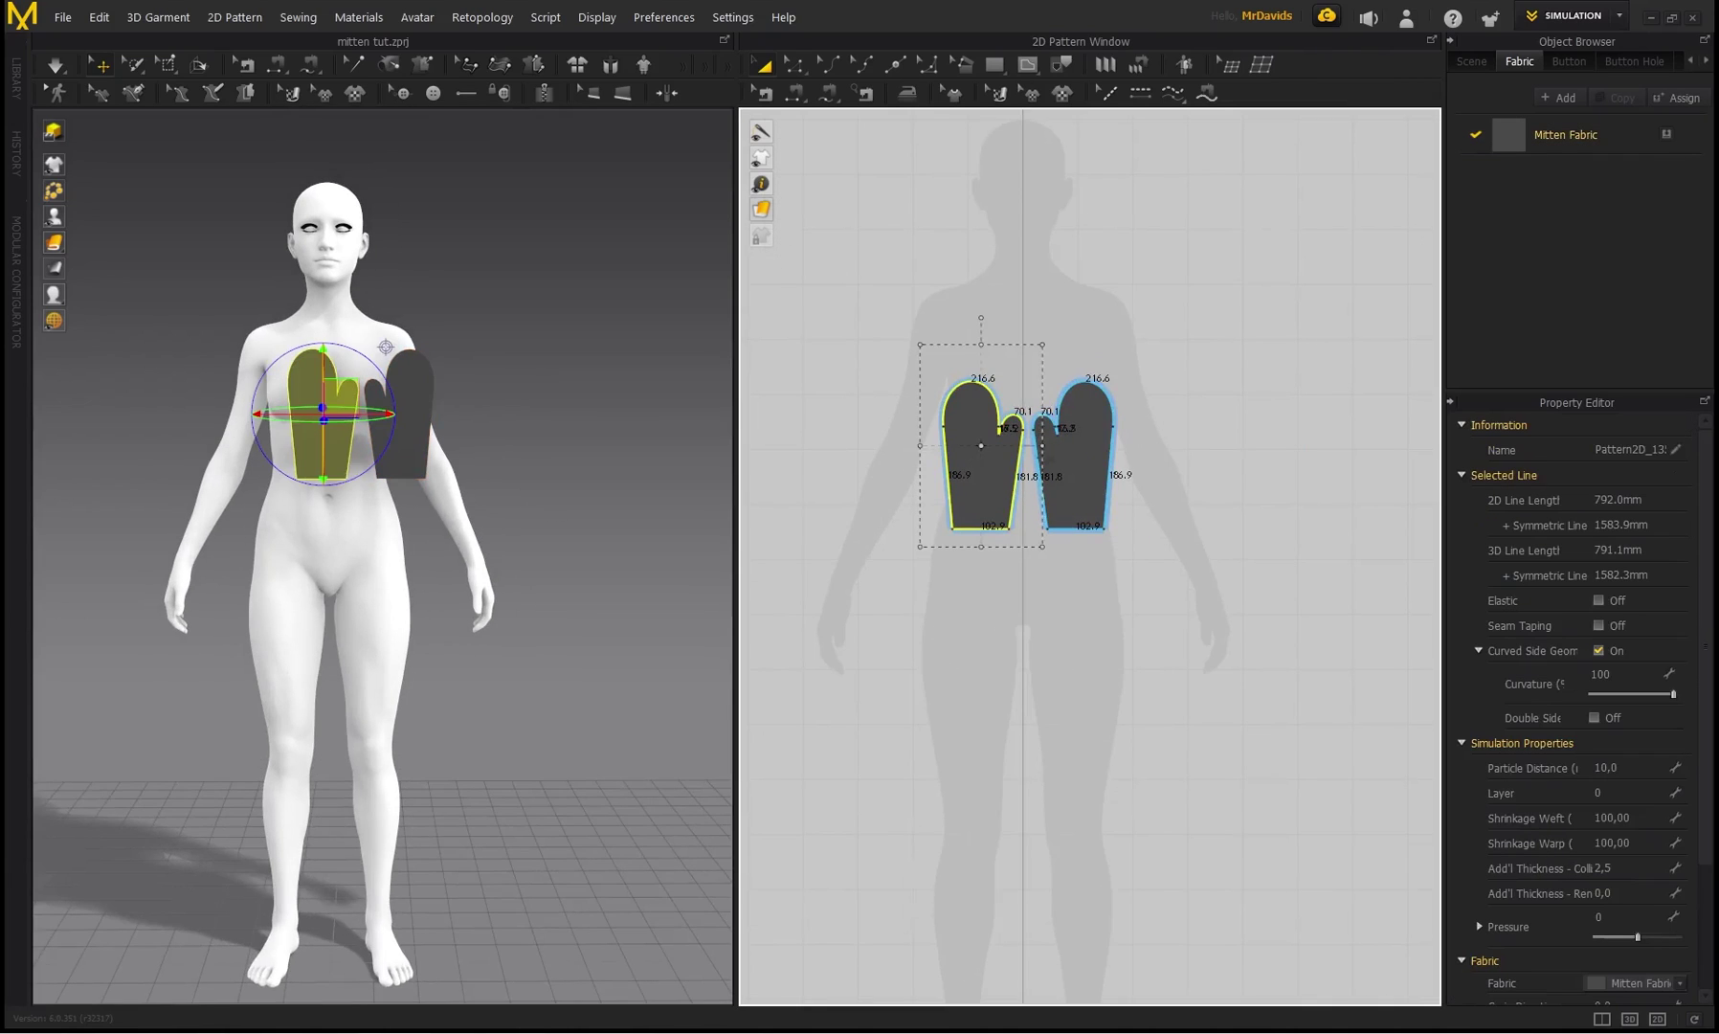
left_click(1066, 462, "shift")
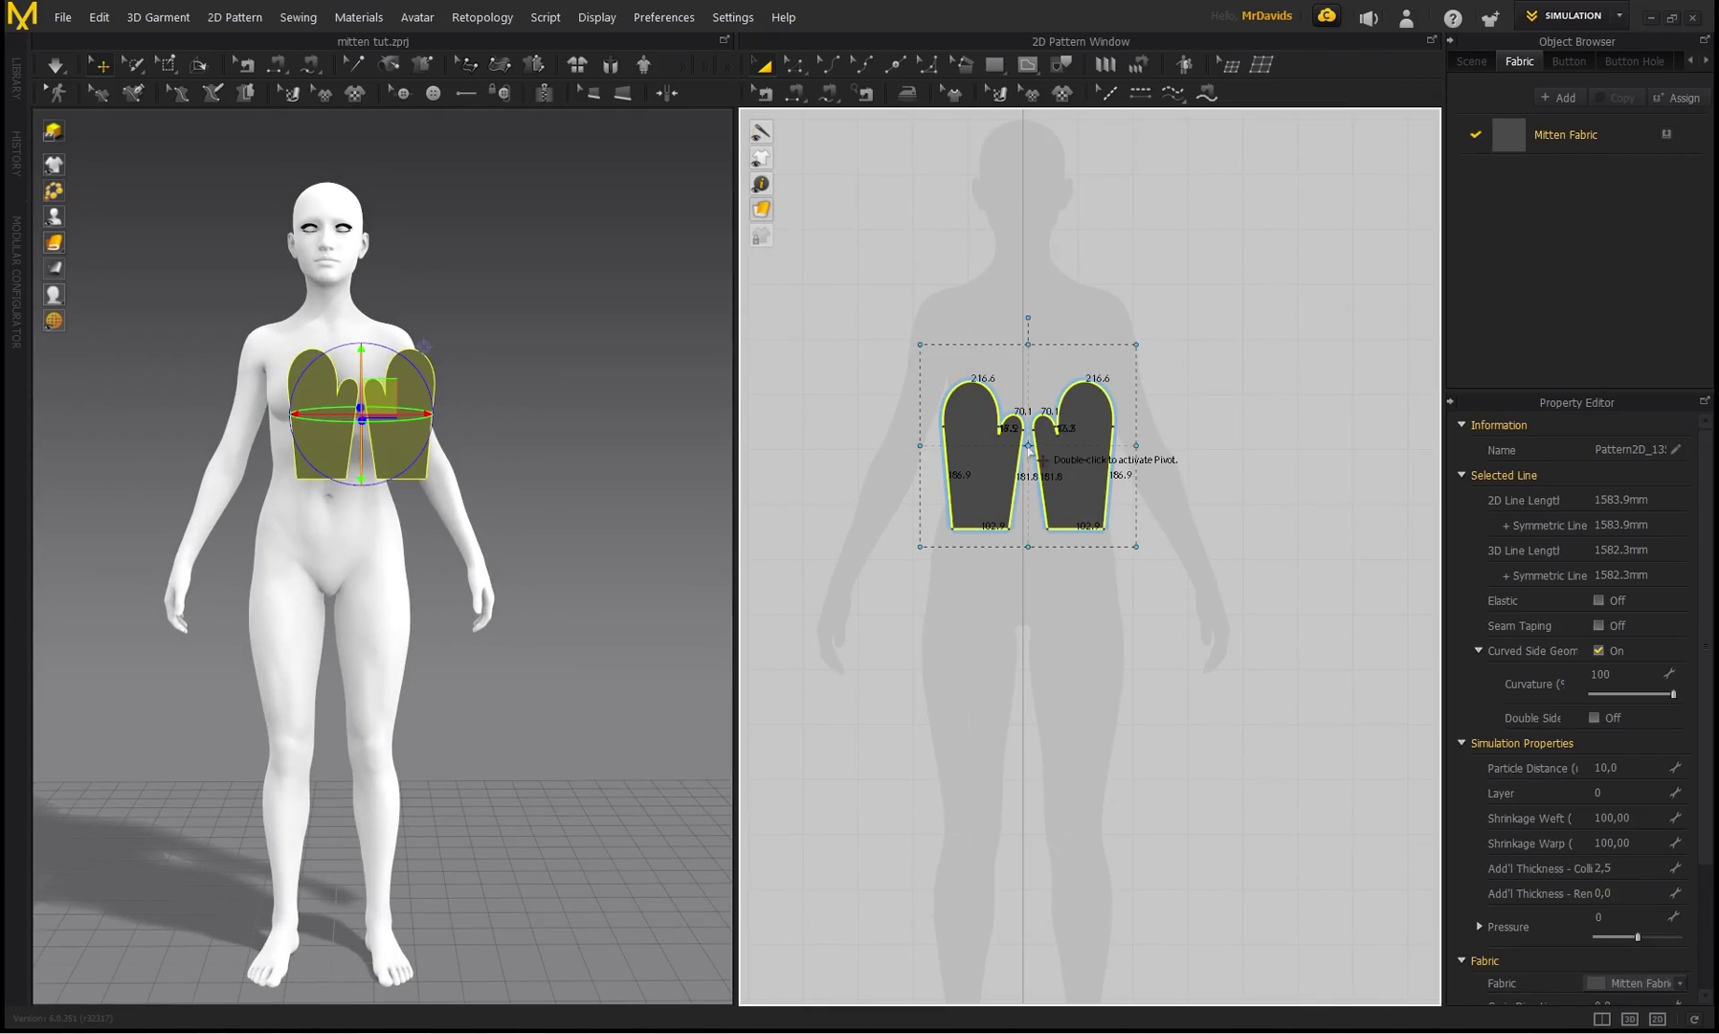
scroll(1029, 347, "up", 2)
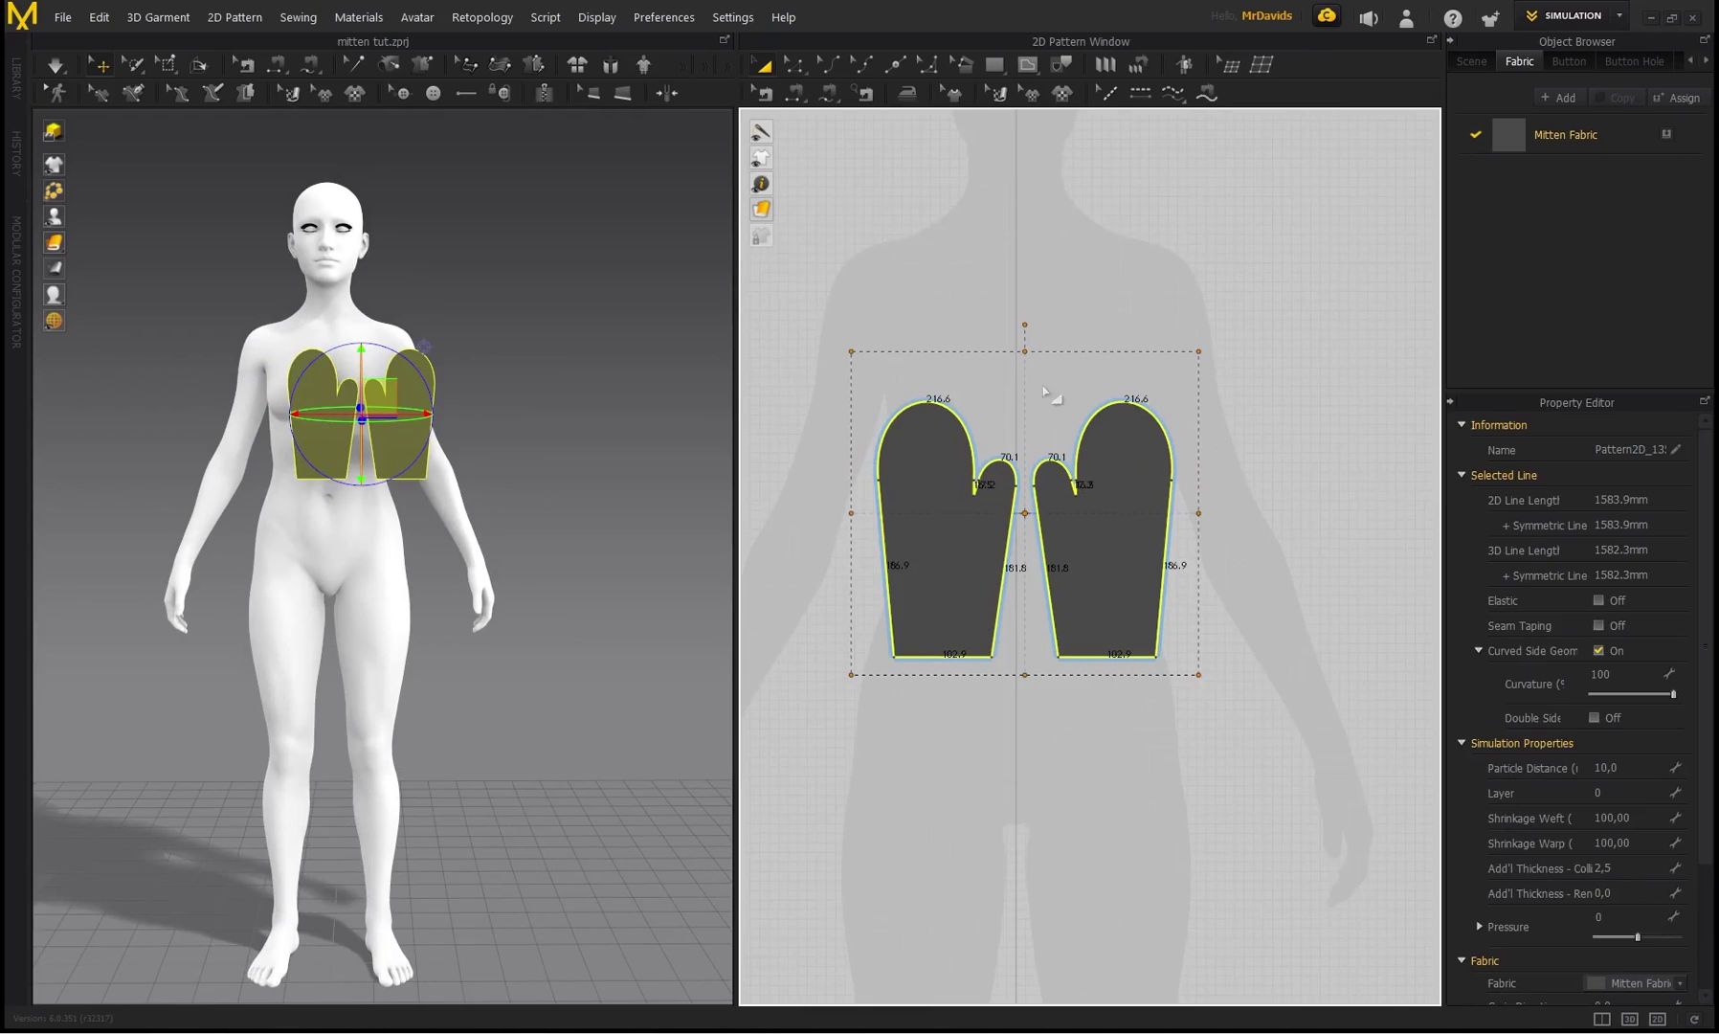
left_click_drag(1198, 676, 1168, 648)
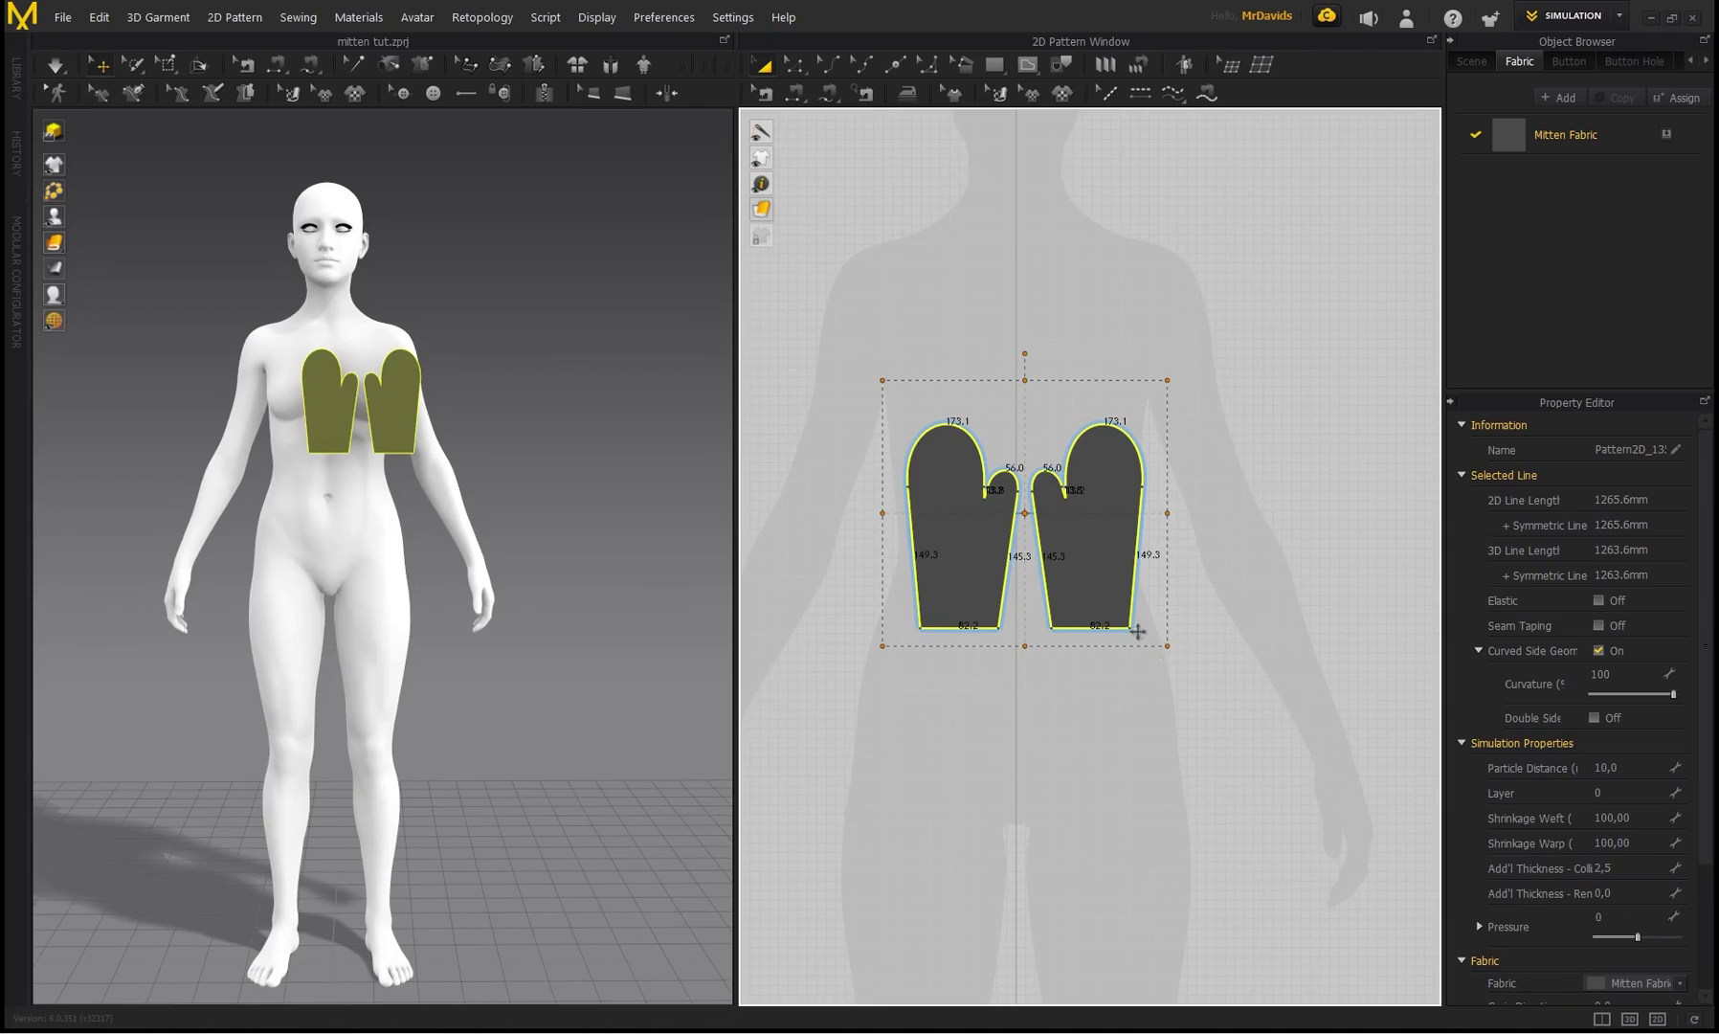
left_click_drag(1162, 651, 1183, 658)
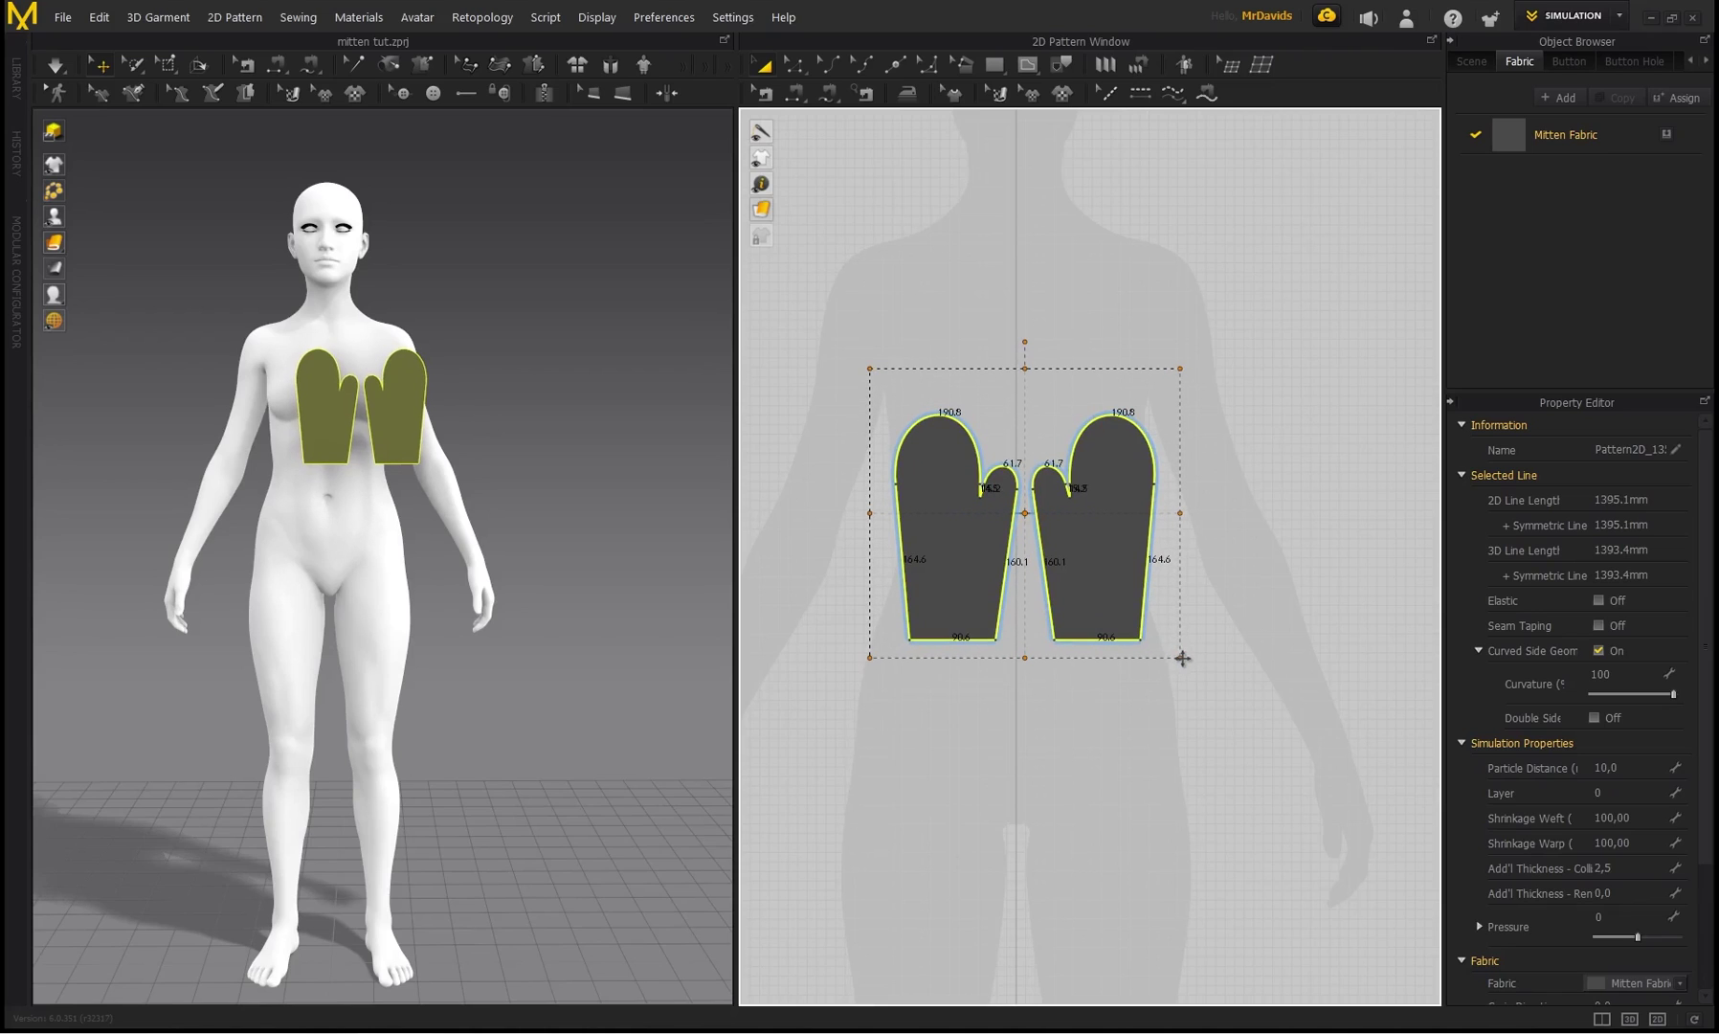
- Flip the original mitten piece fingers-down in 3D, move it beside the avatar's left hand and rotate it around the vertical axis
scroll(421, 441, "up", 3)
right_click_drag(421, 486, 371, 496)
right_click_drag(558, 622, 413, 526)
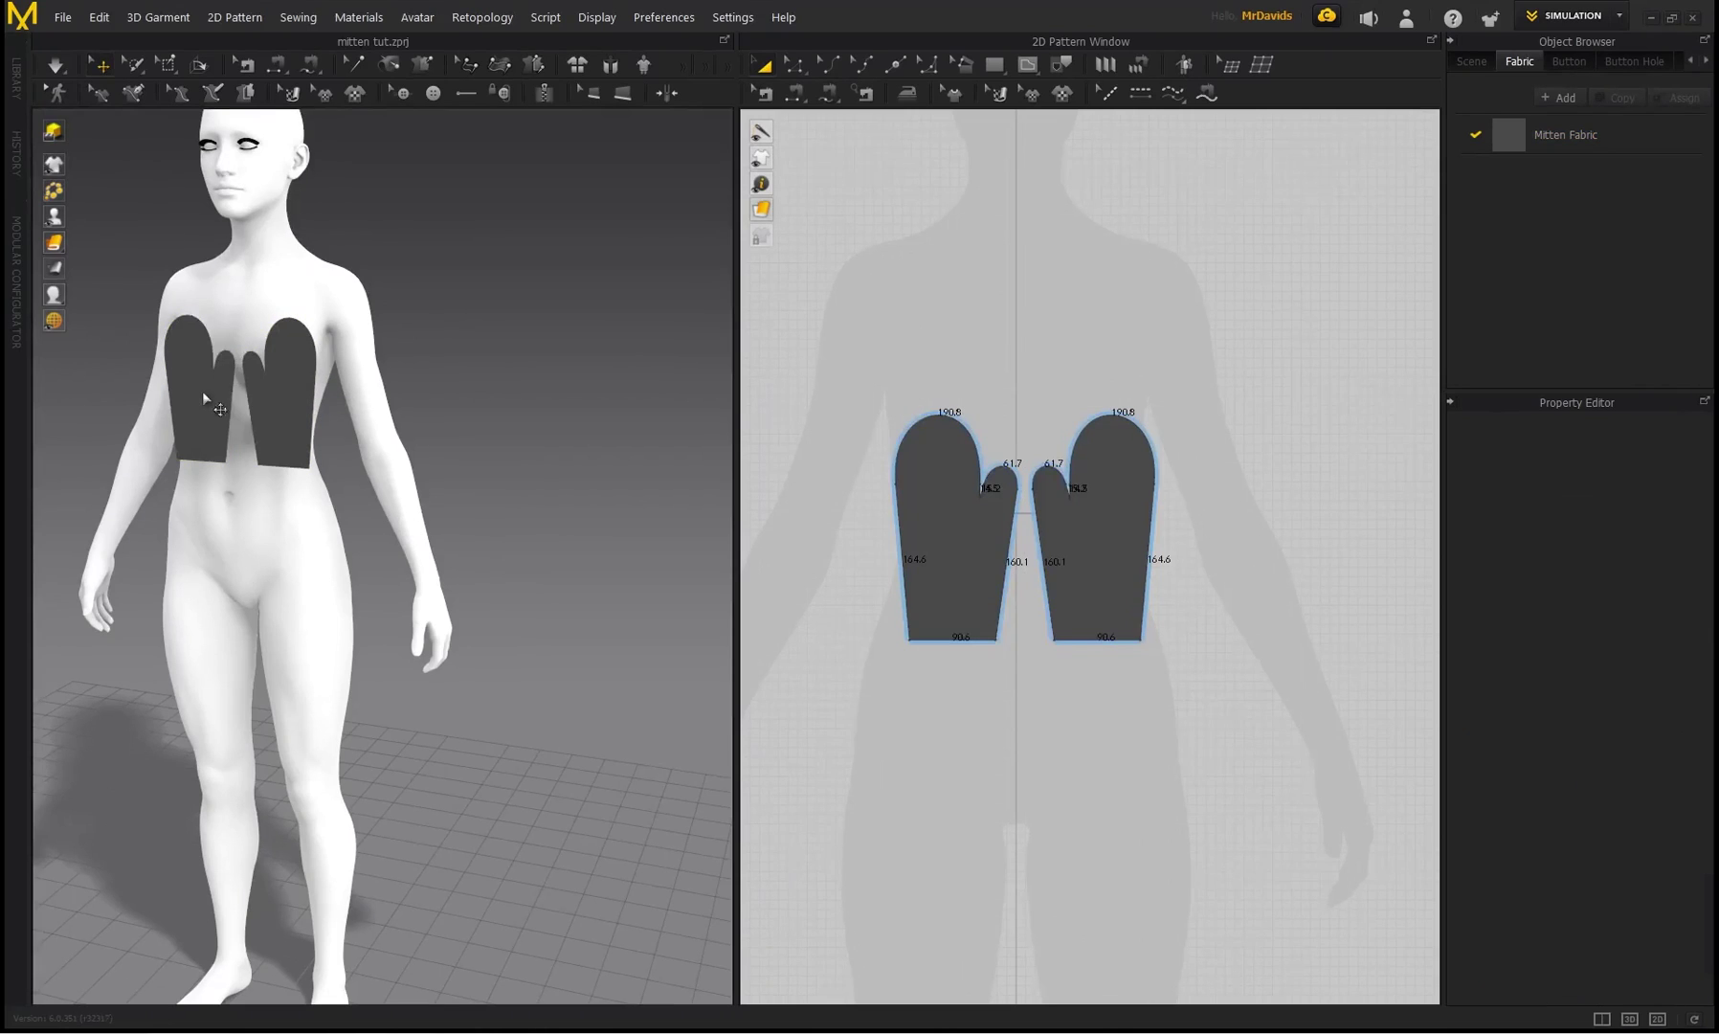
left_click(204, 394)
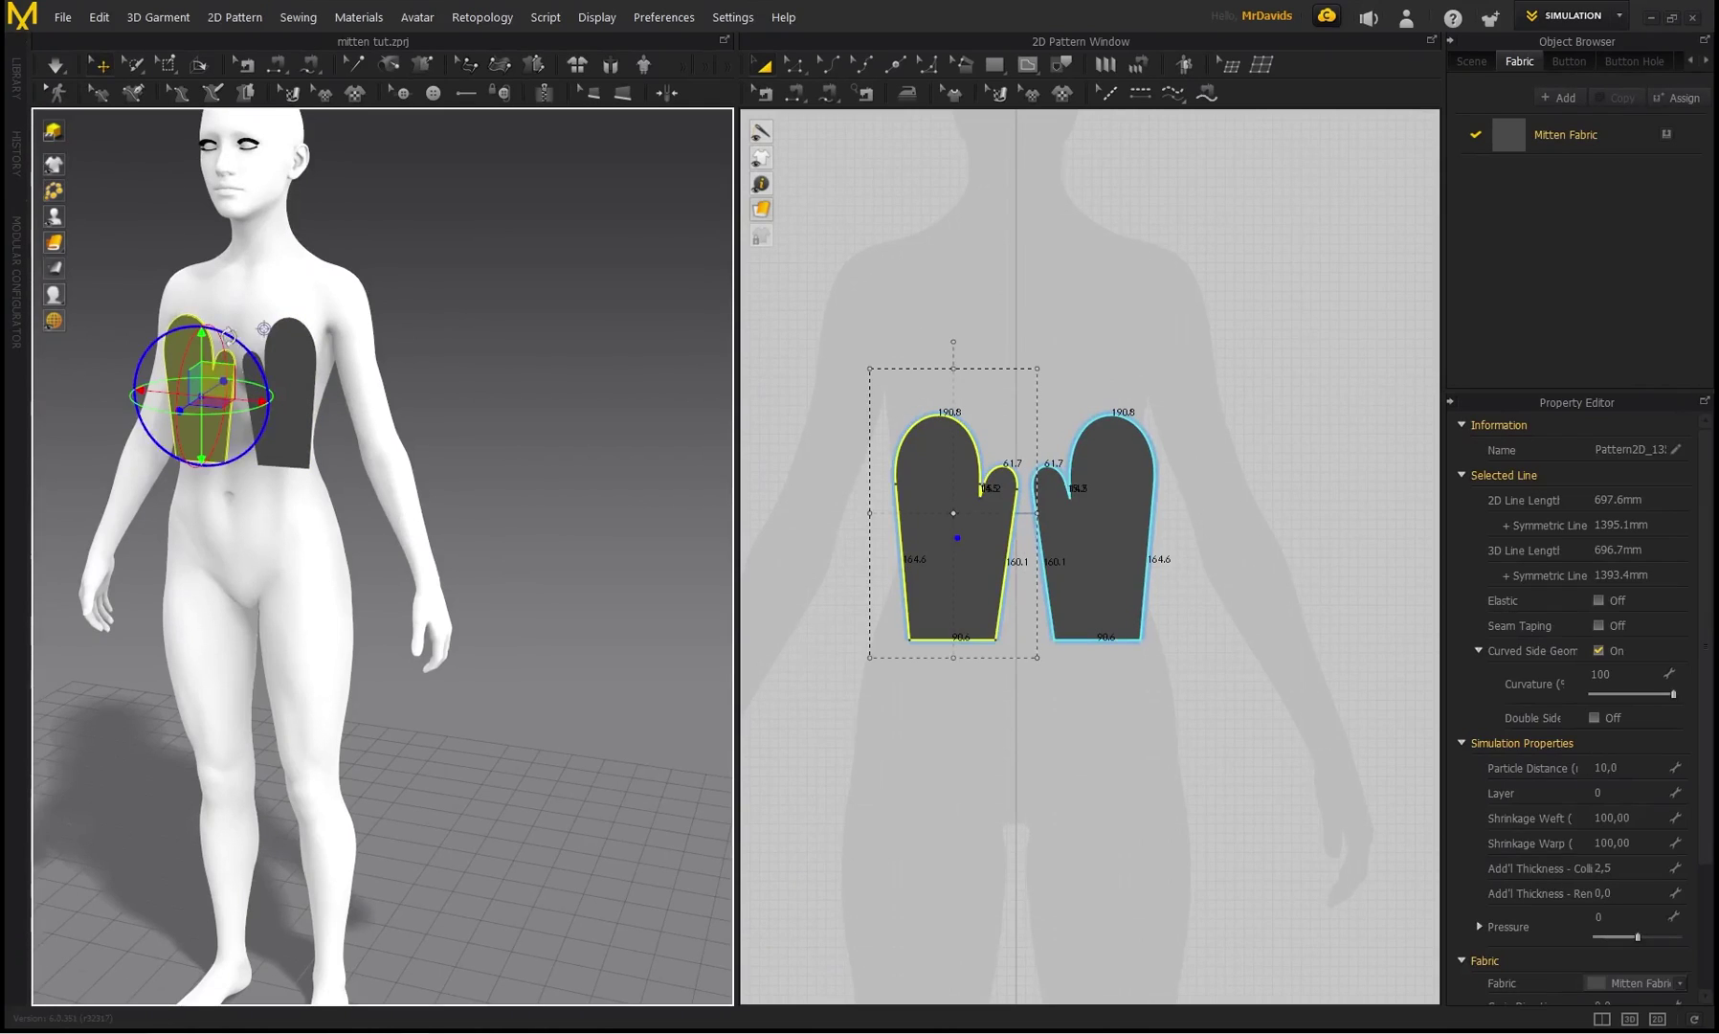
left_click_drag(251, 406, 319, 726)
left_click_drag(446, 598, 545, 563)
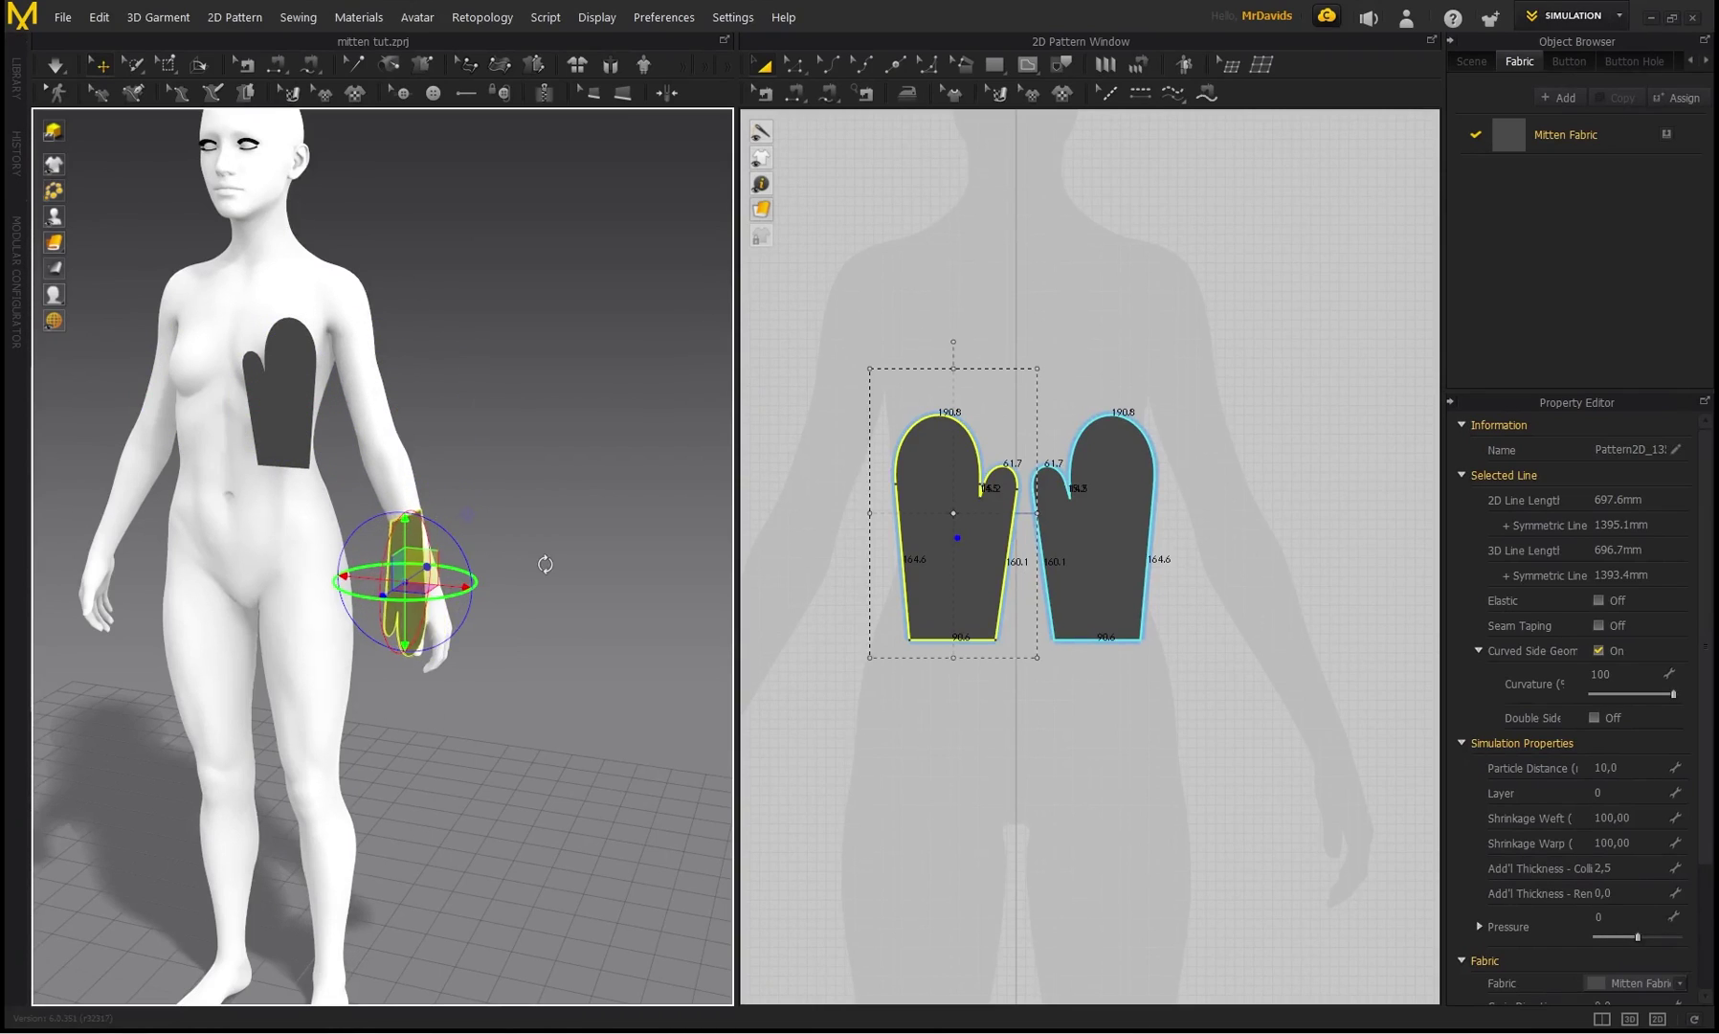
- Reposition the original mitten piece at the outer side of the avatar's left hand and tilt it to follow the arm
scroll(391, 563, "down", 4)
right_click_drag(376, 576, 442, 548)
left_click(387, 507)
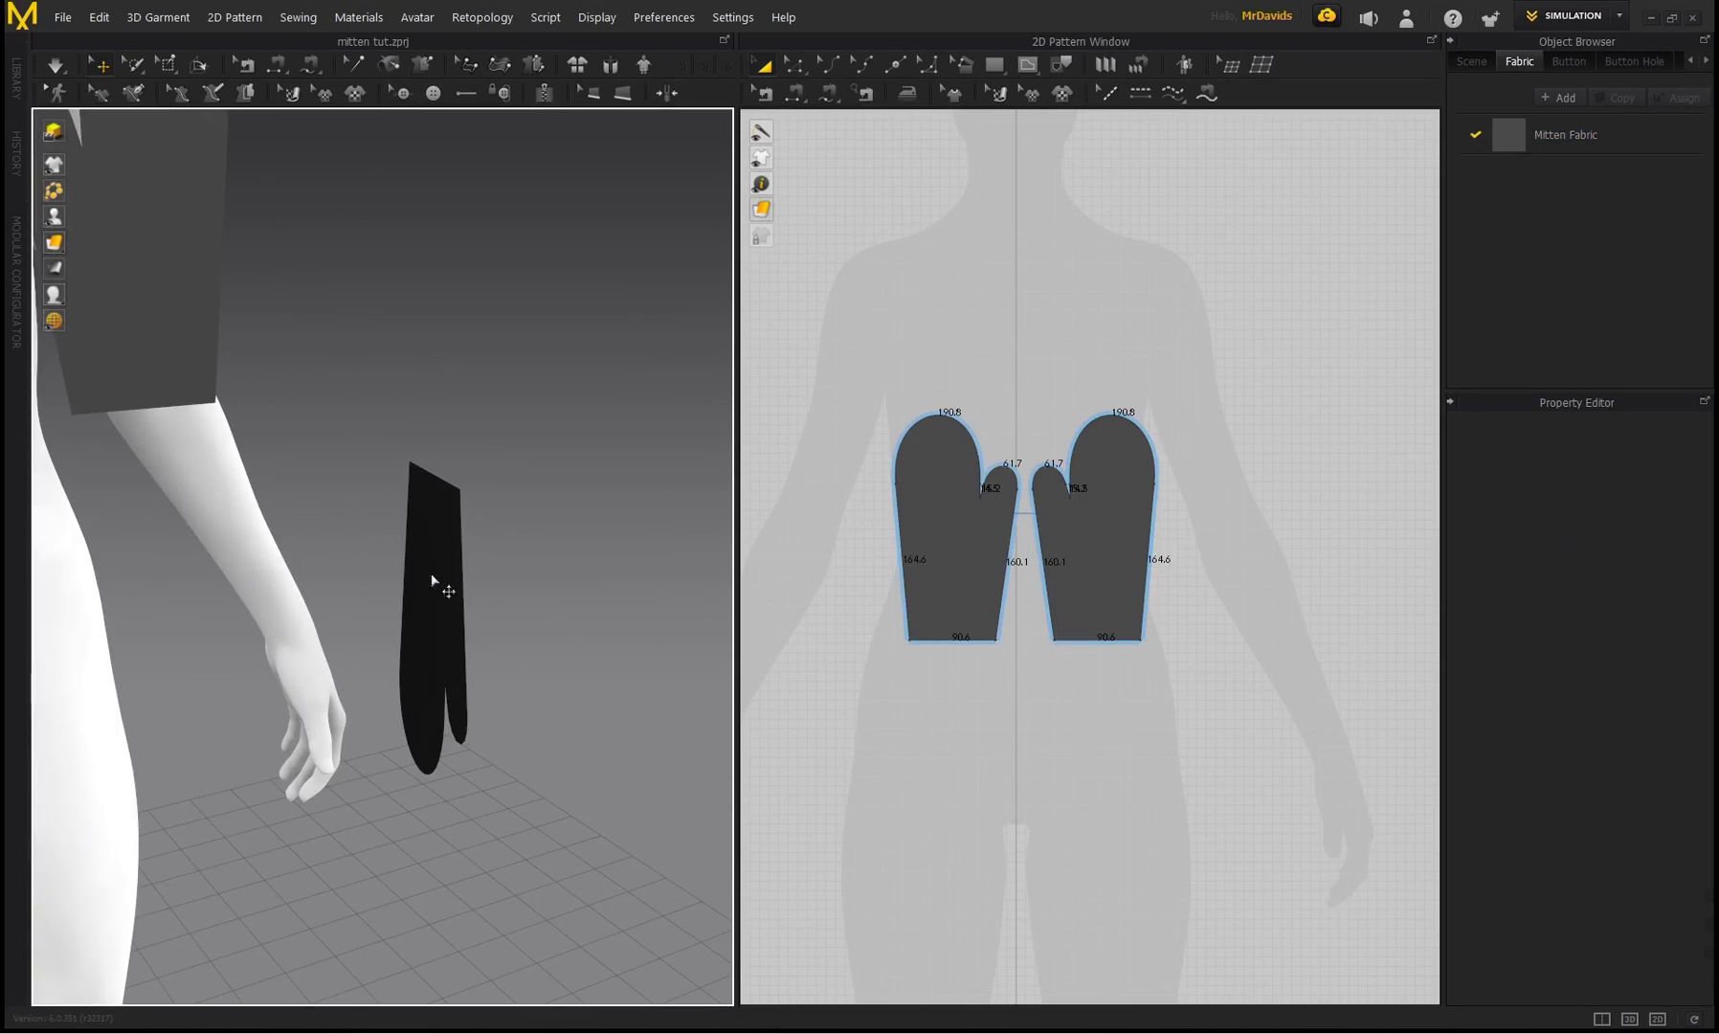
left_click(446, 589)
right_click_drag(470, 600, 376, 413)
left_click_drag(426, 505, 426, 596)
right_click_drag(478, 596, 376, 520)
left_click_drag(483, 616, 501, 673)
right_click_drag(386, 504, 532, 501)
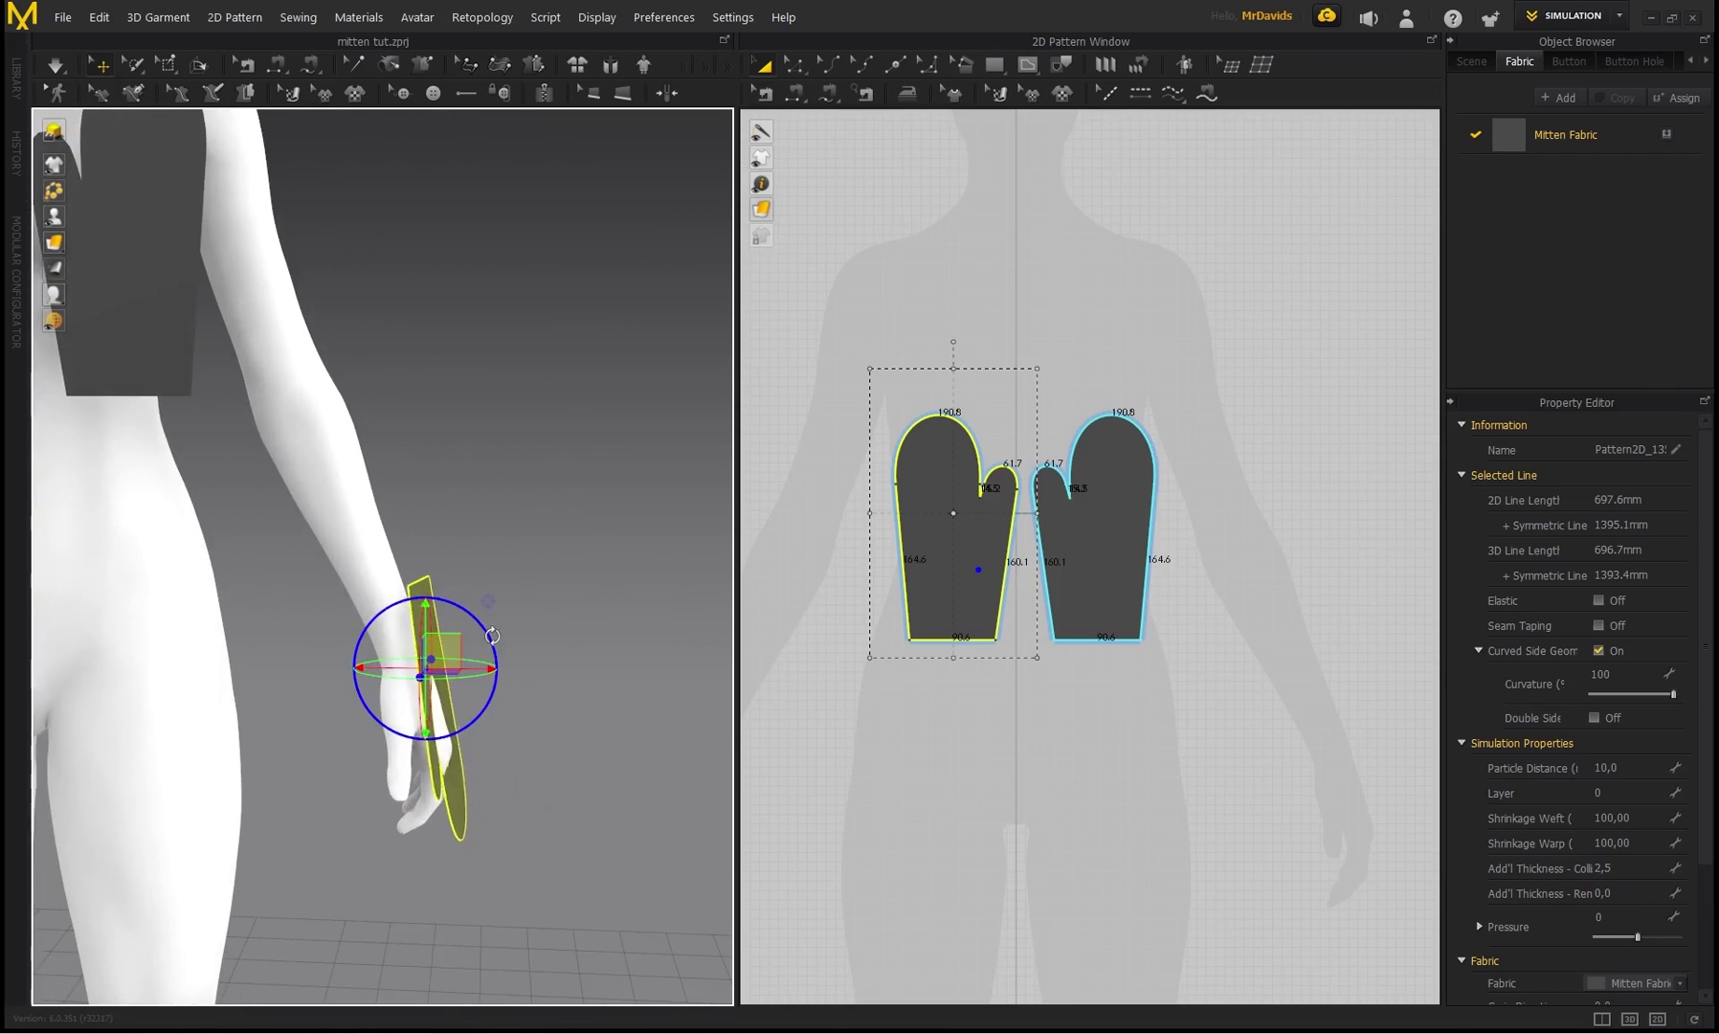
- Shift the original mitten piece slightly outward from the hand and lower it so its cuff sits at the wrist
left_click_drag(476, 669, 502, 670)
middle_click_drag(347, 527, 418, 473)
right_click_drag(419, 473, 478, 483)
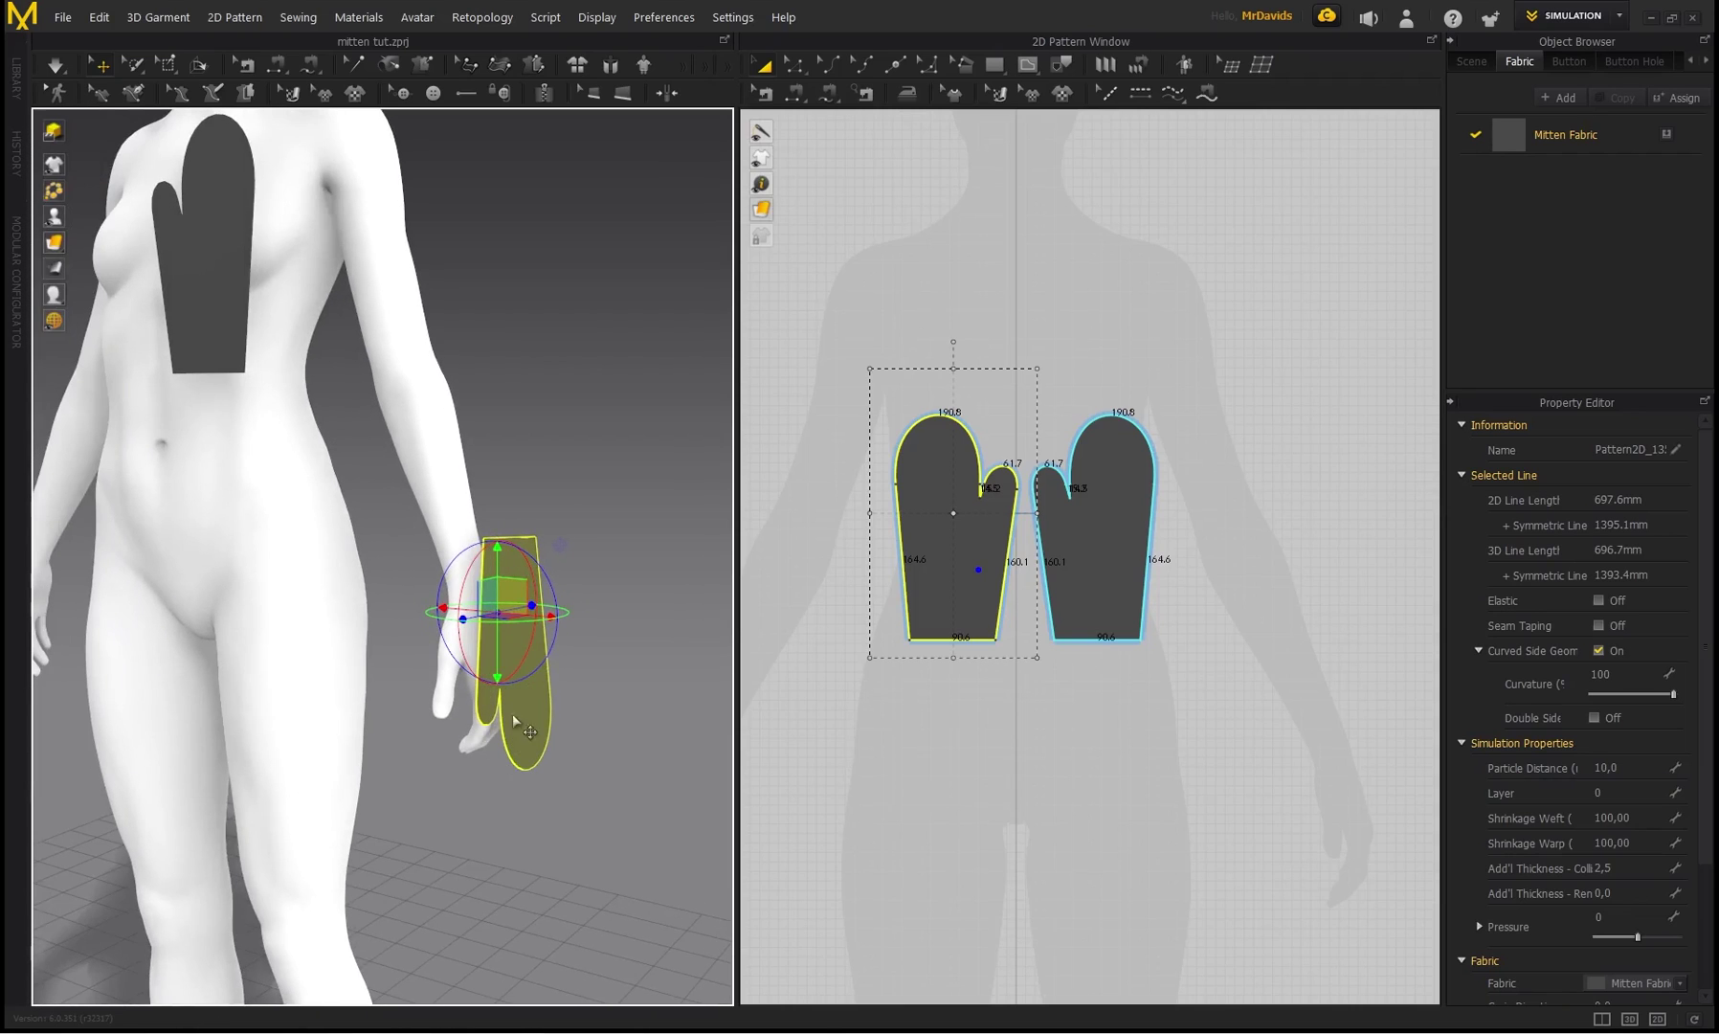
right_click_drag(364, 464, 445, 462)
right_click_drag(513, 527, 486, 570)
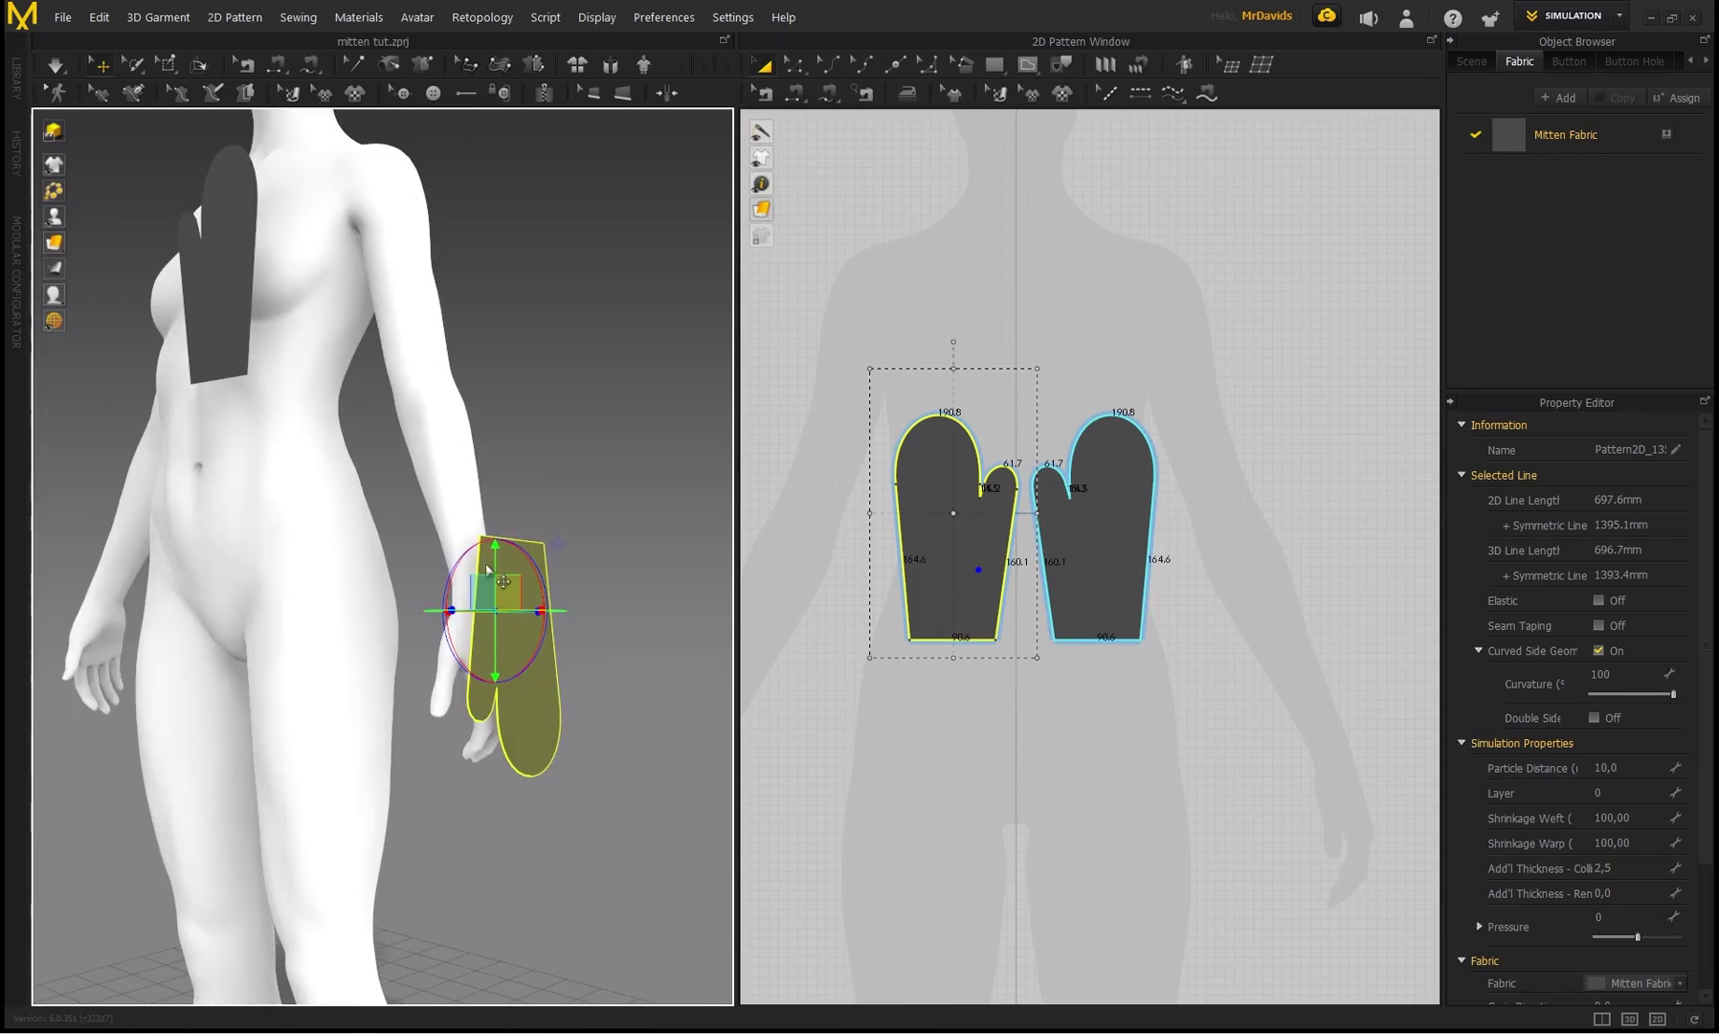
left_click_drag(494, 560, 494, 583)
right_click_drag(467, 536, 388, 518)
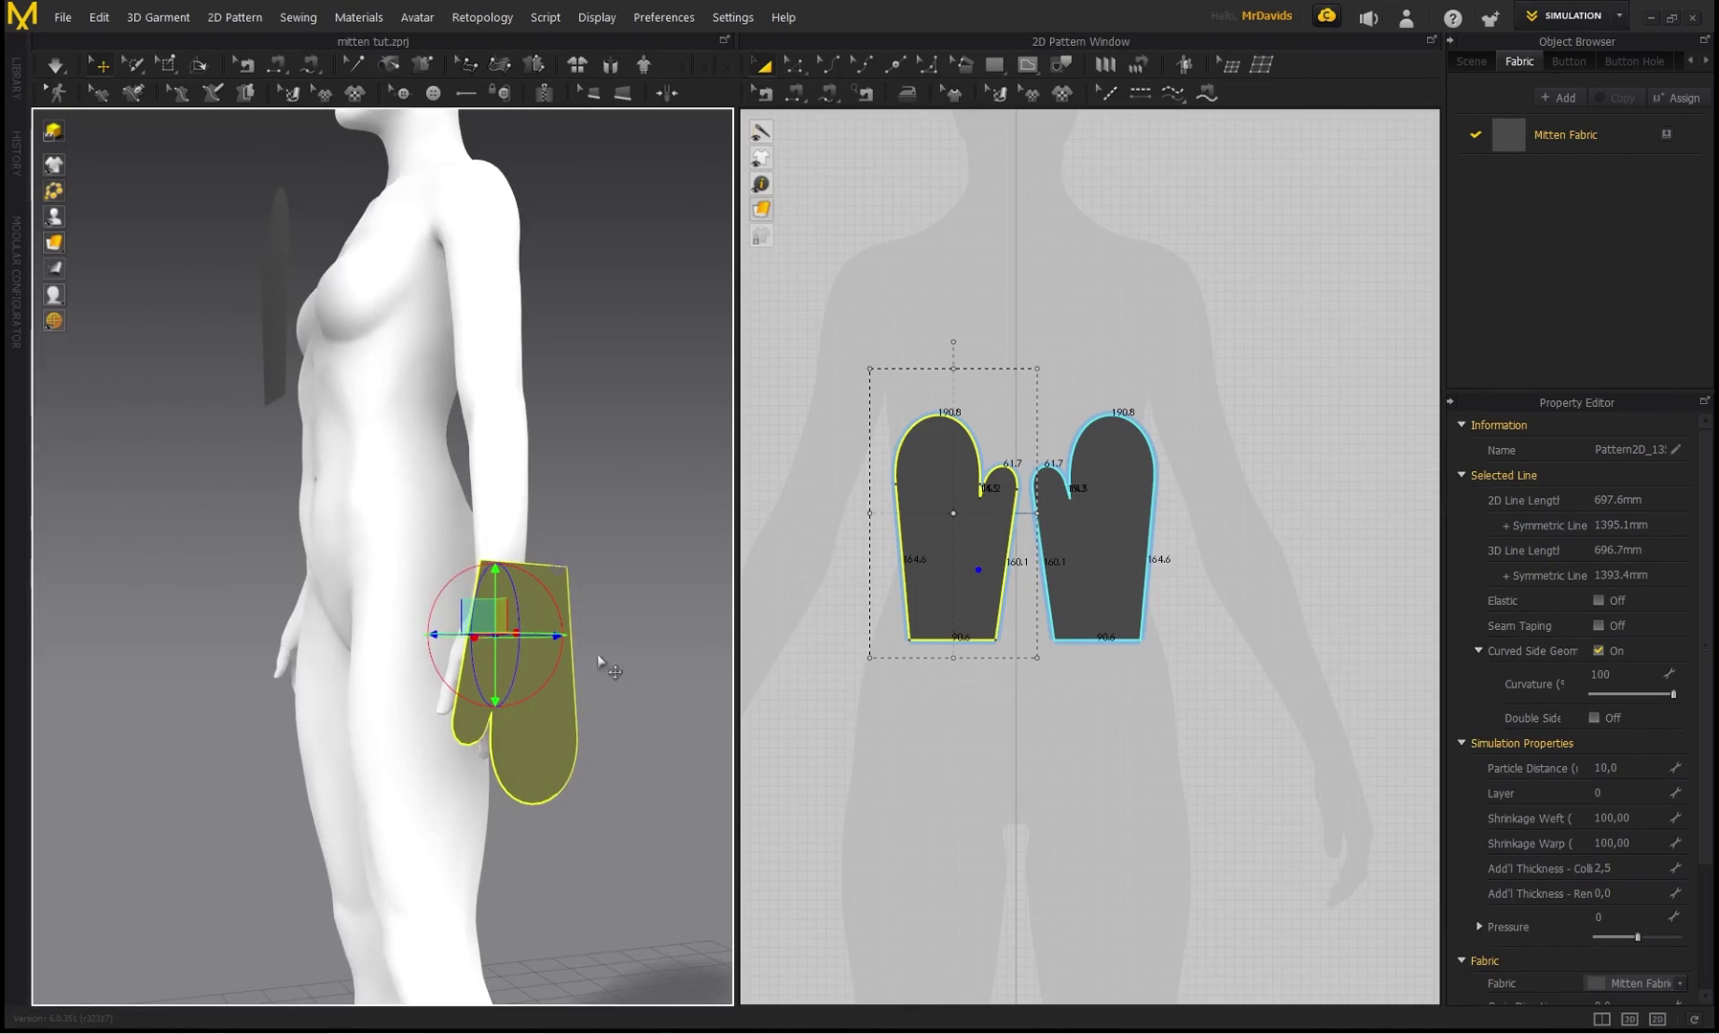
- Lower the mirrored mitten piece from the avatar's chest to hip height in 3D
right_click_drag(229, 464, 353, 462)
scroll(353, 463, "up", 3)
left_click(325, 410)
right_click_drag(399, 549, 436, 551)
left_click(375, 375)
right_click_drag(413, 340, 375, 339)
left_click_drag(375, 340, 375, 629)
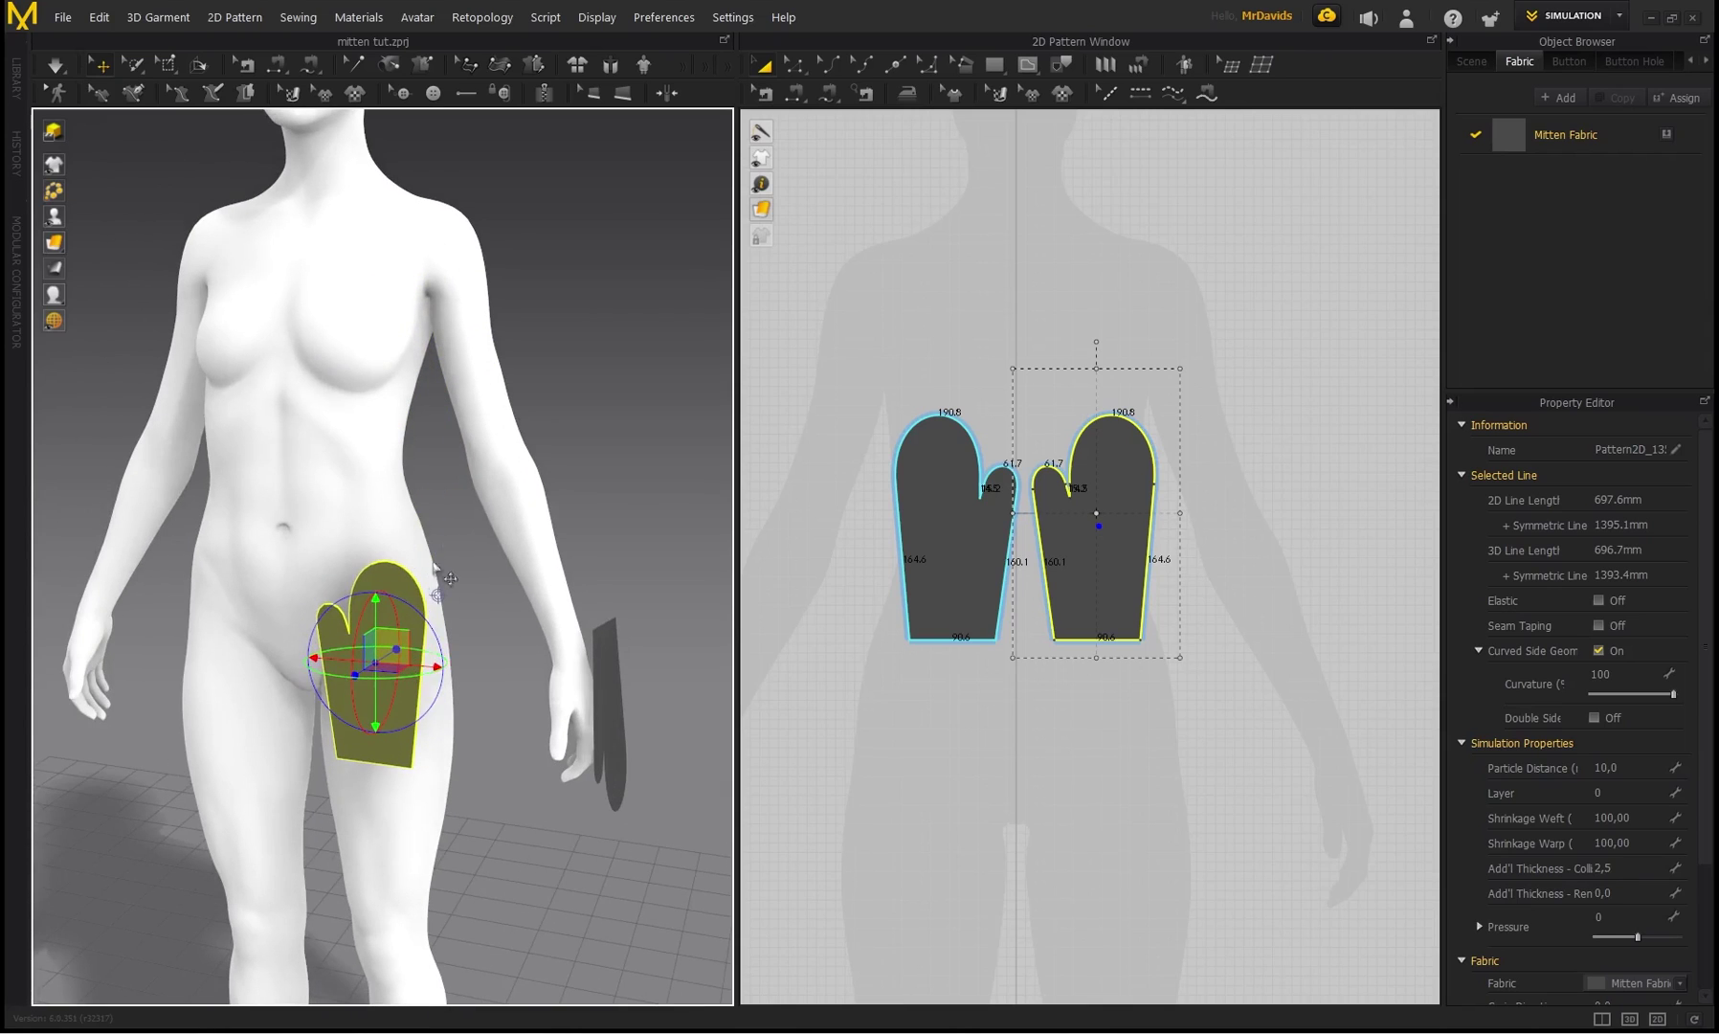
- Flip the mirrored mitten piece fingers-down and rotate it sideways so it faces the original piece
middle_click_drag(434, 565, 434, 483)
scroll(434, 483, "up", 1)
left_click_drag(367, 556, 349, 659)
middle_click_drag(428, 653, 388, 649)
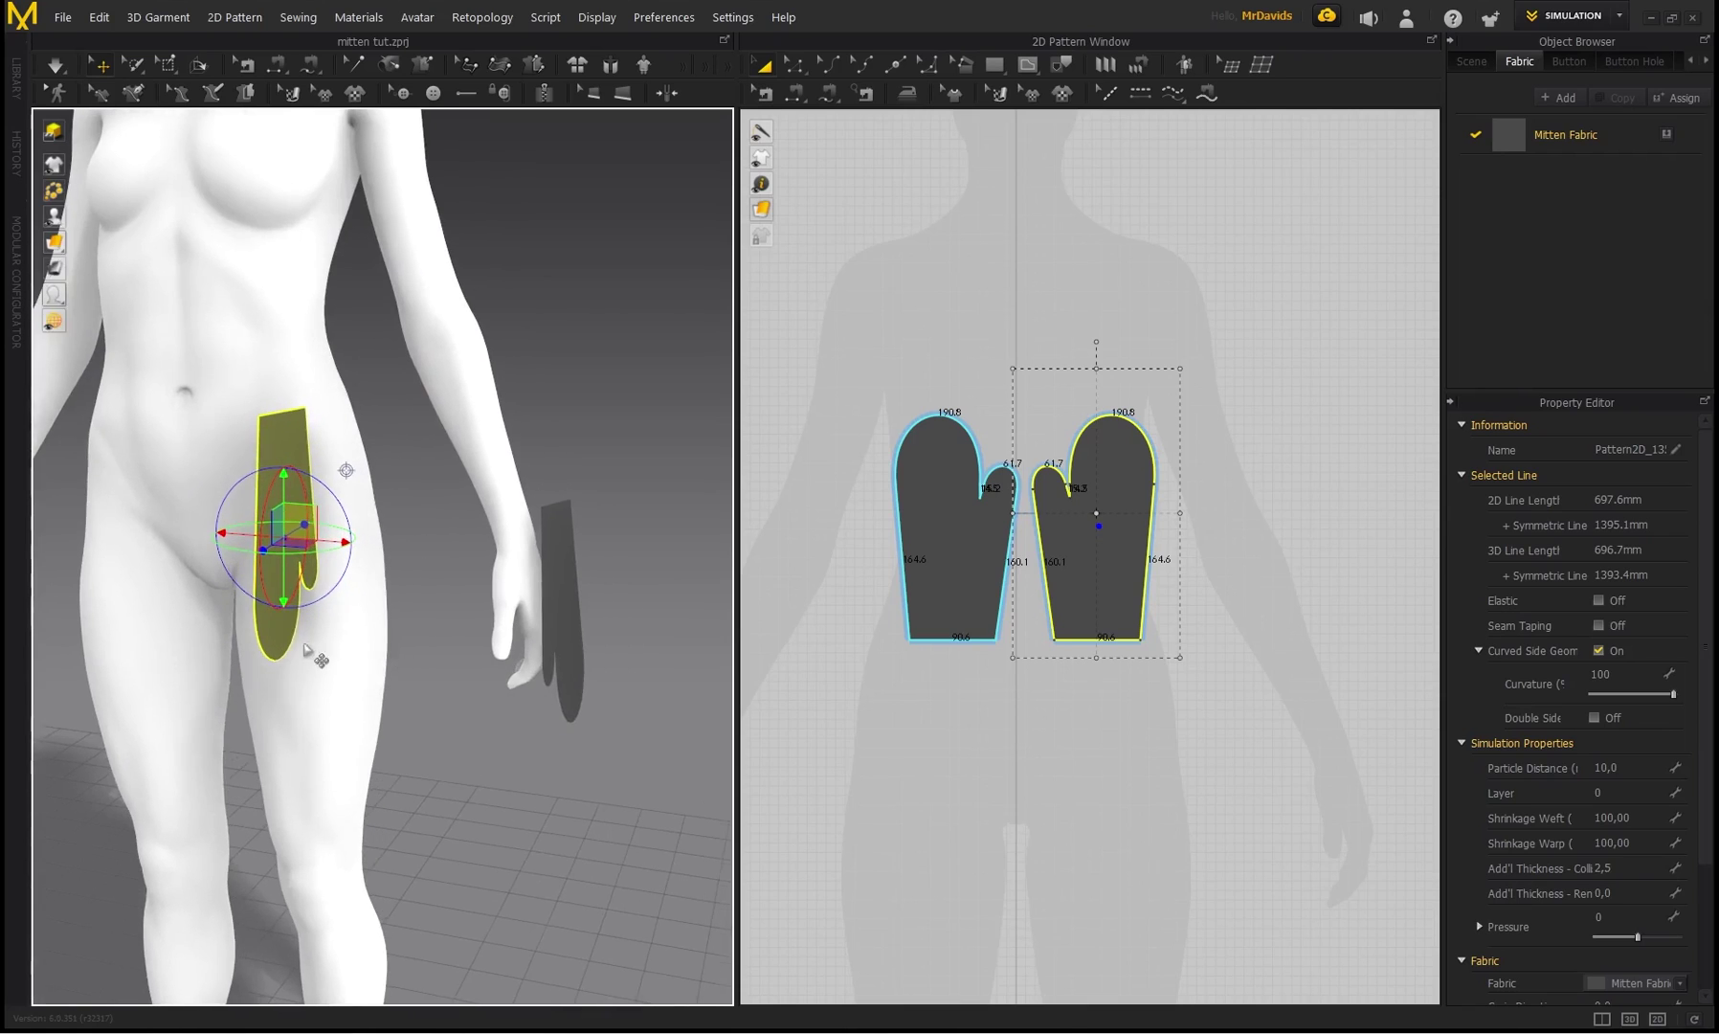
right_click_drag(304, 650, 258, 647)
left_click_drag(301, 551, 522, 482)
right_click_drag(239, 488, 292, 483)
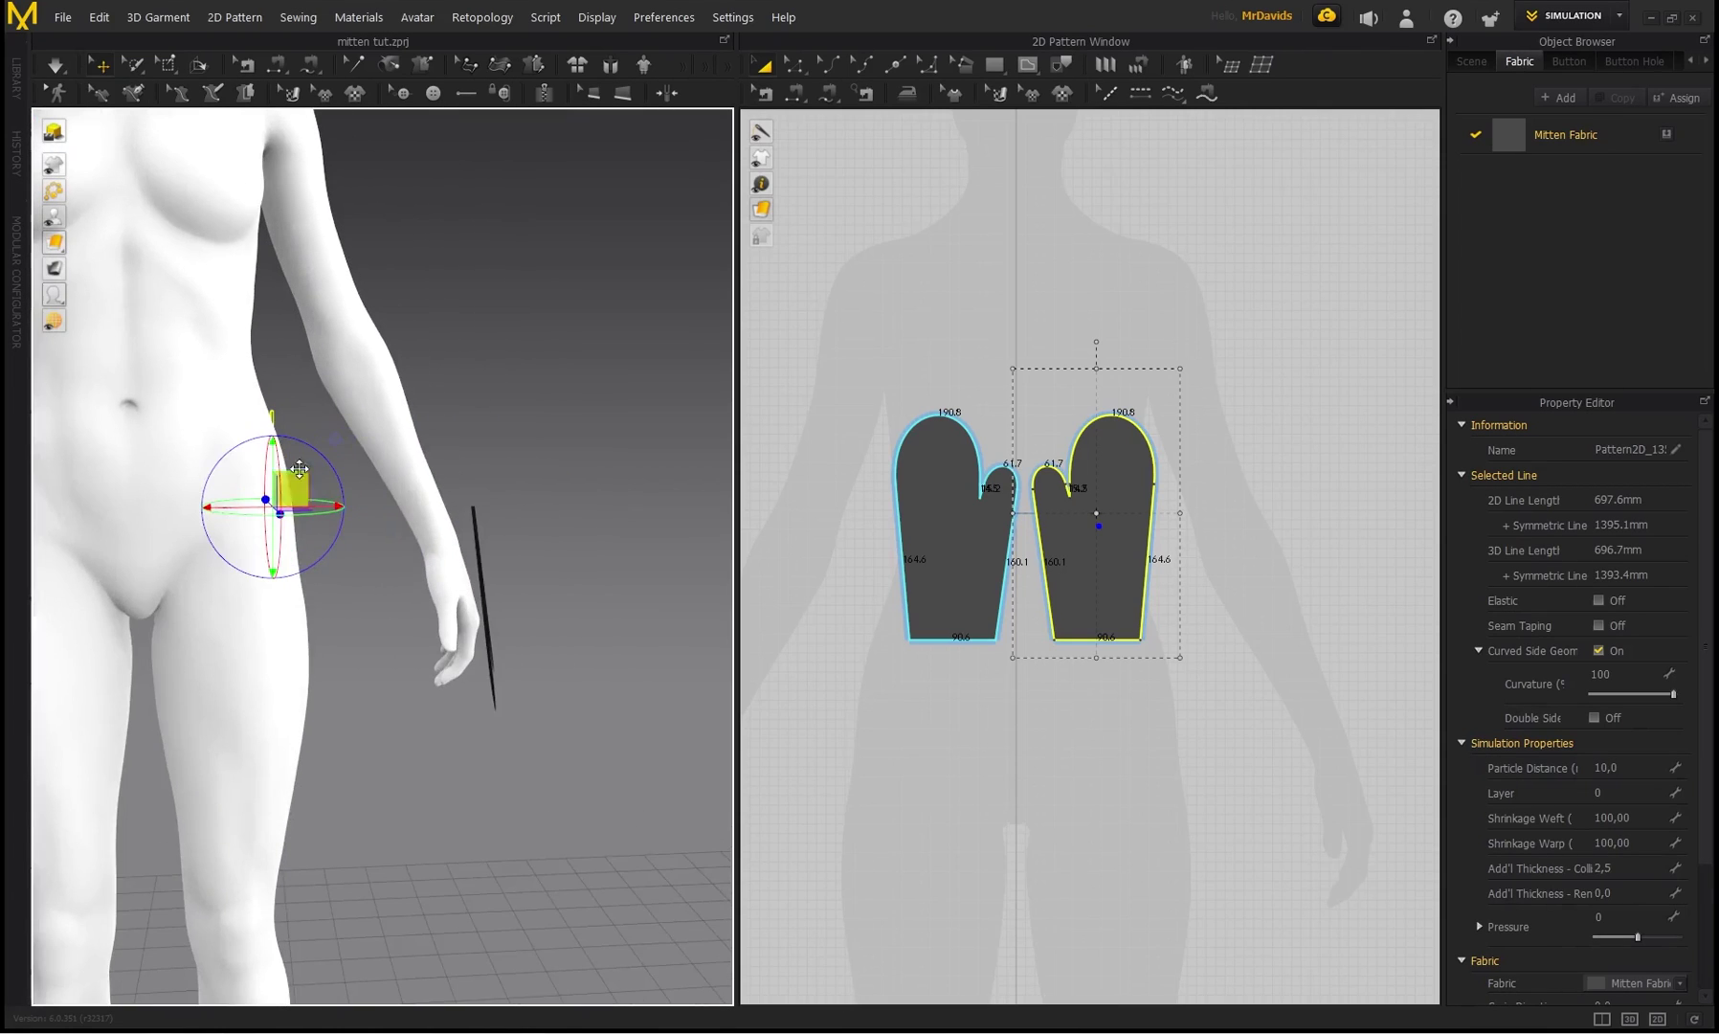
- Move the mirrored mitten piece to the inner side of the avatar's left hand and lower it to wrist level
left_click_drag(337, 508, 440, 506)
right_click_drag(373, 492, 421, 517)
left_click_drag(387, 515, 425, 562)
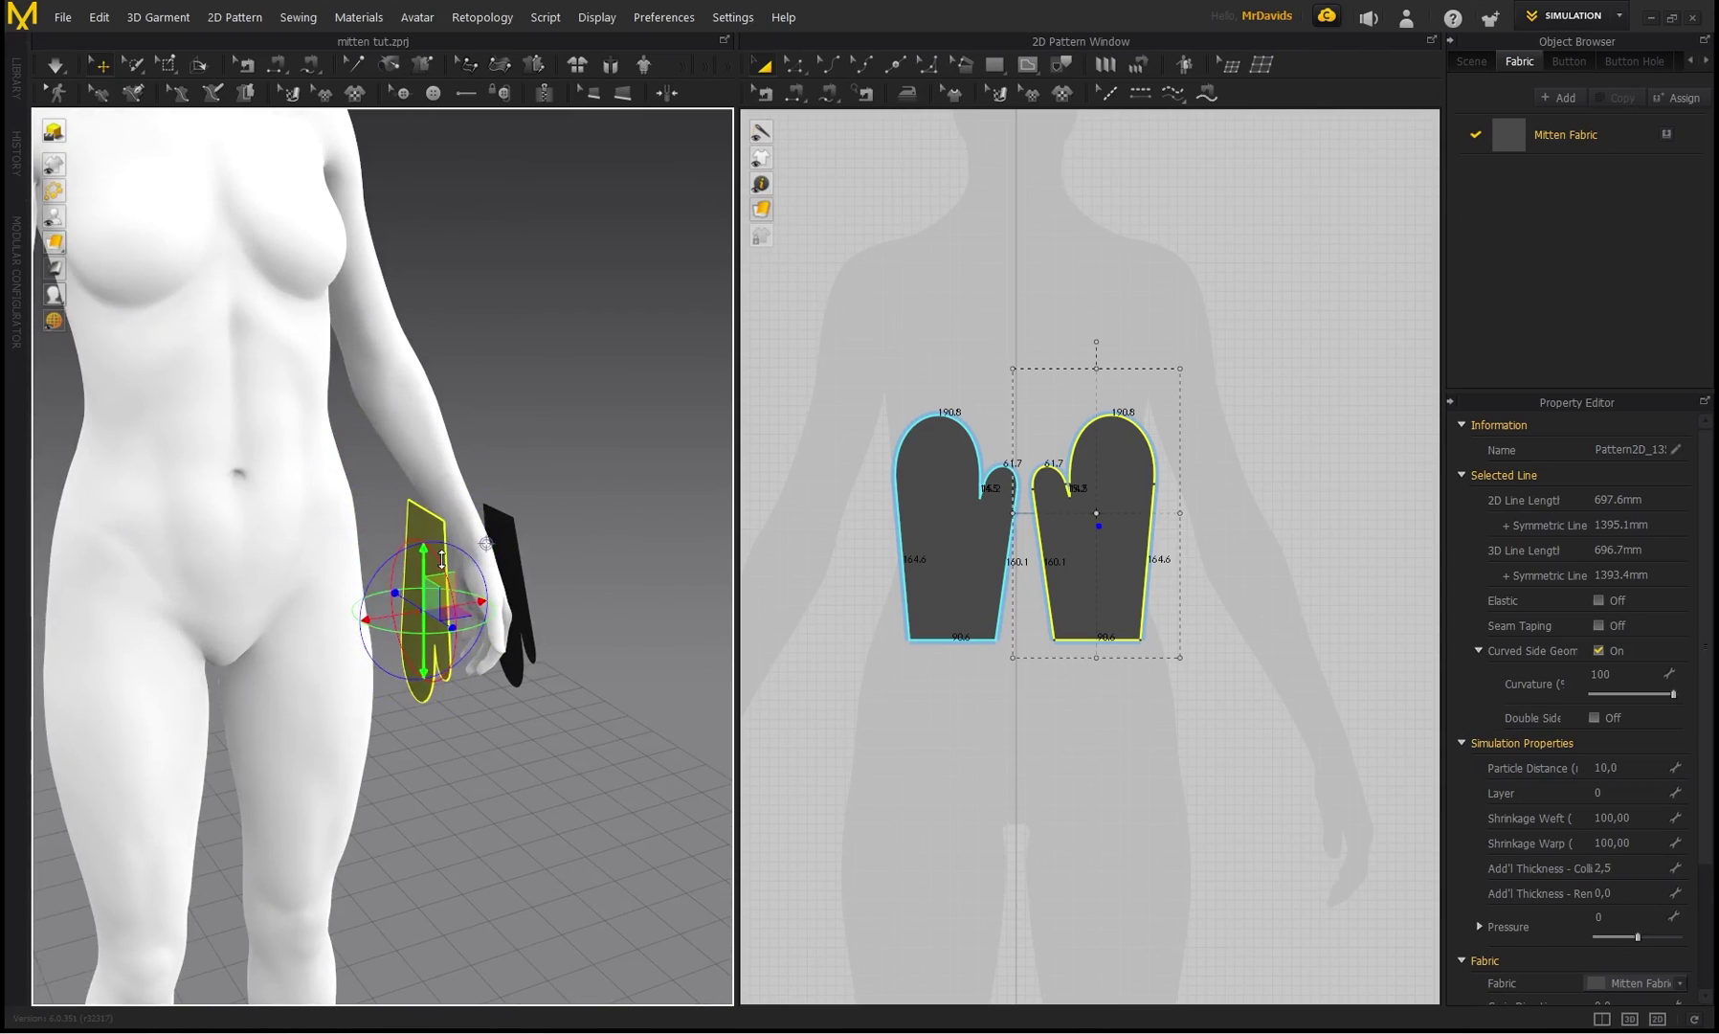
- Fine-tune the mirrored mitten piece's position and tilt so it lies alongside the palm, opposite the original piece
scroll(425, 562, "up", 3)
left_click_drag(503, 647, 534, 642)
right_click_drag(511, 509, 402, 427)
left_click_drag(531, 698, 575, 698)
right_click_drag(539, 517, 483, 559)
left_click_drag(540, 661, 598, 668)
right_click_drag(498, 488, 613, 469)
left_click_drag(563, 653, 510, 614)
mouse_move(522, 517)
right_mouse_down()
mouse_move(469, 449)
mouse_move(537, 556)
right_mouse_up()
right_click_drag(533, 486, 544, 583)
mouse_move(545, 583)
left_mouse_down()
mouse_move(544, 642)
mouse_move(592, 642)
left_mouse_up()
right_click_drag(564, 536, 517, 476)
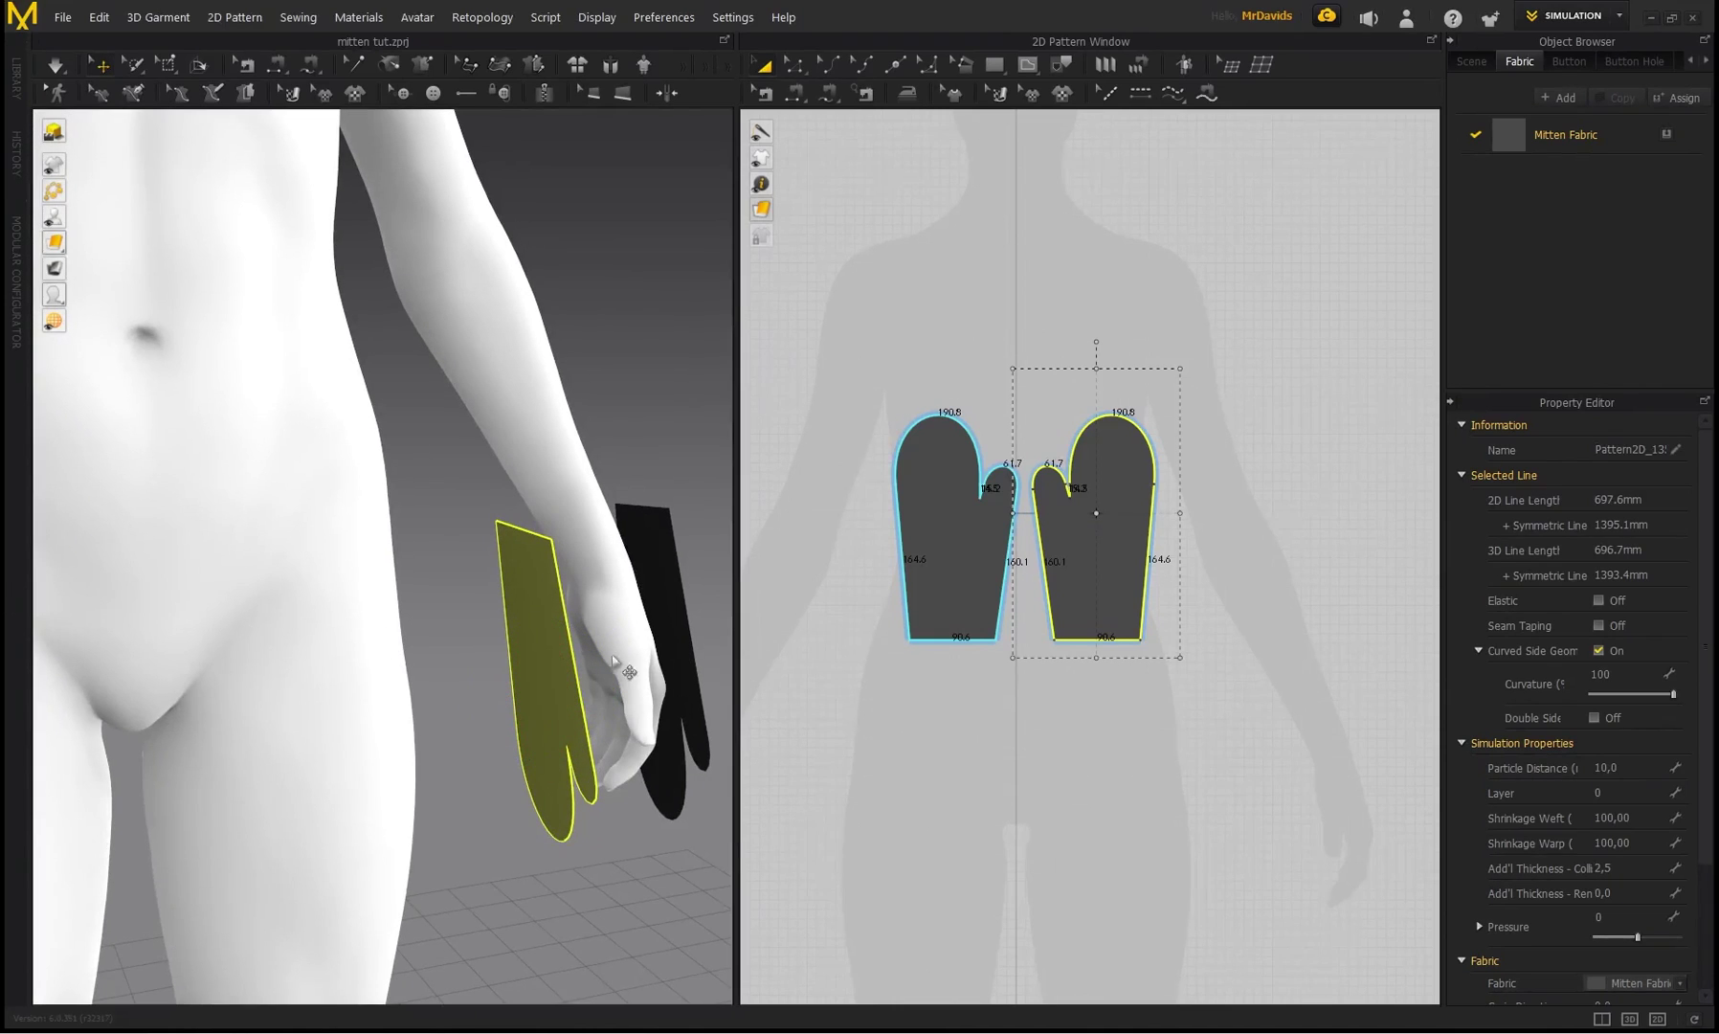
right_click_drag(612, 657, 513, 578)
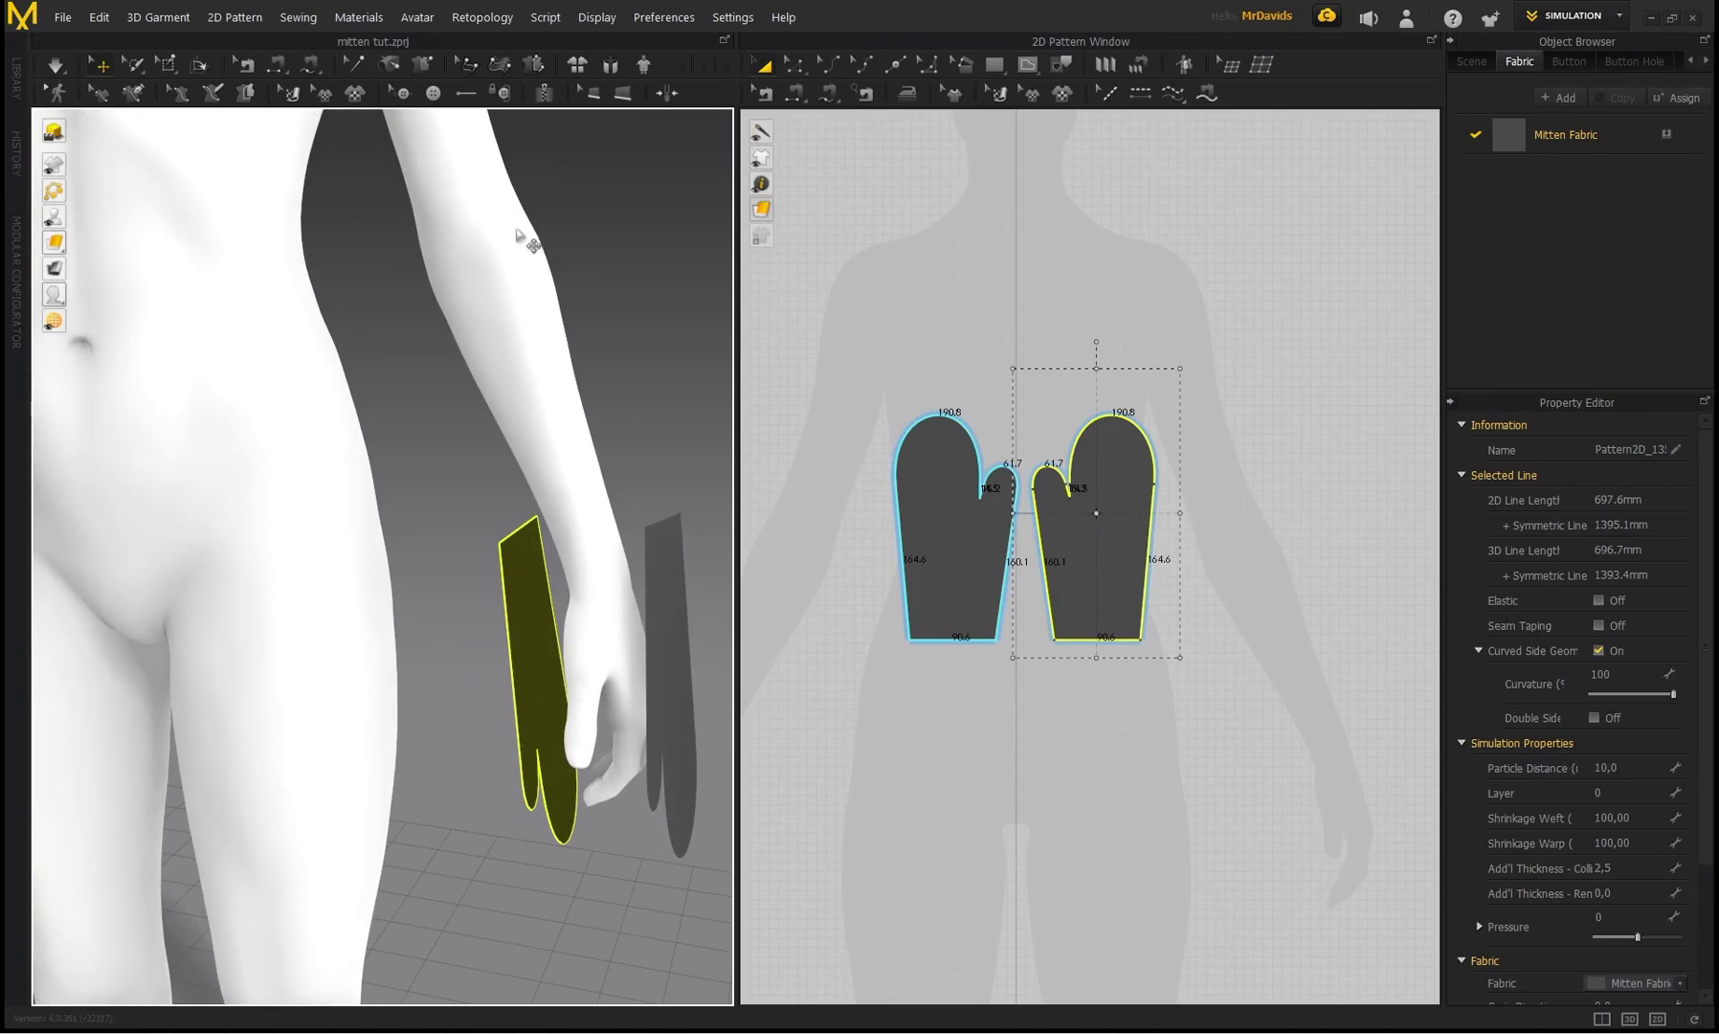
- Try sewing the straight outer sides of the two mitten pieces together with Segment Sewing
left_click(276, 64)
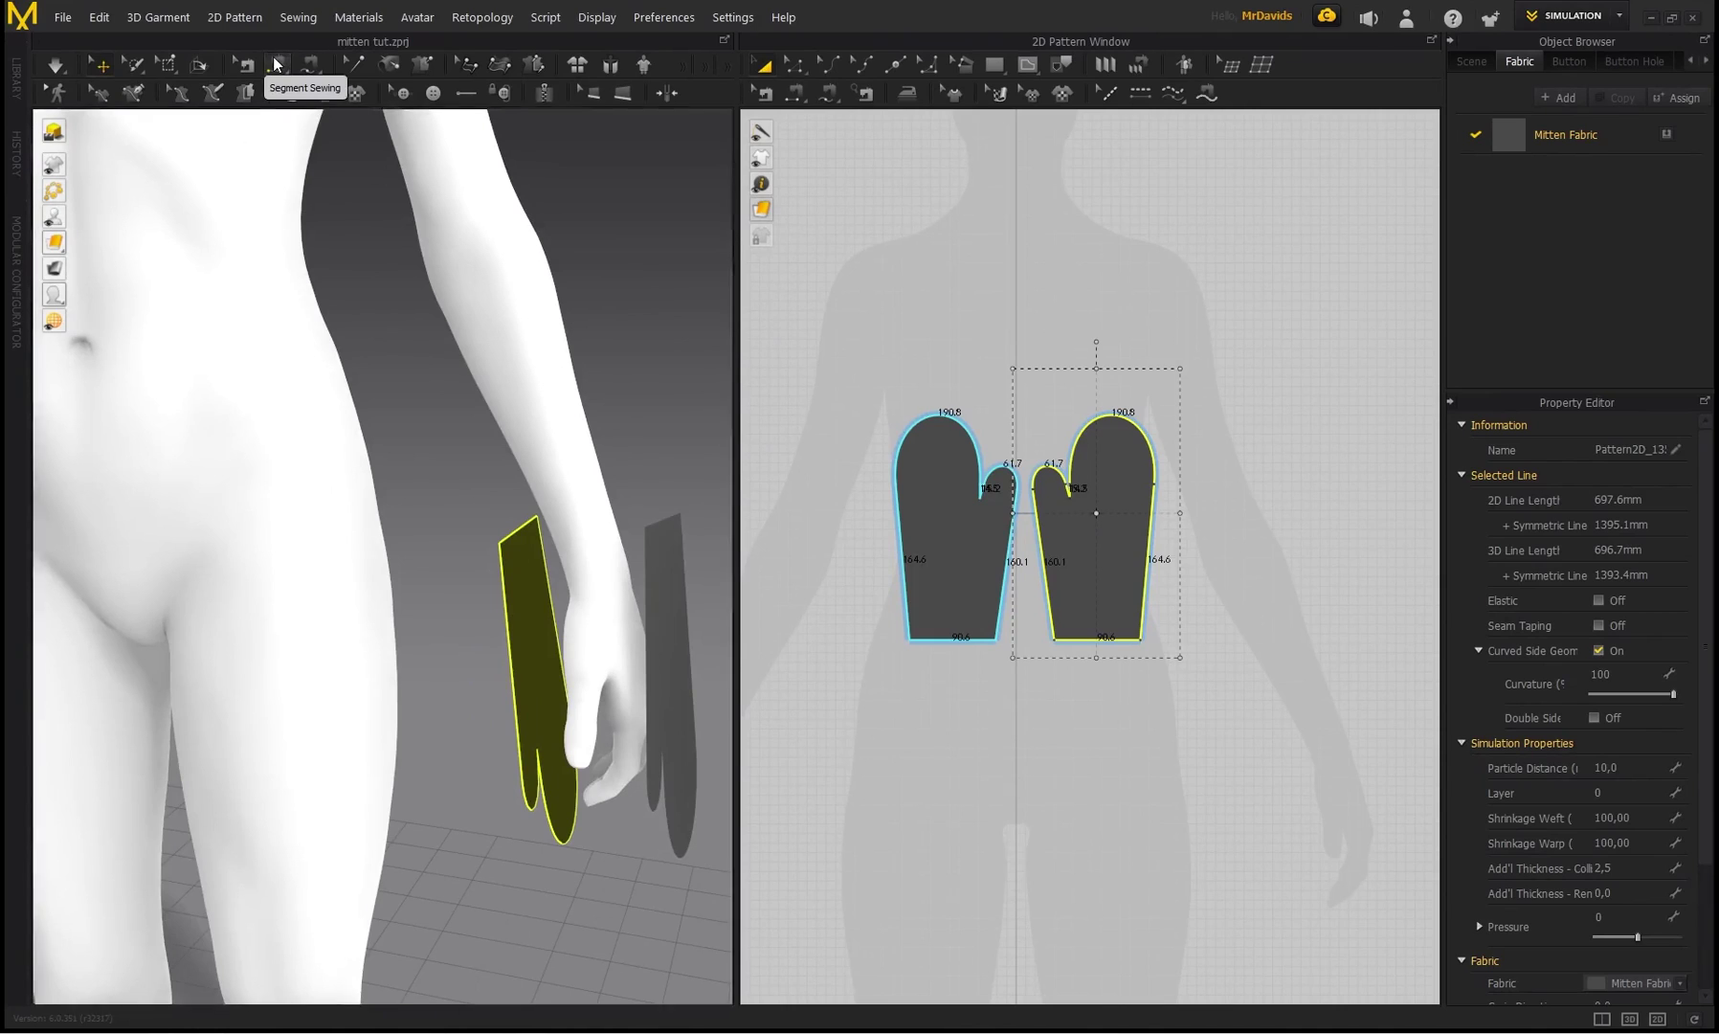
left_click(897, 517)
left_click(1150, 526)
mouse_move(574, 431)
right_mouse_down()
mouse_move(460, 407)
mouse_move(496, 479)
mouse_move(402, 488)
right_mouse_up()
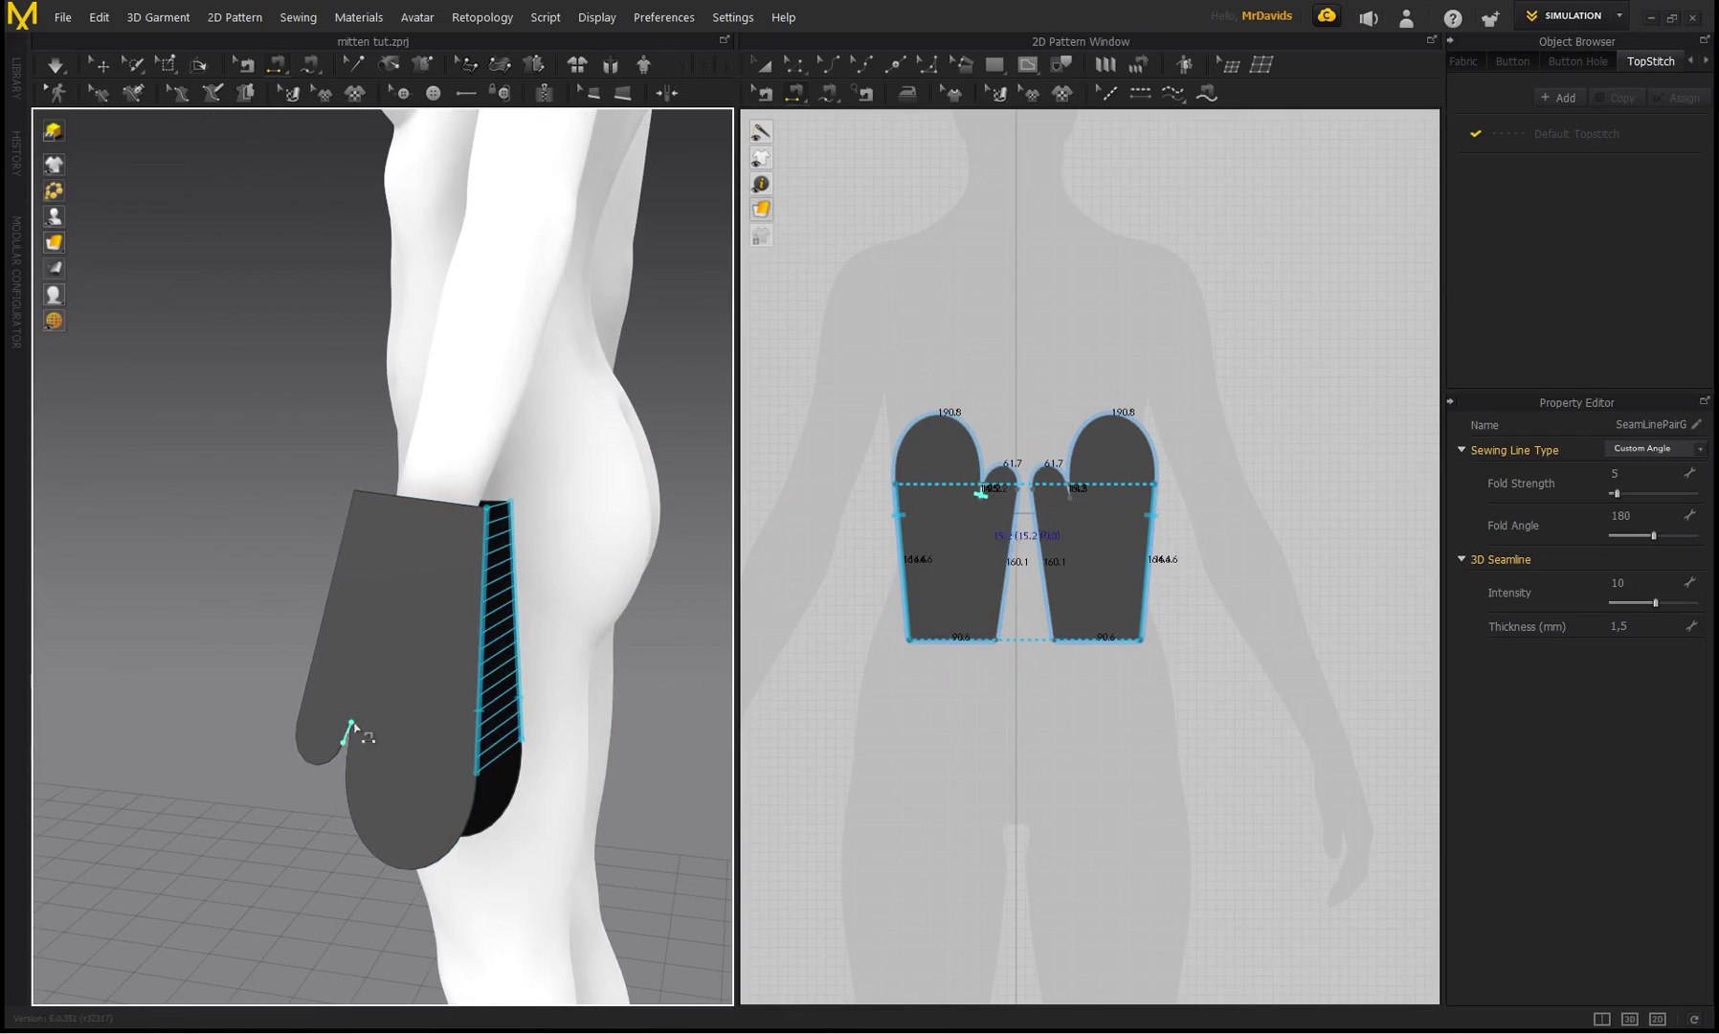
right_click_drag(357, 612, 460, 603)
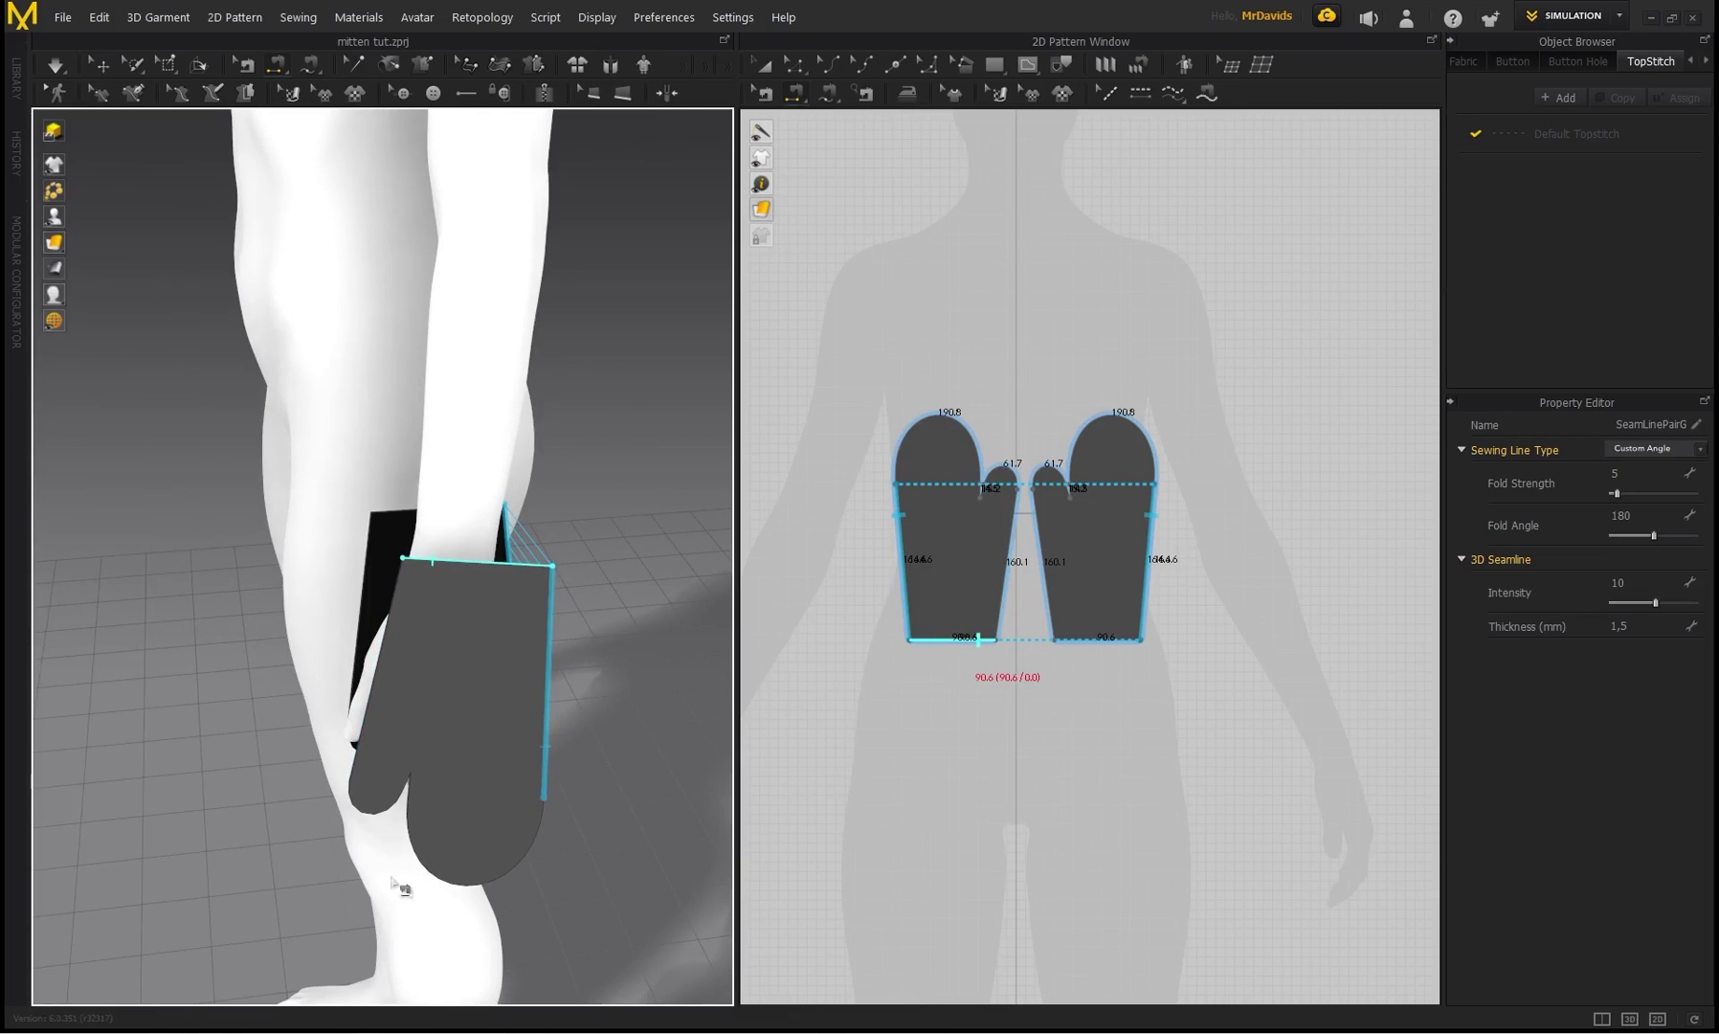
right_click_drag(556, 476, 650, 488)
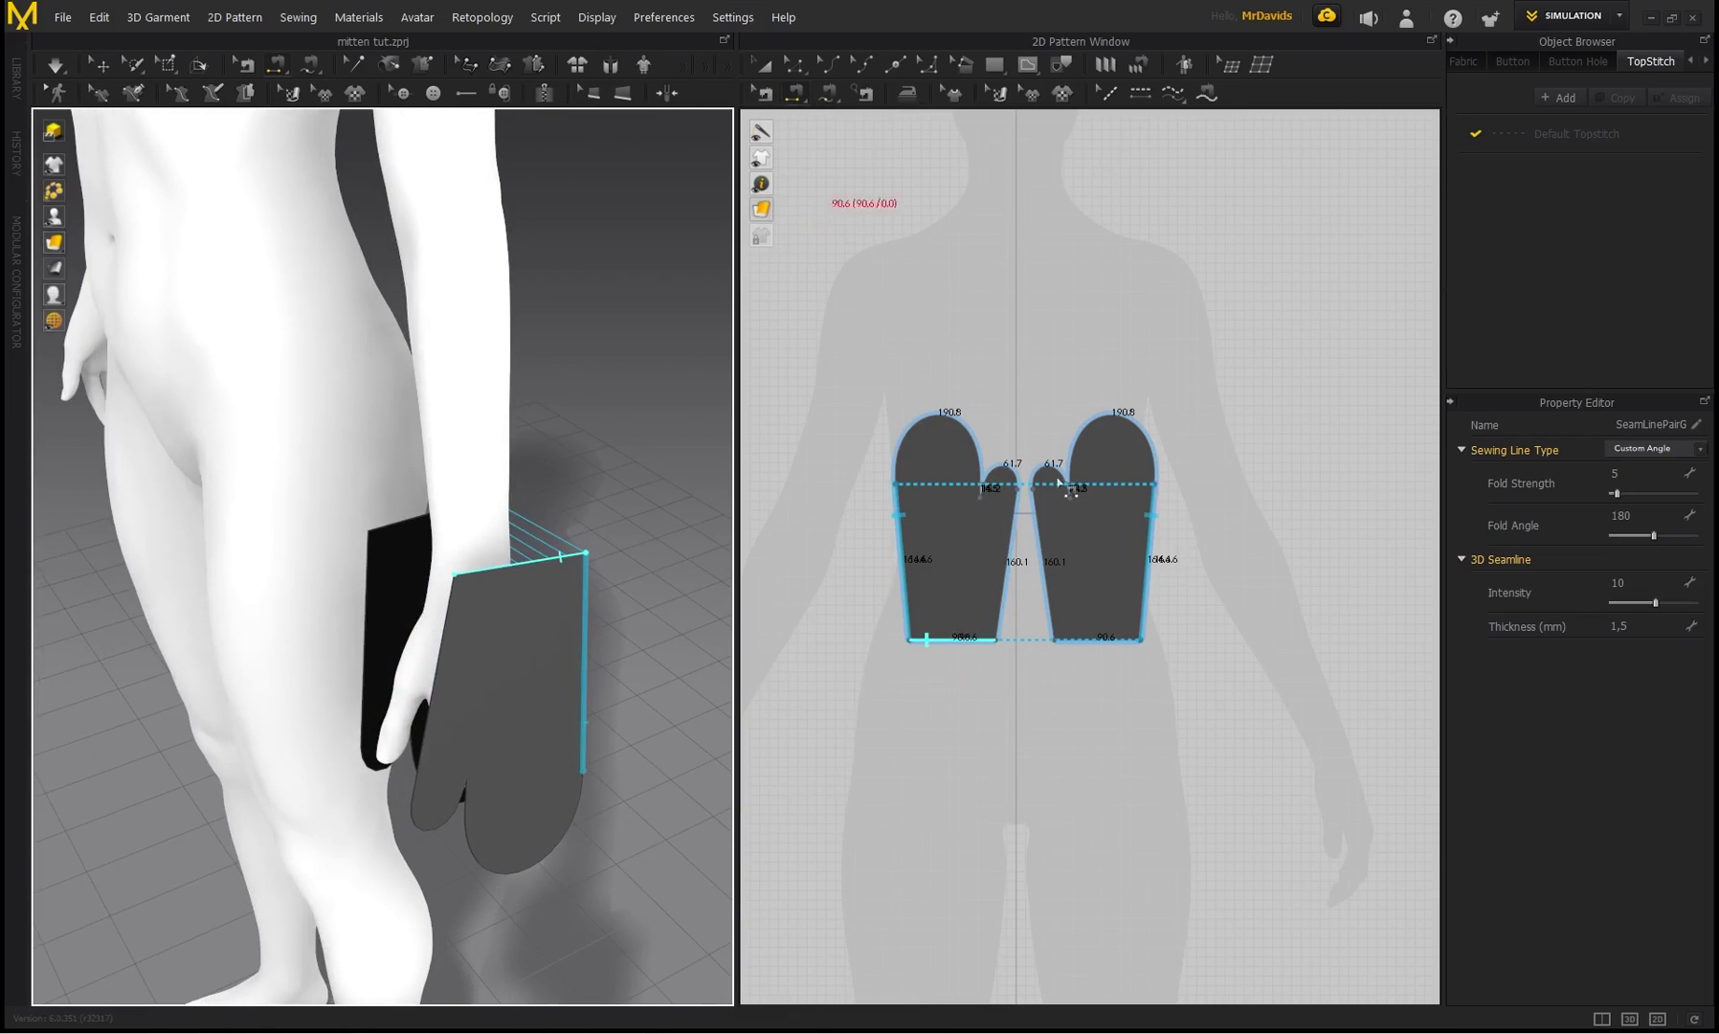
- Sew the two mitten pieces together along the full outline from one cuff corner to the other, leaving the cuff open
left_click(764, 94)
scroll(957, 493, "up", 4)
scroll(839, 699, "down", 1)
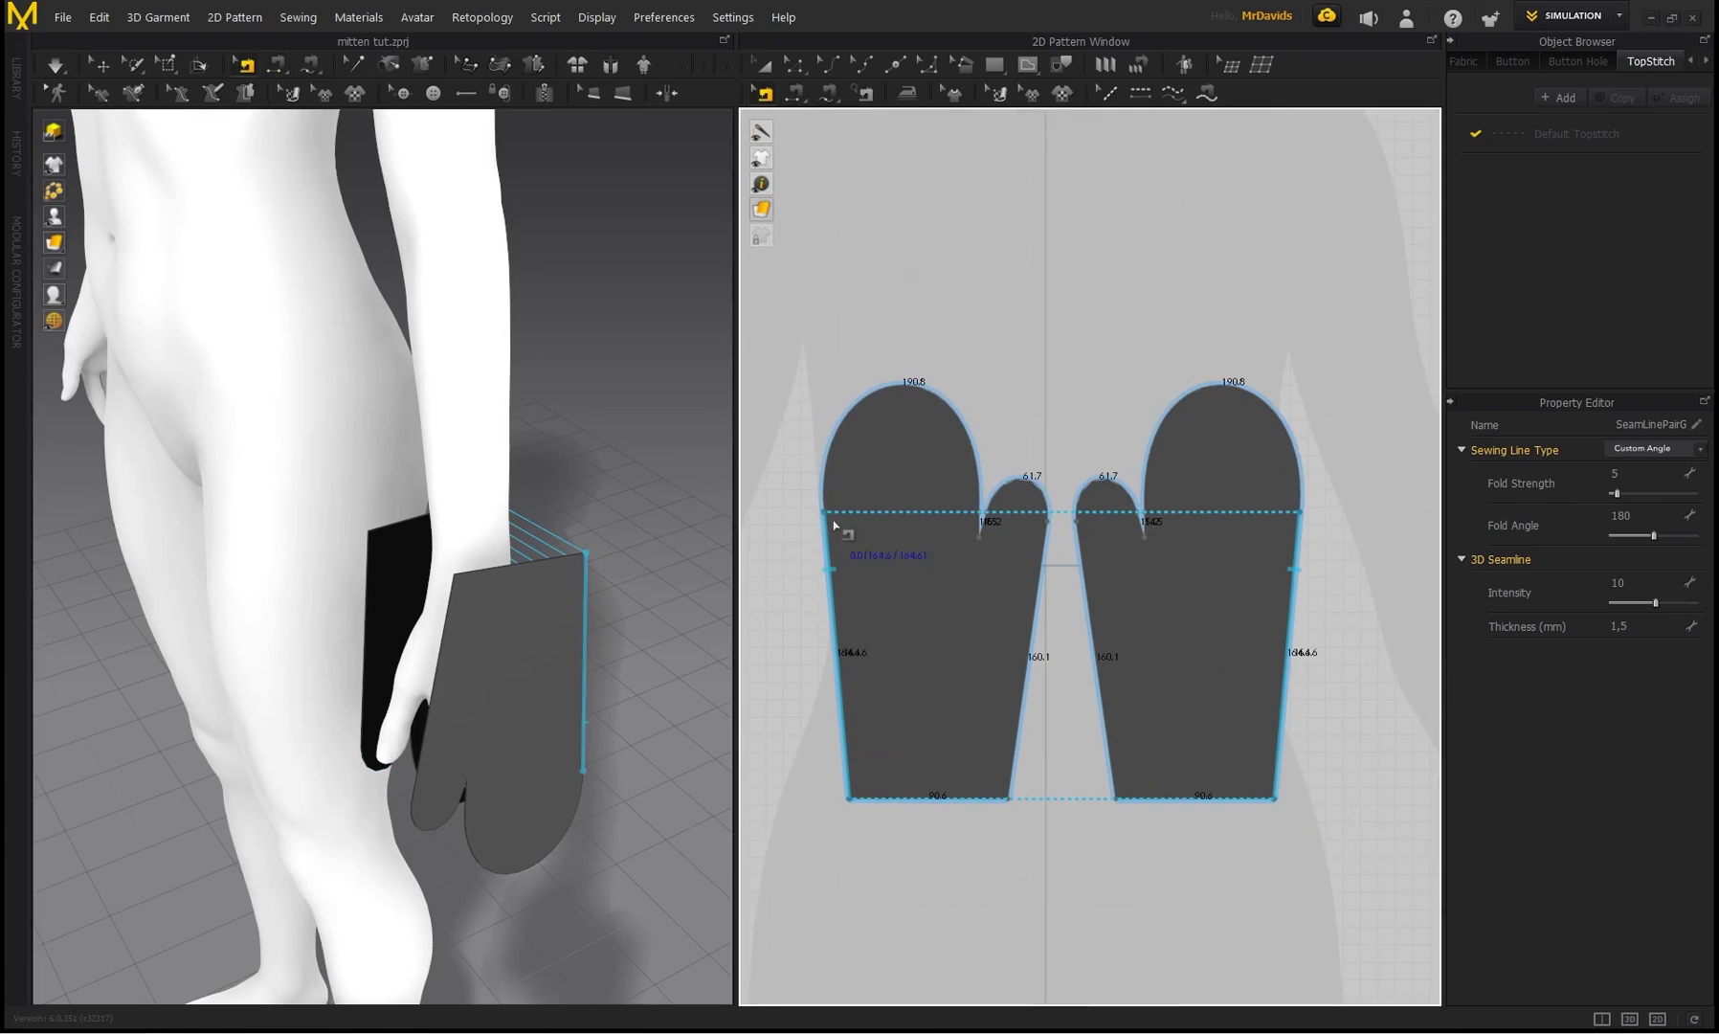
mouse_move(826, 515)
left_mouse_down()
mouse_move(856, 414)
mouse_move(971, 452)
mouse_move(980, 528)
mouse_move(1041, 495)
mouse_move(1008, 802)
left_mouse_up()
mouse_move(1300, 517)
left_mouse_down()
mouse_move(1294, 436)
mouse_move(1148, 451)
mouse_move(1173, 545)
mouse_move(1069, 486)
left_mouse_up()
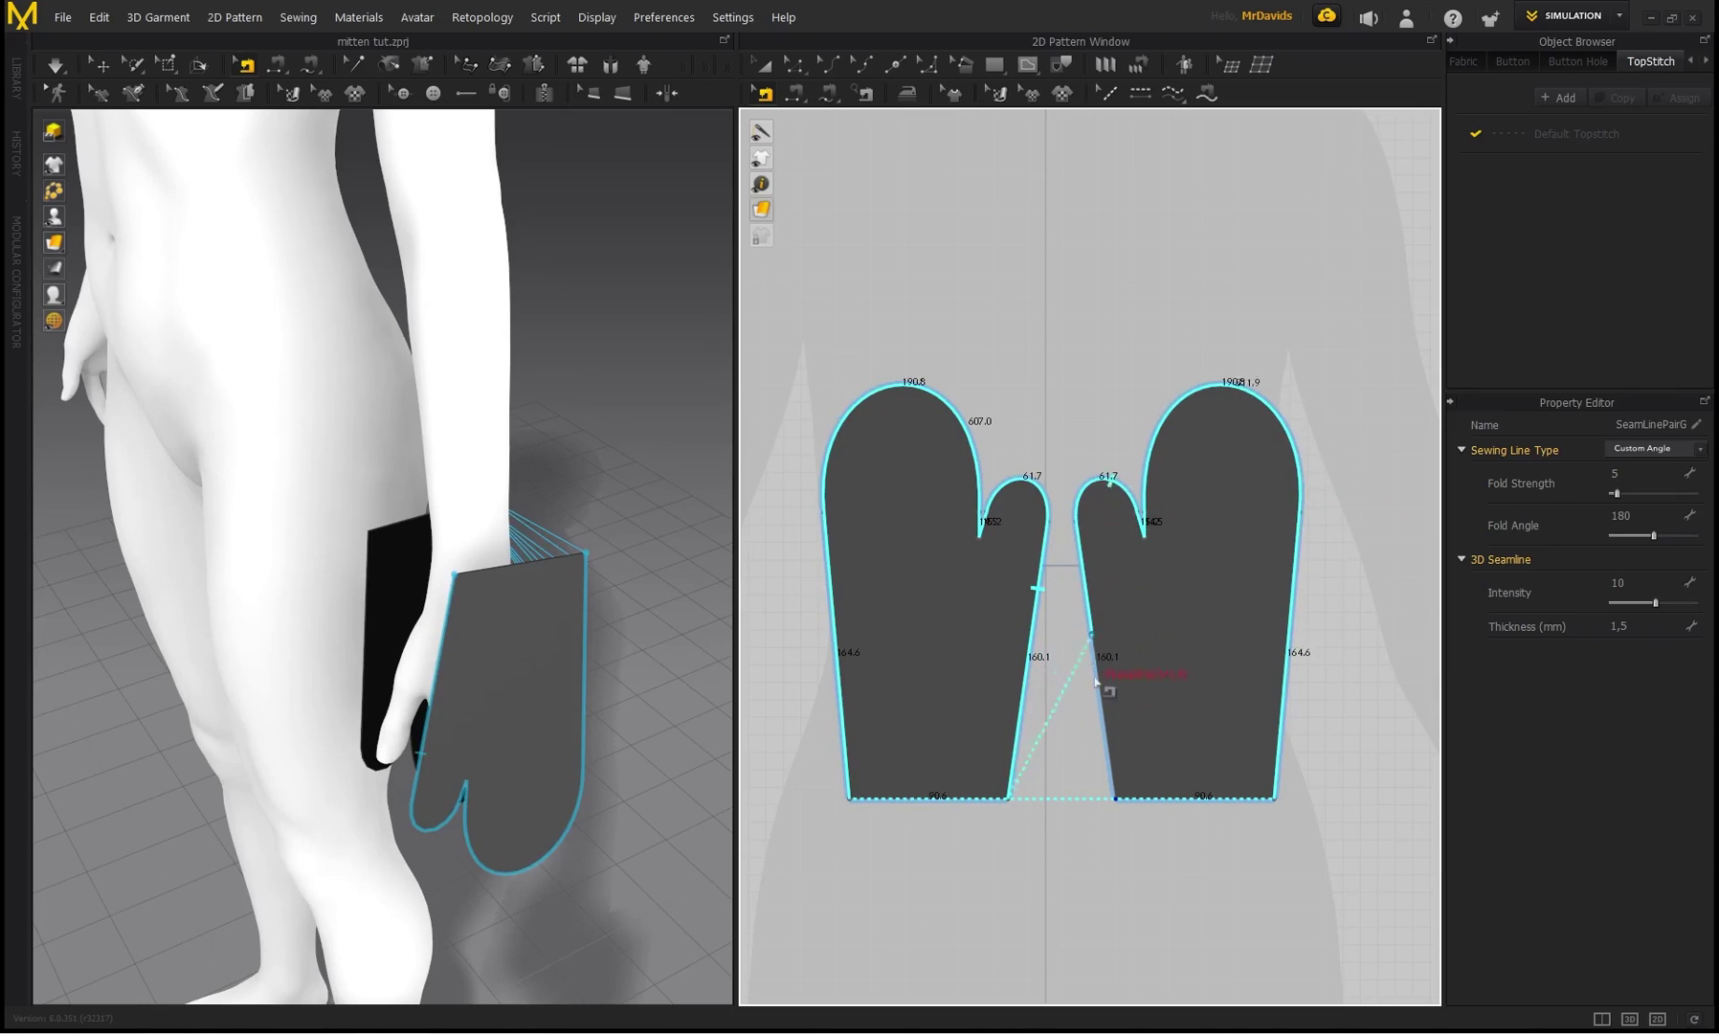
left_click_drag(1109, 790, 1115, 804)
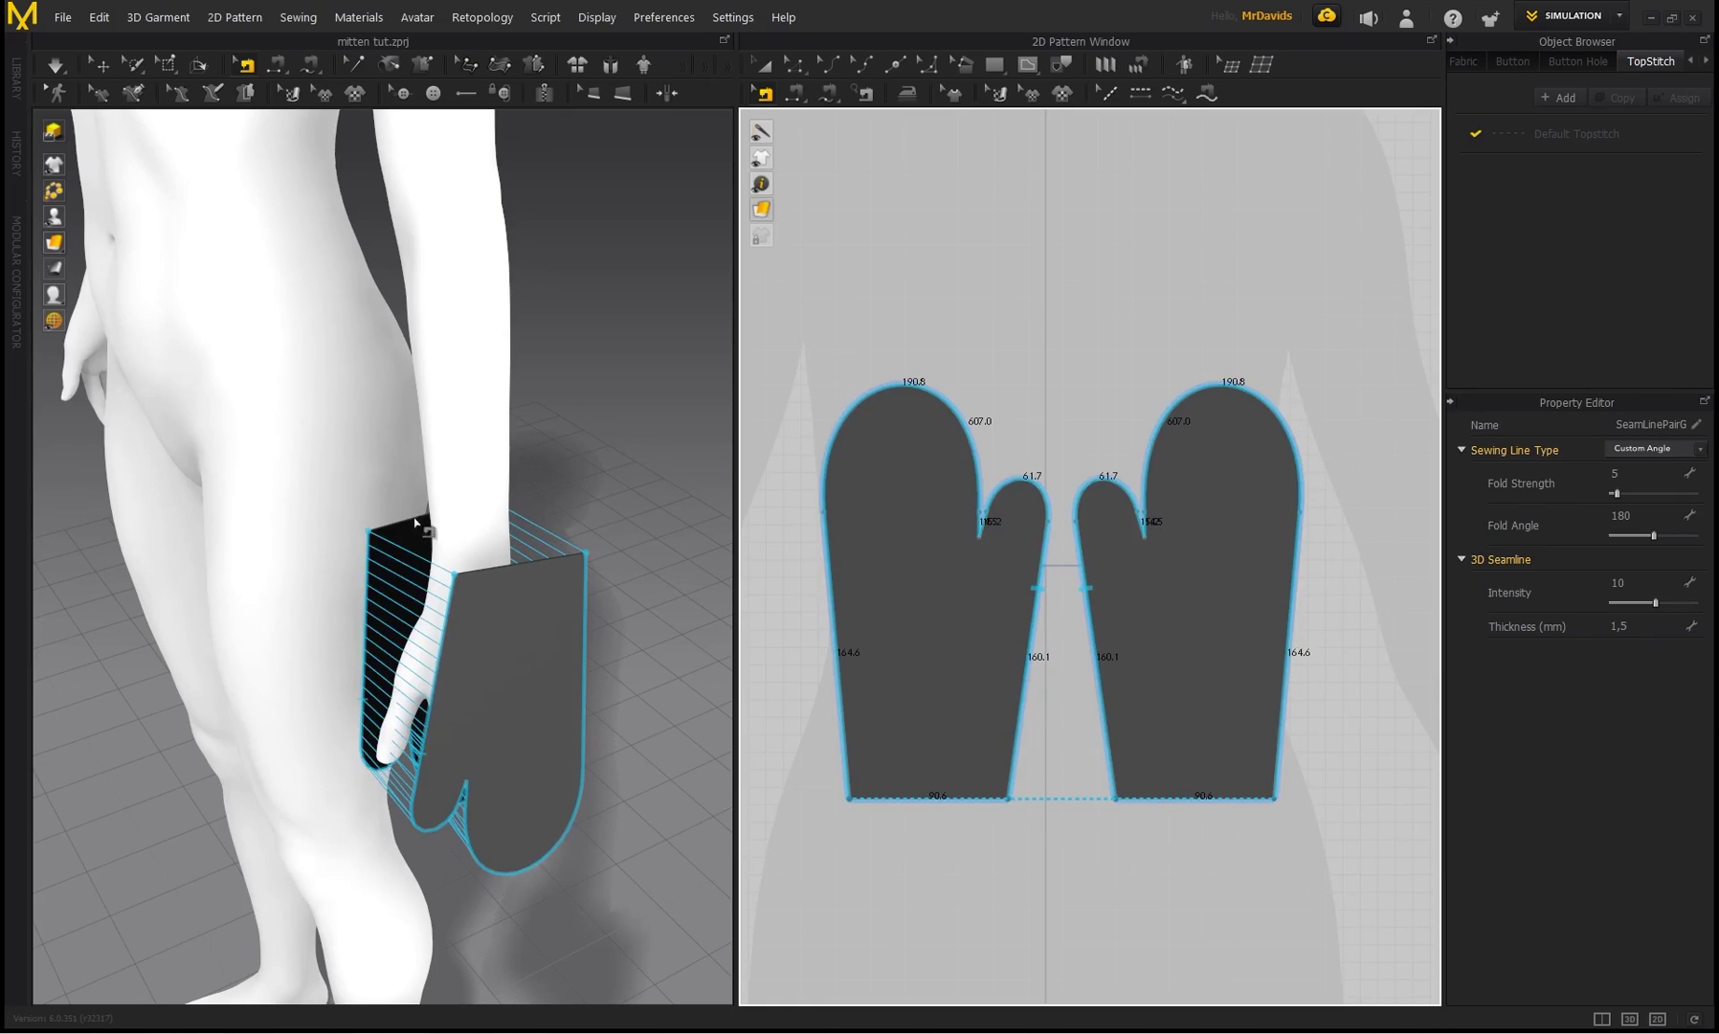
- Simulate the sewn mitten onto the avatar's left hand and grab its fabric near the wrist
right_click_drag(466, 548, 638, 413)
right_click_drag(729, 383, 589, 451)
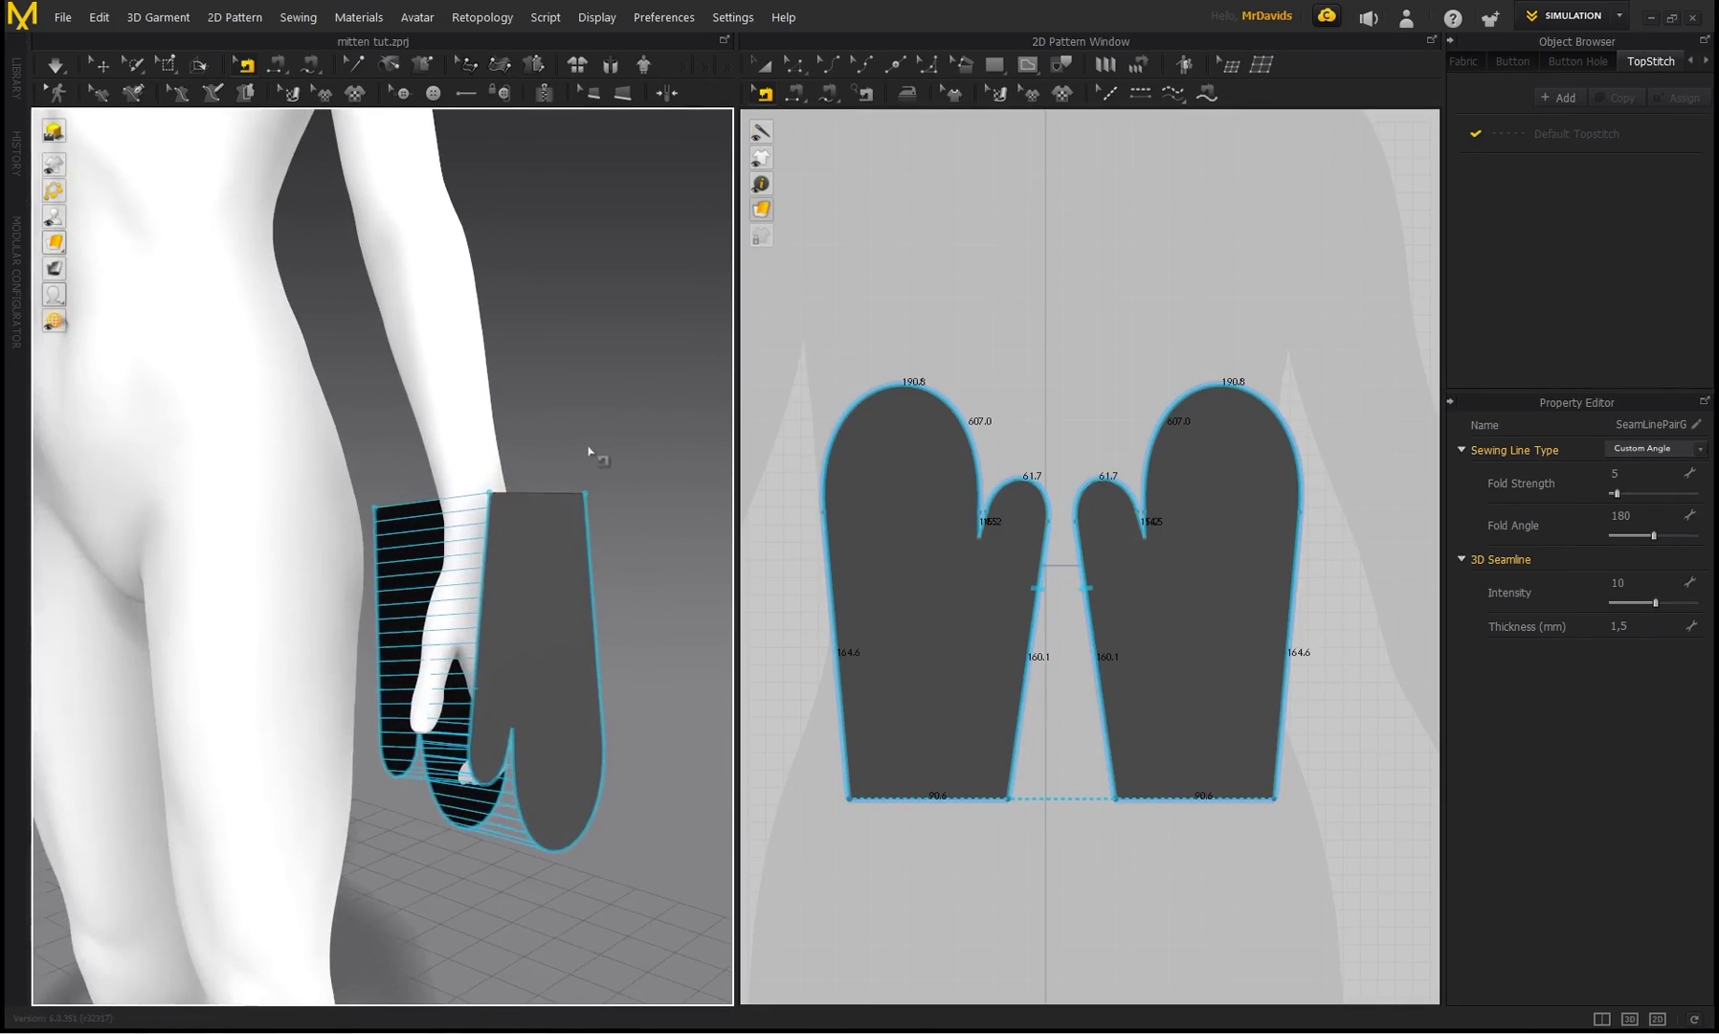
key("space")
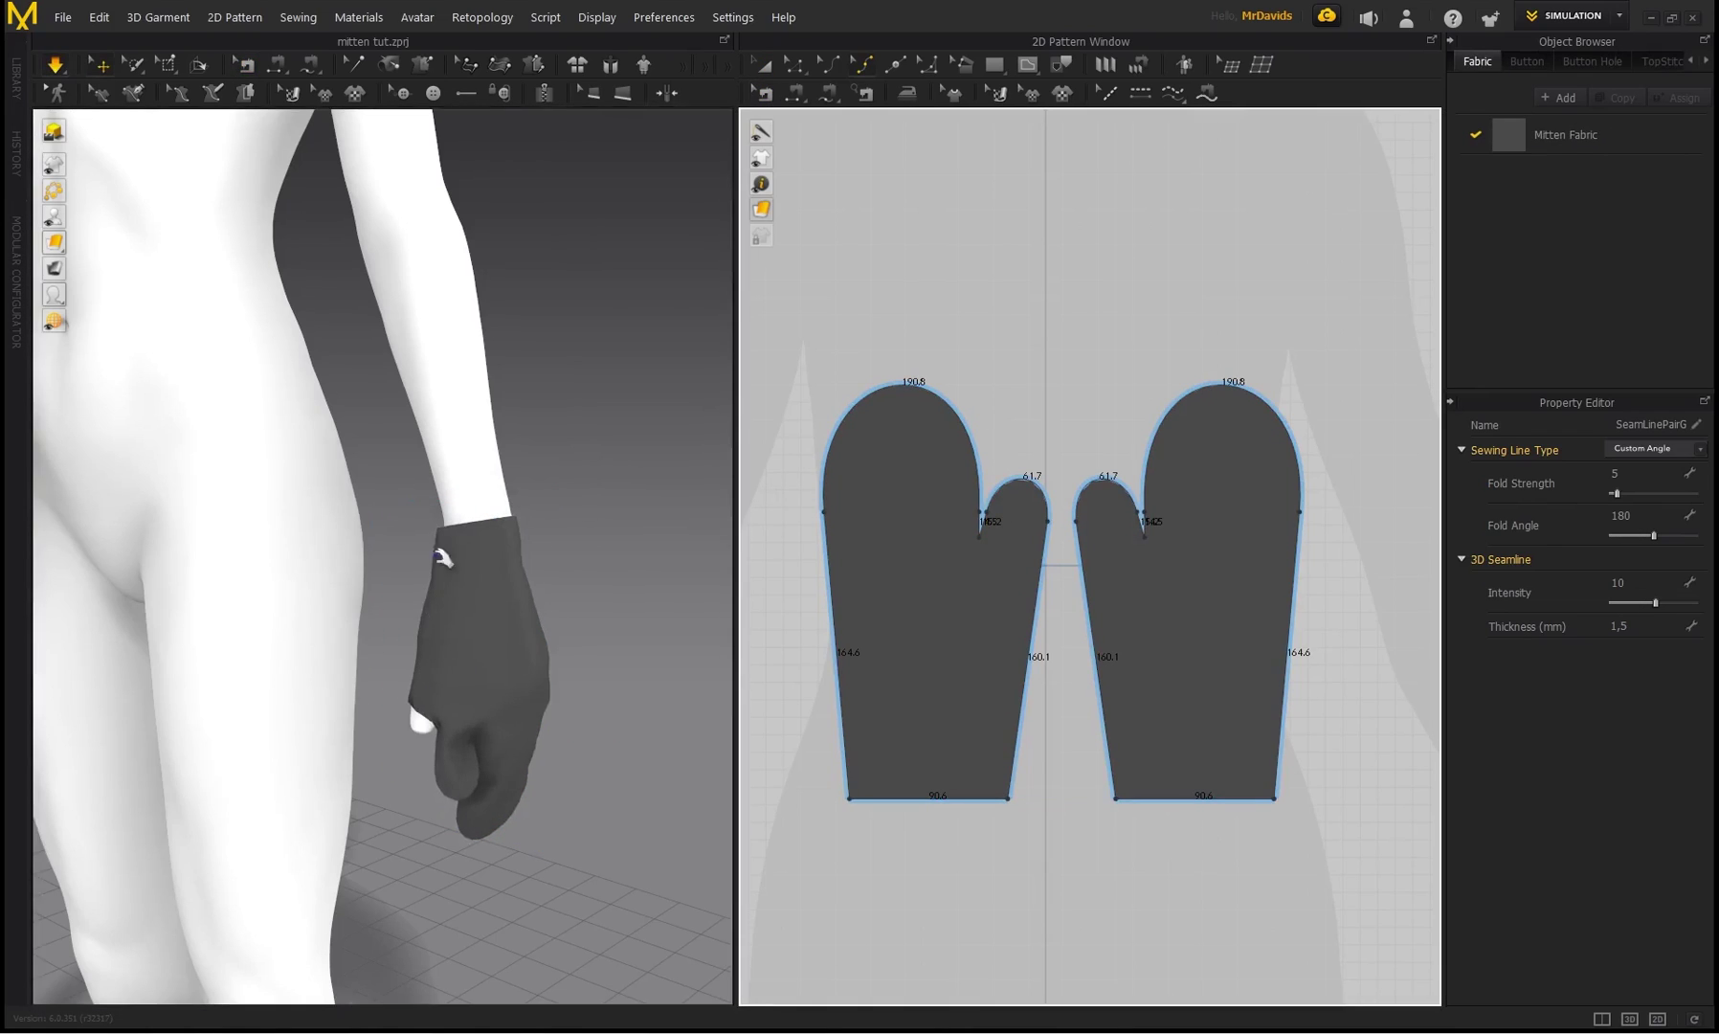
right_click_drag(443, 558, 397, 785)
left_click(438, 580)
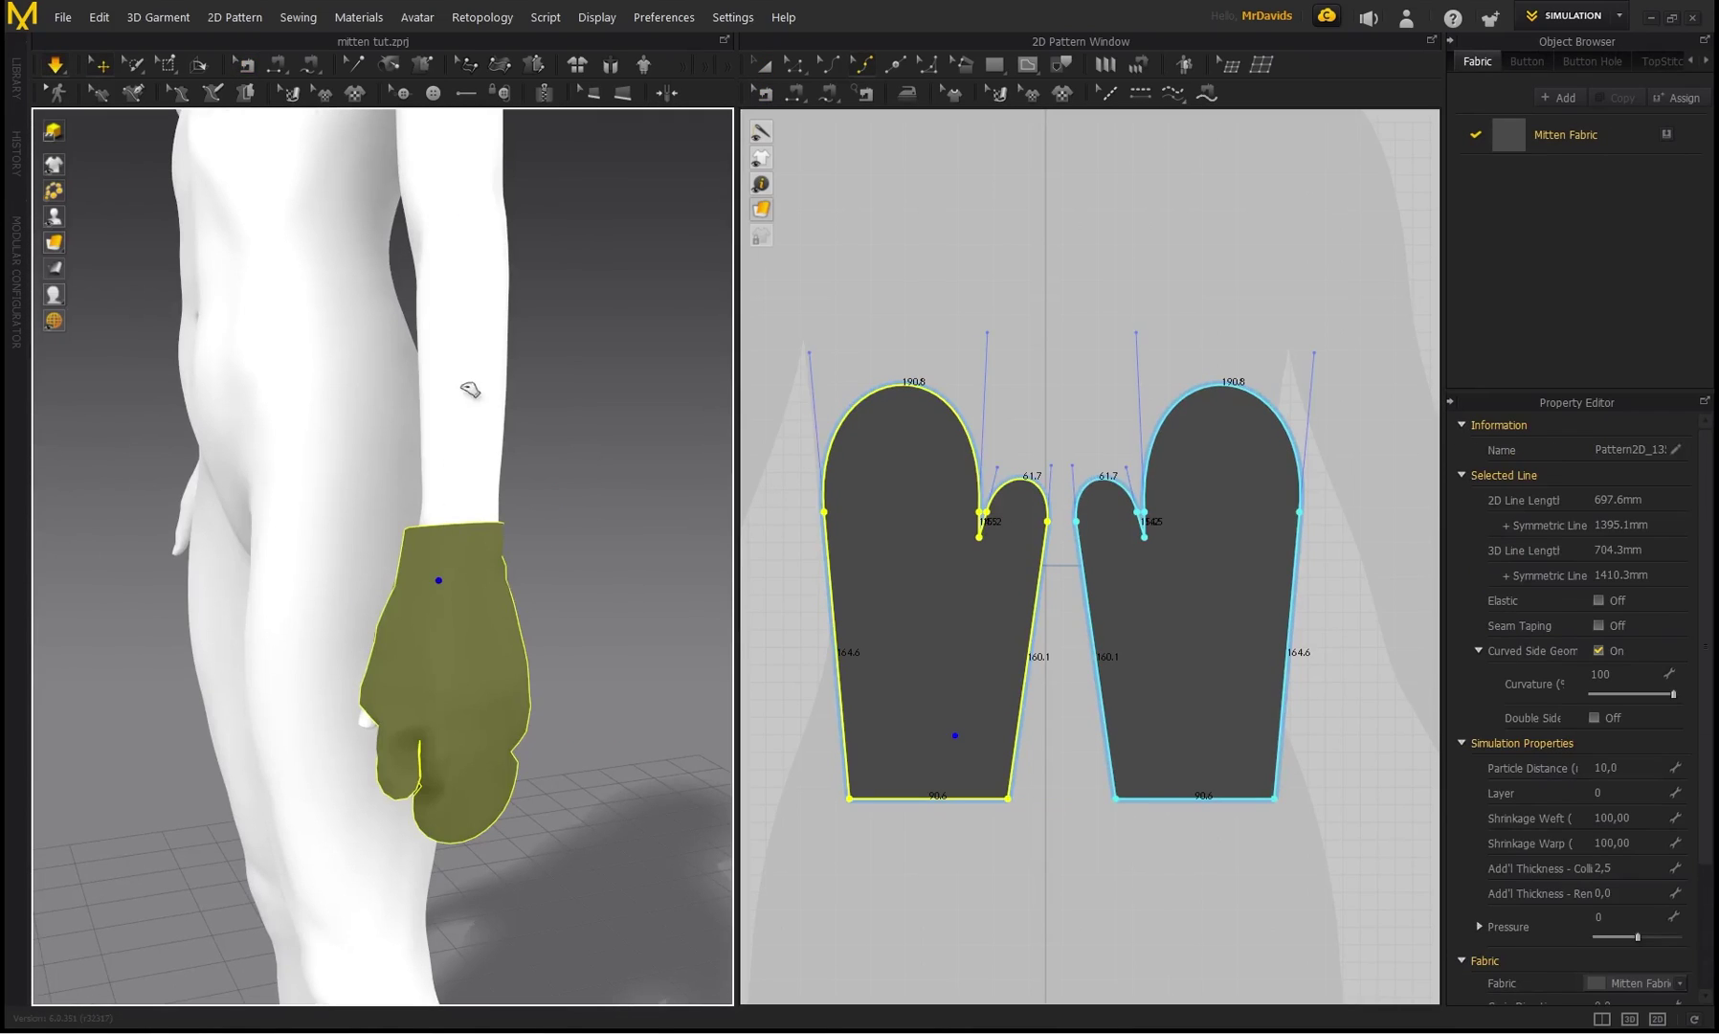
- Pull the simulated mitten's fabric up over the left hand toward the wrist and check the fit
scroll(392, 720, "up", 3)
right_click_drag(465, 722, 493, 555)
left_click_drag(489, 559, 522, 57)
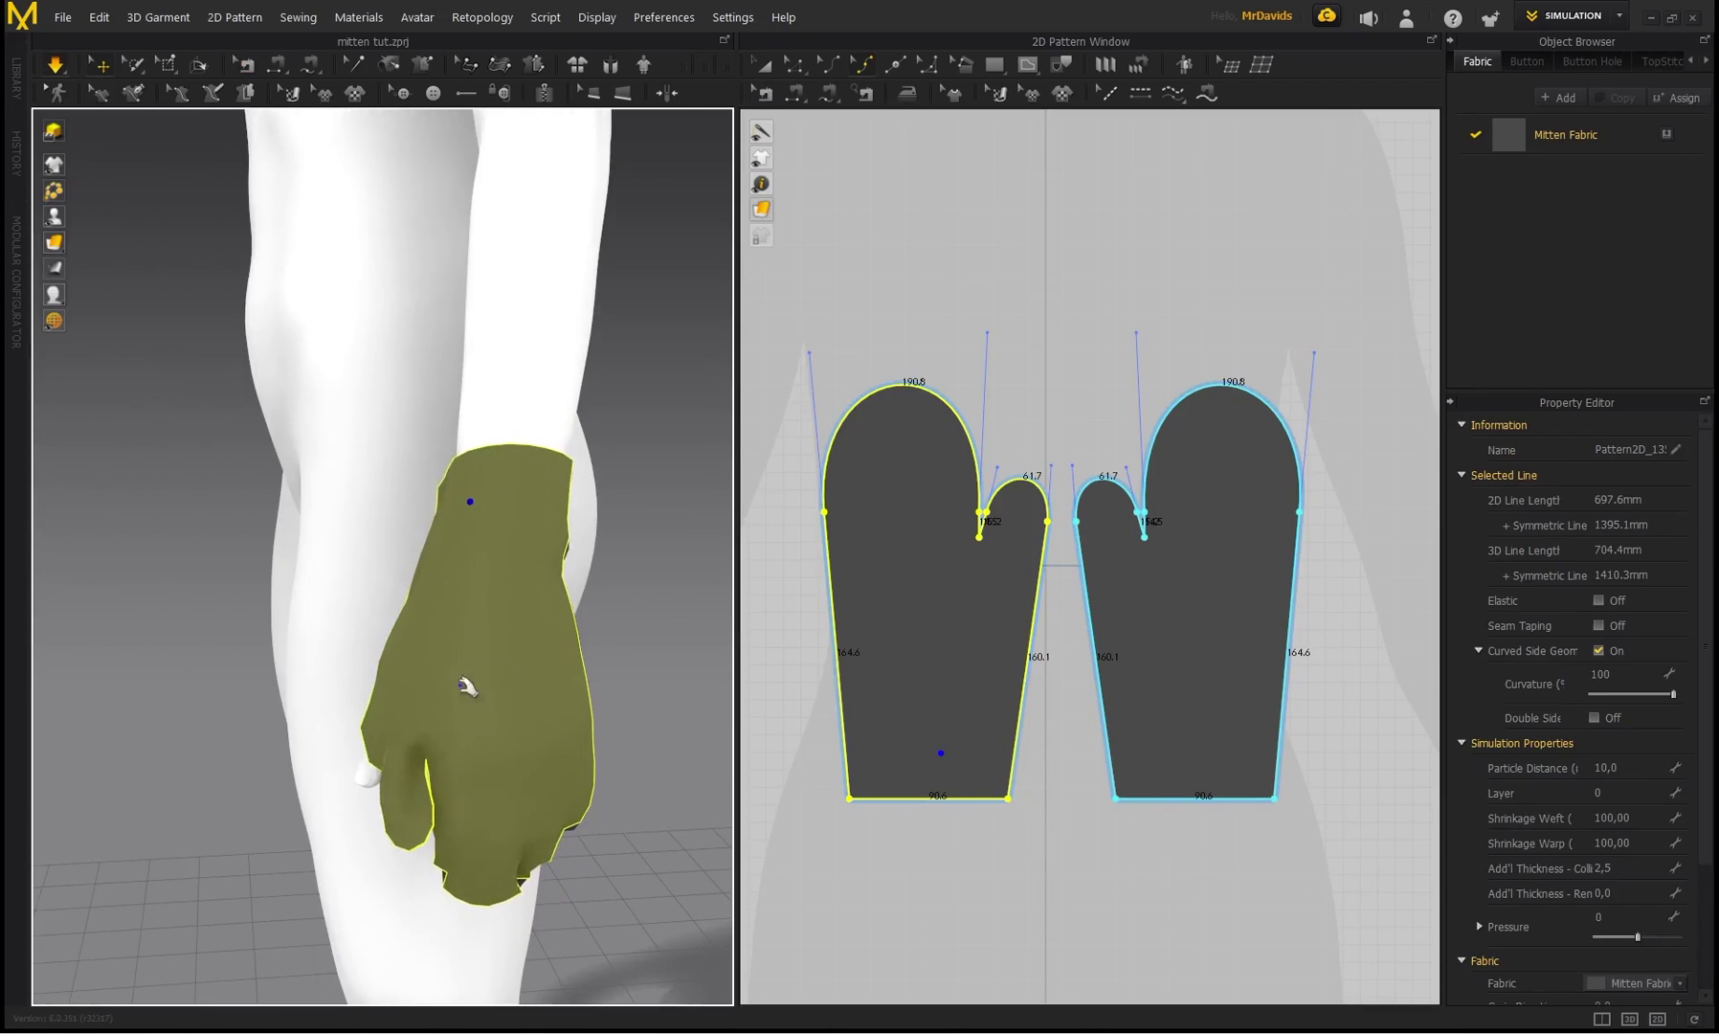
right_click_drag(466, 687, 415, 897)
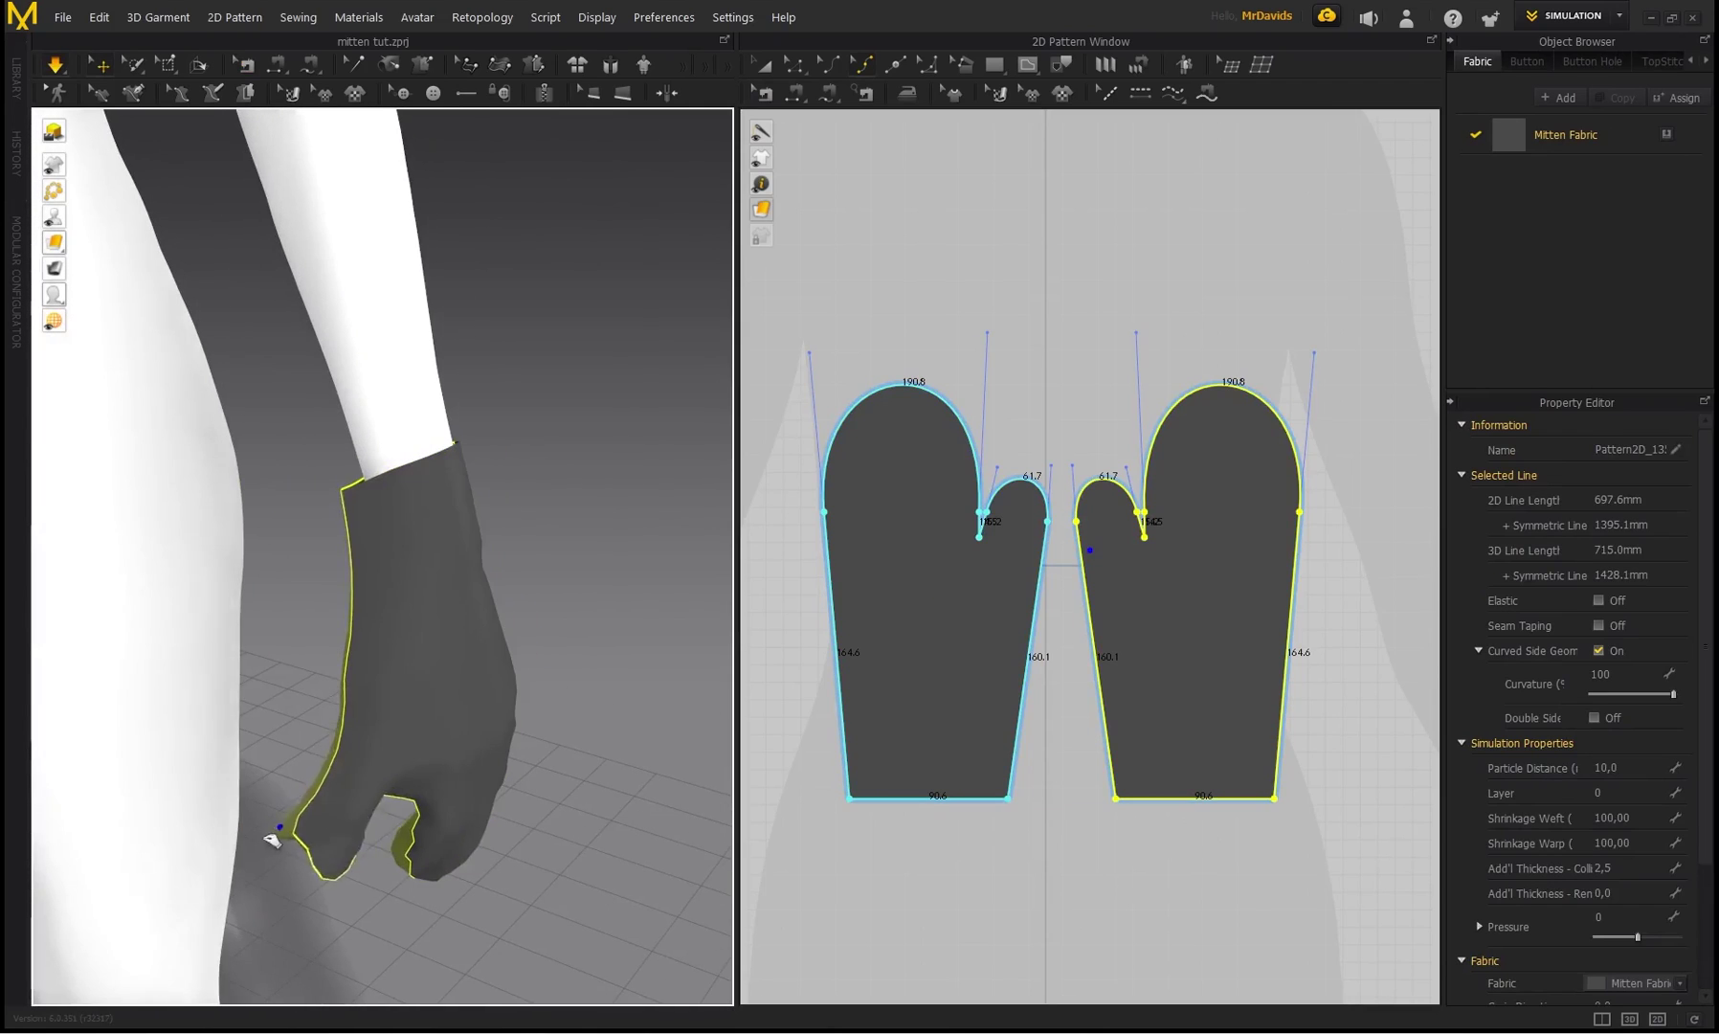
right_click_drag(361, 799, 288, 645)
left_click_drag(497, 484, 531, 338)
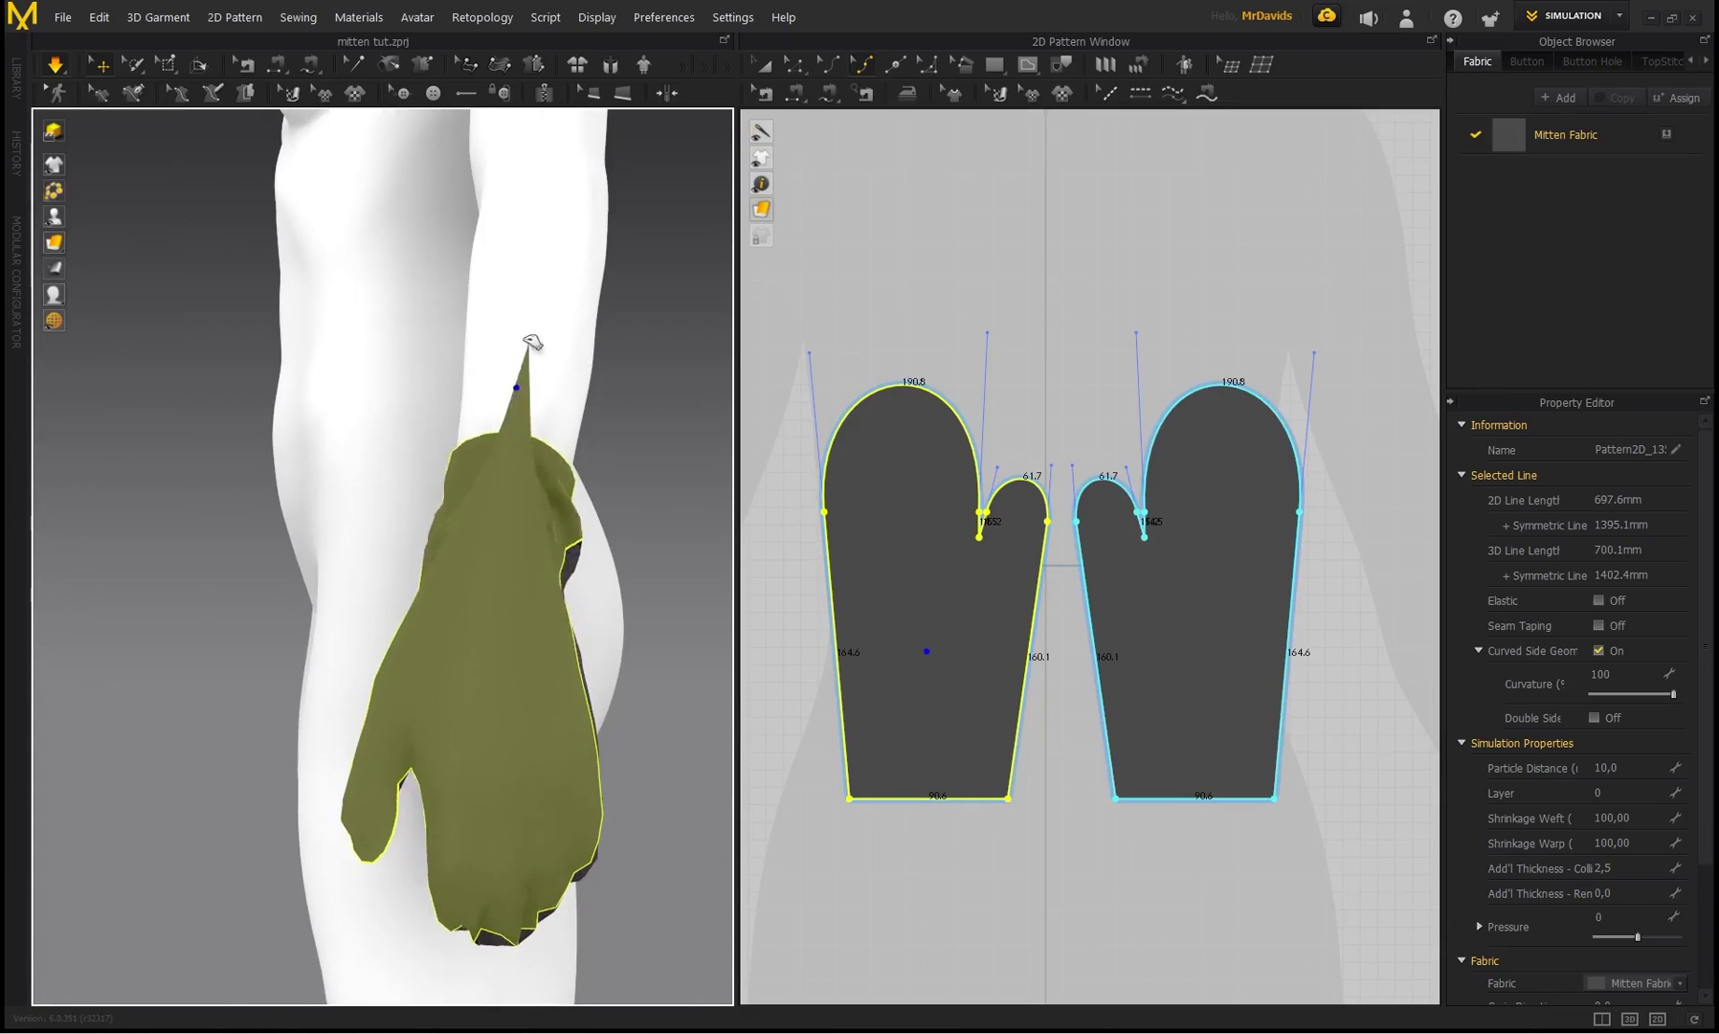
left_click_drag(400, 761, 572, 385)
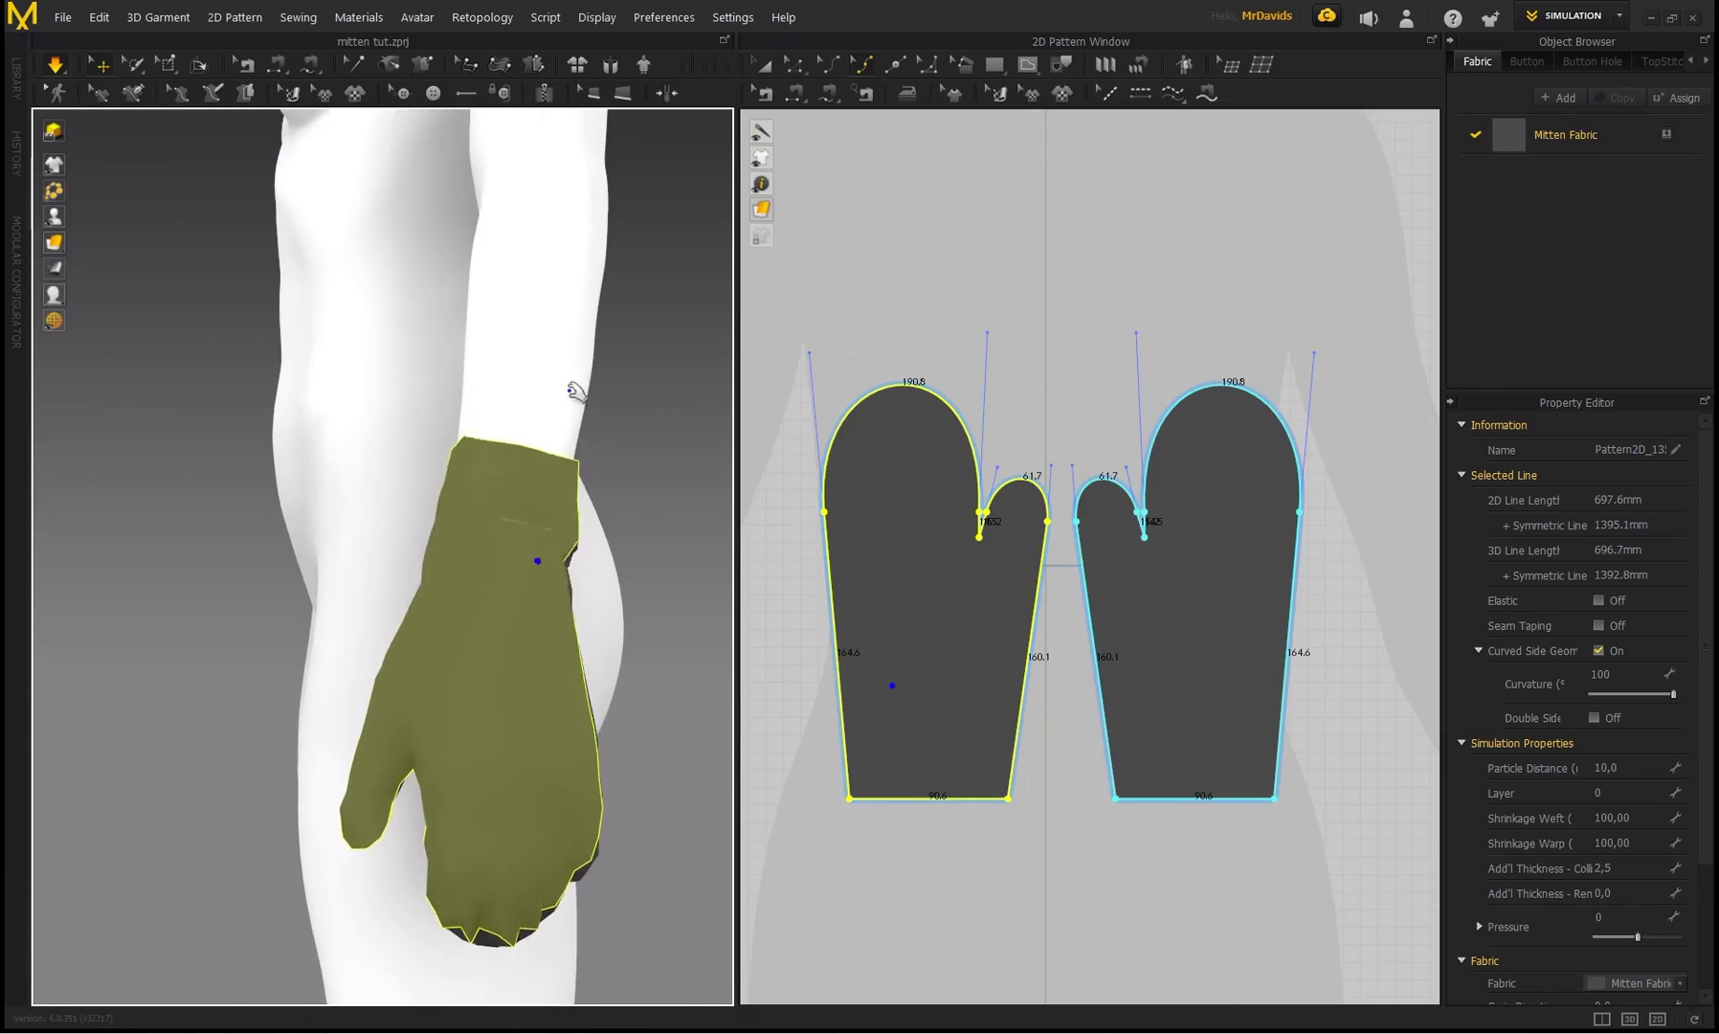
- Tug the mitten's cuff and fingertip fabric until it sits smoothly on the hand, then clear the selection
scroll(494, 540, "down", 1)
key("2")
left_click_drag(422, 402, 402, 305)
left_click_drag(416, 496, 395, 282)
left_click_drag(470, 598, 495, 733)
left_click_drag(481, 800, 496, 752)
right_click_drag(497, 754, 278, 687)
left_click(640, 730)
right_click_drag(502, 658, 565, 629)
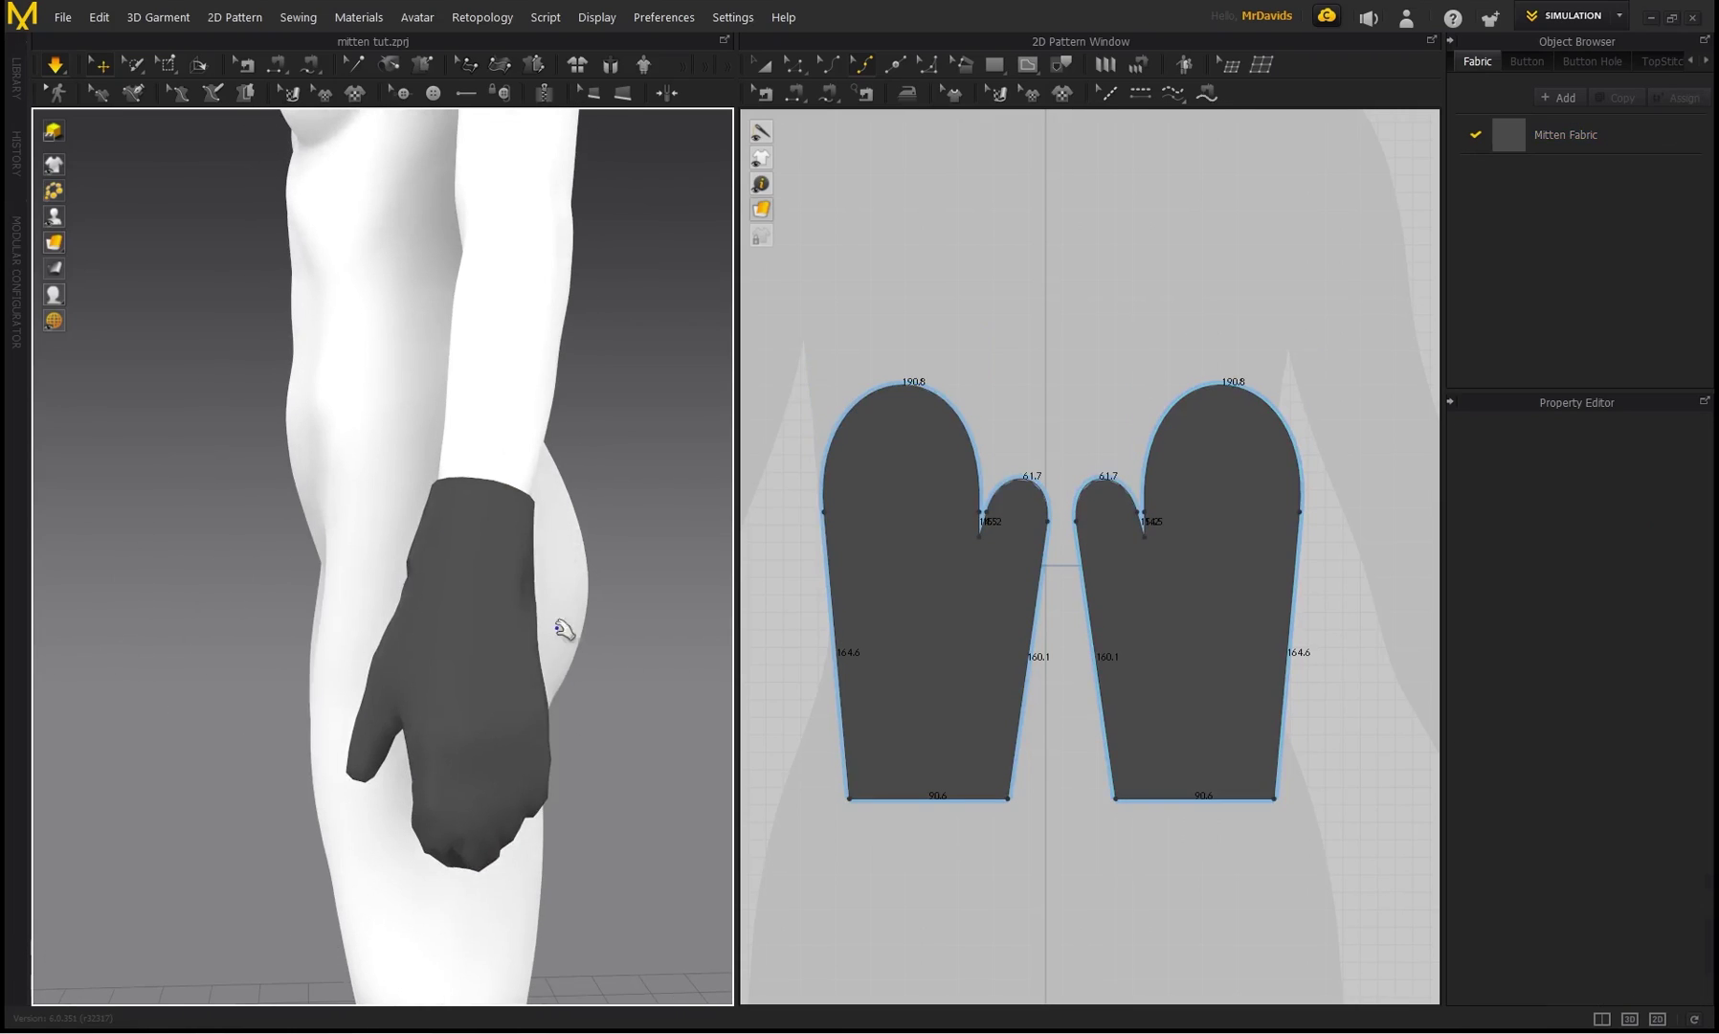
- Offset the mitten's cuff edge outward by 50 mm as a pattern outline extension, with an internal line created at the old edge
left_click(484, 525)
right_click_drag(510, 392, 469, 608)
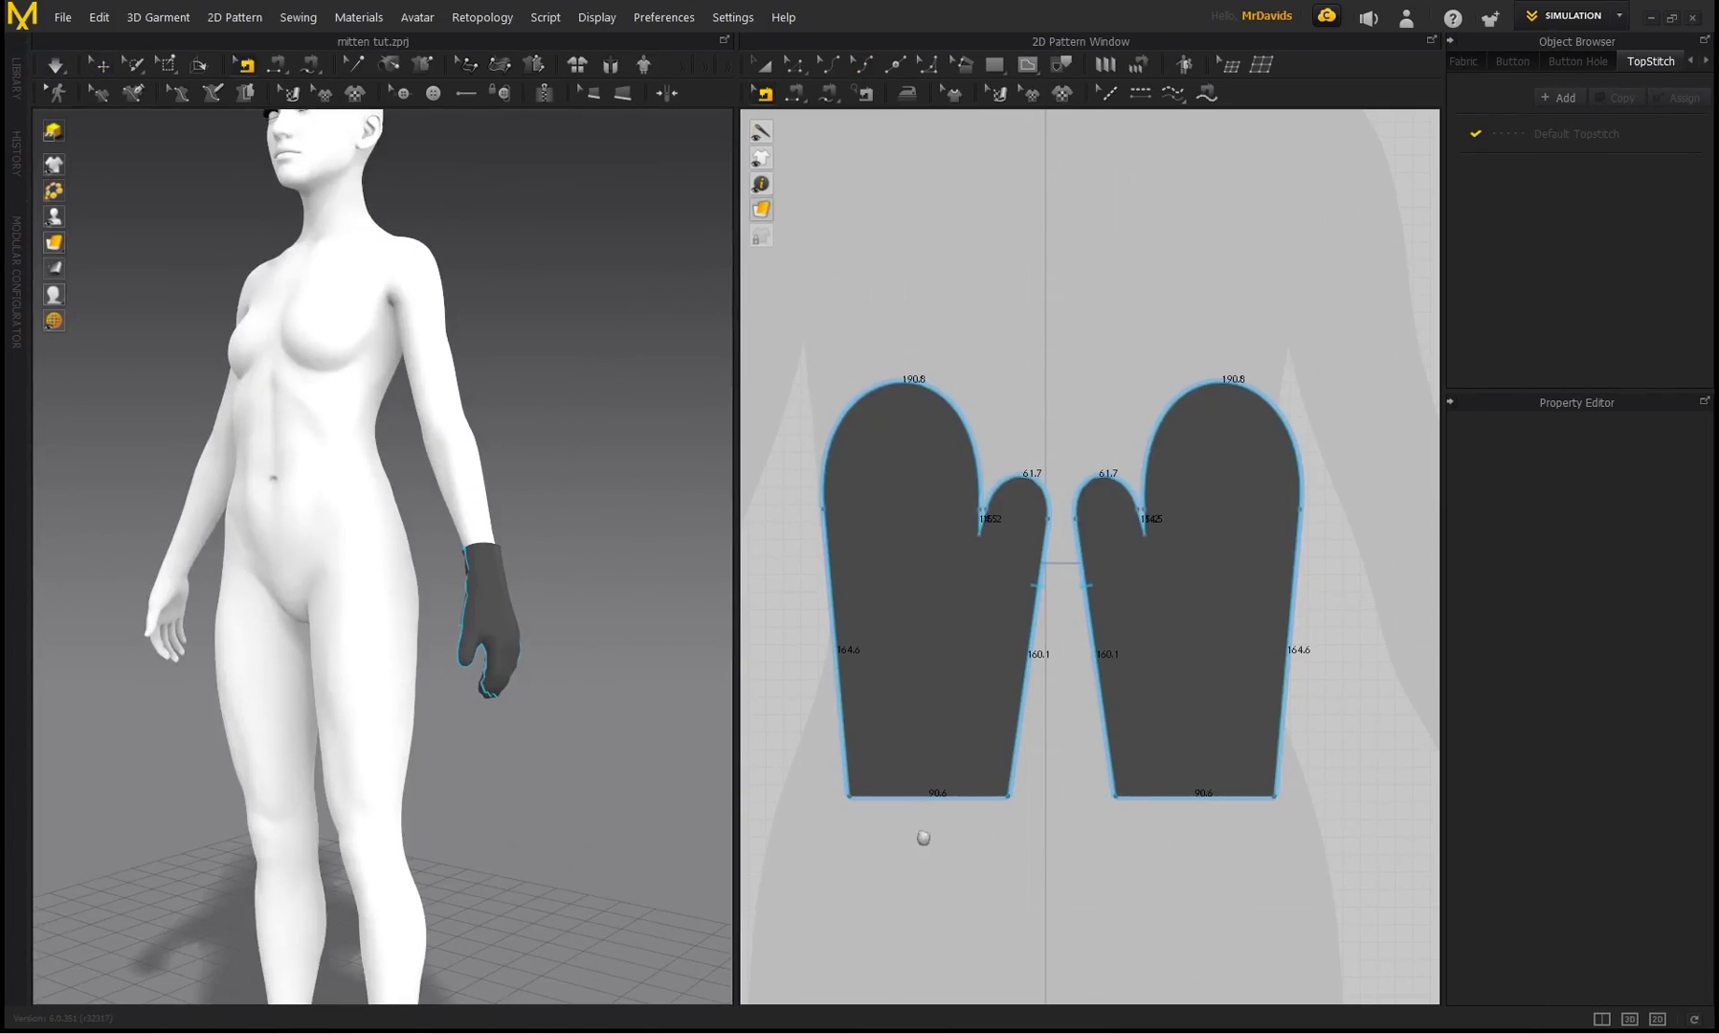
middle_click_drag(921, 836, 908, 761)
right_click_drag(383, 644, 430, 644)
scroll(430, 644, "down", 2)
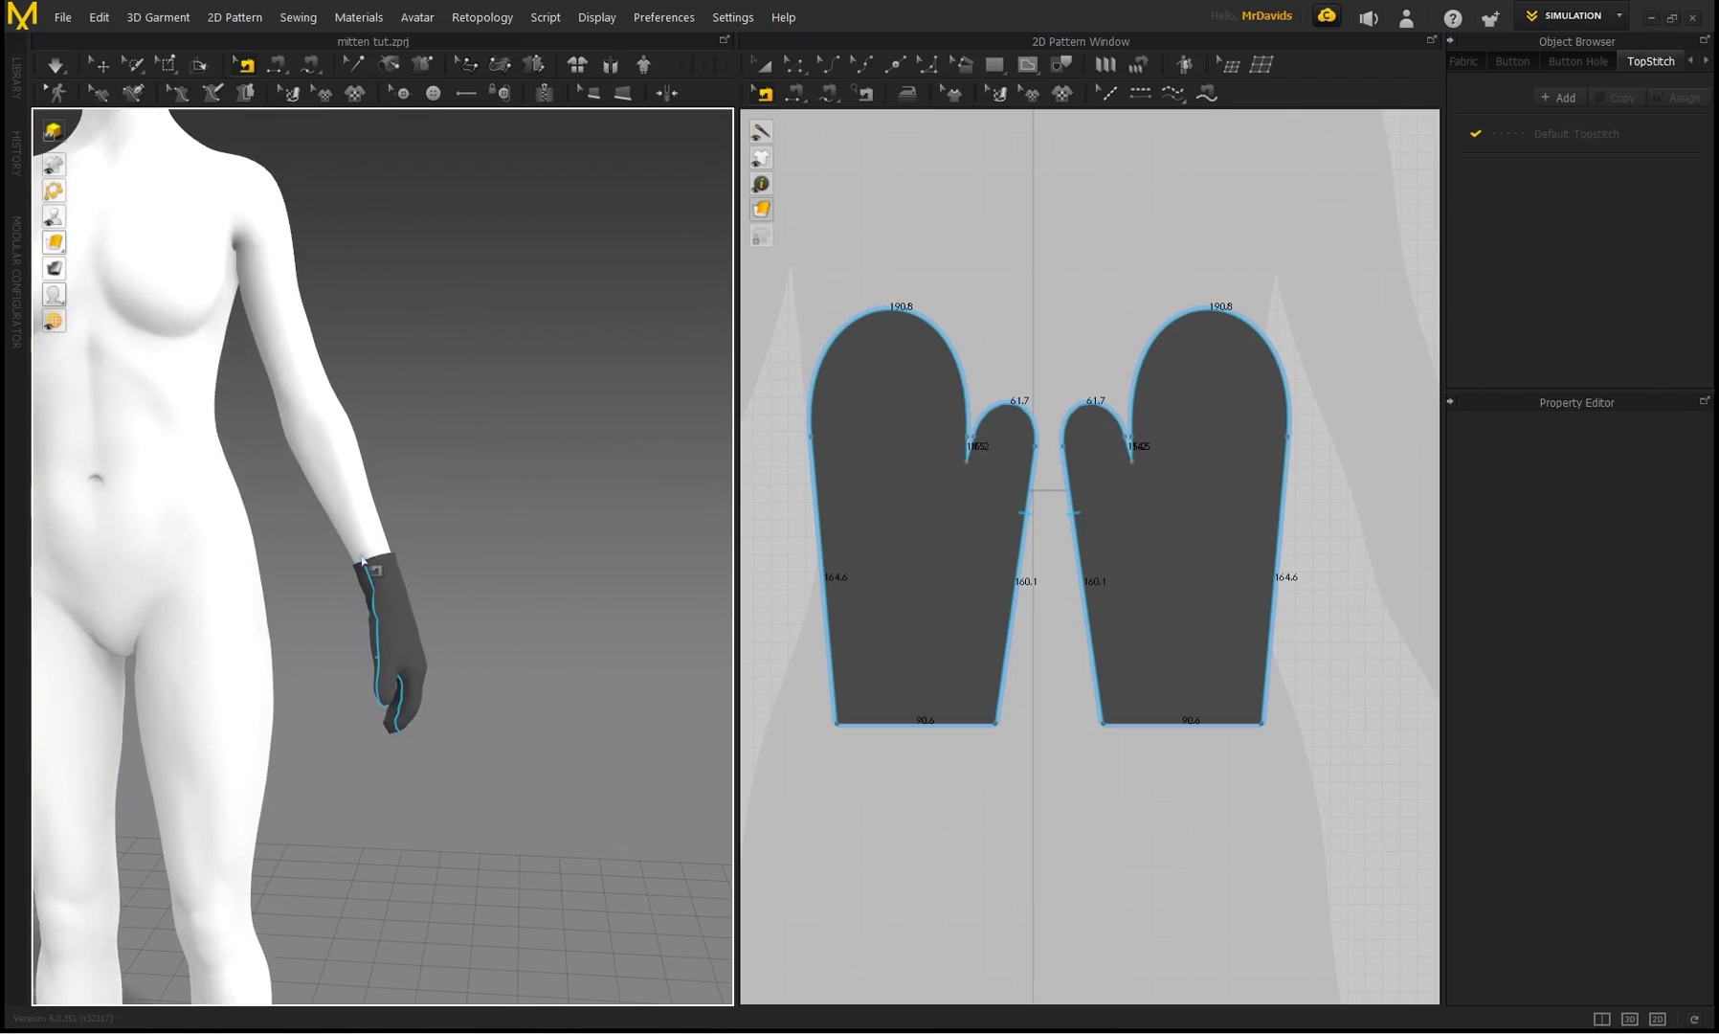
scroll(415, 568, "down", 1)
right_click_drag(386, 576, 391, 565)
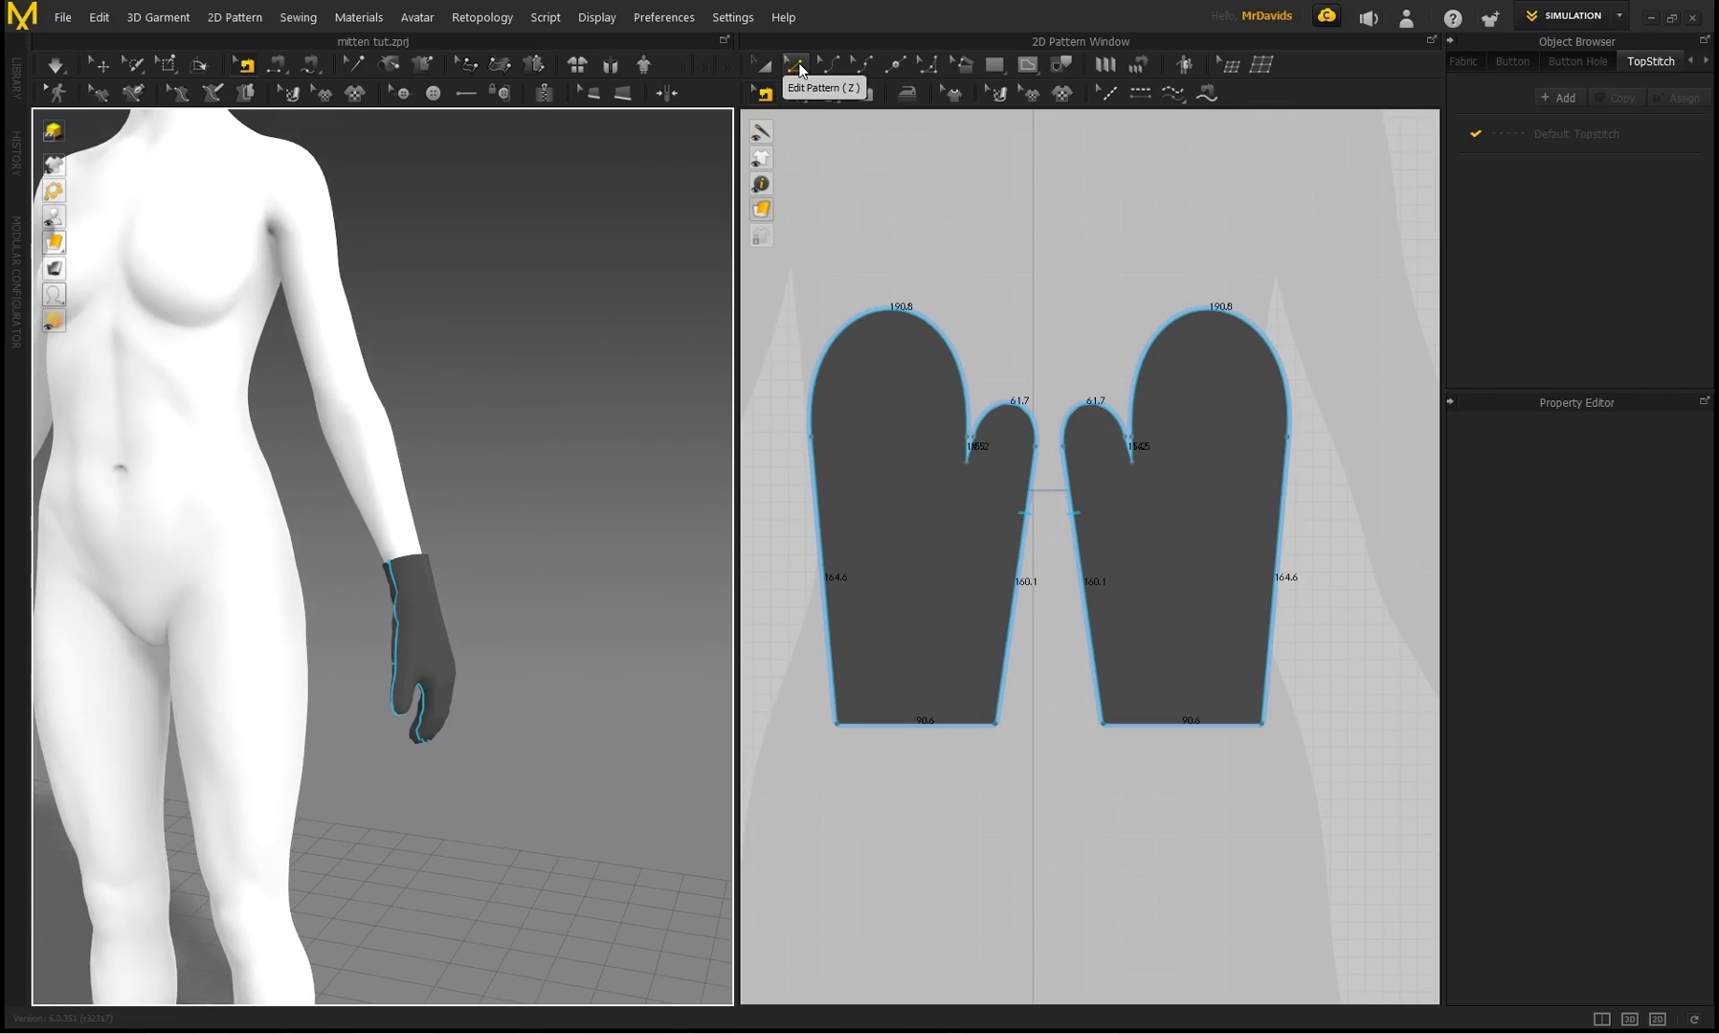
left_click(796, 65)
left_click(911, 724)
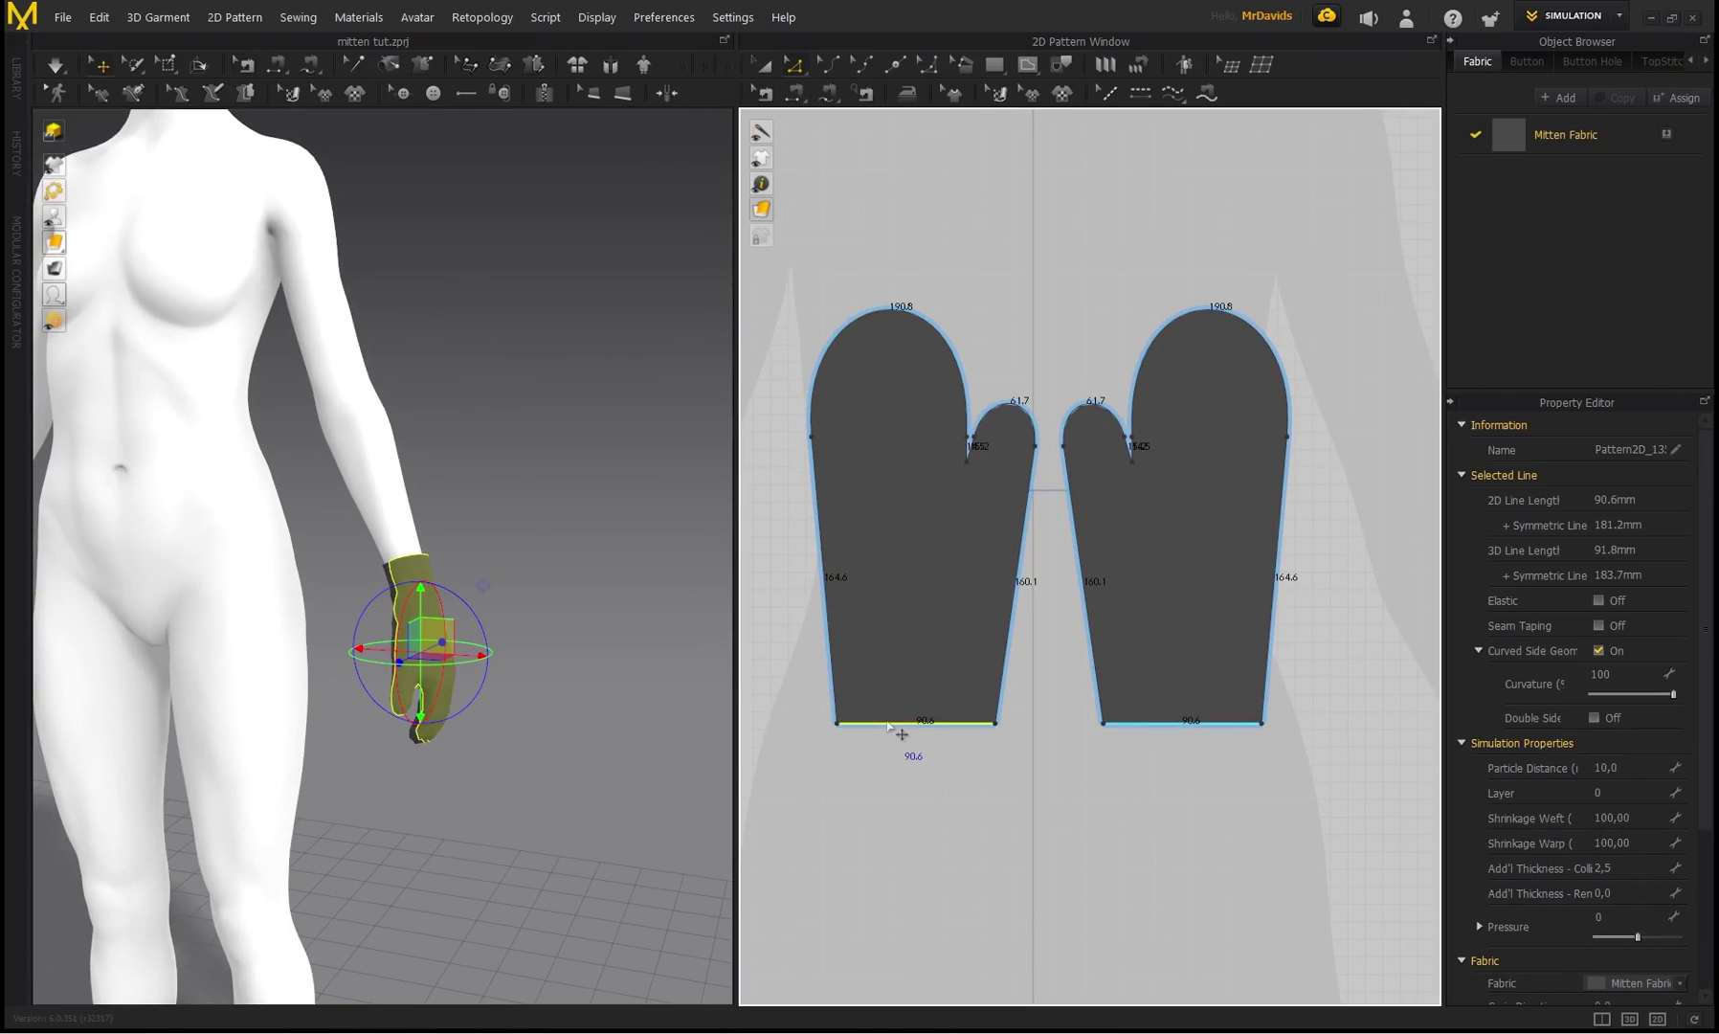
right_click(888, 724)
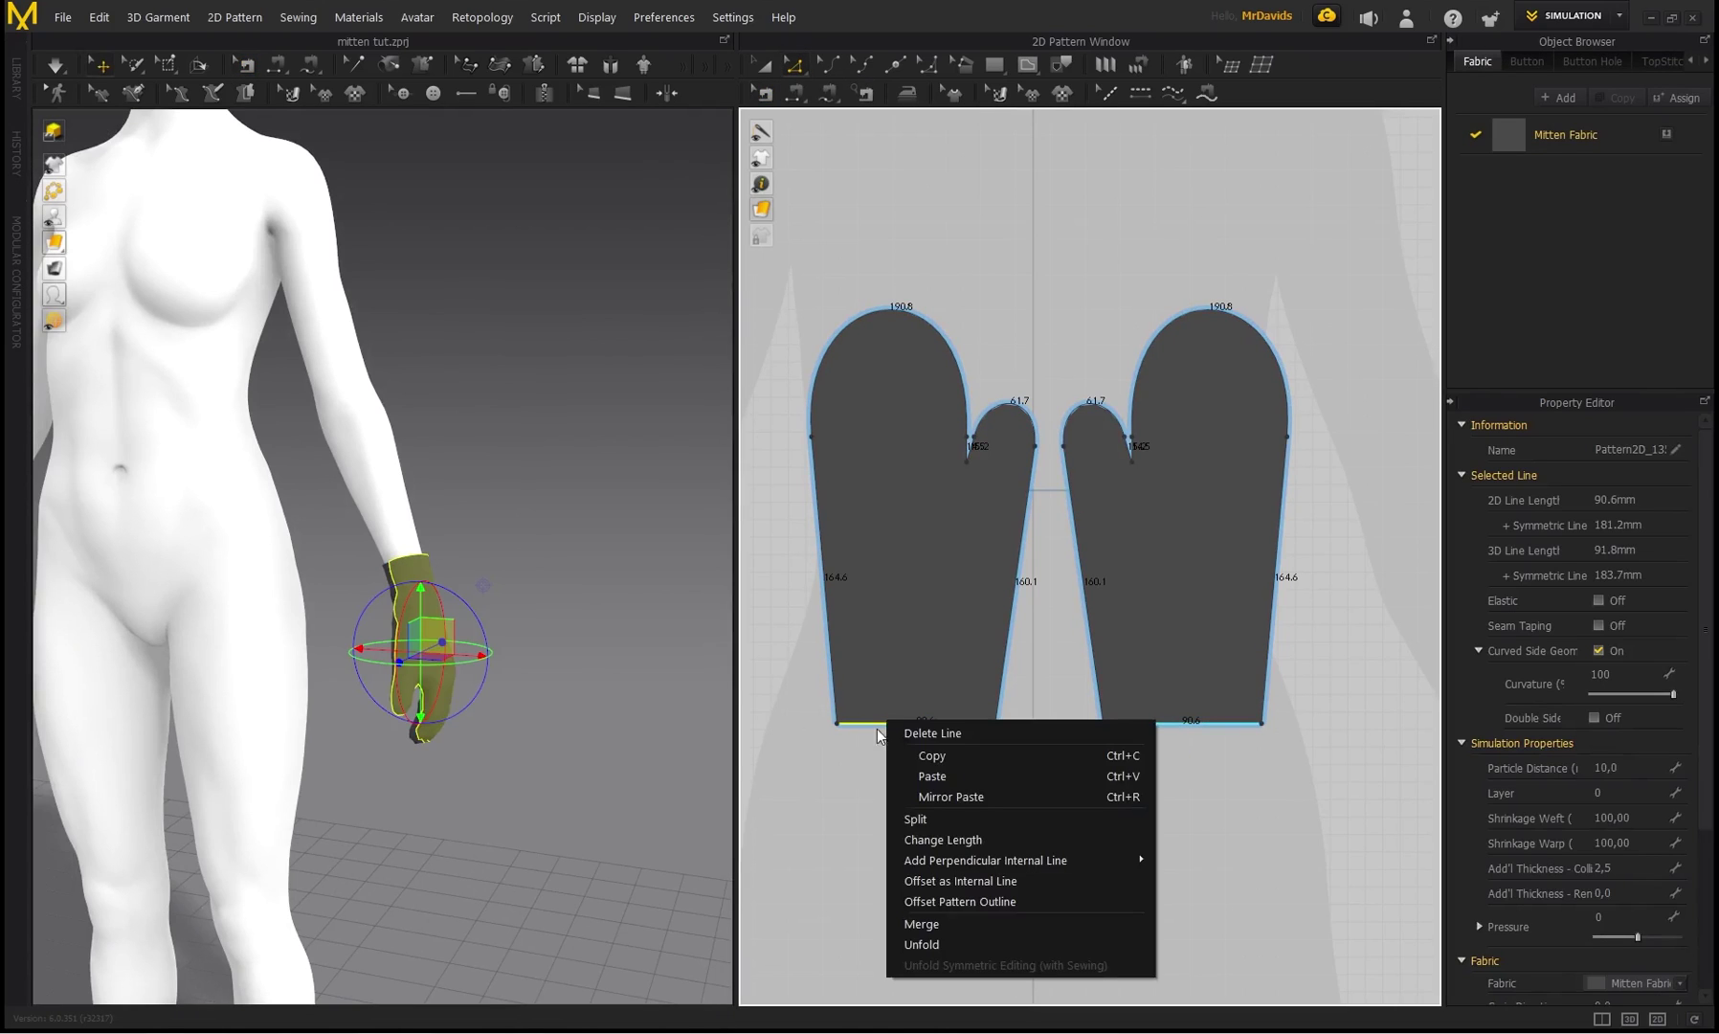
left_click(953, 903)
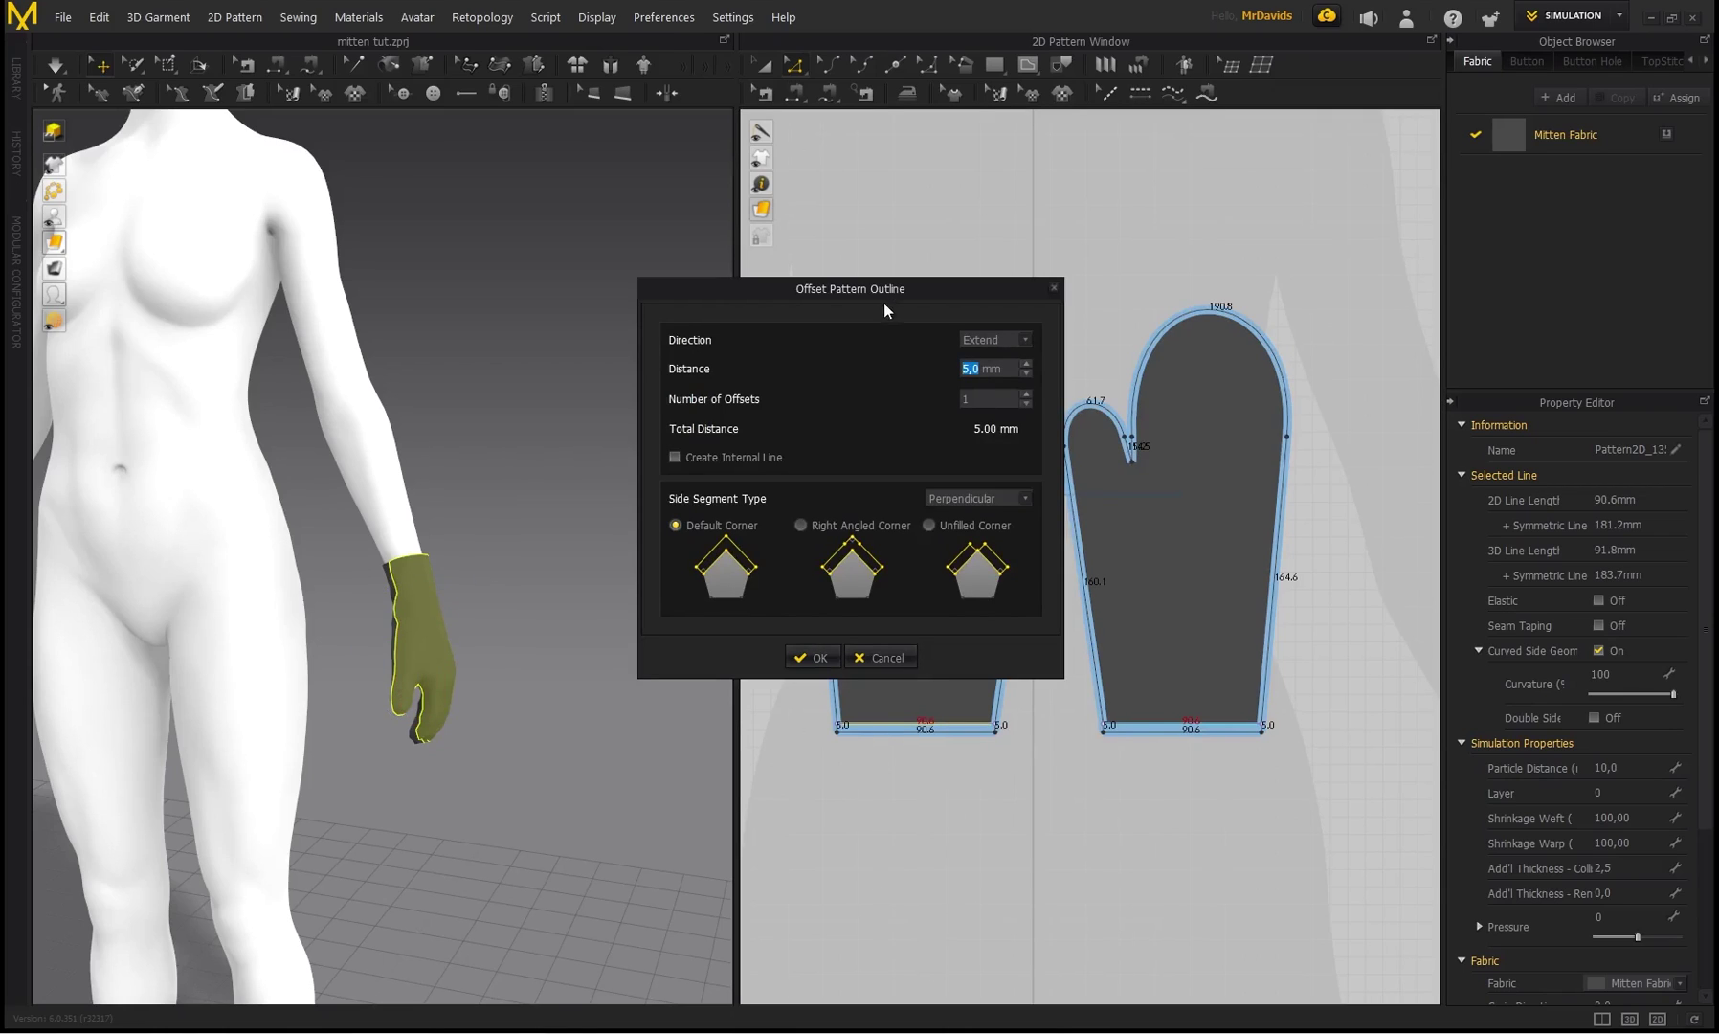
left_click_drag(883, 302, 523, 355)
type("50")
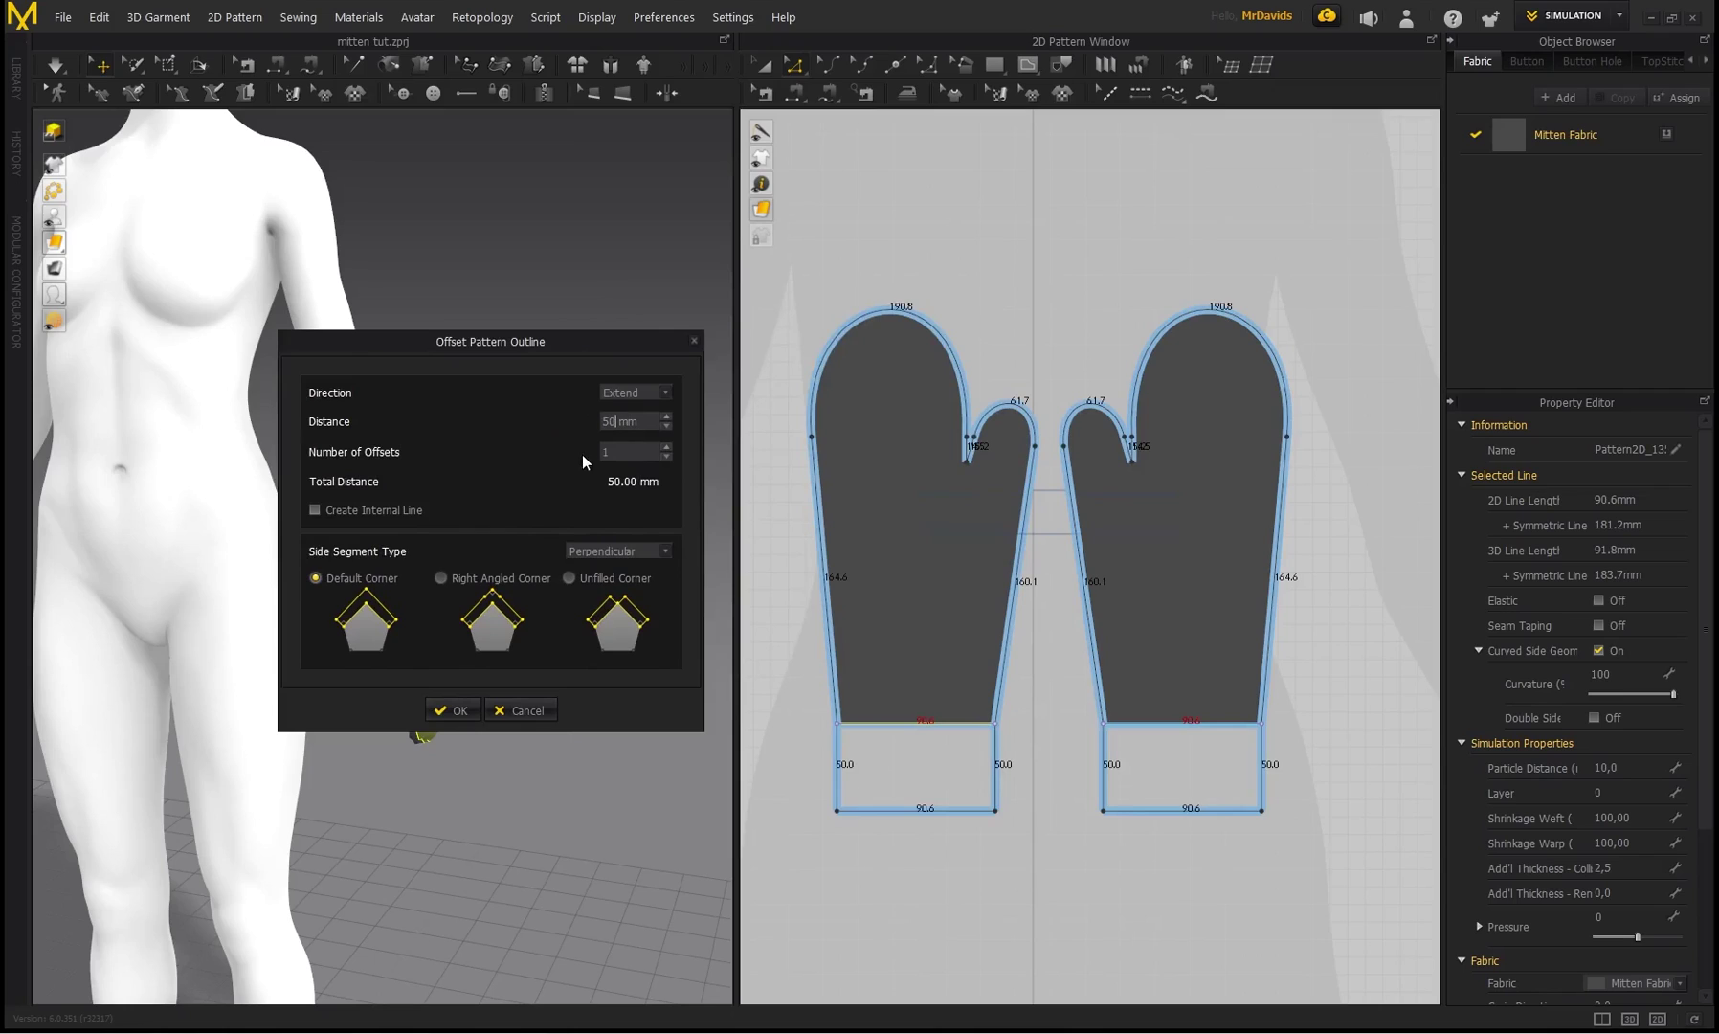
left_click(314, 510)
left_click(453, 711)
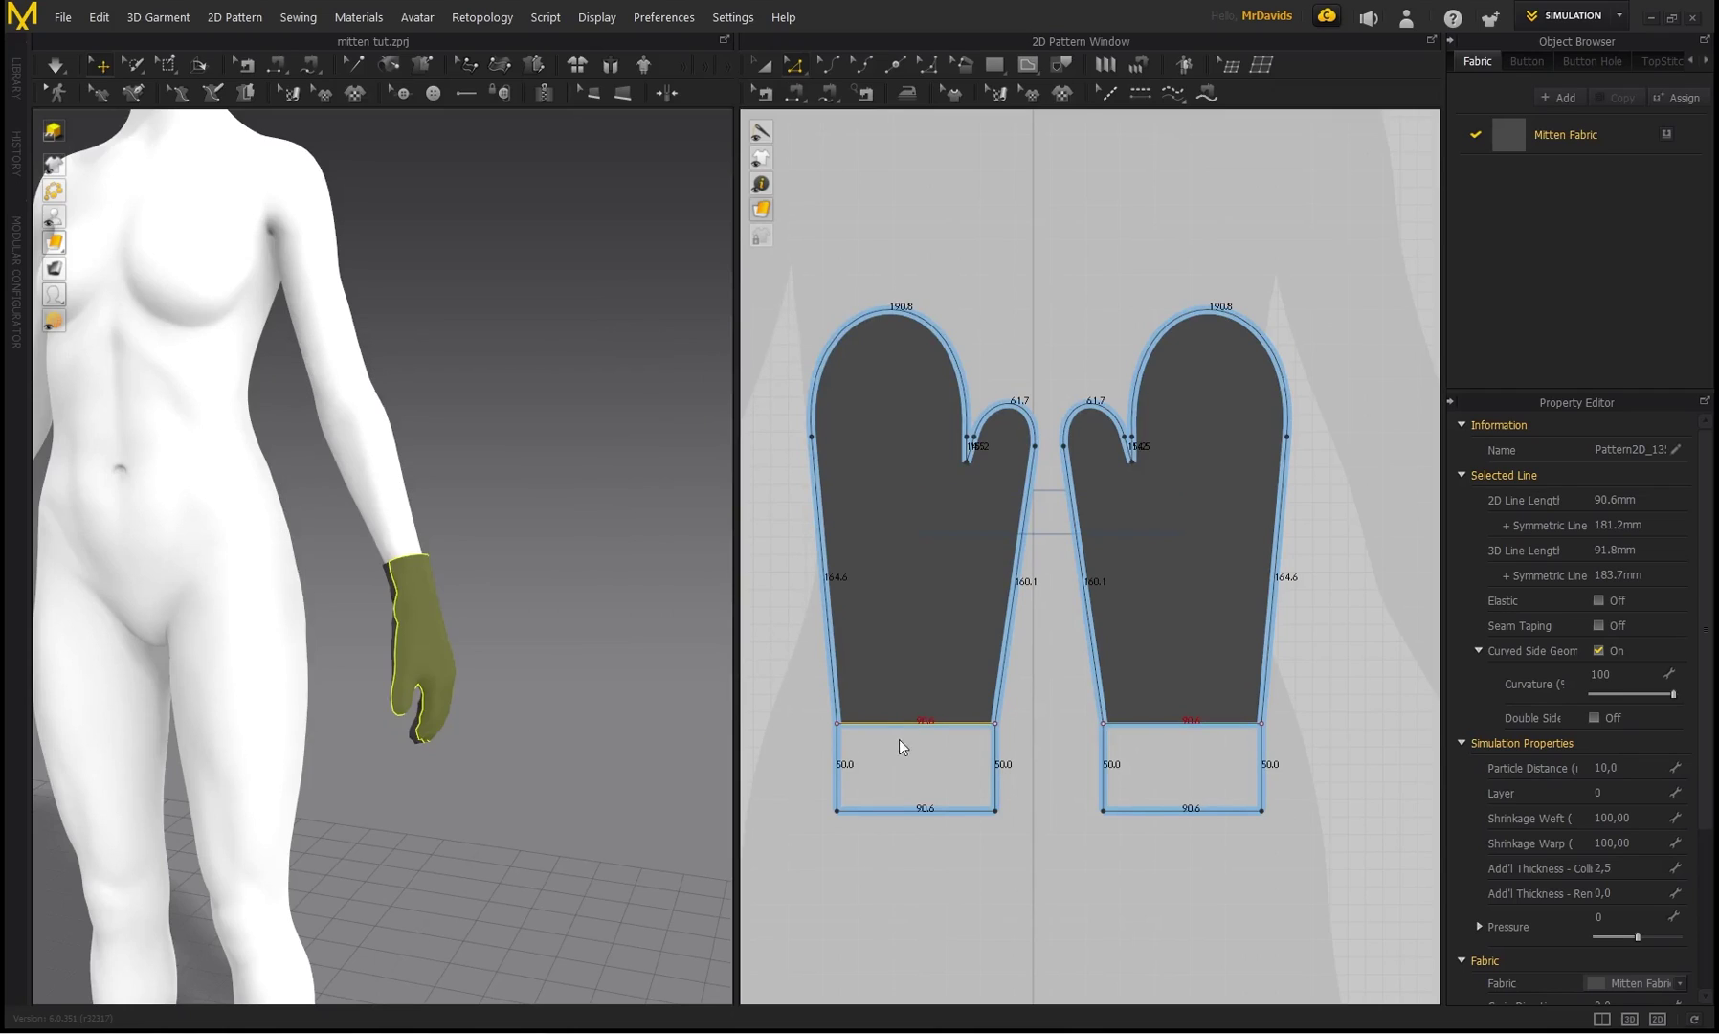
- Cut and sew both mitten pieces along the internal line between the mitten body and the 50 mm extension
left_click(996, 721)
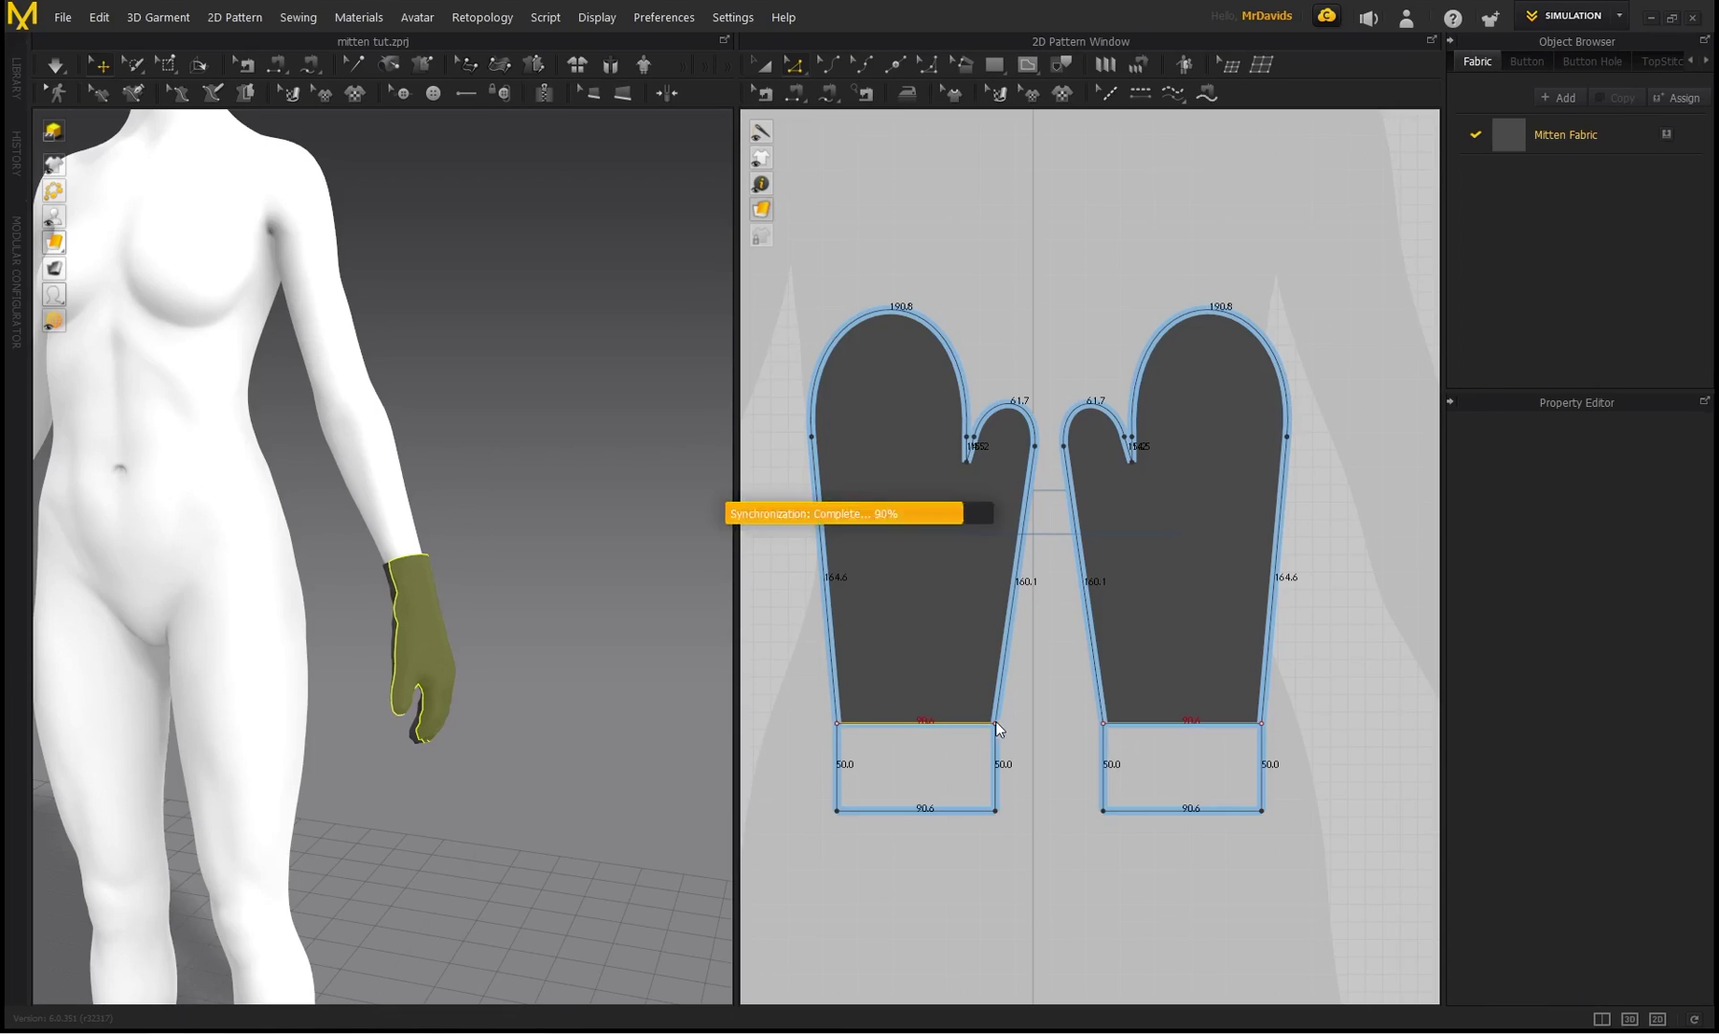
left_click(876, 749)
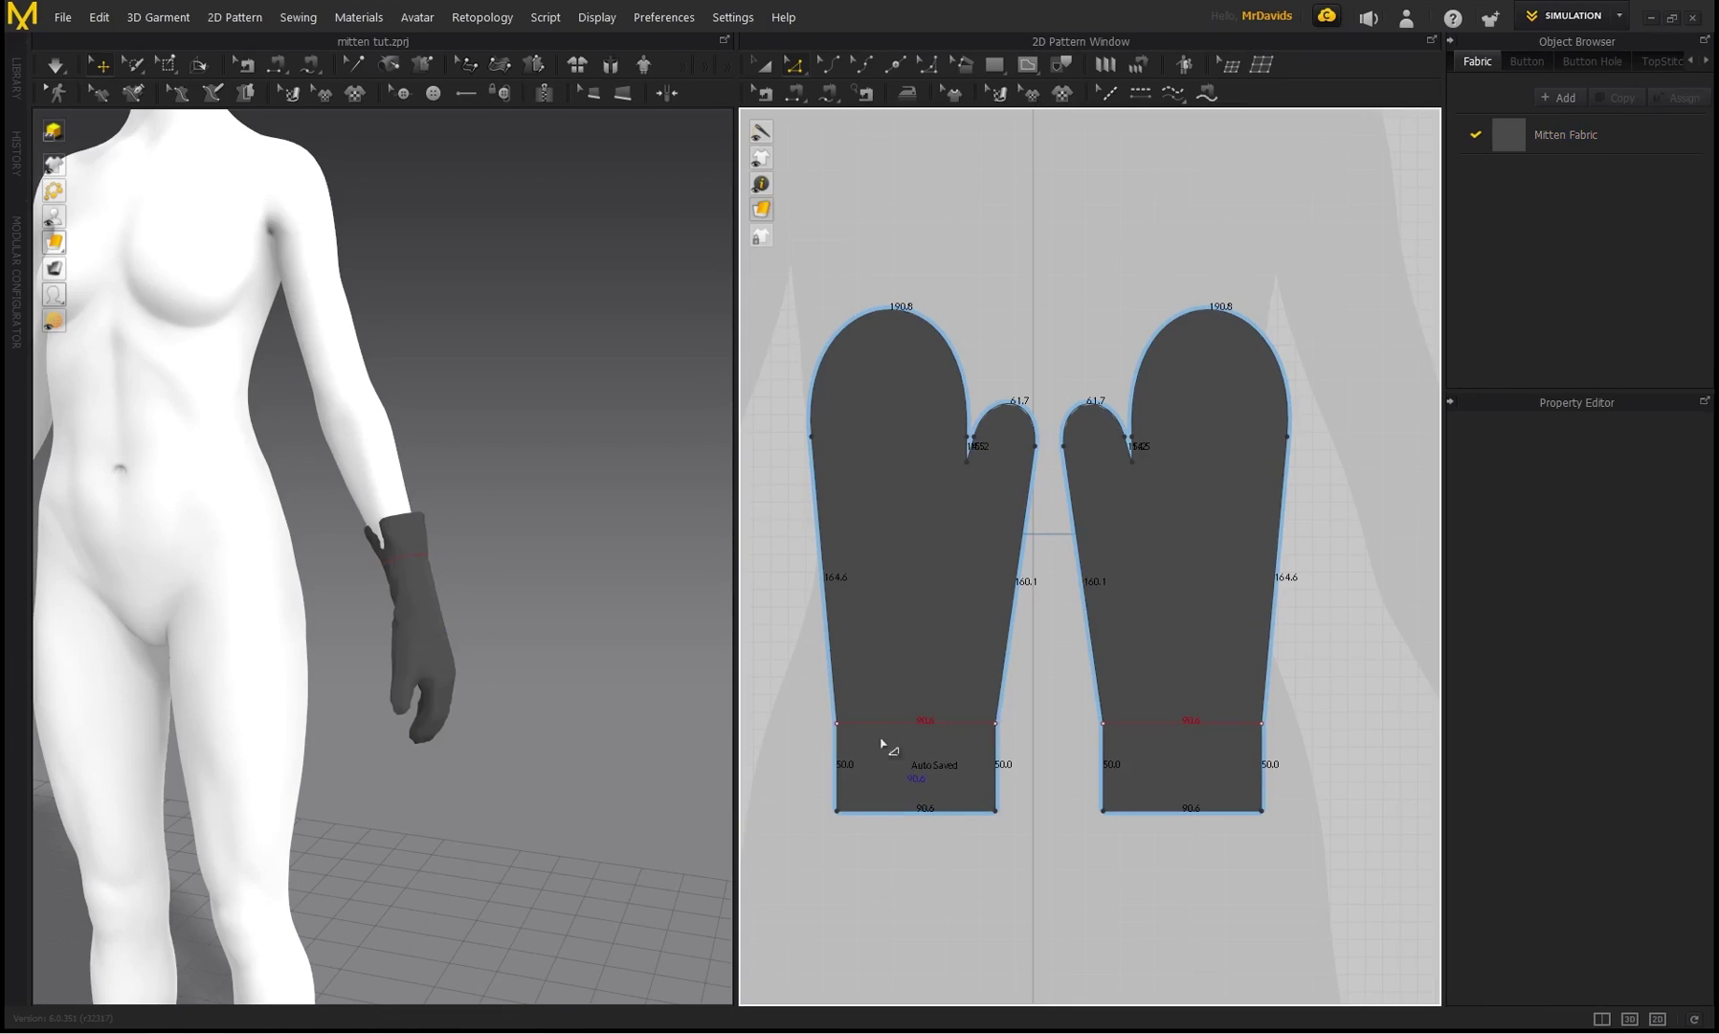
left_click(867, 728)
right_click(867, 728)
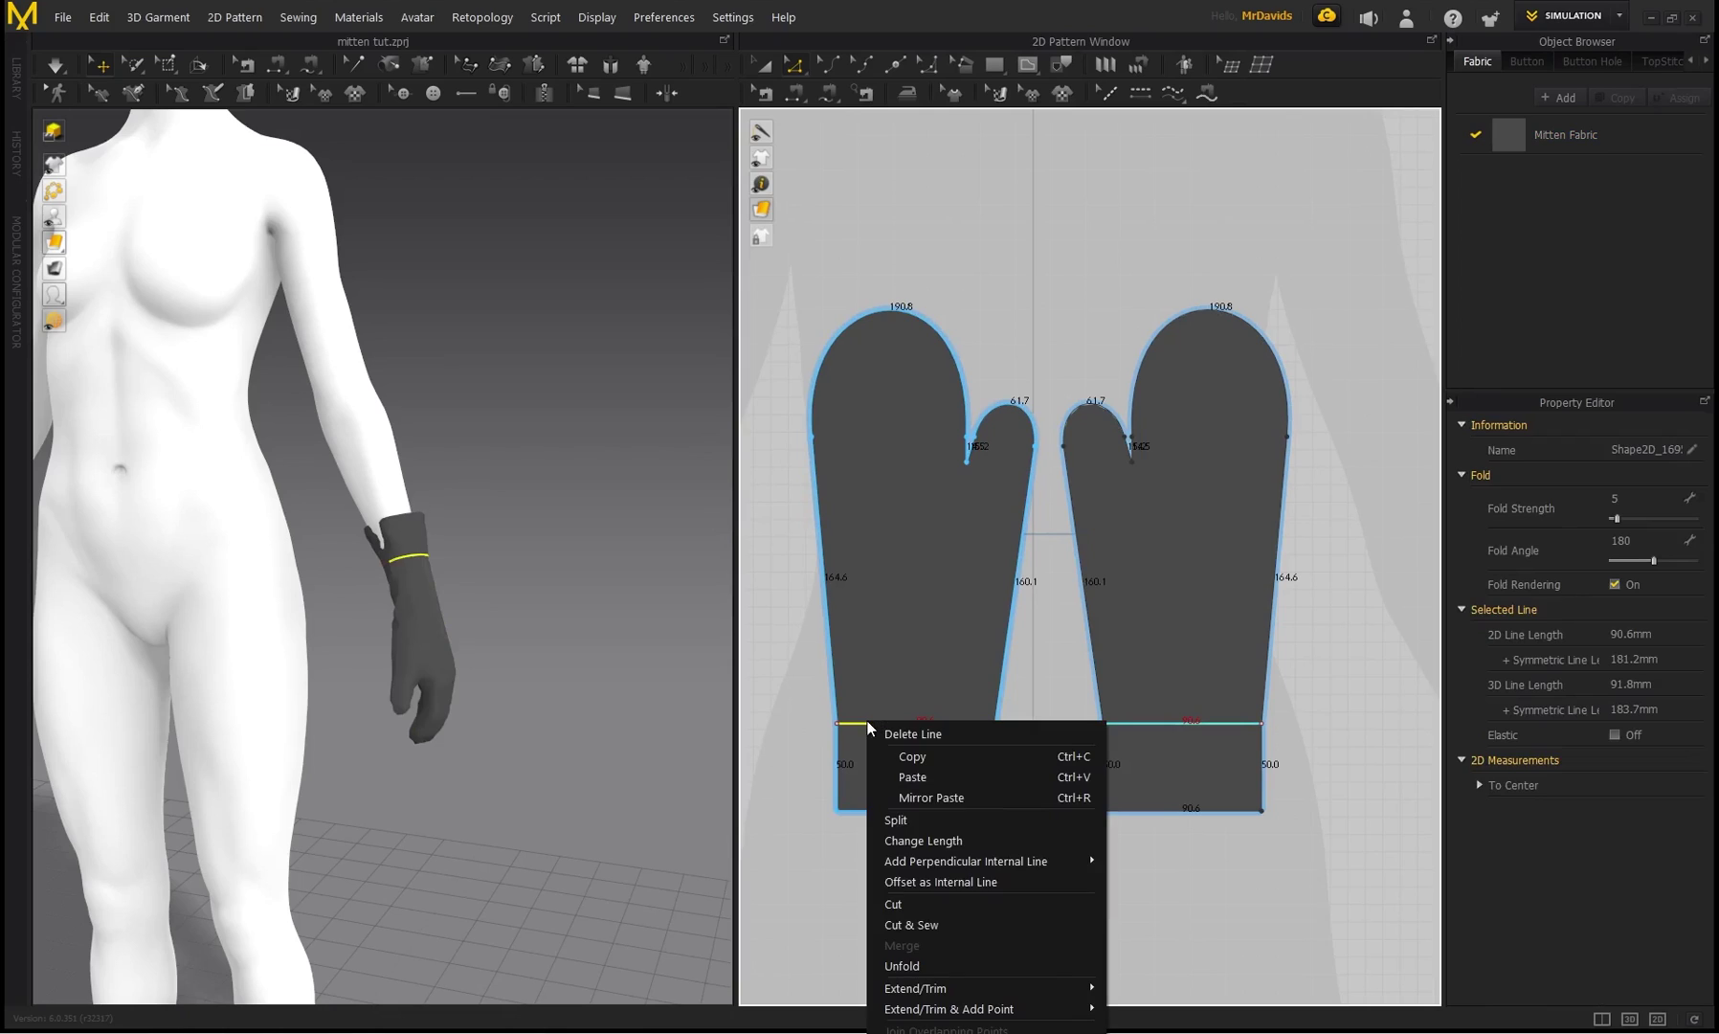
left_click(925, 923)
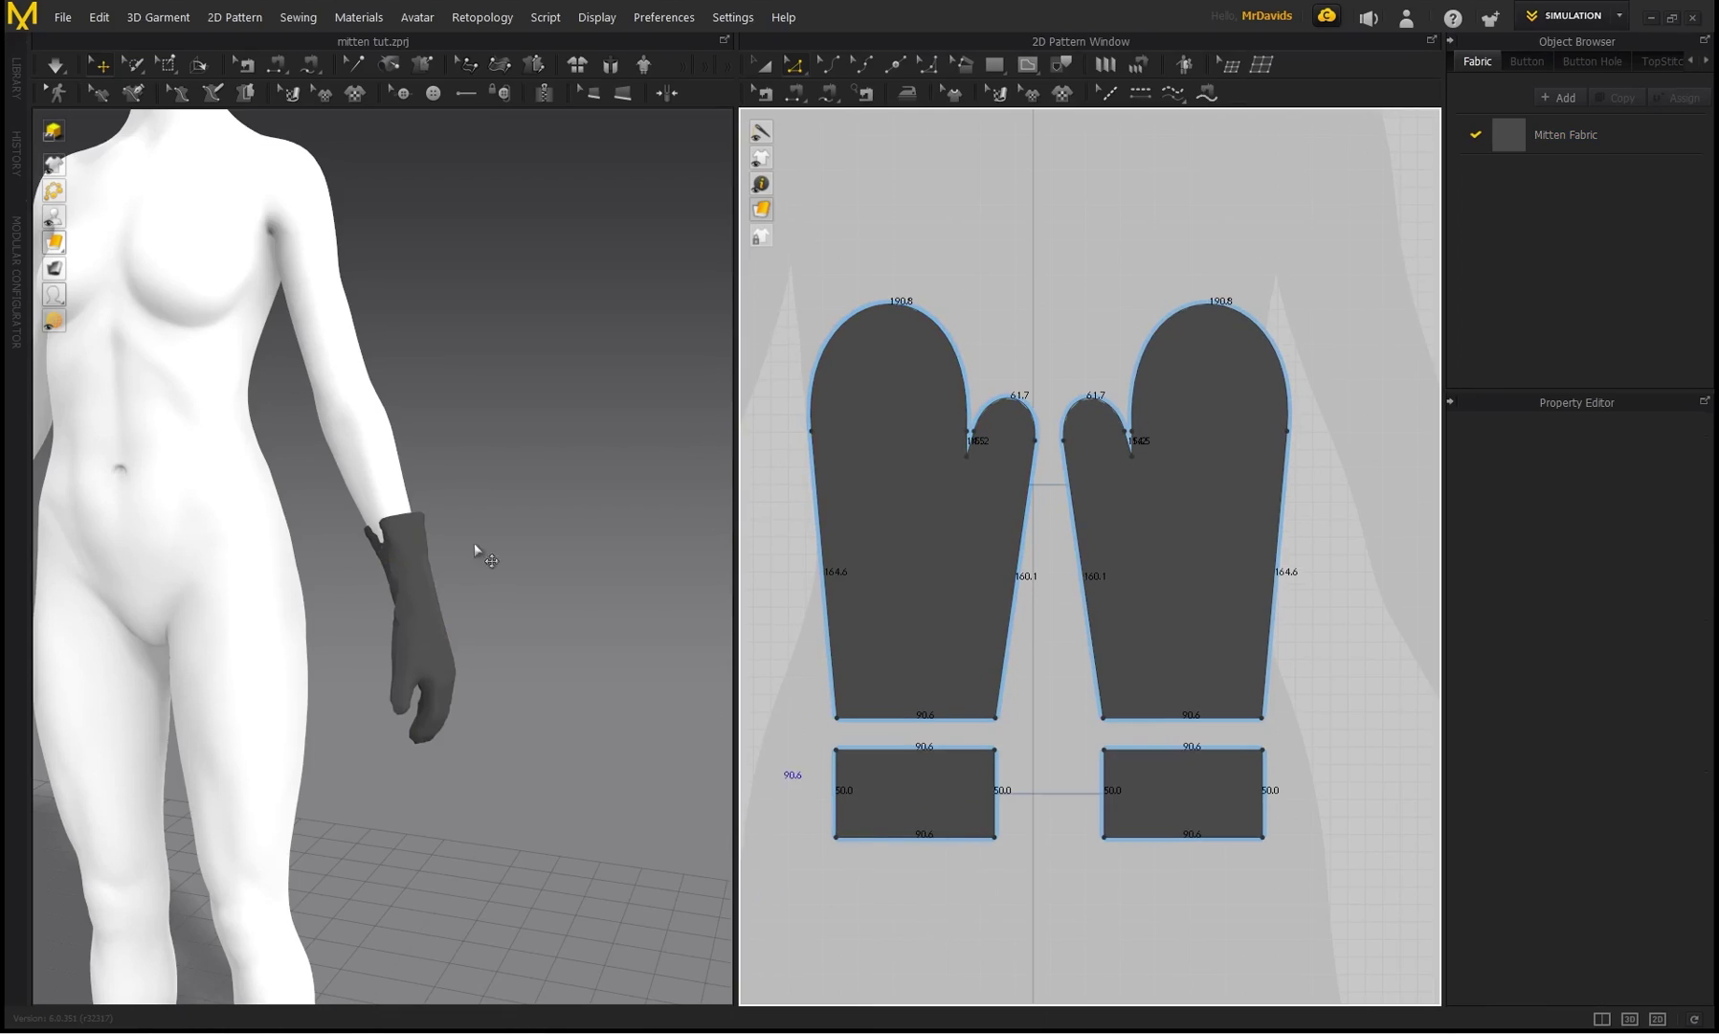
- Sew the two cuff pieces together along their inner and outer side edges with Segment Sewing
left_click(800, 100)
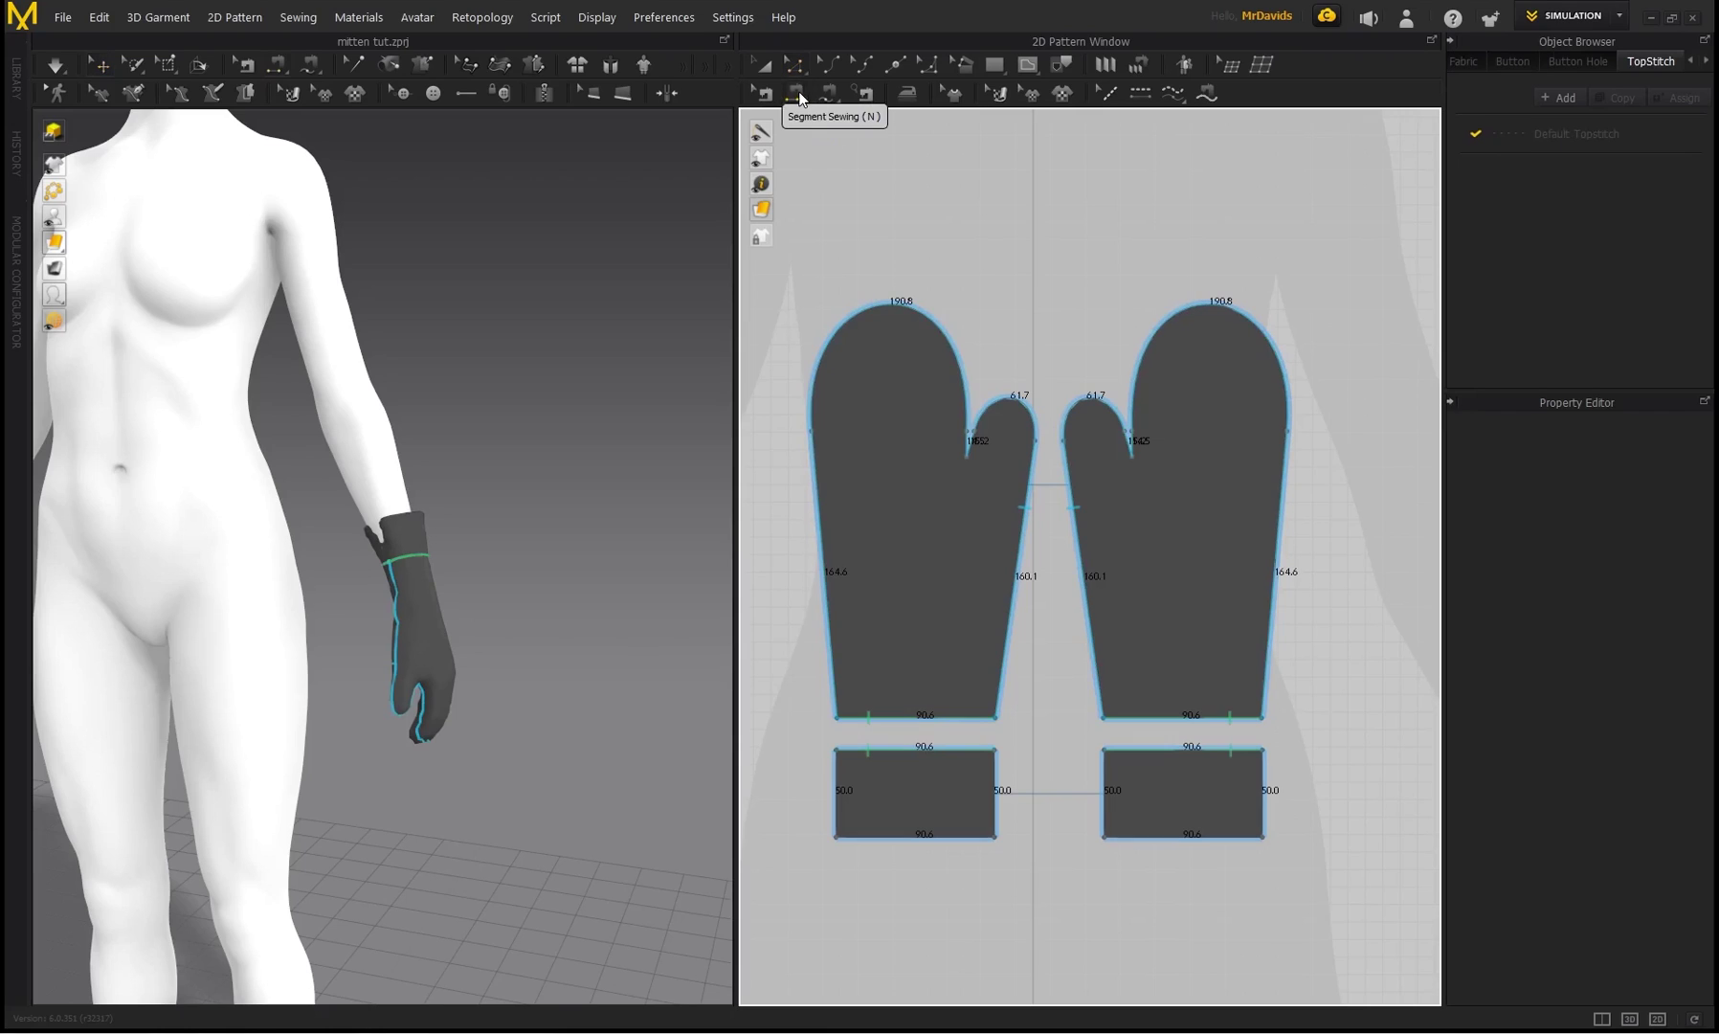
left_click(995, 784)
left_click(1104, 790)
left_click(1265, 804)
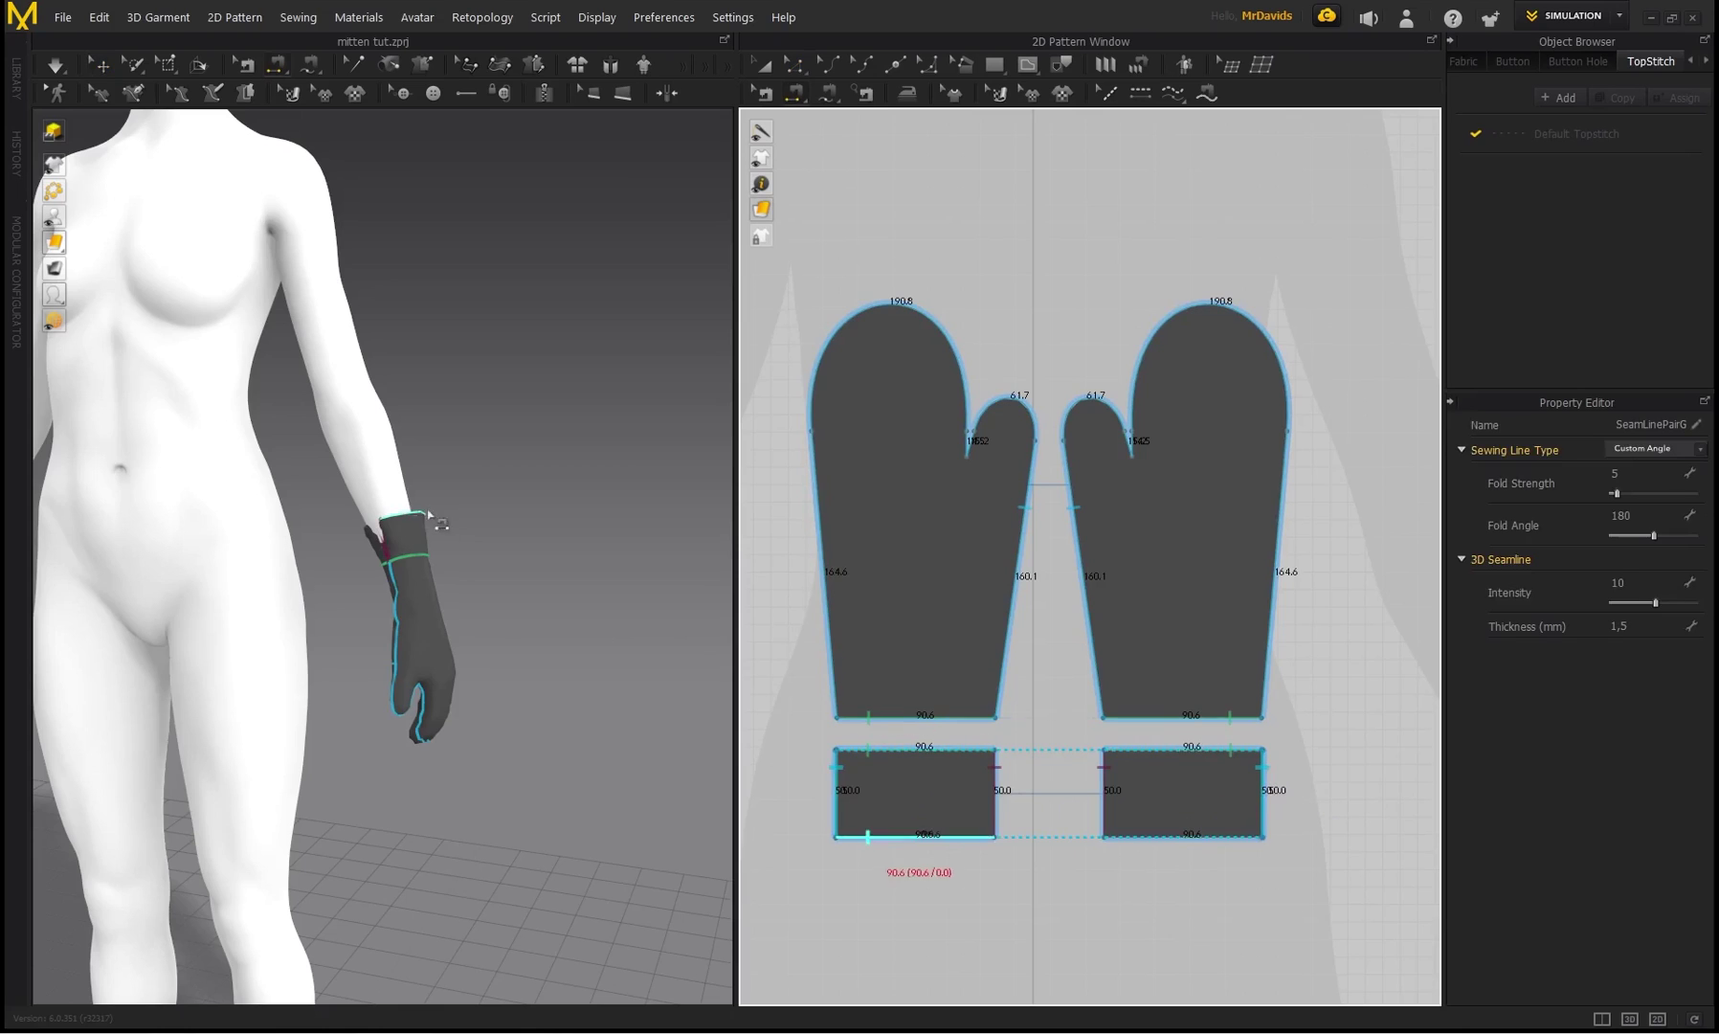
- Run the simulation briefly to close the cuff around the avatar's wrist, and stop it
scroll(402, 512, "up", 5)
right_click(371, 529)
left_click(556, 434)
scroll(378, 559, "up", 2)
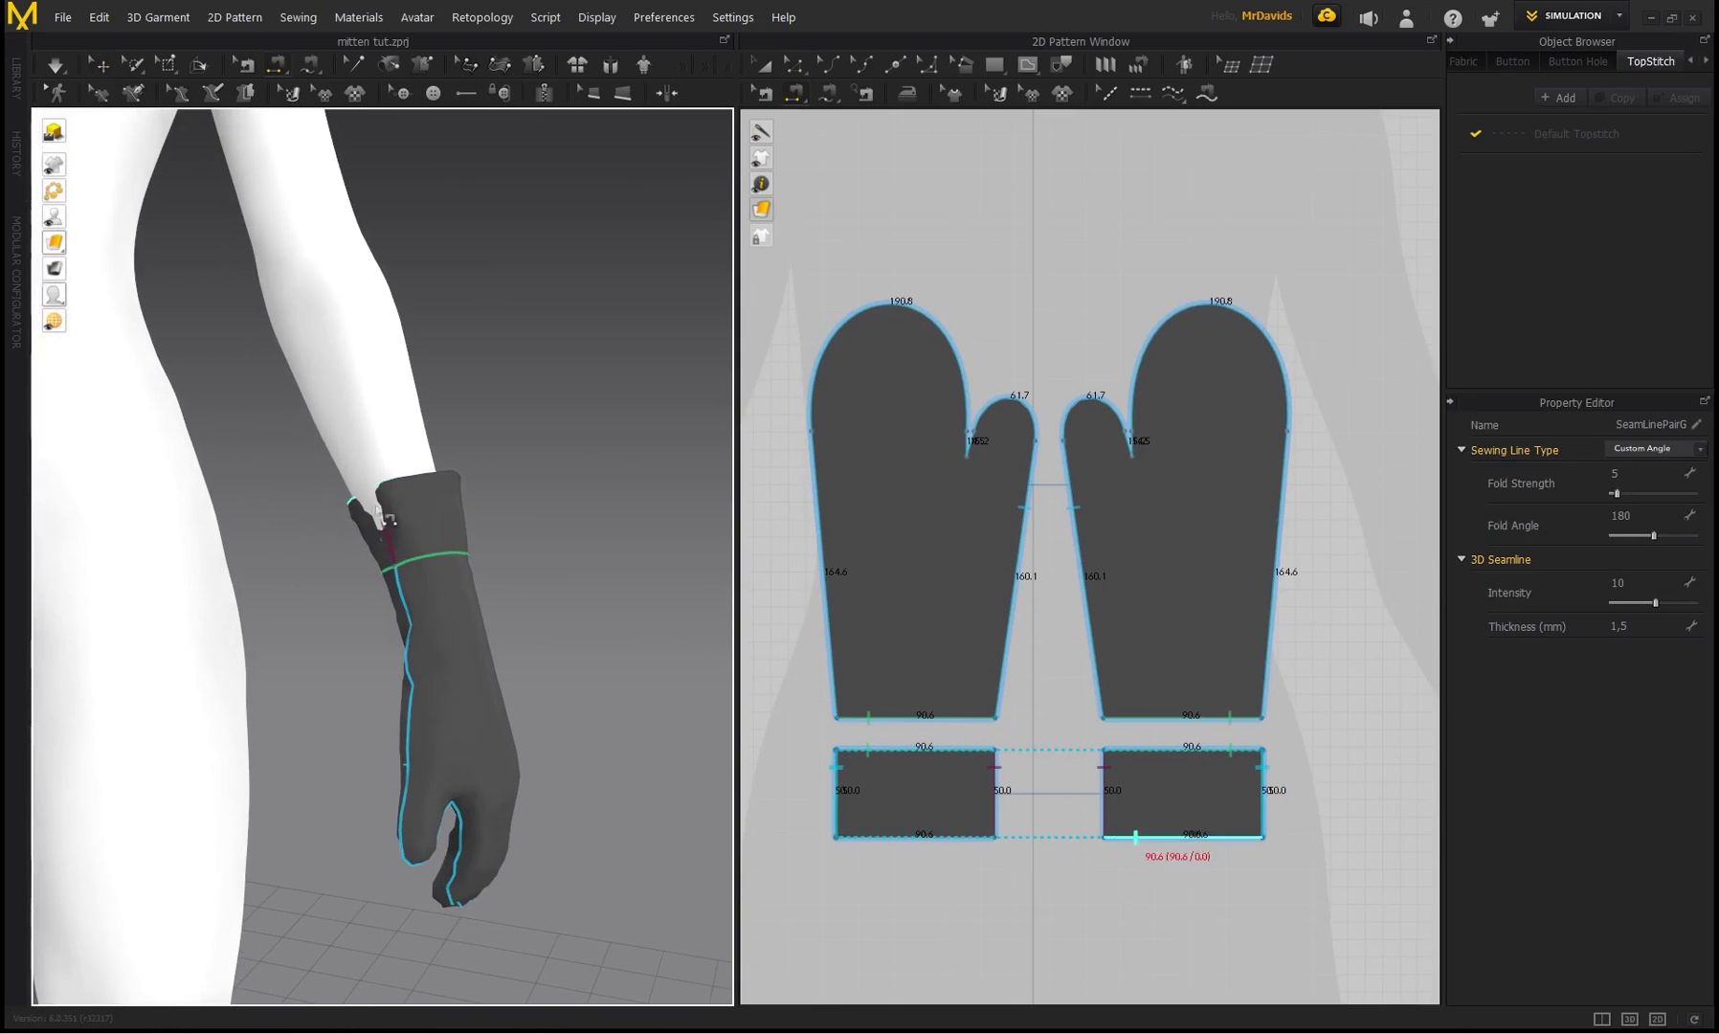
key("space")
key("space")
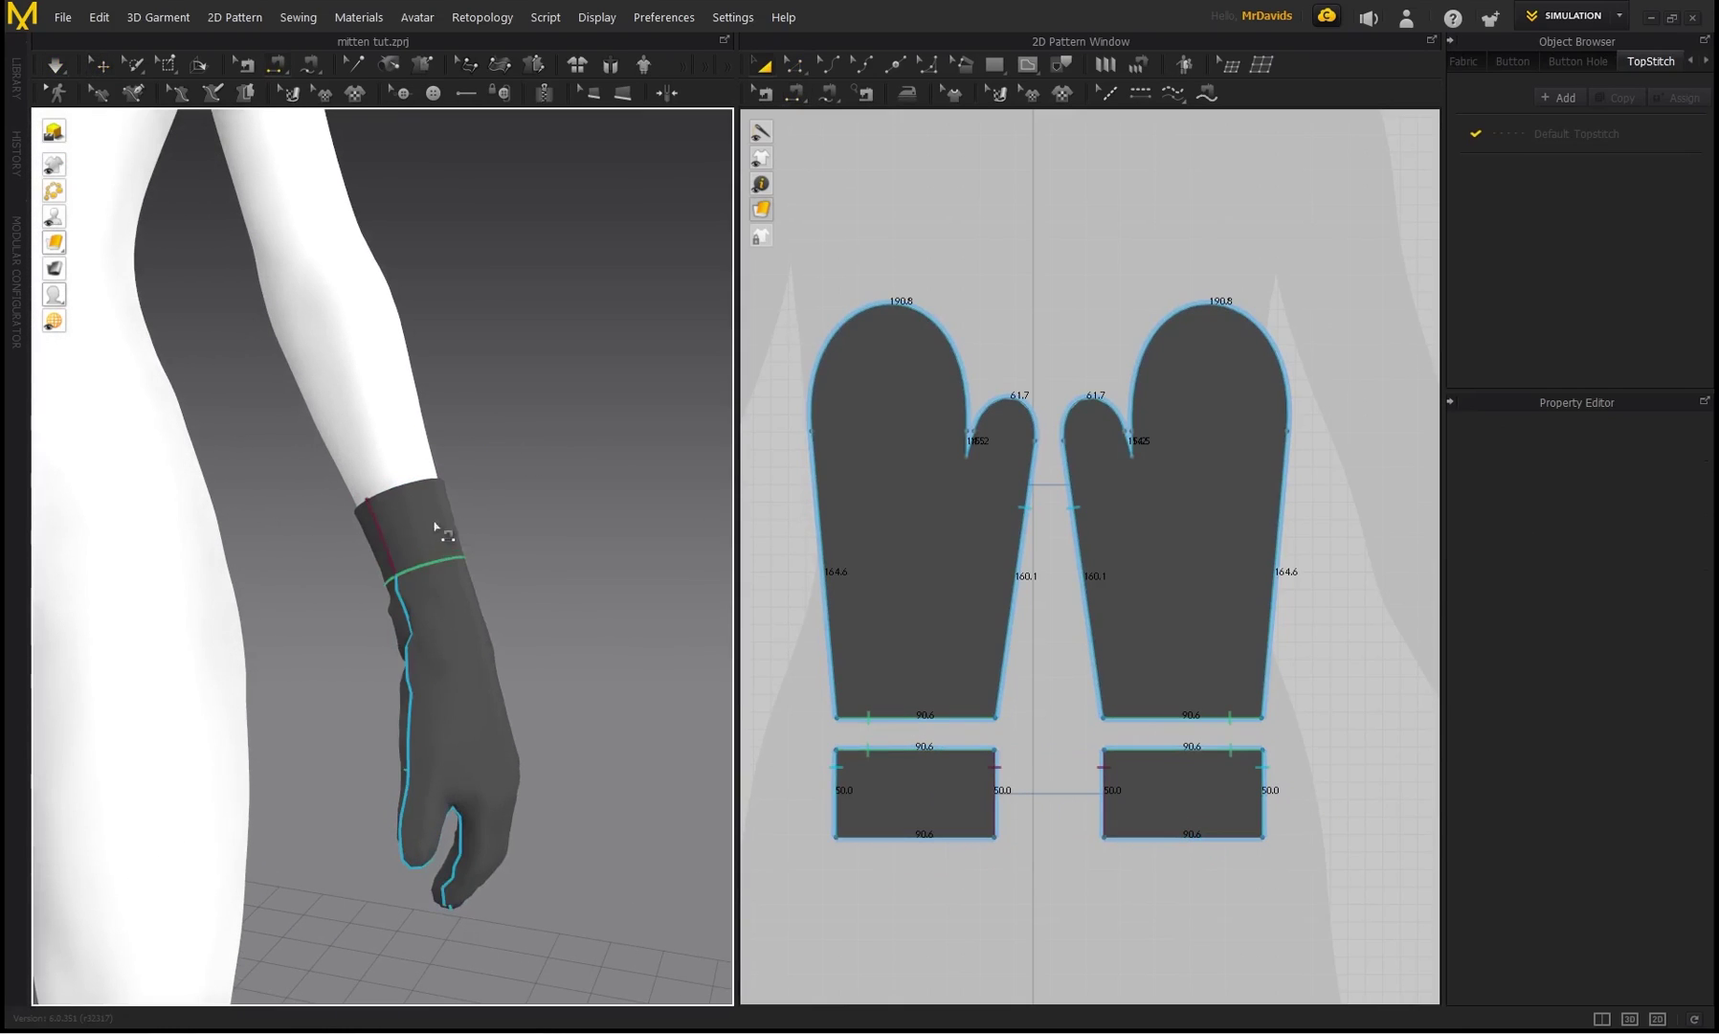
- Fold the cuff outward over the mitten along its joining seam with Fold Arrangement, to a fold angle of 334
right_click_drag(436, 528, 261, 538)
middle_click_drag(261, 538, 403, 500)
scroll(403, 501, "down", 3)
right_click_drag(403, 501, 533, 530)
middle_click_drag(704, 517, 441, 568)
scroll(441, 568, "up", 2)
middle_click_drag(335, 550, 387, 522)
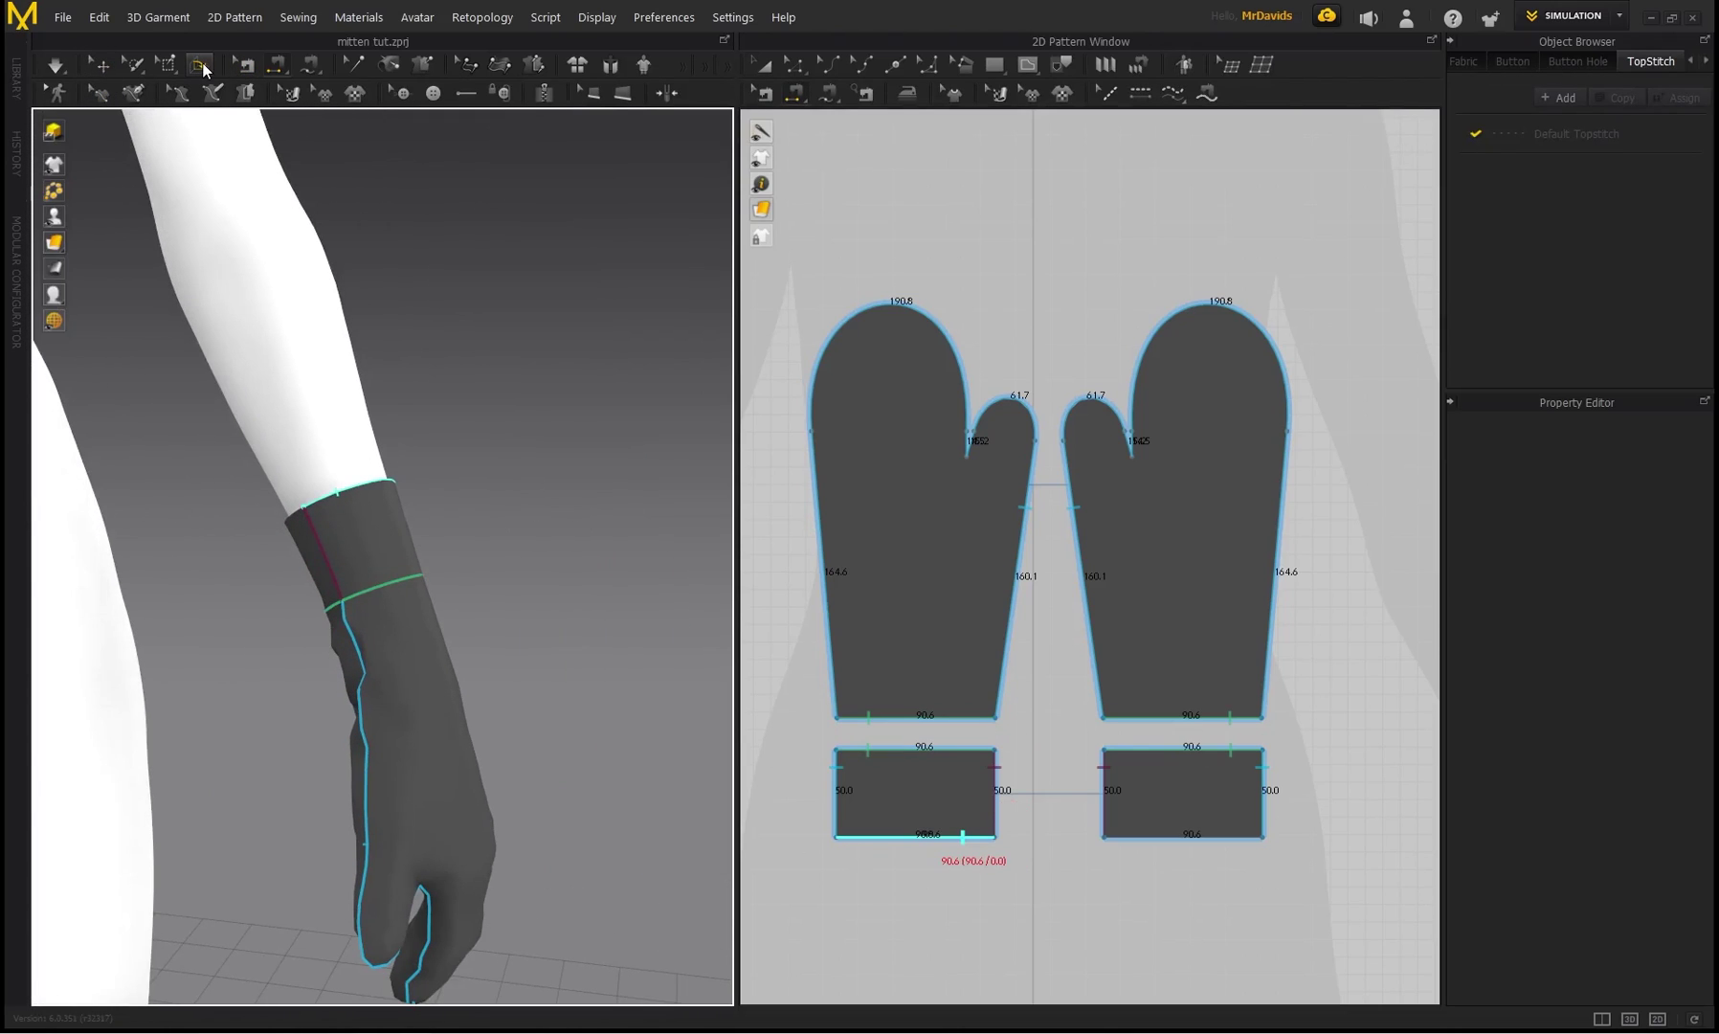
left_click(201, 67)
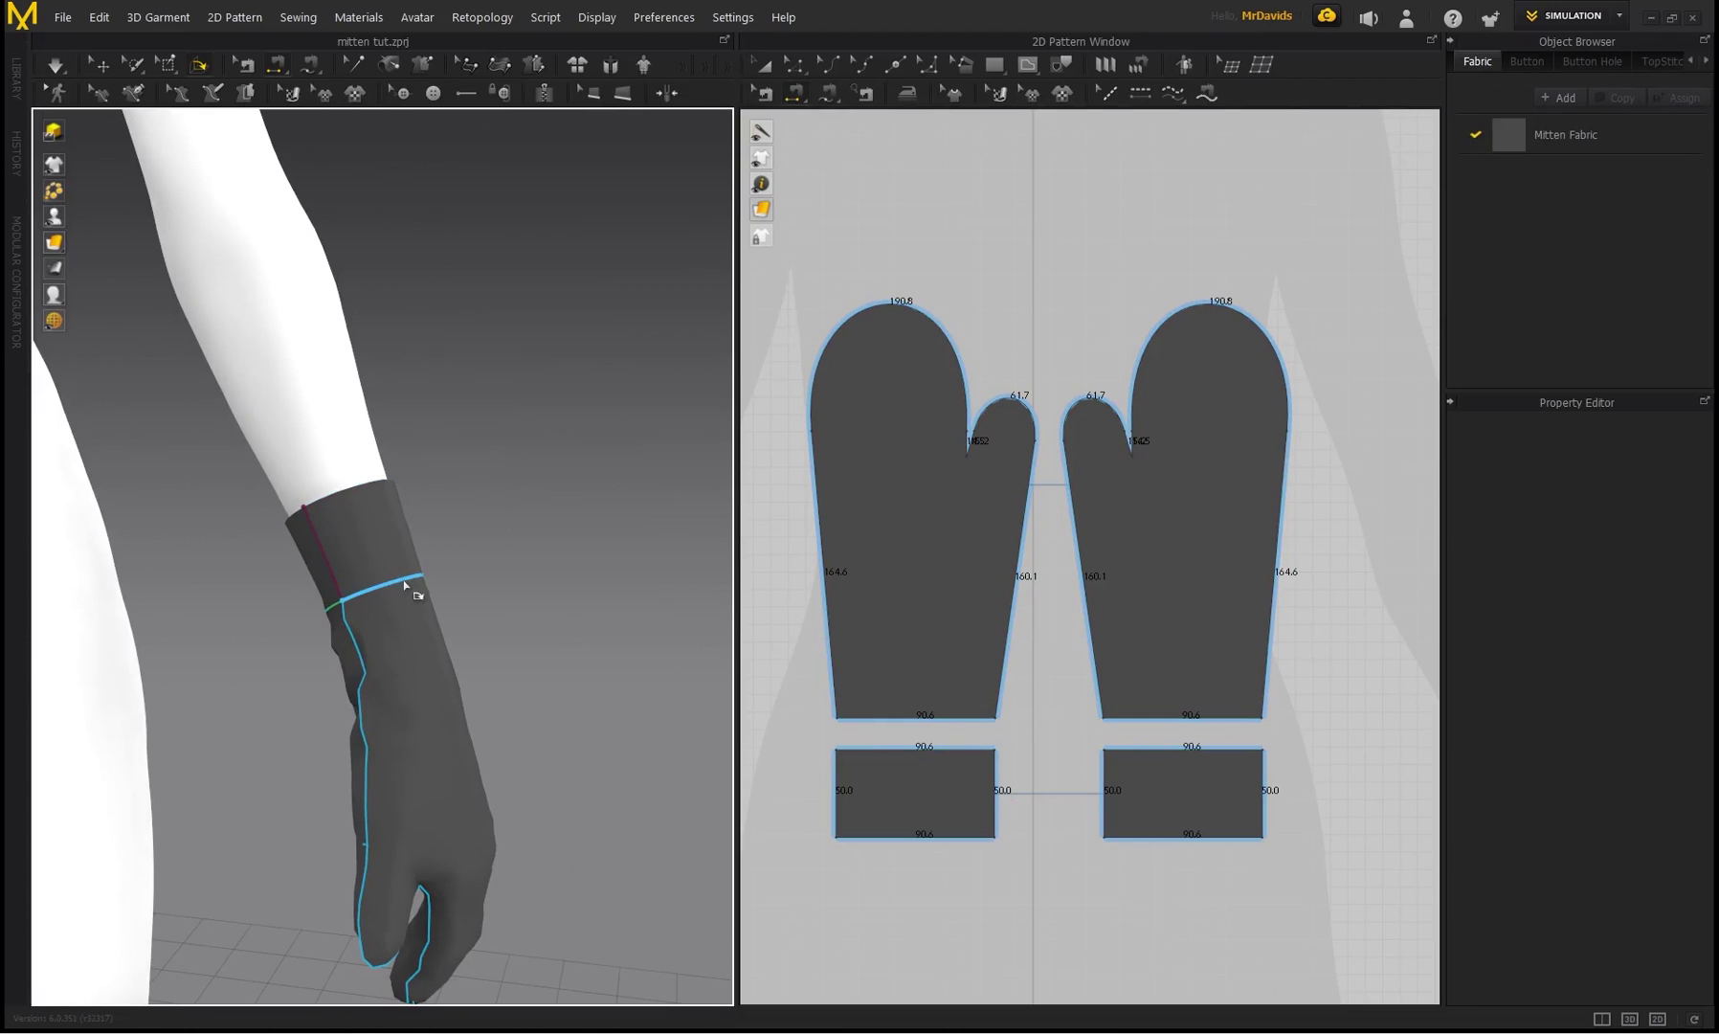
scroll(406, 585, "up", 2)
left_click(434, 587)
left_click_drag(461, 534, 298, 641)
left_click(299, 639)
left_click(308, 629)
right_click_drag(309, 629, 625, 479)
left_click_drag(534, 460, 453, 580)
middle_click_drag(453, 580, 311, 538)
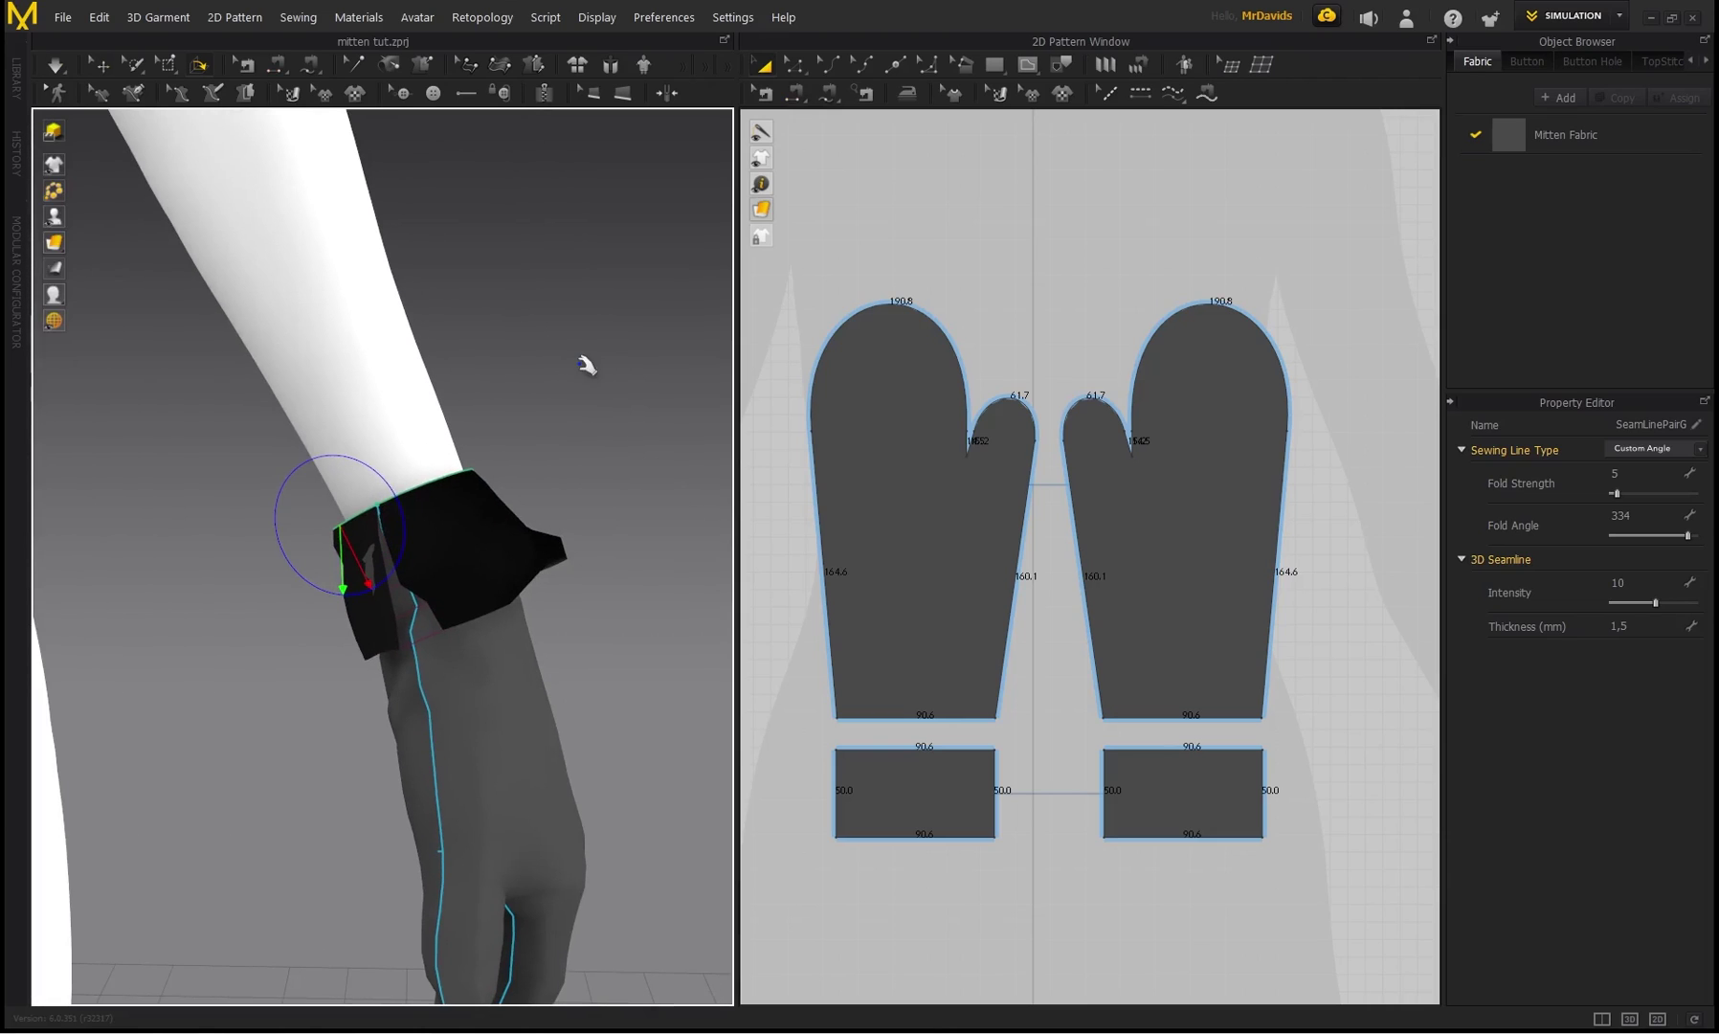
- Simulate the folded cuff so it settles over the mitten, and inspect it around the wrist
key("space")
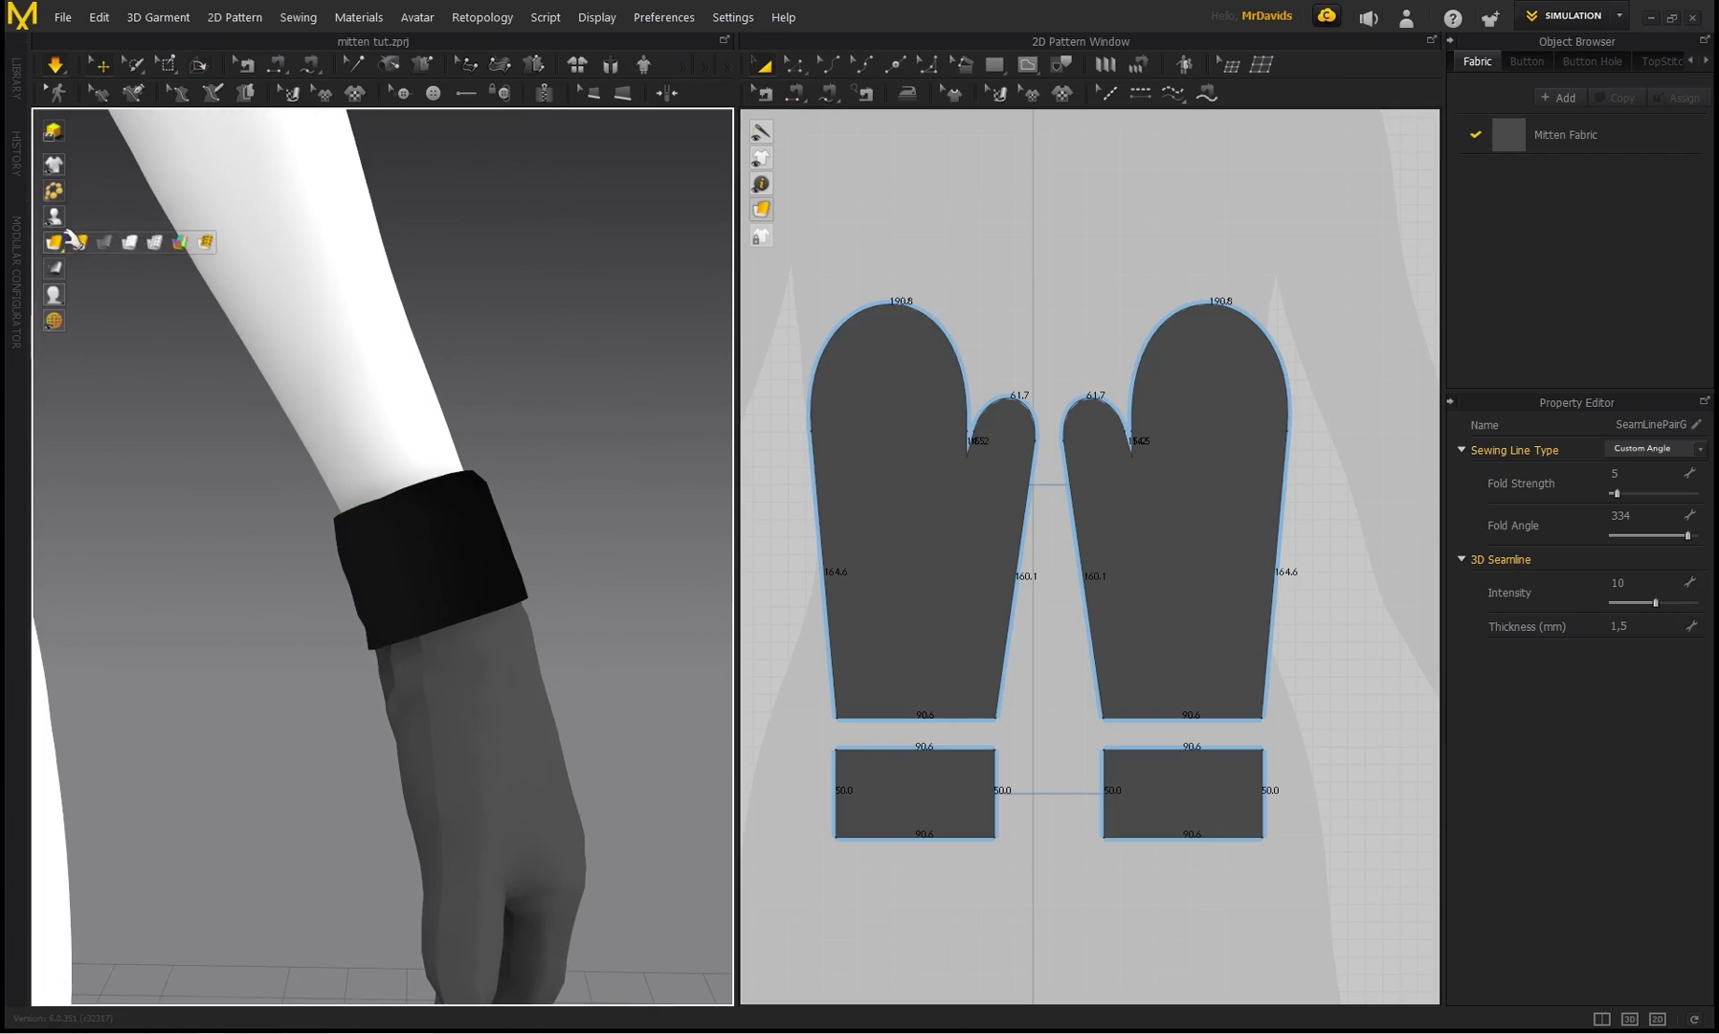
scroll(426, 541, "down", 2)
right_click_drag(429, 541, 429, 612)
scroll(320, 499, "up", 2)
scroll(430, 624, "down", 2)
middle_click_drag(430, 625, 436, 555)
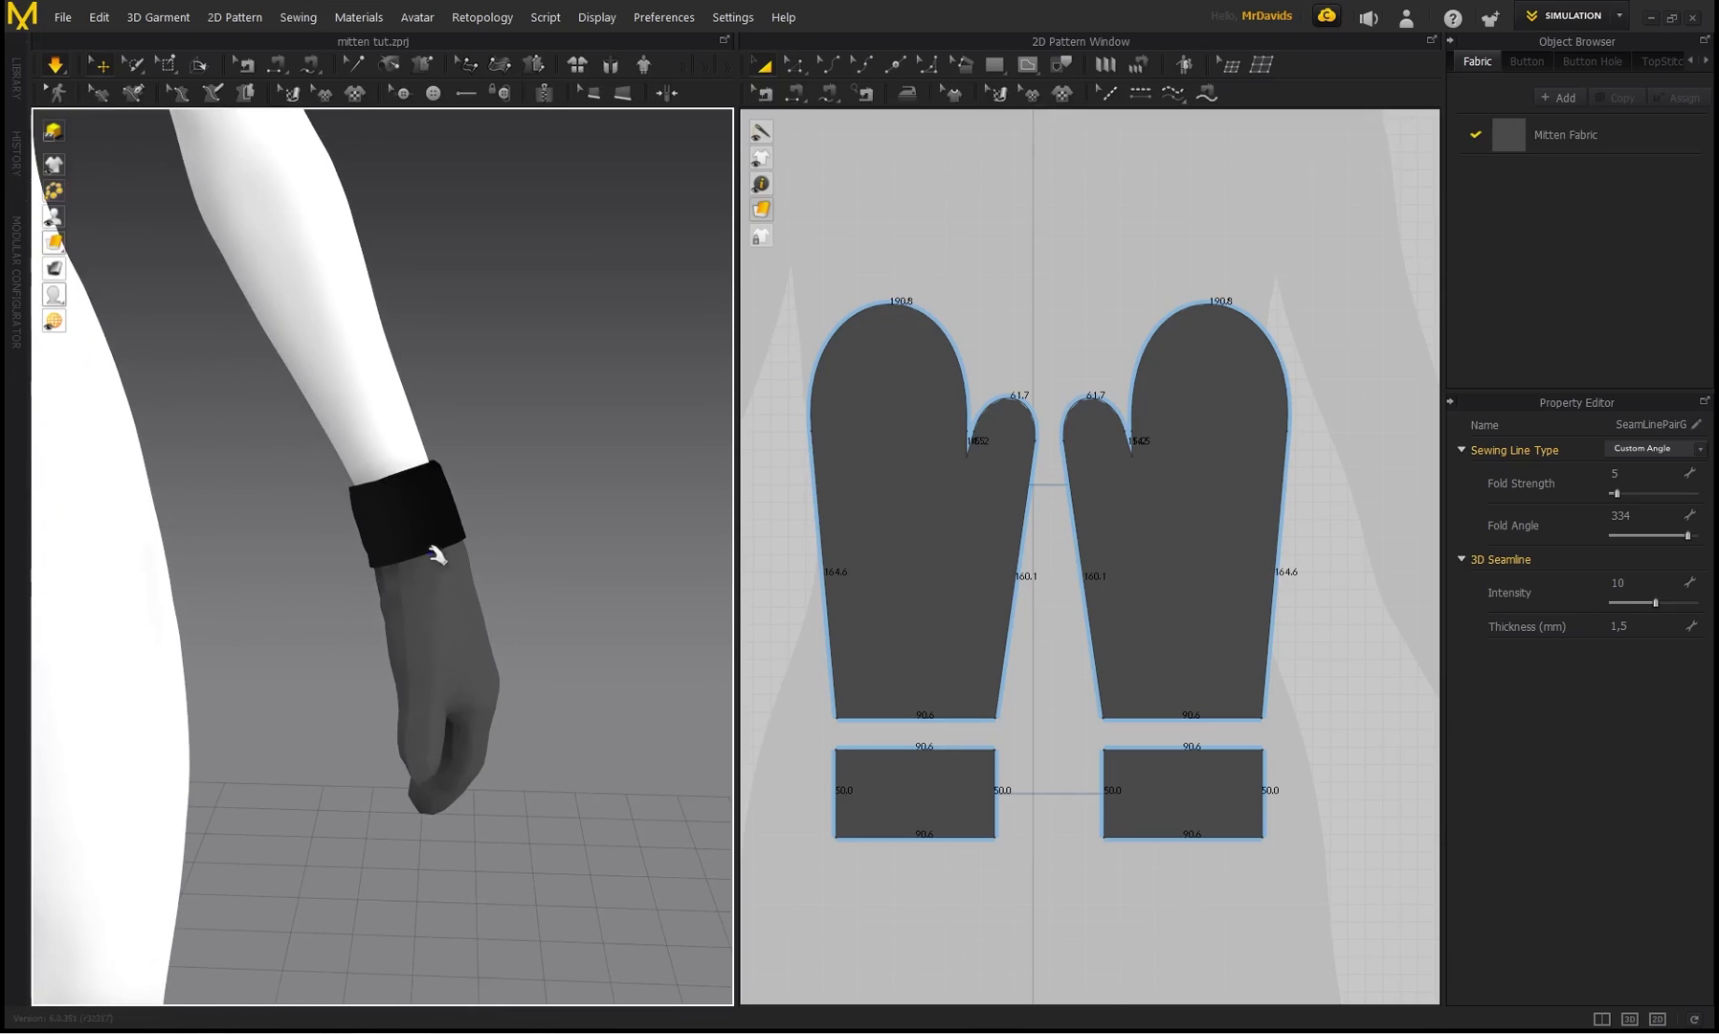
- Set the additional rendering thickness of both mitten body pieces to 2
scroll(965, 321, "down", 3)
left_click(1025, 227)
left_click(763, 65)
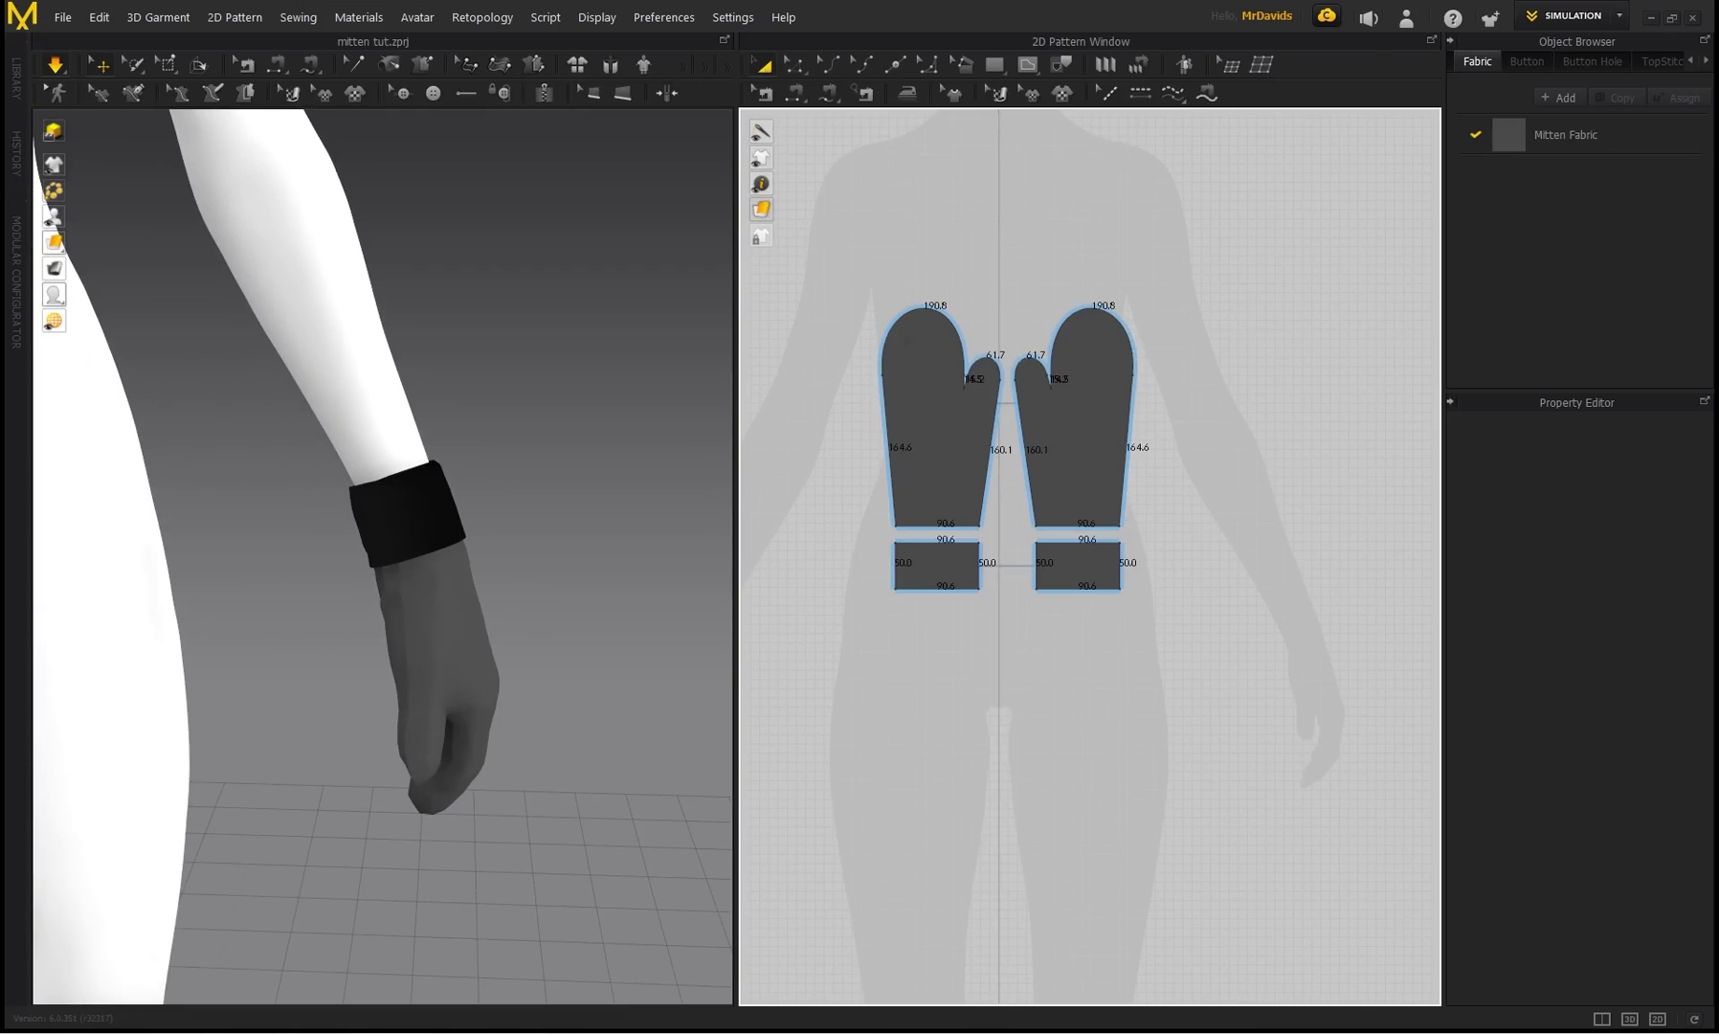
left_click_drag(1177, 641, 1167, 622)
left_click(1193, 630)
left_click_drag(1143, 539, 1144, 541)
left_click(1618, 892)
type("2")
key("Return")
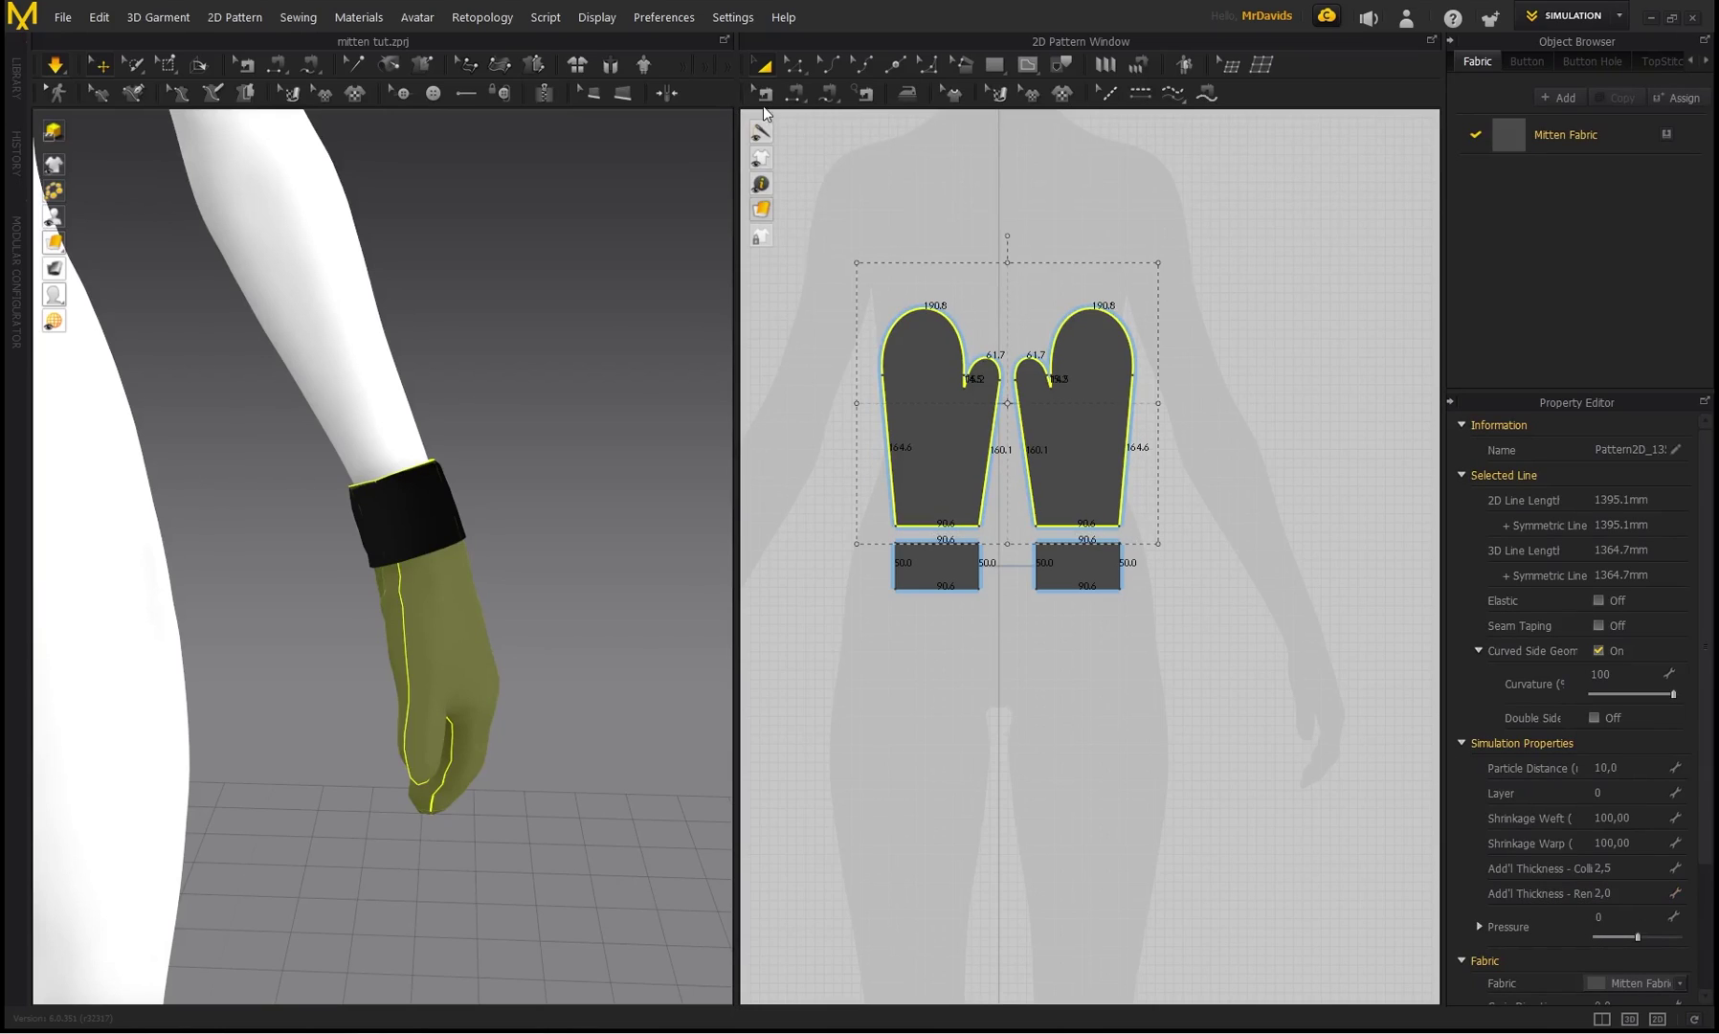
- Set the additional rendering thickness of both cuff pieces to 4
left_click(957, 580)
left_click(1617, 892)
key("Return")
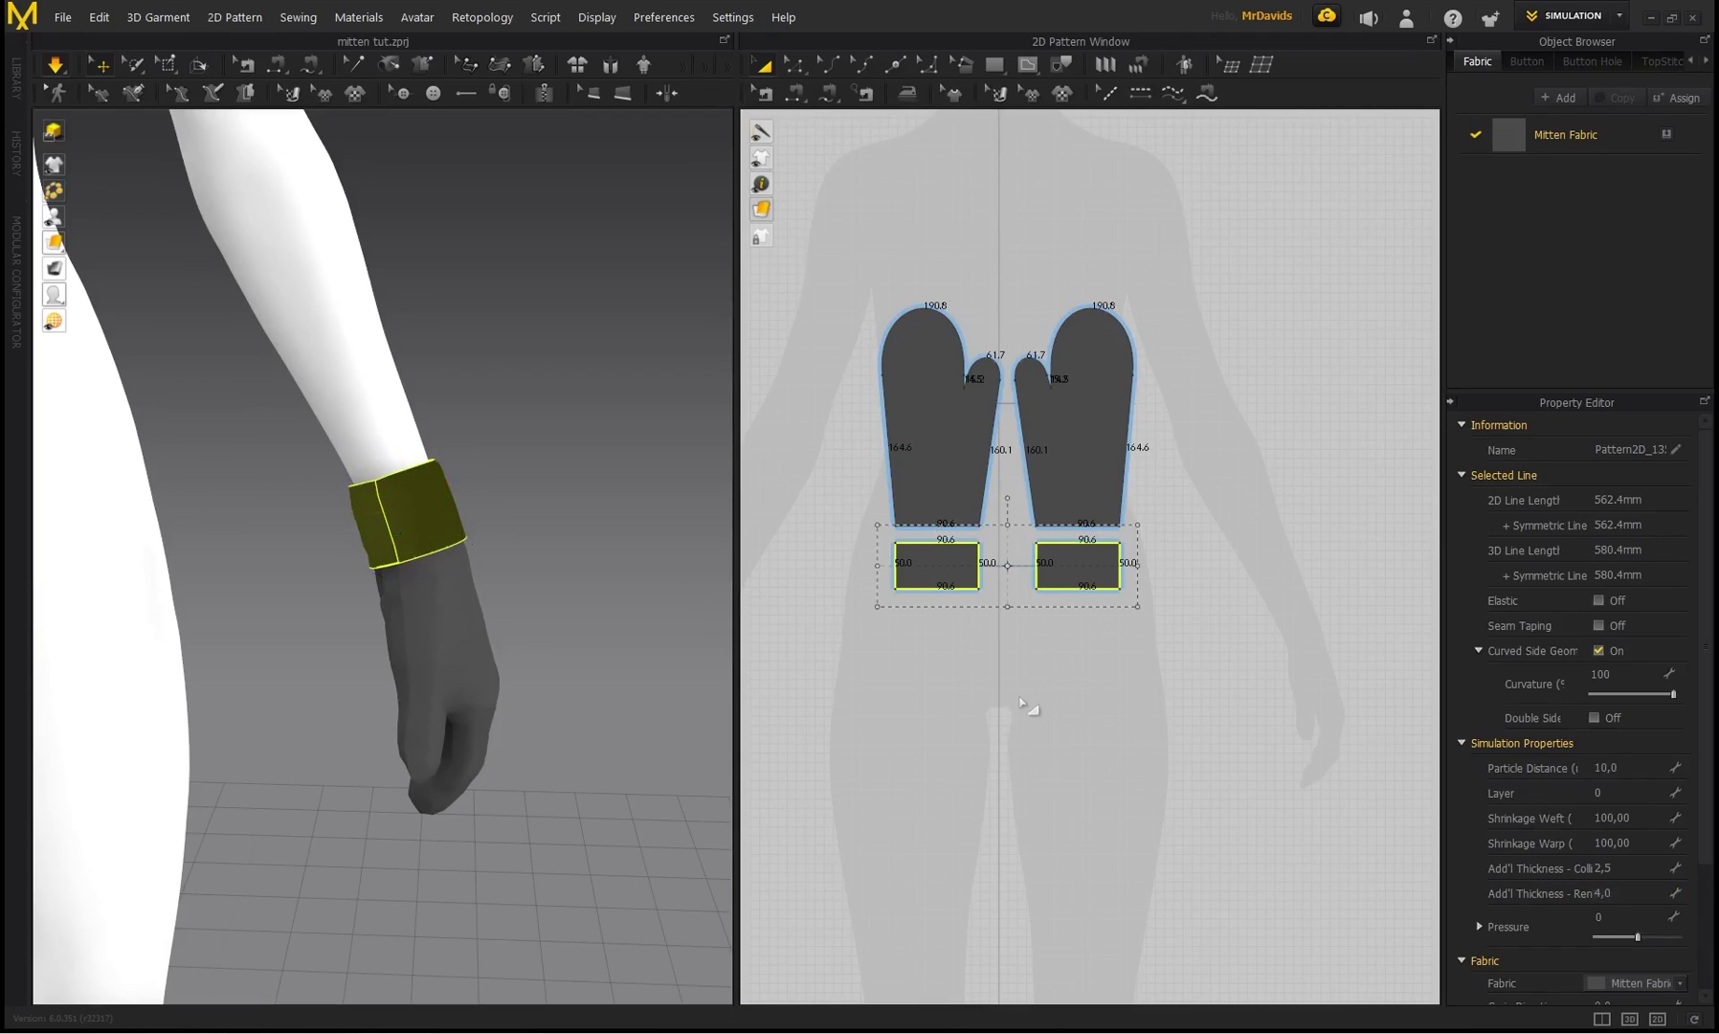
left_click(1028, 703)
- Display the garment with its fabric thickness in the 3D view and resume the simulation
scroll(407, 546, "up", 5)
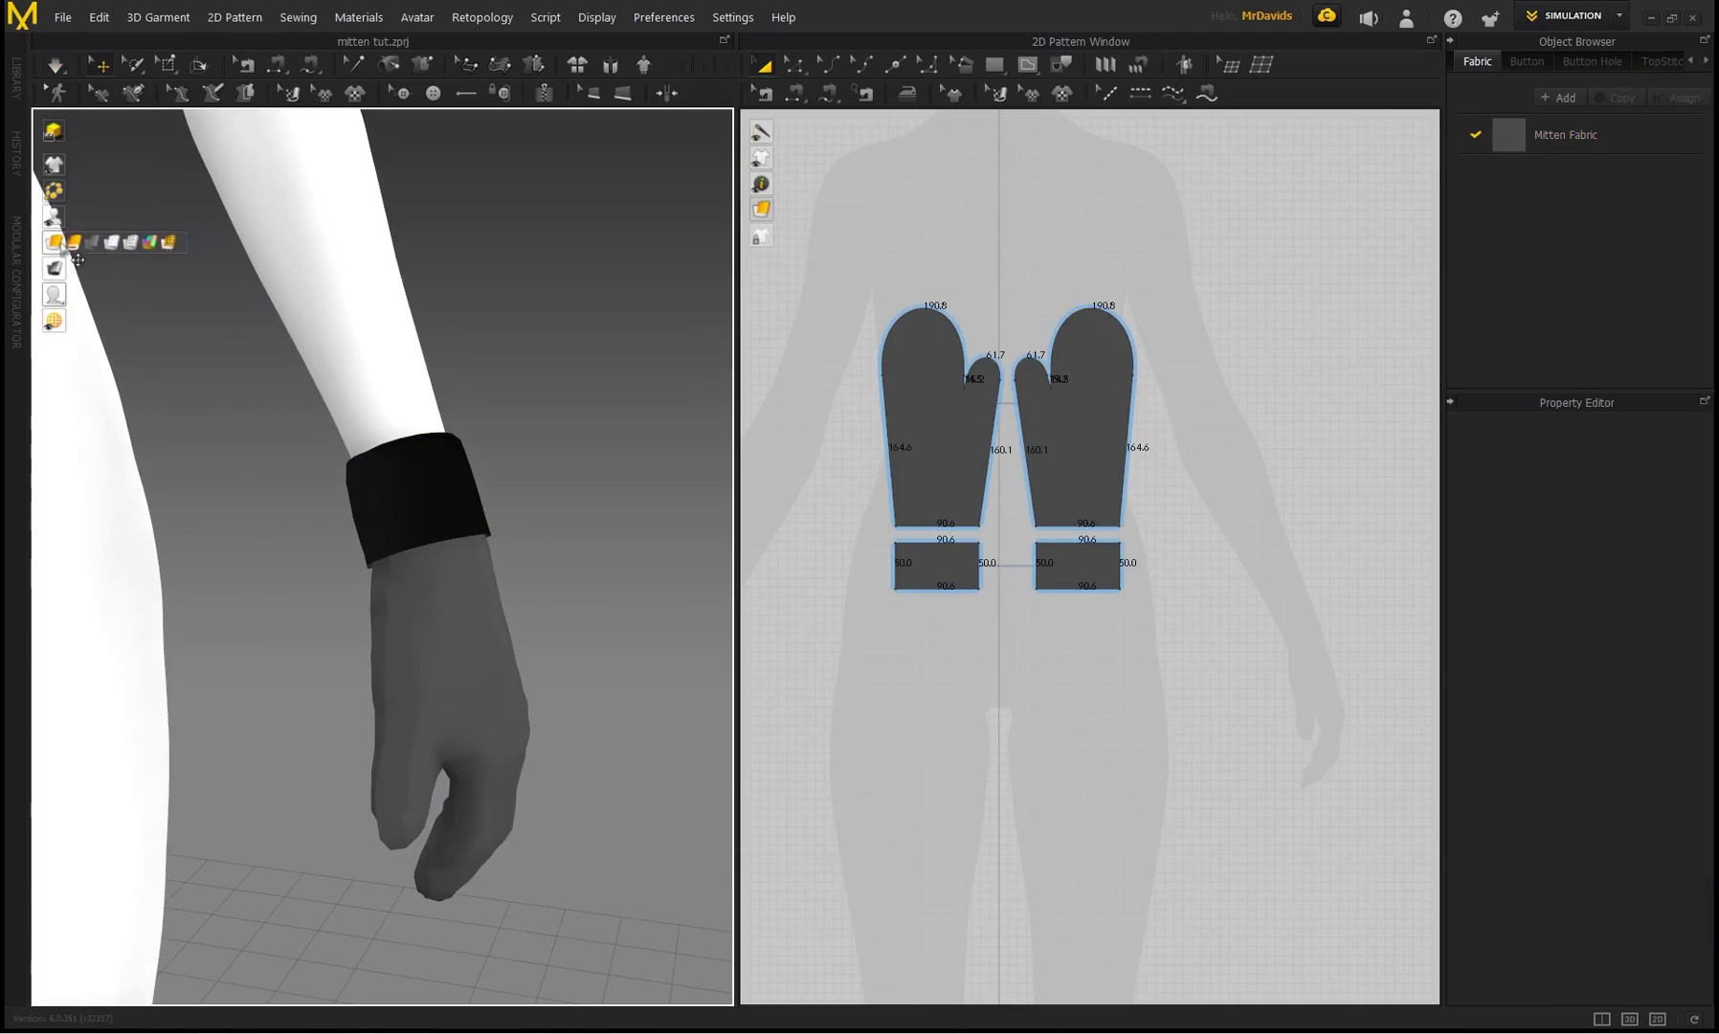
left_click(78, 246)
scroll(442, 517, "up", 3)
right_click_drag(442, 517, 325, 498)
scroll(437, 502, "down", 4)
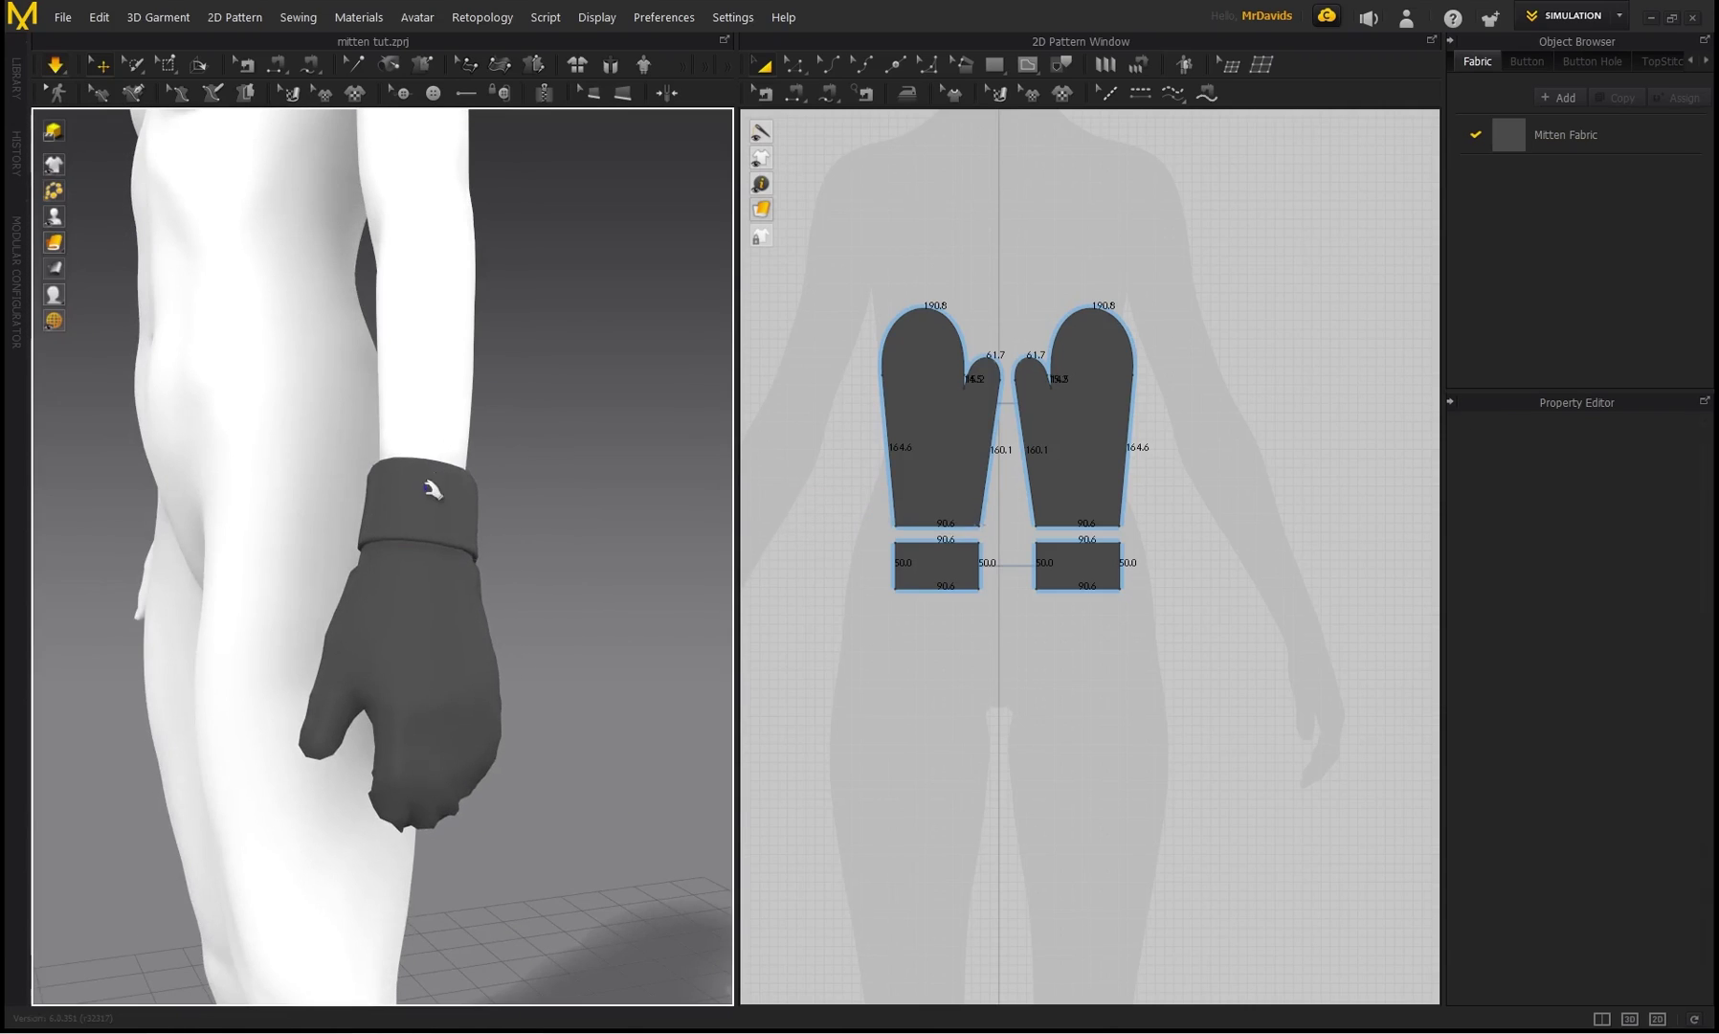
- Pull the folded cuff's fabric from several sides of the wrist to even out its shape
left_click(436, 486)
mouse_move(452, 467)
left_mouse_down()
mouse_move(407, 447)
mouse_move(382, 477)
mouse_move(468, 476)
left_mouse_up()
right_click_drag(406, 483, 560, 495)
mouse_move(357, 488)
left_mouse_down()
mouse_move(424, 466)
mouse_move(350, 479)
left_mouse_up()
left_click(479, 492)
right_click_drag(483, 492, 252, 507)
left_click_drag(206, 512, 168, 531)
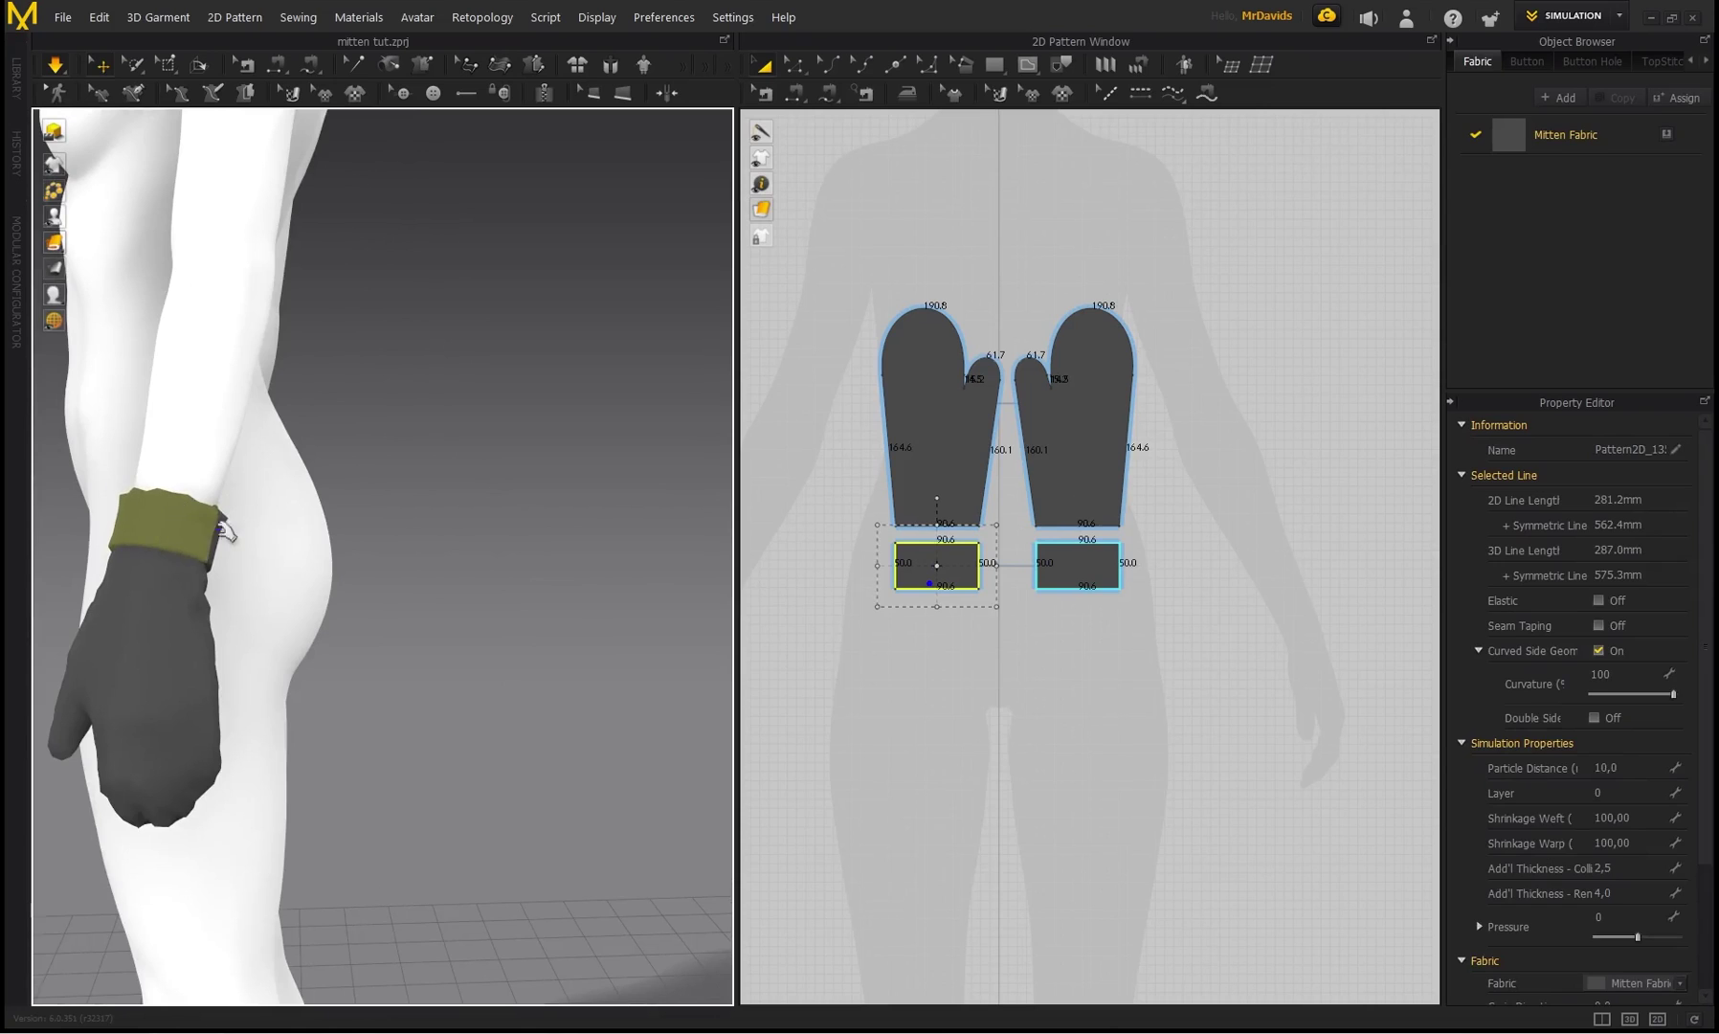
left_click(440, 574)
- Tug the cuff piece on the body-facing side of the wrist and inspect the mitten's folds
right_click_drag(234, 556, 543, 557)
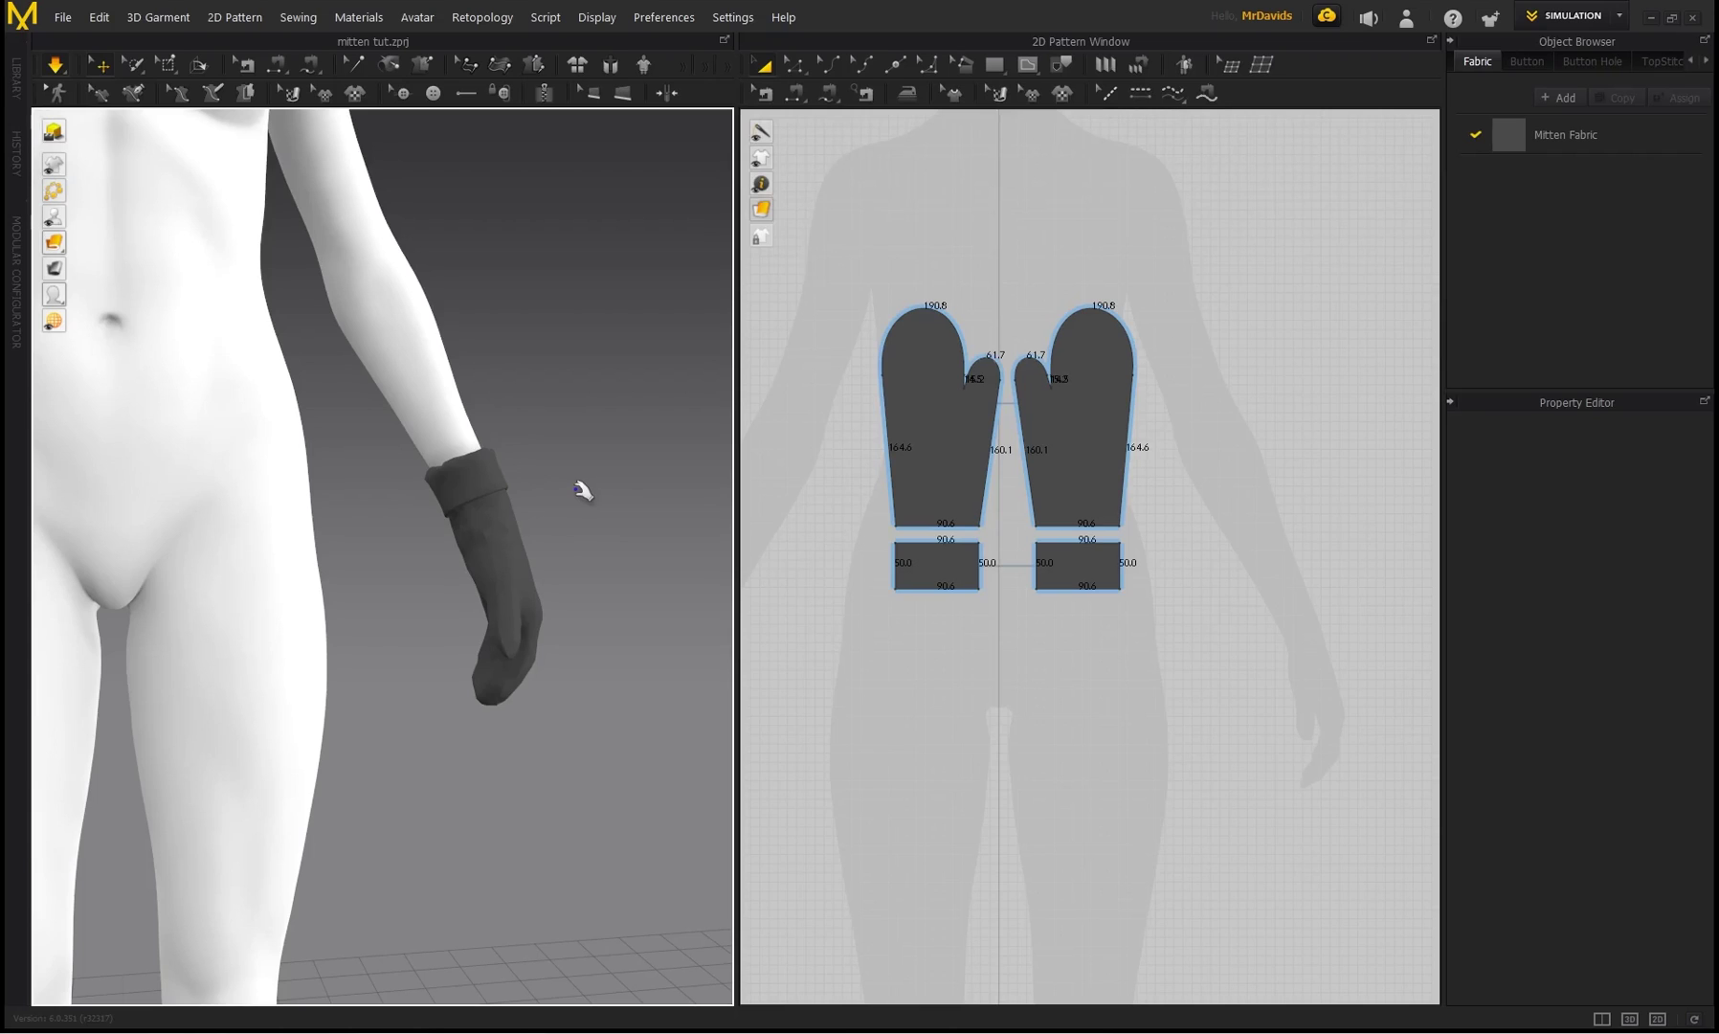
middle_click_drag(560, 499, 376, 561)
scroll(376, 561, "up", 2)
right_click_drag(376, 561, 476, 510)
scroll(475, 510, "up", 3)
left_click(402, 331)
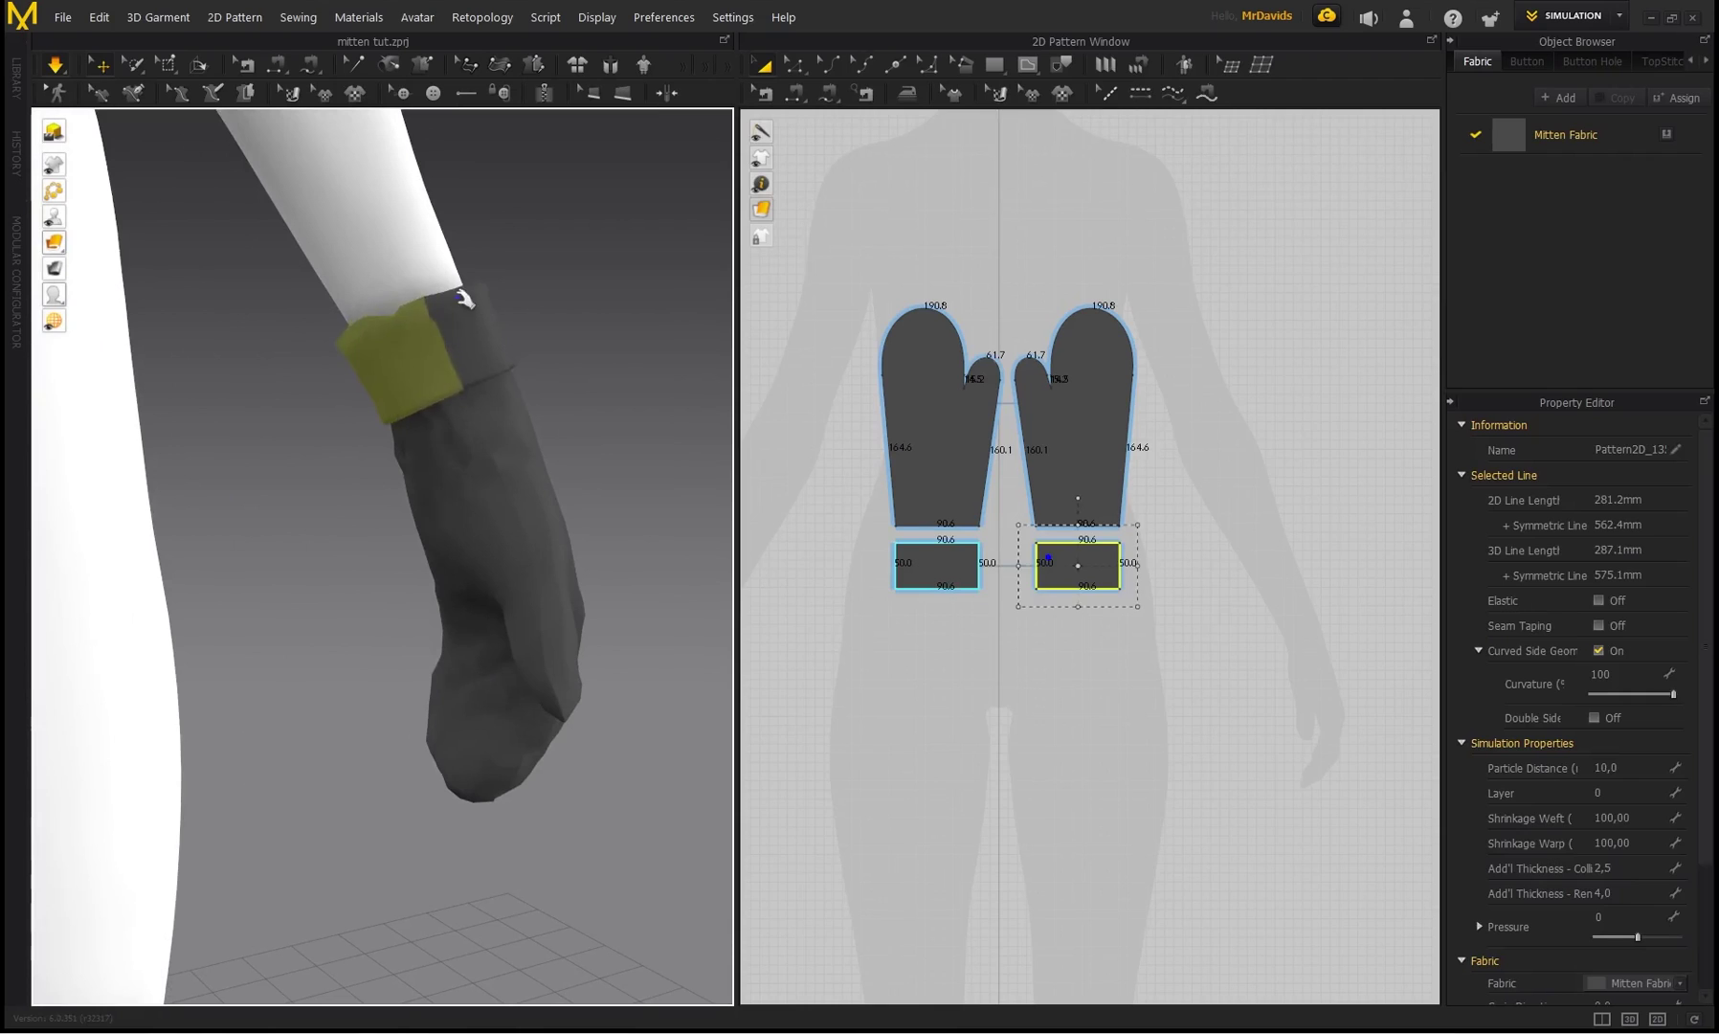
middle_click_drag(479, 448, 391, 452)
right_click_drag(391, 453, 375, 536)
- Duplicate all four mitten and cuff pattern pieces and place the copies about 423 mm beside the originals
left_click(1214, 650)
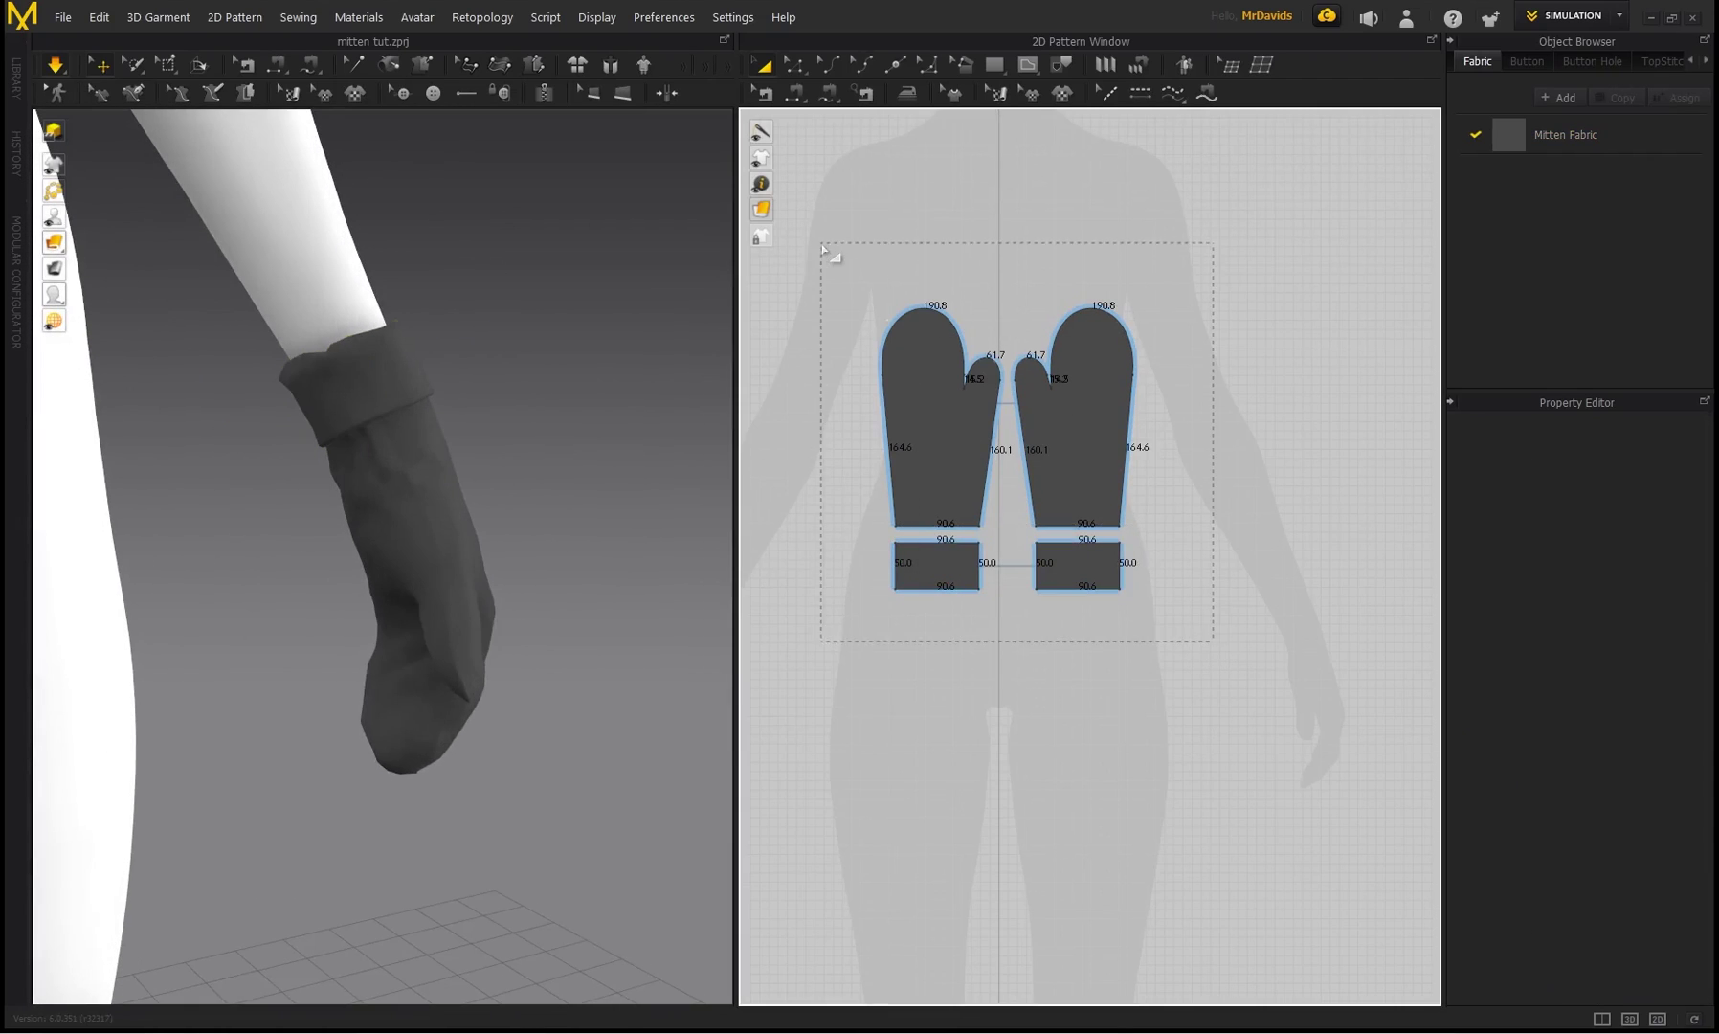
left_click_drag(822, 248, 822, 248)
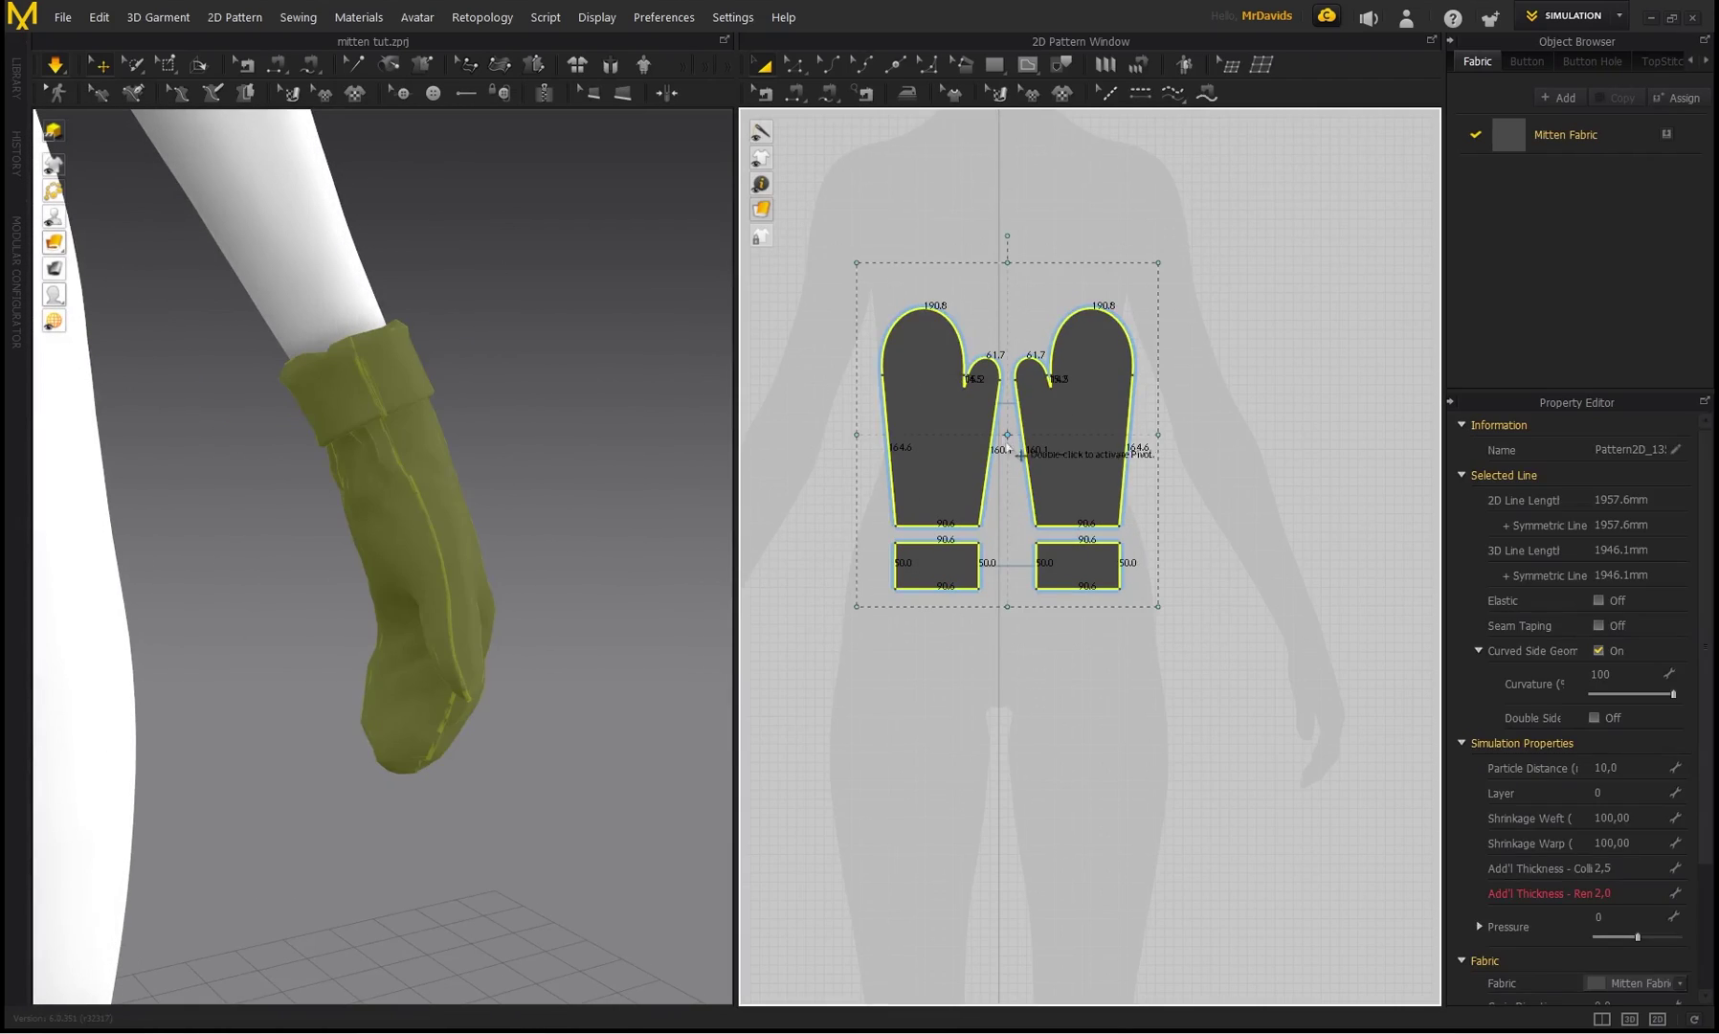
left_click(1197, 635)
key("2")
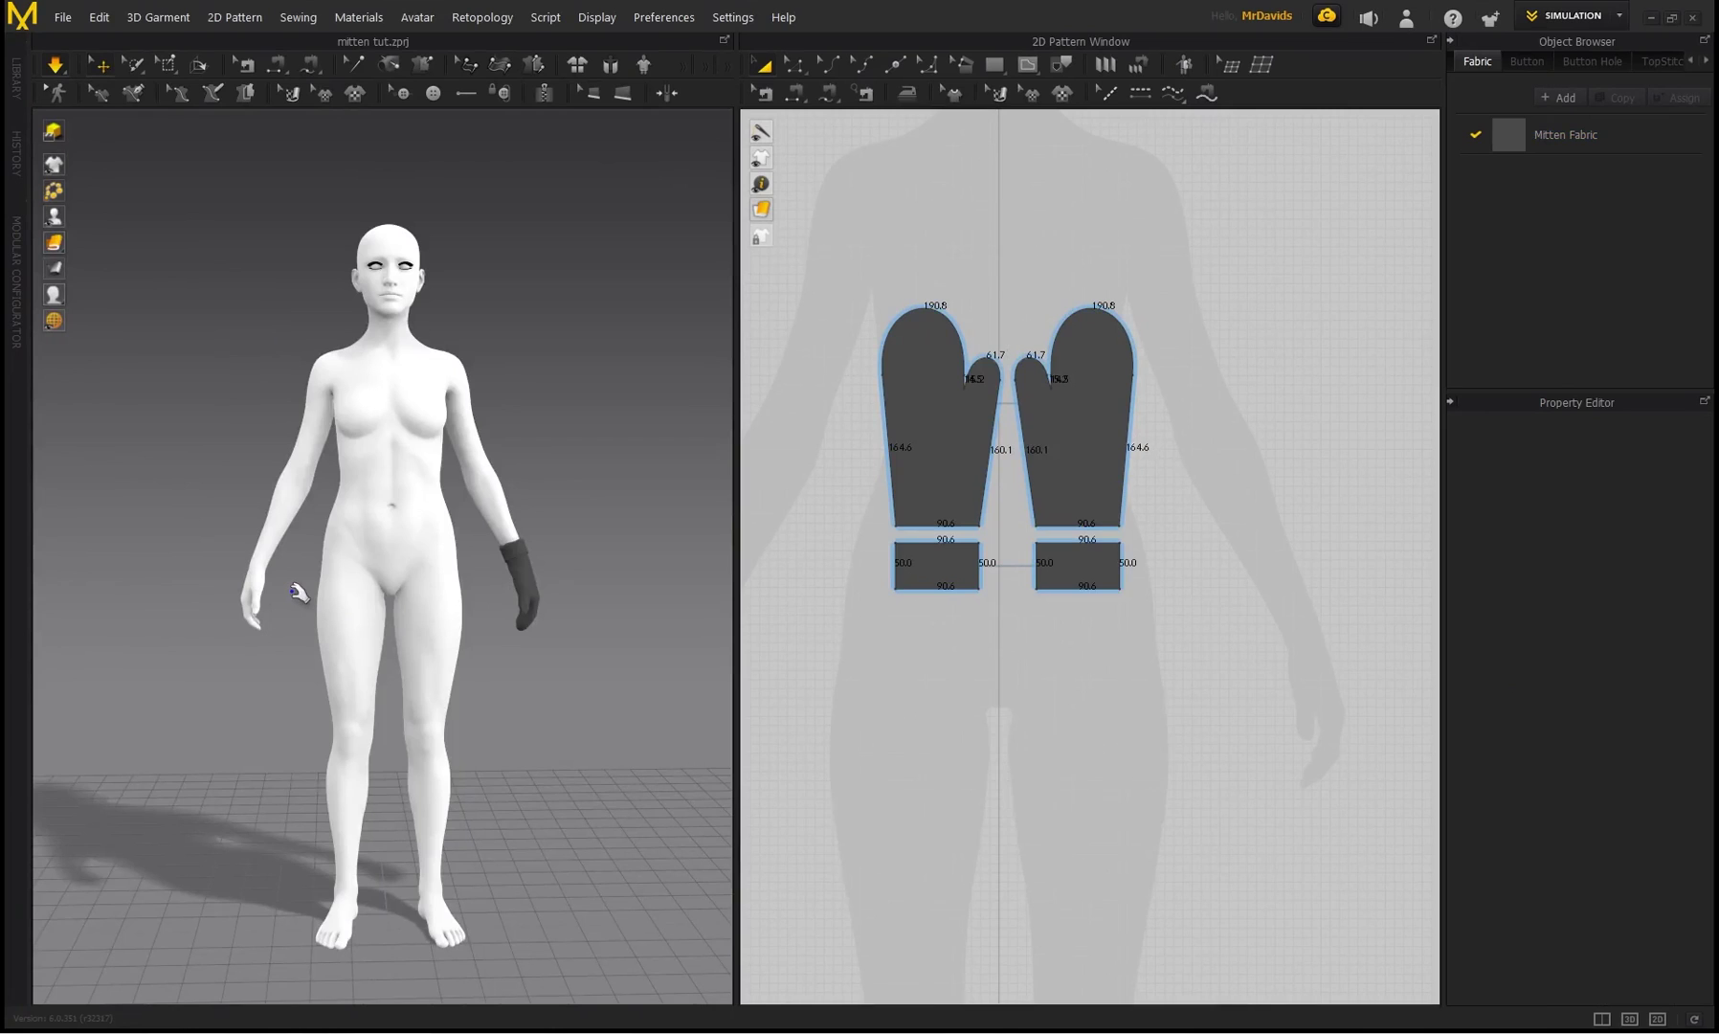
right_click_drag(471, 575, 269, 588)
right_click_drag(537, 545, 532, 479)
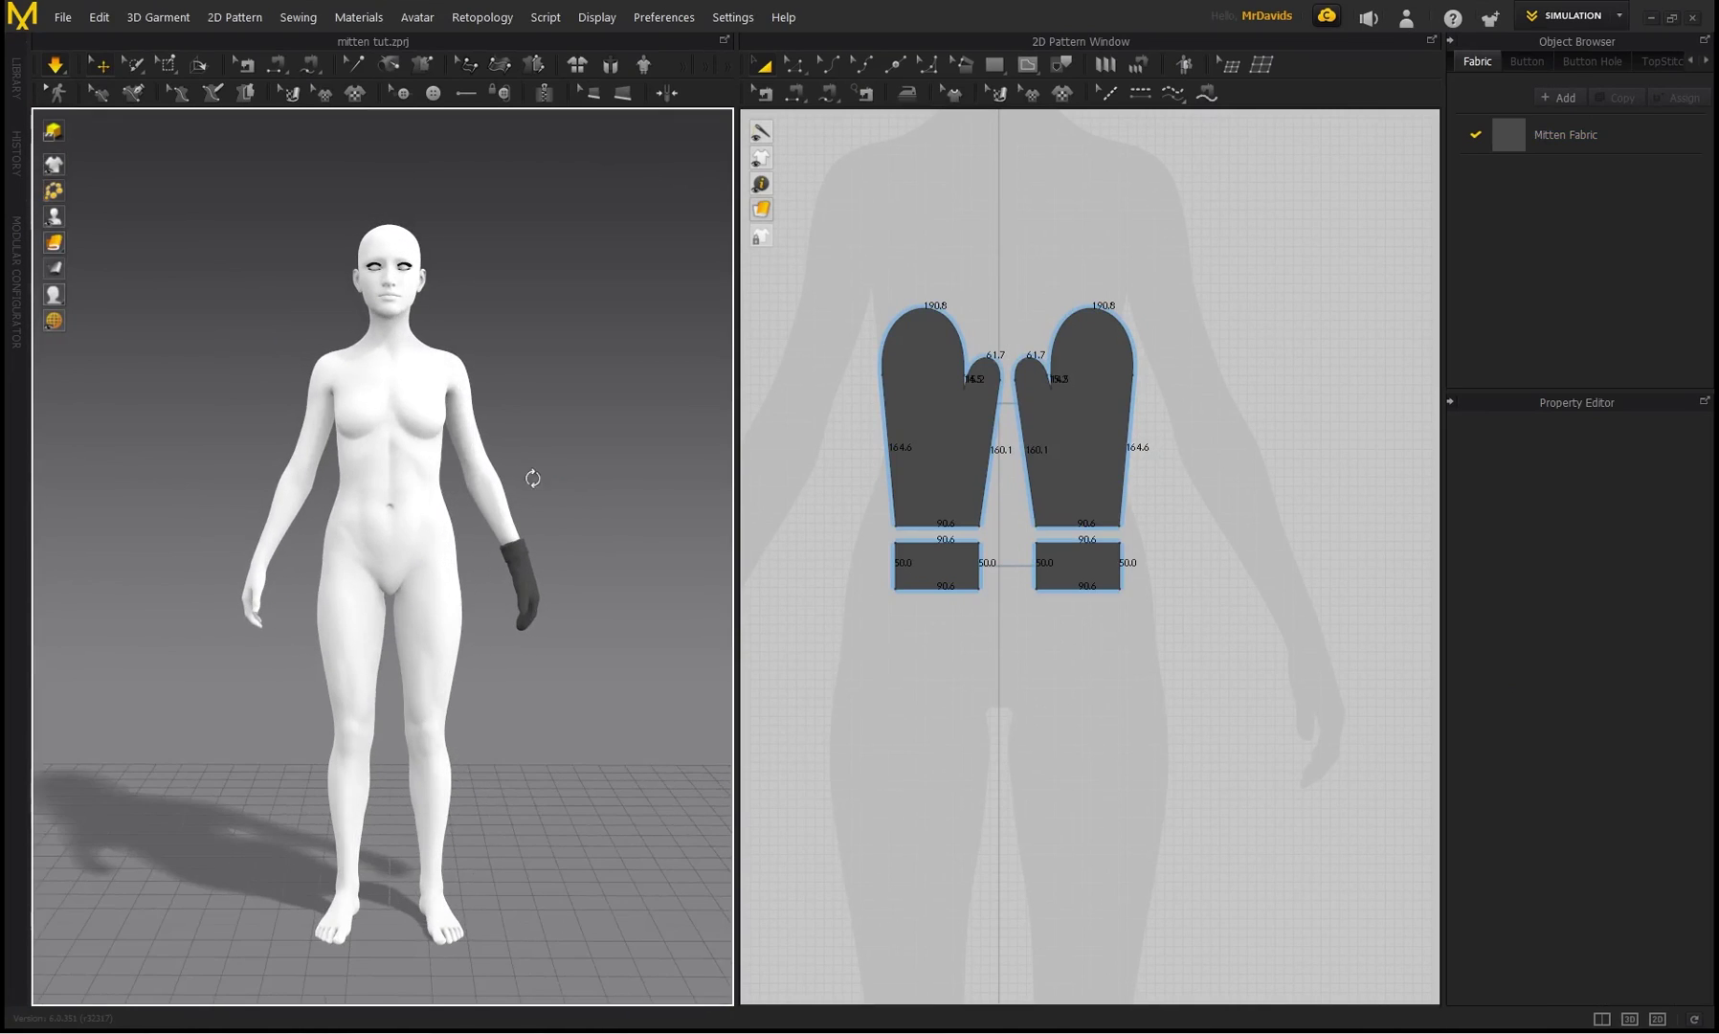
scroll(907, 499, "down", 3)
left_click_drag(1115, 601, 857, 331)
key("ctrl+v")
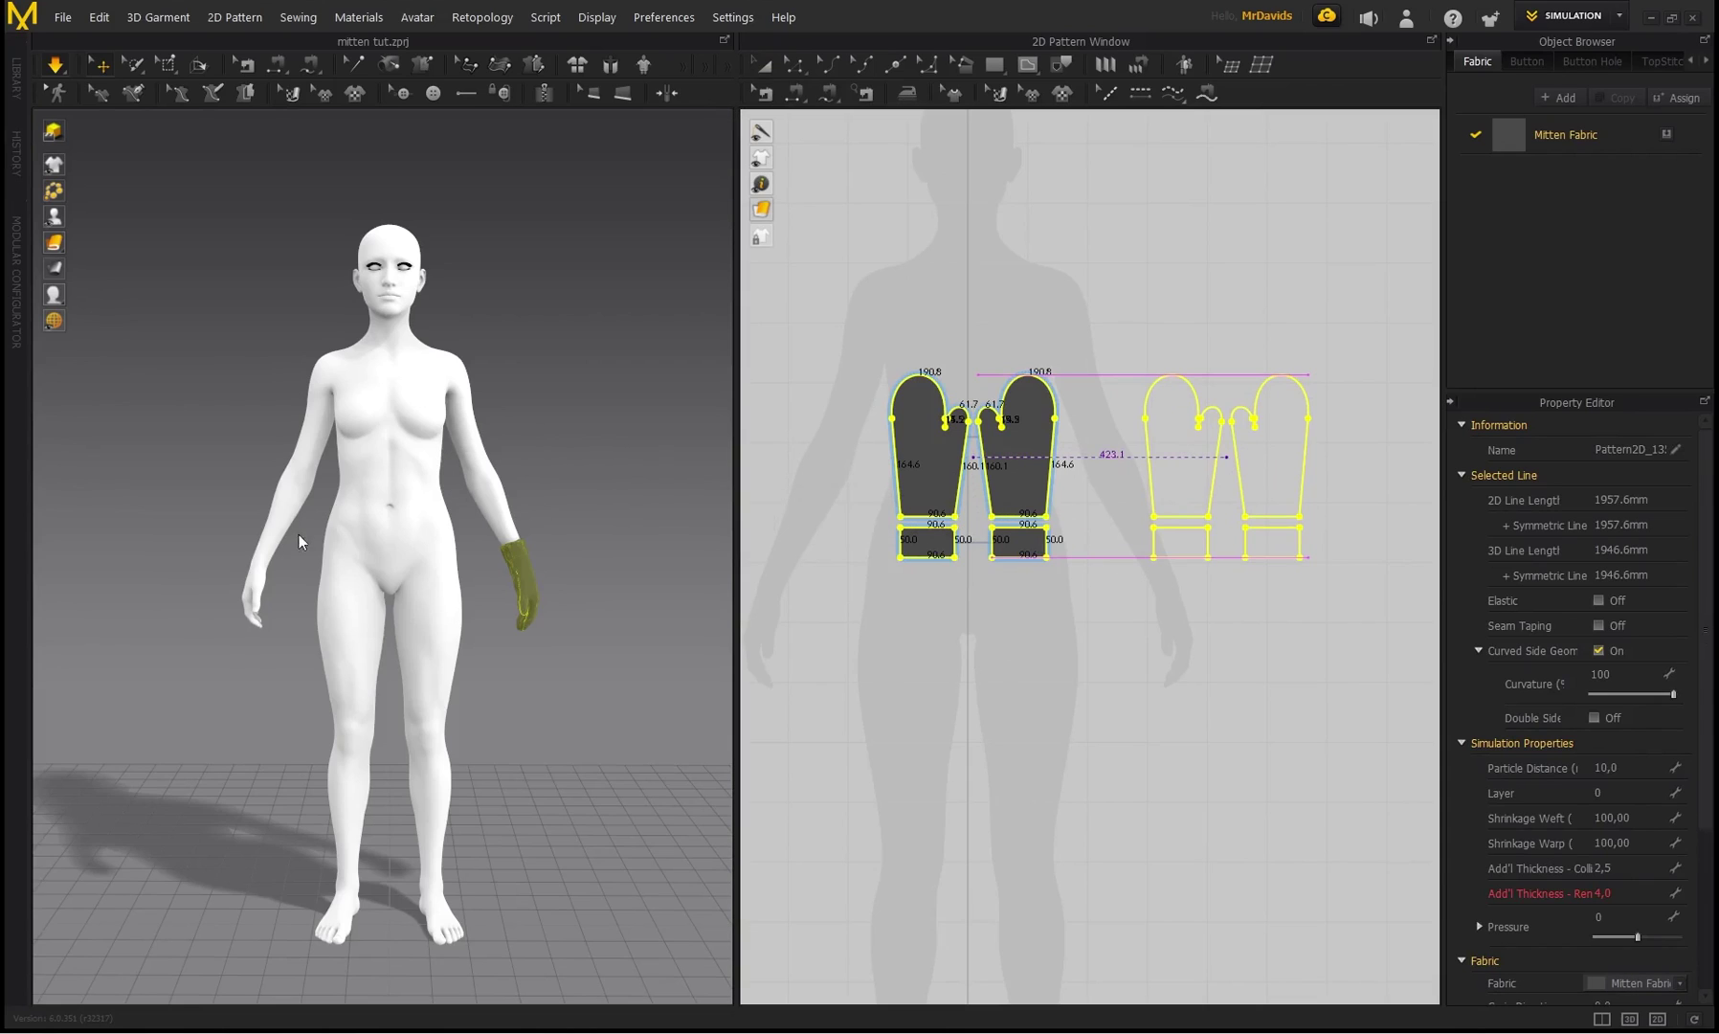
left_click(545, 469)
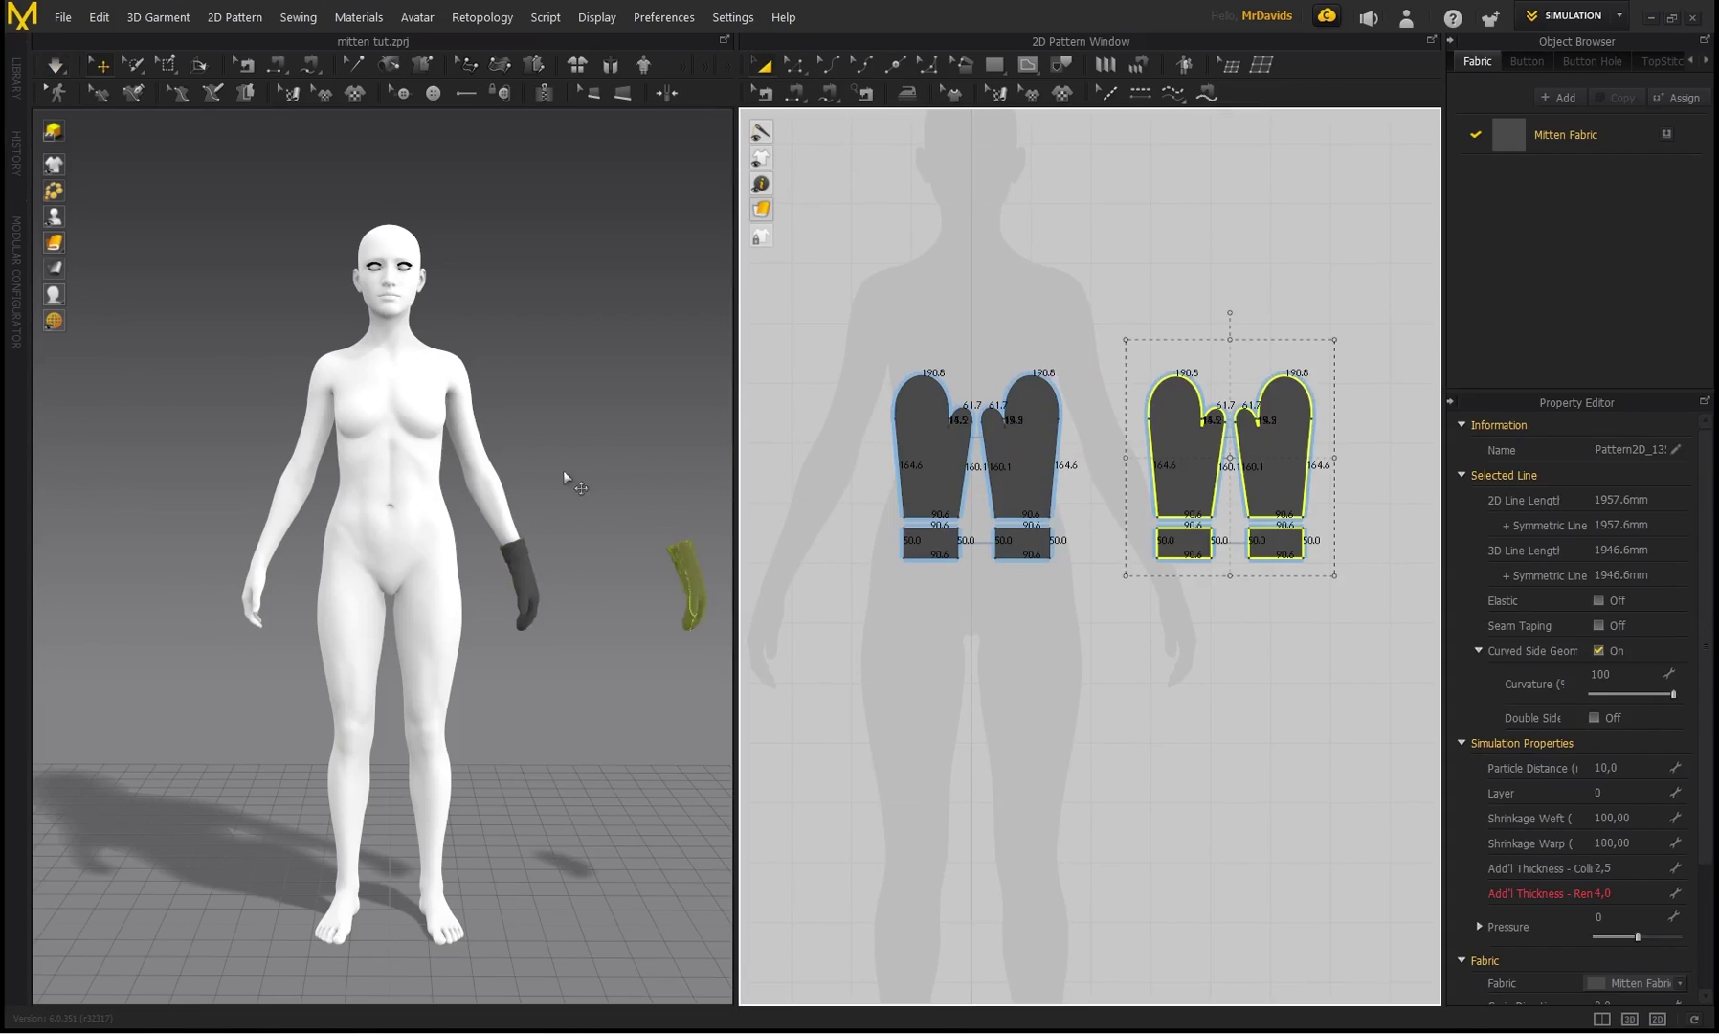
- Move the duplicated mitten onto the avatar's bare right hand and rotate it to follow the forearm's angle
left_click(645, 578)
left_click_drag(665, 577, 254, 599)
scroll(255, 598, "up", 5)
scroll(376, 564, "up", 3)
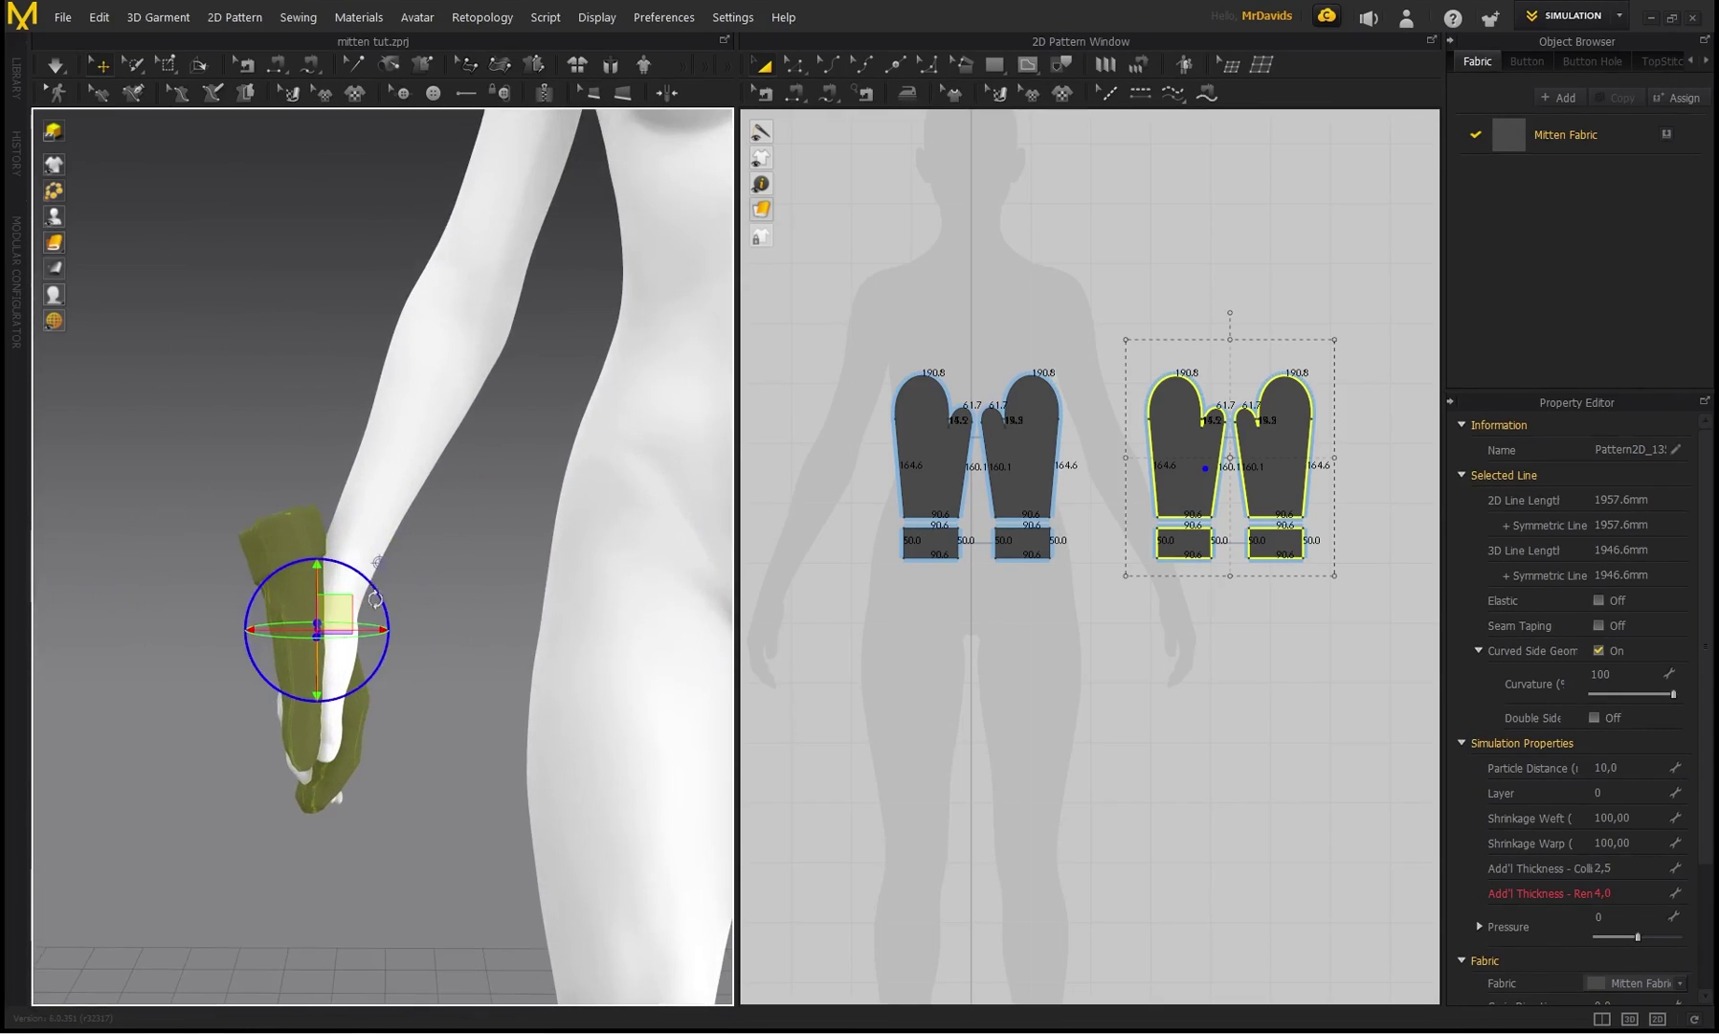
left_click_drag(376, 575, 406, 631)
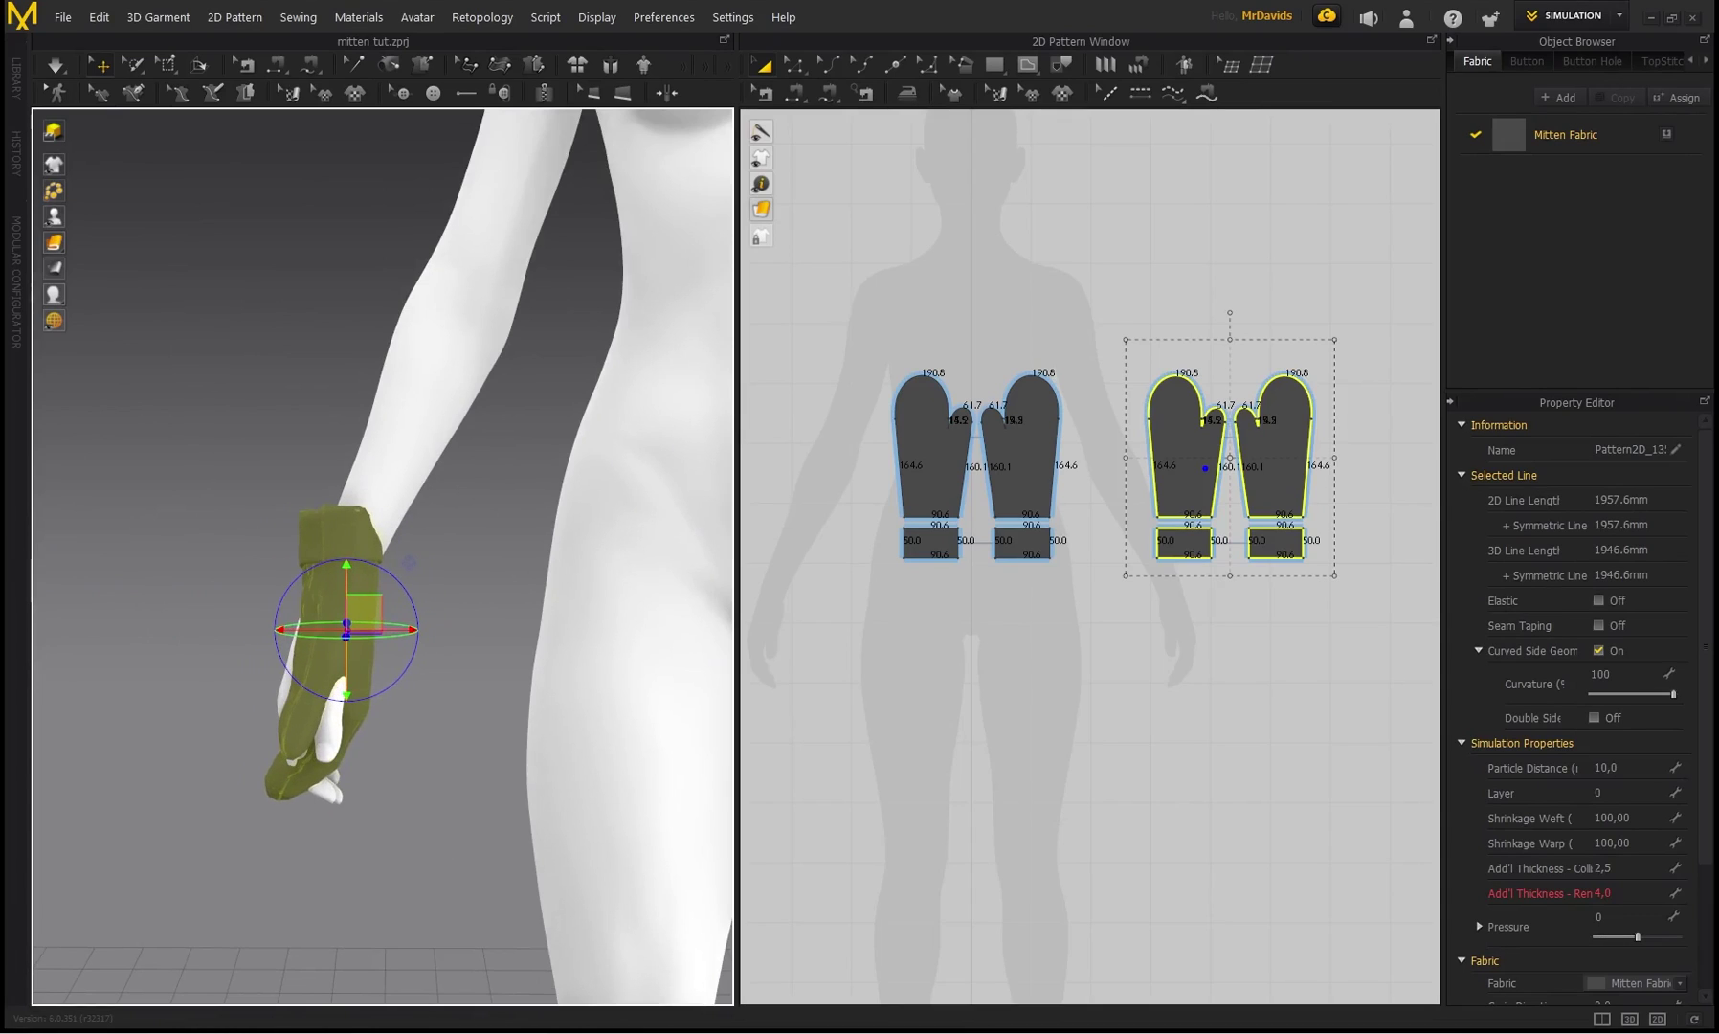
left_click(458, 527)
- Reposition the duplicated mitten and cuff pieces around the right hand in the 3D view and simulate them
left_click(351, 591)
scroll(1189, 562, "up", 4)
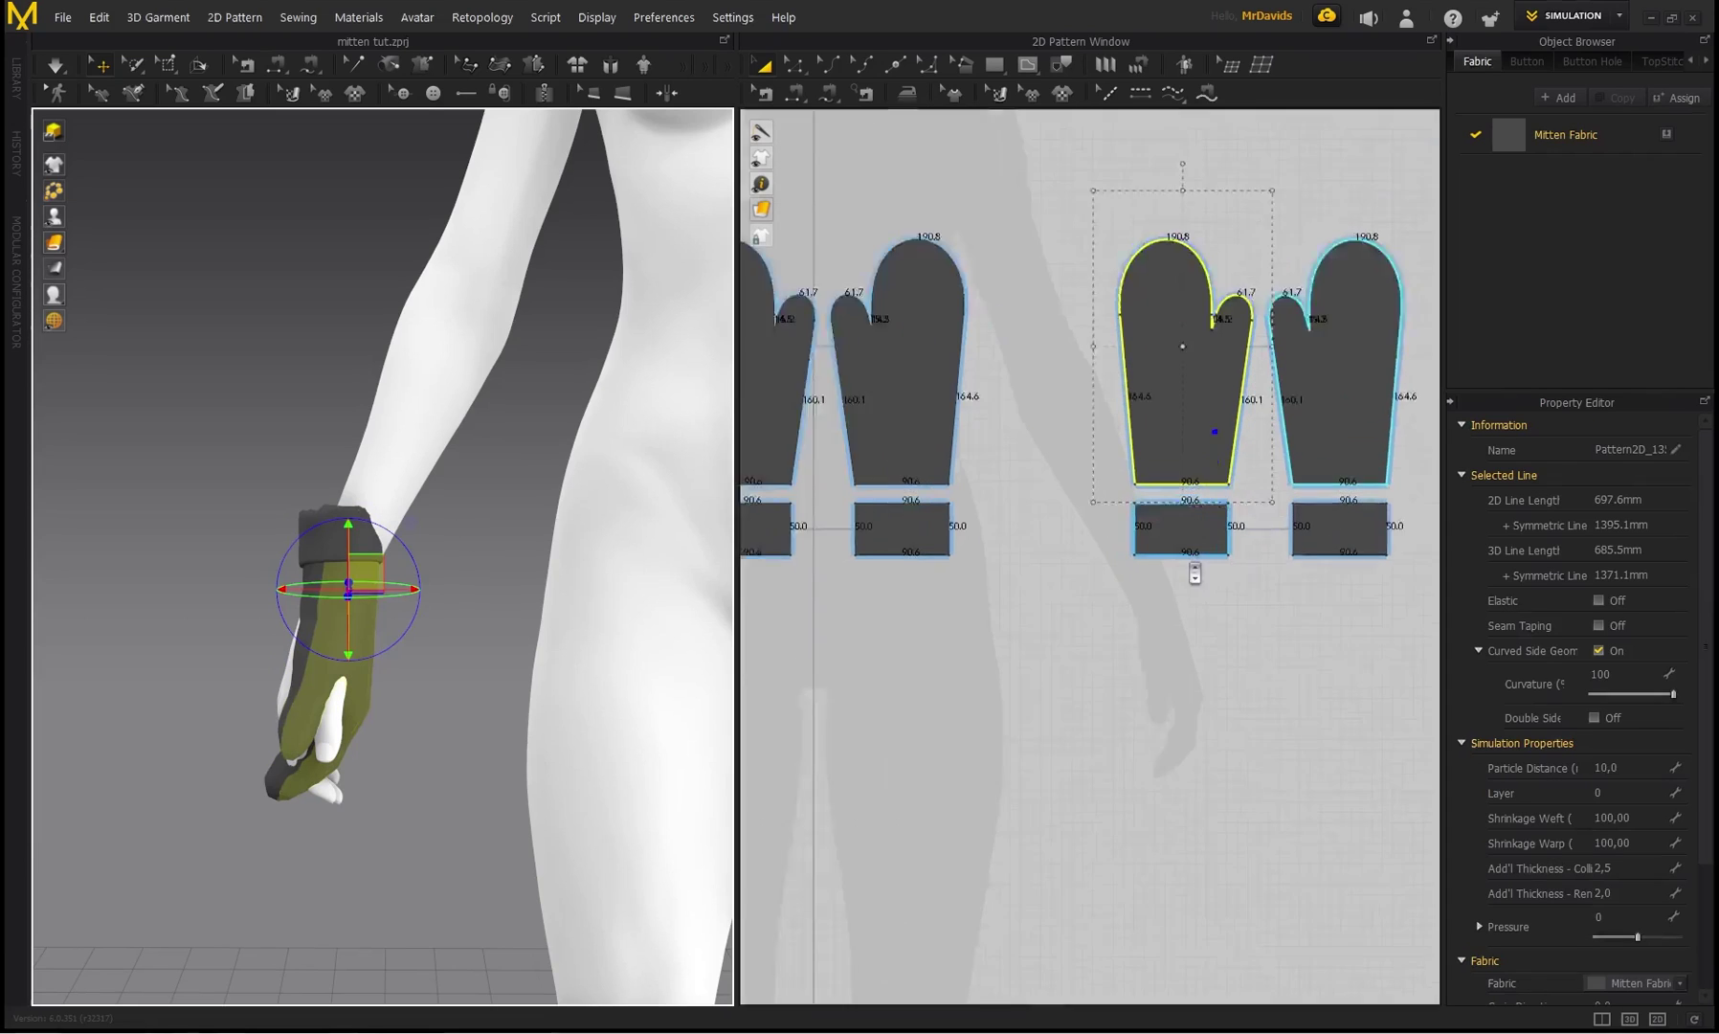
left_click(1183, 421)
left_click(1183, 519, "shift")
right_click_drag(449, 590, 402, 609)
left_click_drag(400, 610, 311, 598)
left_click(1366, 517)
right_click_drag(471, 725, 425, 754)
scroll(452, 669, "down", 5)
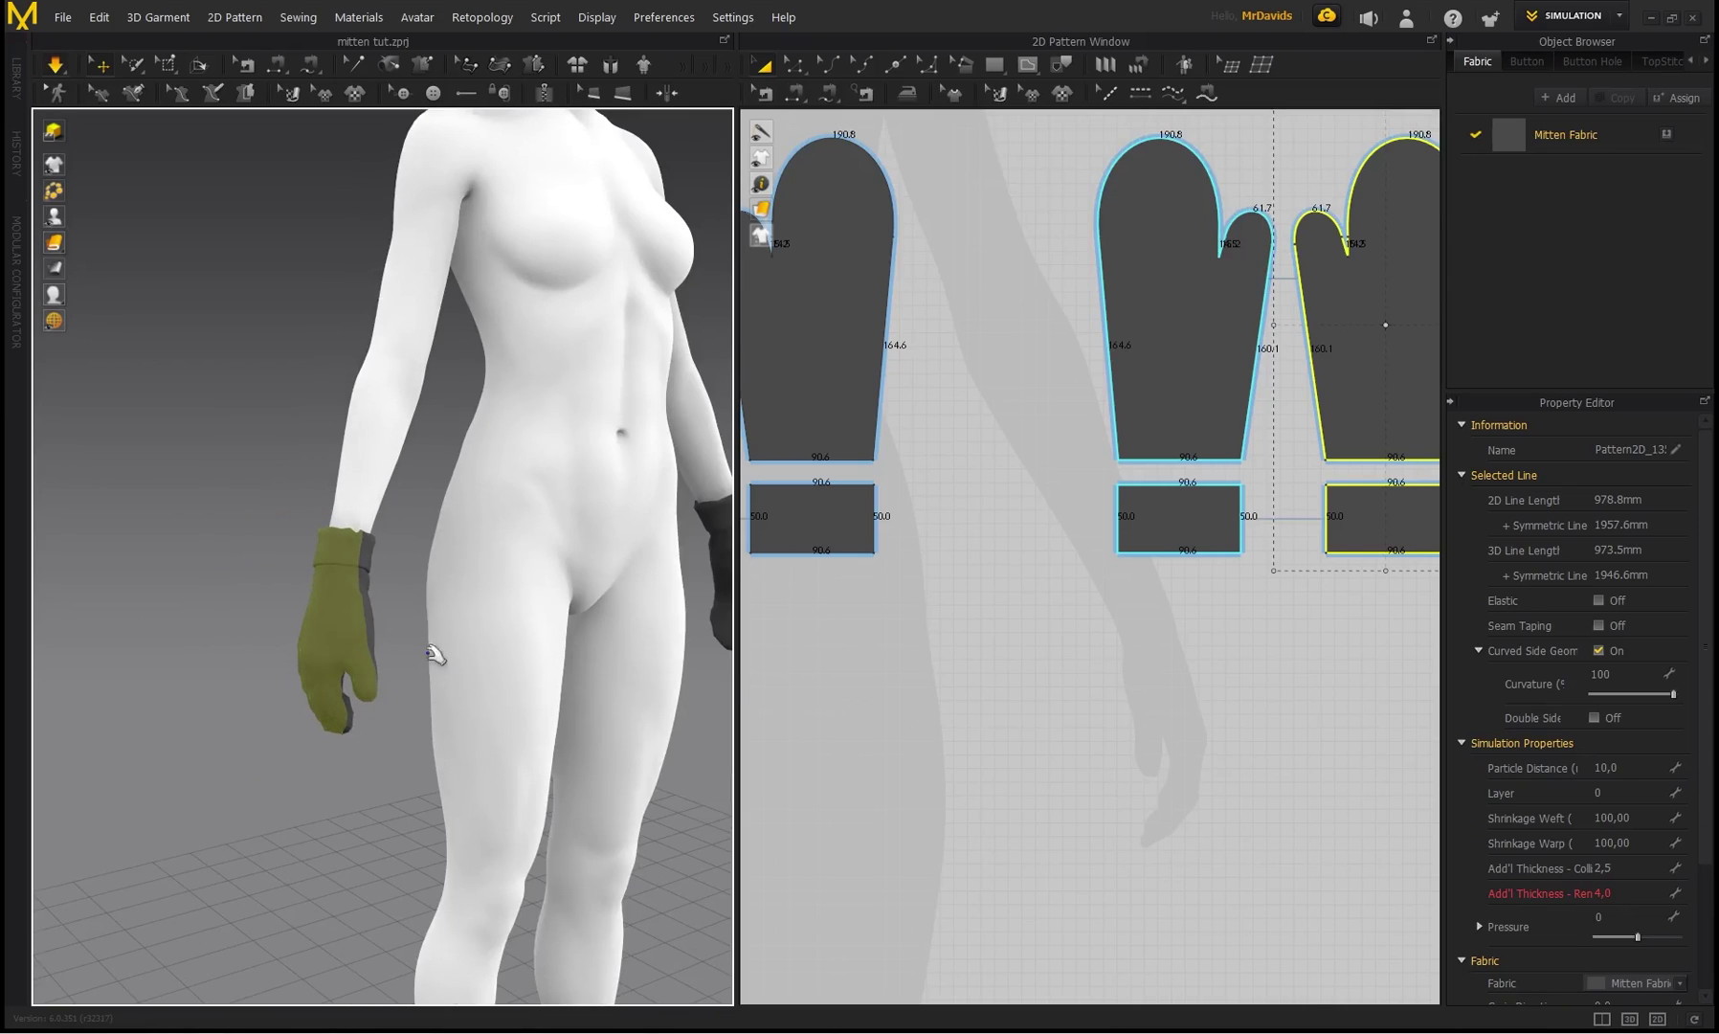
- Examine the fit of the right-hand mitten and compare both mittens on the avatar from several angles
right_click_drag(384, 545, 328, 629)
left_click(327, 629)
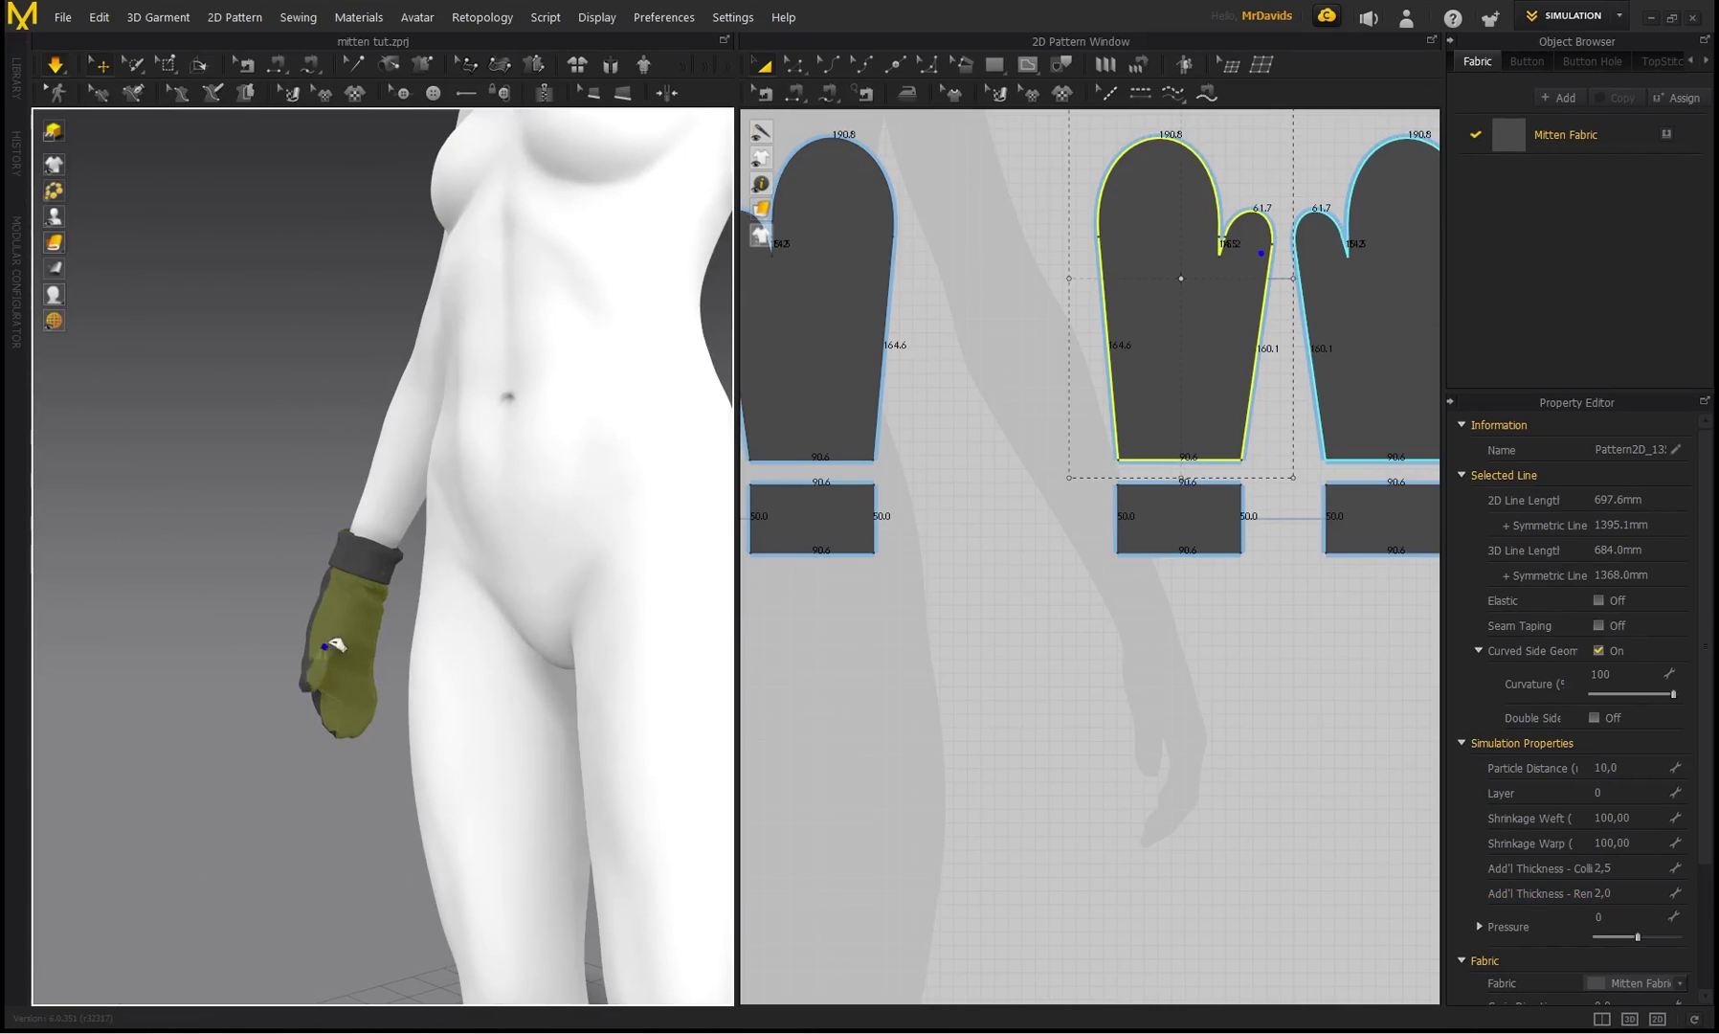
left_click(394, 641)
scroll(394, 641, "down", 2)
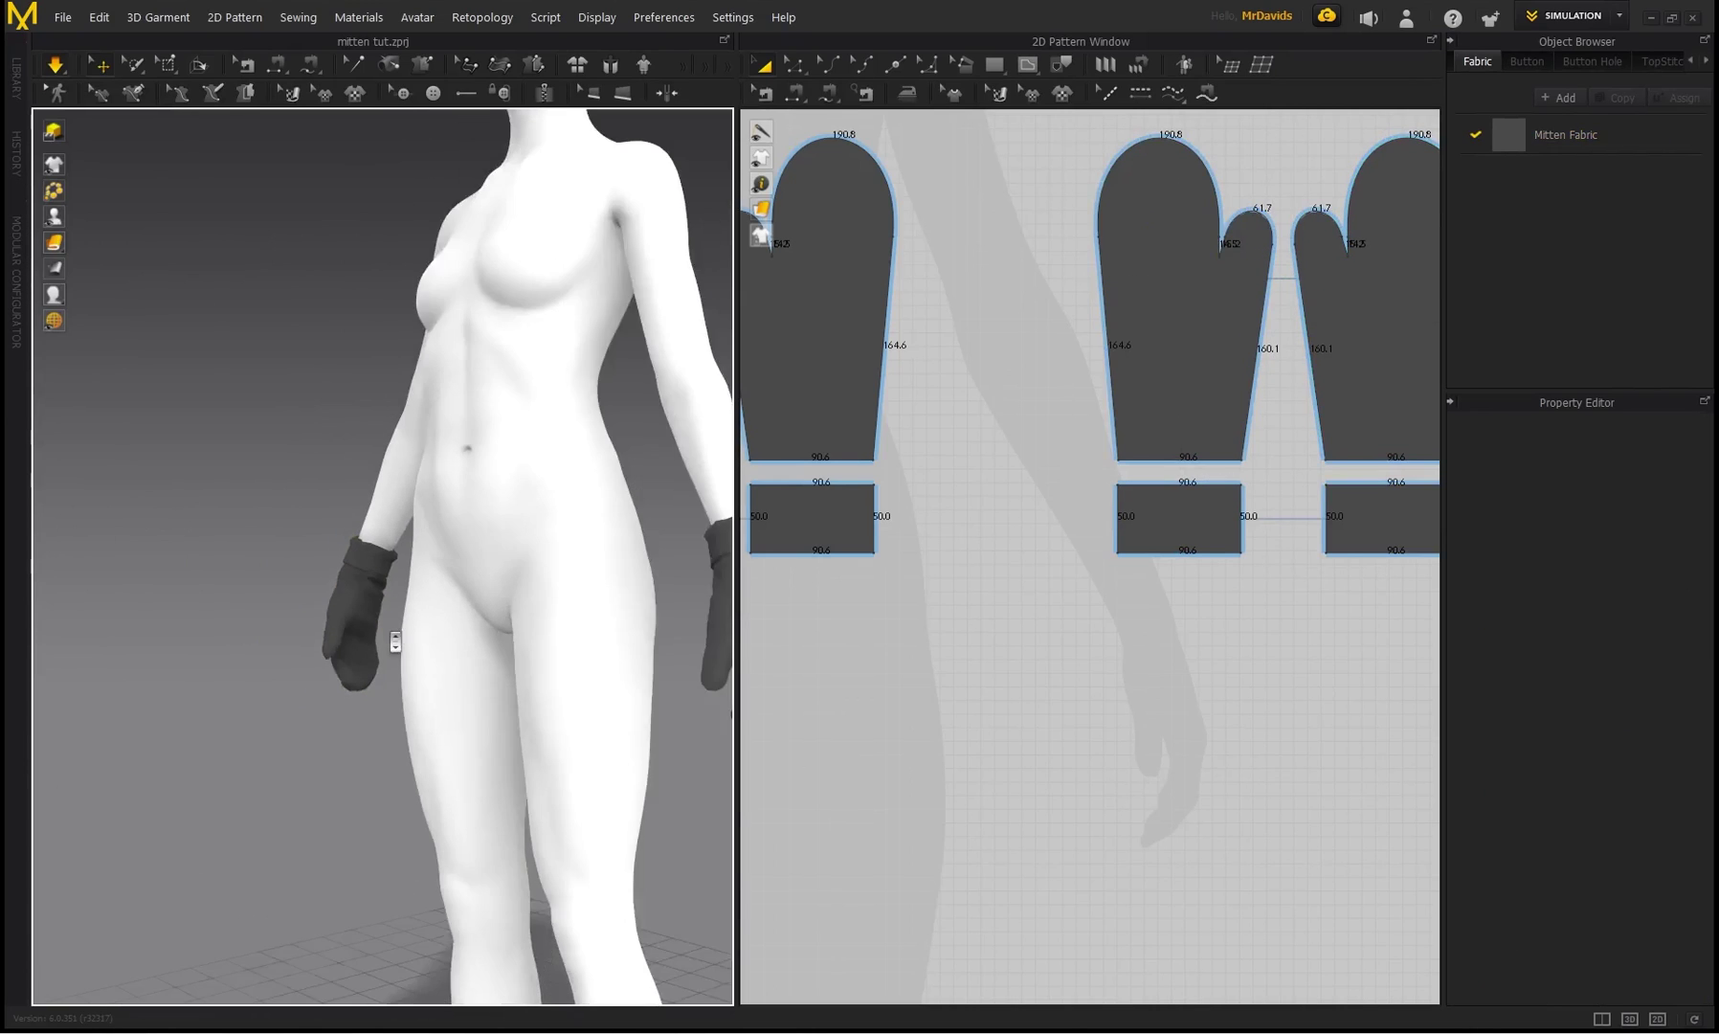
right_click_drag(394, 642, 583, 618)
scroll(239, 584, "down", 3)
right_click_drag(239, 584, 517, 602)
scroll(1084, 528, "down", 5)
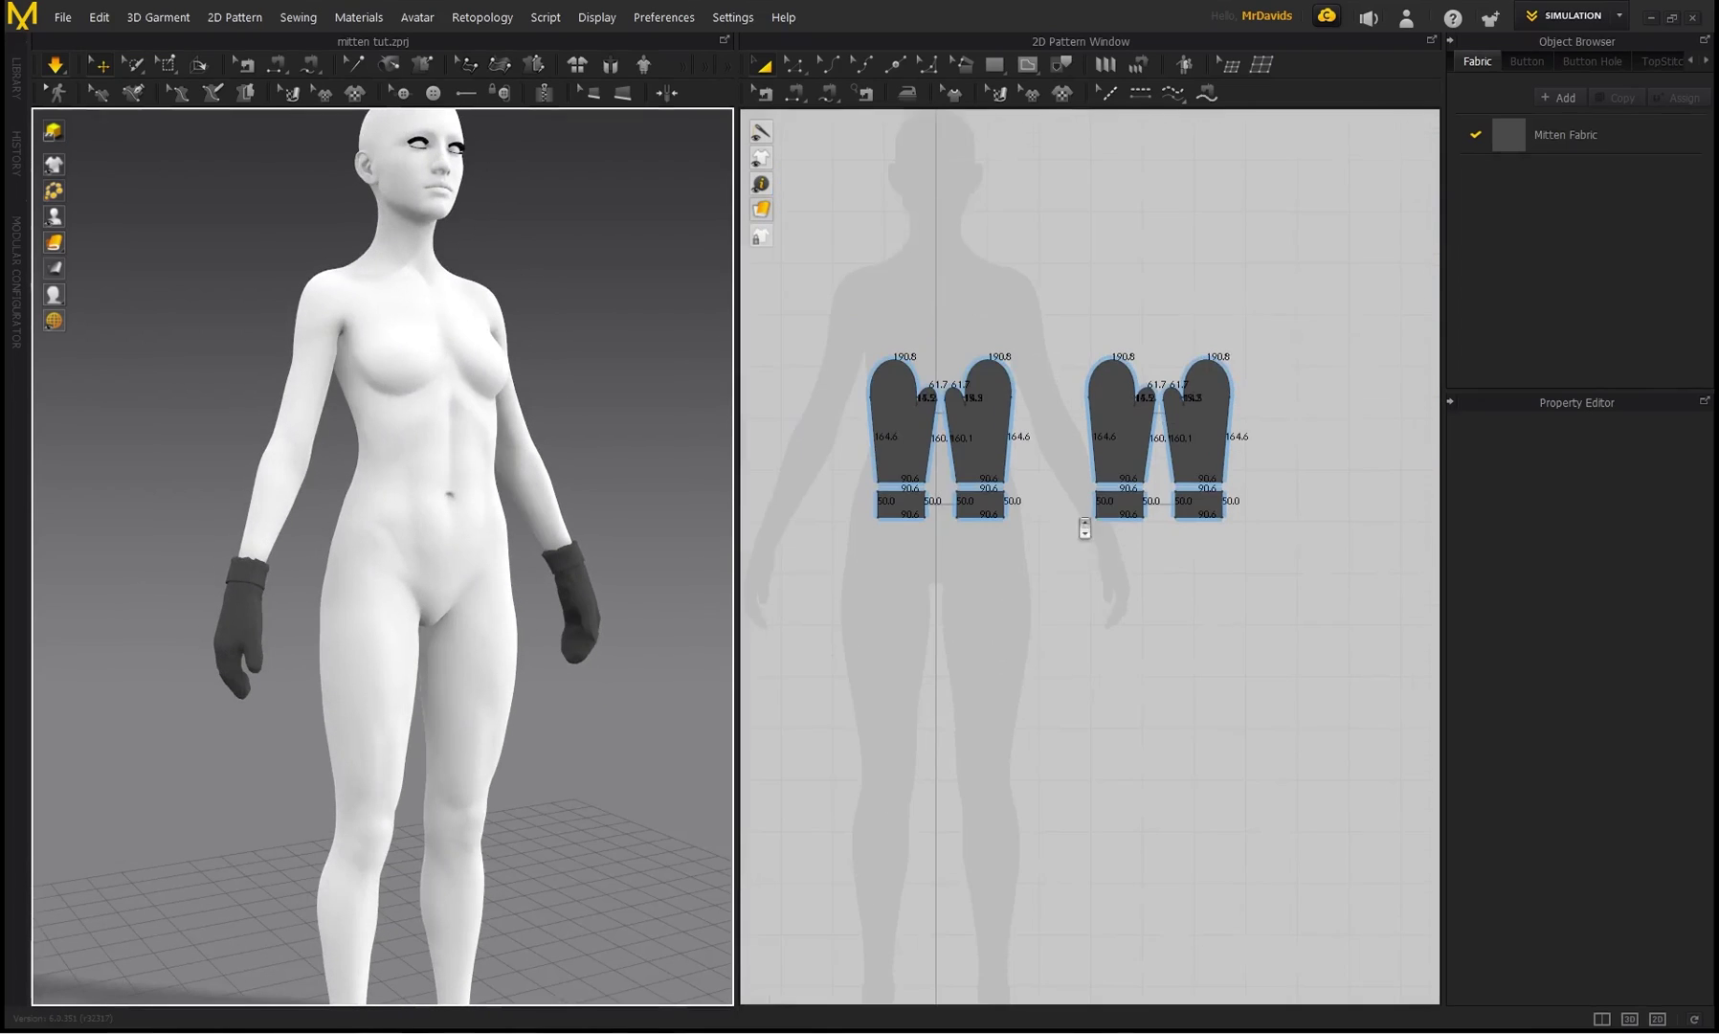
right_click_drag(299, 567, 313, 559)
- Set the particle distance of all mitten and cuff pieces to 5 and simulate the mittens with the finer mesh
left_click_drag(1349, 570, 829, 313)
left_click(1628, 766)
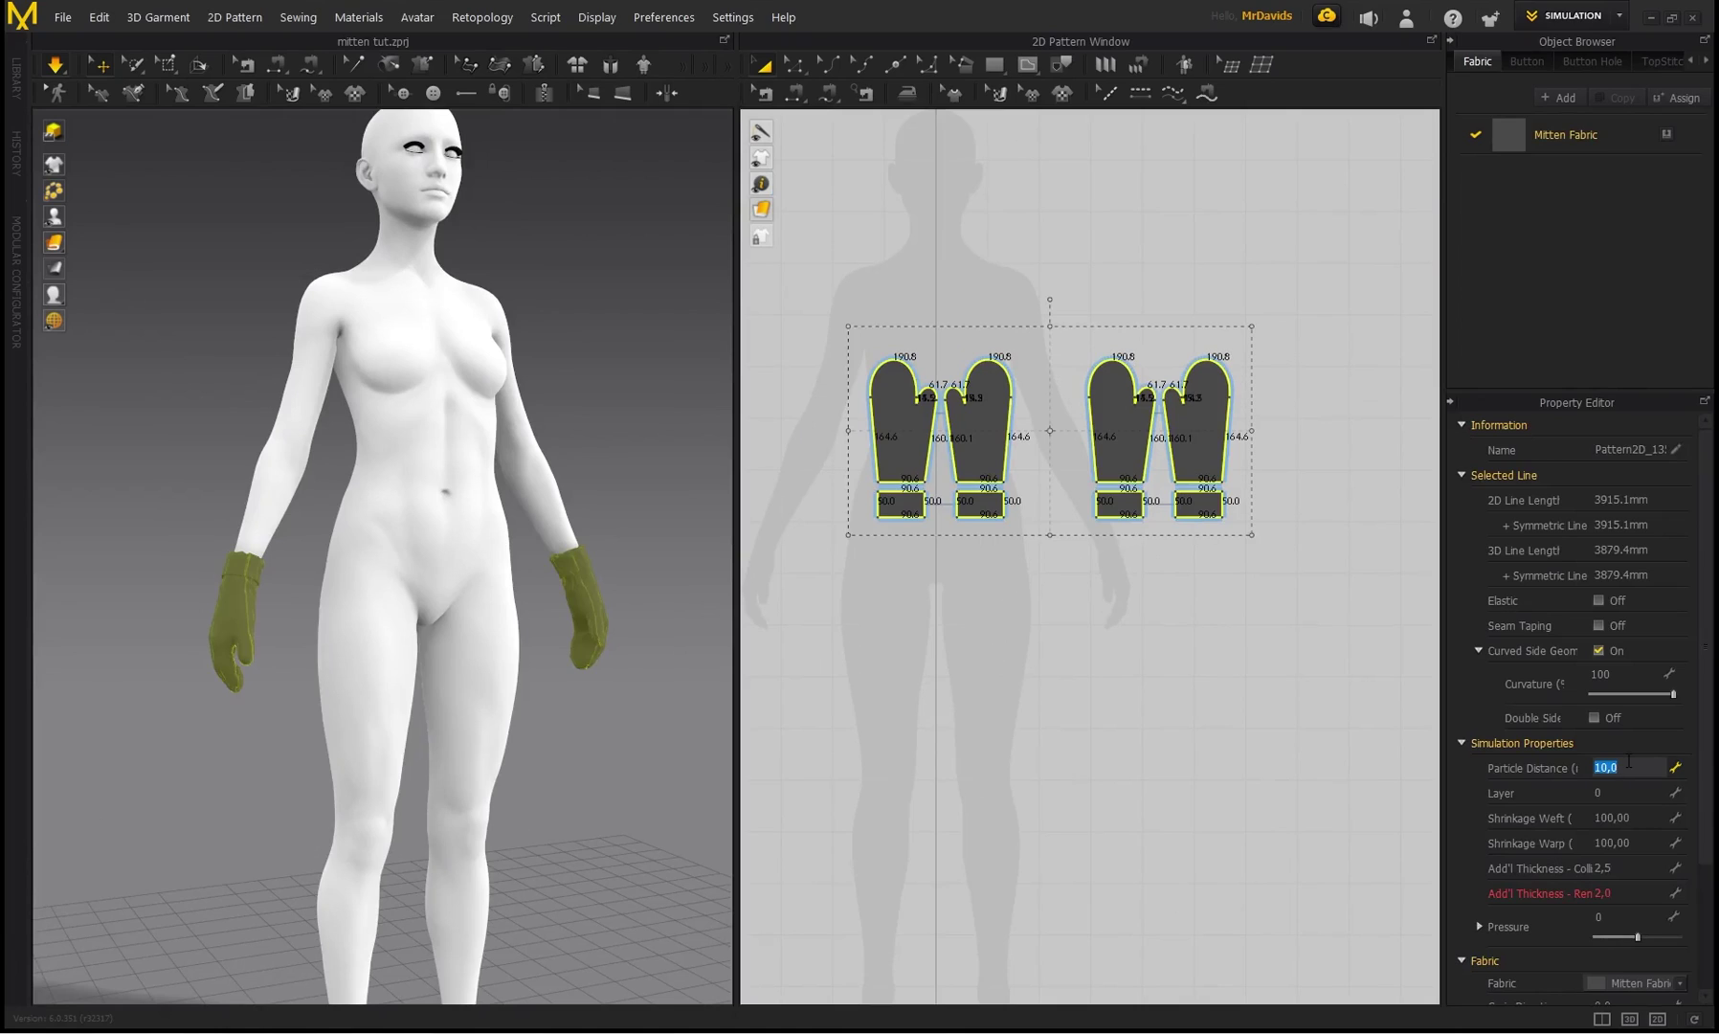
key("Return")
scroll(1129, 620, "up", 5)
left_click(1064, 590)
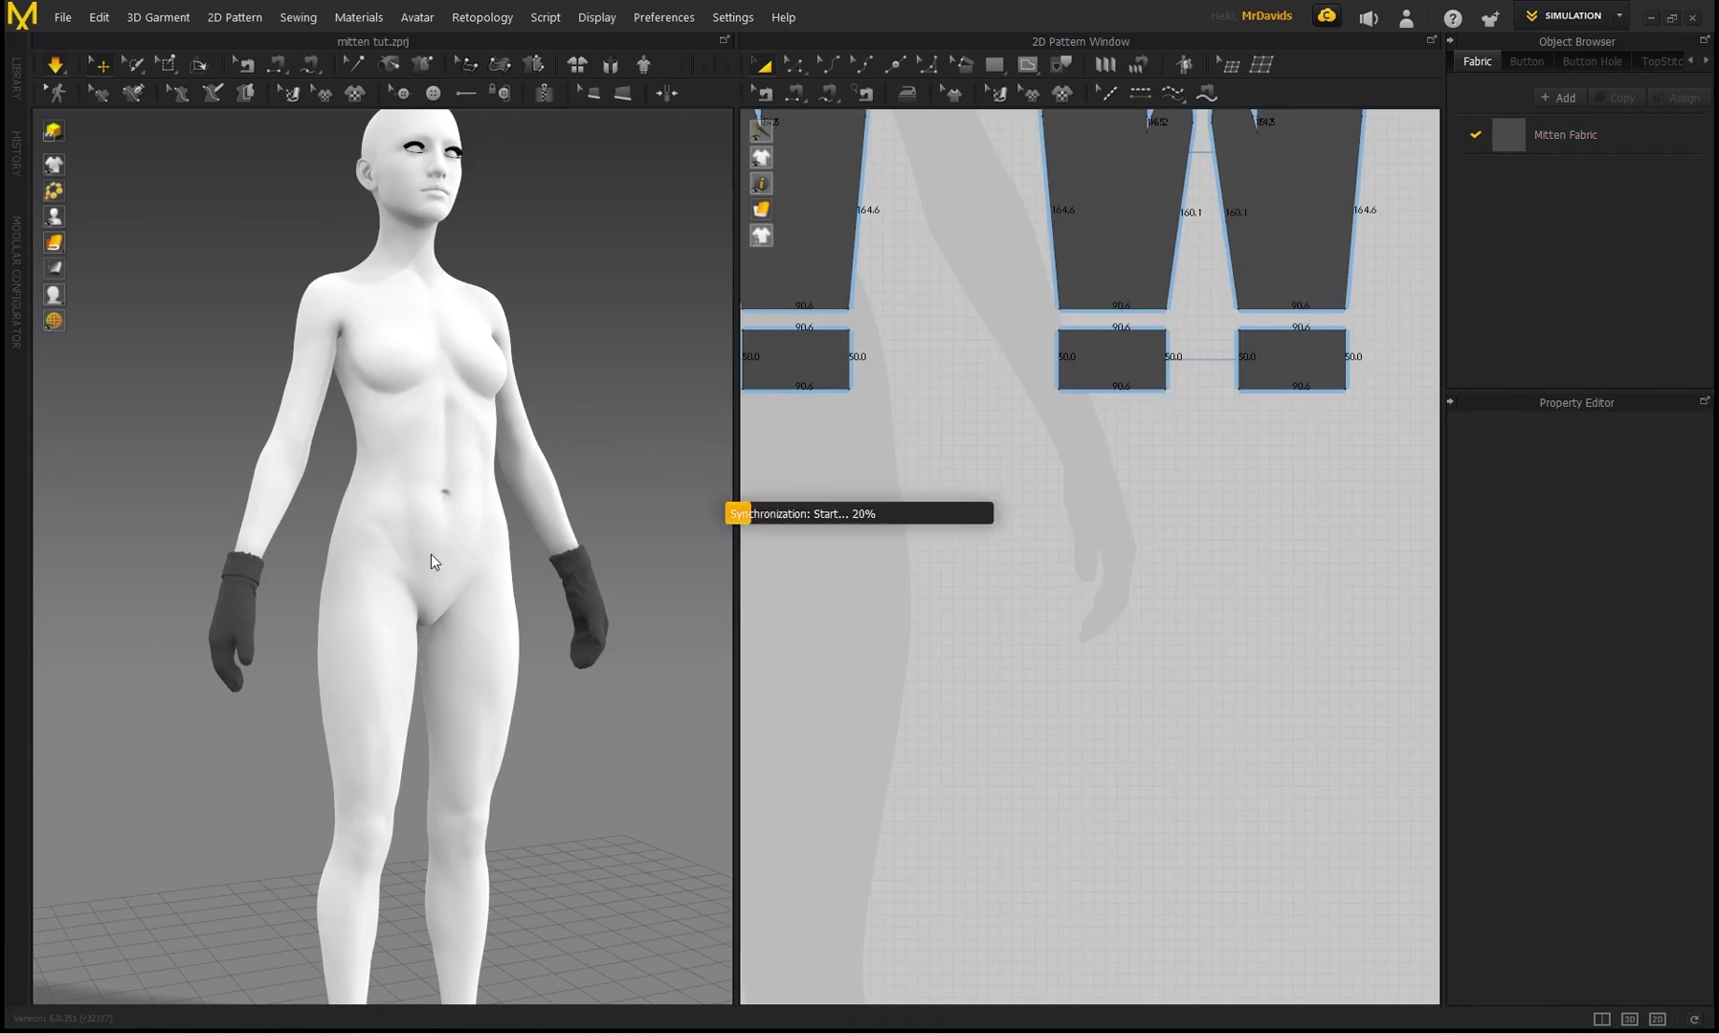
scroll(584, 595, "up", 2)
right_click_drag(463, 578, 516, 561)
scroll(584, 588, "up", 6)
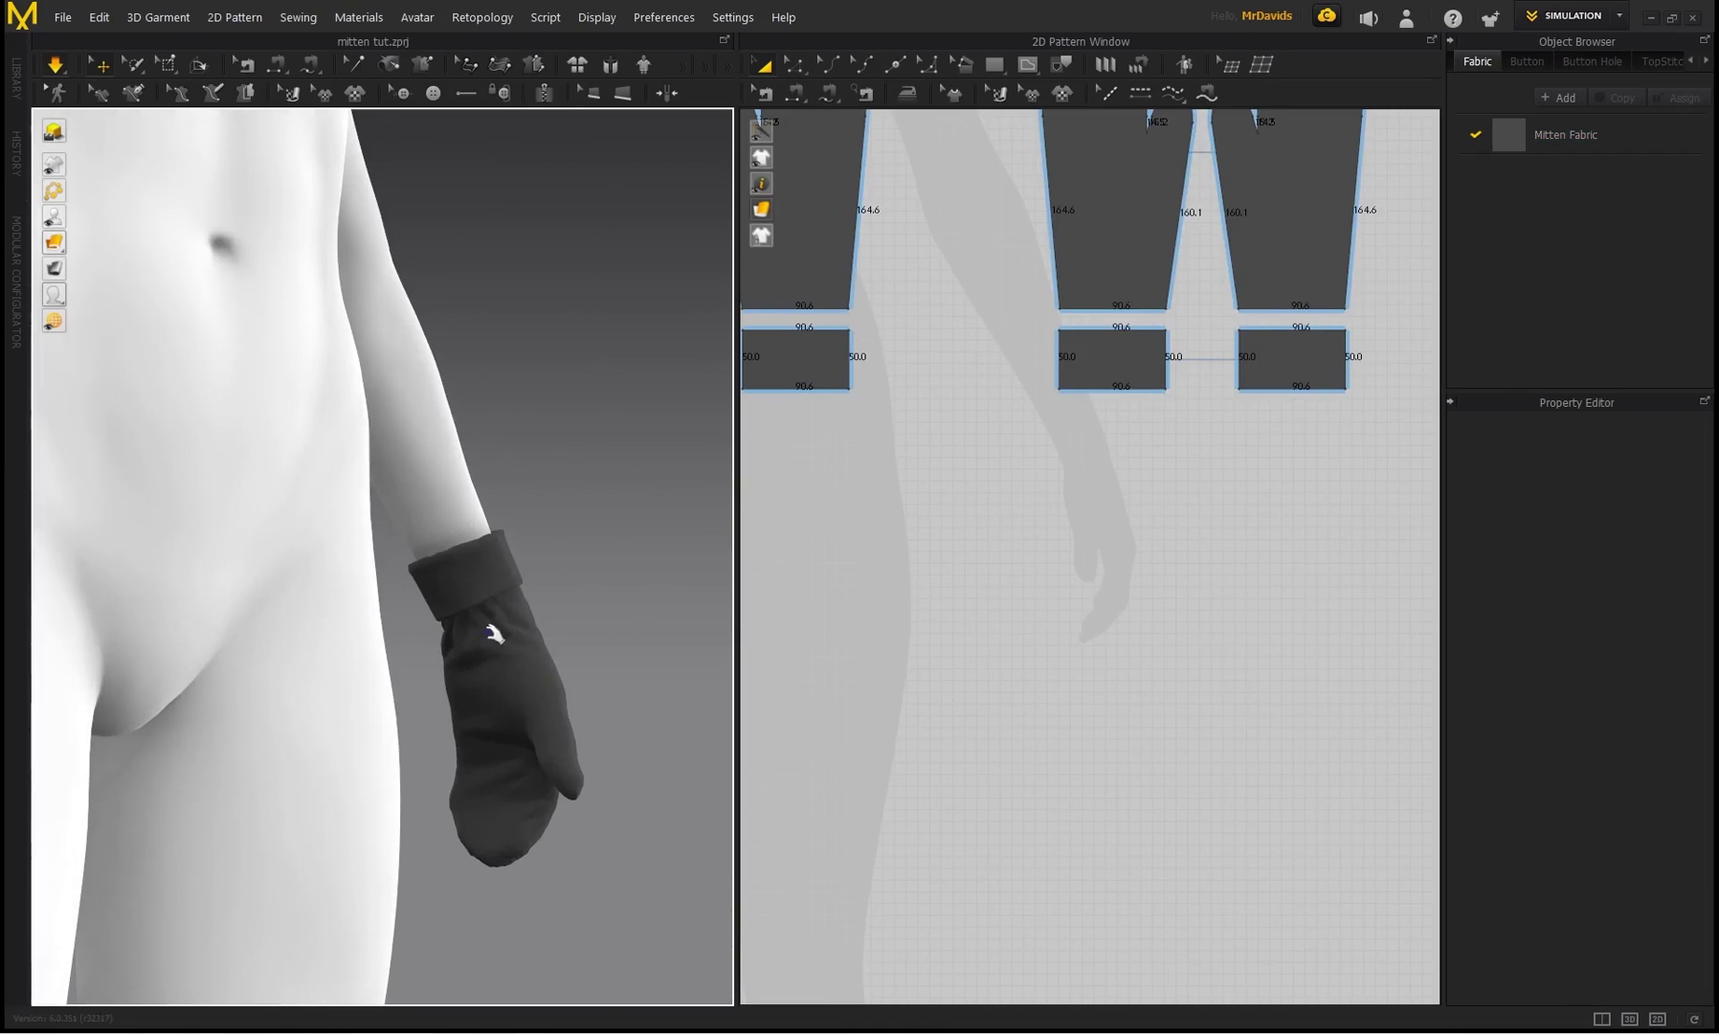
scroll(507, 740, "down", 5)
right_click_drag(421, 640, 225, 568)
scroll(246, 599, "down", 5)
- Browse the physical property presets available for the Mitten Fabric
left_click(1577, 153)
scroll(1498, 692, "down", 3)
scroll(1436, 696, "down", 3)
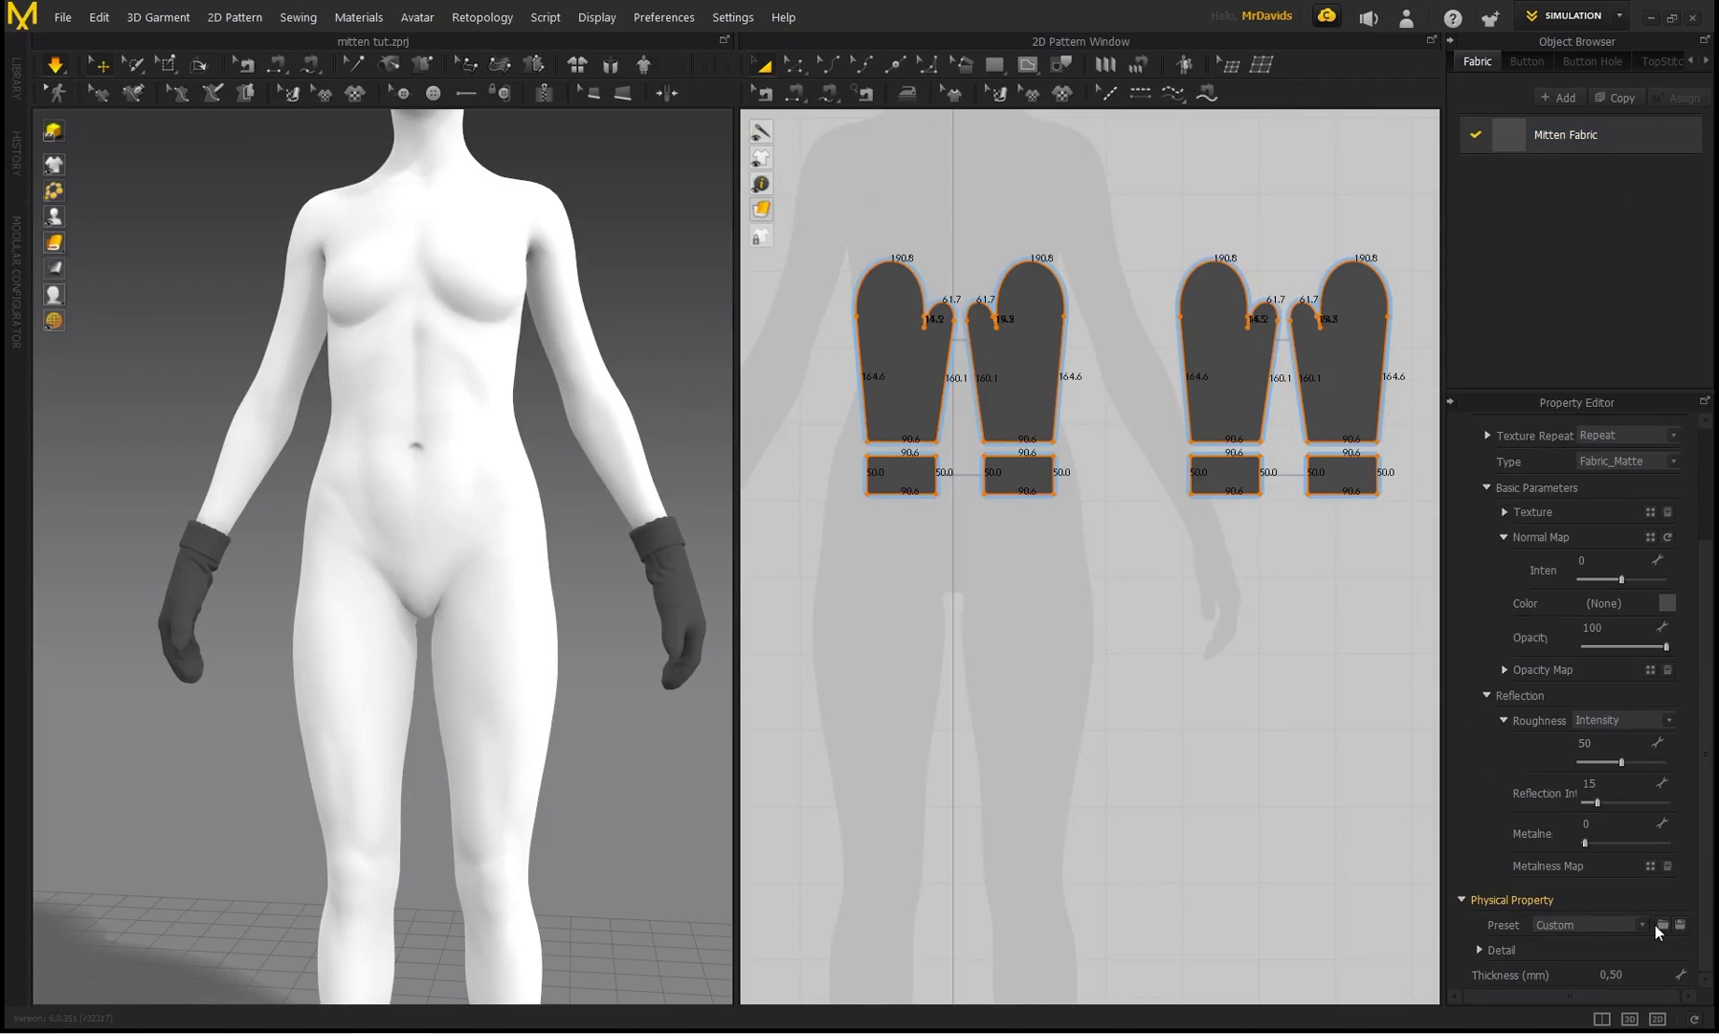
left_click(1643, 924)
scroll(1589, 430, "up", 5)
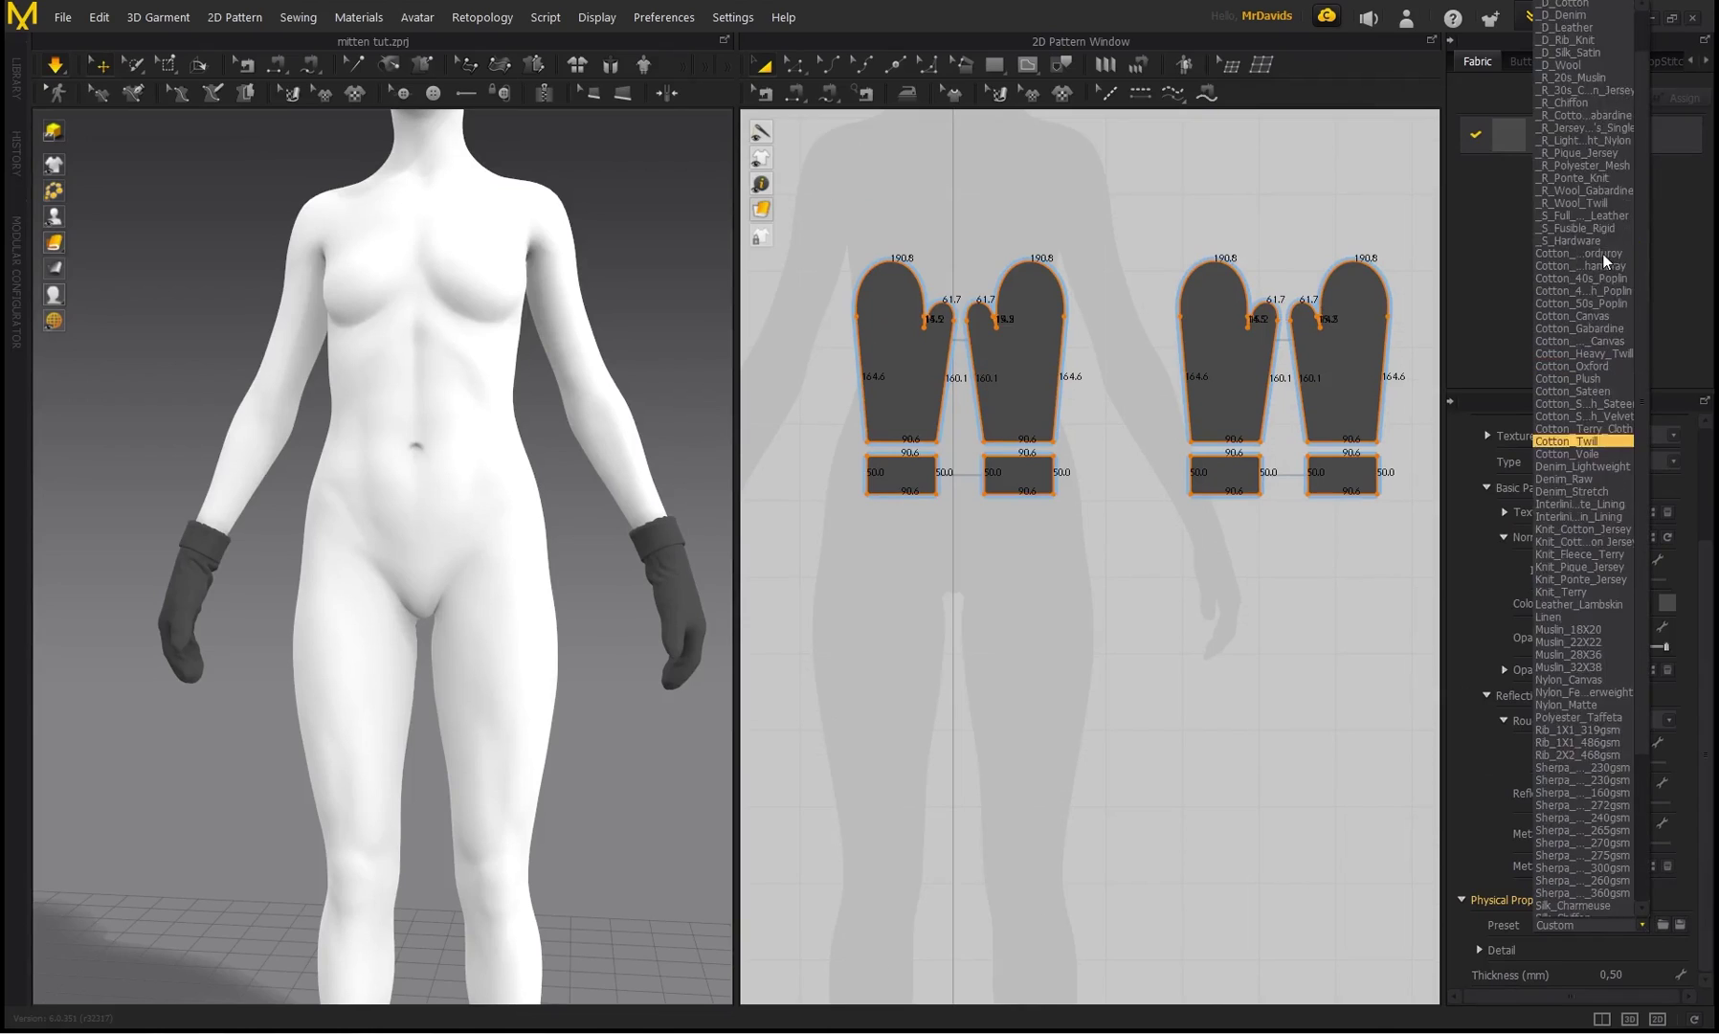
scroll(1584, 393, "down", 6)
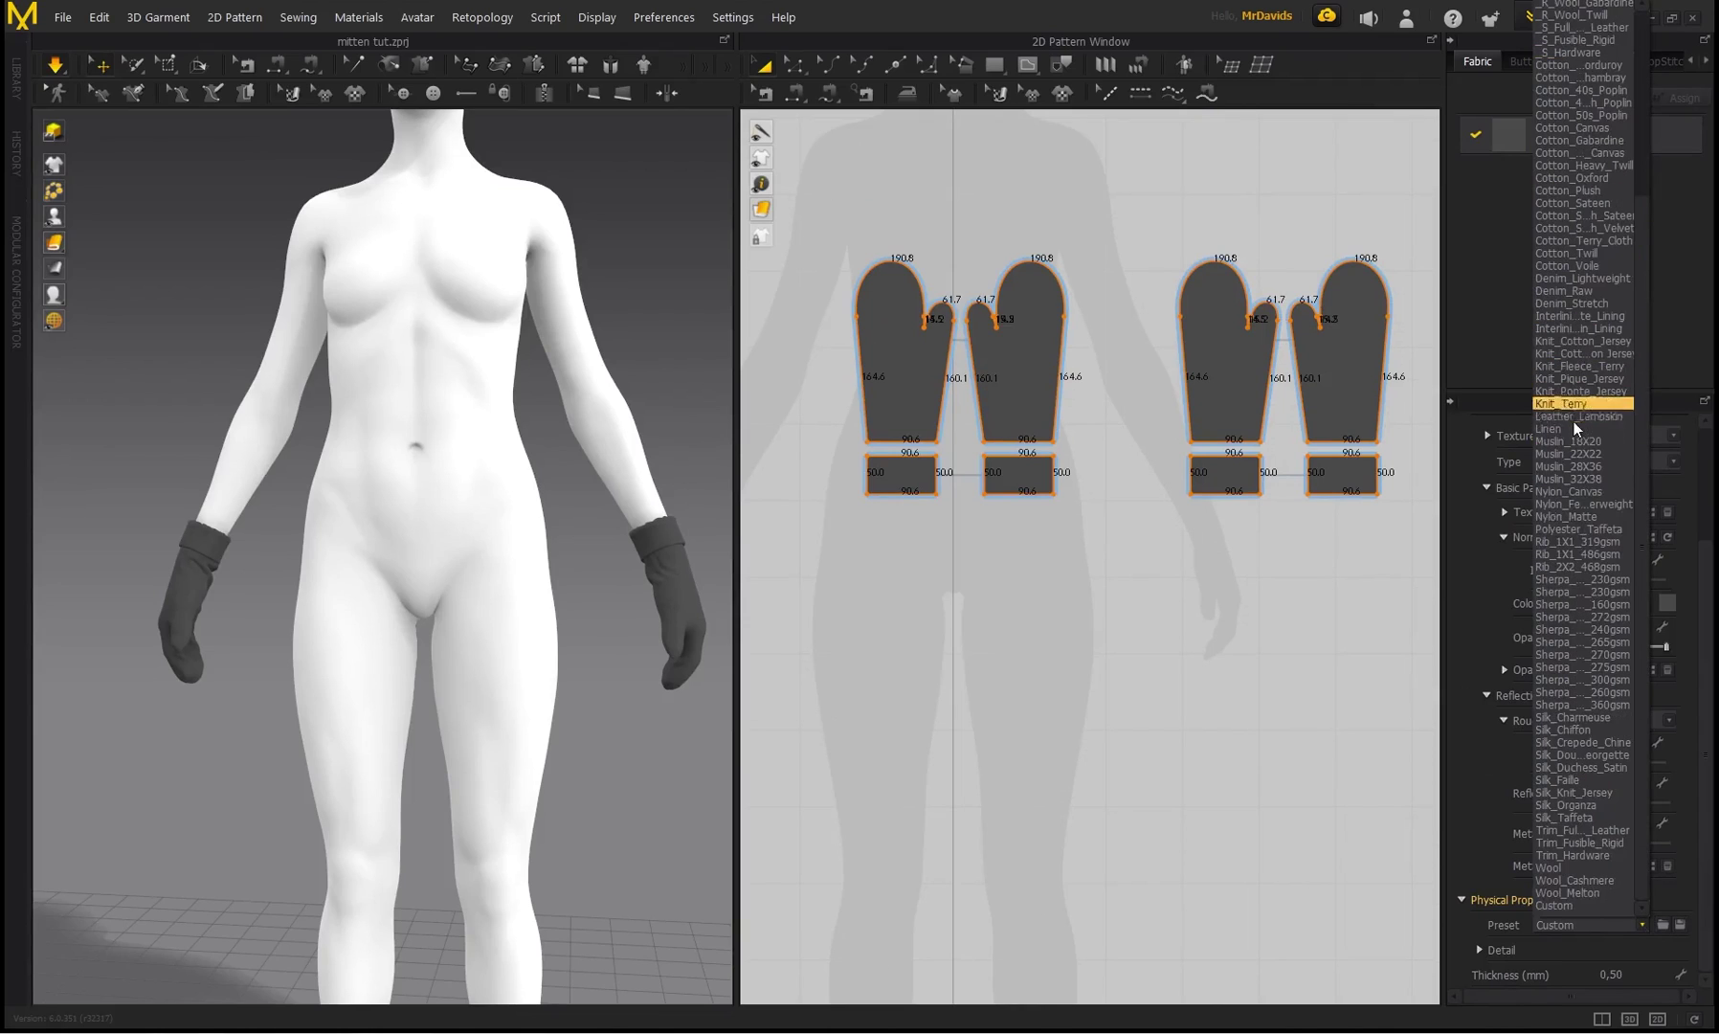
left_click(1581, 505)
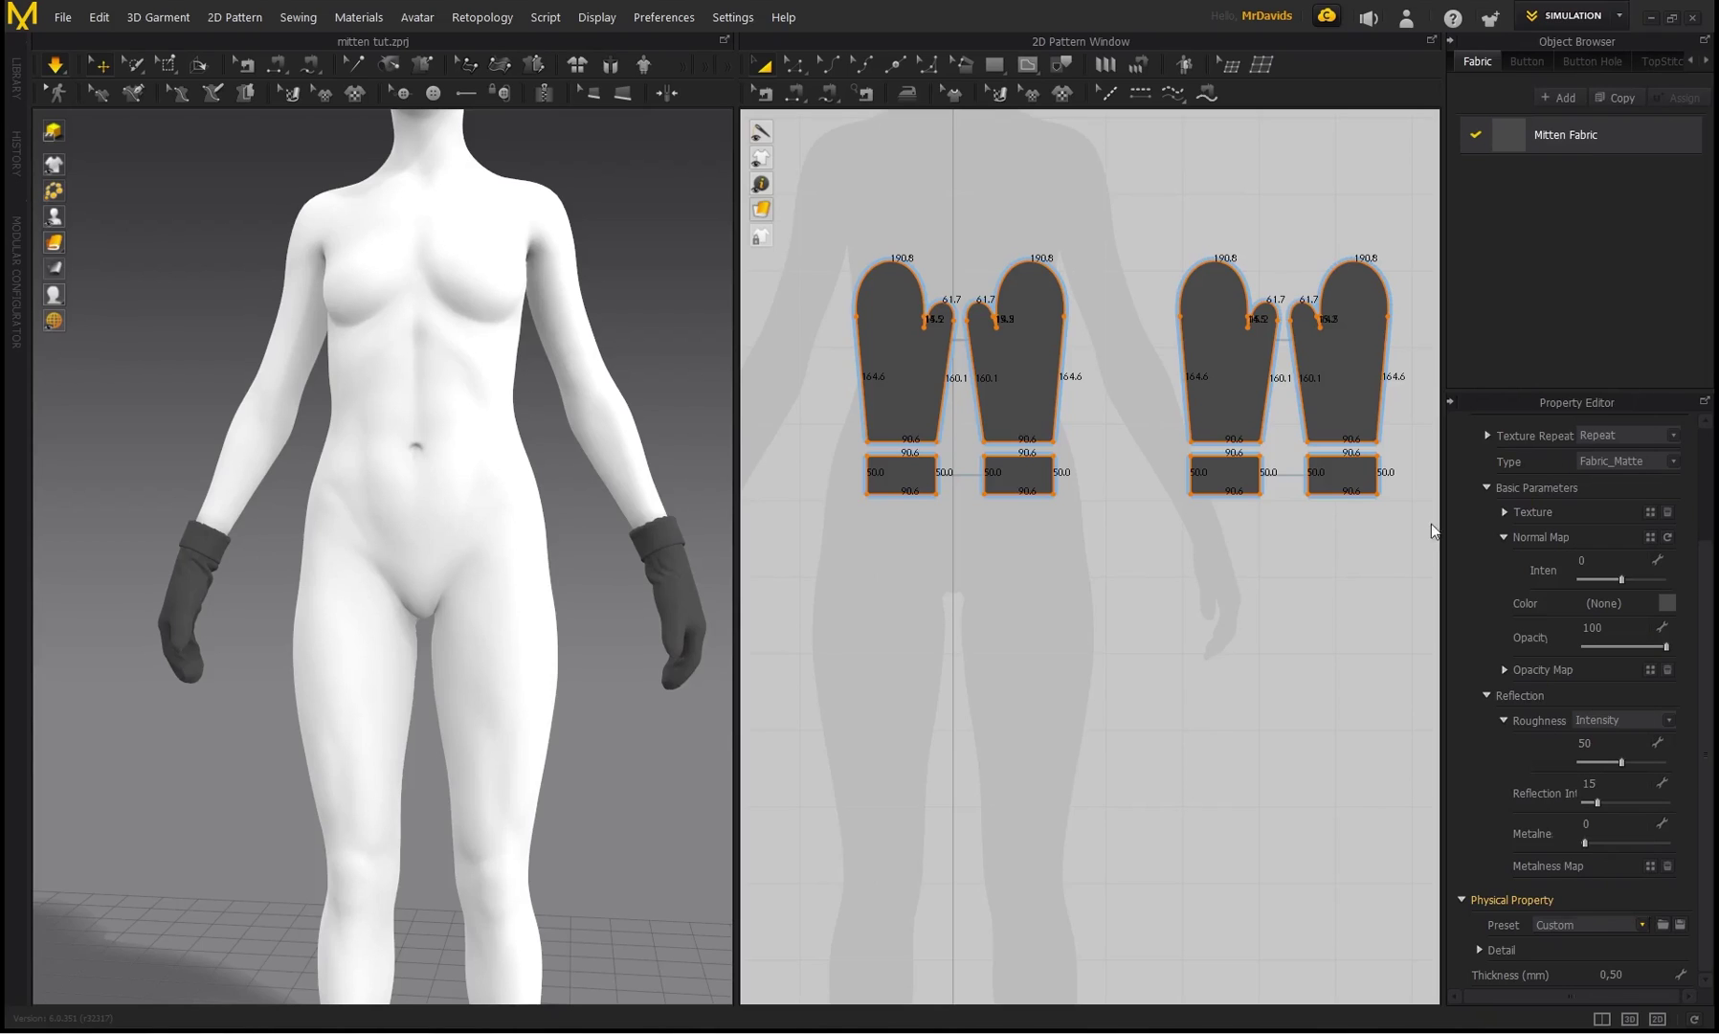
right_click_drag(574, 560, 430, 550)
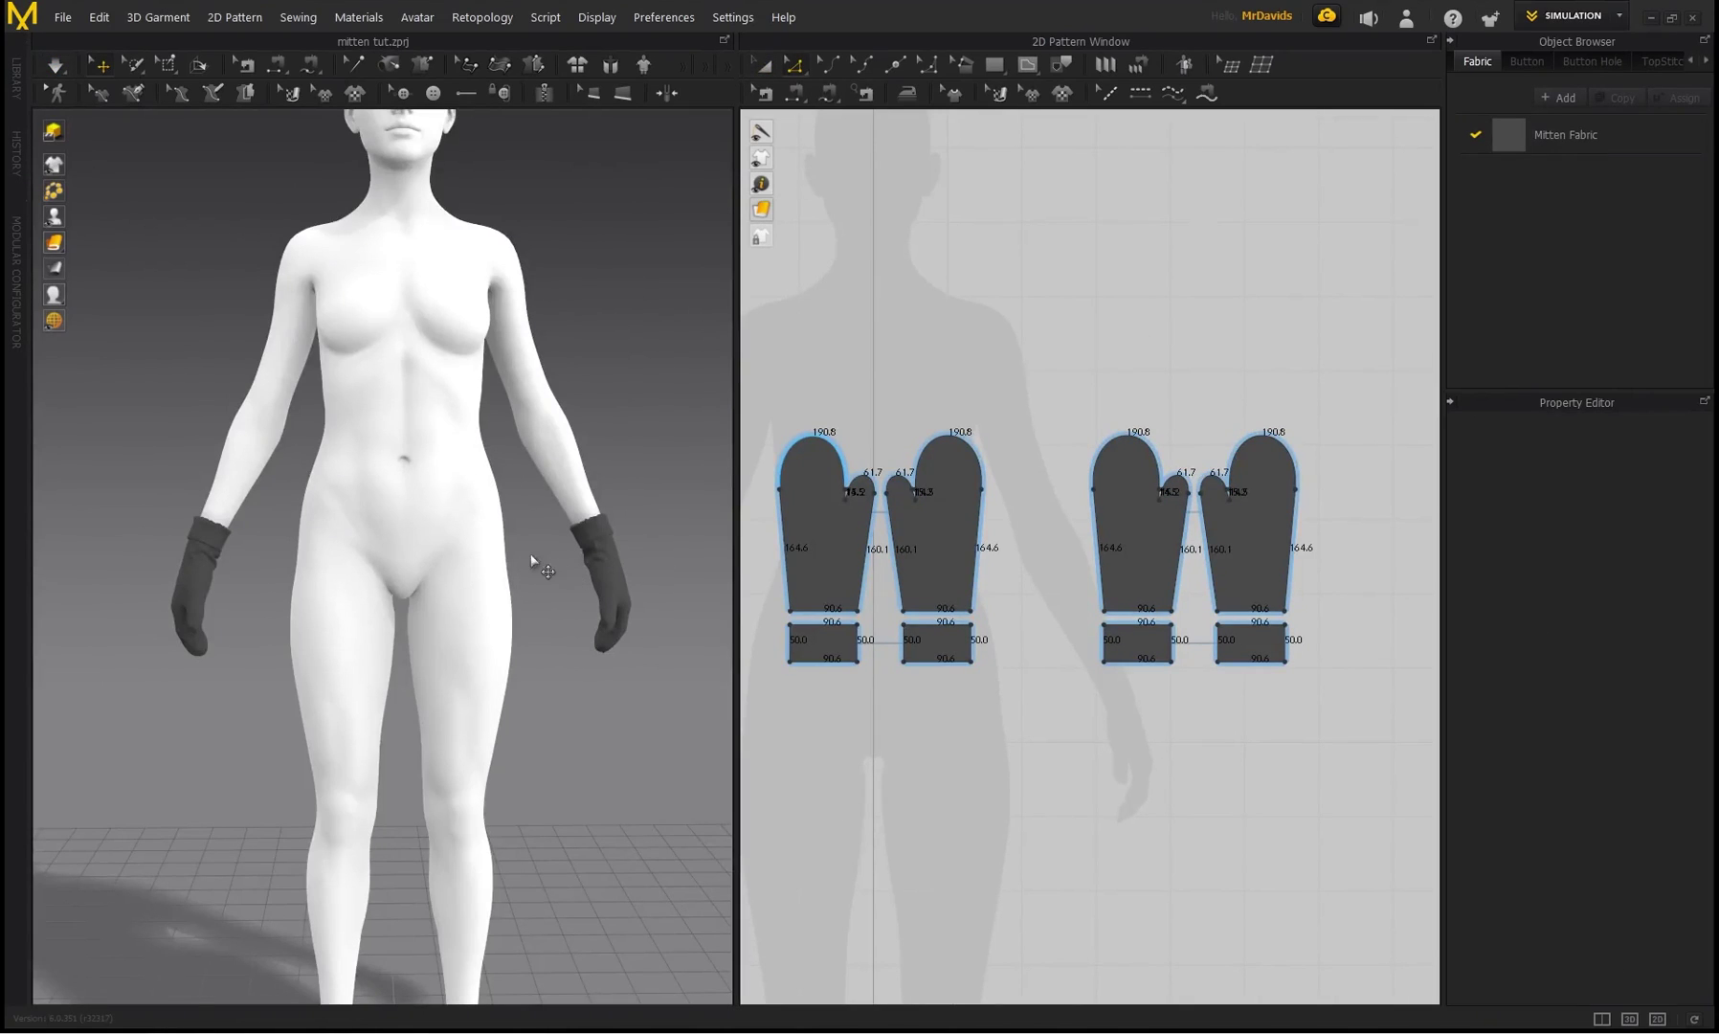
scroll(532, 562, "up", 3)
scroll(381, 427, "down", 2)
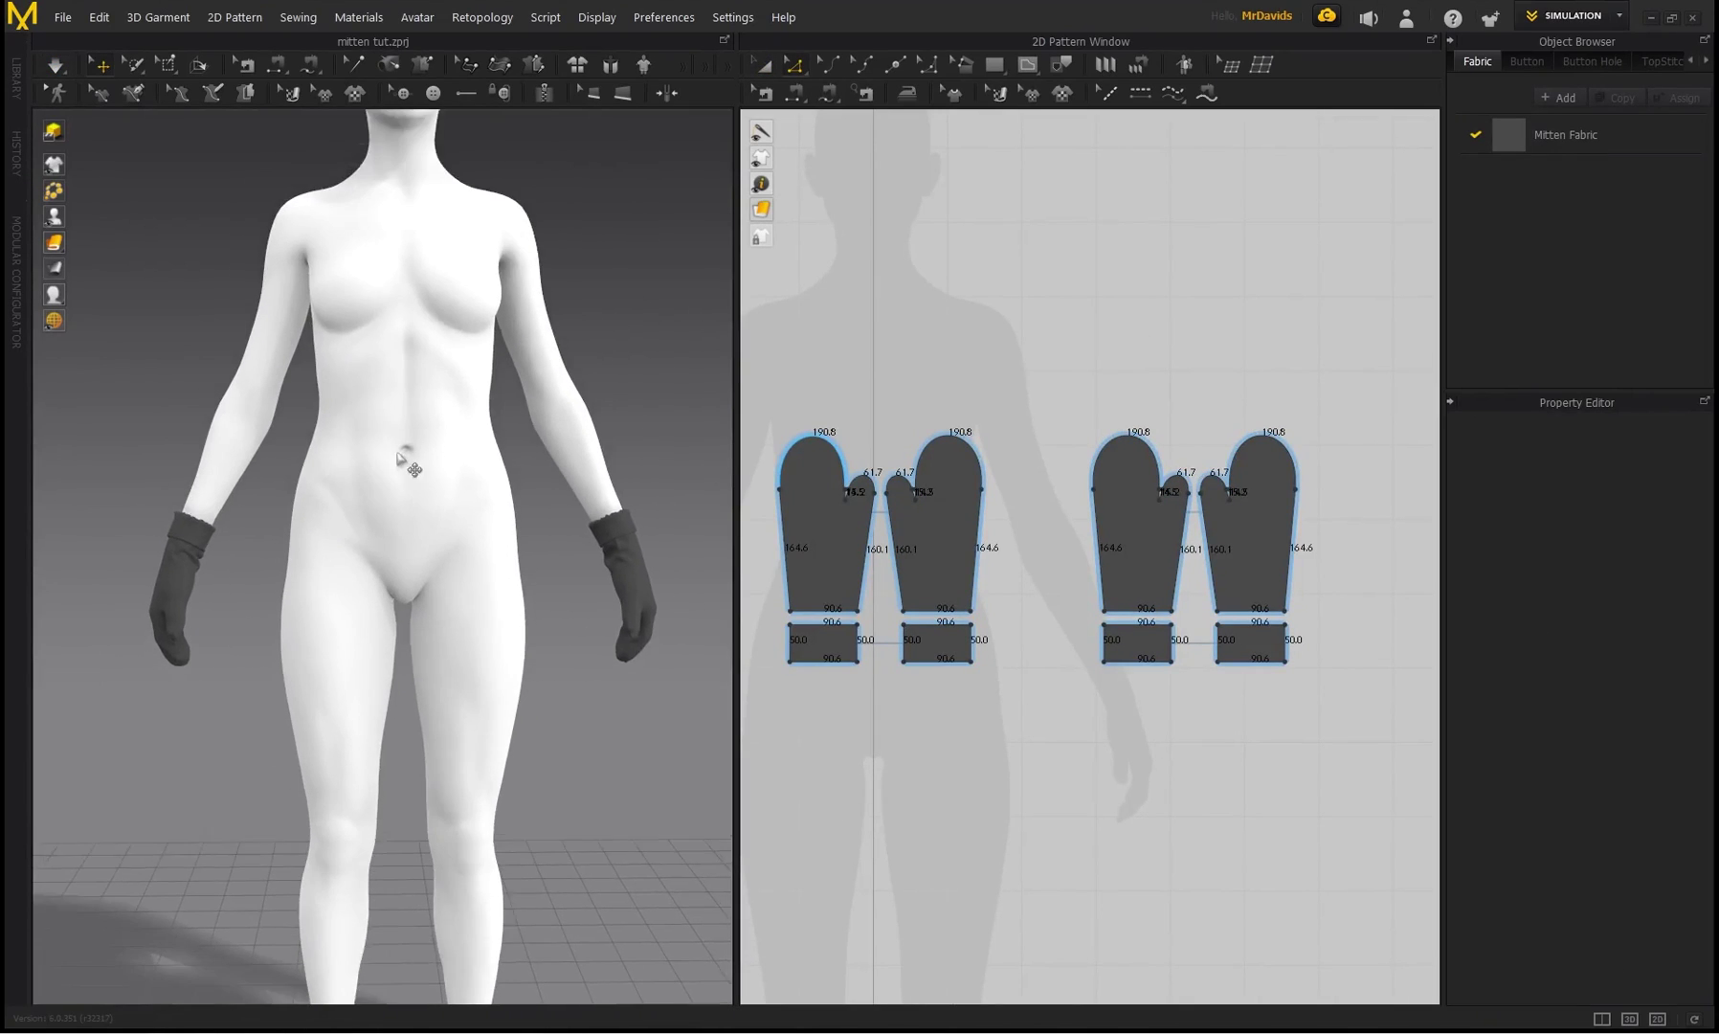
middle_click_drag(401, 450, 380, 486)
right_click_drag(421, 427, 455, 485)
scroll(858, 532, "up", 4)
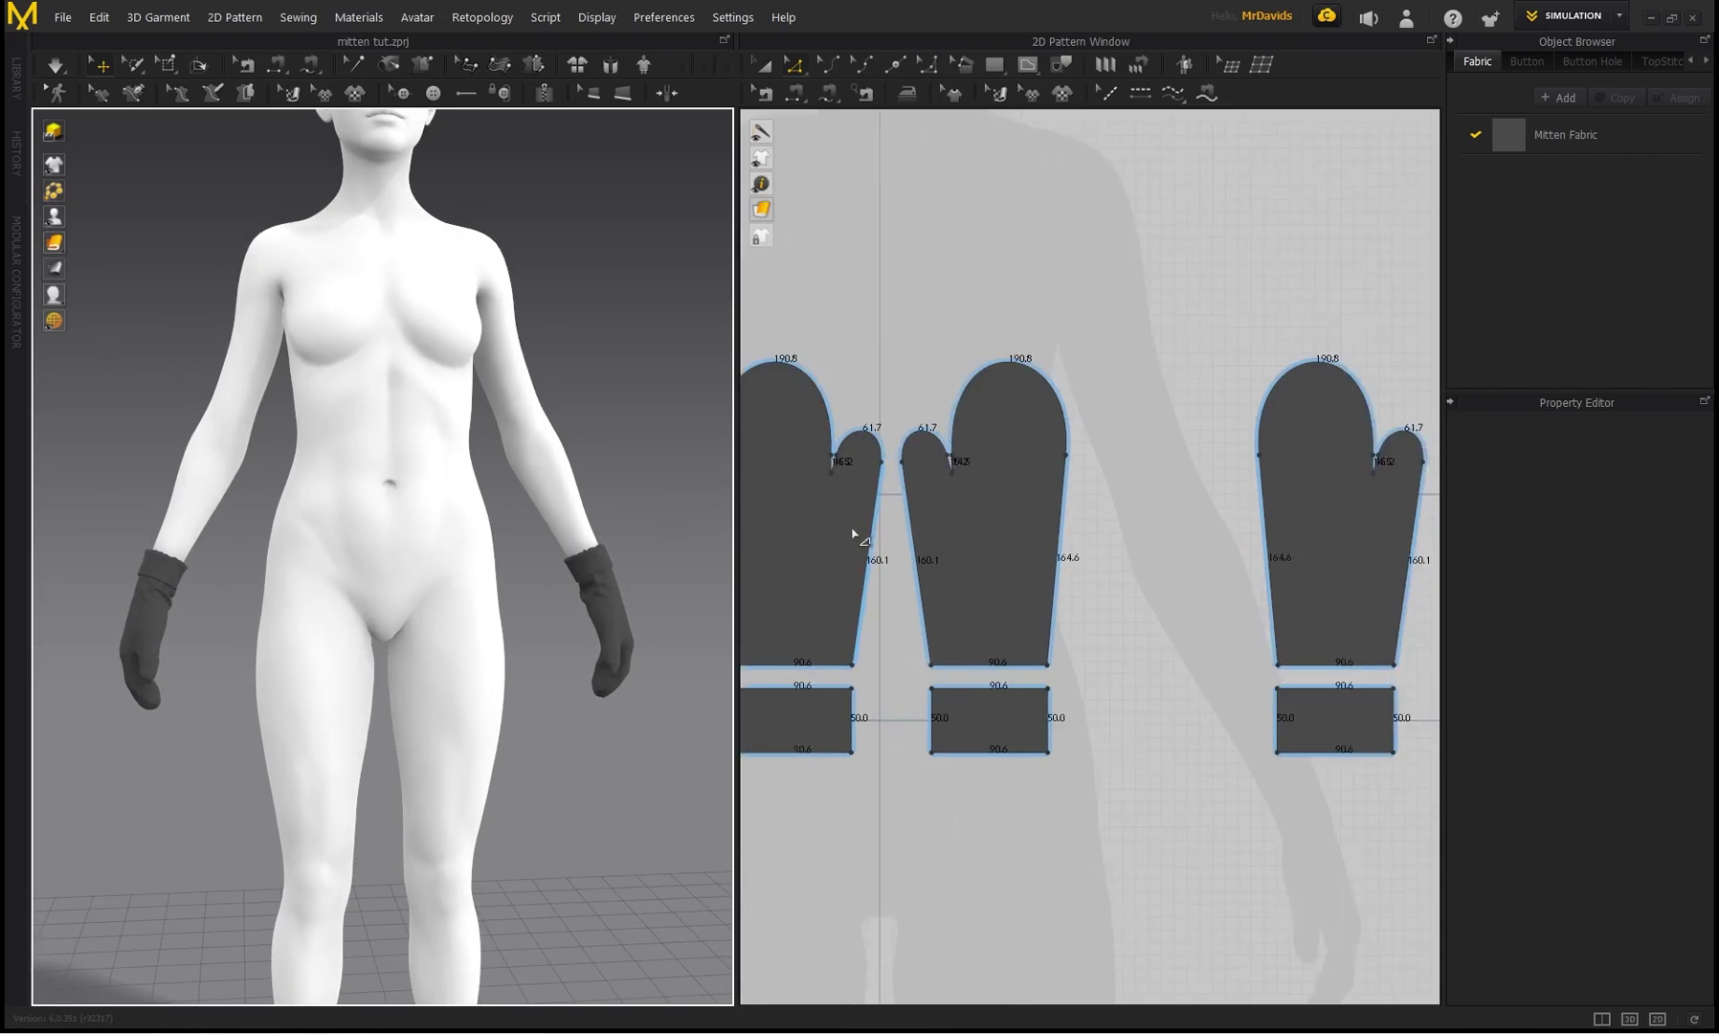
left_click(846, 740)
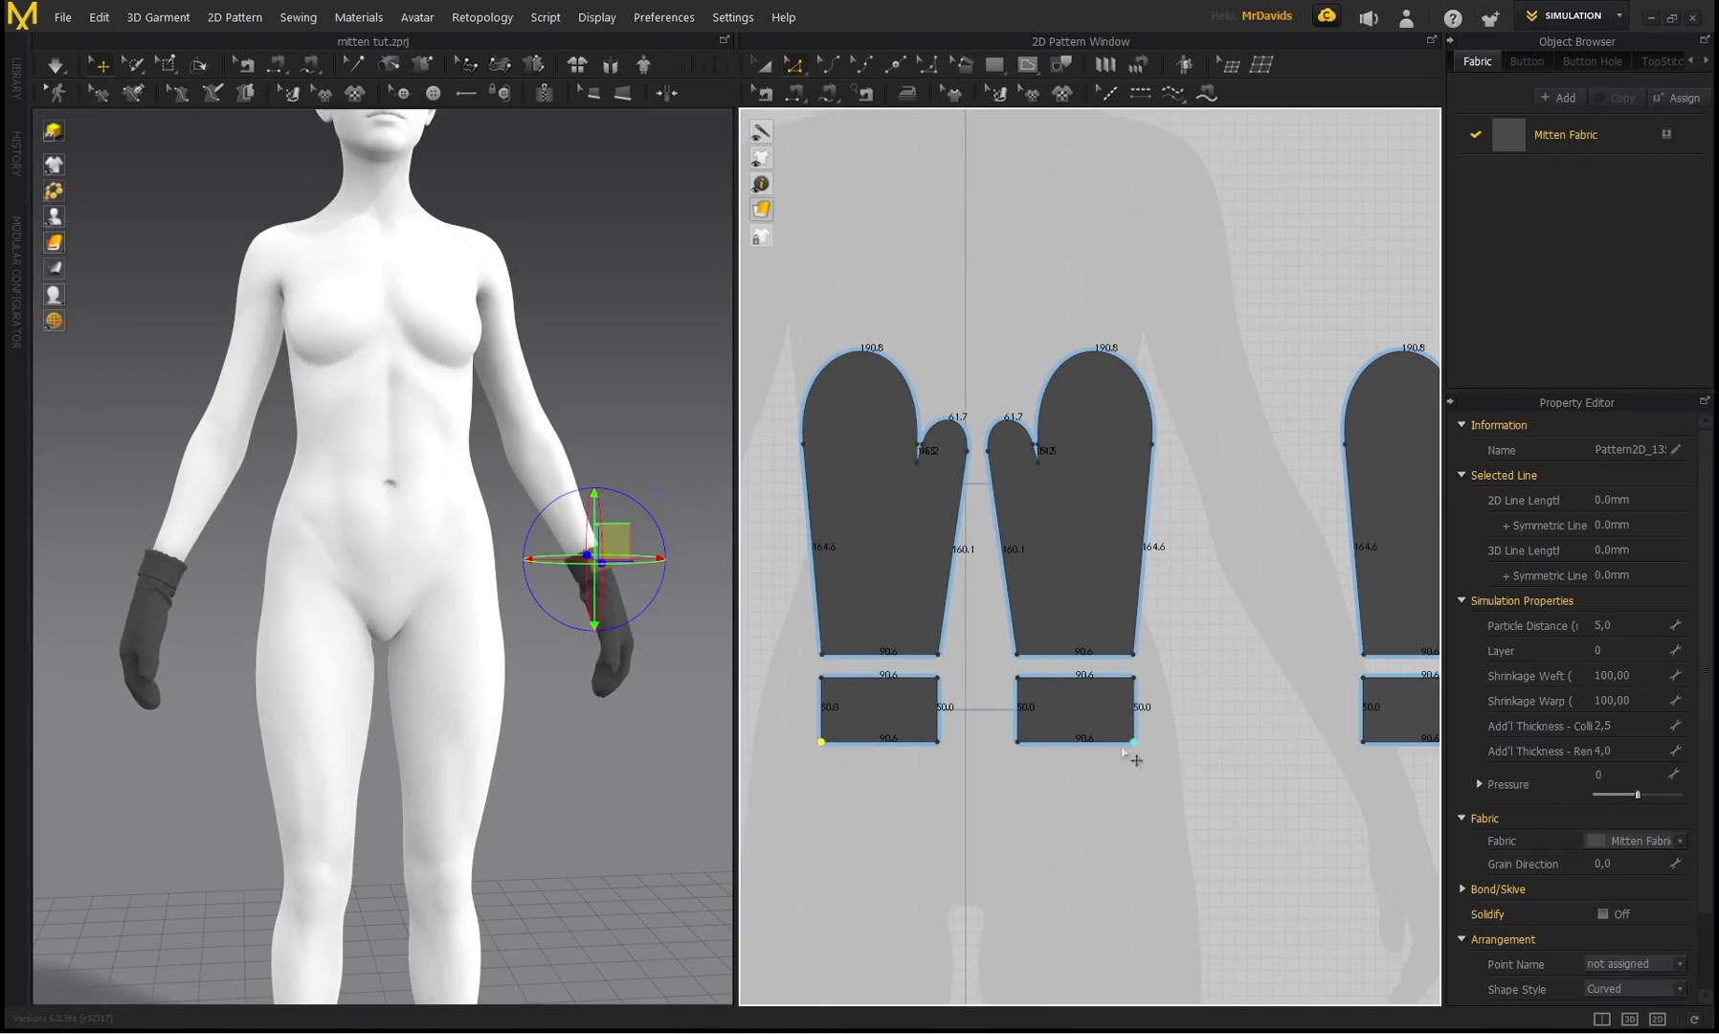
scroll(936, 450, "down", 2)
scroll(934, 450, "up", 3)
scroll(938, 443, "down", 1)
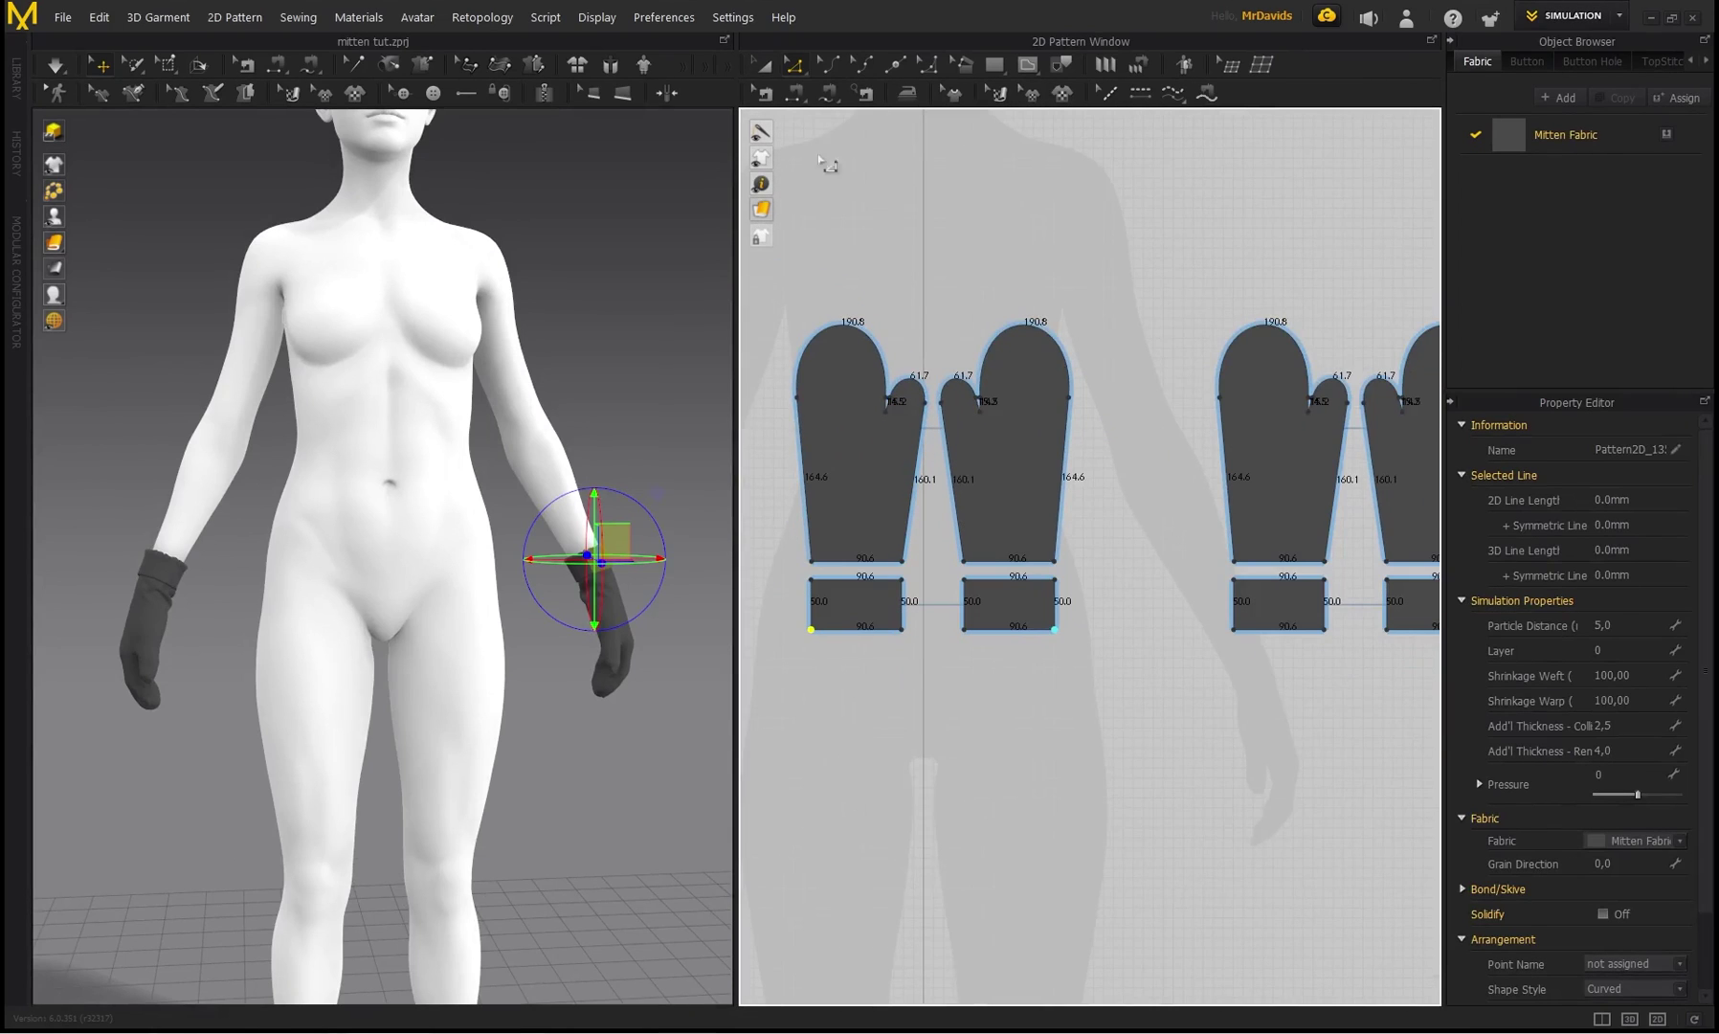
- Unlink the original mitten and cuff pieces from their symmetric counterparts
left_click(764, 65)
left_click(867, 279)
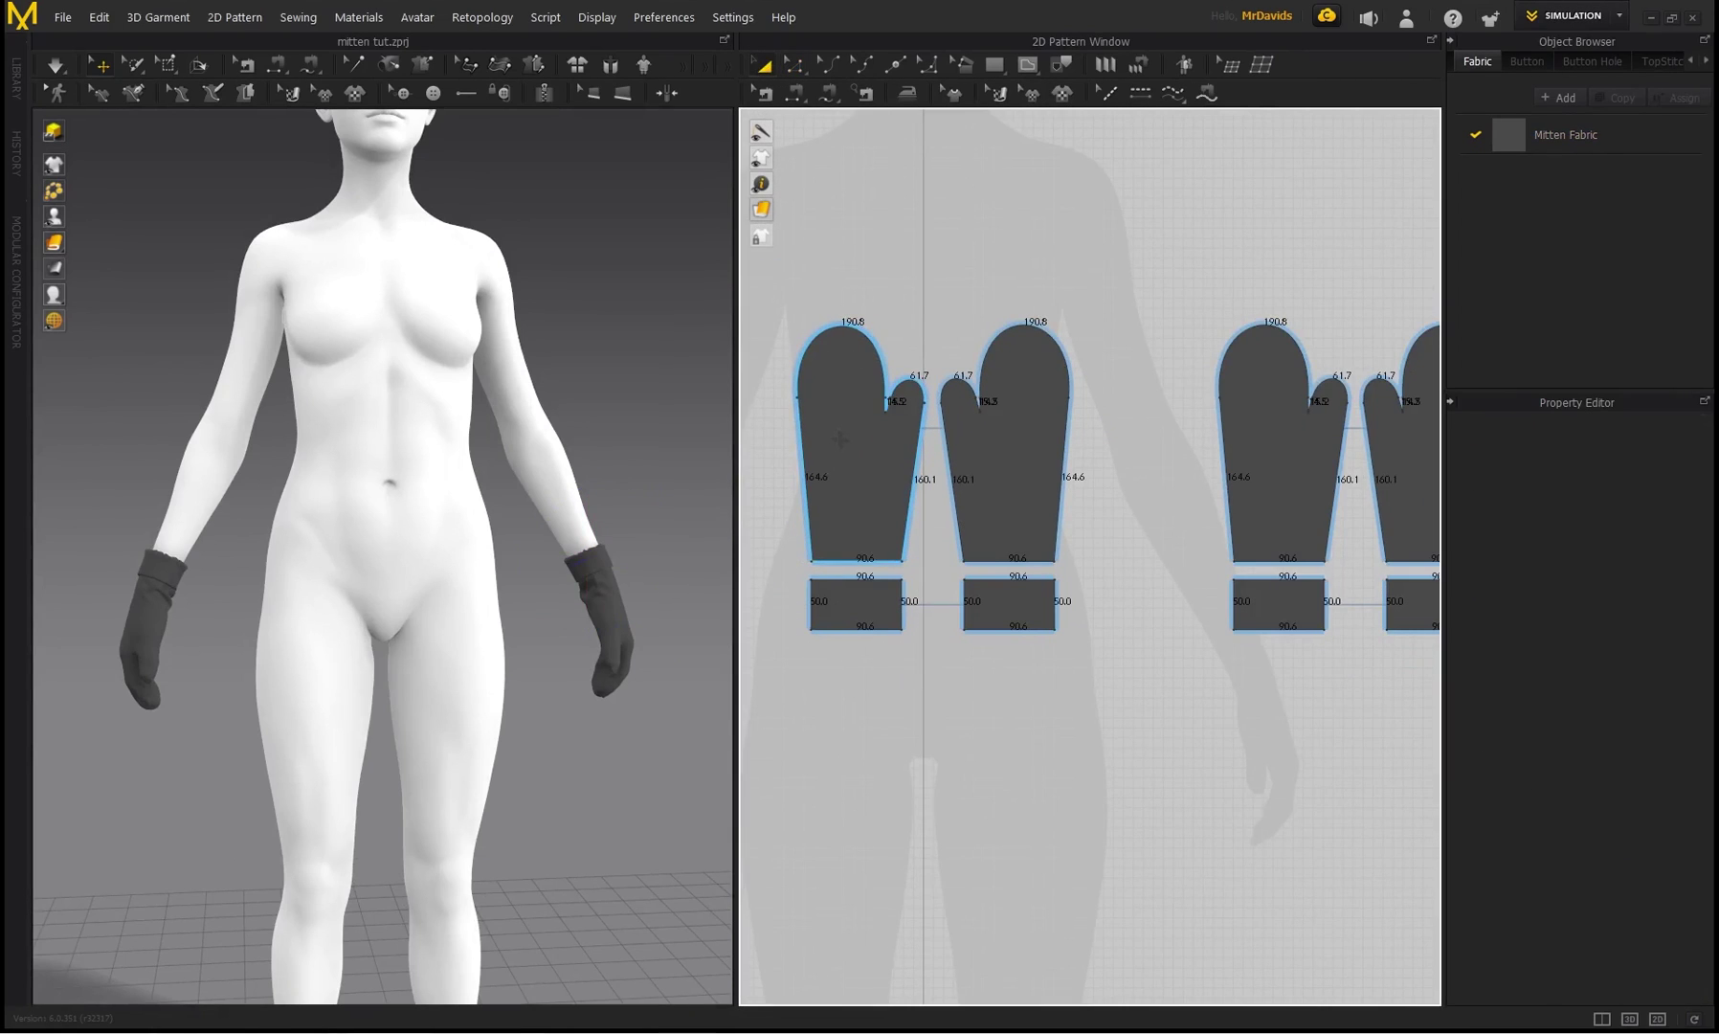
left_click(848, 553)
left_click(842, 601, "shift")
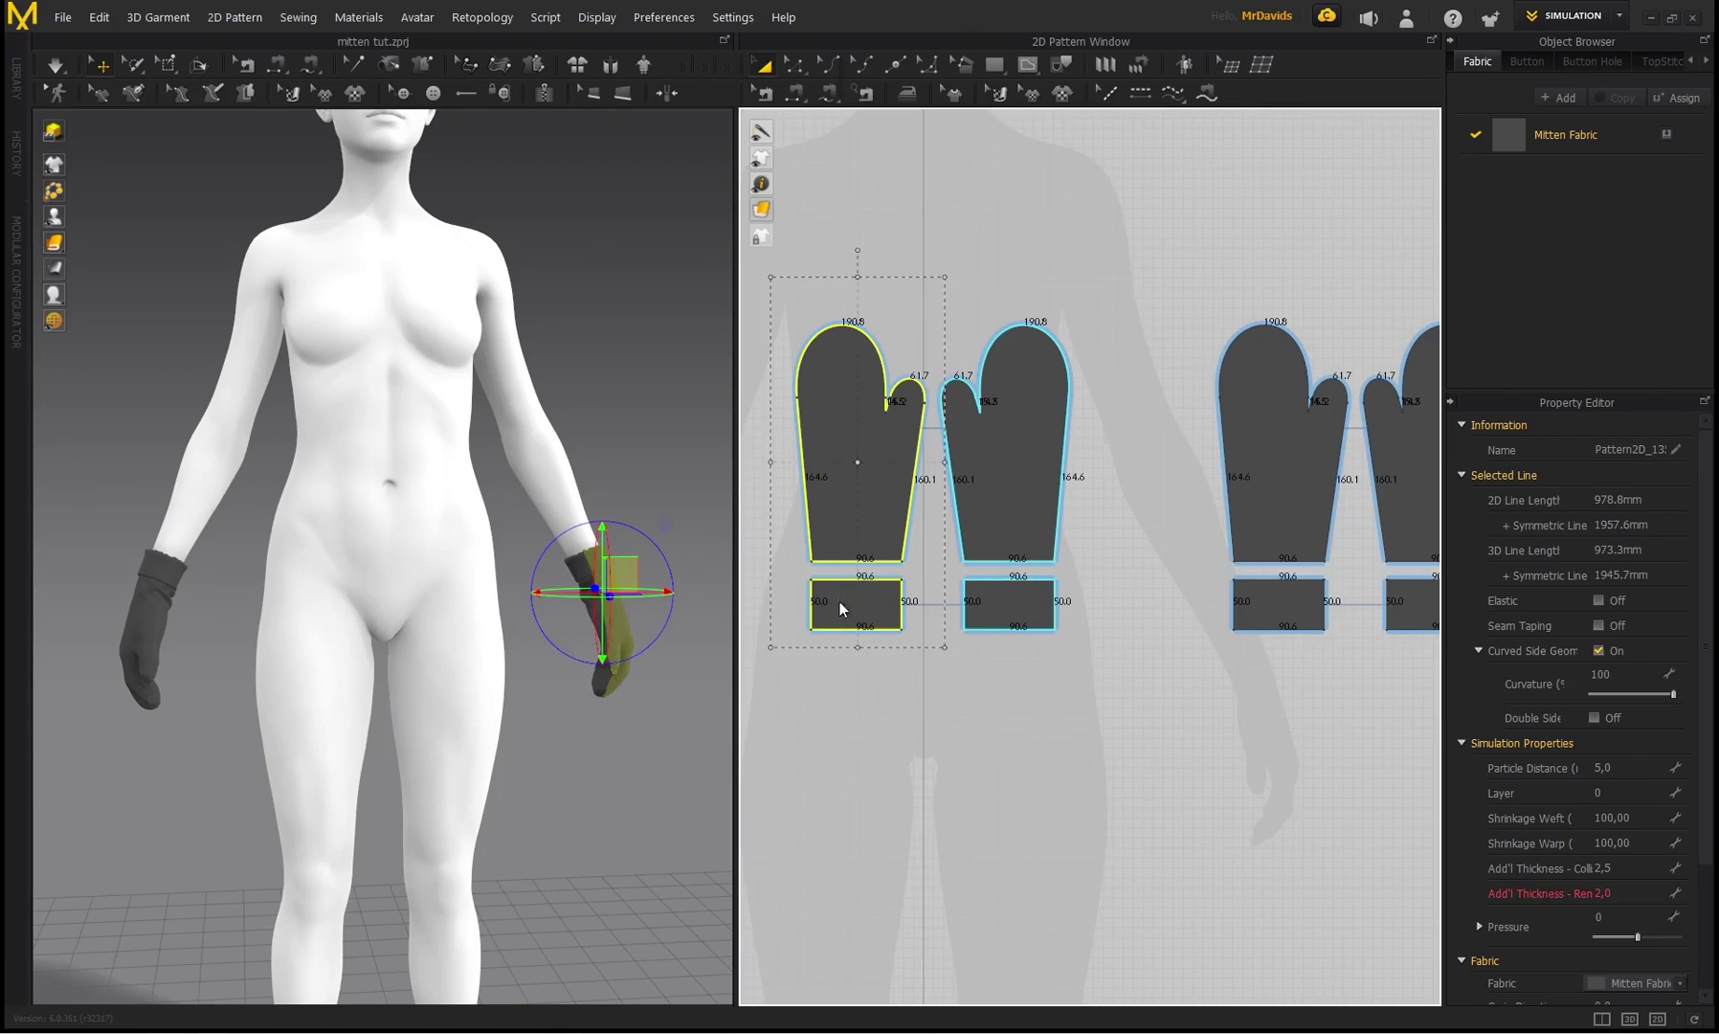
right_click(839, 602)
left_click(914, 289)
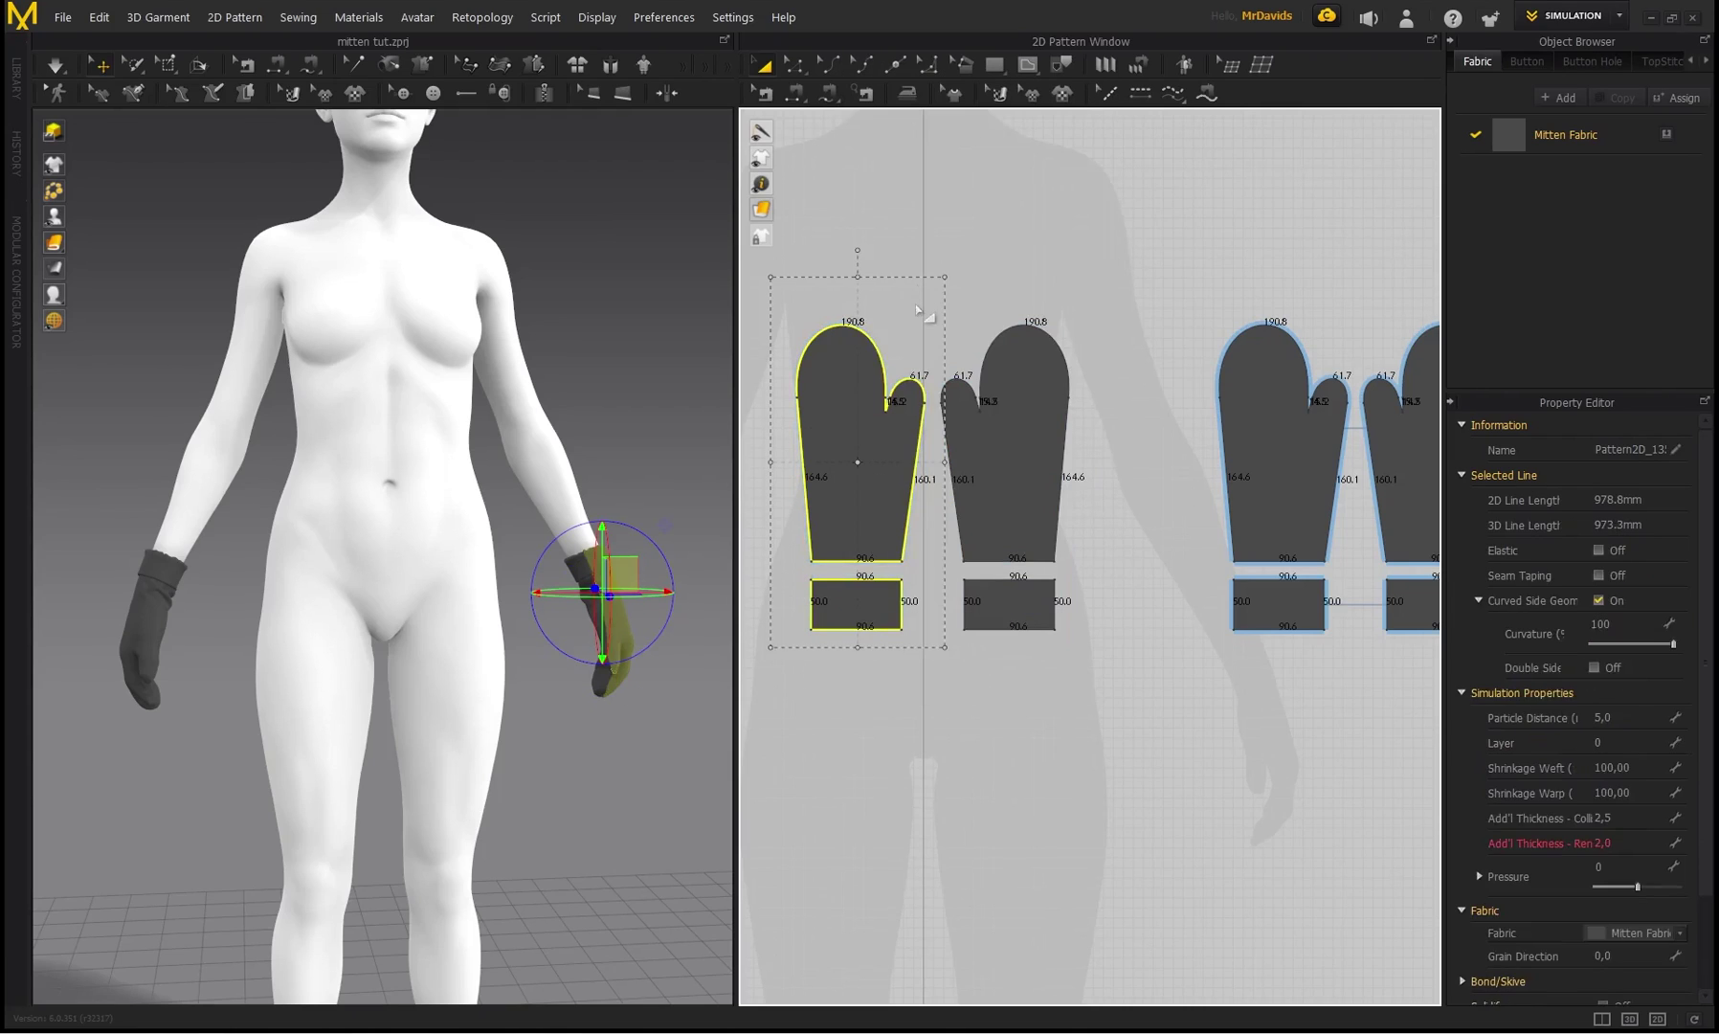
- Remove the symmetric link from the duplicated mitten and cuff pieces as well and clear the selection
left_click(1240, 273)
middle_click_drag(1241, 273, 1144, 278)
left_click(1173, 431)
left_click(1187, 613, "shift")
right_click(1187, 617)
left_click(1245, 287)
left_click(900, 268)
- Draw an internal line on the second mitten piece from the thumb crotch about 25 mm diagonally down, continuing straight across to the outer edge
middle_click_drag(880, 378, 1119, 416)
scroll(1113, 417, "up", 5)
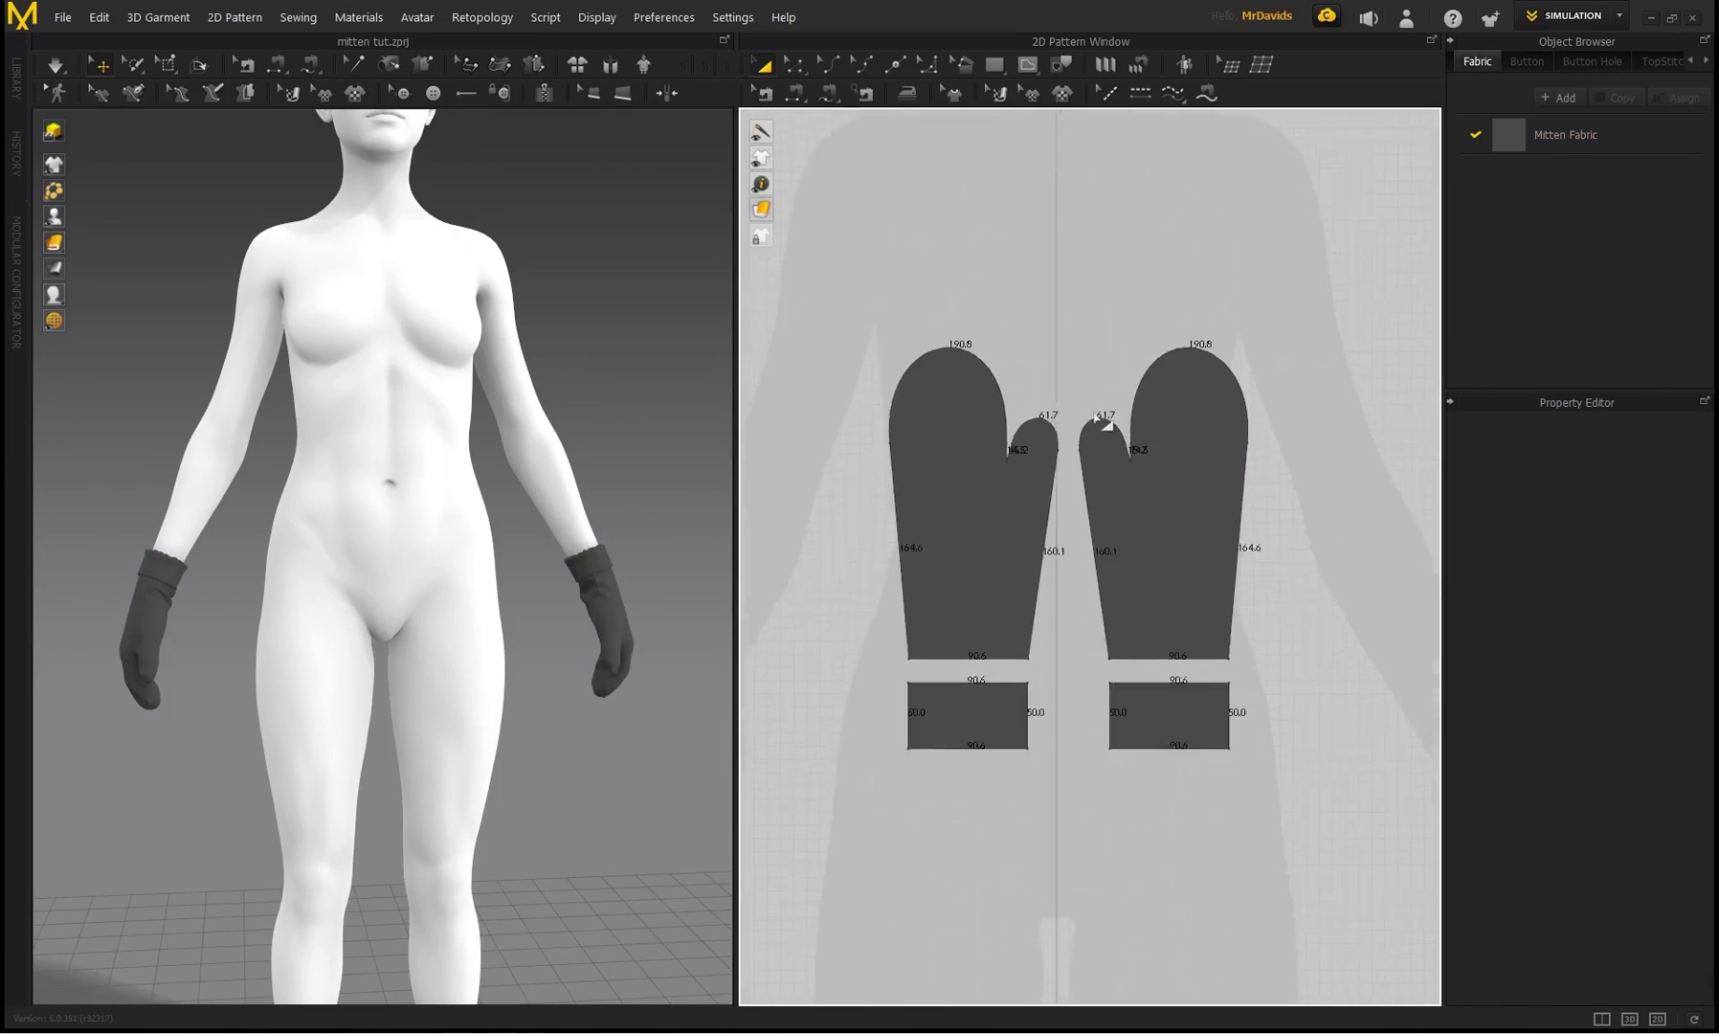
scroll(1017, 393, "down", 2)
middle_click_drag(1017, 392, 861, 366)
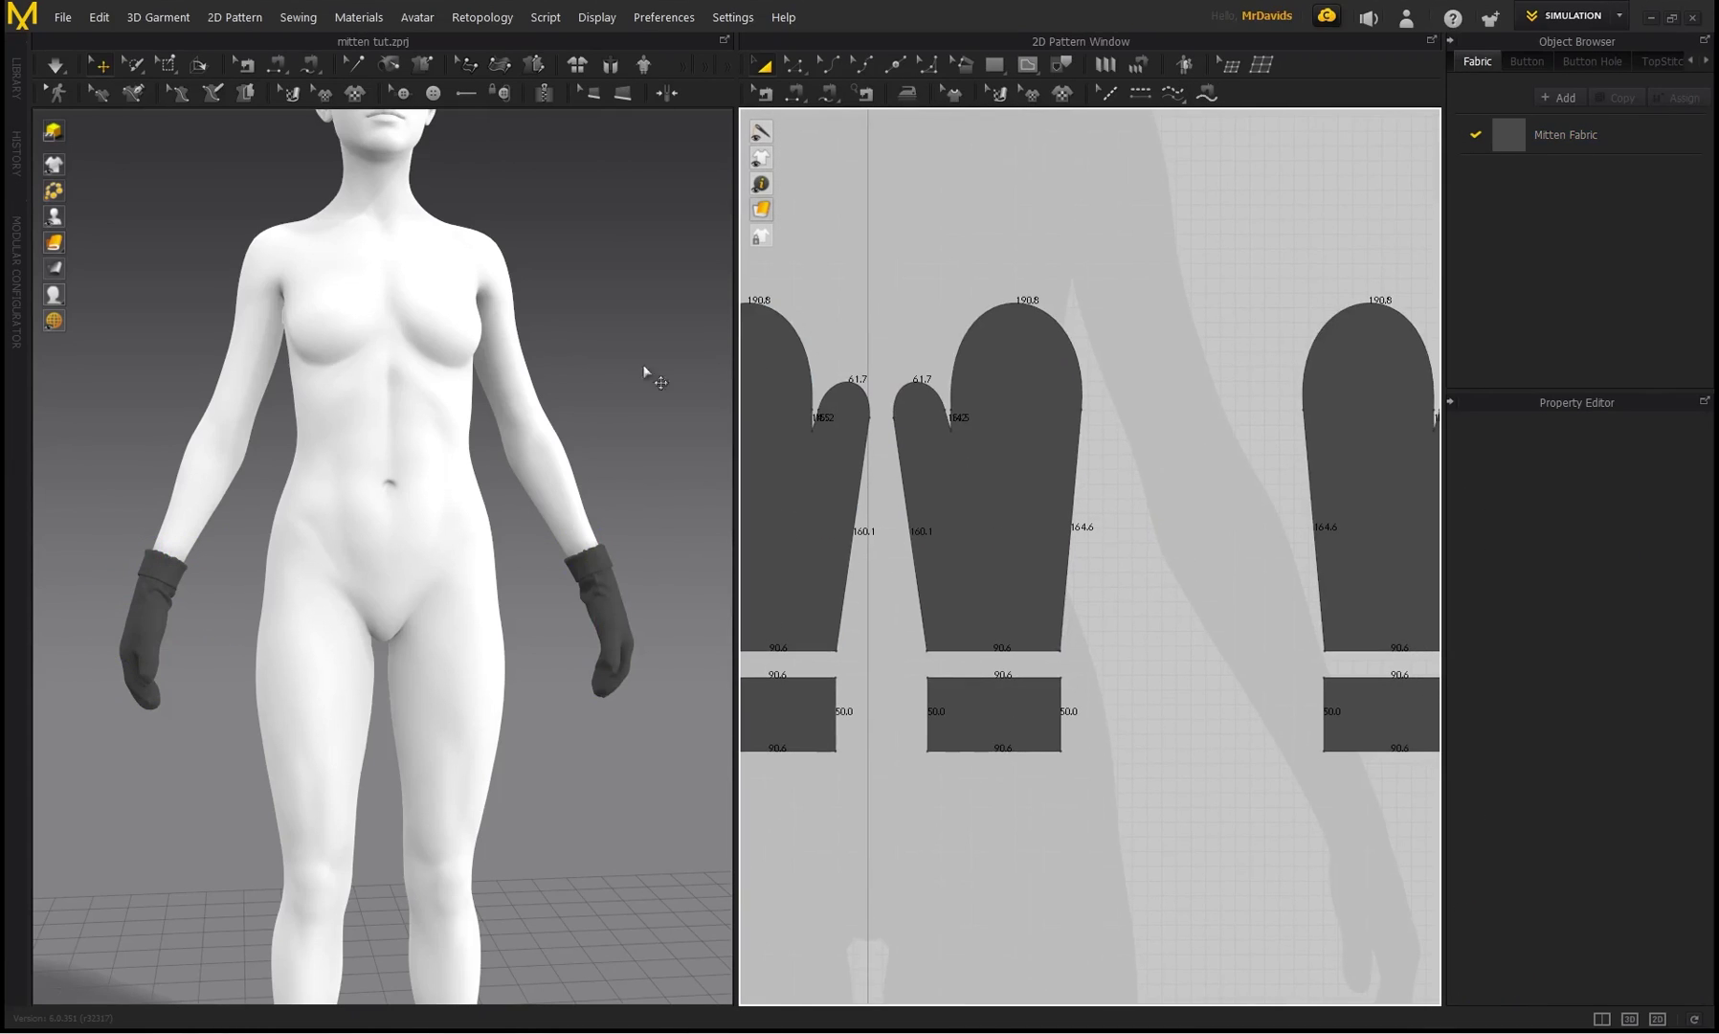
scroll(575, 594, "up", 10)
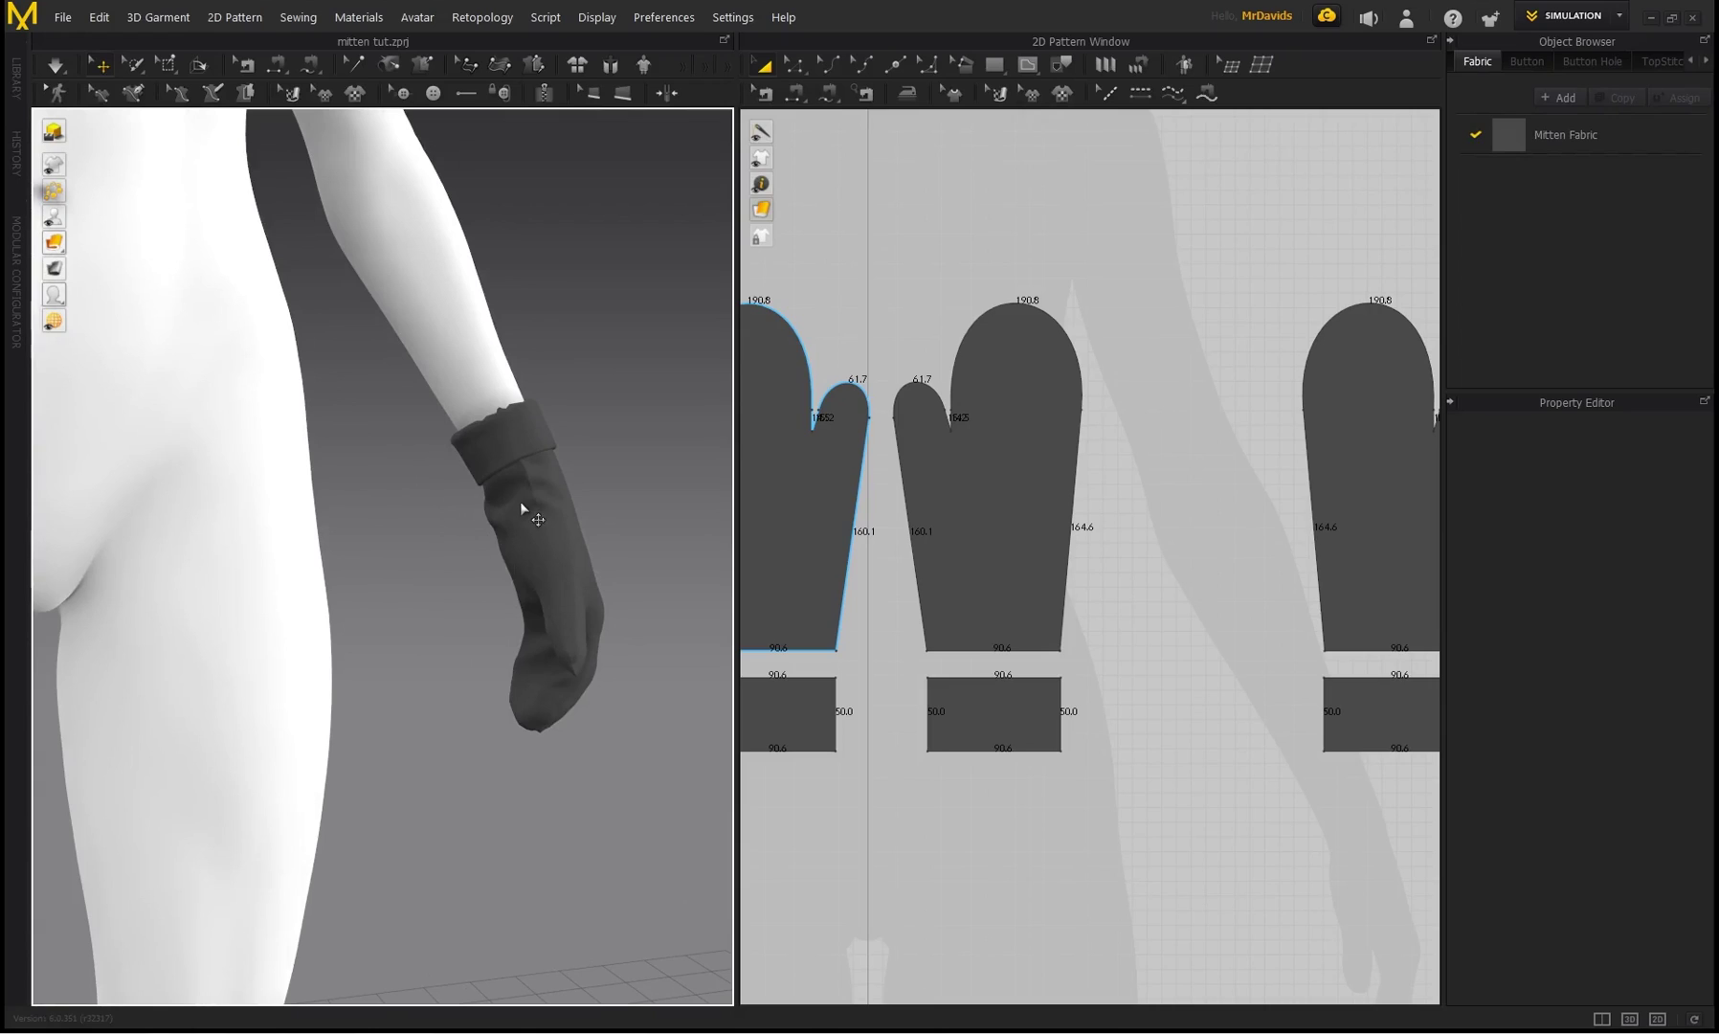
left_click(1027, 67)
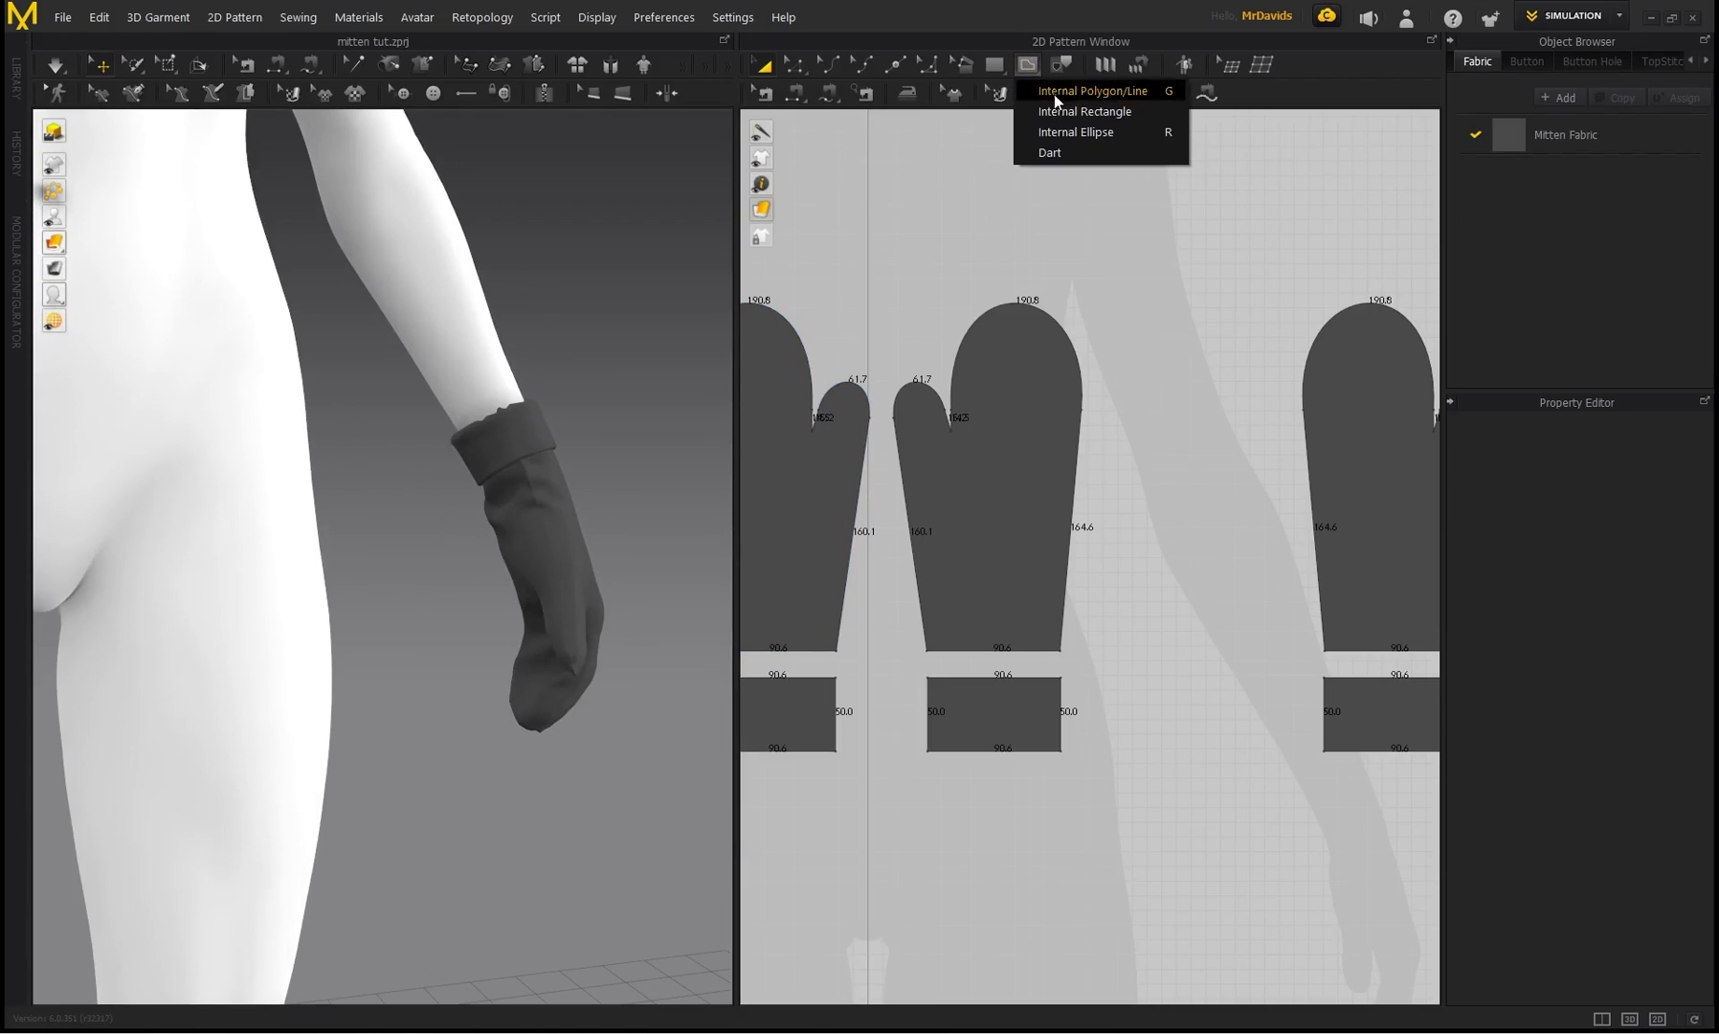
left_click(1053, 92)
scroll(978, 434, "up", 5)
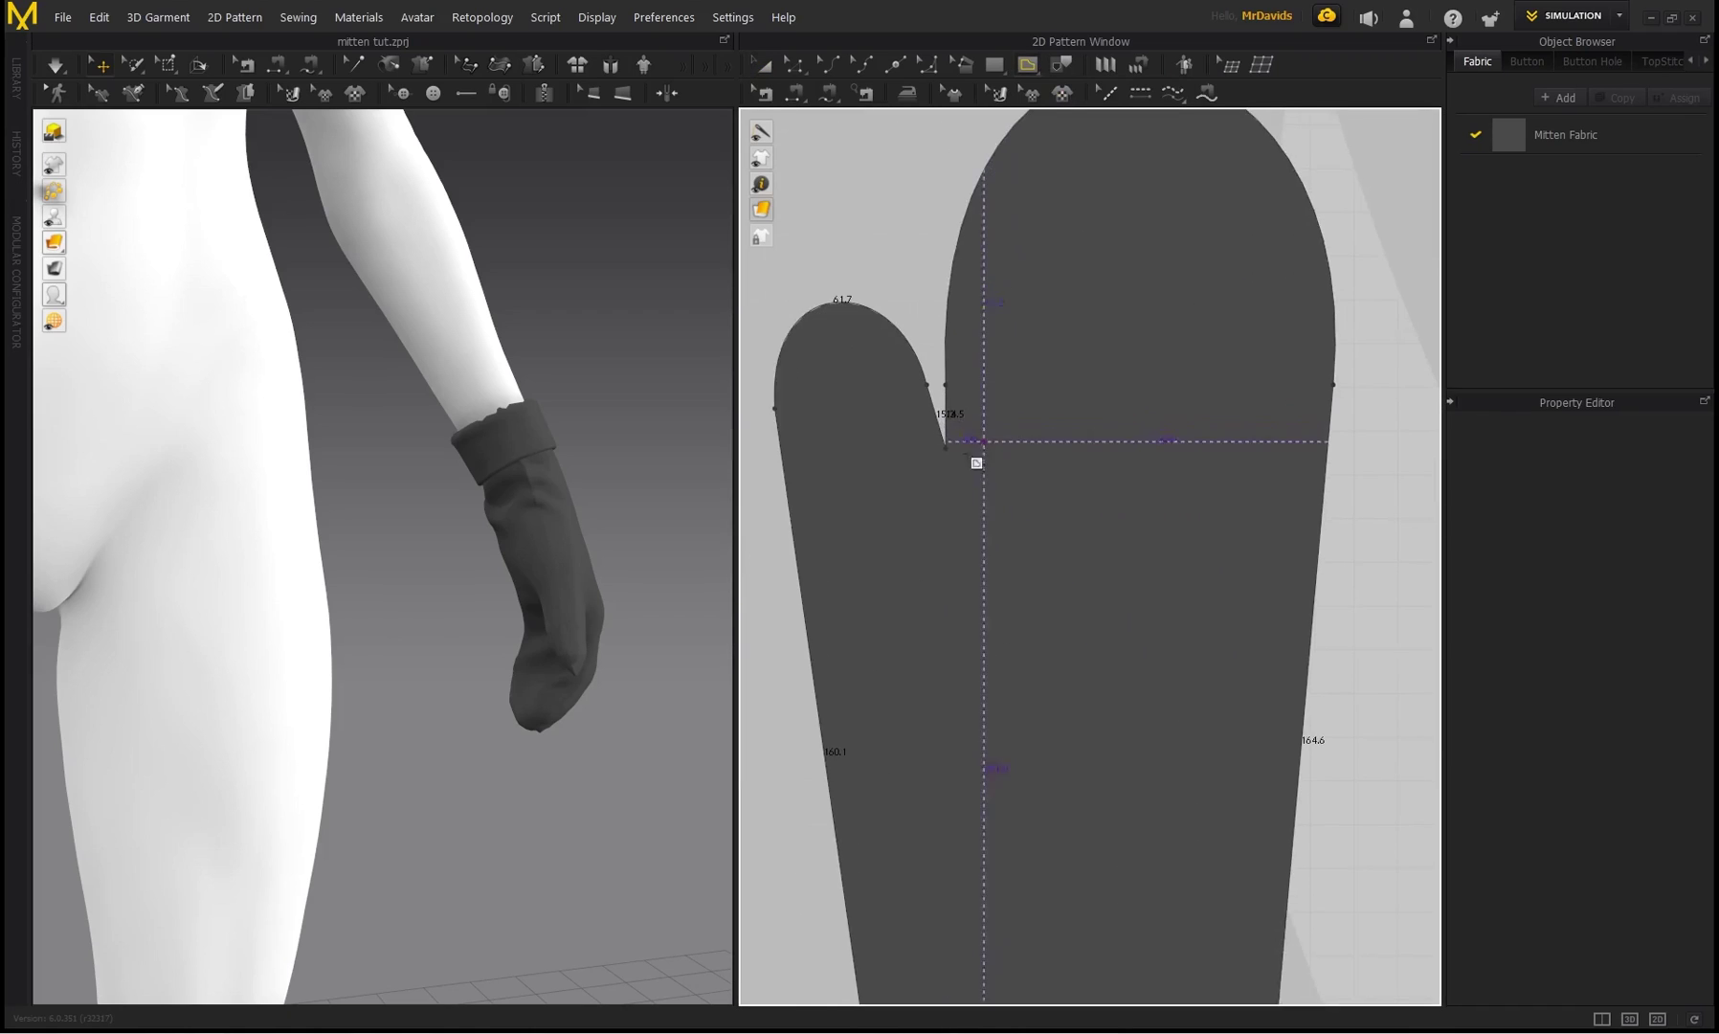
scroll(960, 469, "down", 5)
scroll(955, 453, "up", 5)
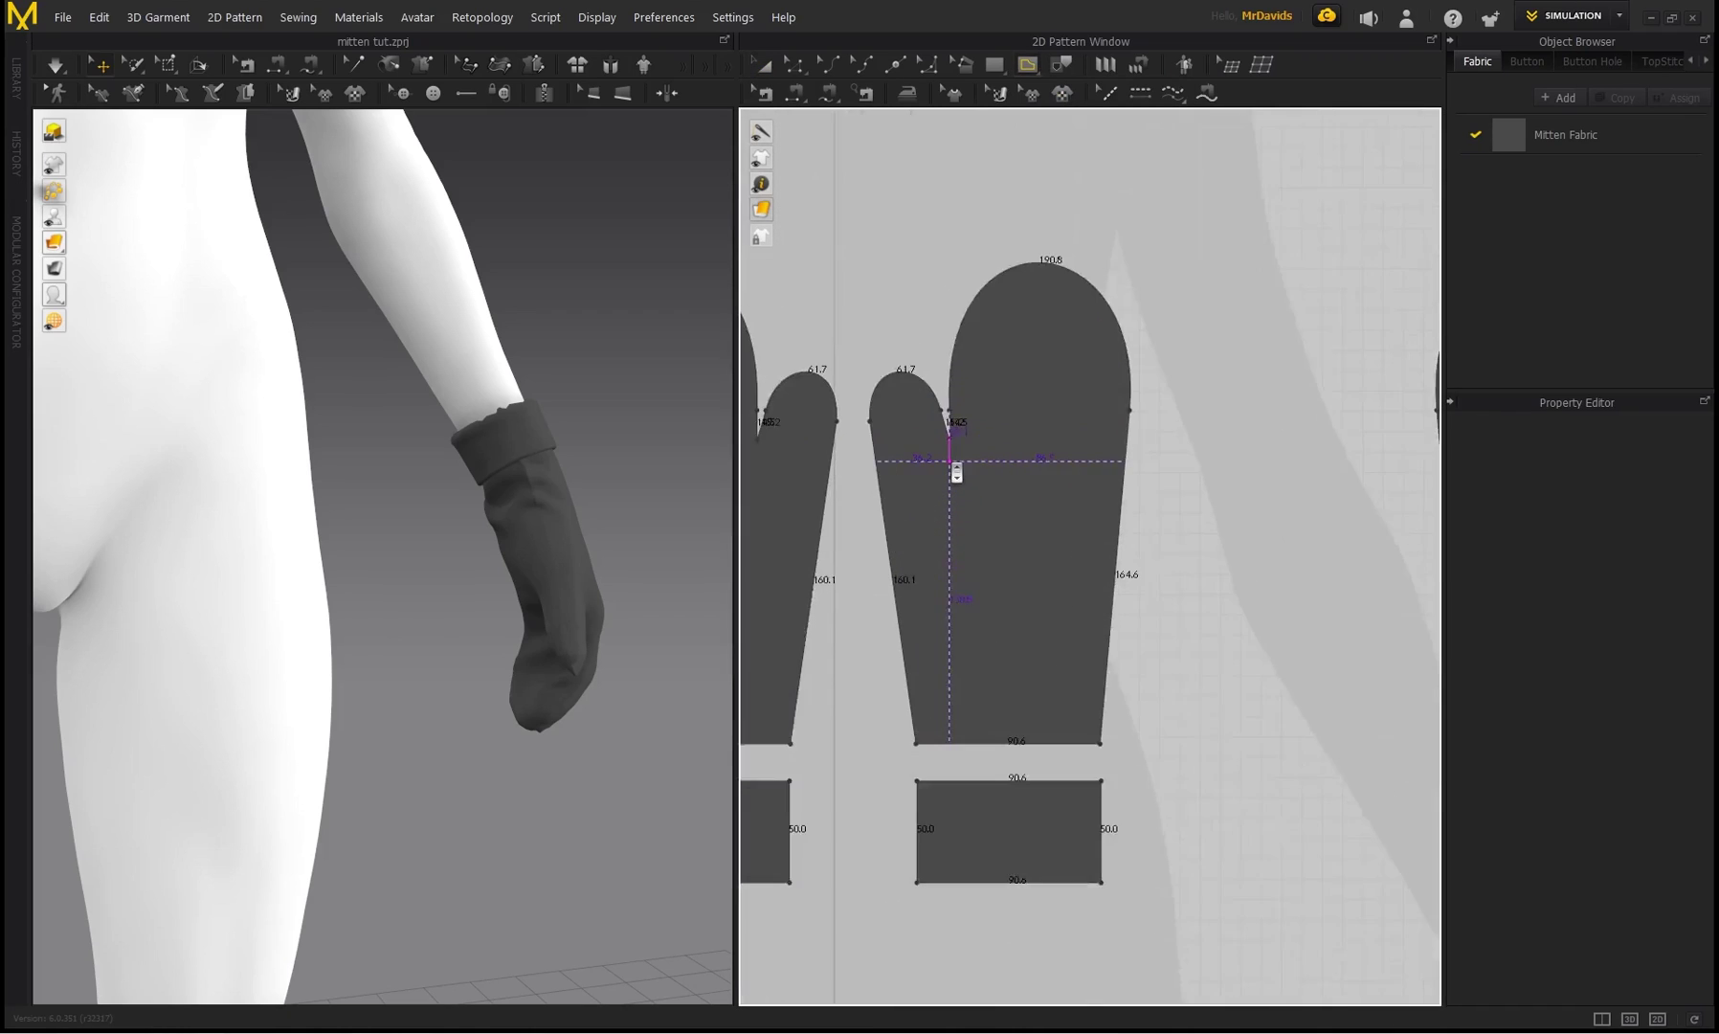
scroll(960, 437, "up", 4)
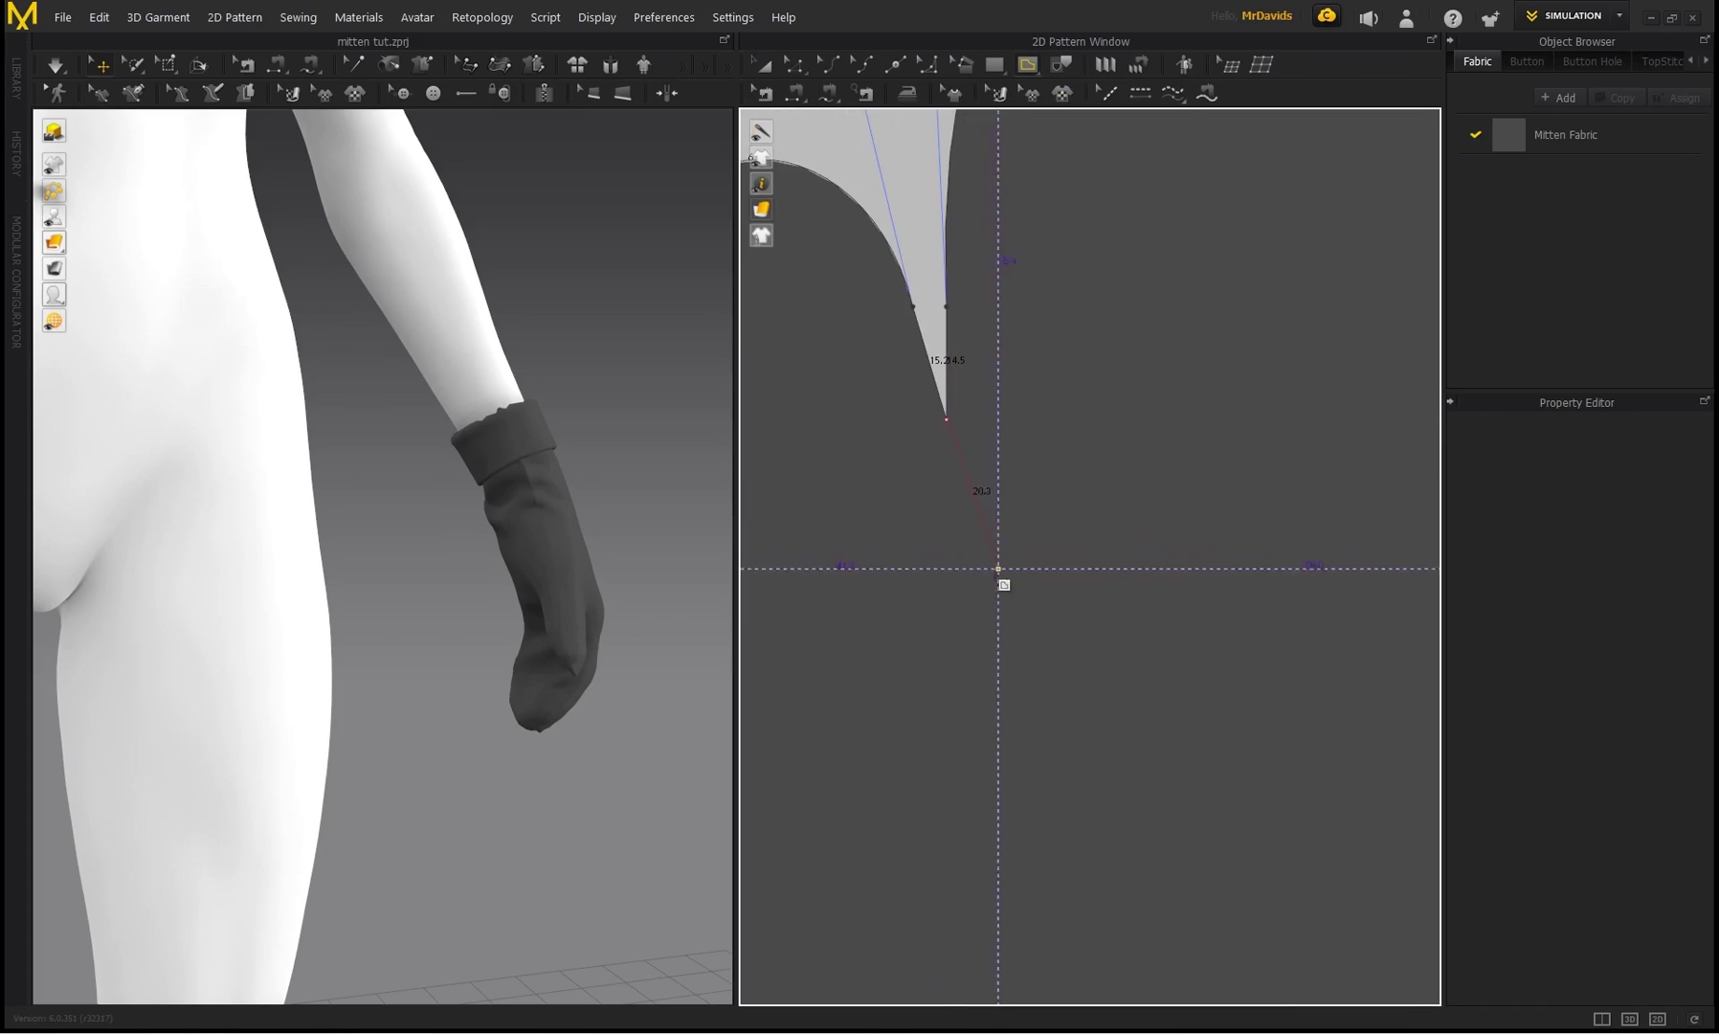
left_click(1001, 610)
scroll(1001, 612, "down", 3)
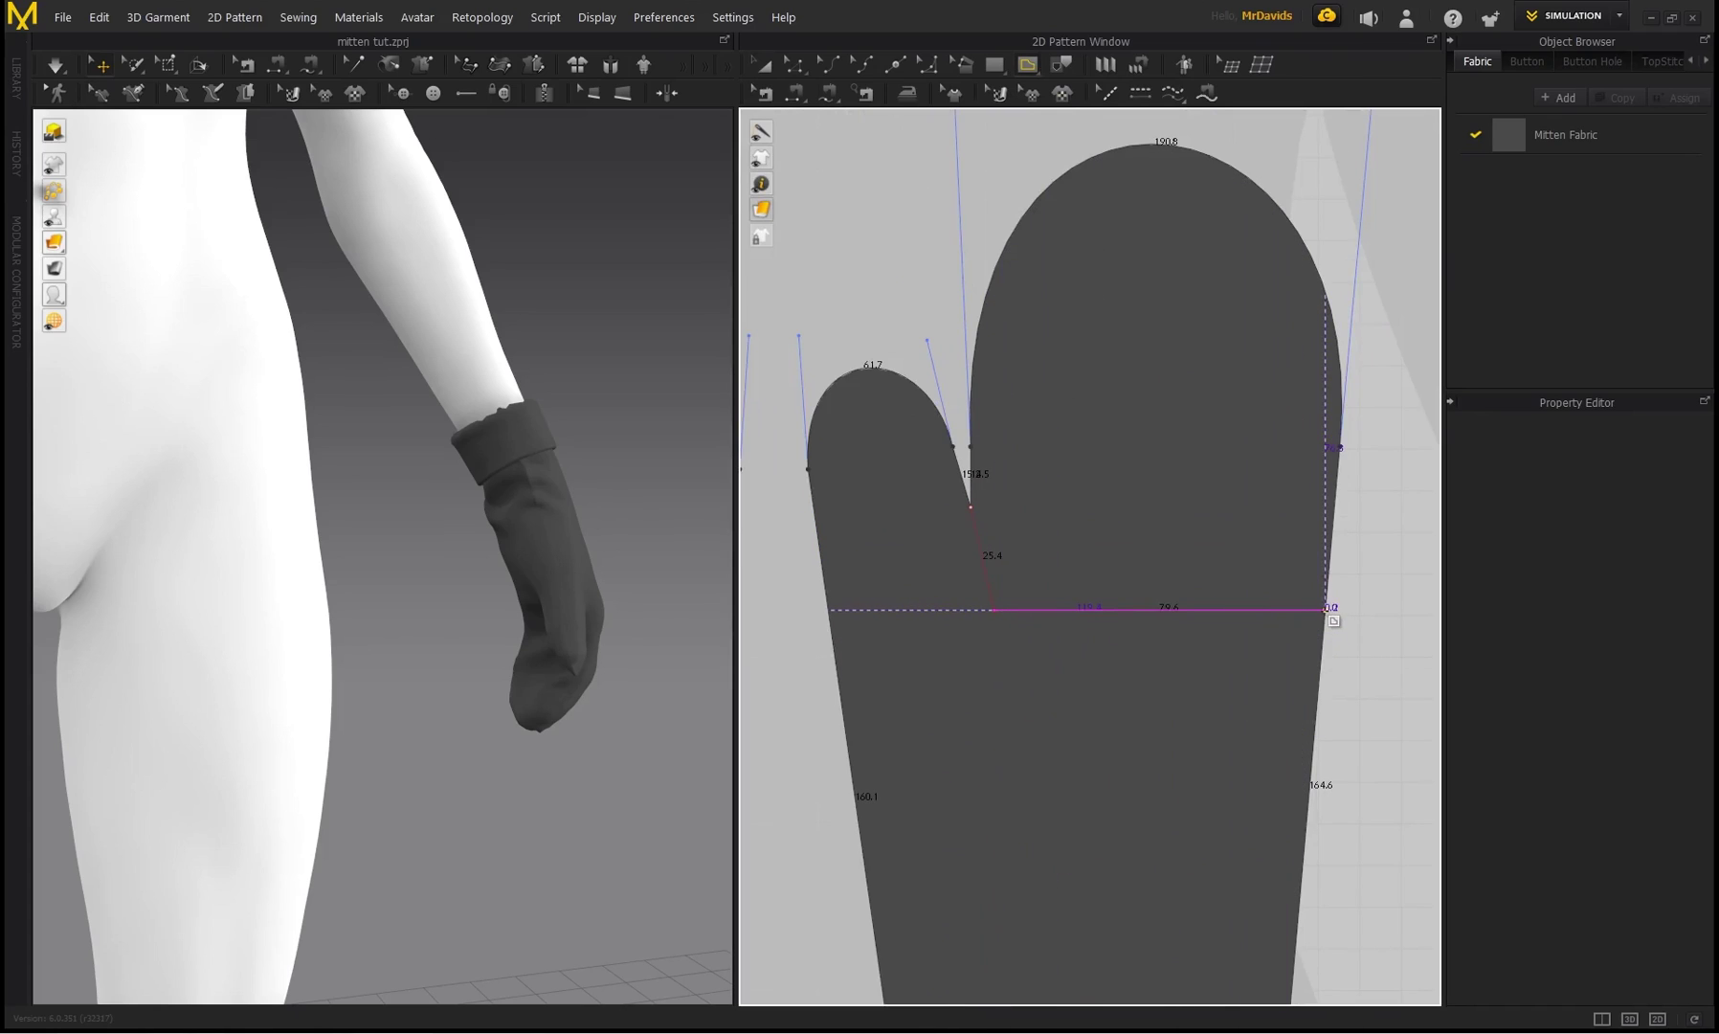
key("Return")
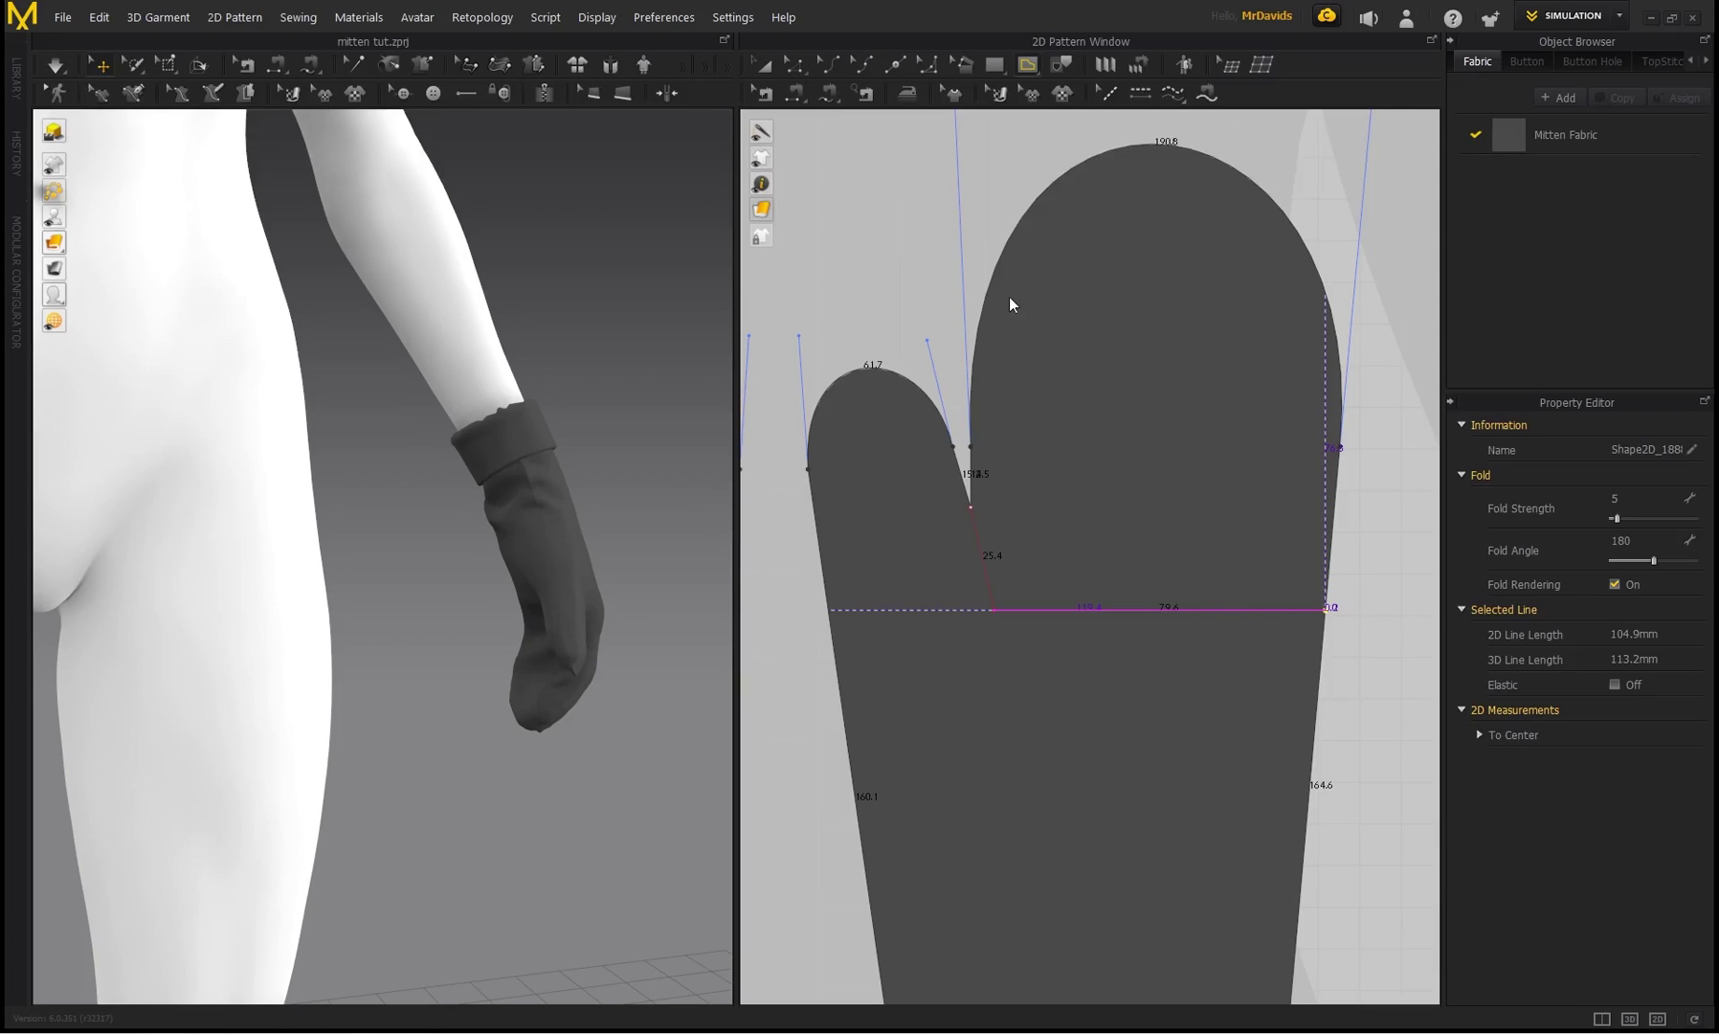
- Round the corner of the internal line on the second mitten piece into a smooth curve about 27.5 mm long
mouse_move(64, 169)
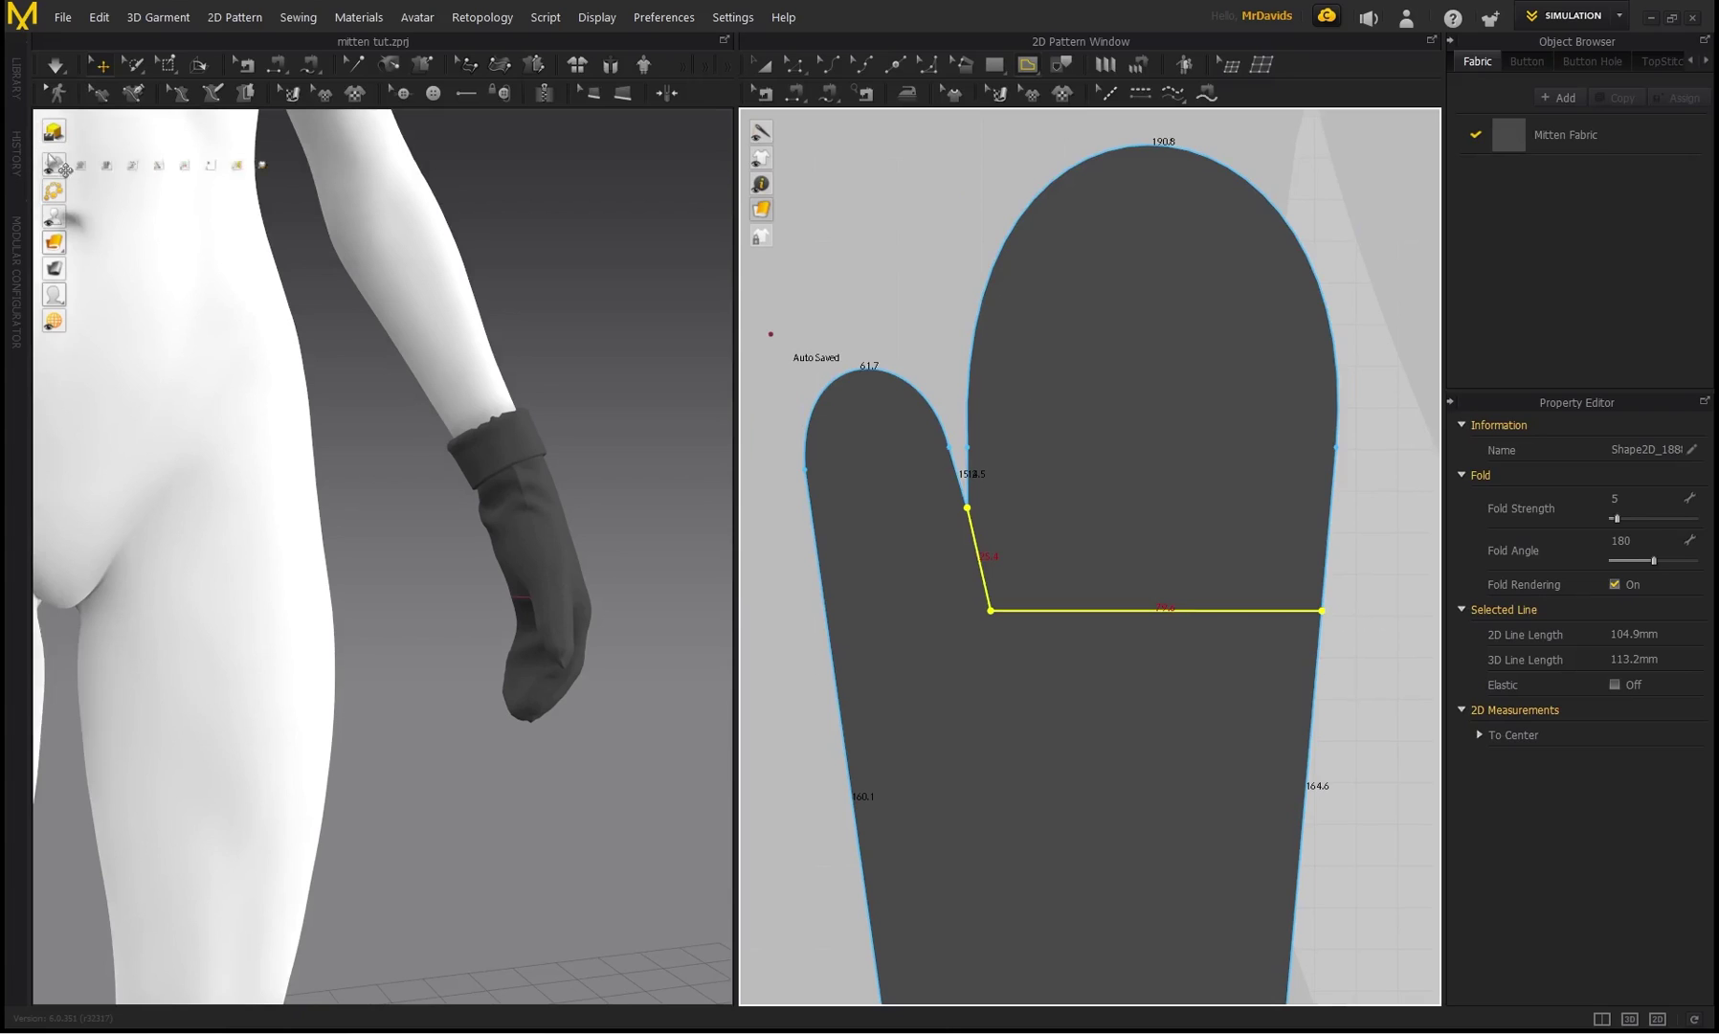
scroll(499, 567, "up", 2)
right_click_drag(499, 568, 617, 583)
middle_click_drag(351, 576, 428, 548)
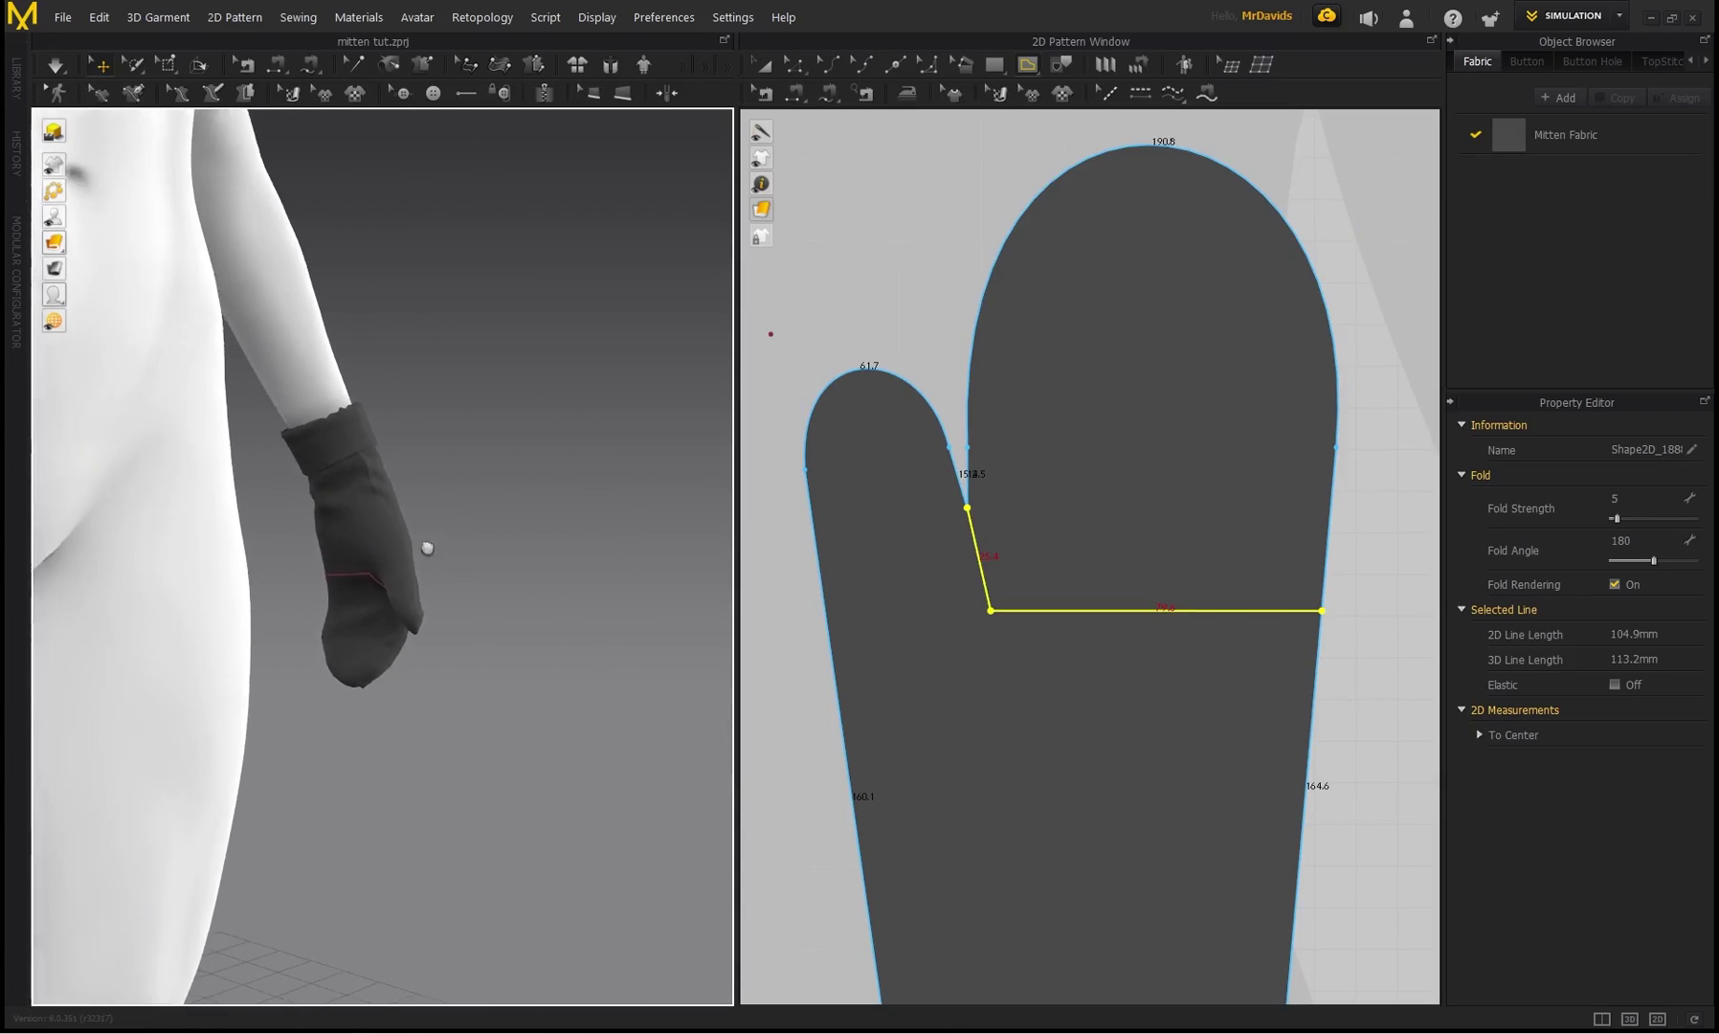
scroll(372, 588, "up", 3)
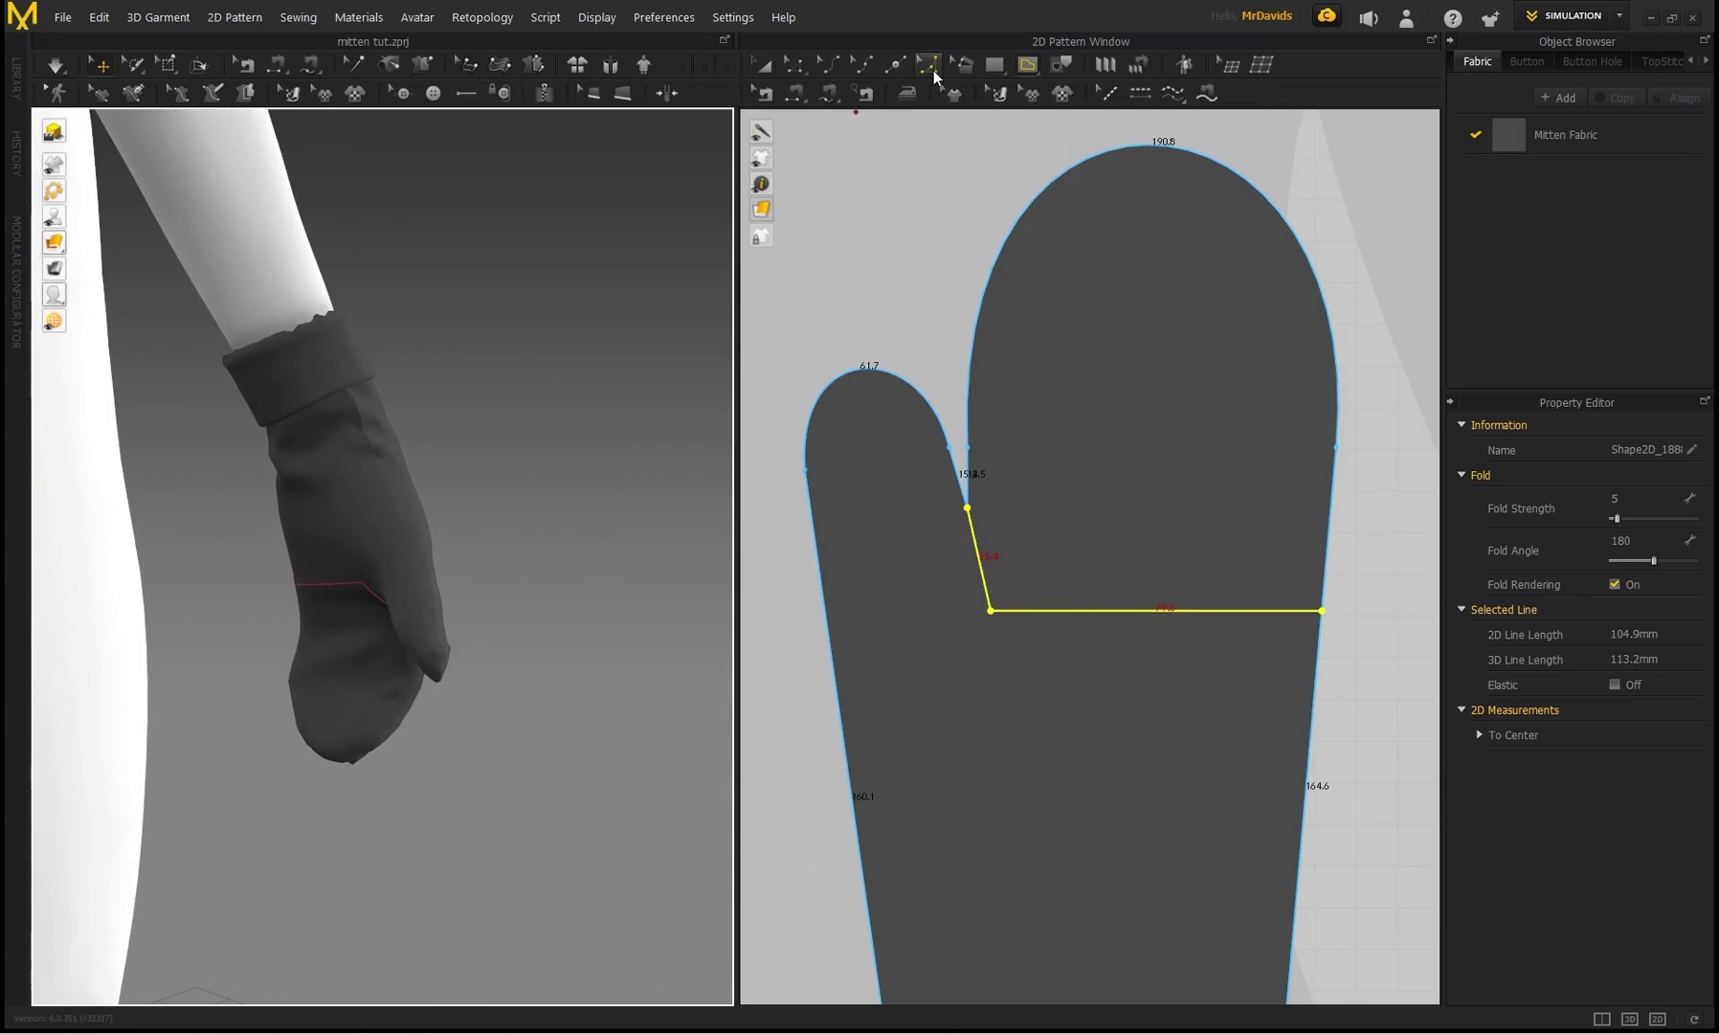
left_click(933, 70)
left_click_drag(992, 611, 1067, 598)
right_click_drag(695, 545, 369, 578)
scroll(380, 613, "down", 2)
scroll(1137, 506, "down", 8)
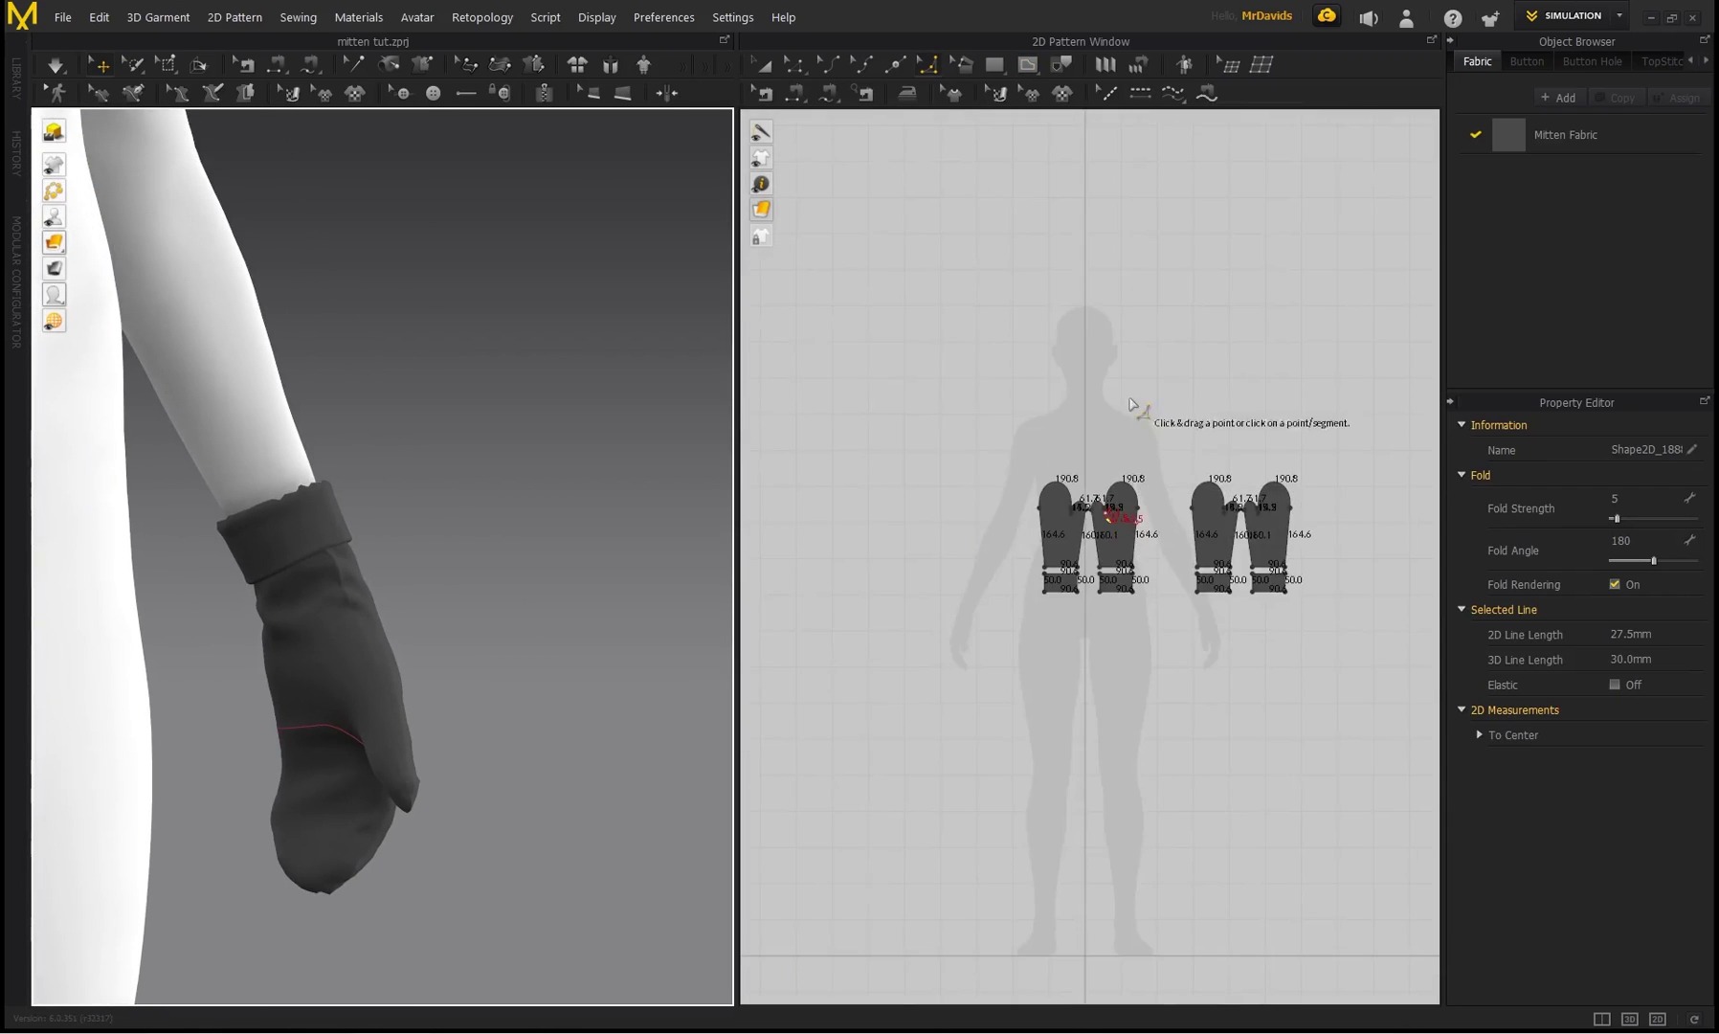
scroll(1143, 479, "up", 8)
scroll(1062, 499, "down", 3)
- Copy the curved internal line, mirror-paste it onto the third mitten piece, and align it with the thumb crotch and outer edge
left_click(763, 64)
scroll(944, 419, "up", 4)
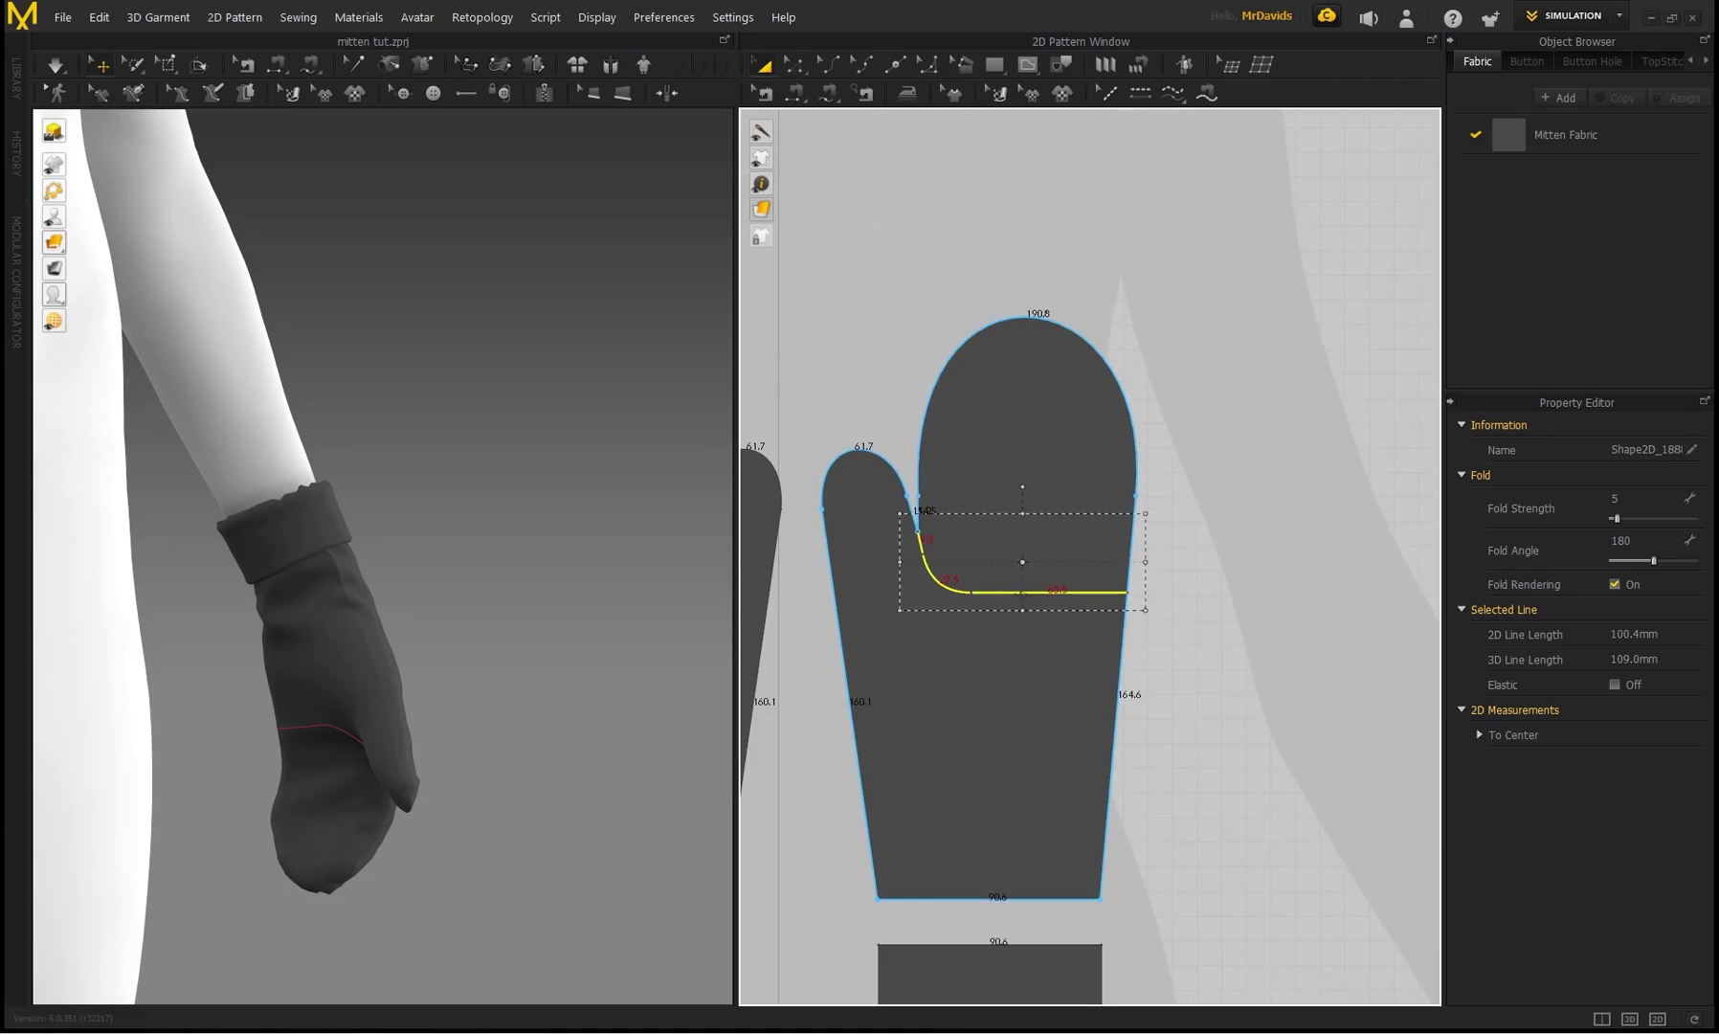
scroll(1074, 549, "down", 3)
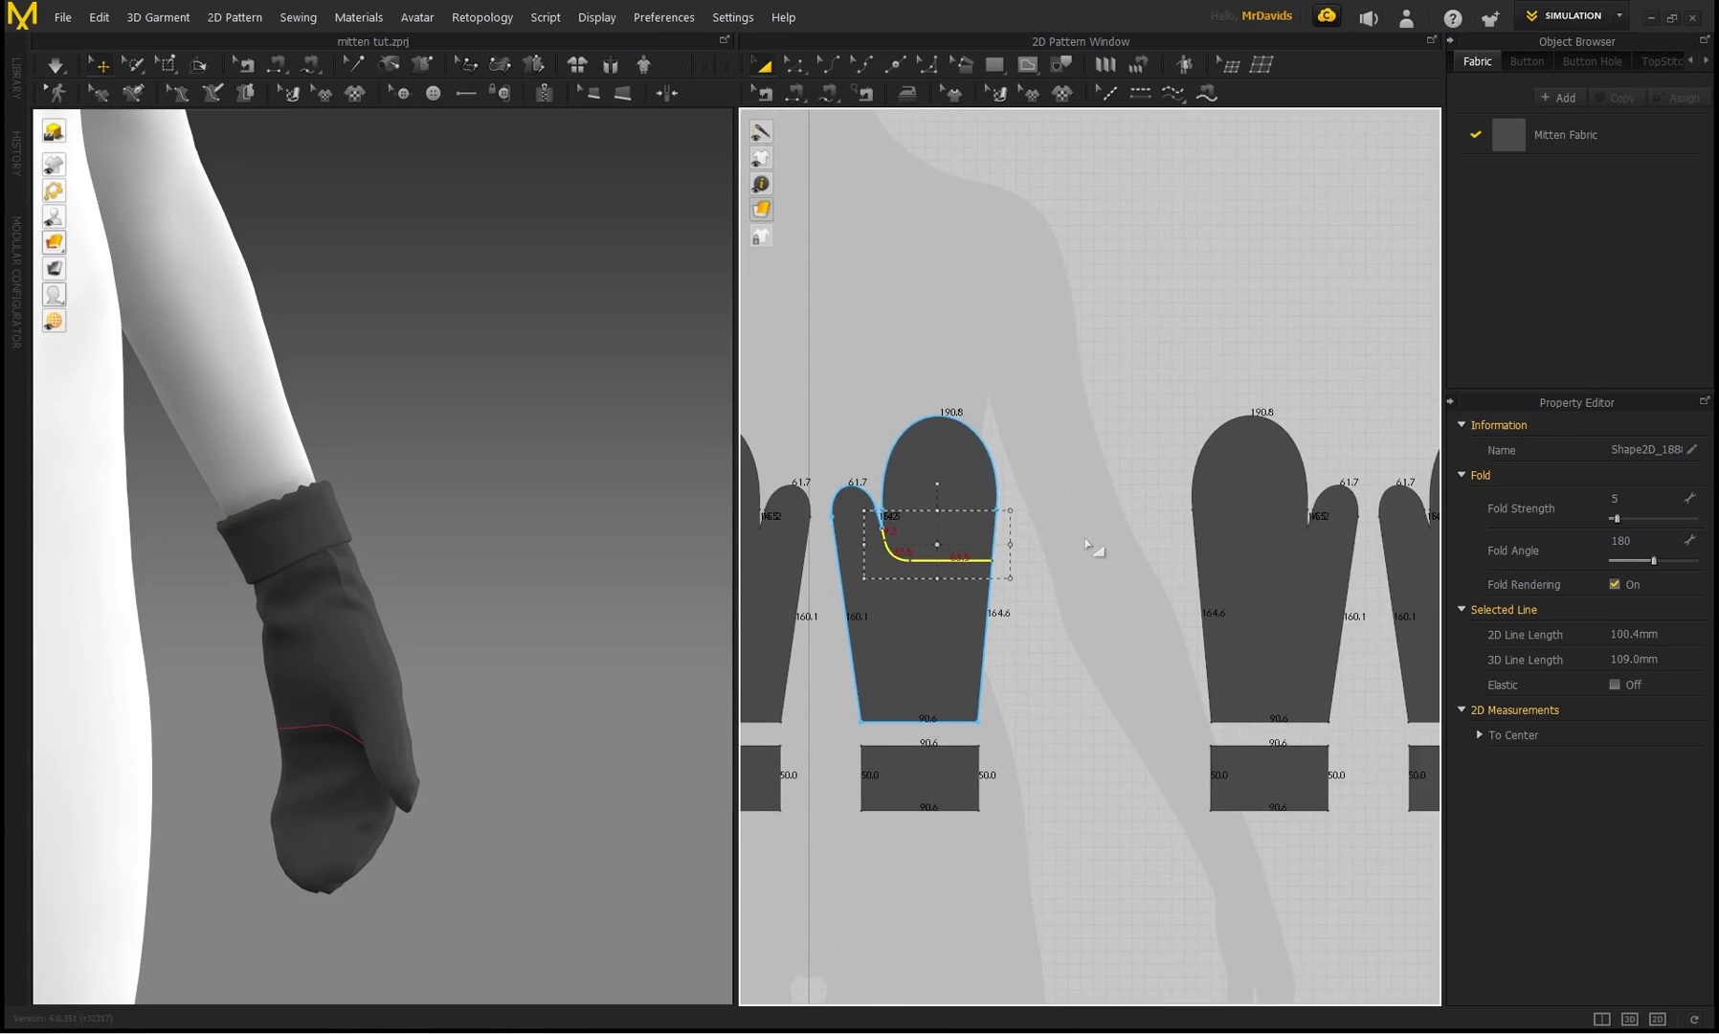
right_click(1148, 546)
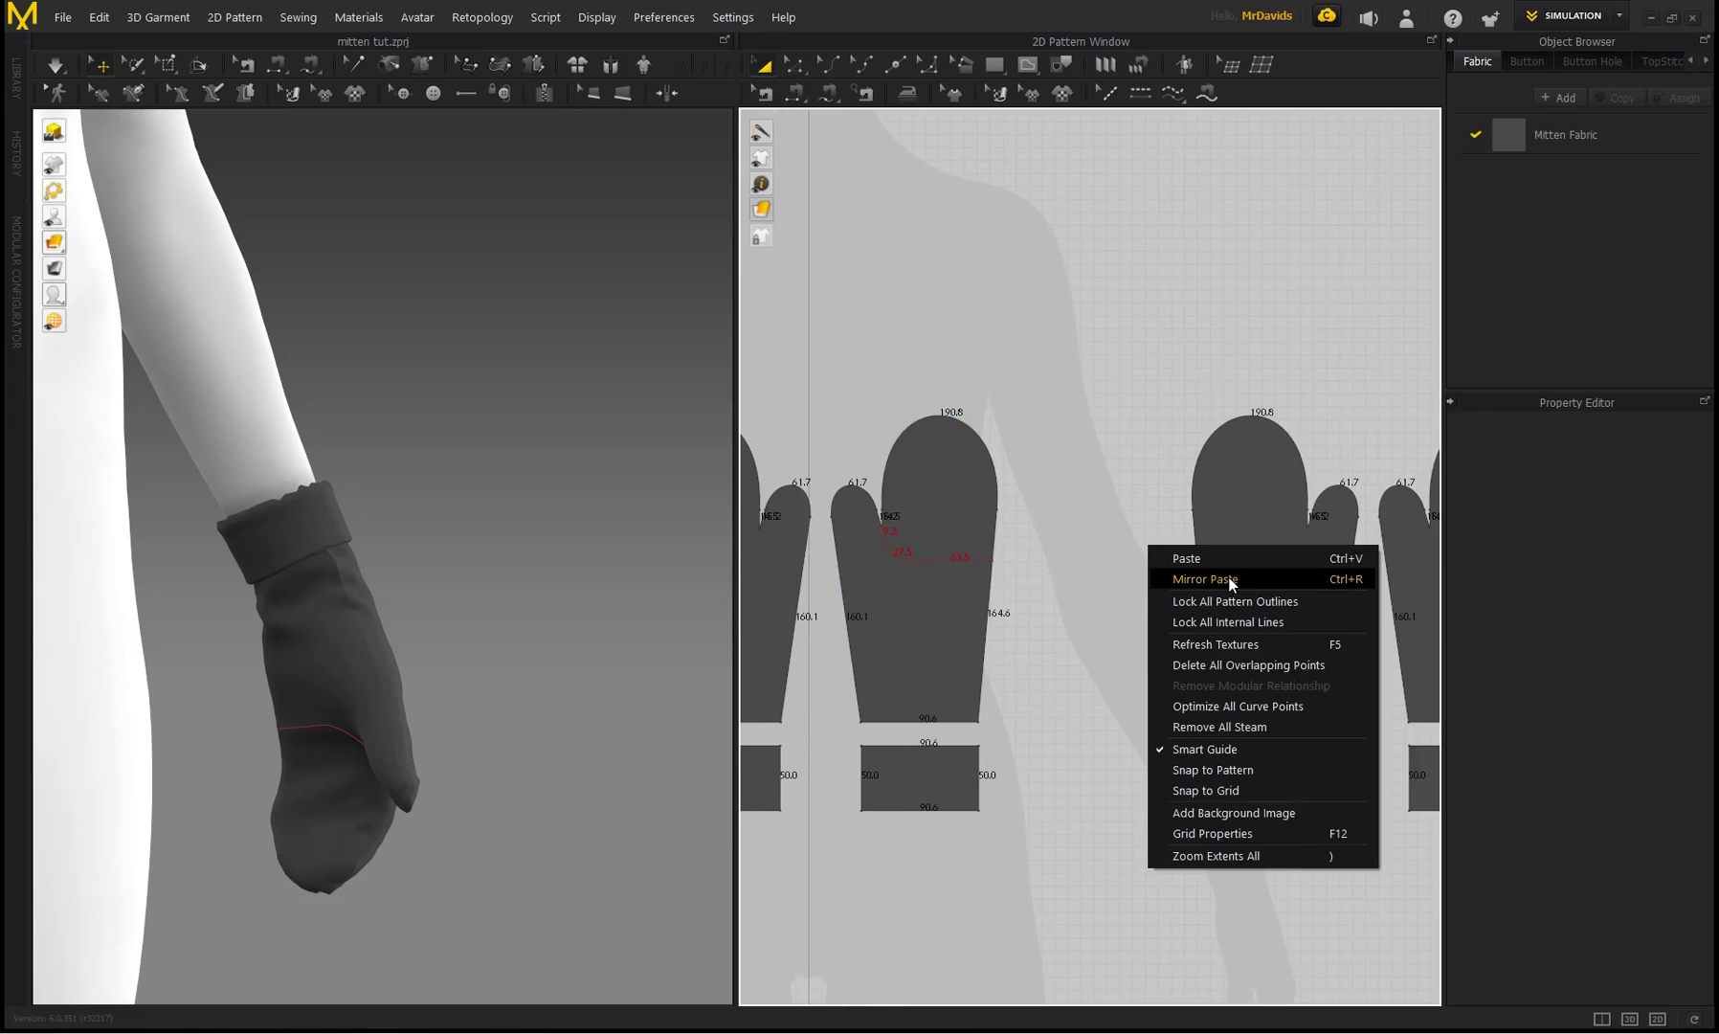
left_click(1173, 579)
scroll(1279, 569, "up", 5)
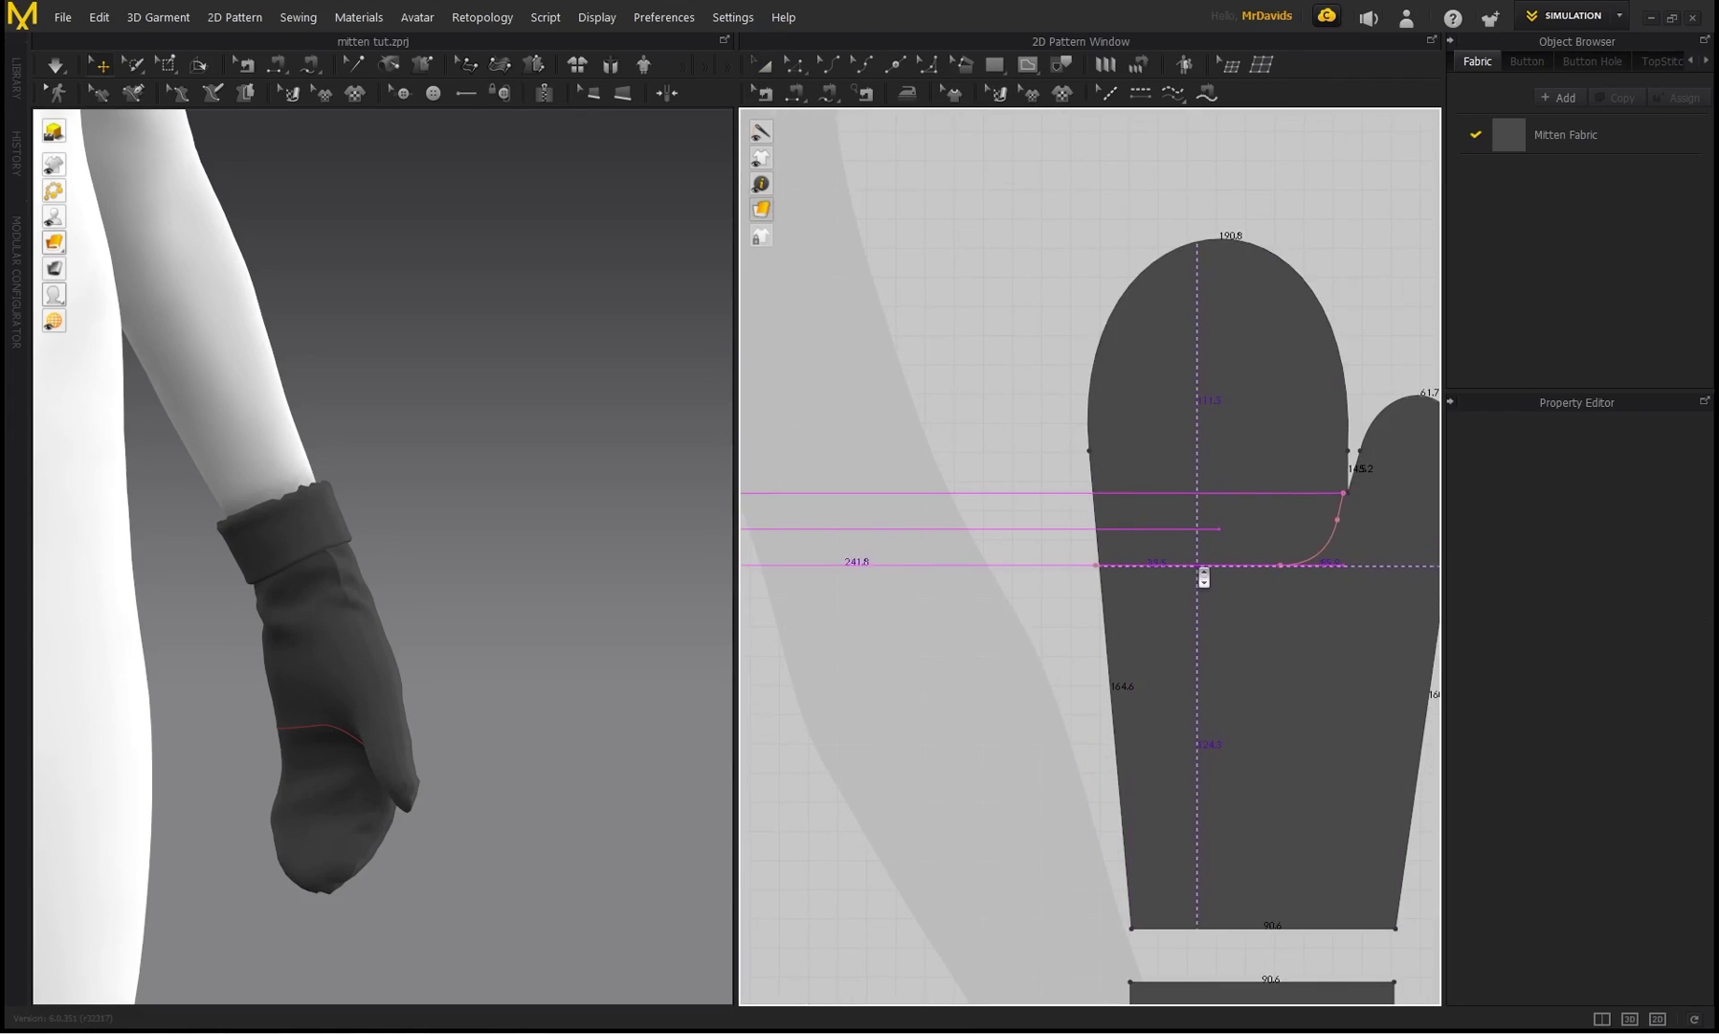
left_click(1229, 567)
scroll(1273, 546, "up", 6)
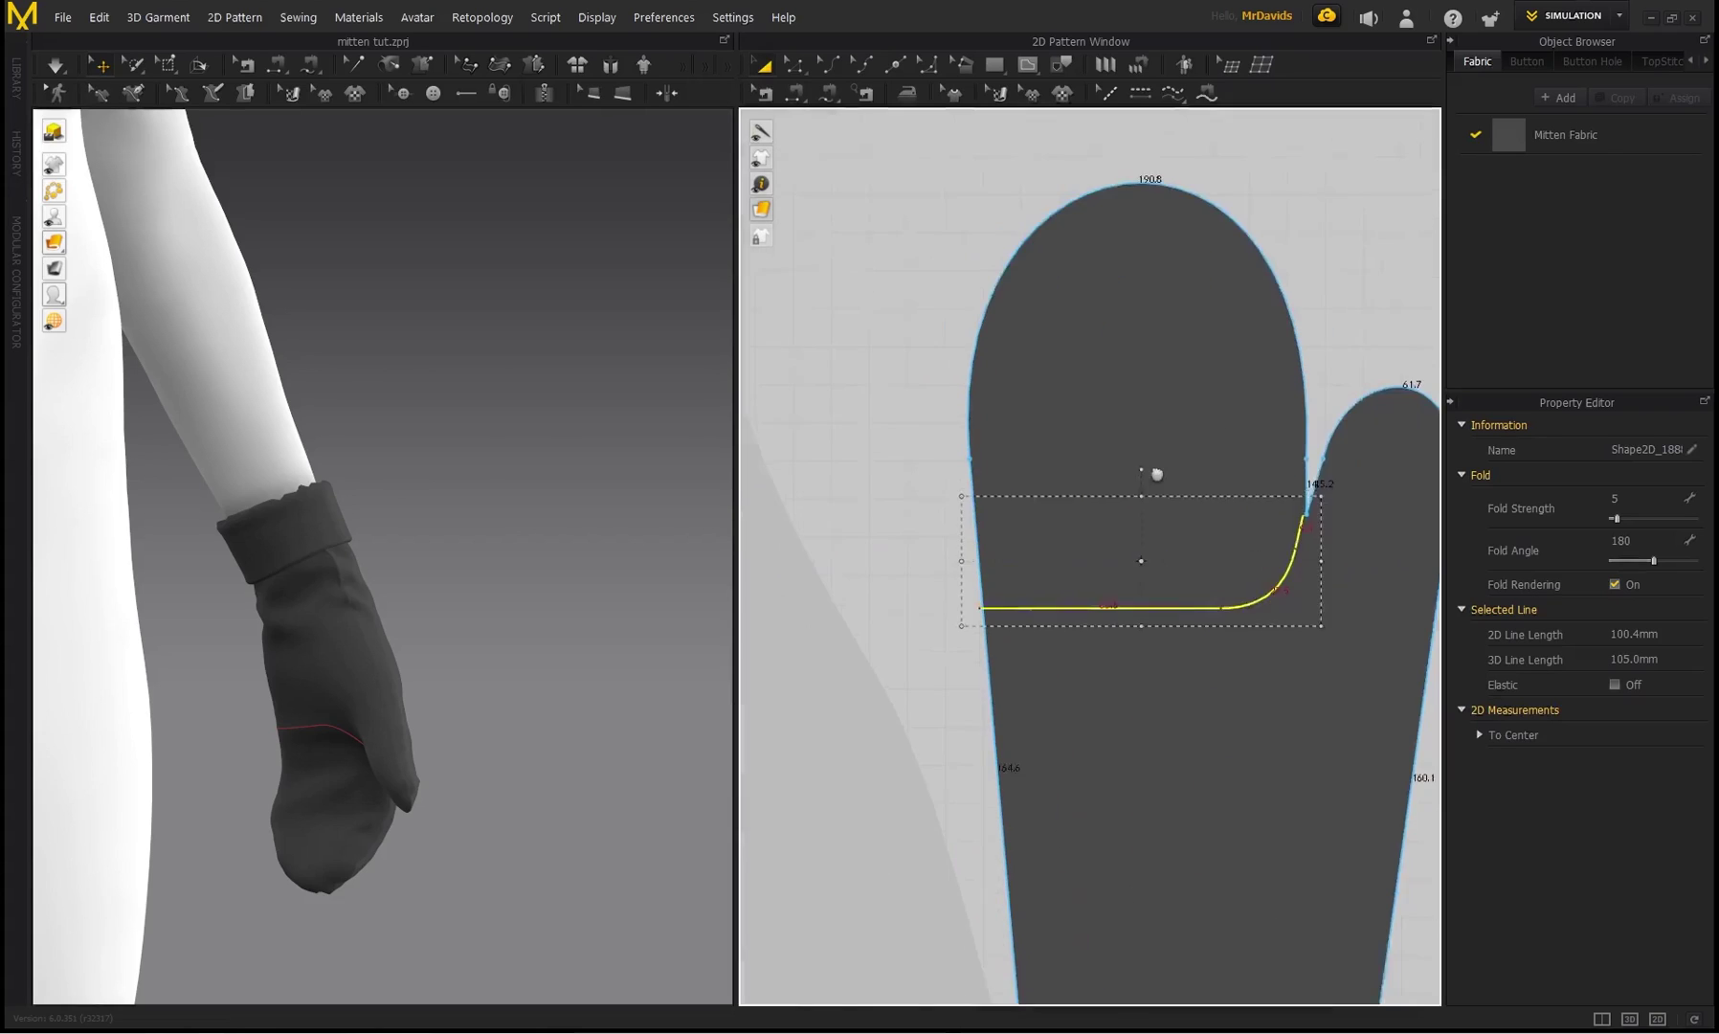
left_click_drag(1190, 515, 1204, 514)
scroll(1188, 405, "down", 8)
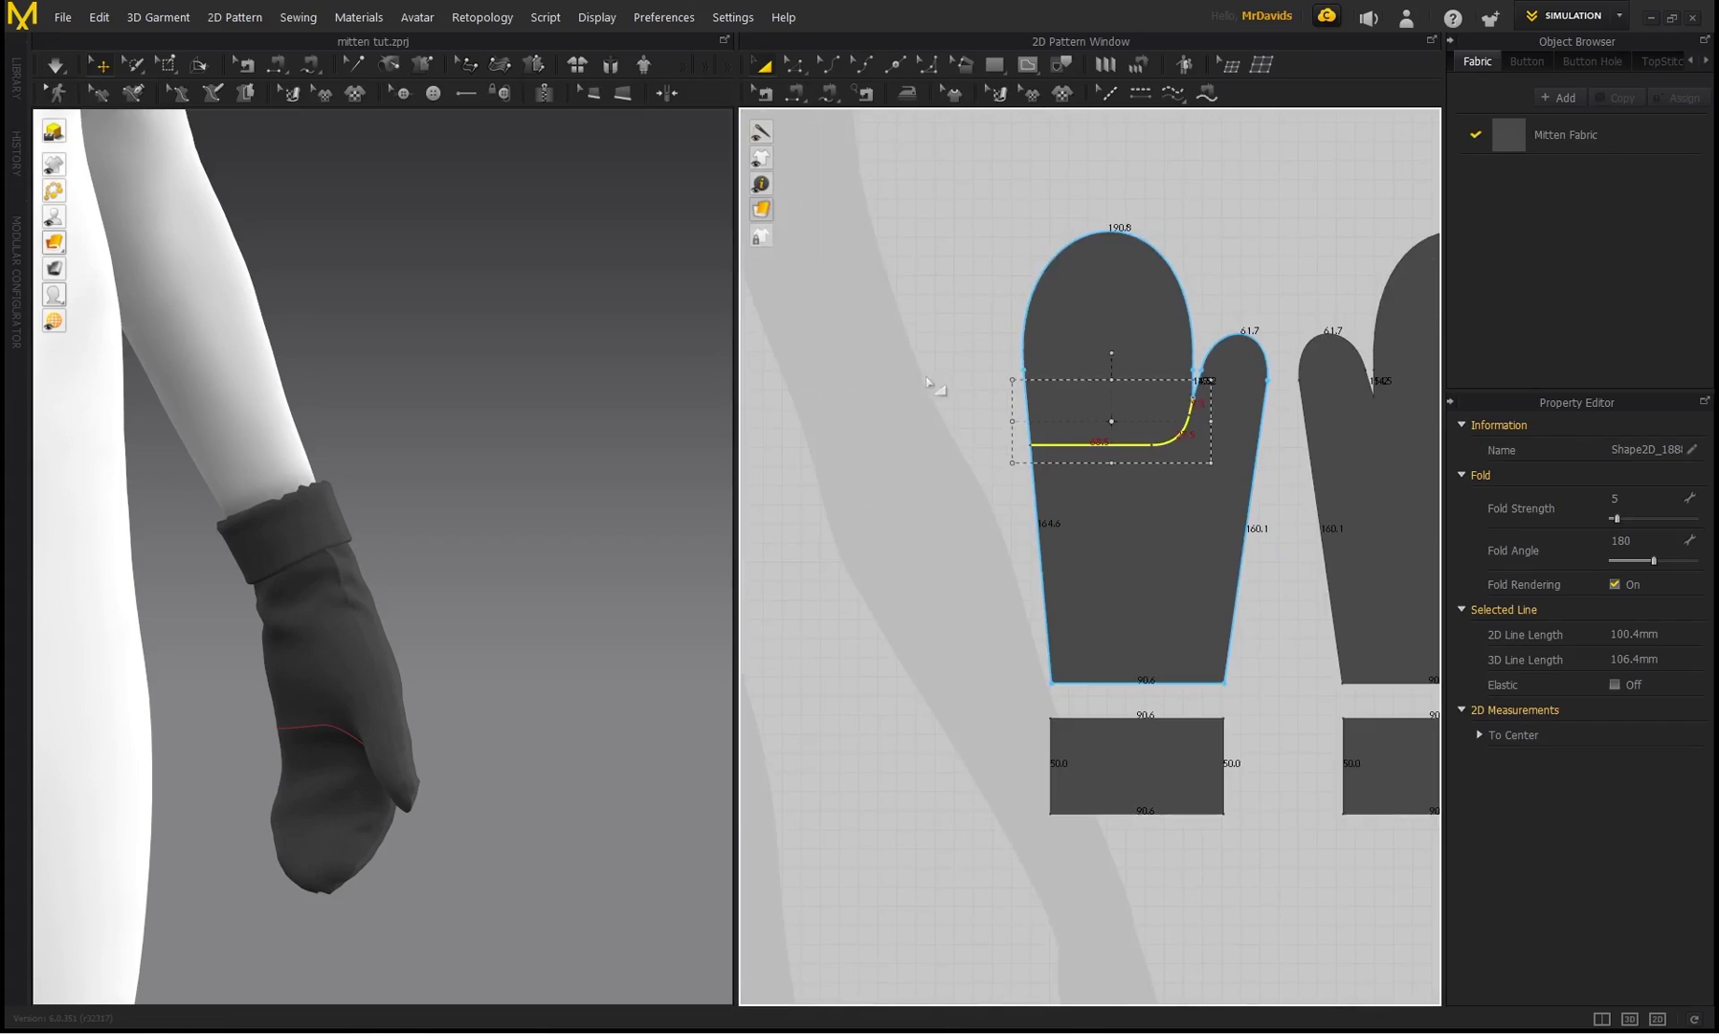
- Cut and sew both mitten pieces along their curved internal lines
left_click(1003, 426, "shift")
scroll(1056, 442, "up", 5)
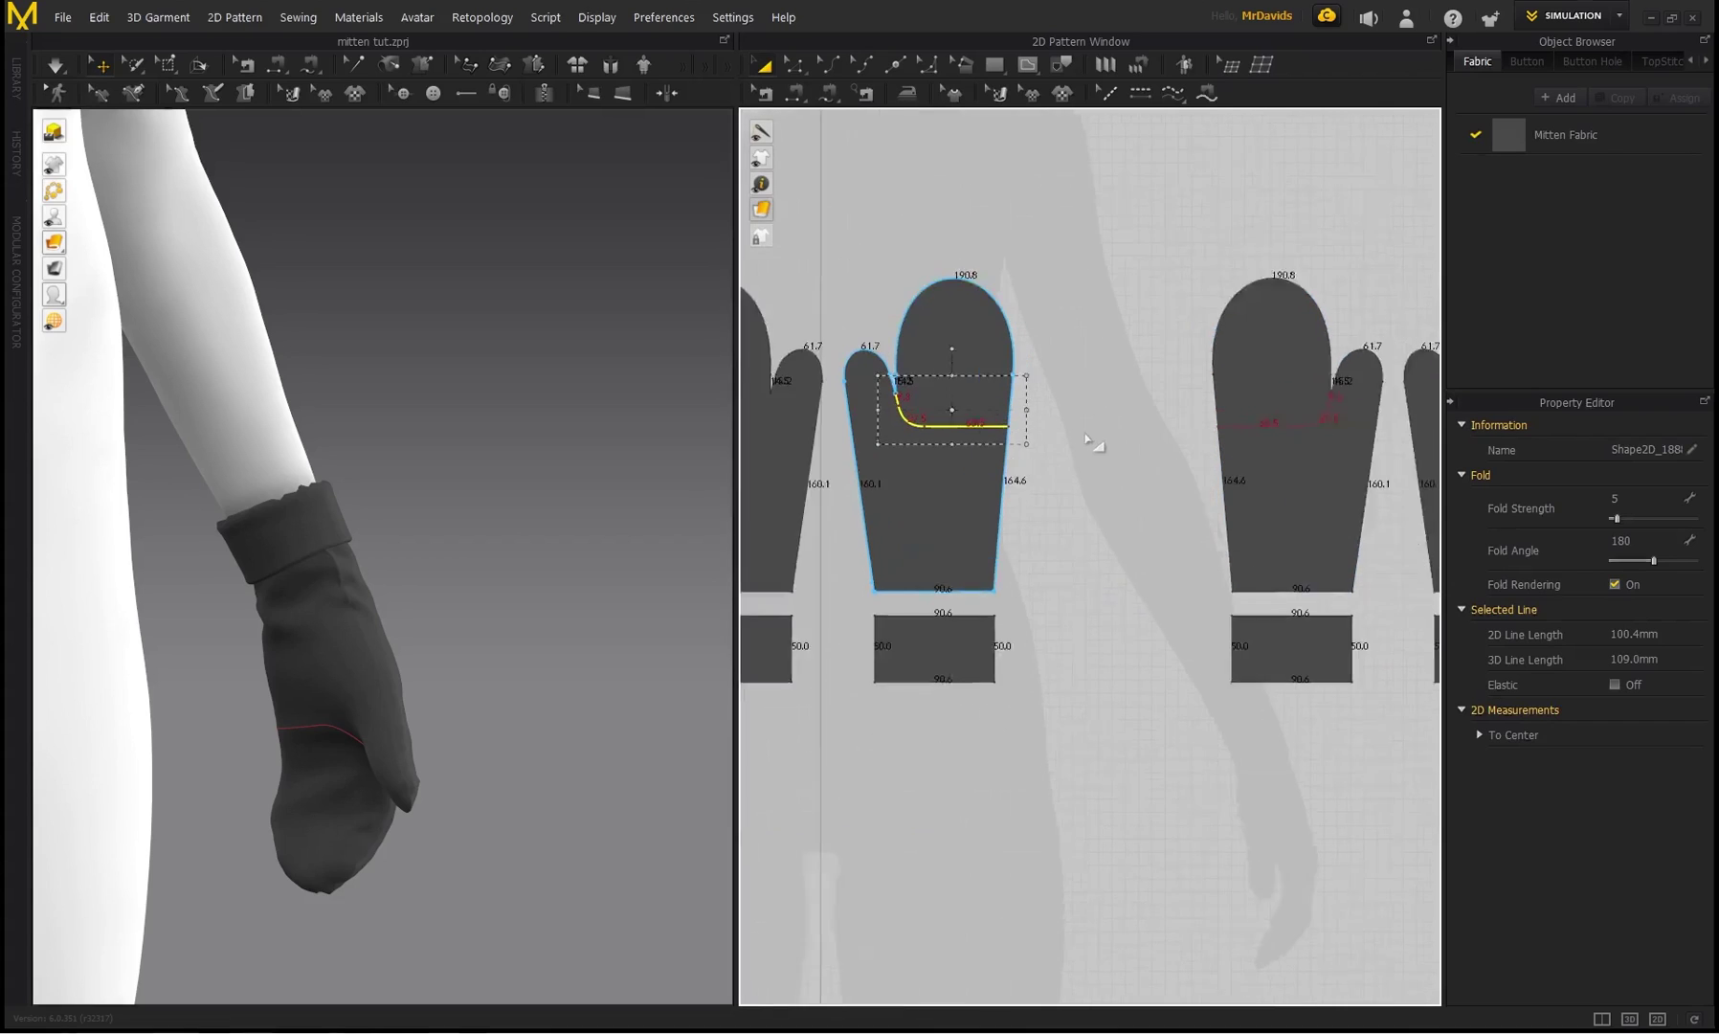
right_click(1296, 425)
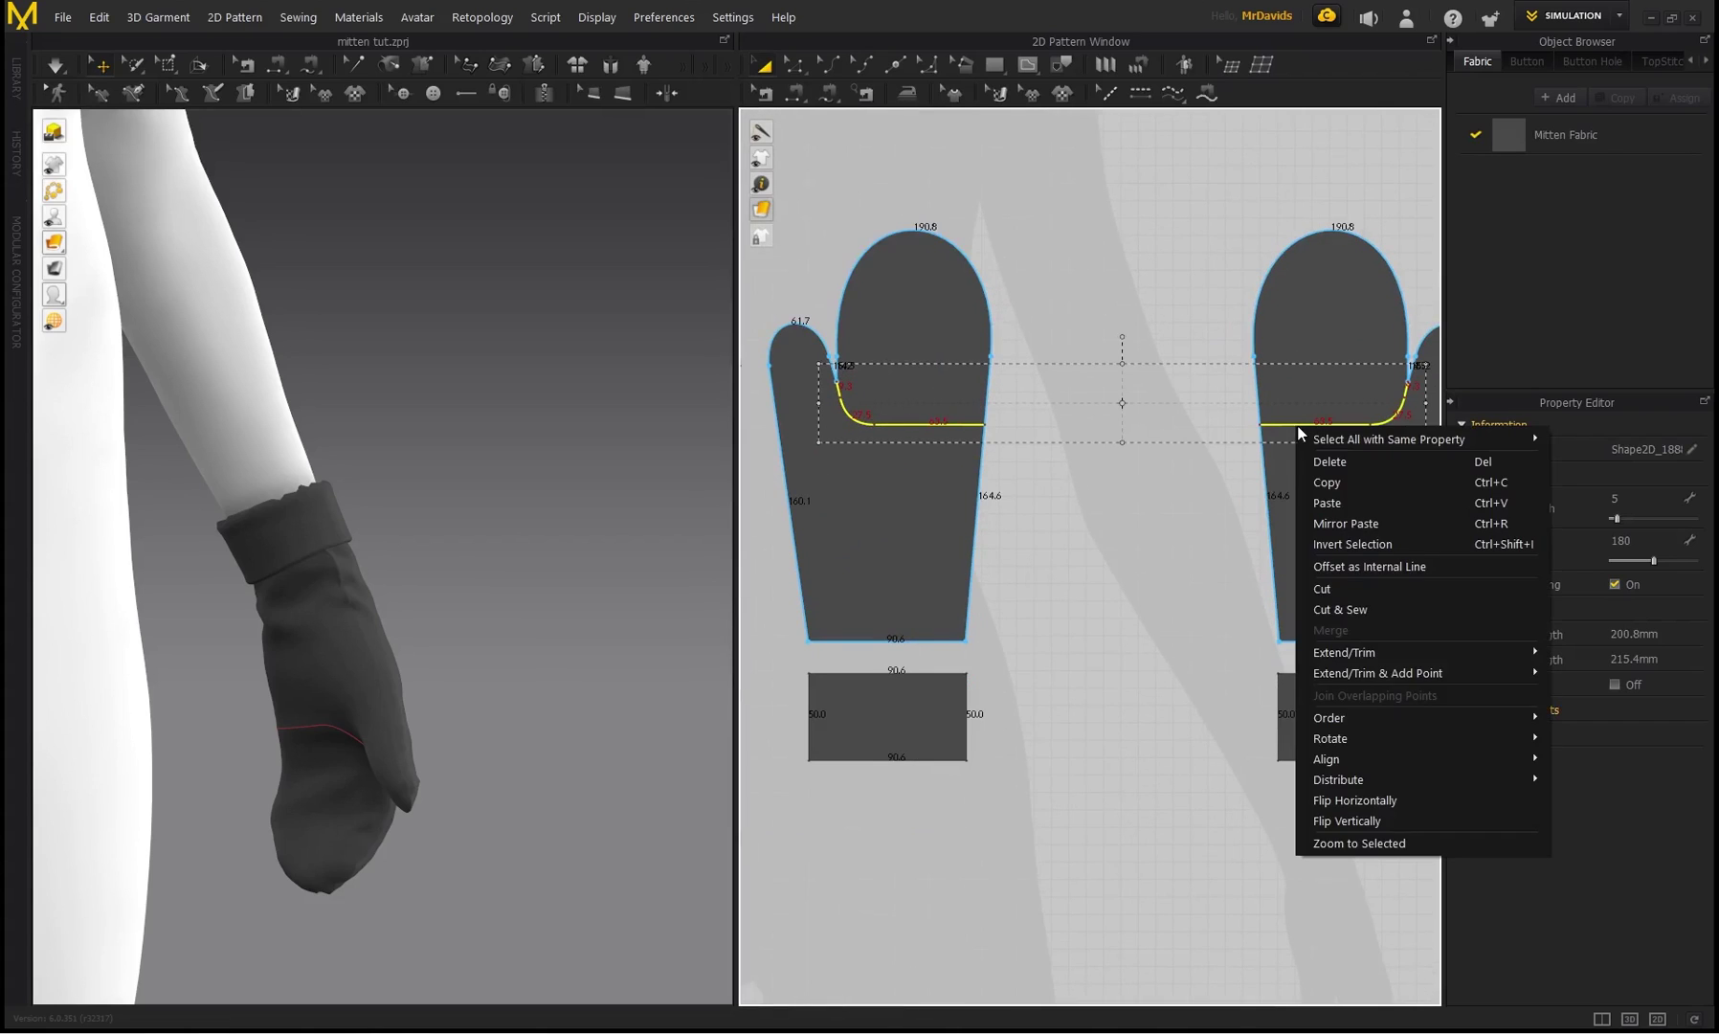
left_click(1349, 615)
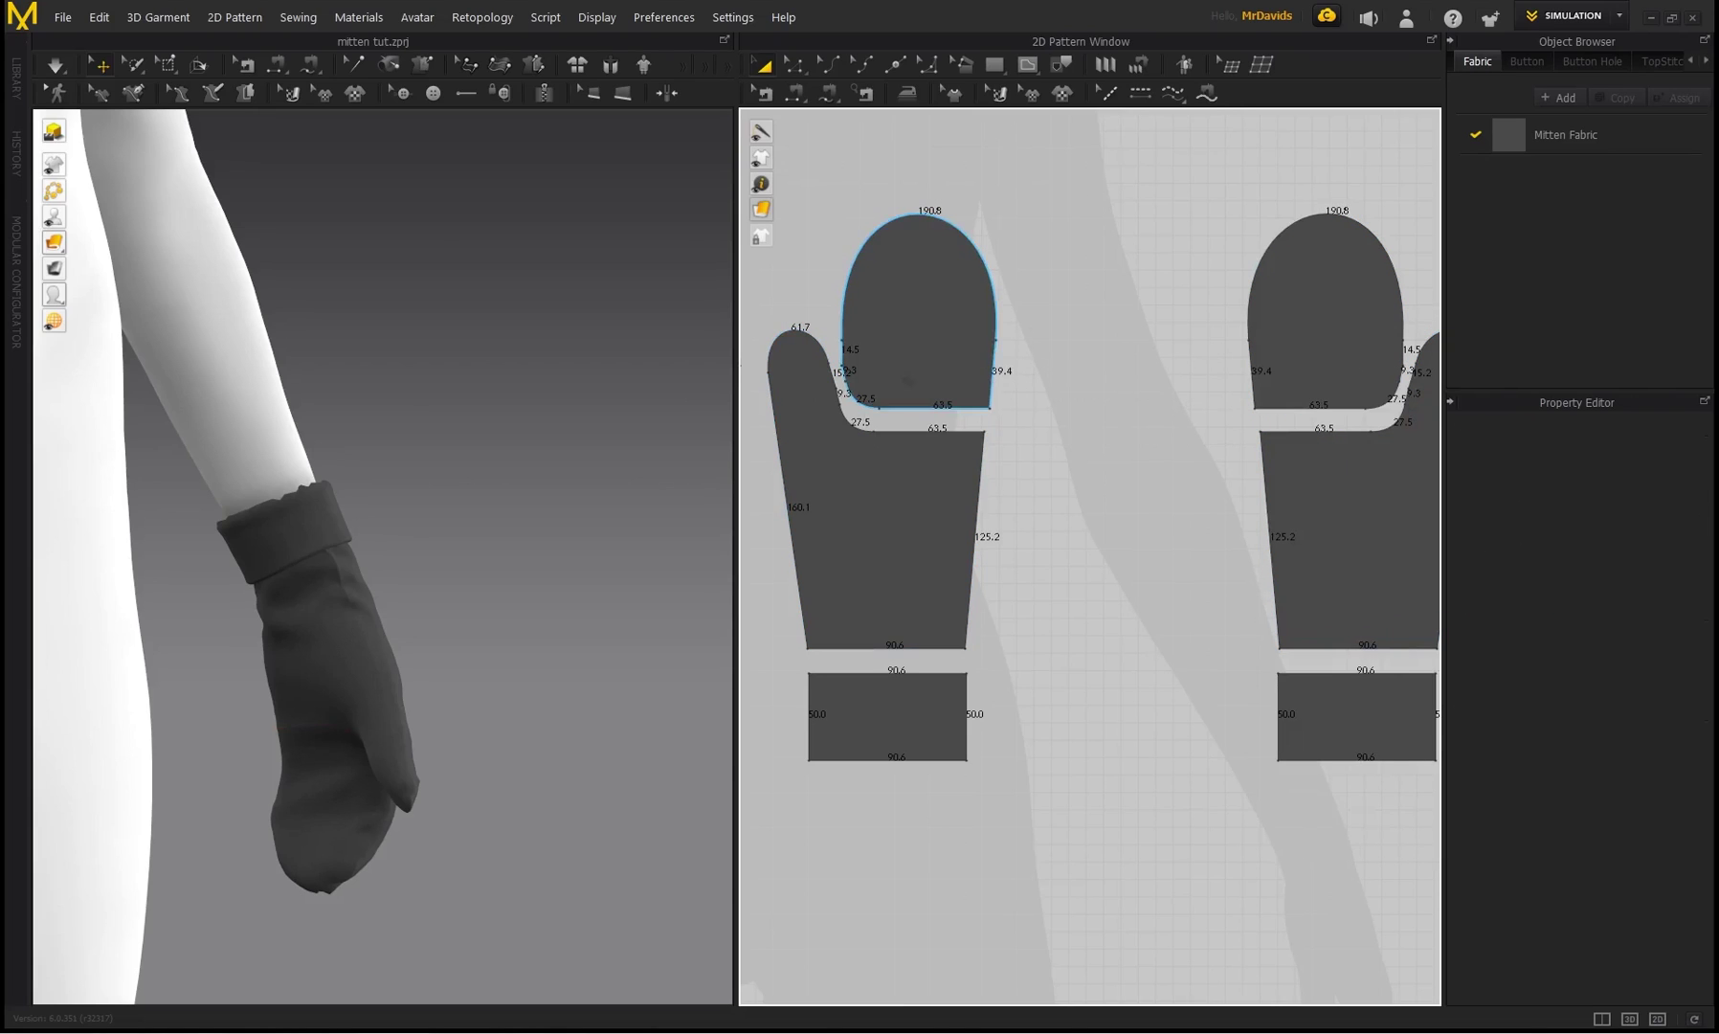
- Duplicate Mitten Fabric and set the copy's color to the darker gray 313131
middle_click_drag(331, 688, 457, 570)
scroll(457, 569, "down", 1)
scroll(457, 570, "down", 1)
scroll(1185, 411, "down", 3)
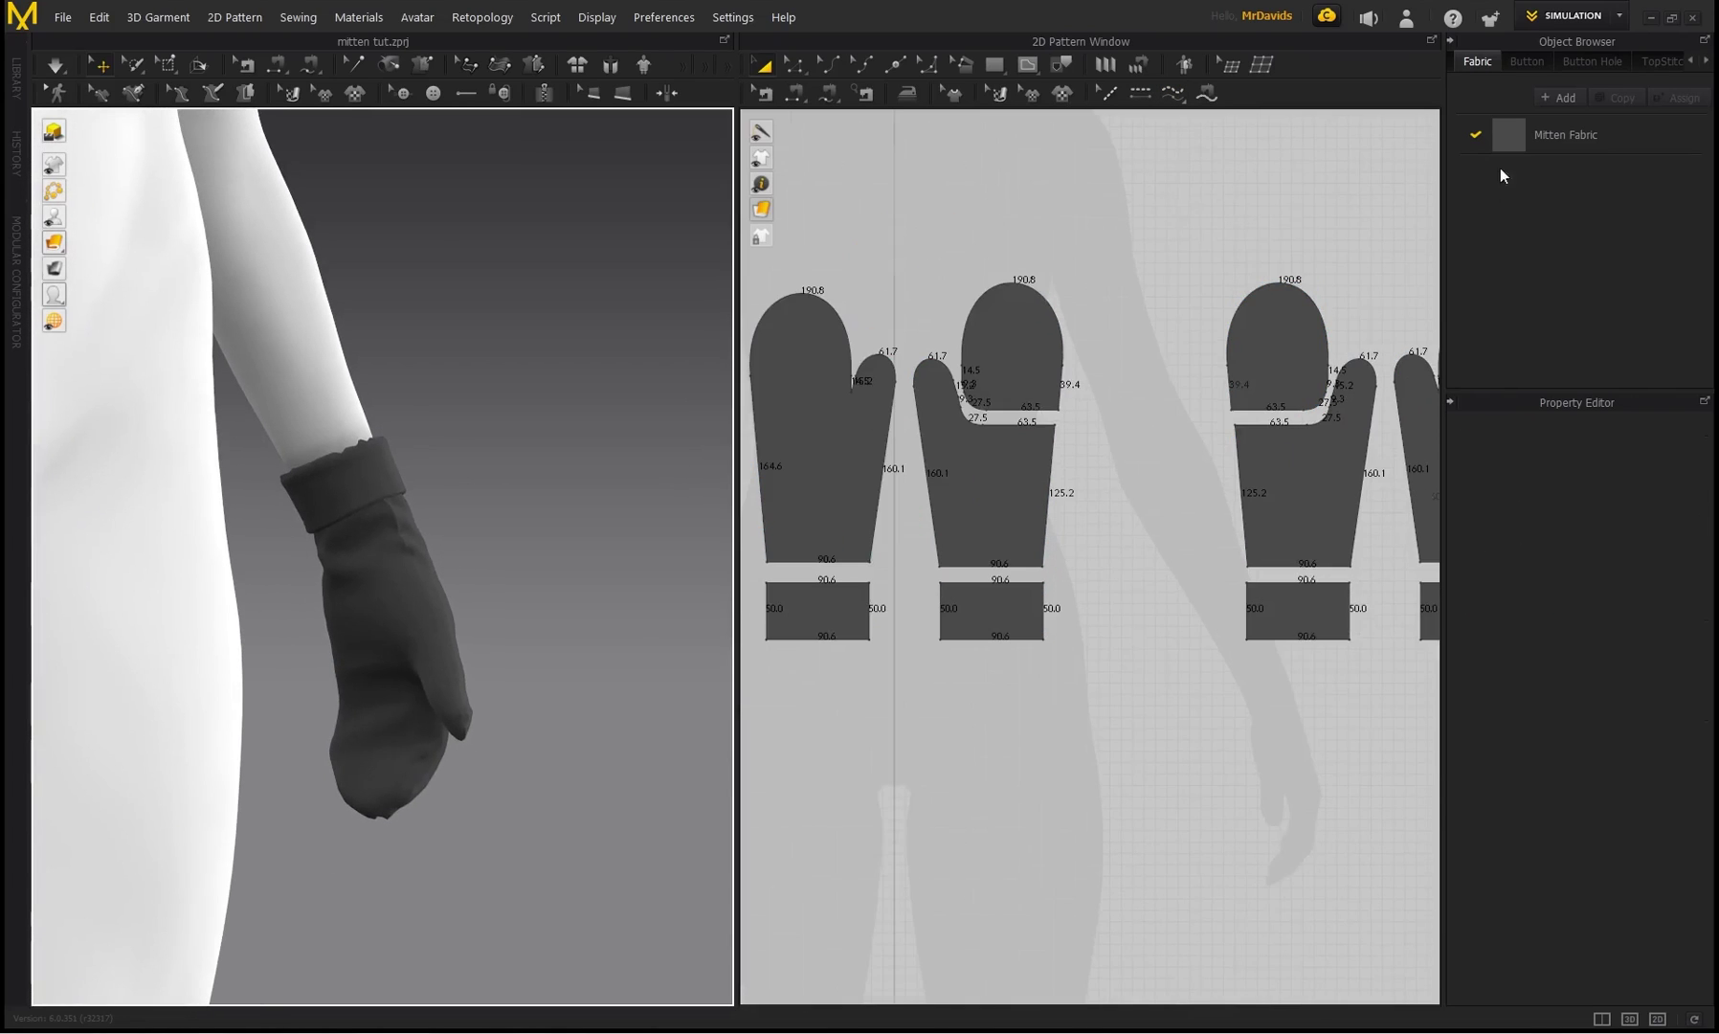
left_click(1570, 135)
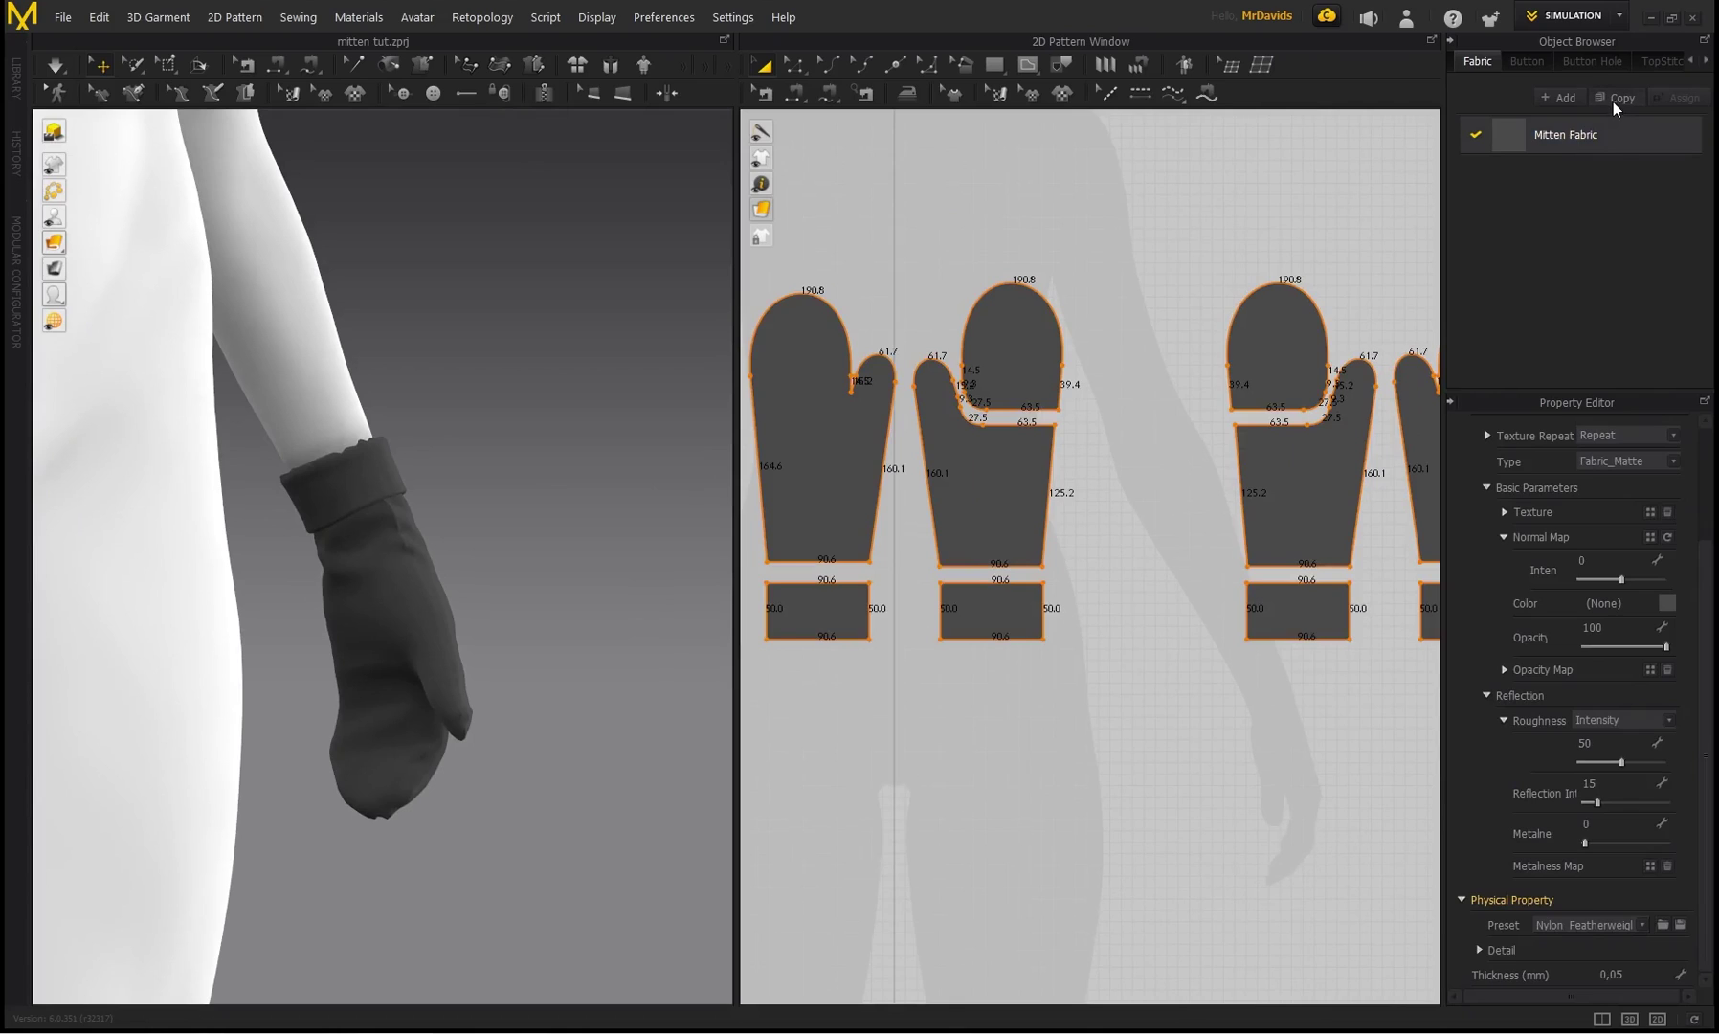
left_click(1615, 98)
left_click(1667, 603)
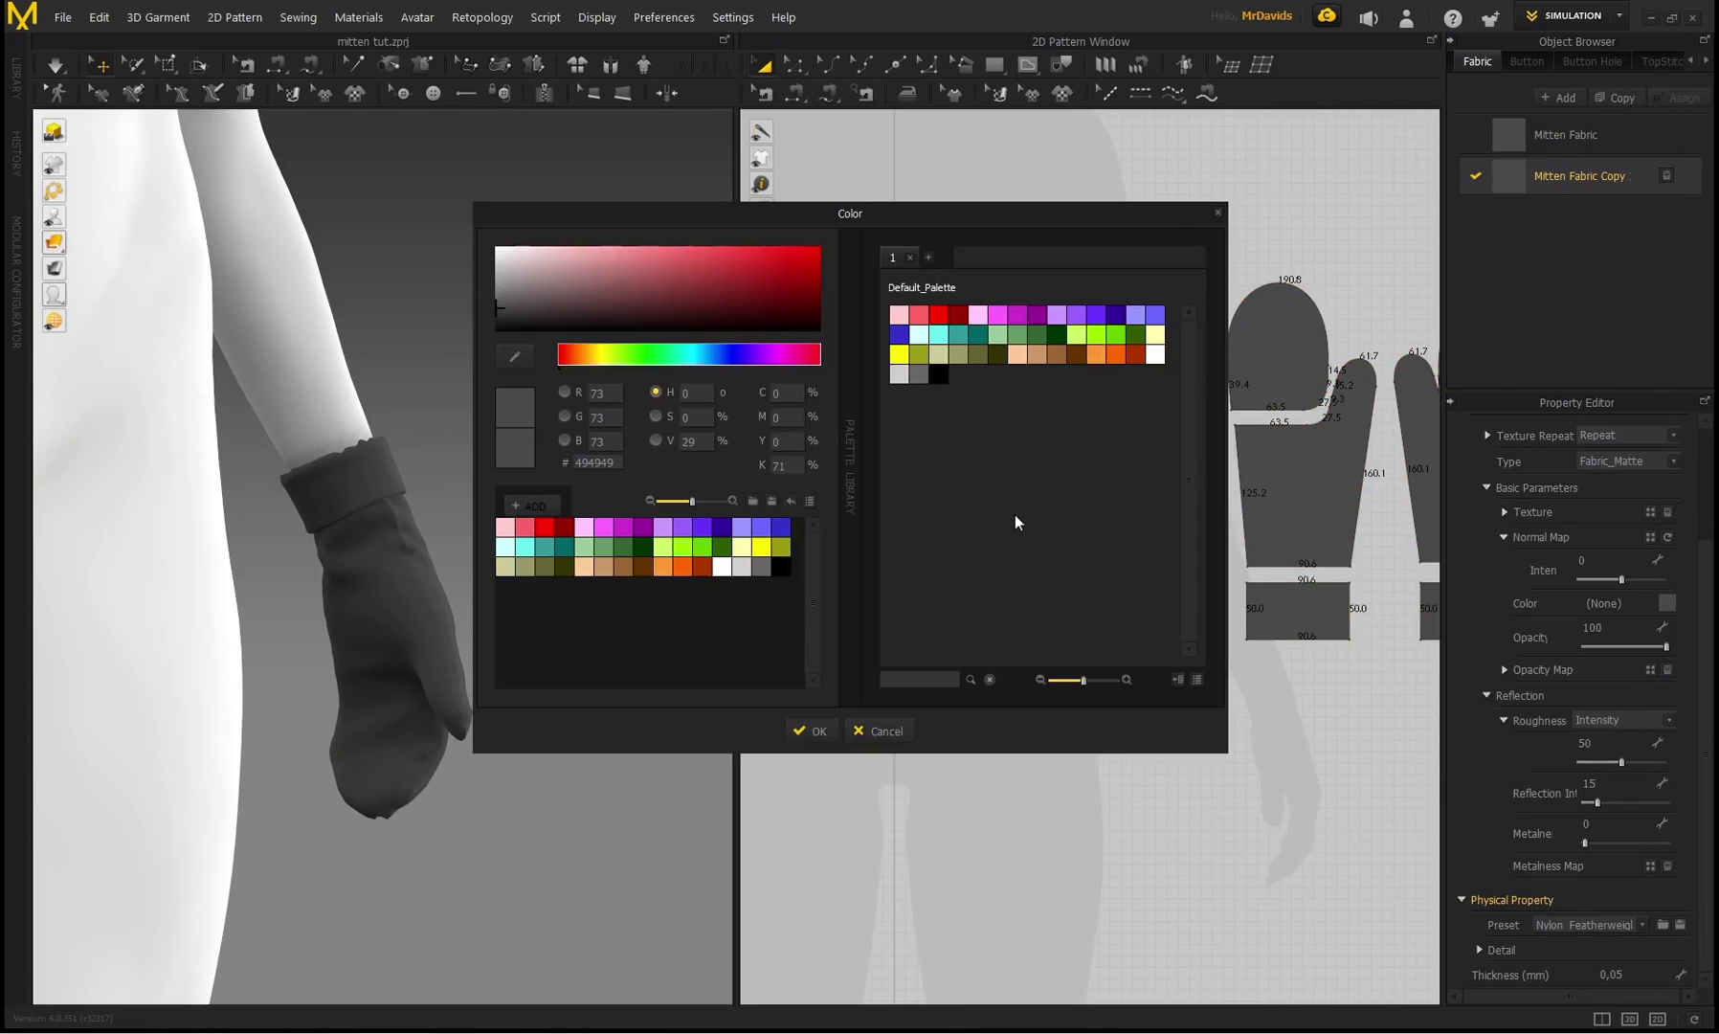
left_click(496, 316)
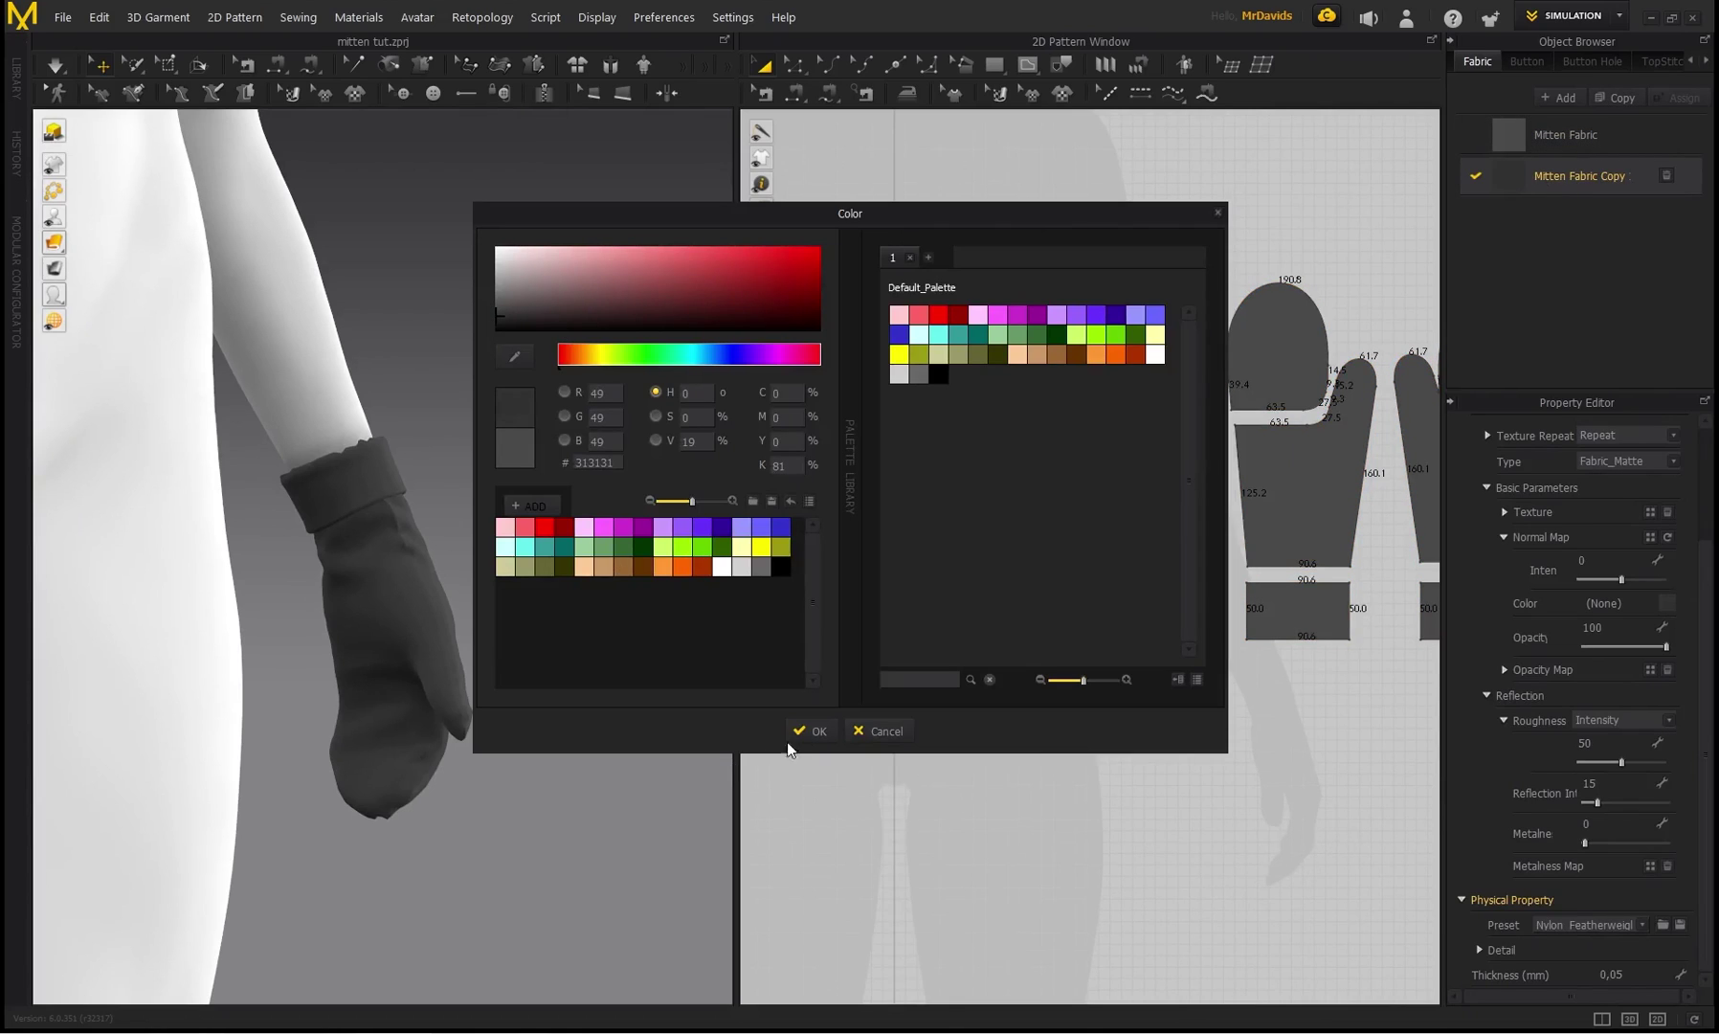
left_click(808, 731)
- Assign Mitten Fabric Copy to the lower palm-and-thumb parts of the two cut mittens and clear the selection
left_click(985, 479)
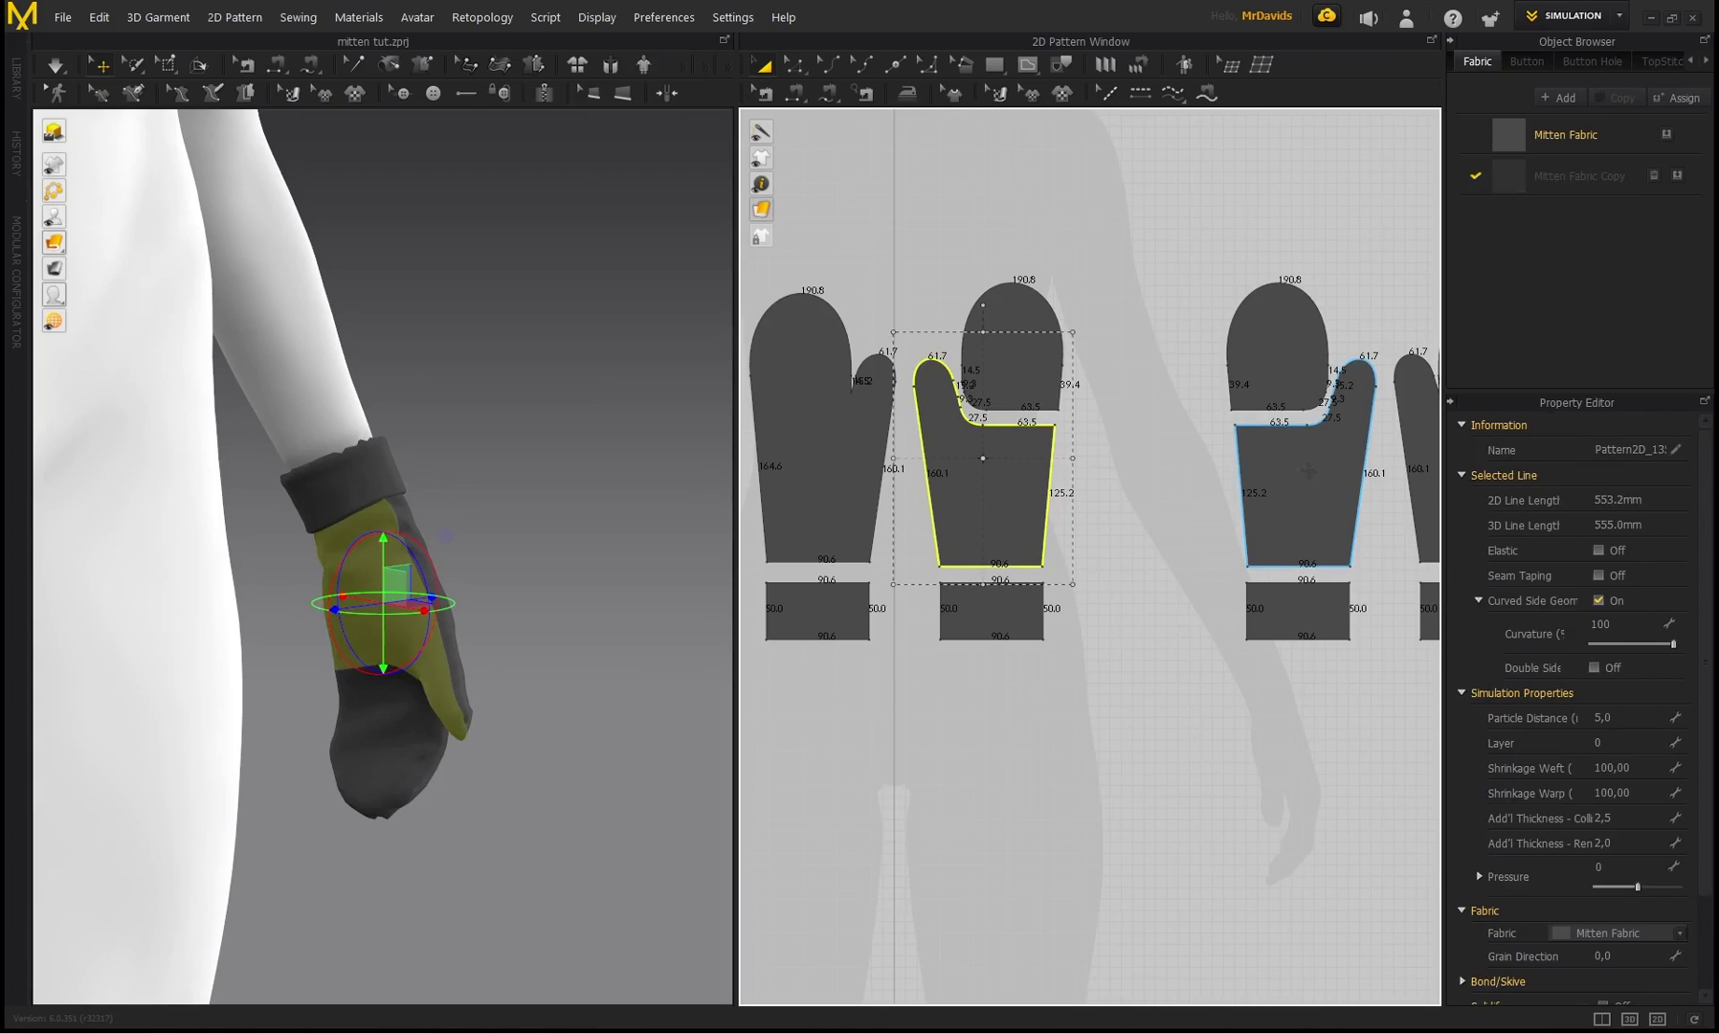
left_click(1295, 466, "shift")
left_click(1665, 934)
left_click(1633, 968)
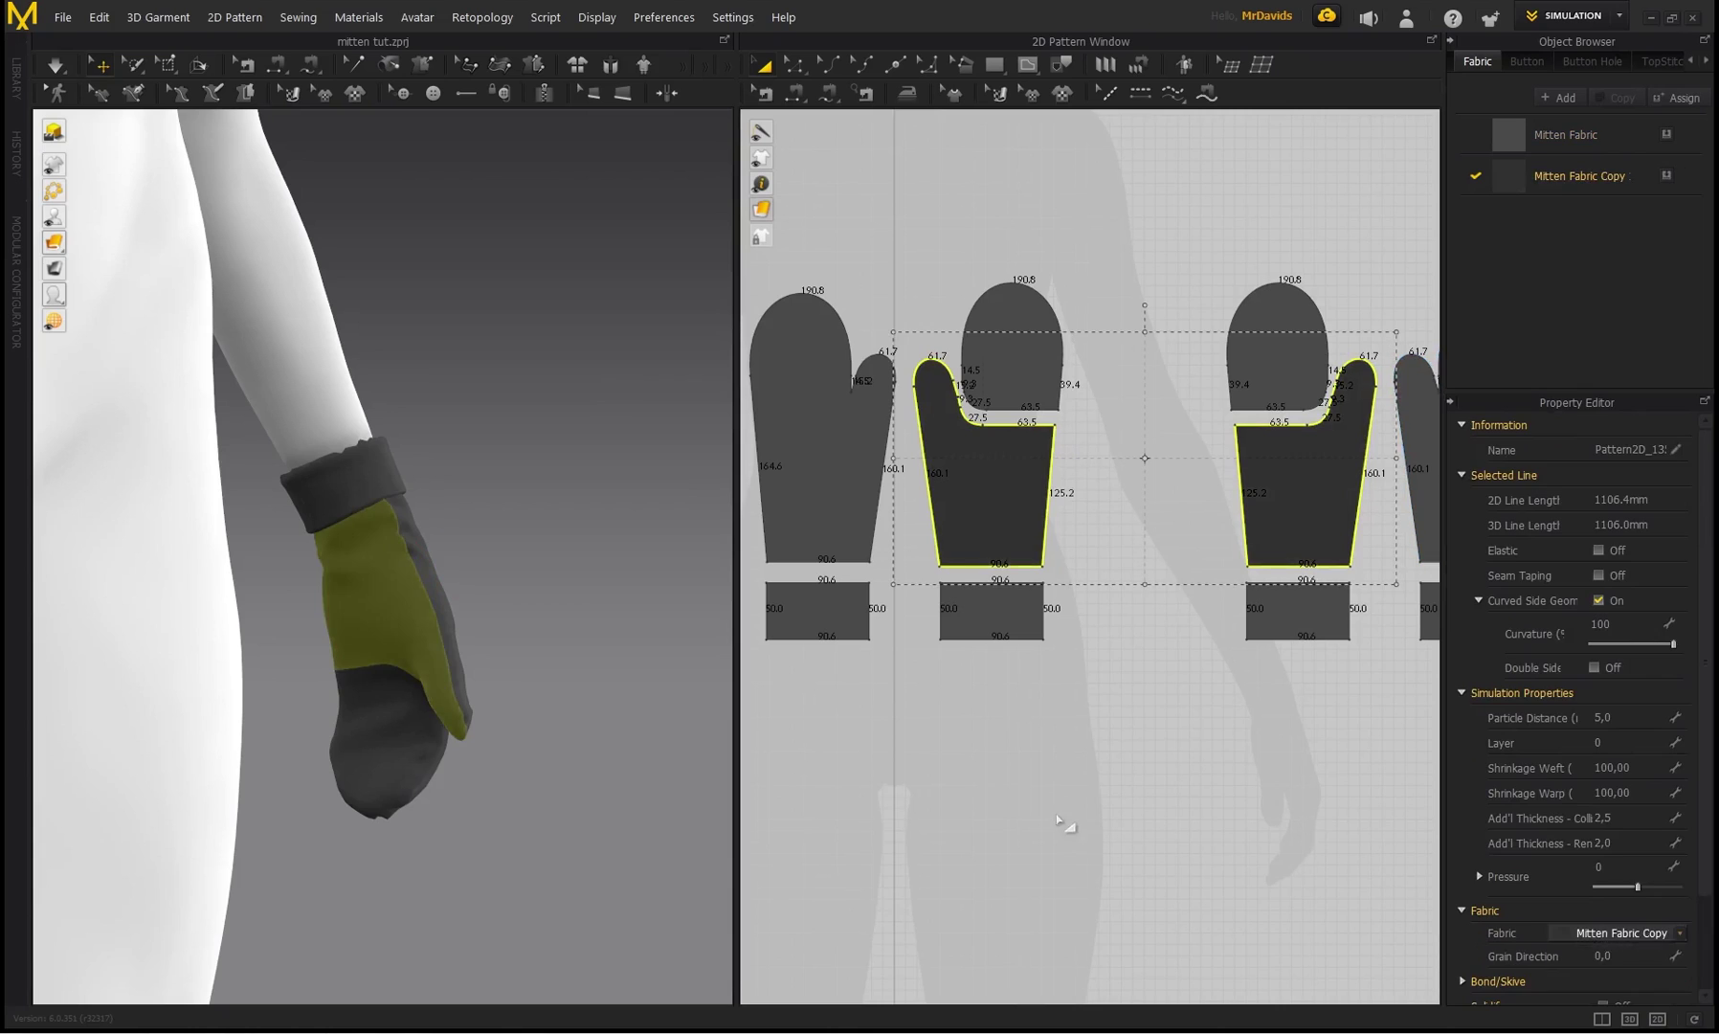
left_click(1062, 818)
- Examine the two-tone mitten on the hand from several sides in the 3D view
scroll(419, 646, "up", 5)
right_click_drag(420, 646, 237, 605)
scroll(491, 602, "down", 5)
scroll(625, 617, "up", 2)
right_click_drag(580, 595, 733, 608)
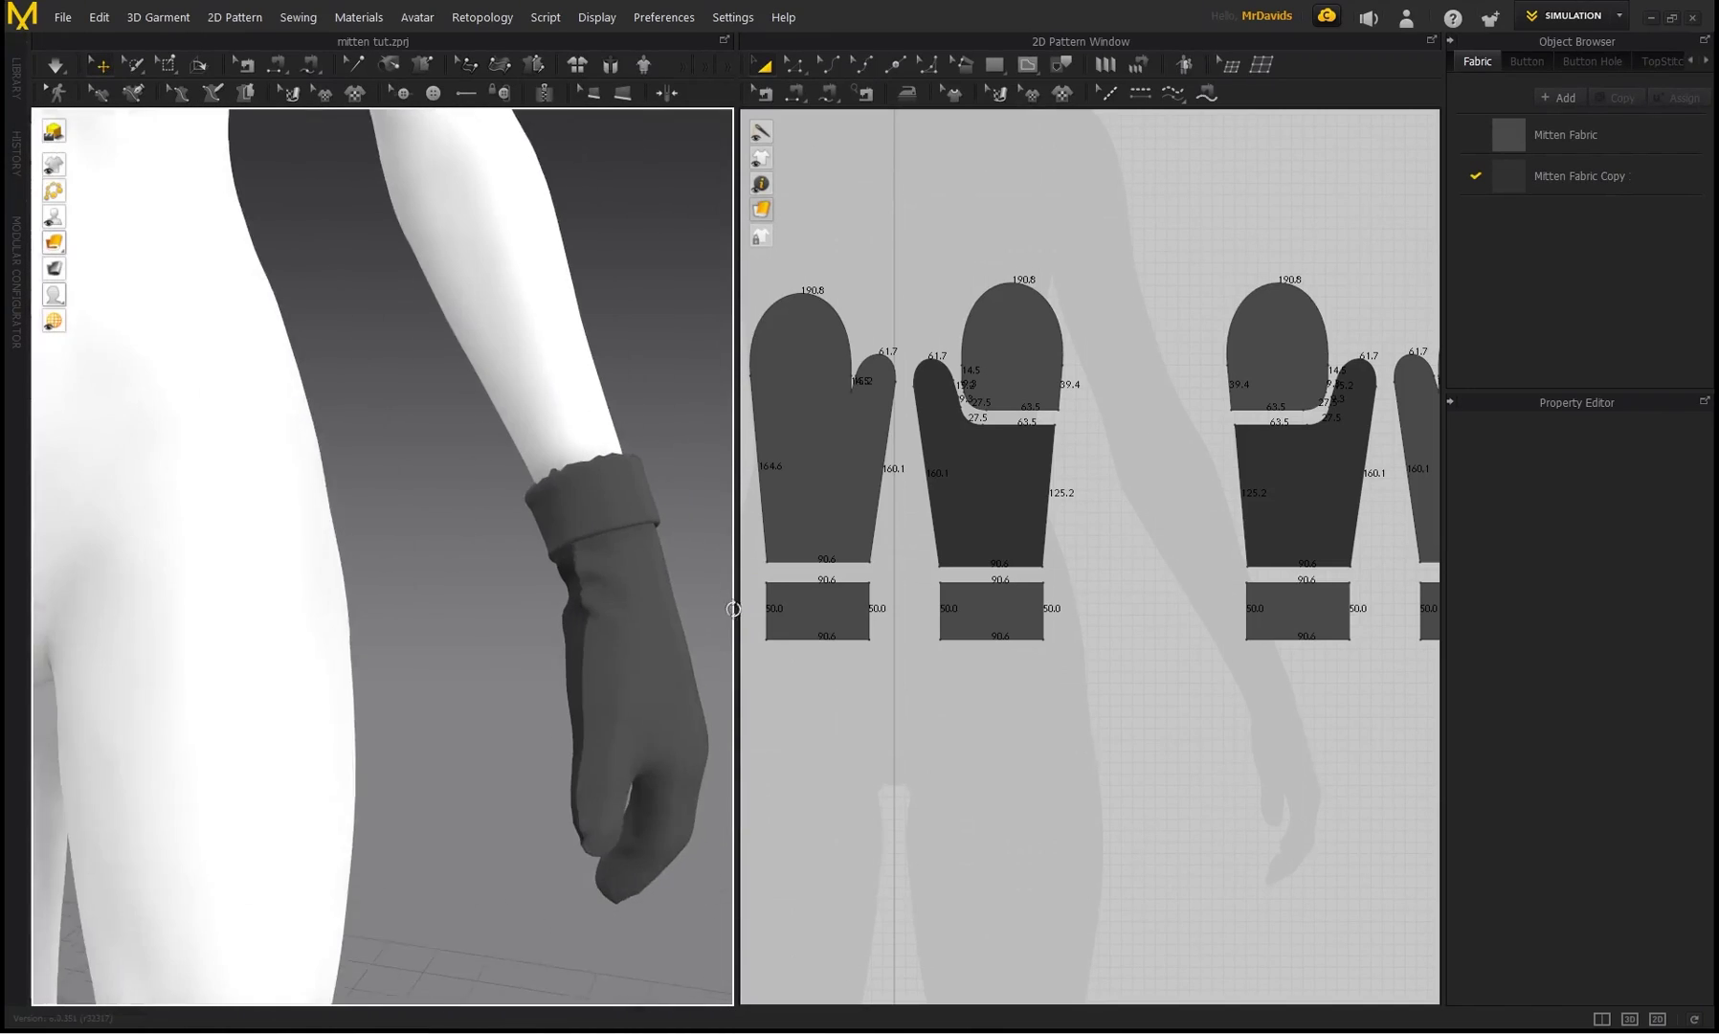
scroll(576, 630, "down", 3)
scroll(571, 622, "up", 3)
middle_click_drag(513, 578, 465, 569)
right_click_drag(466, 569, 392, 630)
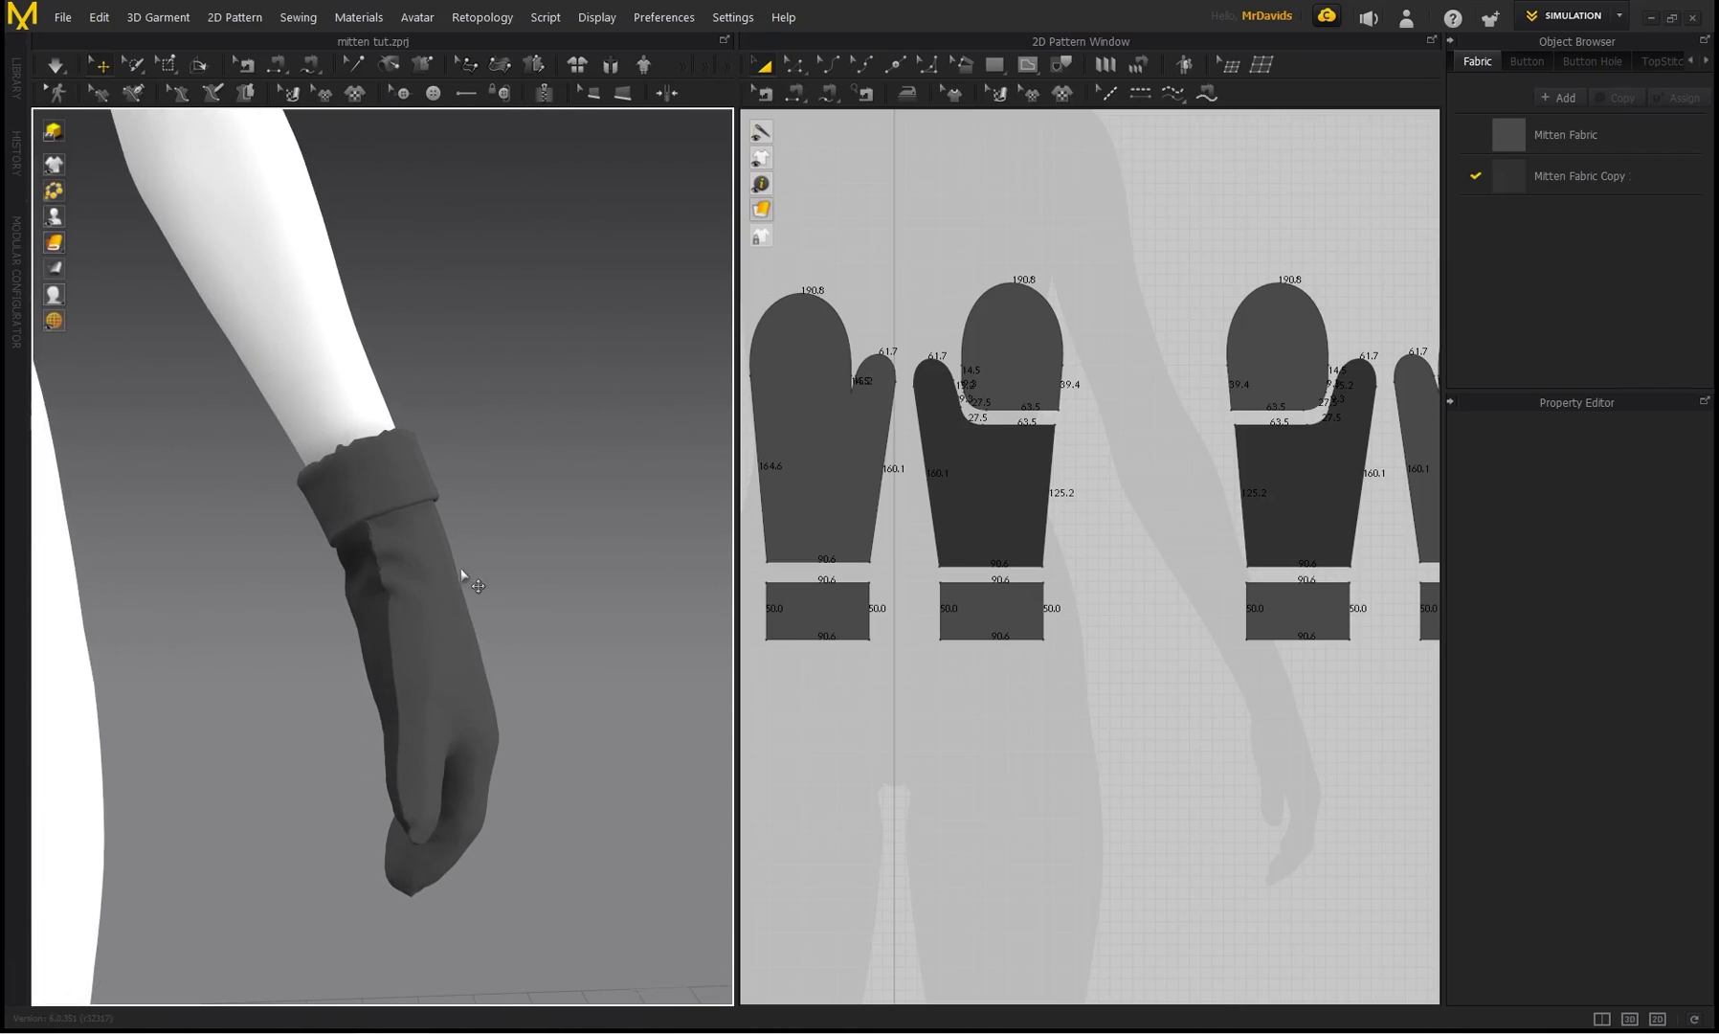
right_click_drag(461, 574, 594, 565)
middle_click_drag(445, 578, 530, 568)
scroll(530, 568, "down", 1)
- Select all the mitten pieces without the cuffs and turn on Elastic for their outlines
left_click(478, 655)
left_click(962, 456, "shift")
left_click(1007, 368, "shift")
left_click(1292, 460, "shift")
left_click(1271, 356, "shift")
scroll(1187, 358, "down", 2)
middle_click_drag(1187, 358, 1046, 402)
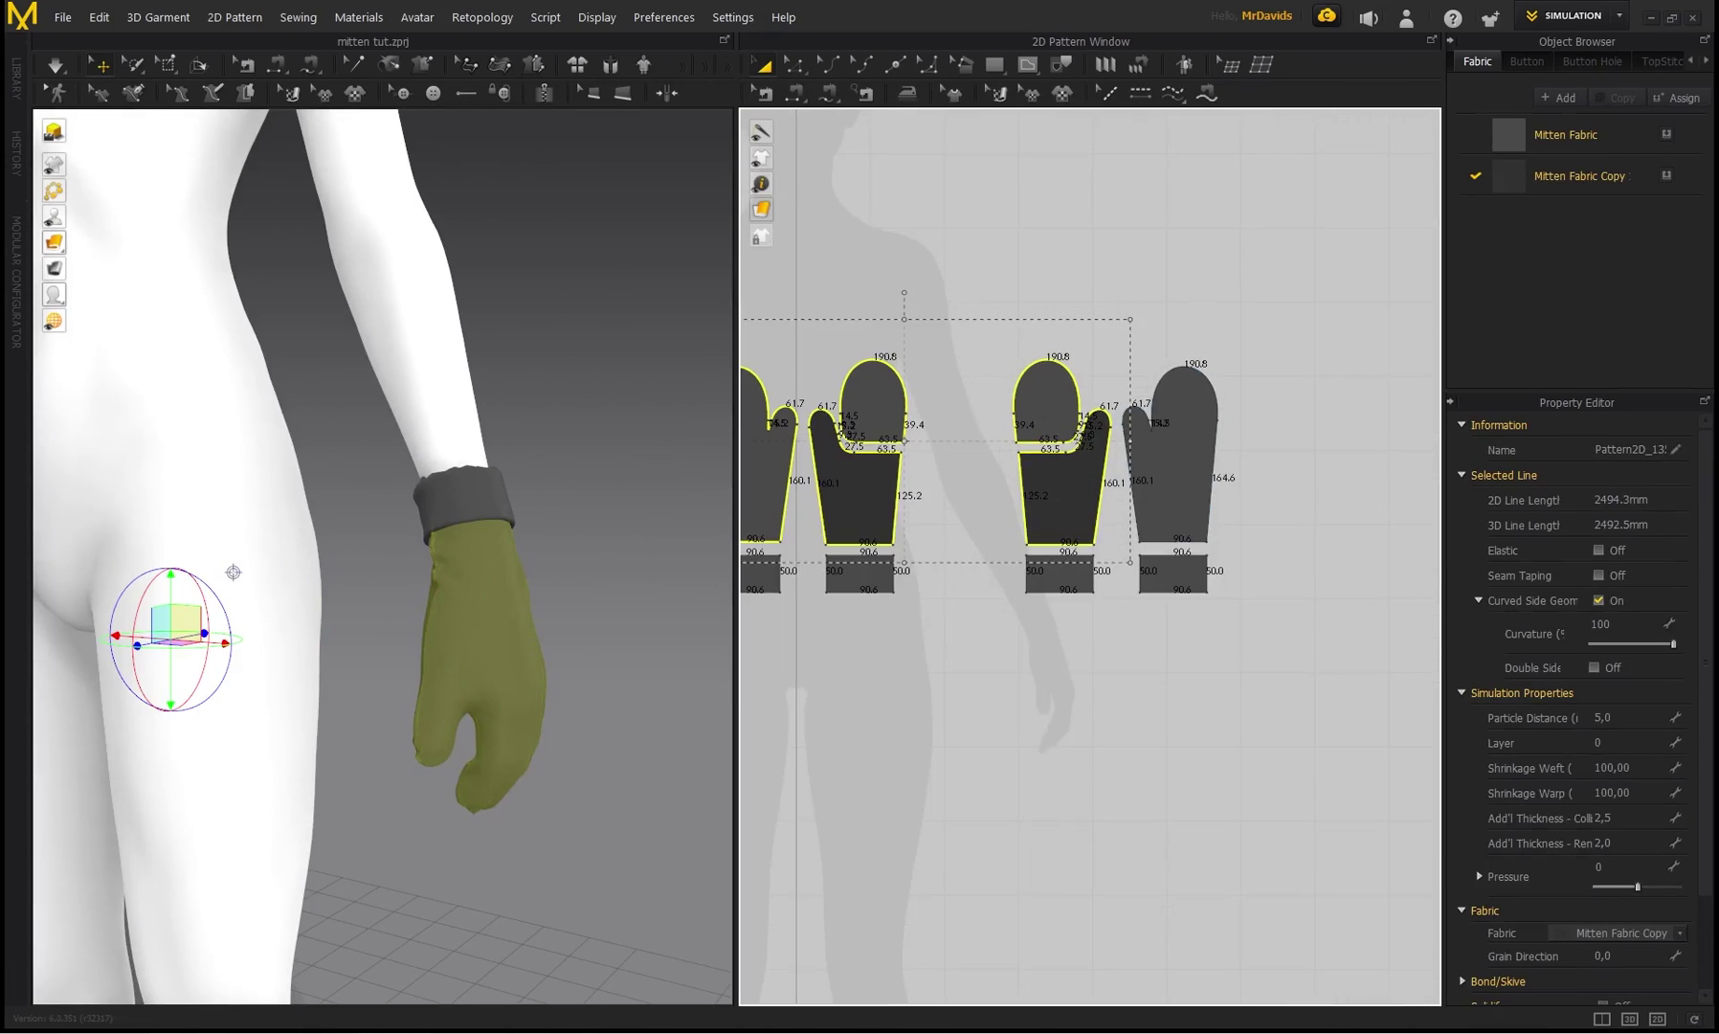
left_click(1161, 457, "shift")
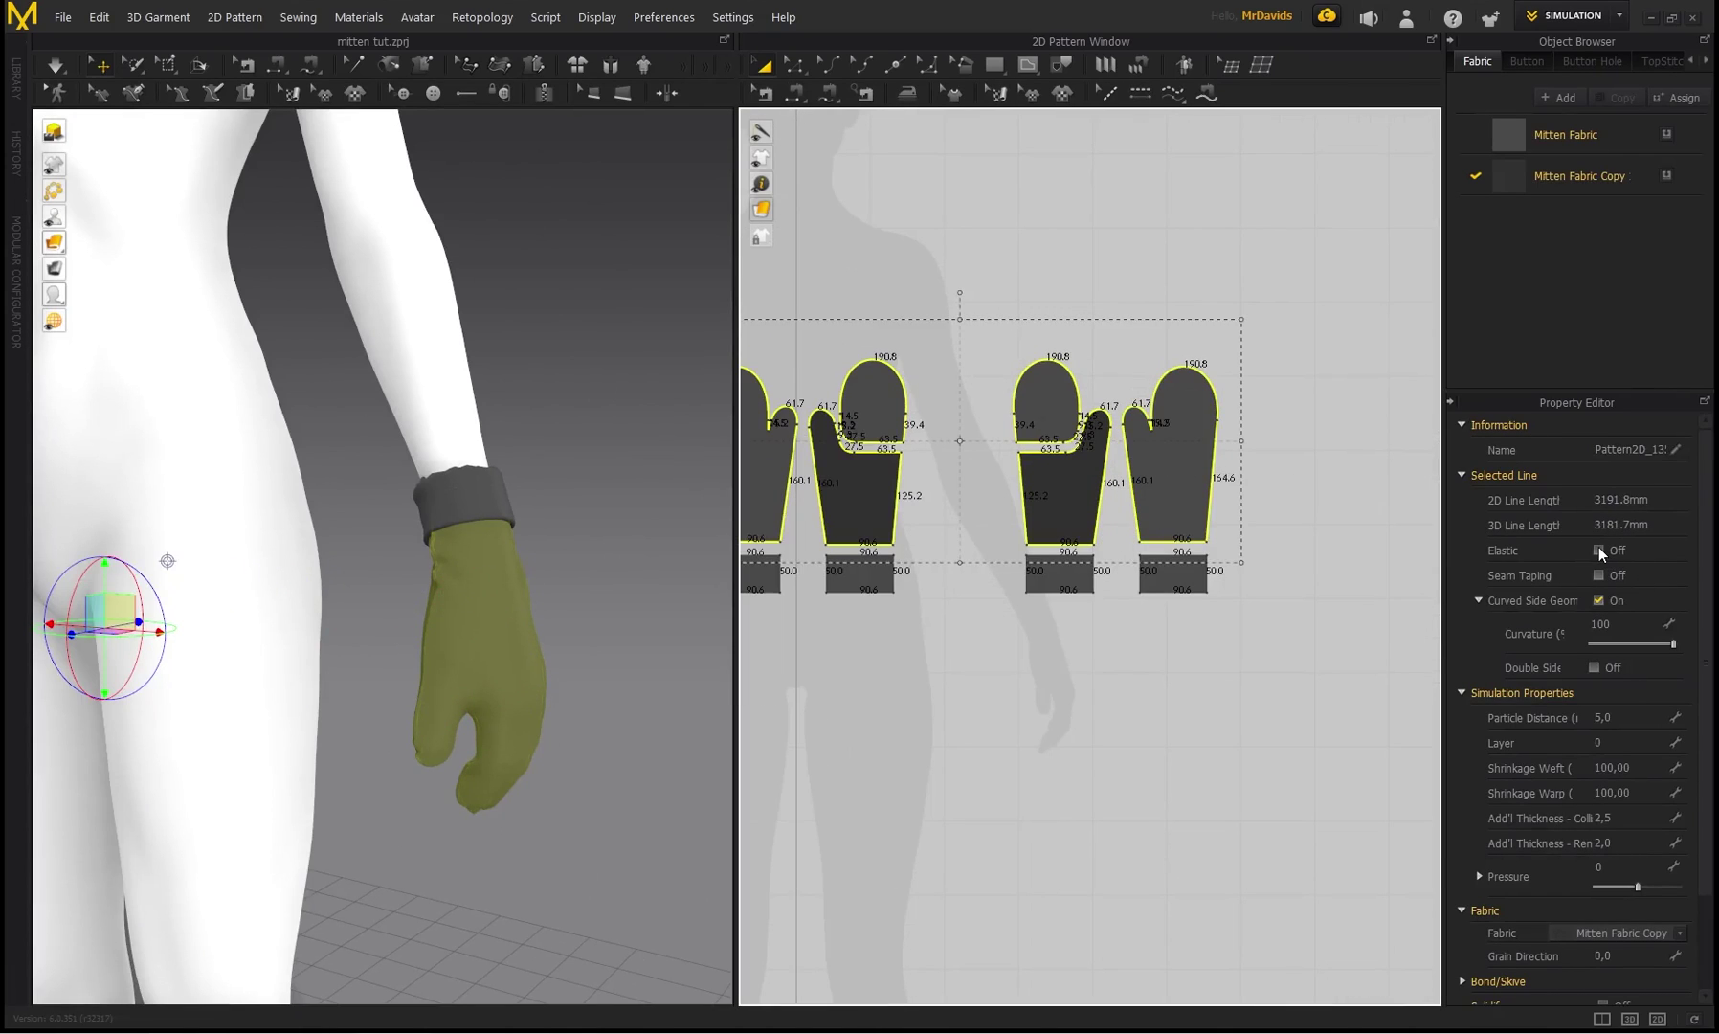
left_click(1598, 551)
- Simulate the mittens with the elastic outlines and inspect their seams from the palm, side and back
right_click_drag(556, 641, 567, 707)
scroll(479, 545, "up", 2)
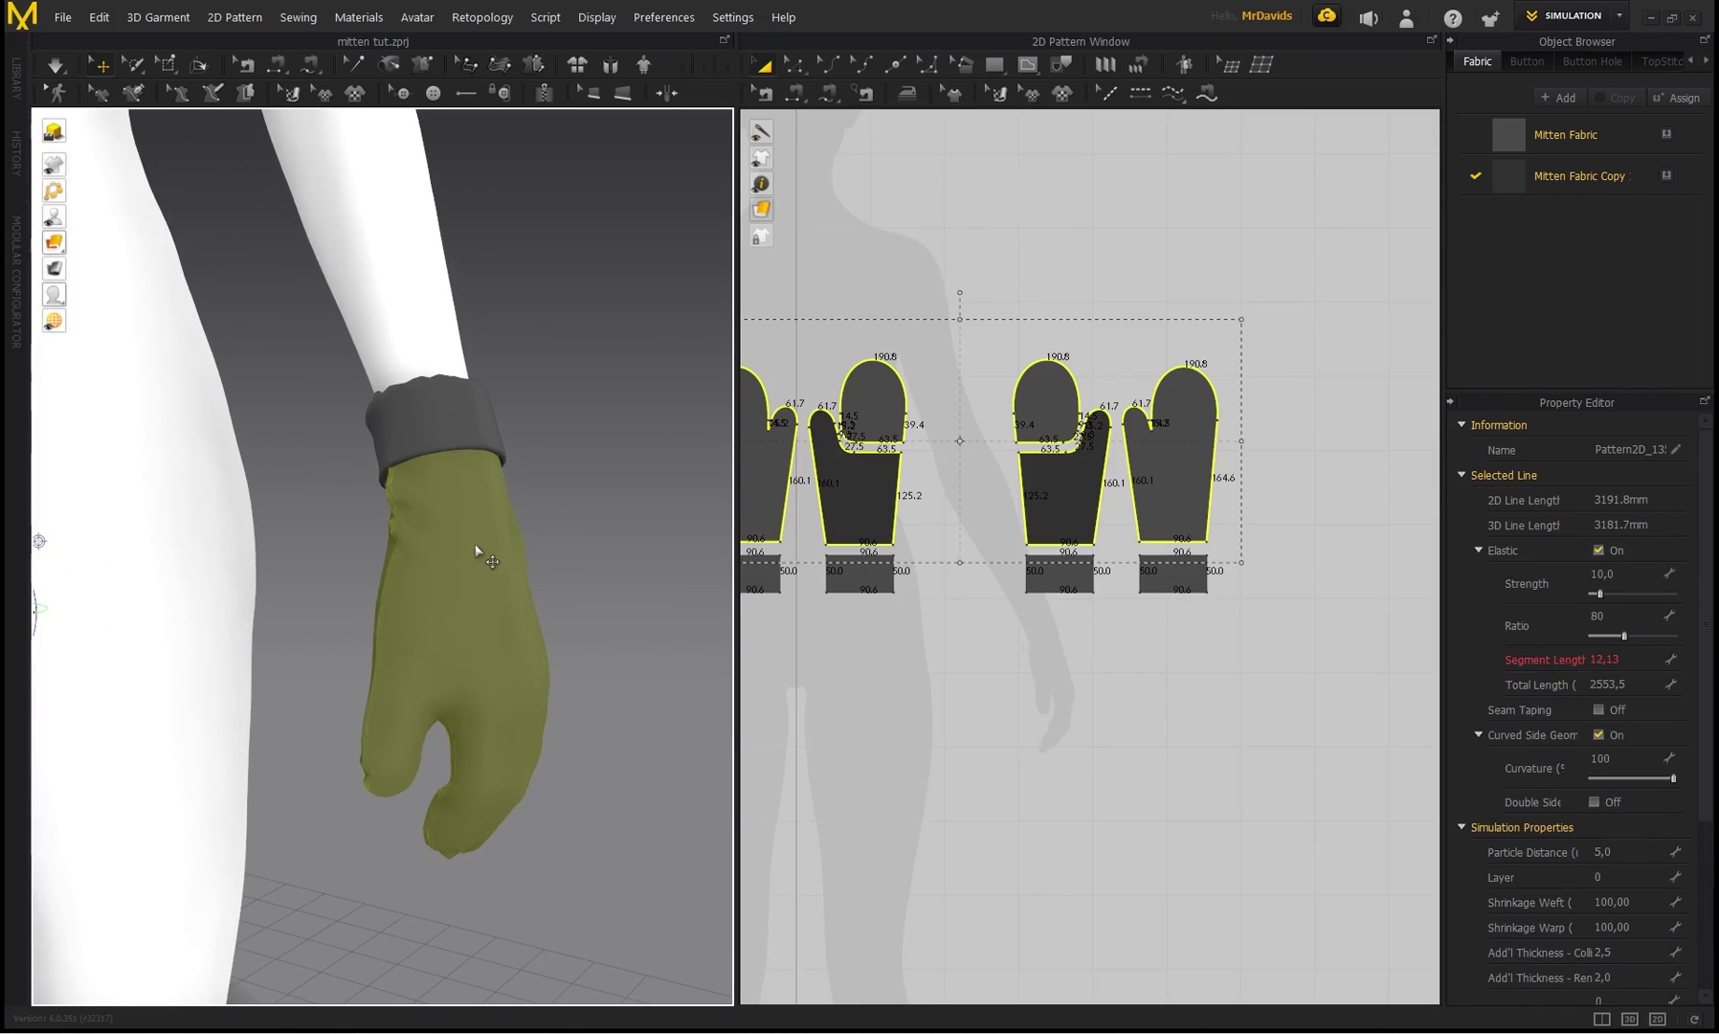
right_click_drag(411, 545, 526, 532)
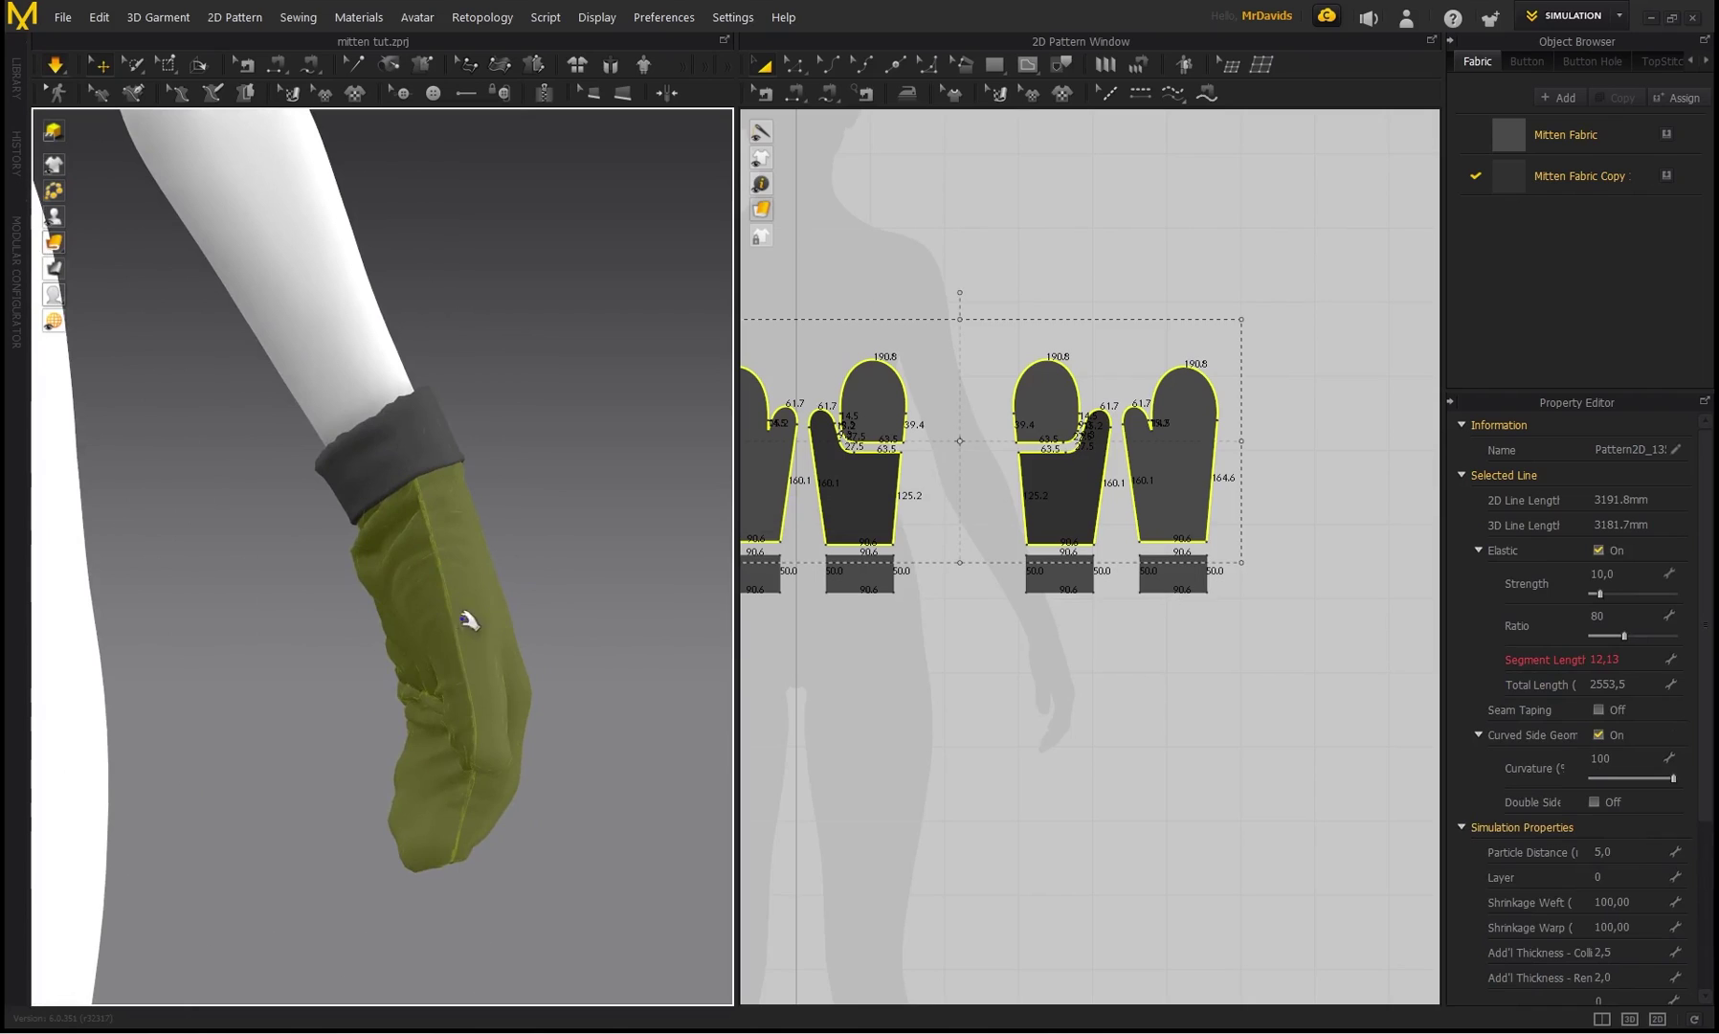
right_click_drag(442, 594, 138, 584)
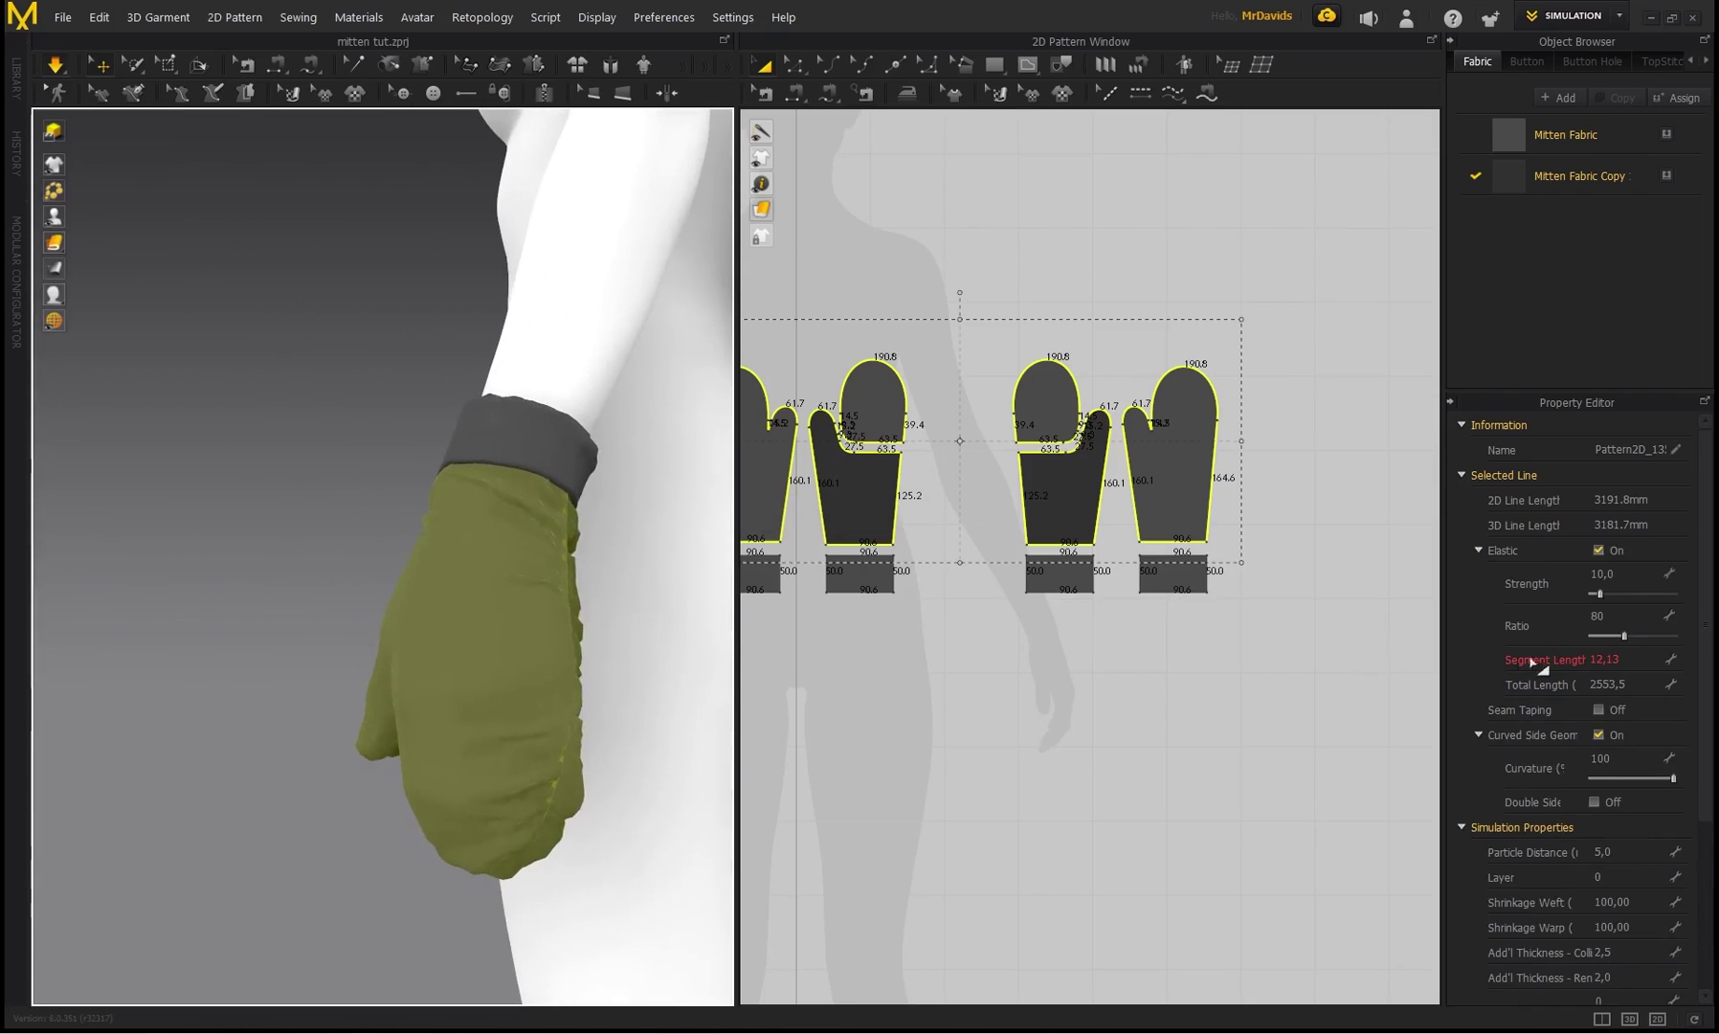
- Set the elastic of the selected mitten outlines to strength 3.4 and ratio 97 while the garment simulates
scroll(493, 593, "up", 3)
right_click_drag(497, 607, 598, 624)
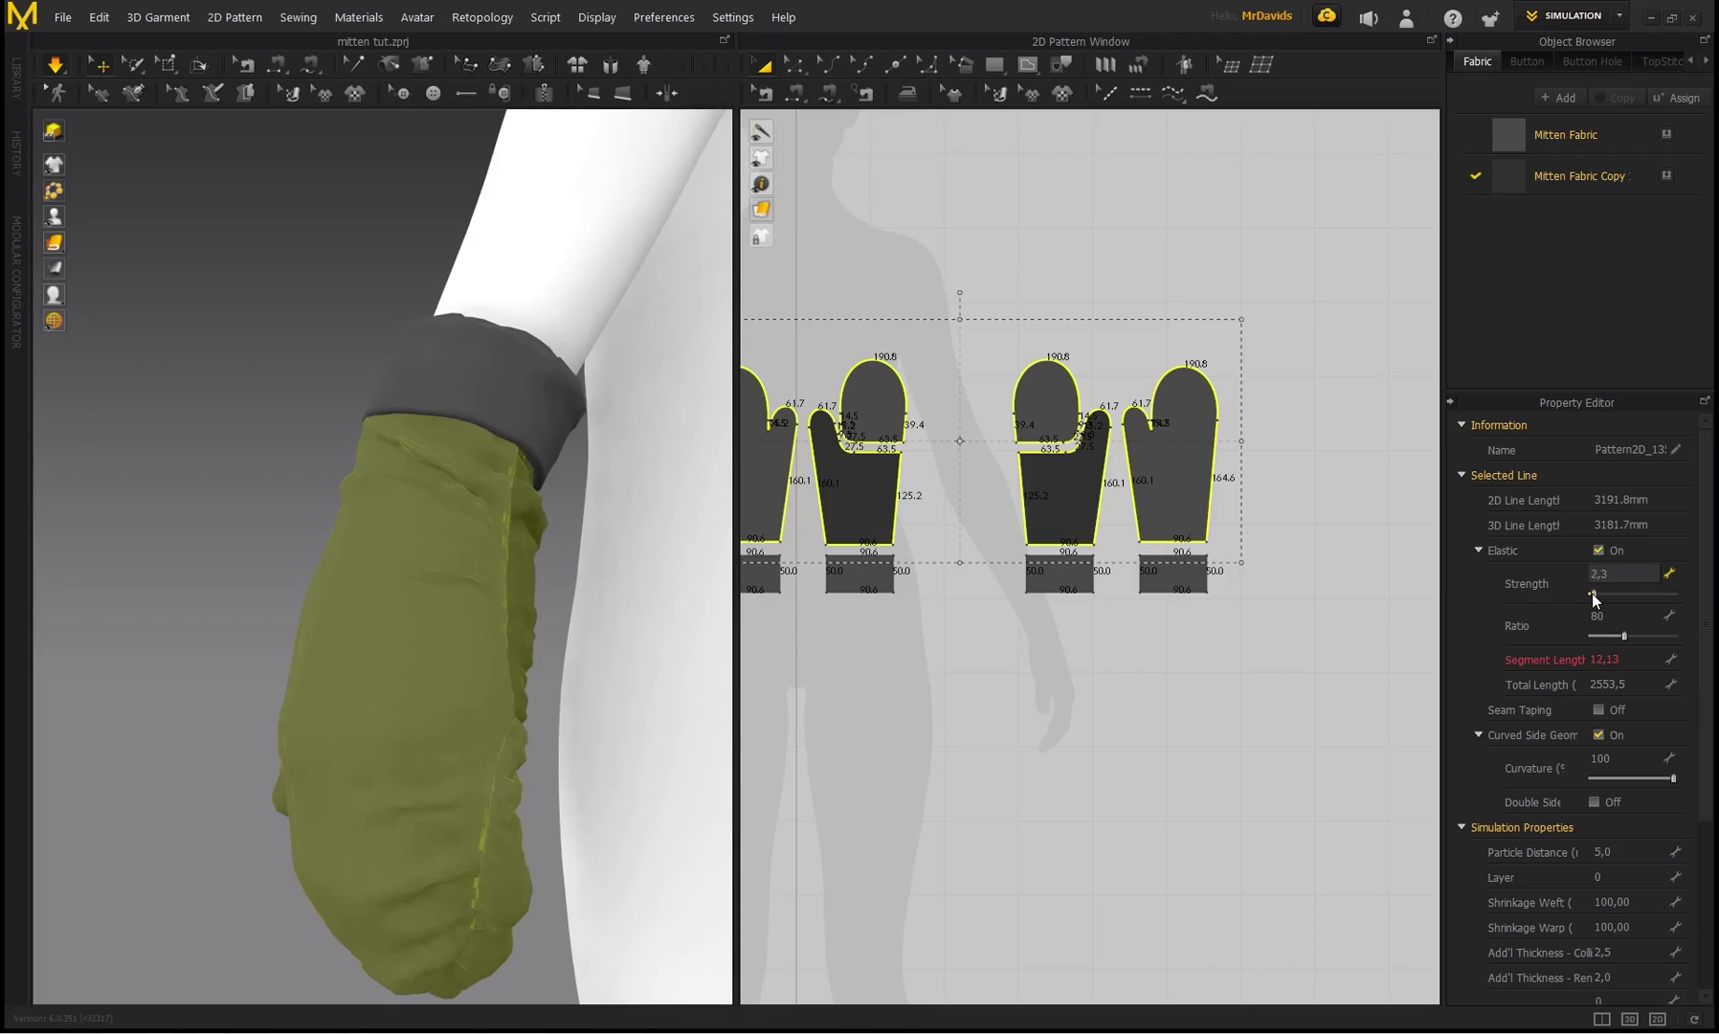
left_click_drag(1624, 635, 1631, 635)
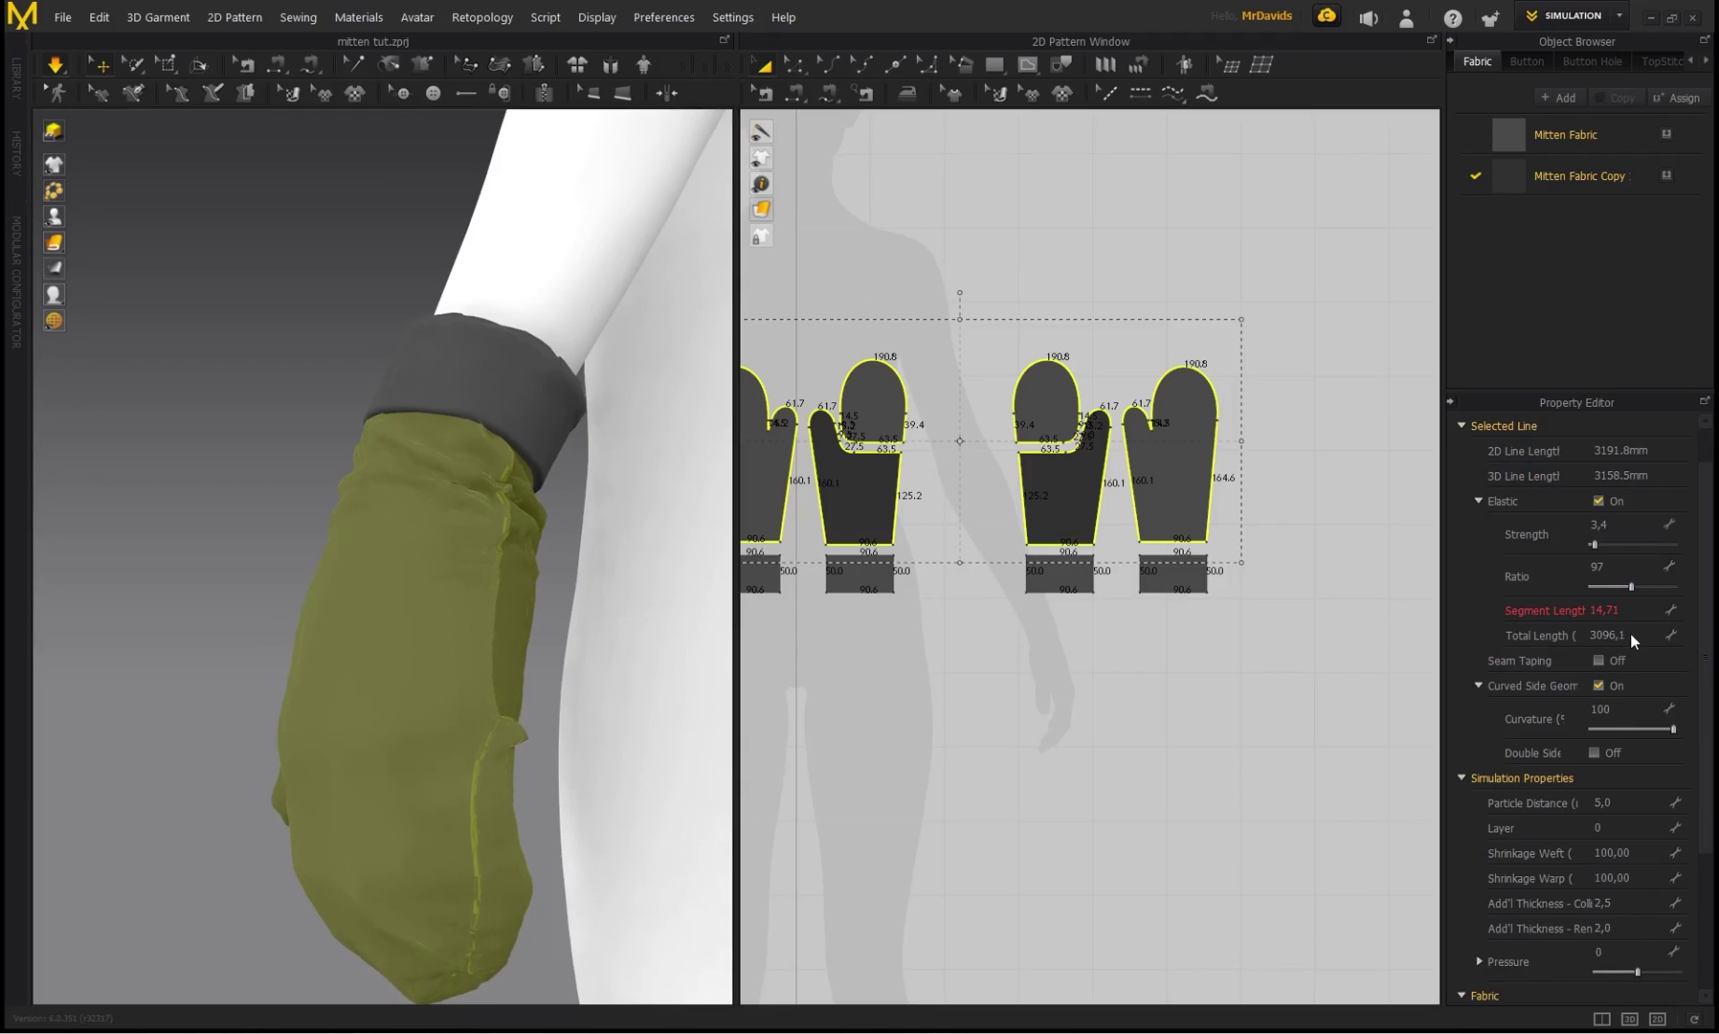
left_click(1596, 499)
left_click(1596, 500)
right_click_drag(476, 689, 398, 517)
scroll(412, 590, "up", 5)
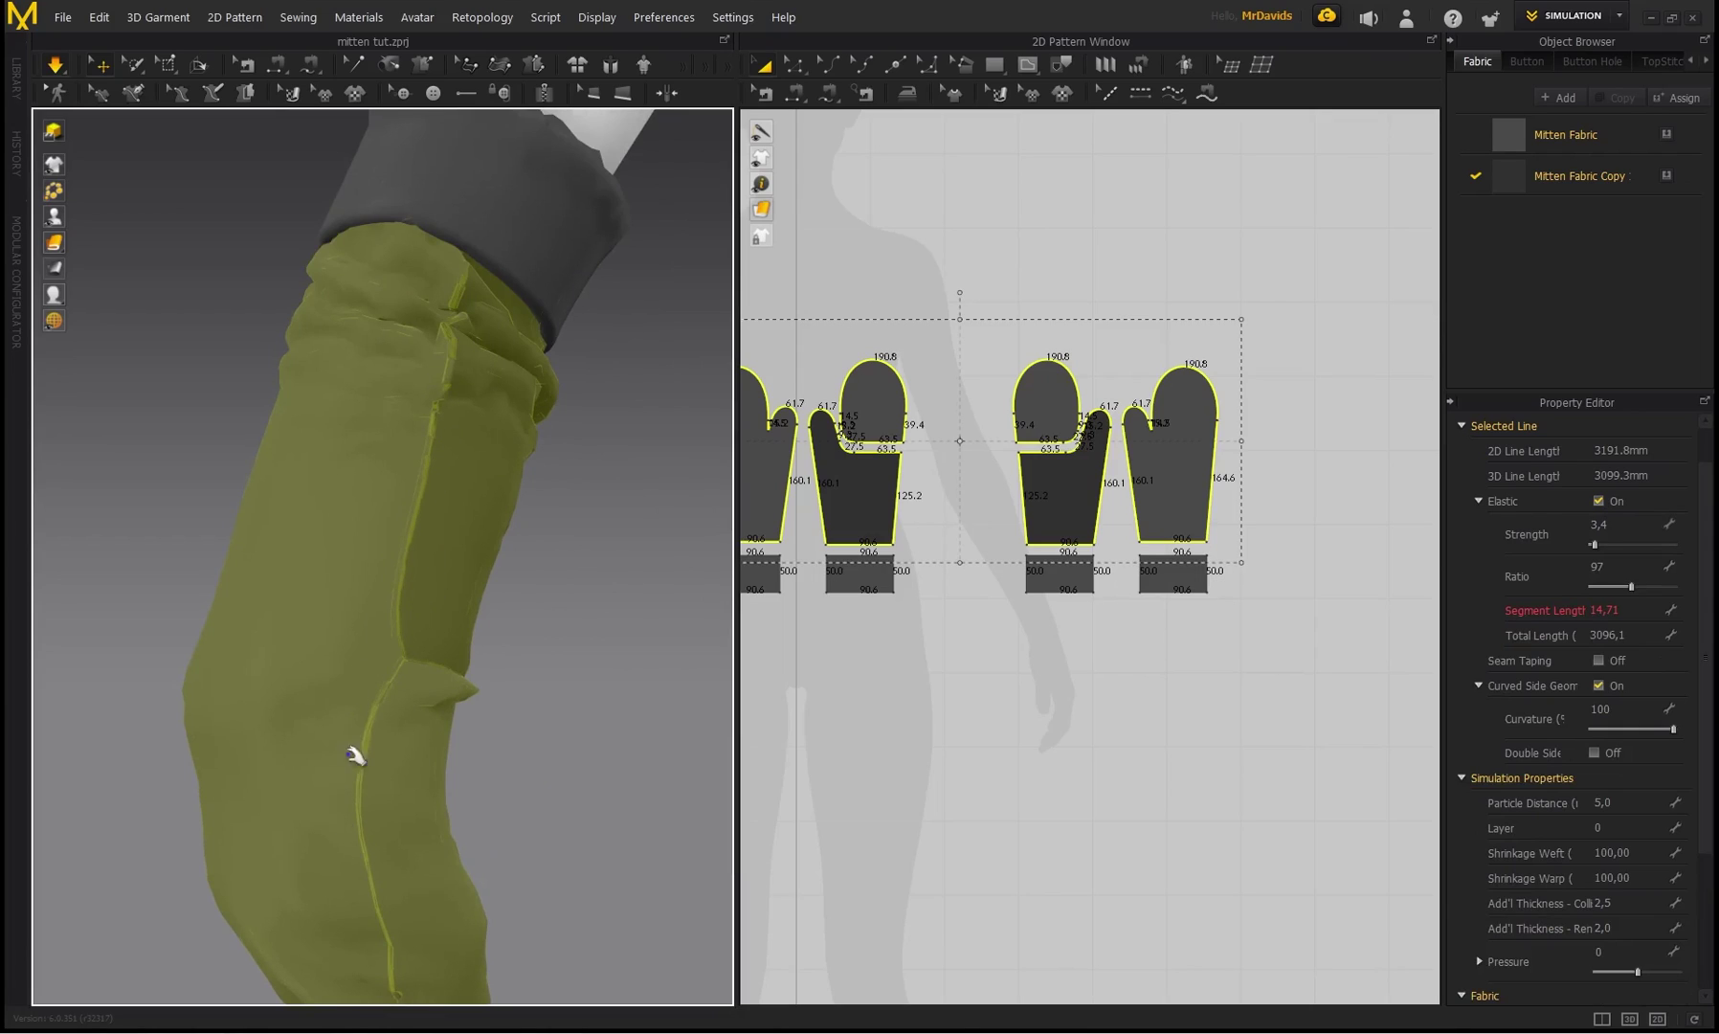
middle_click_drag(355, 755, 402, 627)
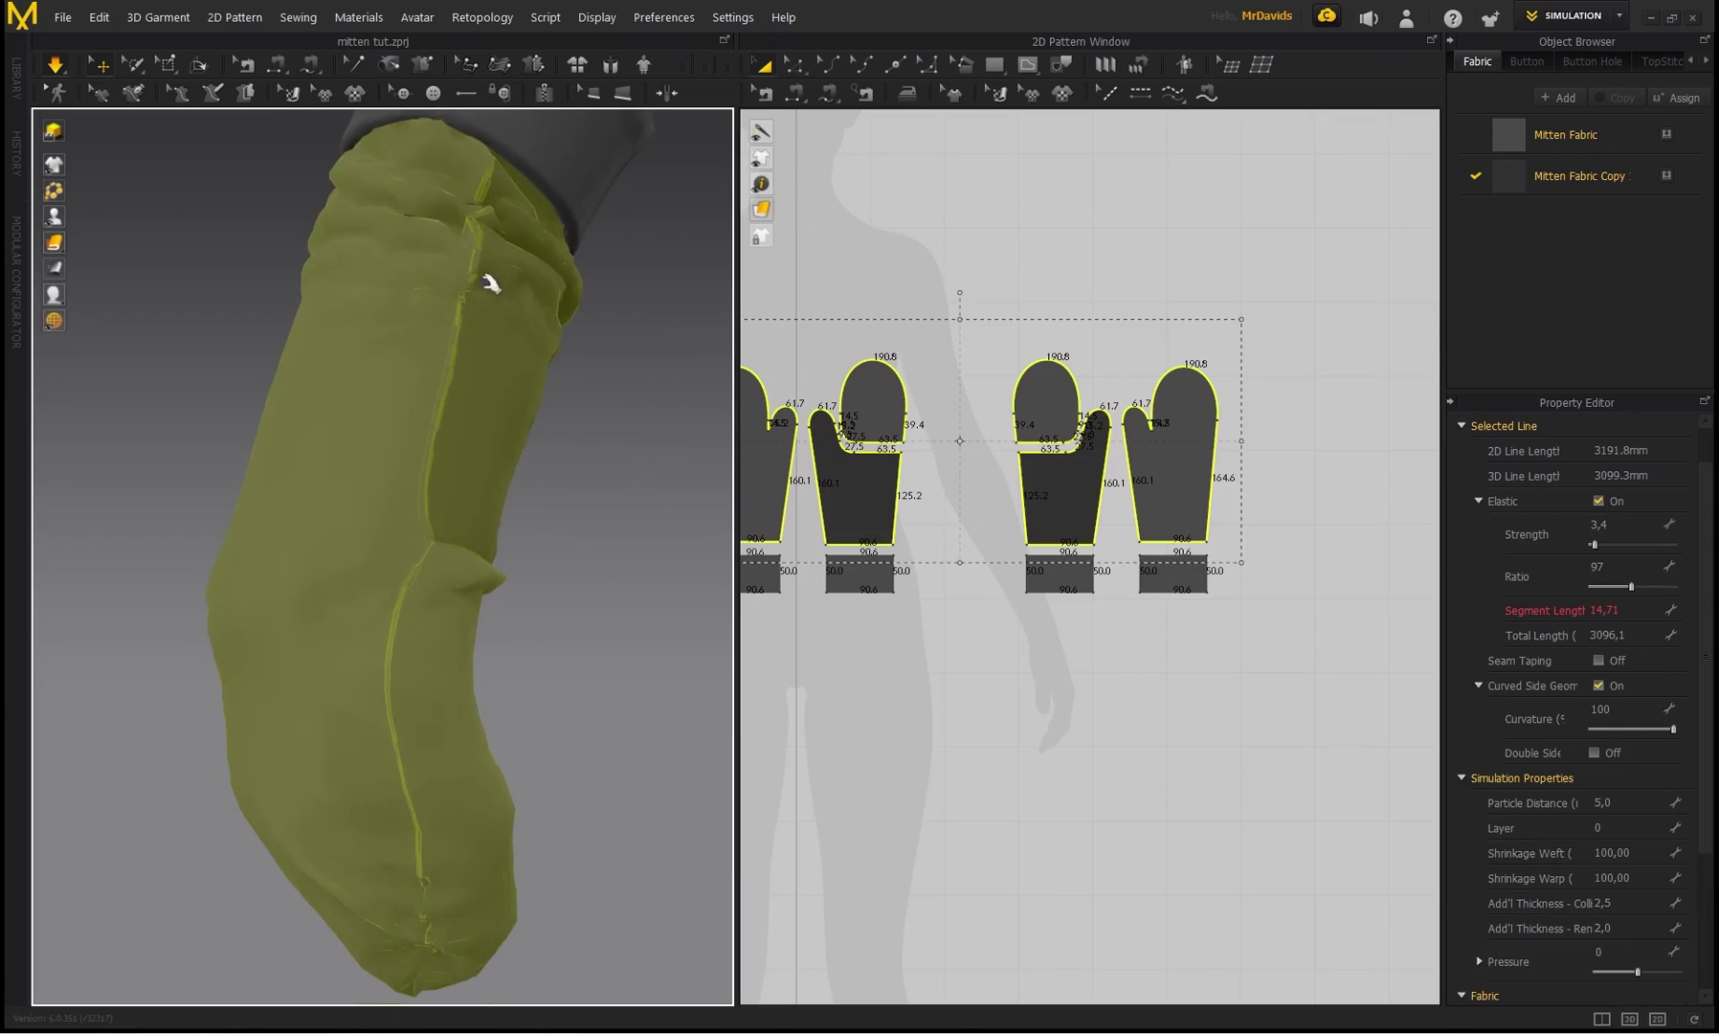
- Turn off Elastic on the straight 63.5 mm seam lines between the upper and lower palm panels of both mittens
left_click(913, 235)
left_click(794, 64)
scroll(878, 512, "up", 3)
left_click(890, 392)
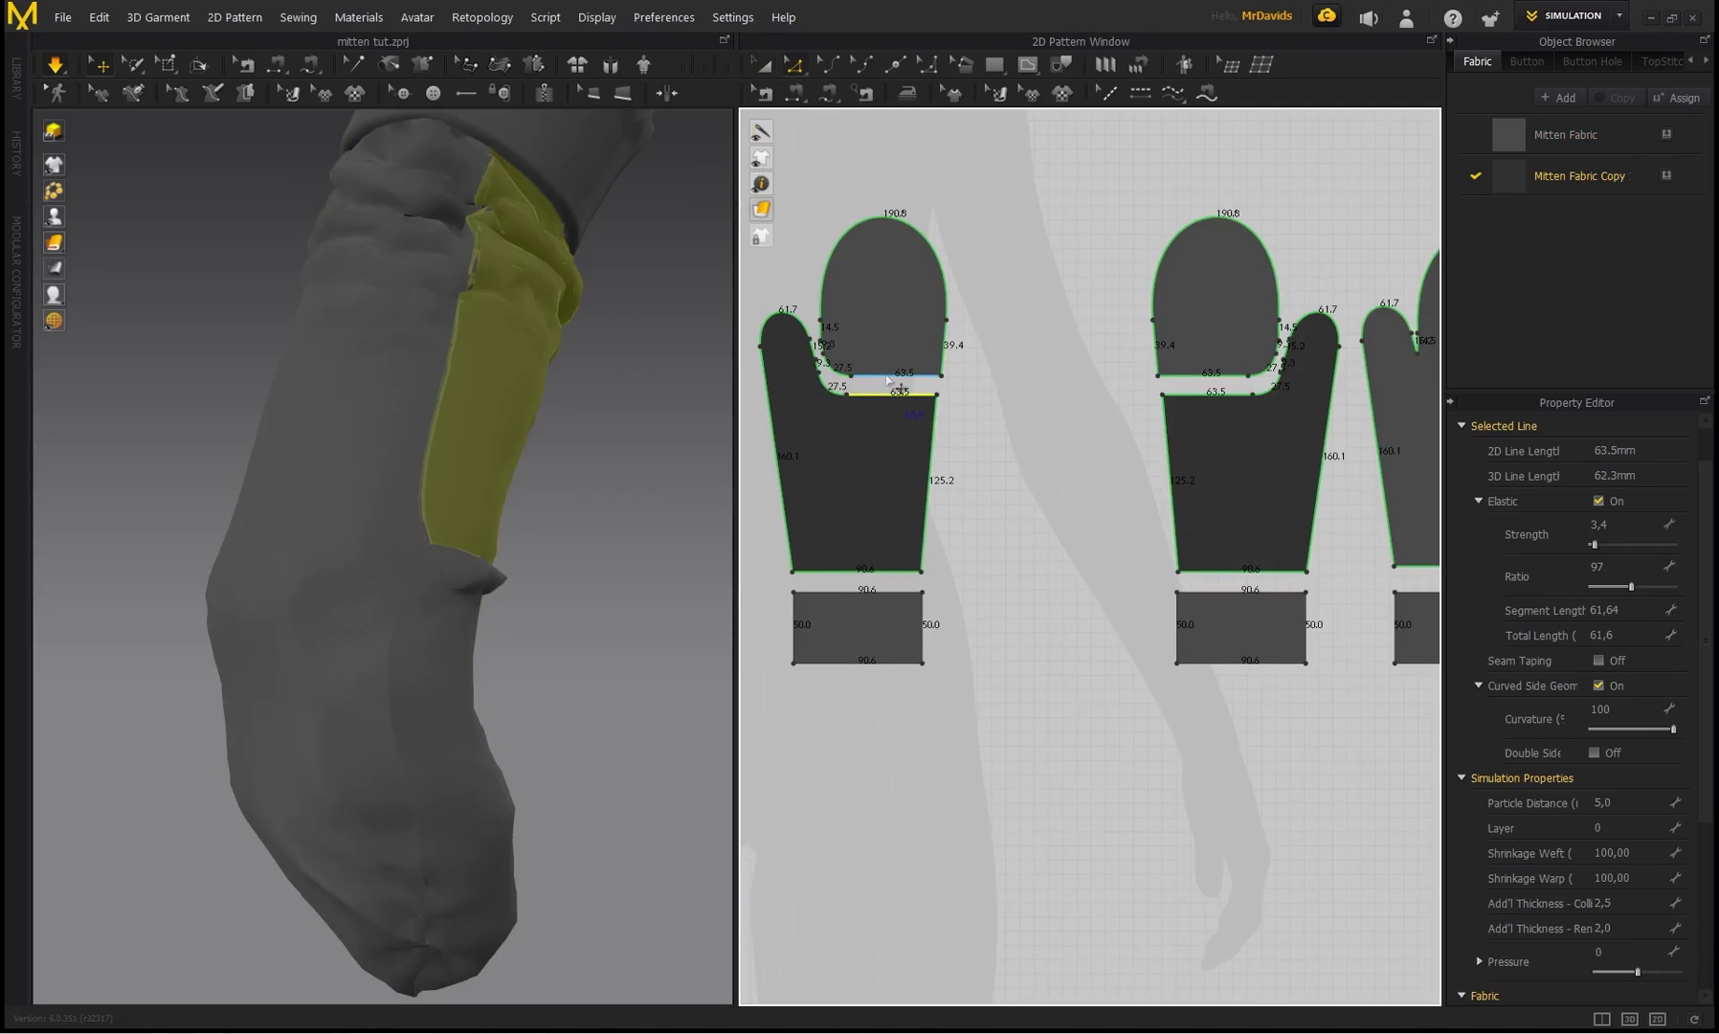
left_click(890, 376, "shift")
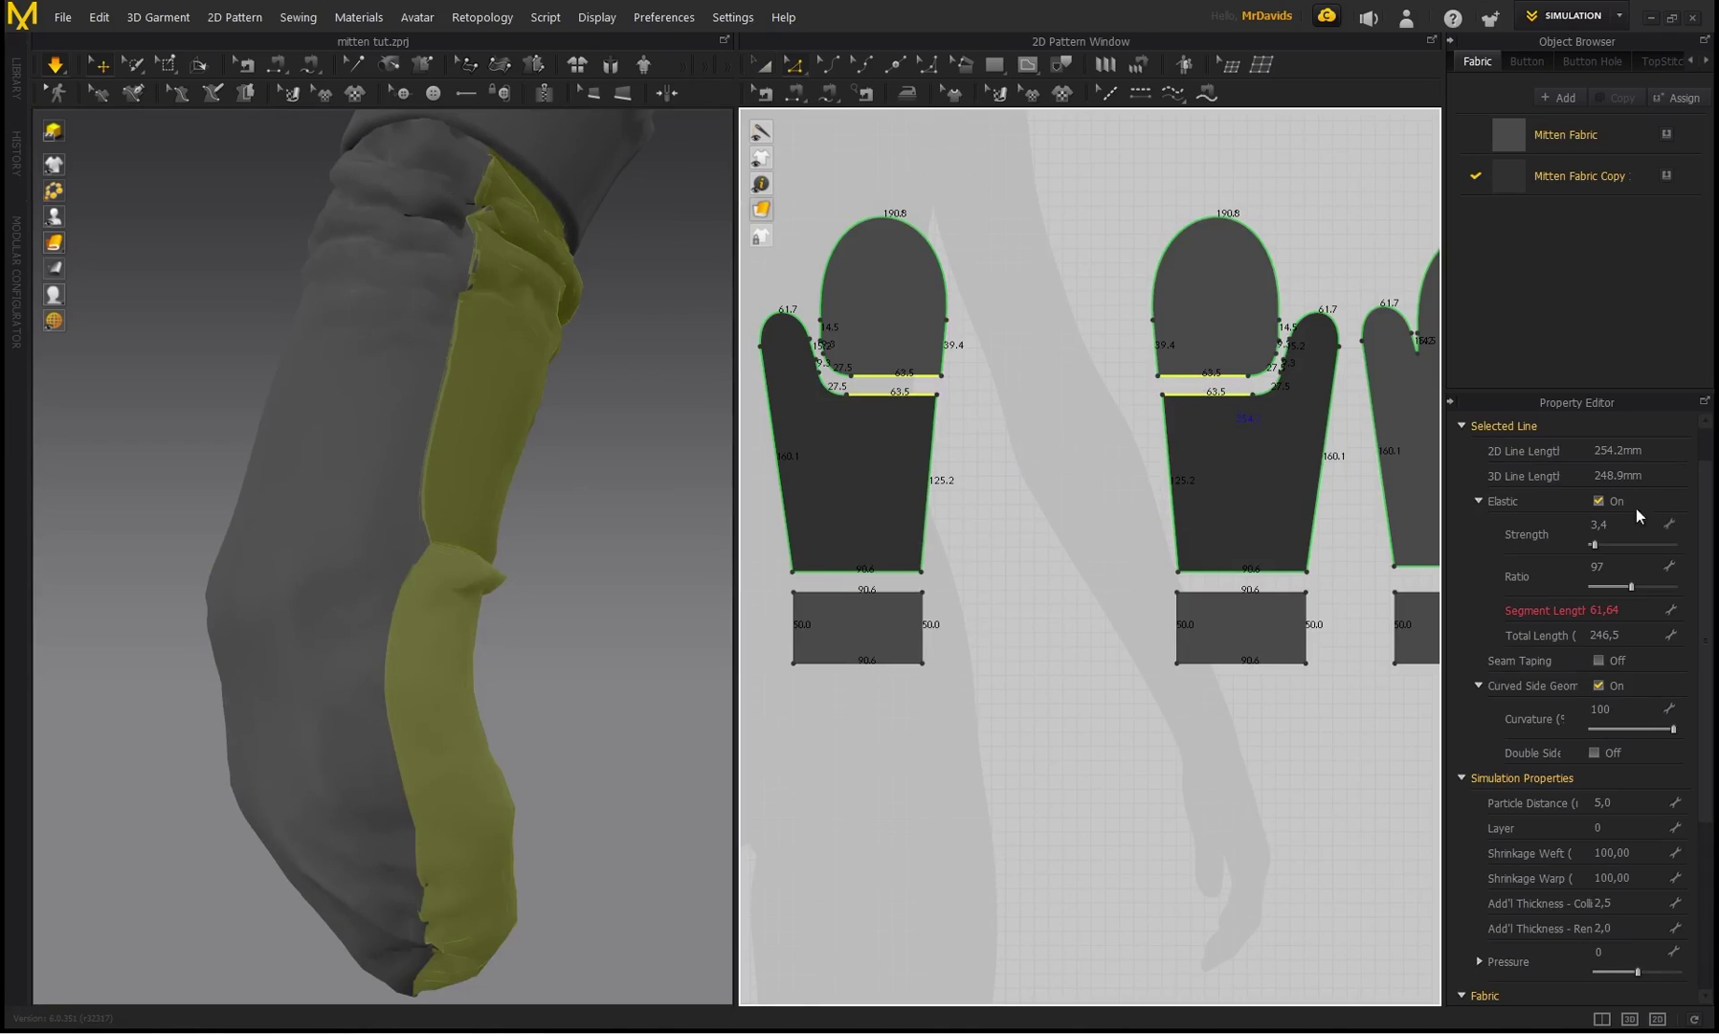
left_click(1597, 501)
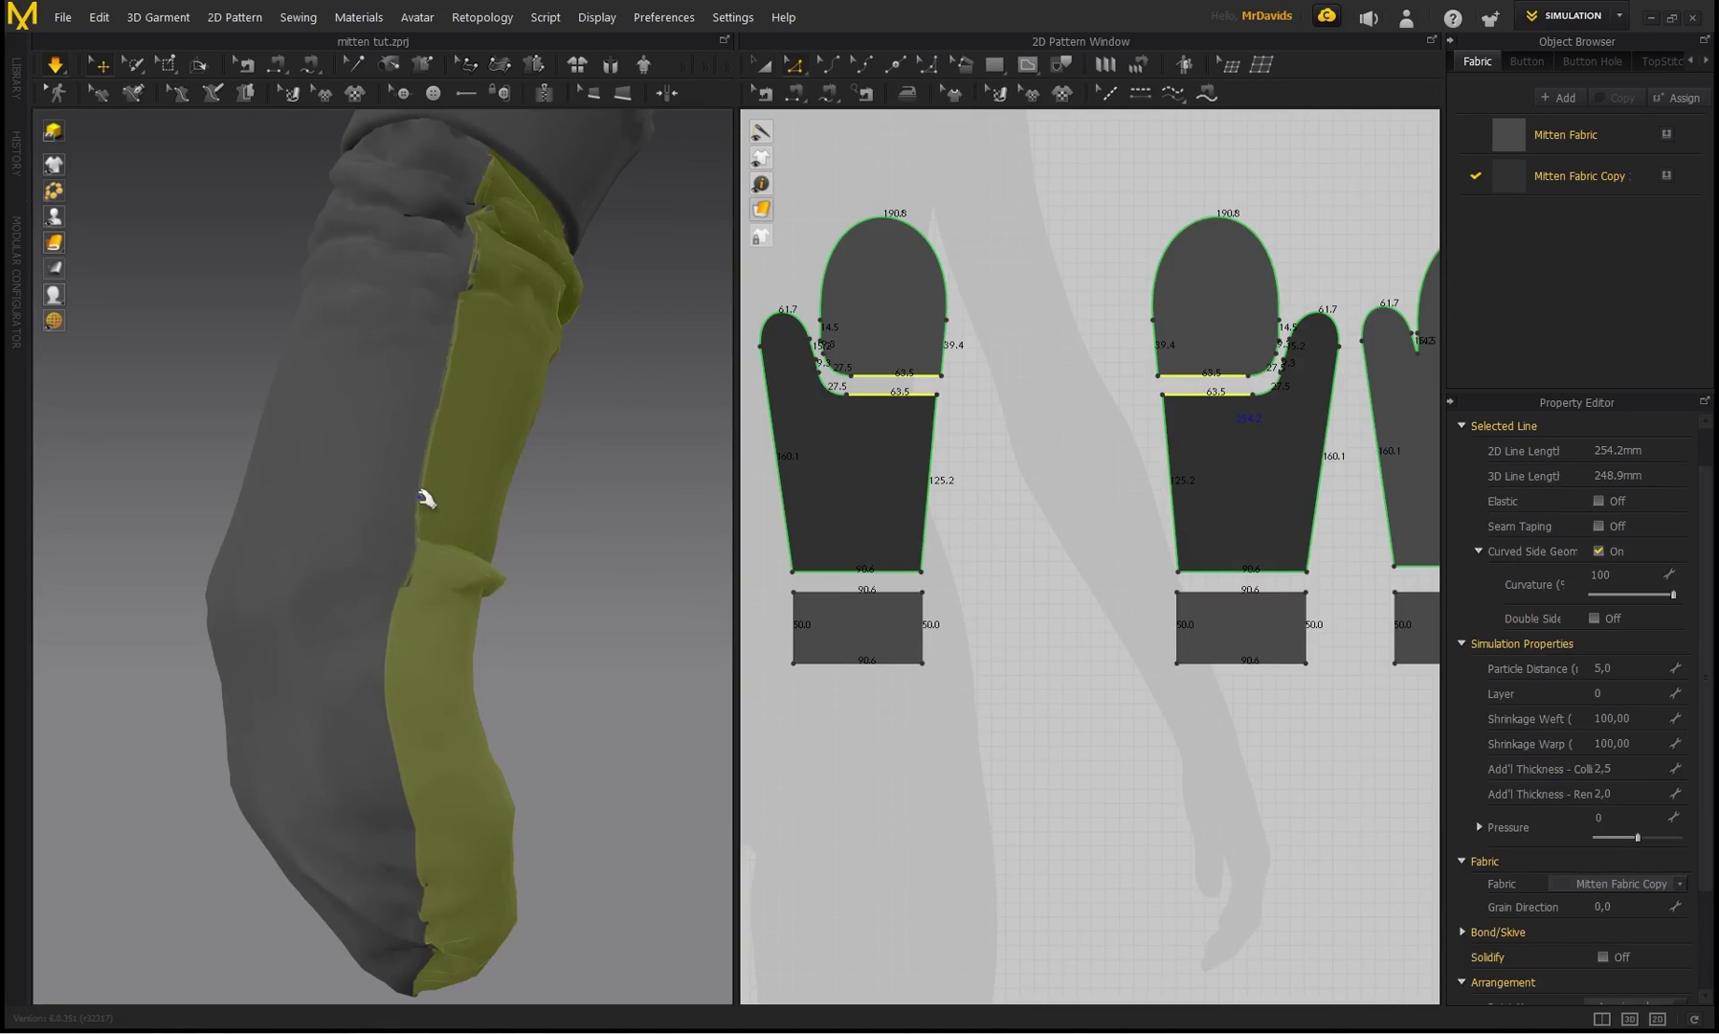
left_click(418, 617)
left_click(574, 624)
- Tug the first mitten's palm panel, fabric and cuff up toward the forearm in the running simulation
scroll(398, 509, "down", 2)
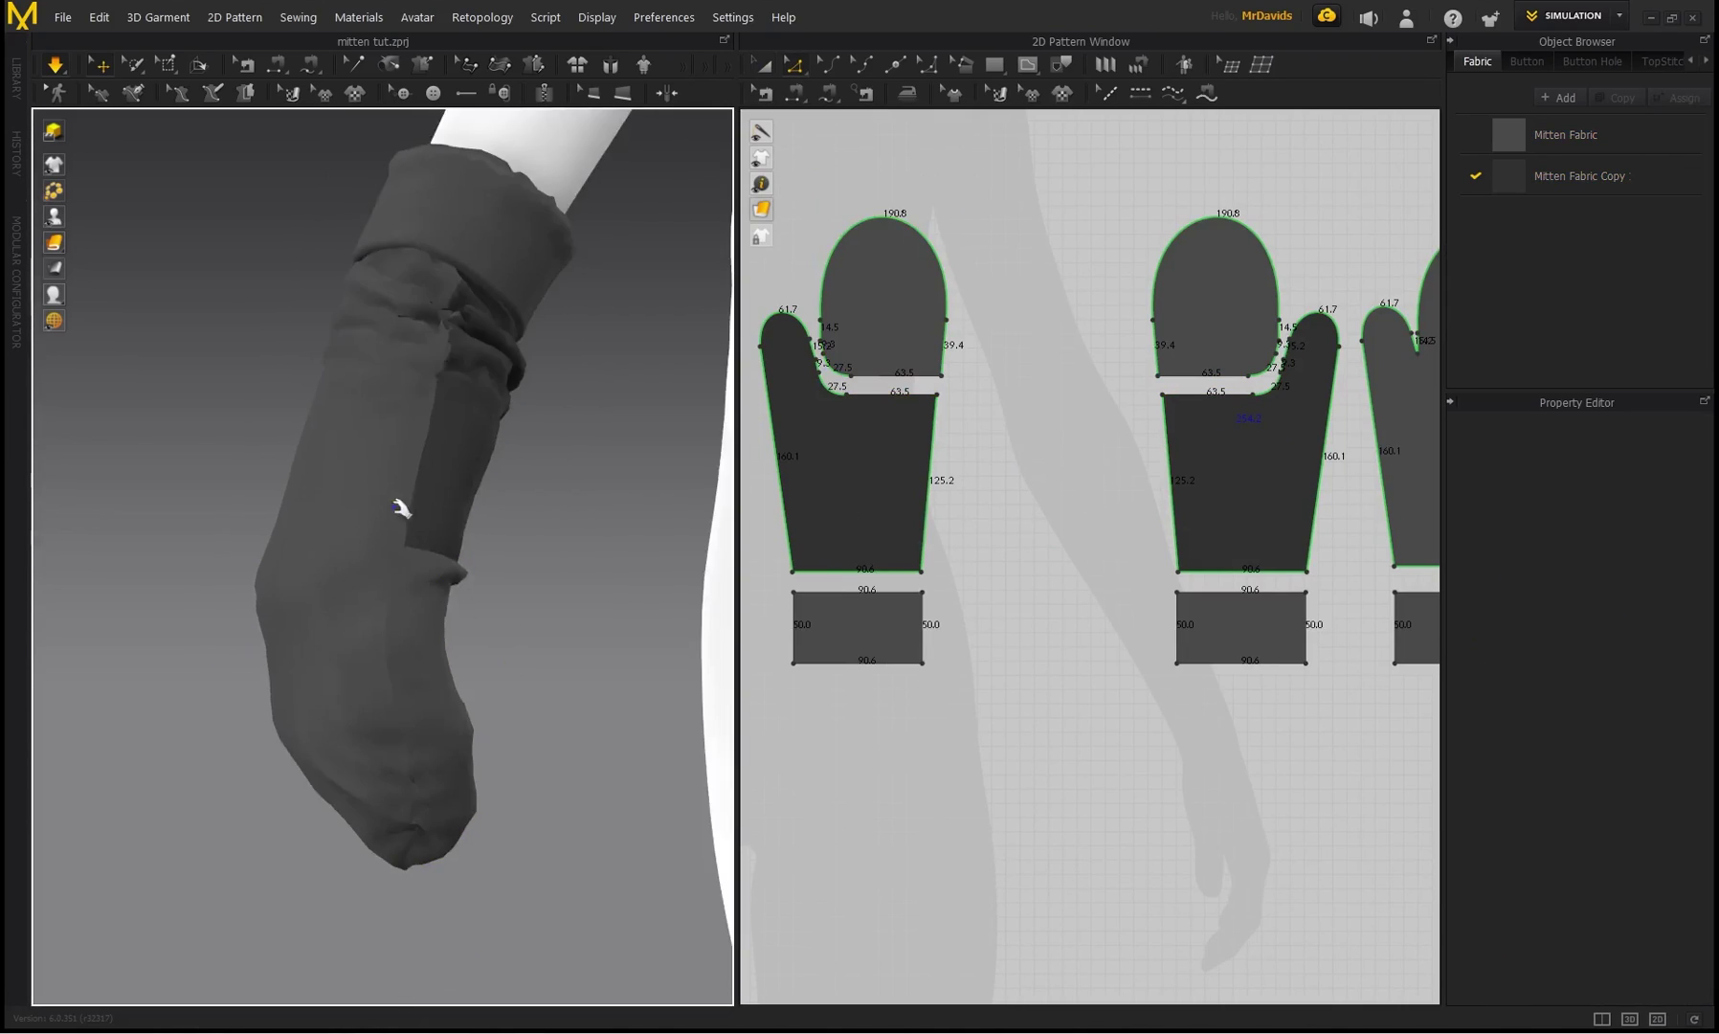
right_click_drag(398, 509, 467, 513)
right_click_drag(589, 543, 266, 564)
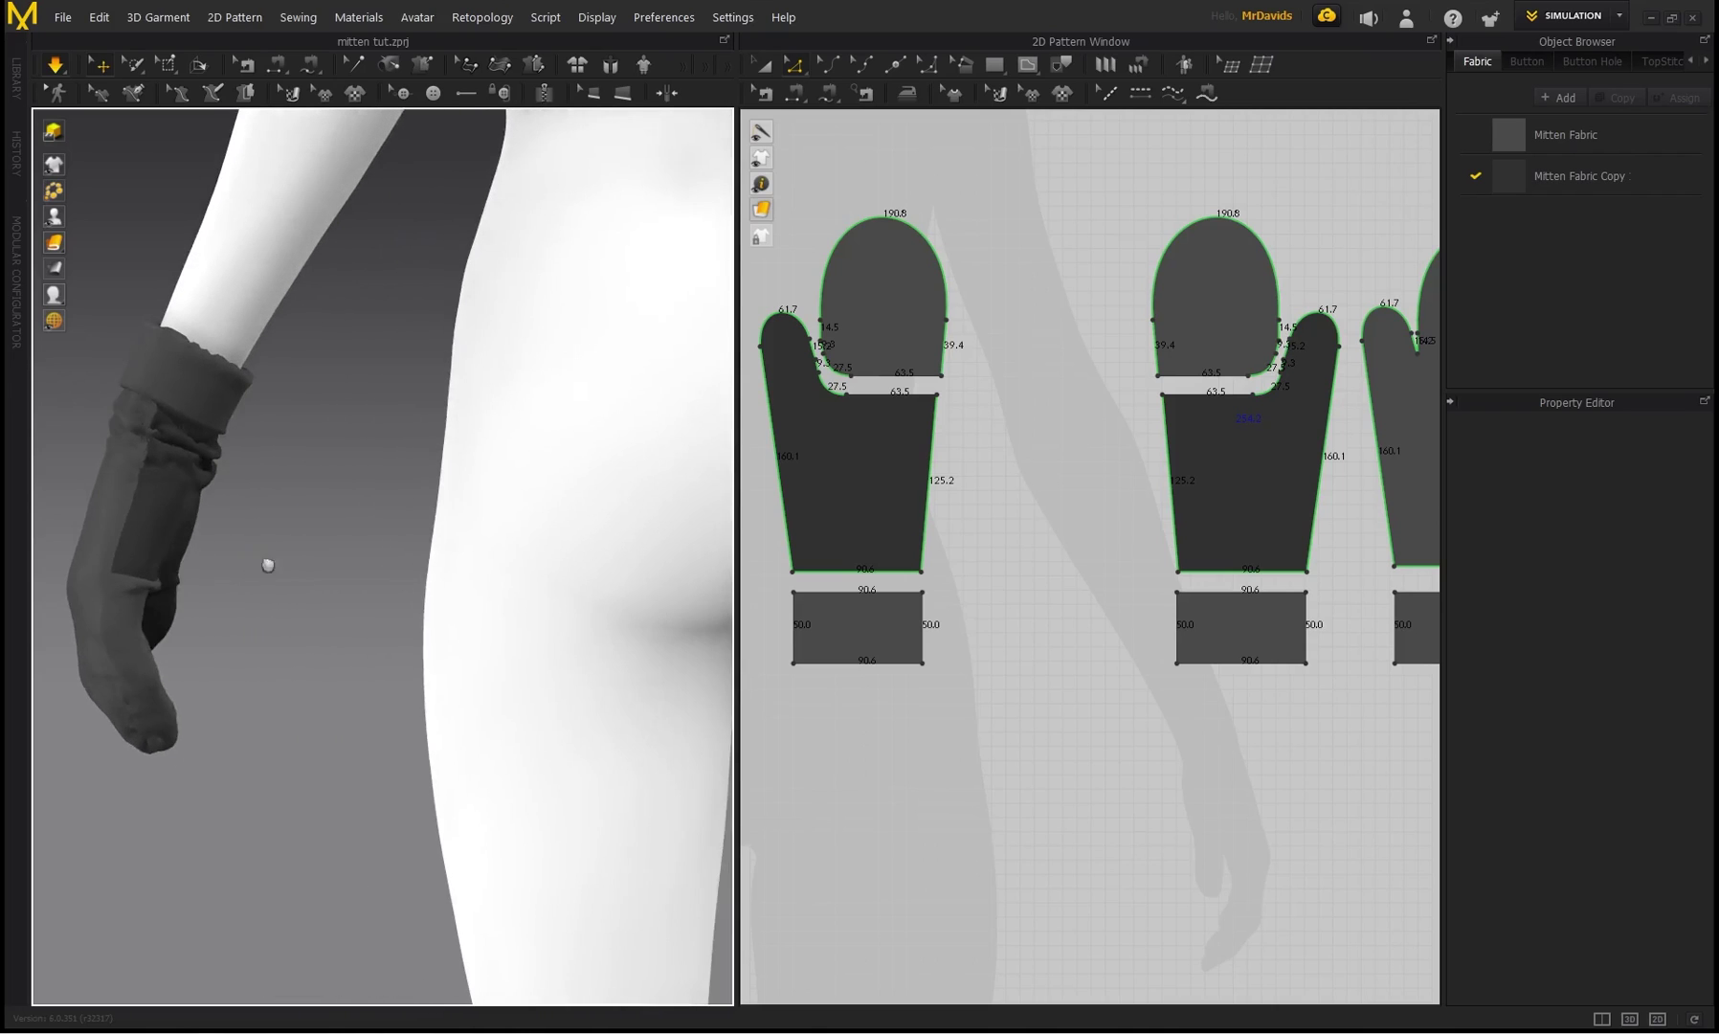
scroll(268, 584, "up", 5)
left_click_drag(242, 647, 249, 702)
left_click_drag(236, 520, 262, 457)
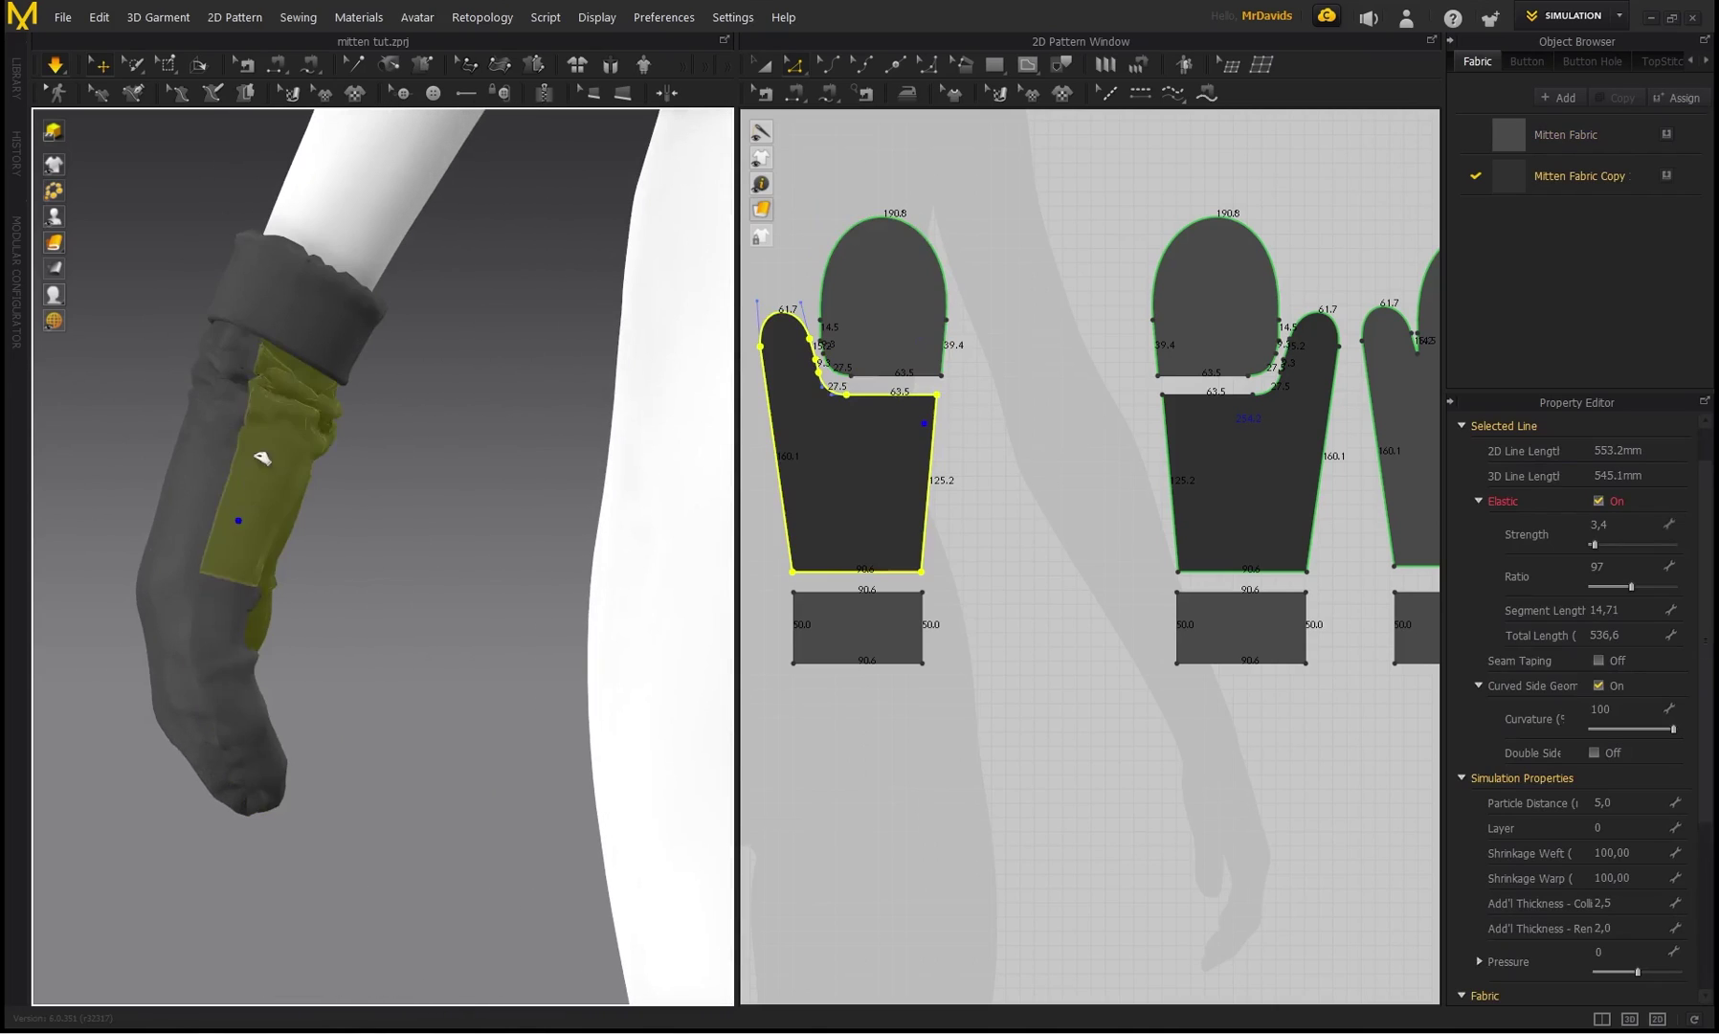
left_click_drag(173, 535, 238, 270)
left_click(357, 260)
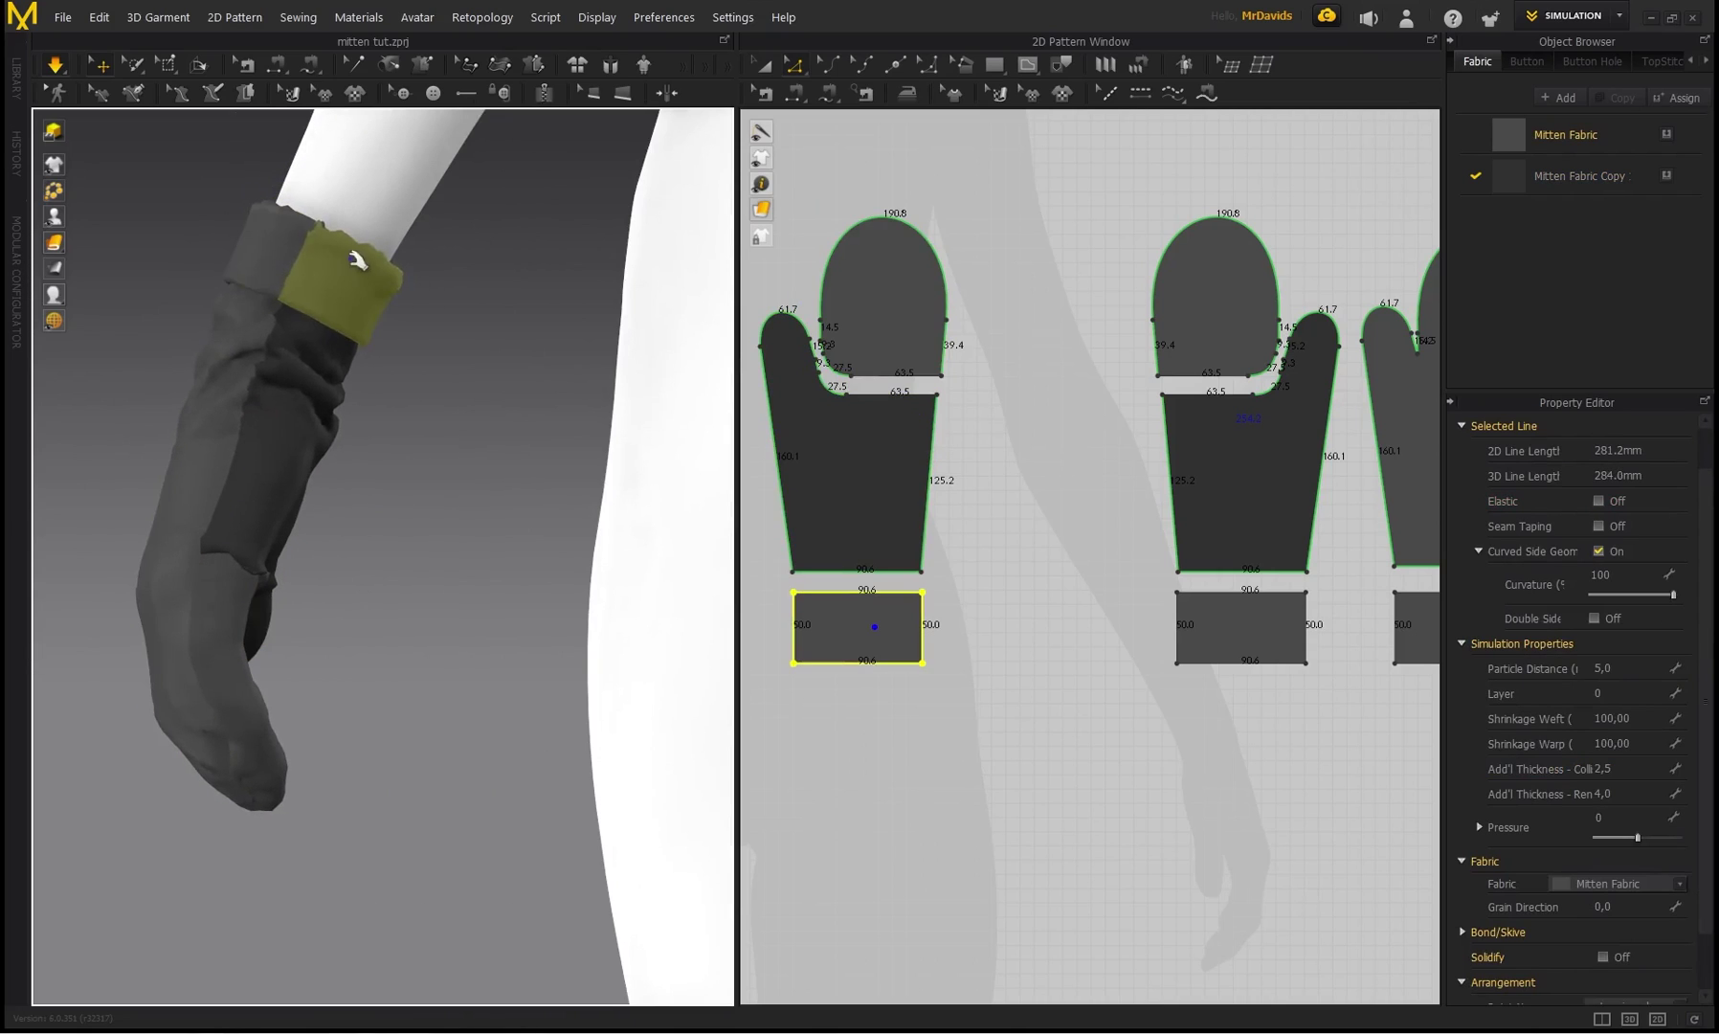
left_click(213, 456)
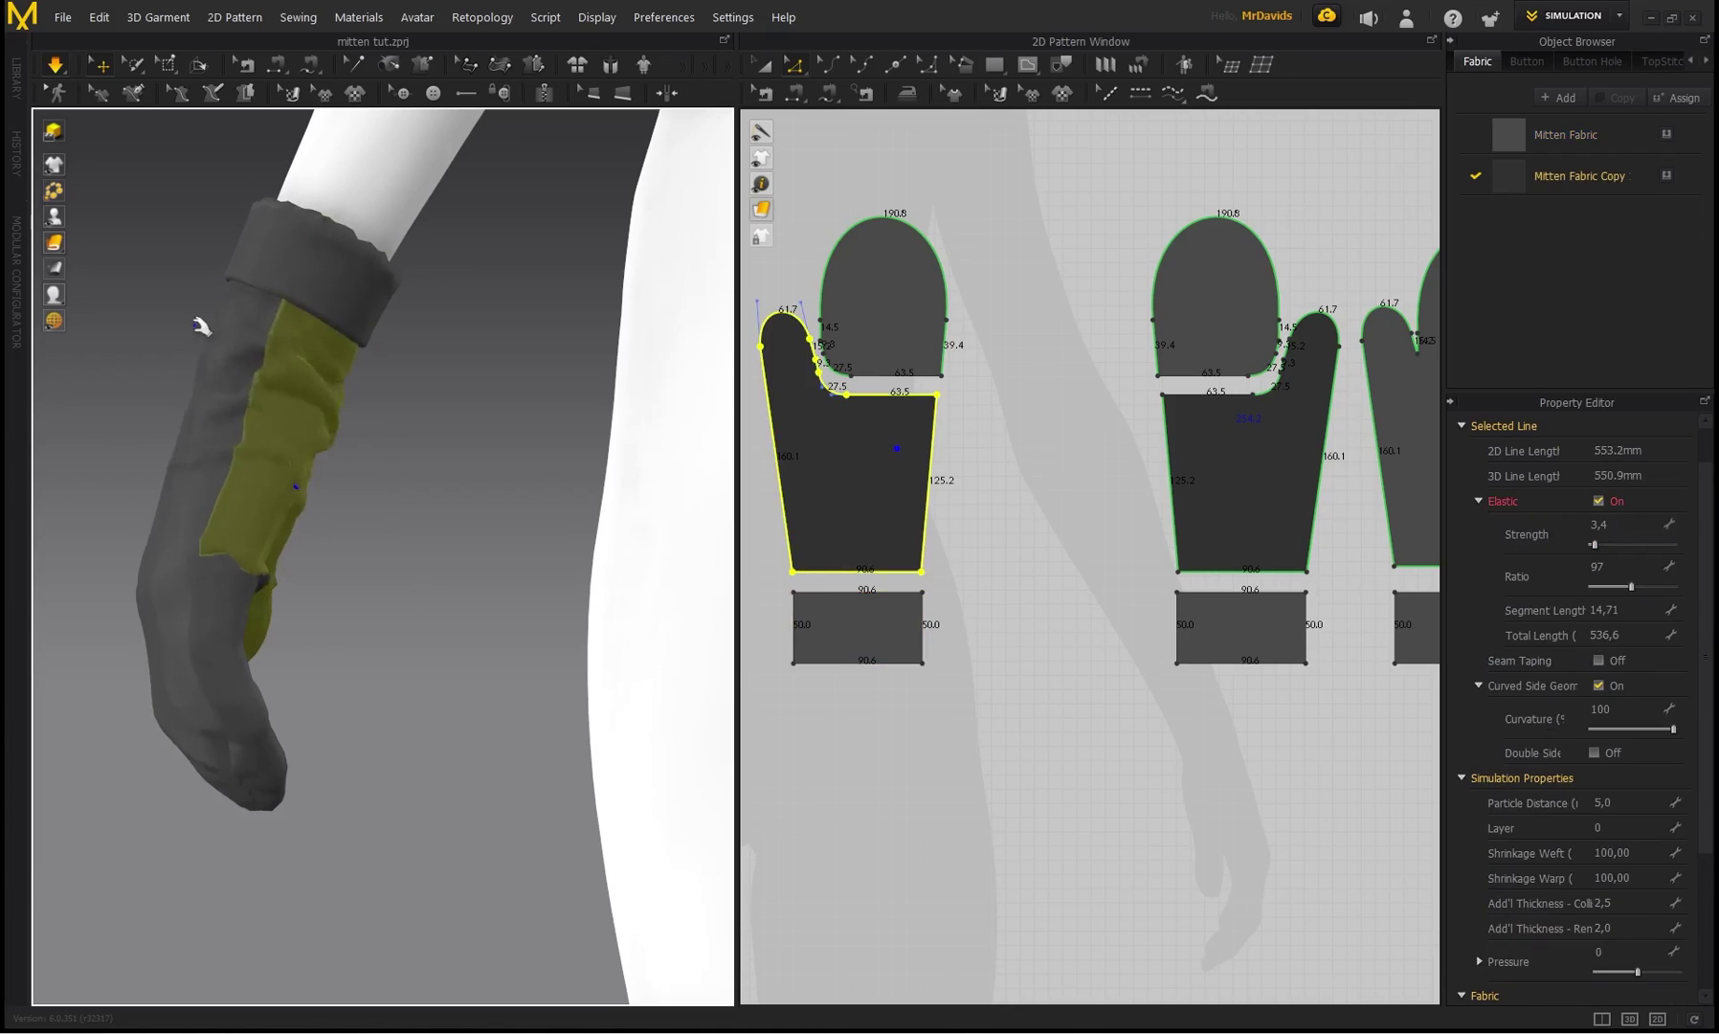
left_click(435, 453)
- Tug the cuff and lower palm panel of the other mitten into place in the simulation and view both mittens
scroll(368, 461, "down", 2)
right_click_drag(369, 462, 446, 493)
scroll(595, 514, "down", 3)
middle_click_drag(308, 491, 503, 503)
scroll(357, 510, "up", 4)
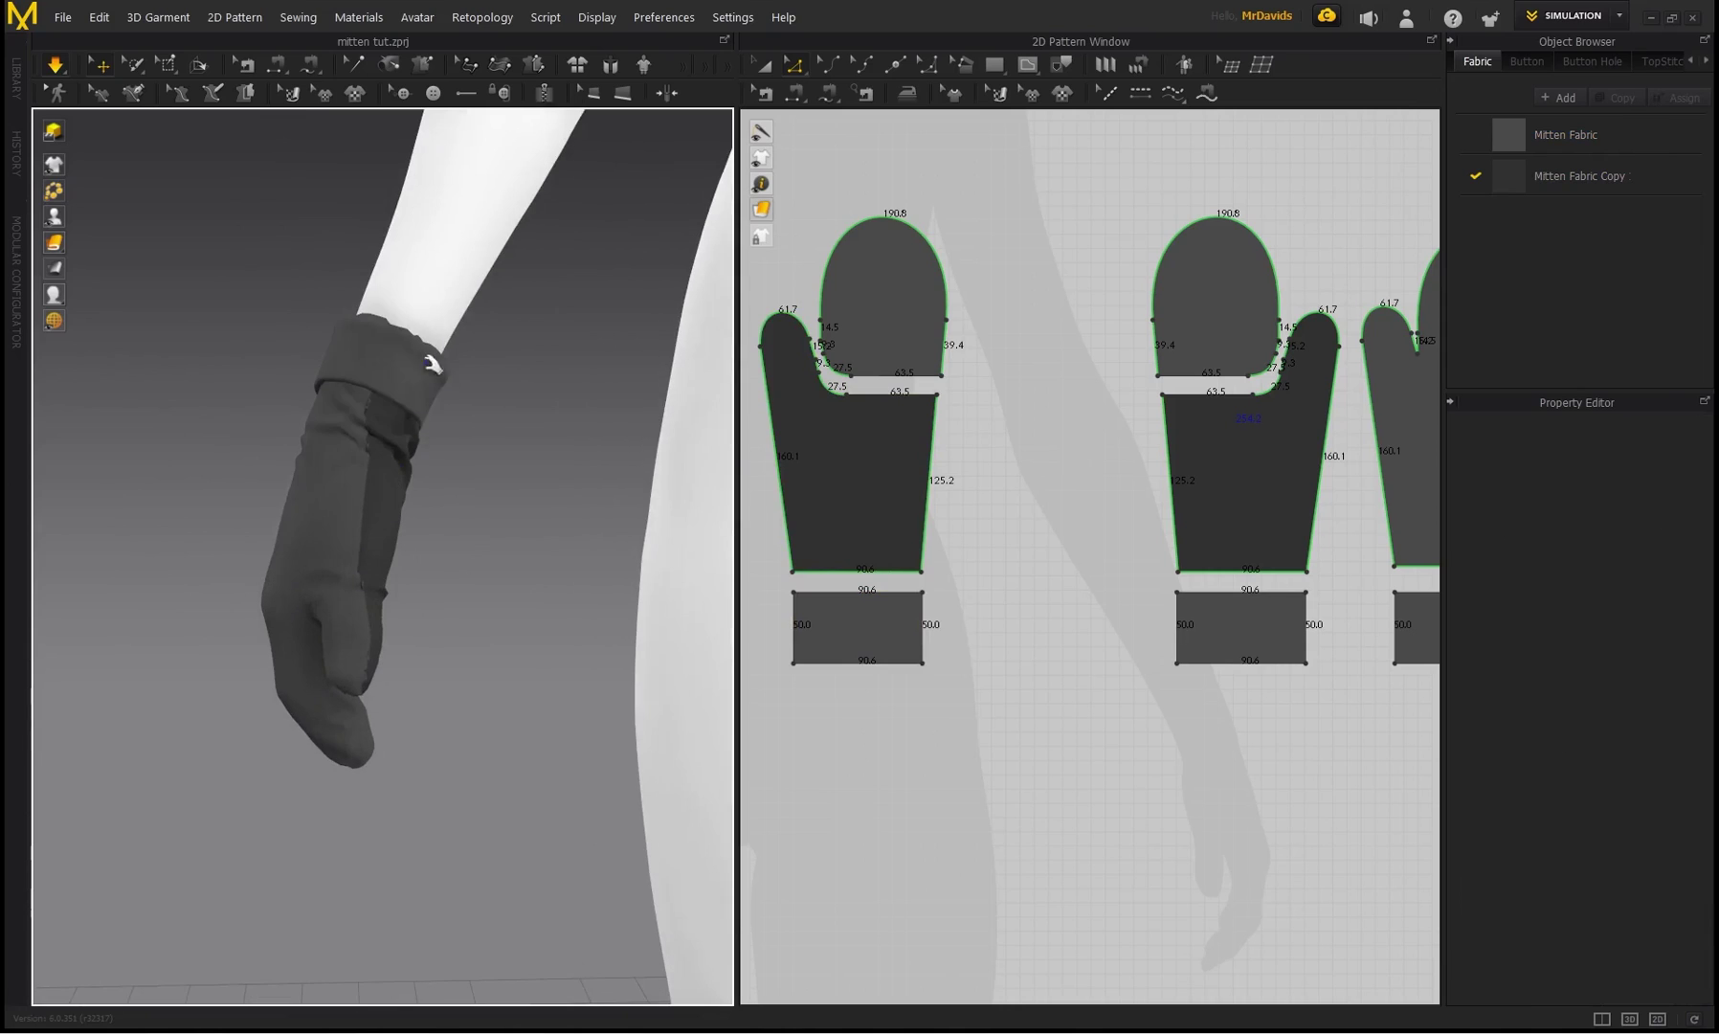
left_click(432, 365)
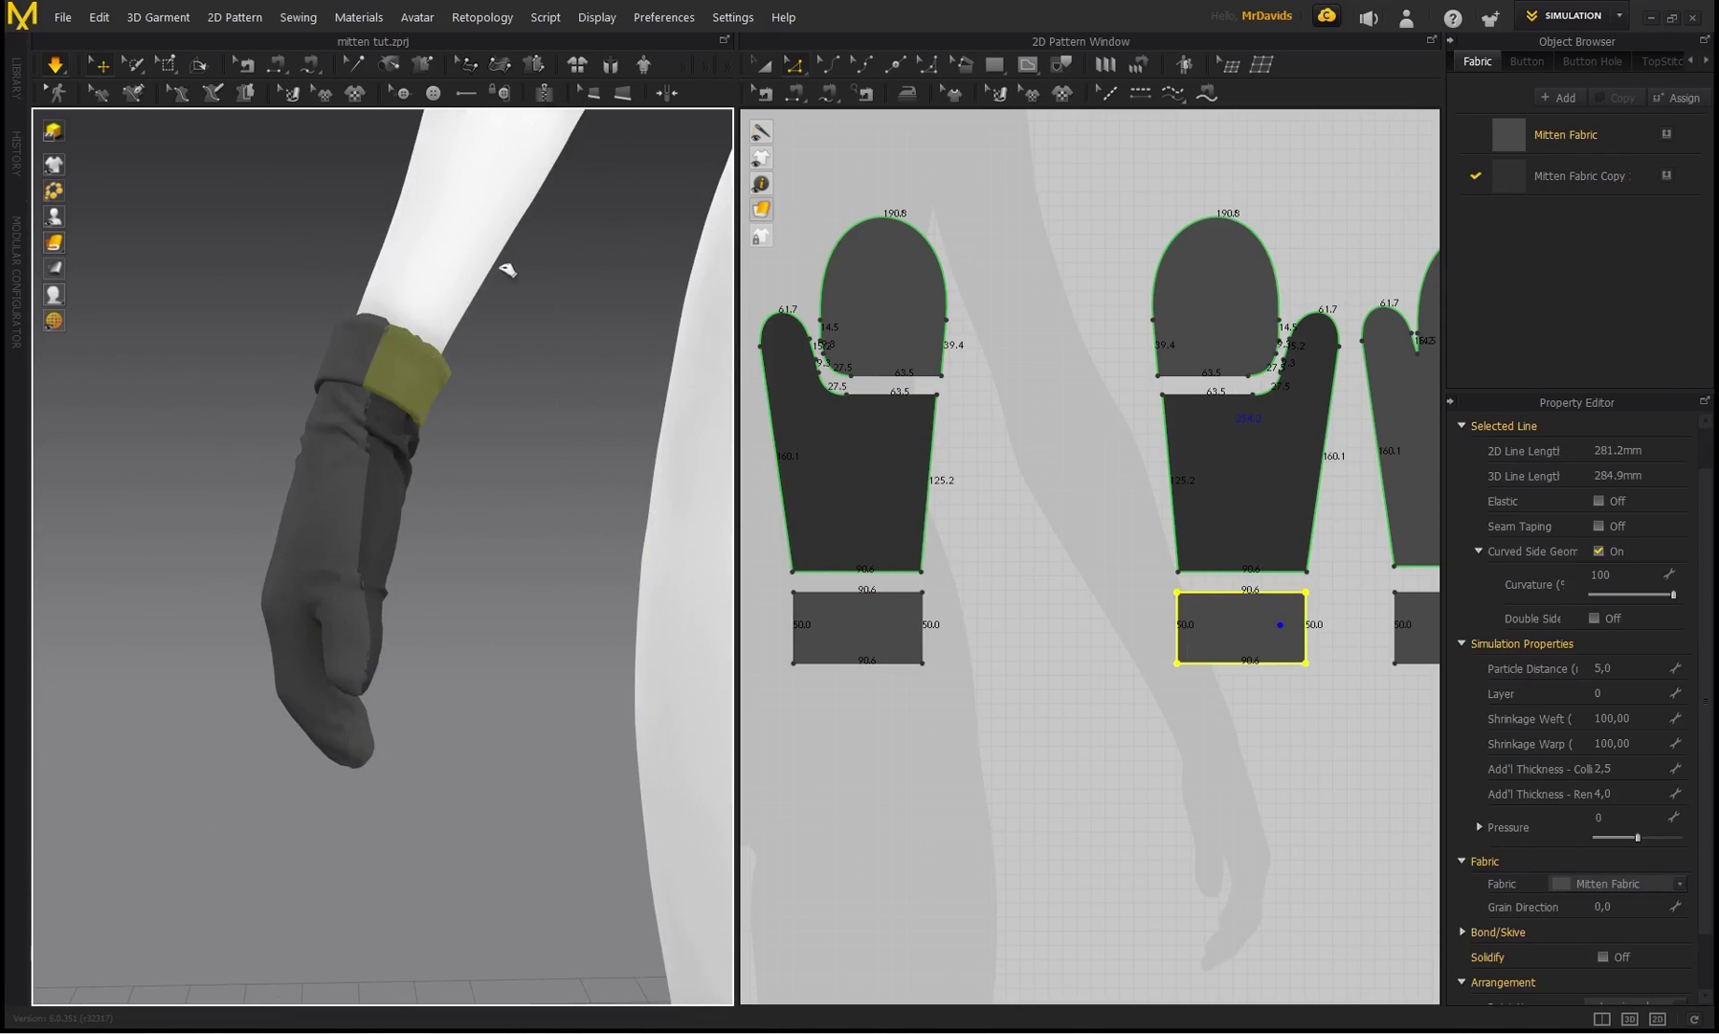
left_click_drag(512, 276, 392, 340)
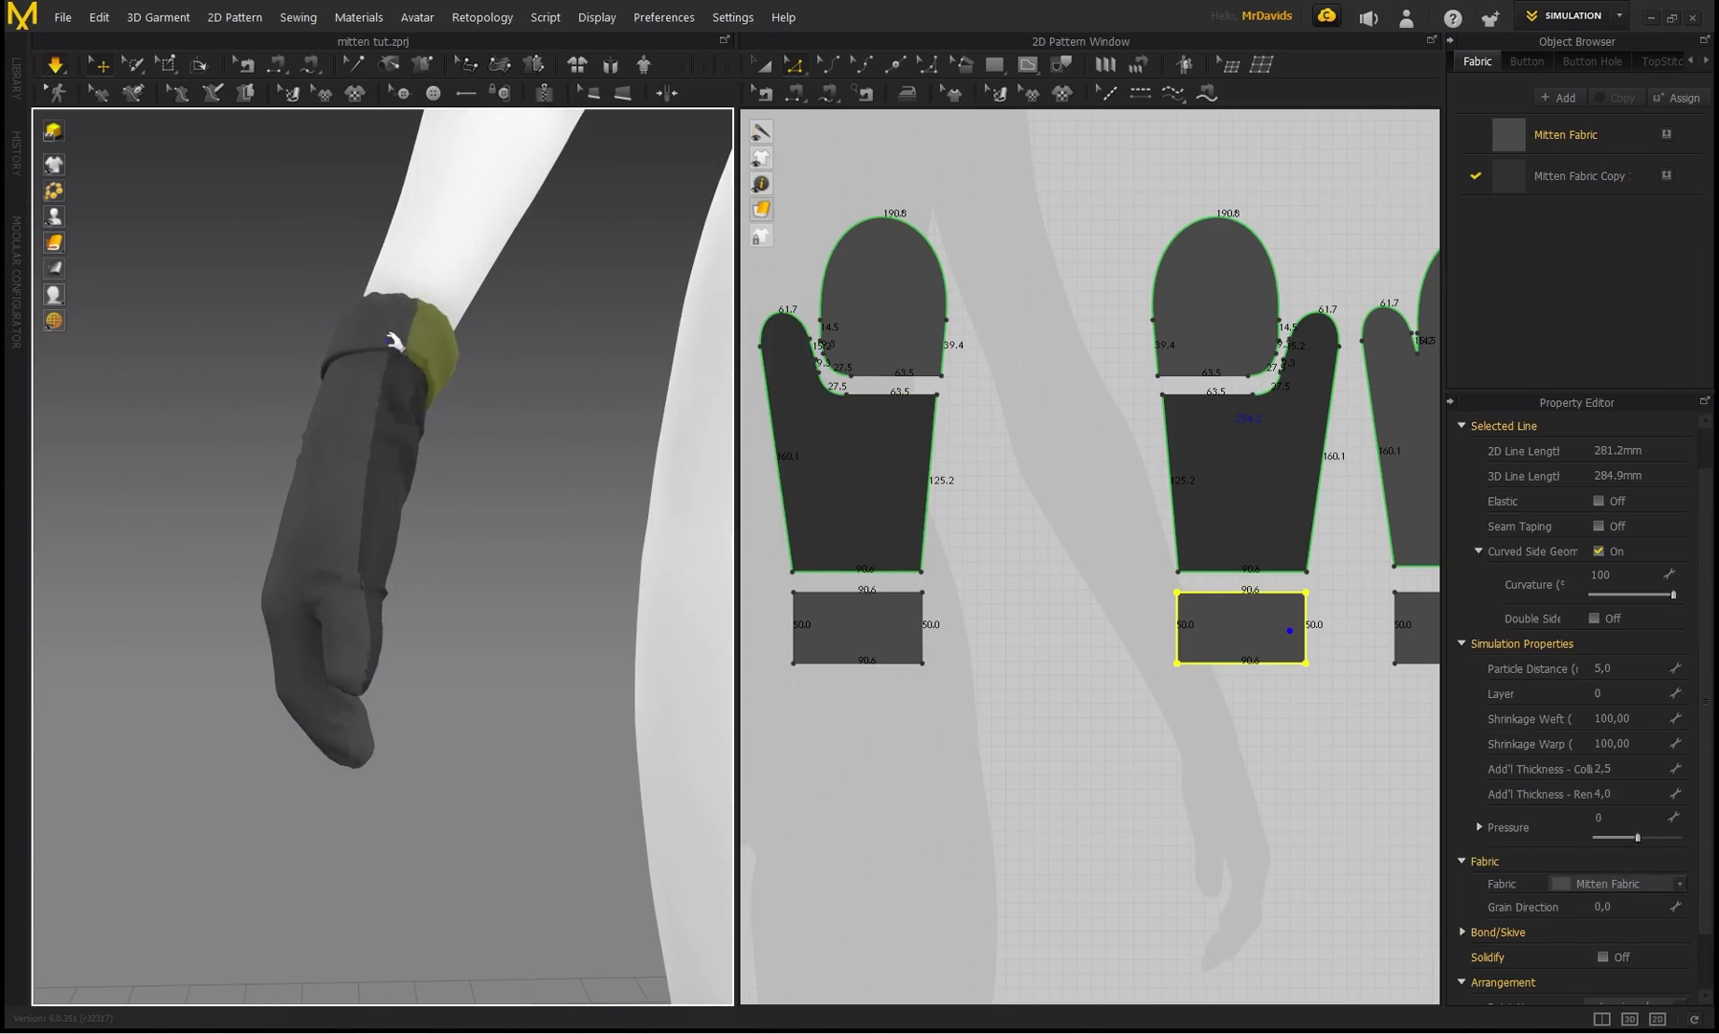
left_click(375, 402)
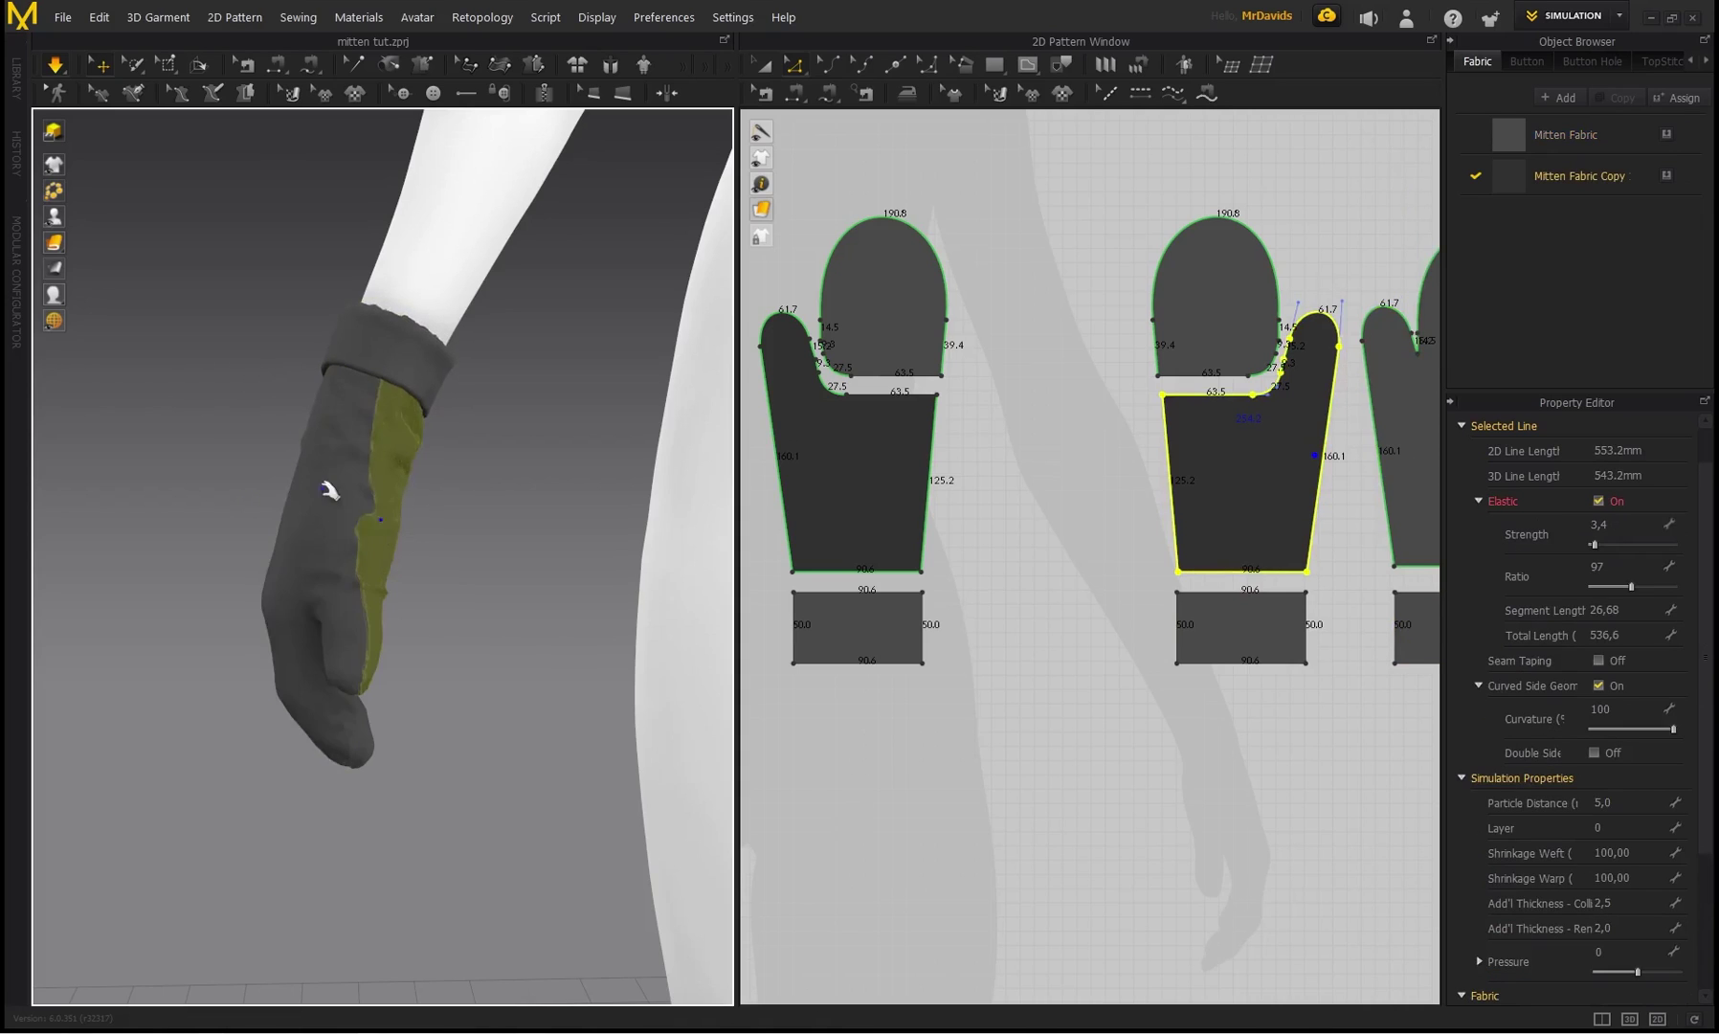
right_click_drag(491, 538, 356, 509)
left_click(393, 574)
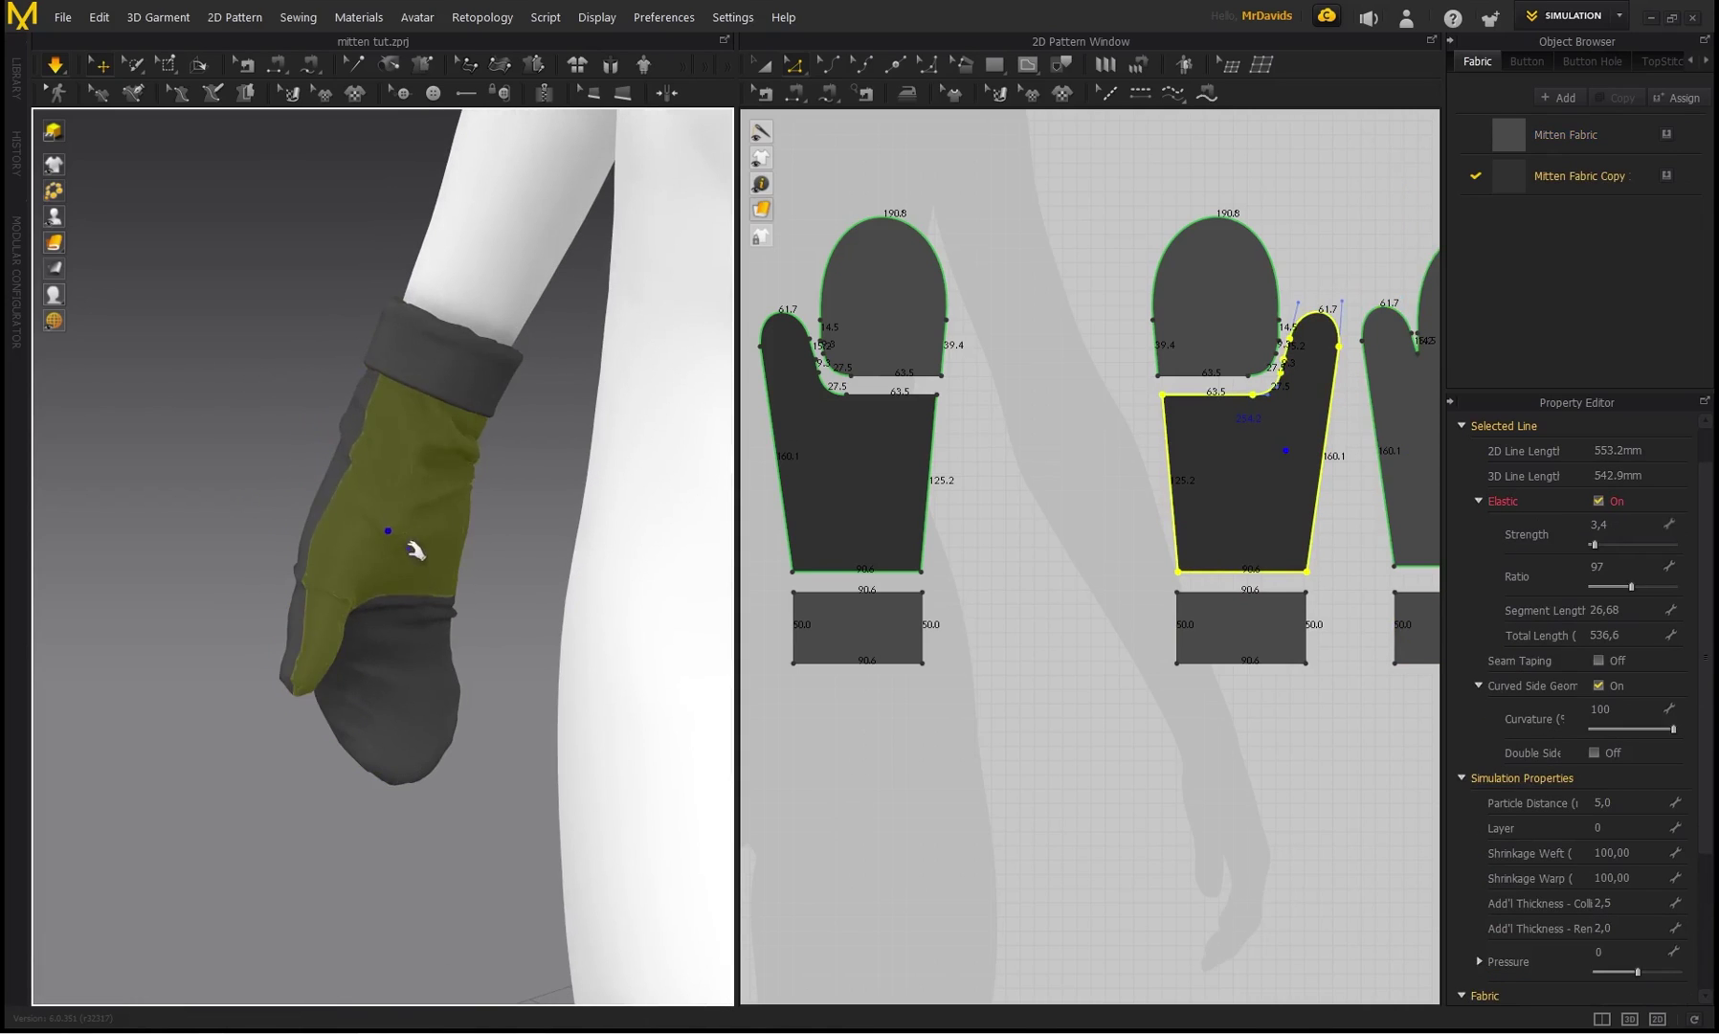
right_click_drag(426, 574, 537, 564)
scroll(453, 499, "down", 1)
scroll(368, 487, "down", 2)
right_click_drag(368, 488, 720, 670)
left_click(720, 670)
right_click_drag(663, 617, 538, 599)
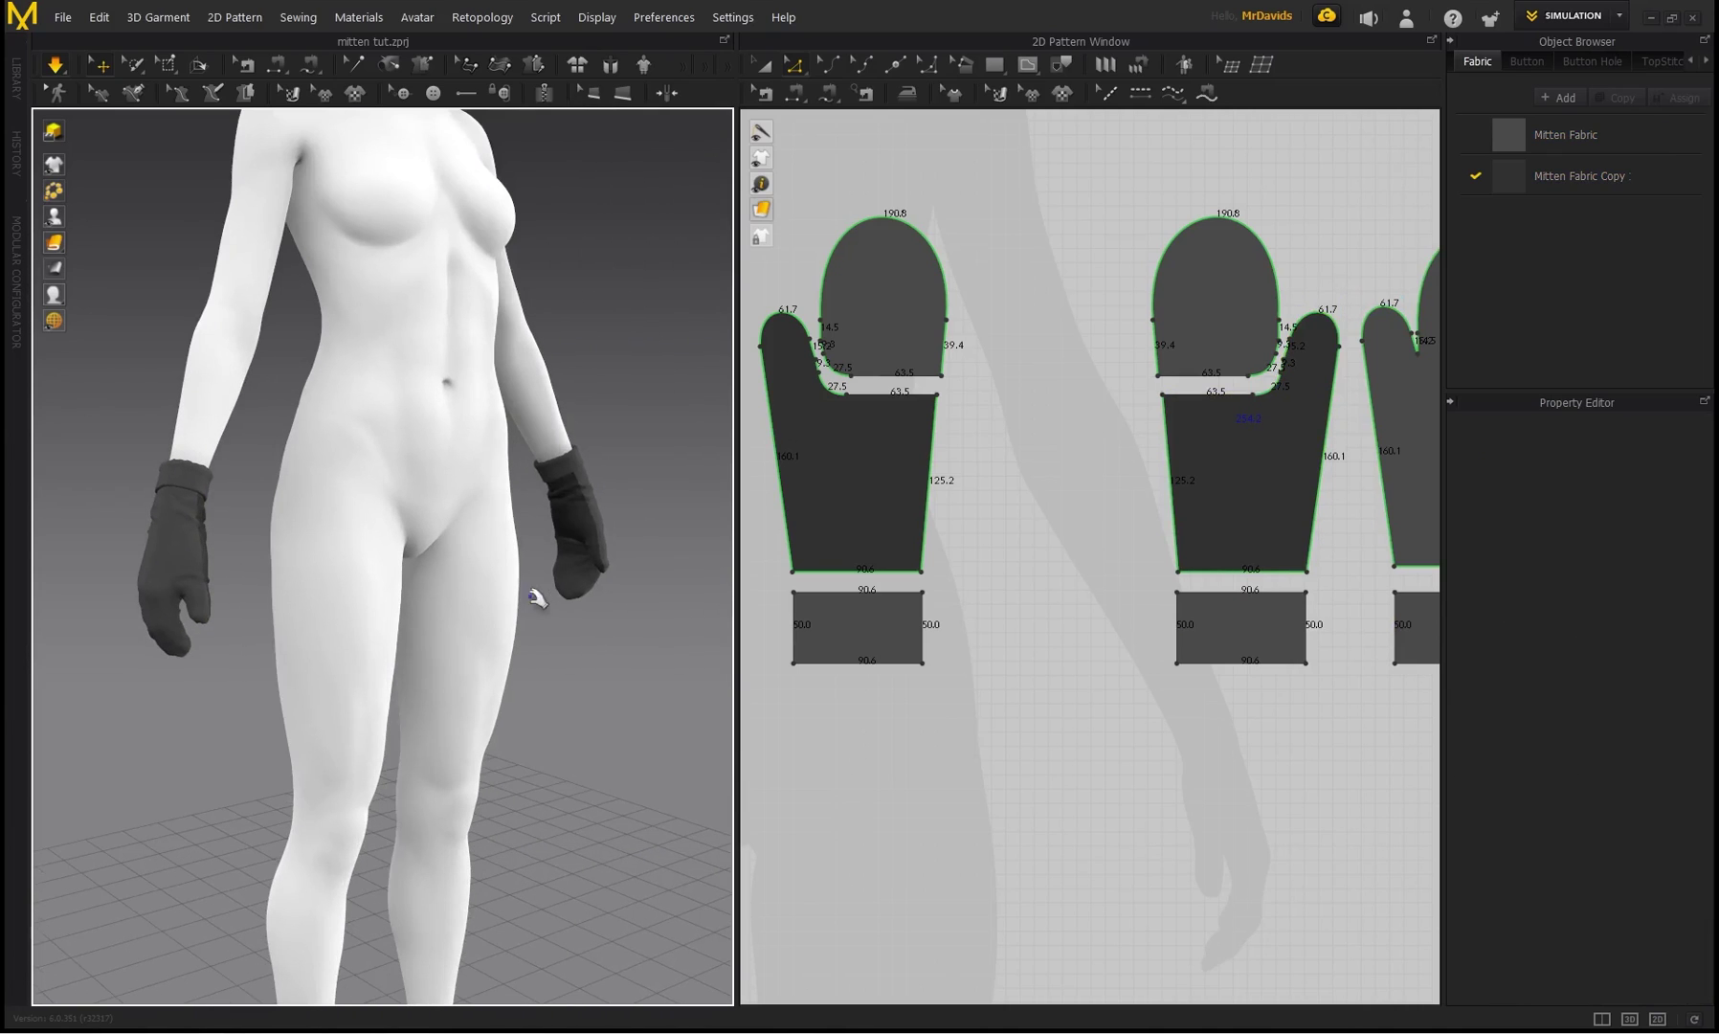
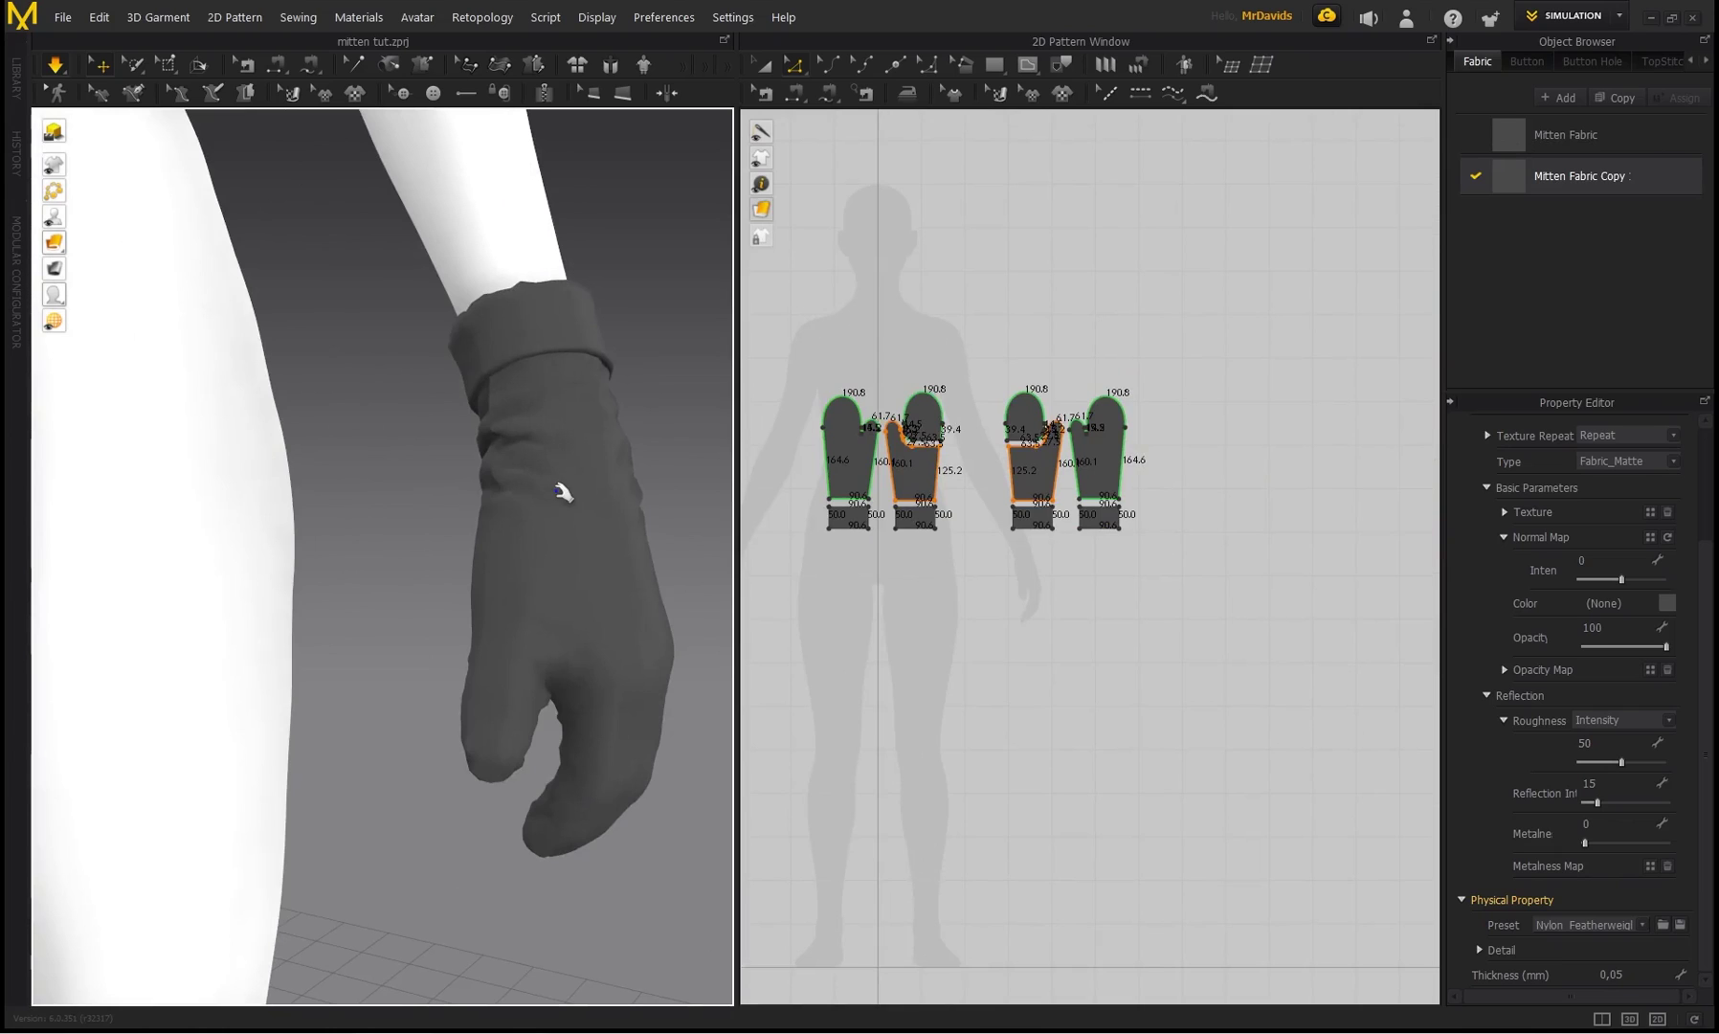
- Layer-clone all mitten pieces without the cuffs, placing the copies above the originals in the pattern layout
right_click_drag(479, 479, 546, 426)
scroll(866, 457, "down", 3)
left_click(764, 66)
left_click(863, 512)
left_click(947, 479, "shift")
left_click(965, 407, "shift")
left_click(1155, 484, "shift")
left_click(1264, 447, "shift")
right_click(1265, 447)
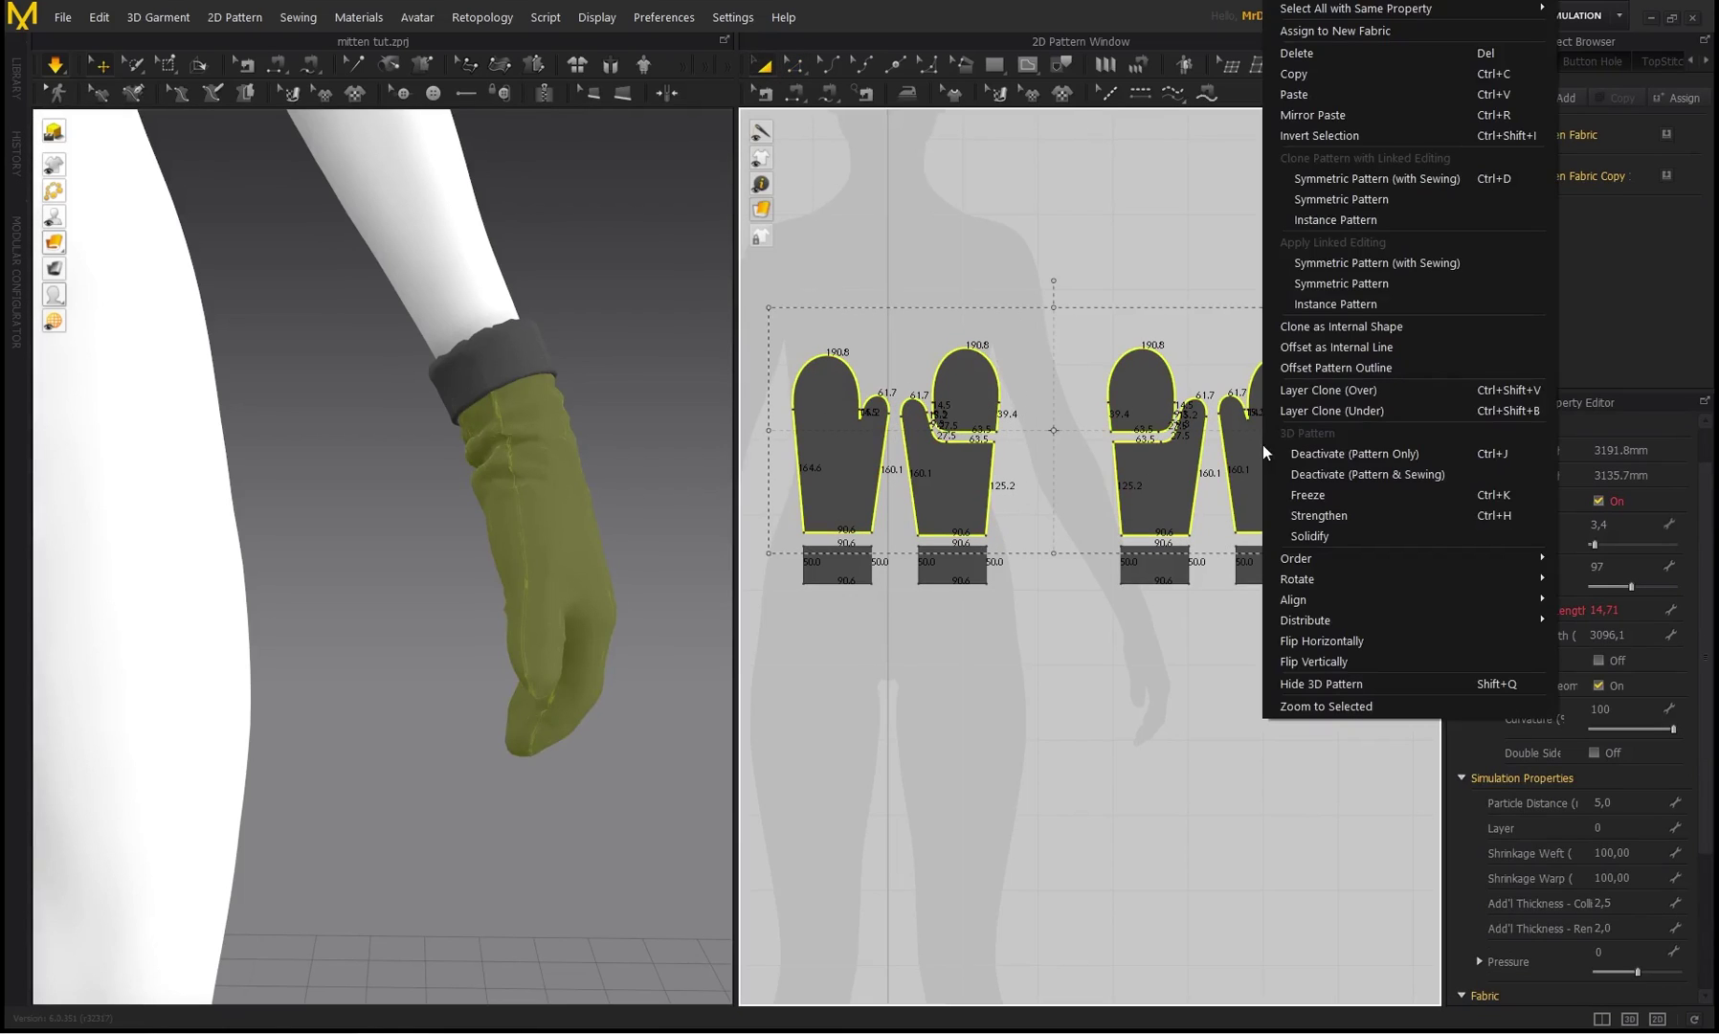
left_click(1292, 404)
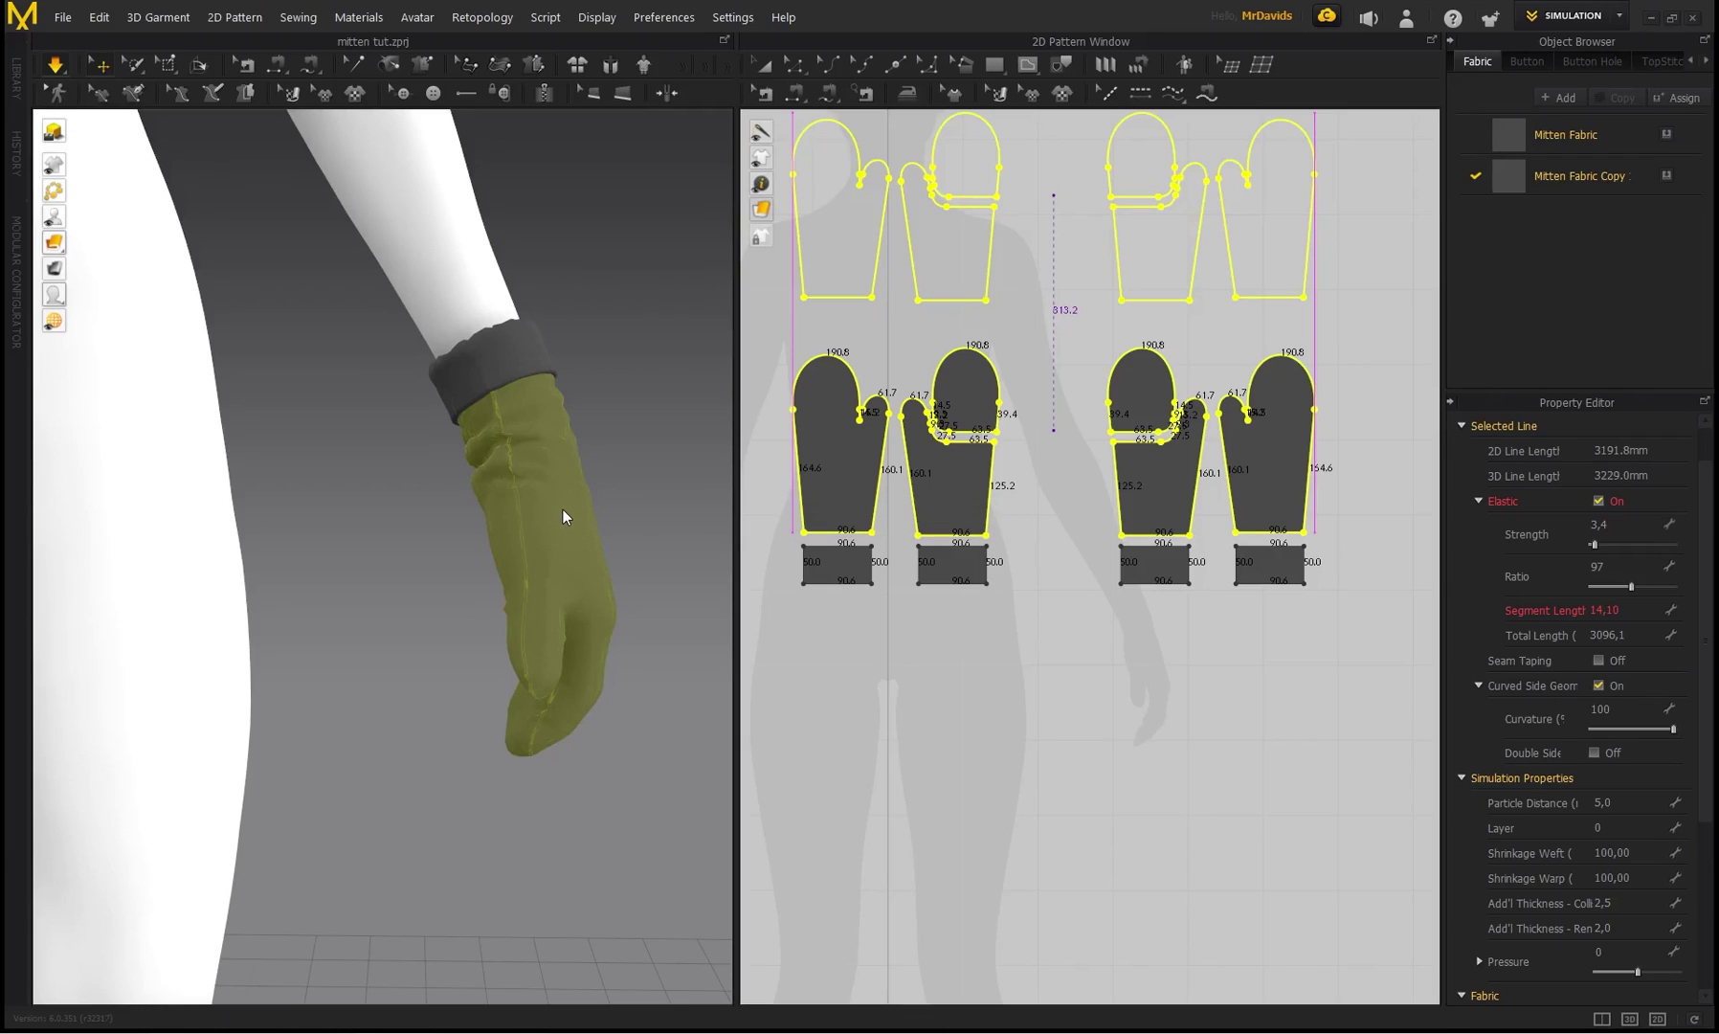
key("space")
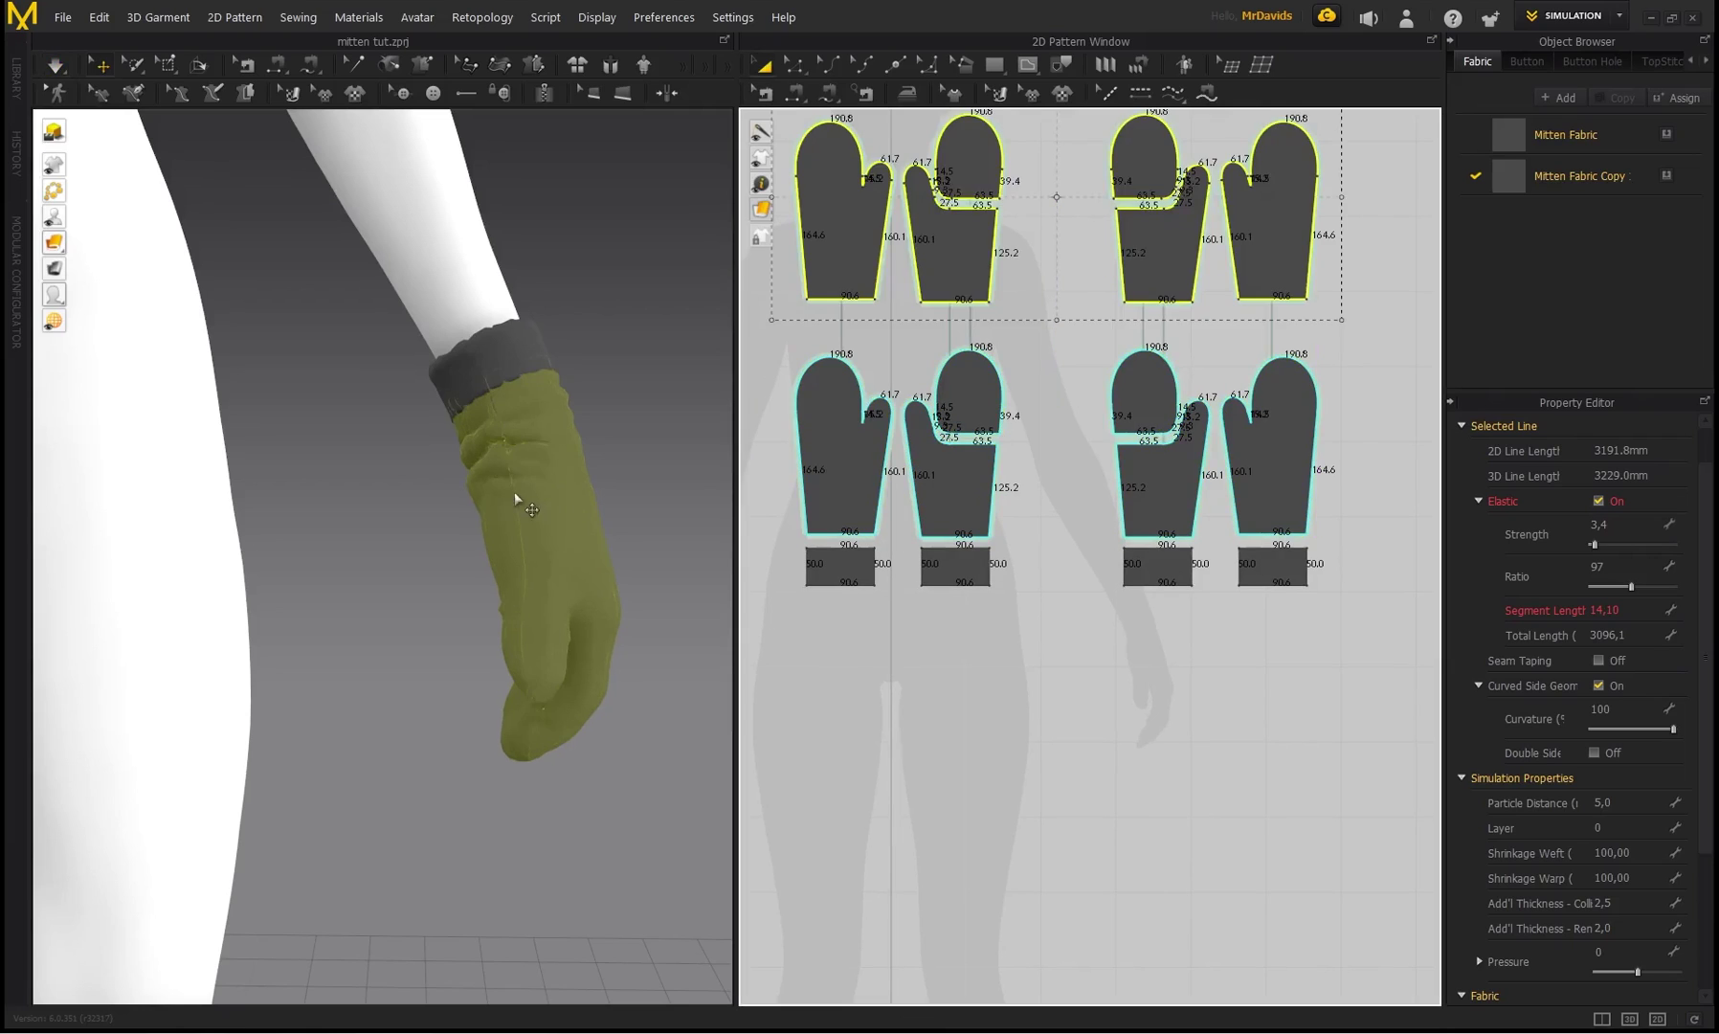
- Simulate the cloned mitten layer and pull the palm-side cuff outward so it folds over the mitten
scroll(514, 467, "down", 2)
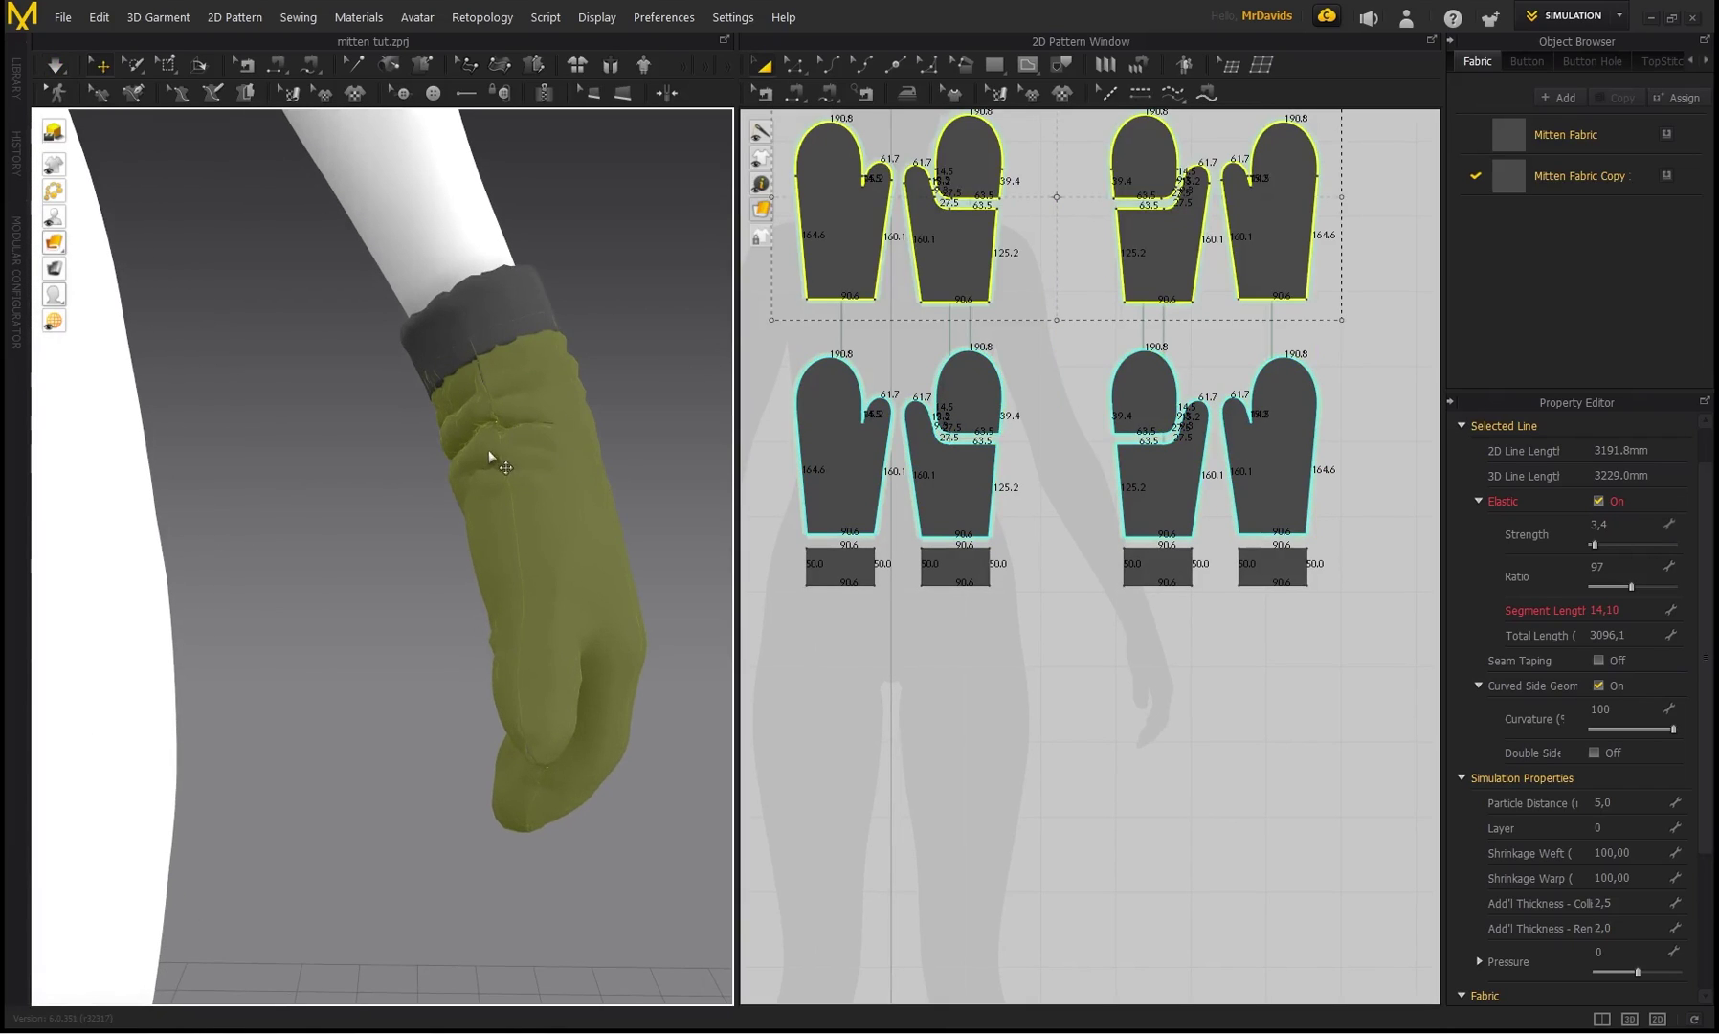
right_click_drag(420, 459, 468, 456)
scroll(468, 457, "down", 1)
middle_click_drag(468, 456, 422, 433)
right_click_drag(422, 434, 495, 438)
key("space")
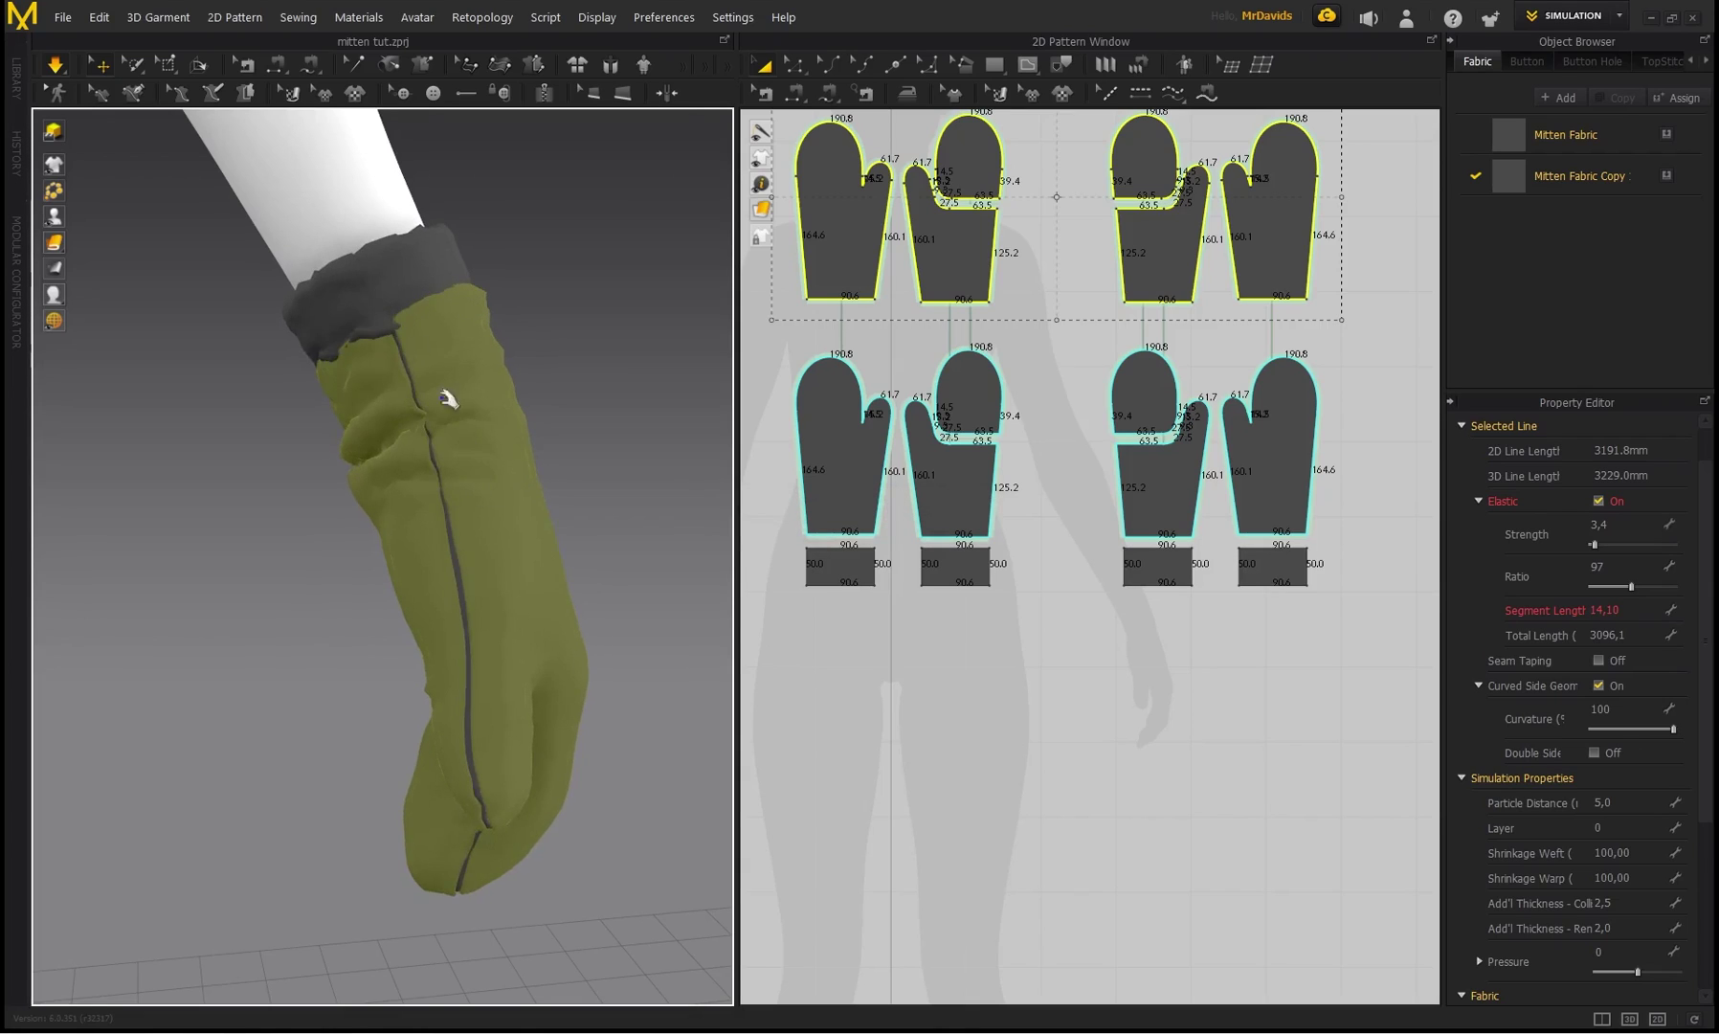
left_click(299, 264)
left_click_drag(290, 264, 253, 406)
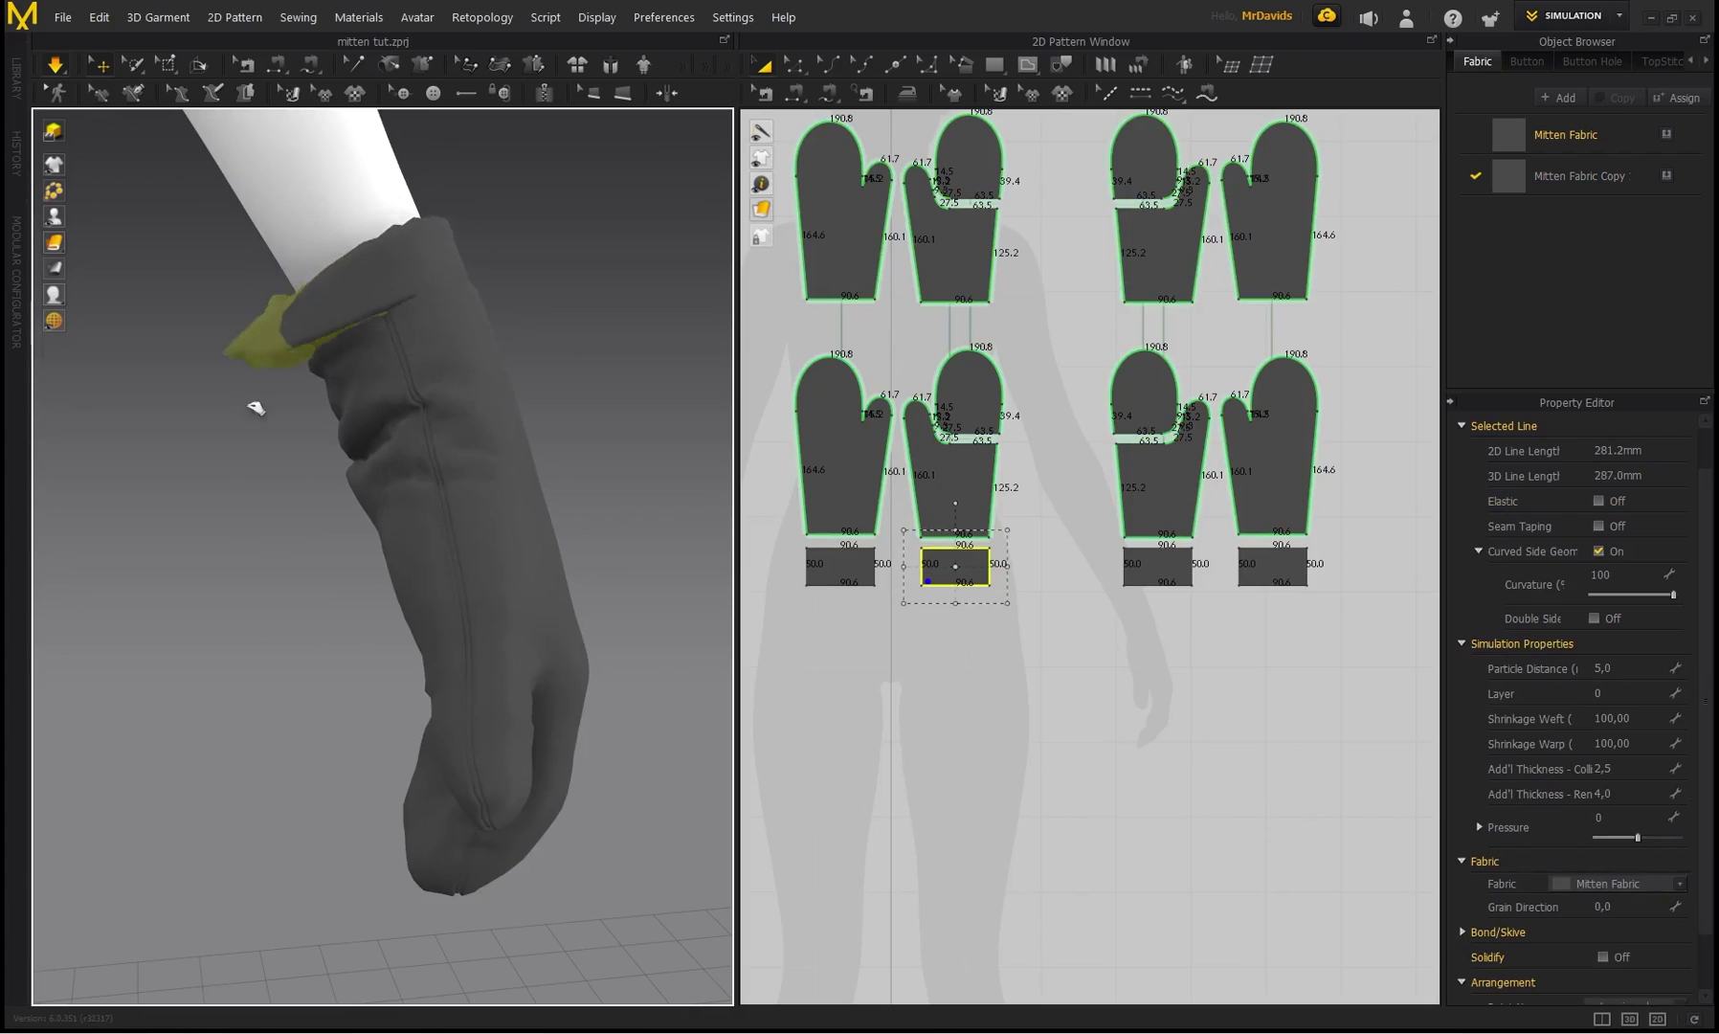
left_click_drag(430, 277, 470, 331)
left_click_drag(301, 352, 544, 302)
left_click(544, 303)
- Examine the double-layered mitten's seams, folds and cuff from the thumb, palm and back-of-hand sides
mouse_move(509, 488)
right_mouse_down()
mouse_move(480, 464)
mouse_move(522, 472)
mouse_move(489, 462)
right_mouse_up()
right_click_drag(493, 398, 403, 450)
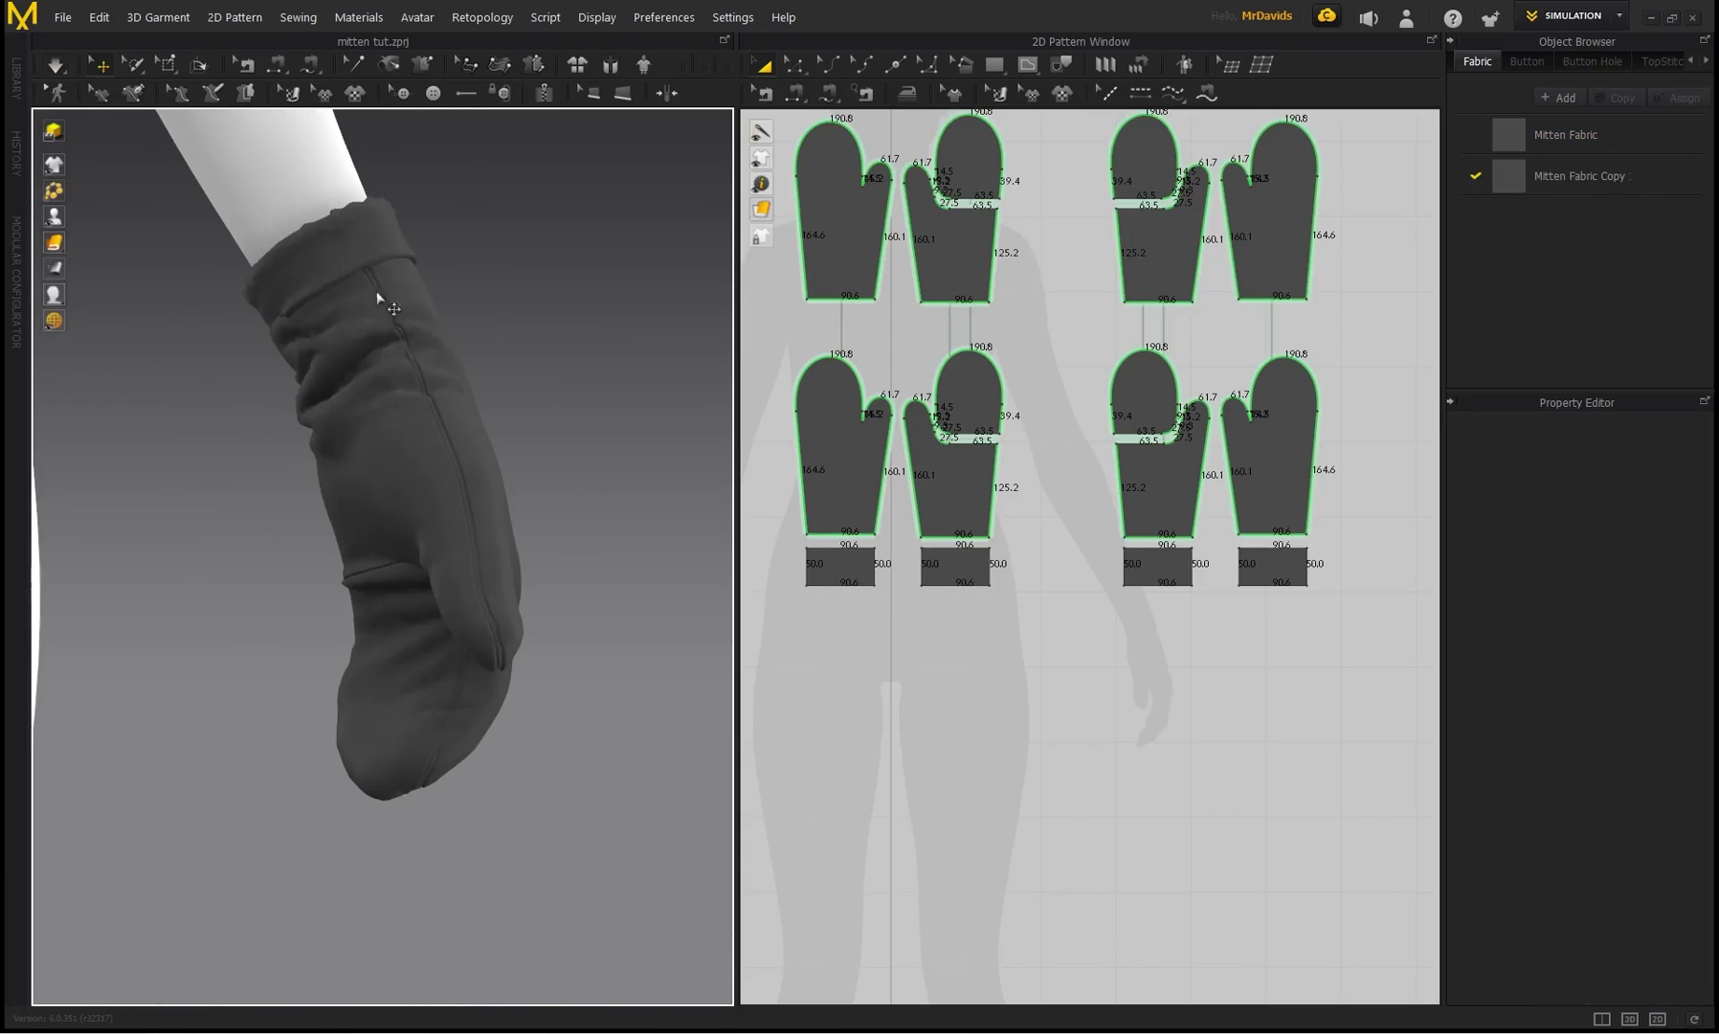
right_click_drag(377, 264, 384, 239)
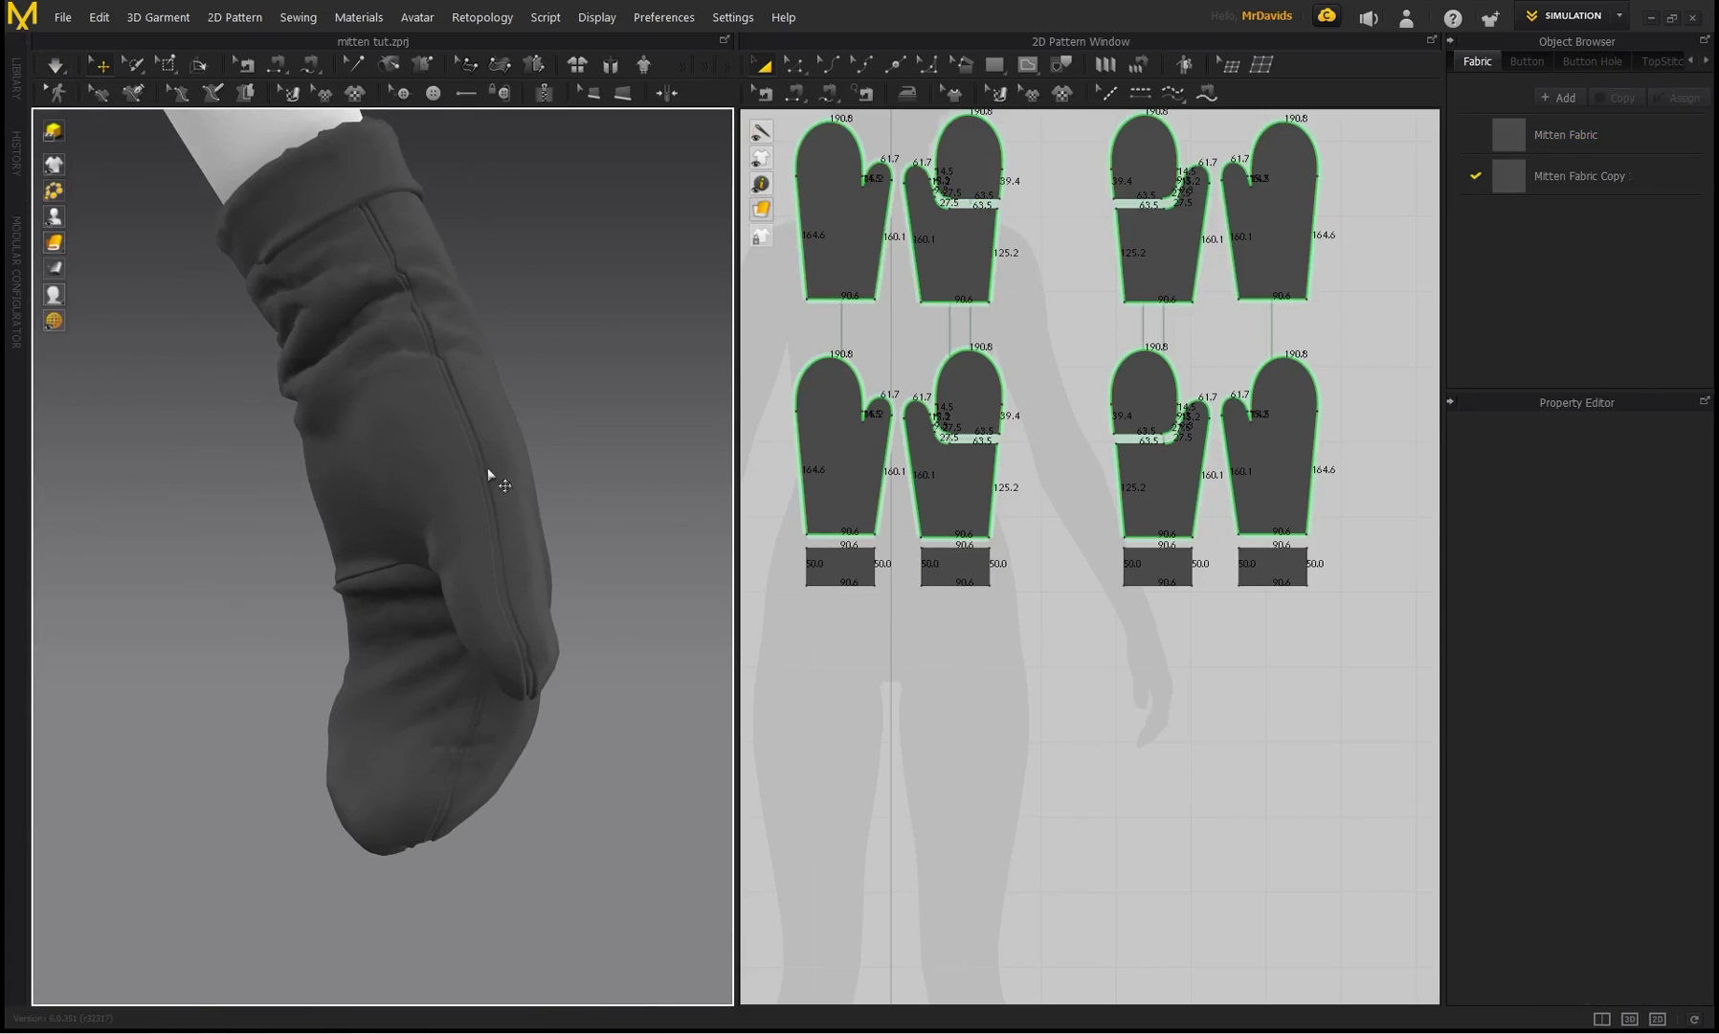
right_click_drag(503, 660, 502, 574)
middle_click_drag(503, 574, 435, 516)
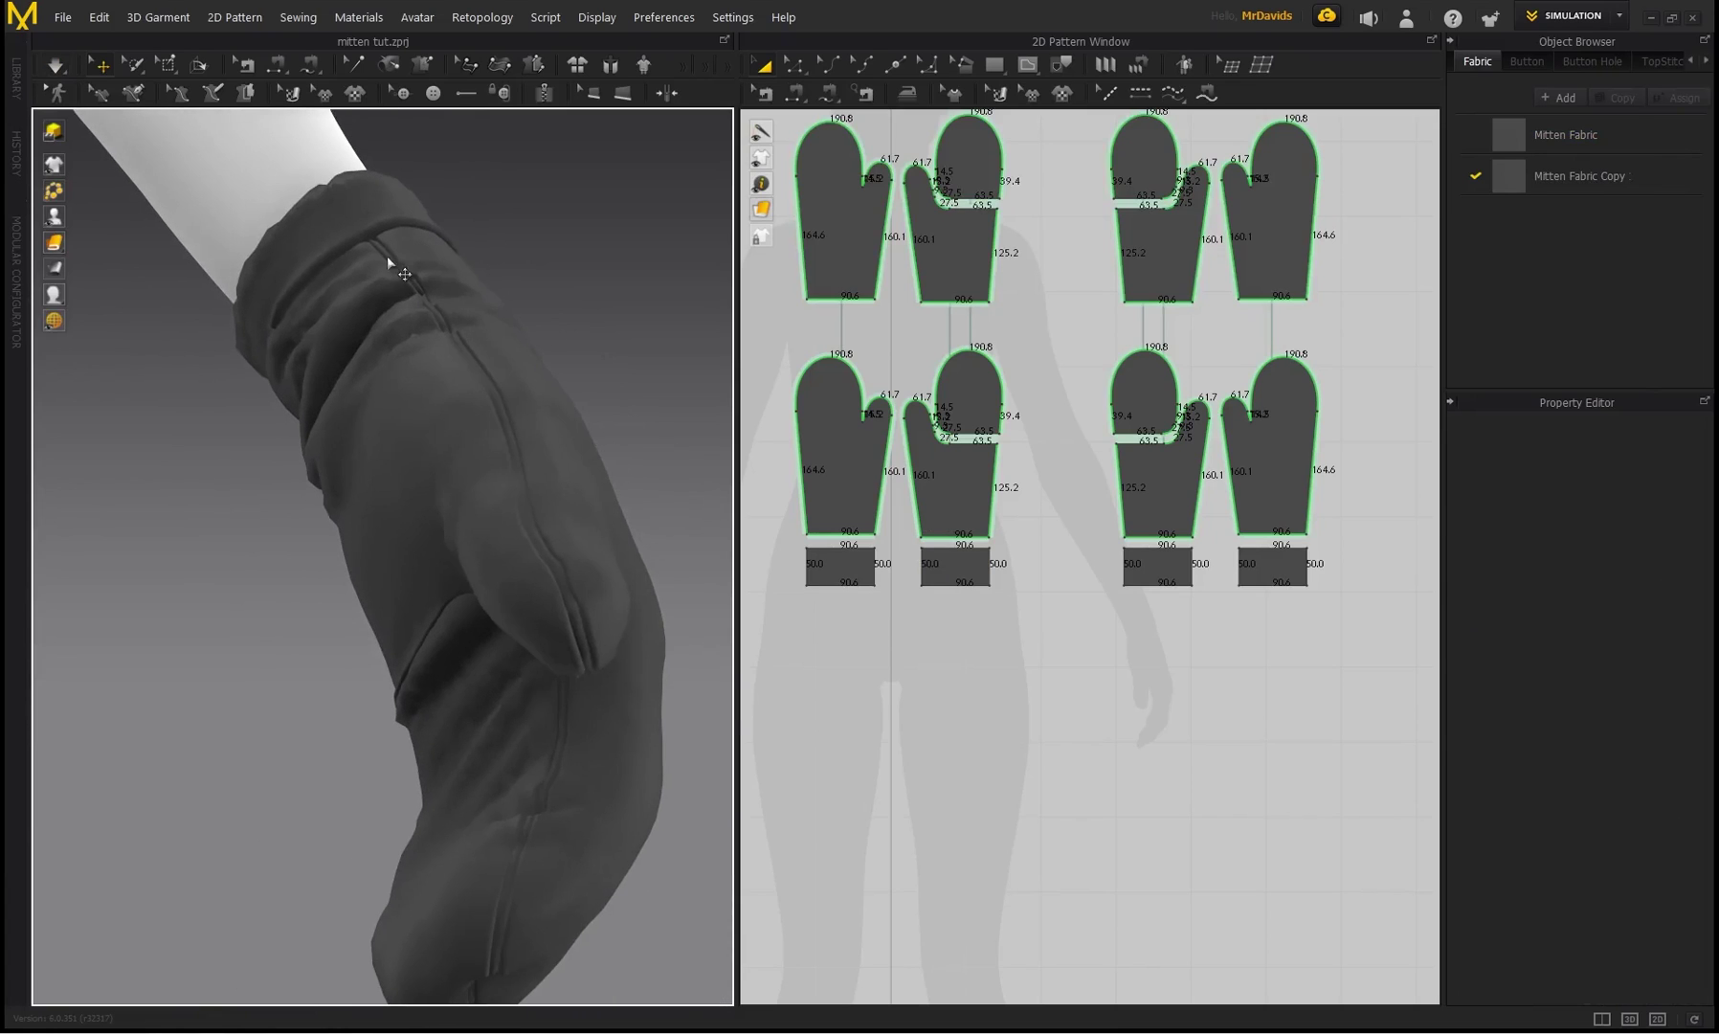
scroll(560, 718, "down", 3)
right_click_drag(446, 498, 539, 549)
scroll(342, 506, "up", 2)
right_click_drag(342, 505, 503, 518)
scroll(502, 518, "up", 2)
right_click_drag(651, 509, 516, 493)
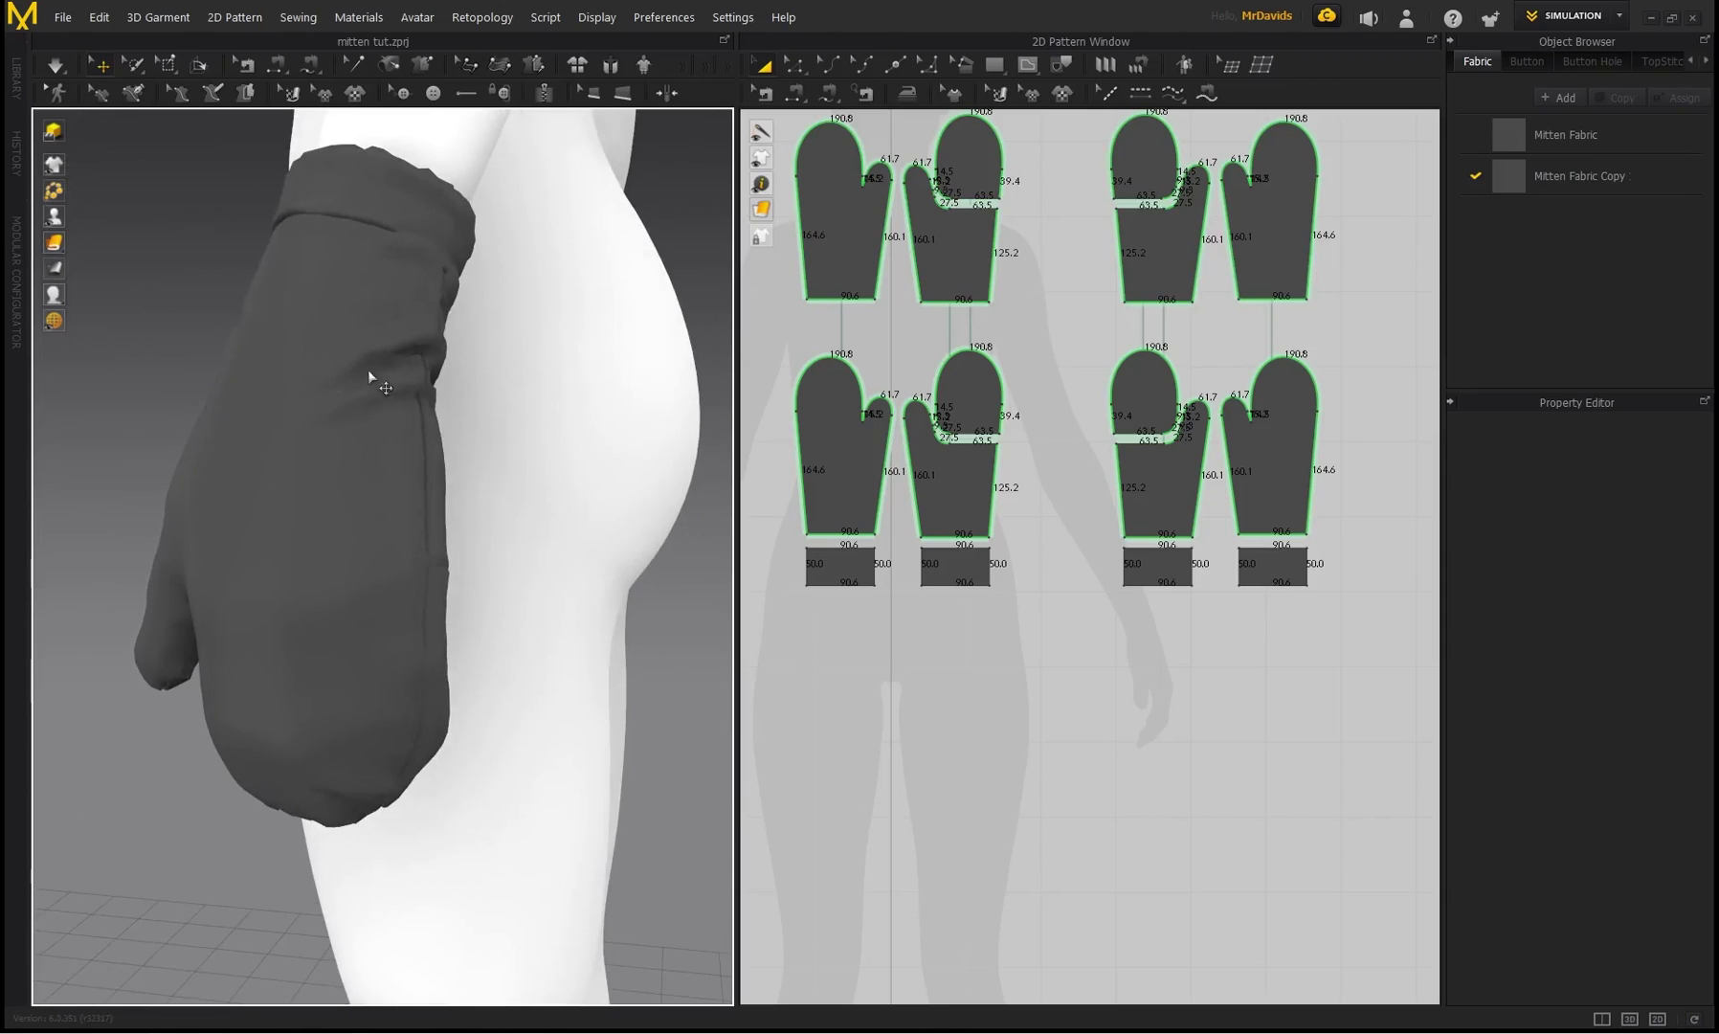
scroll(372, 356, "down", 3)
right_click_drag(369, 407, 582, 441)
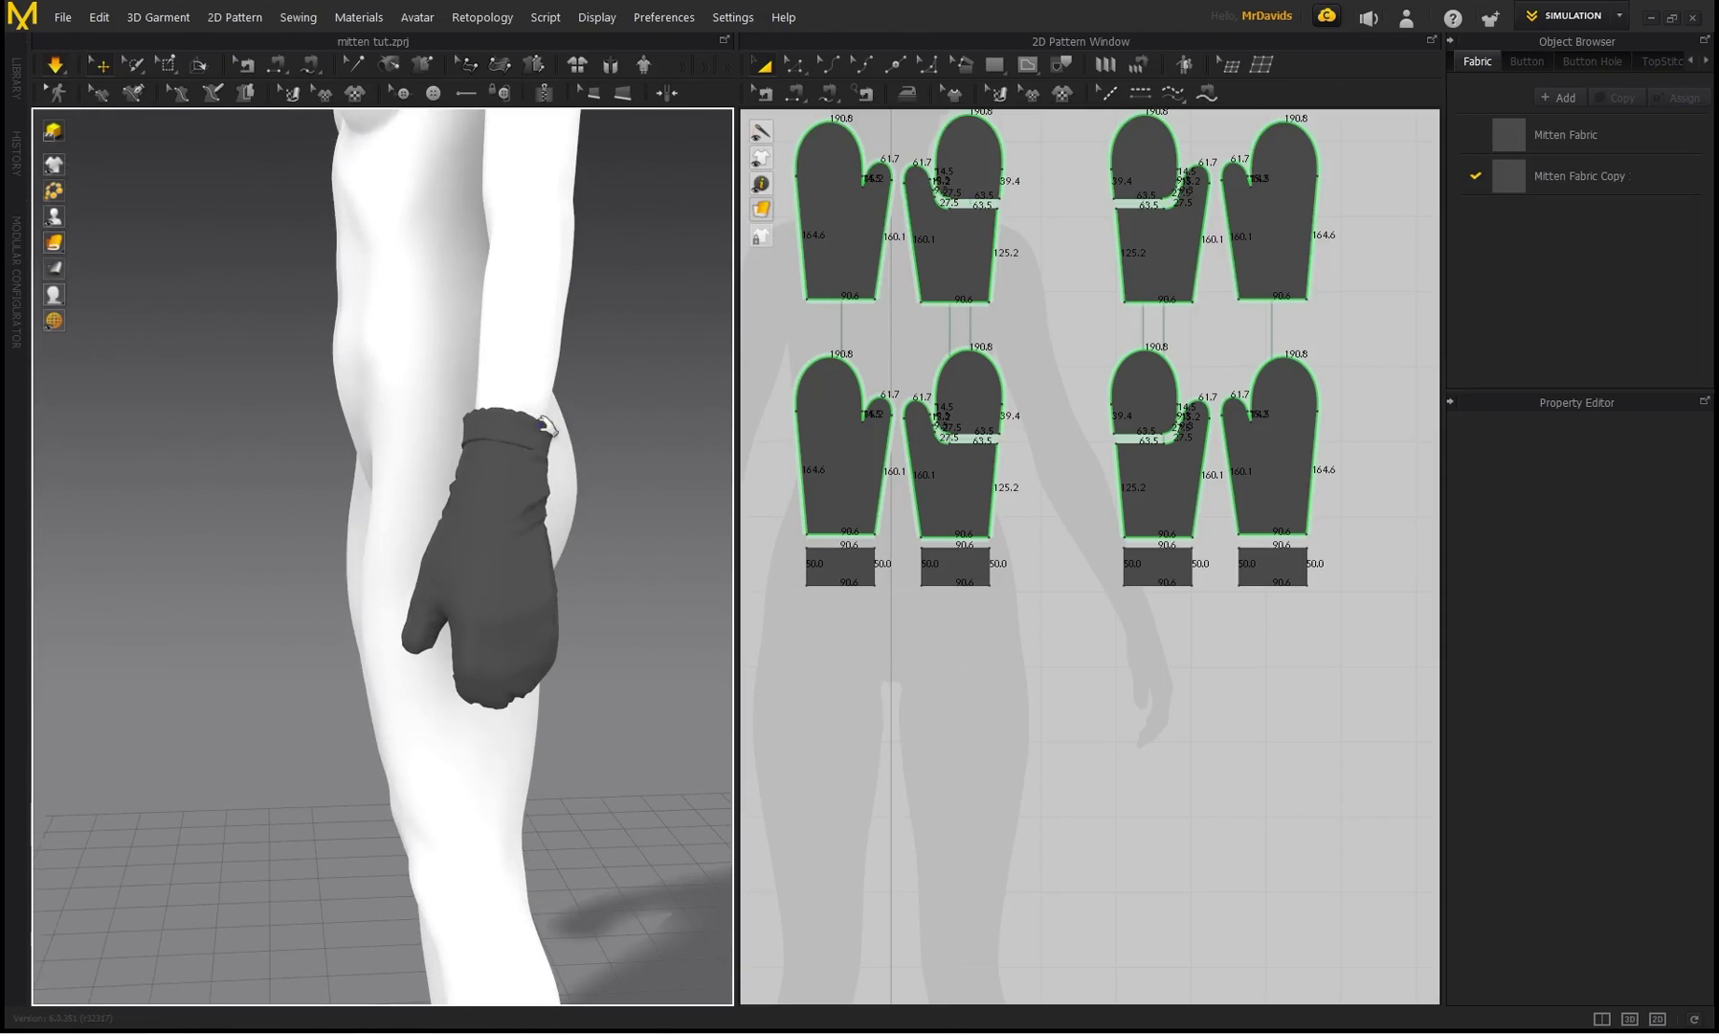
- Pull the back-of-hand cuff of the same mitten down over the fabric in the running simulation
left_click(553, 424)
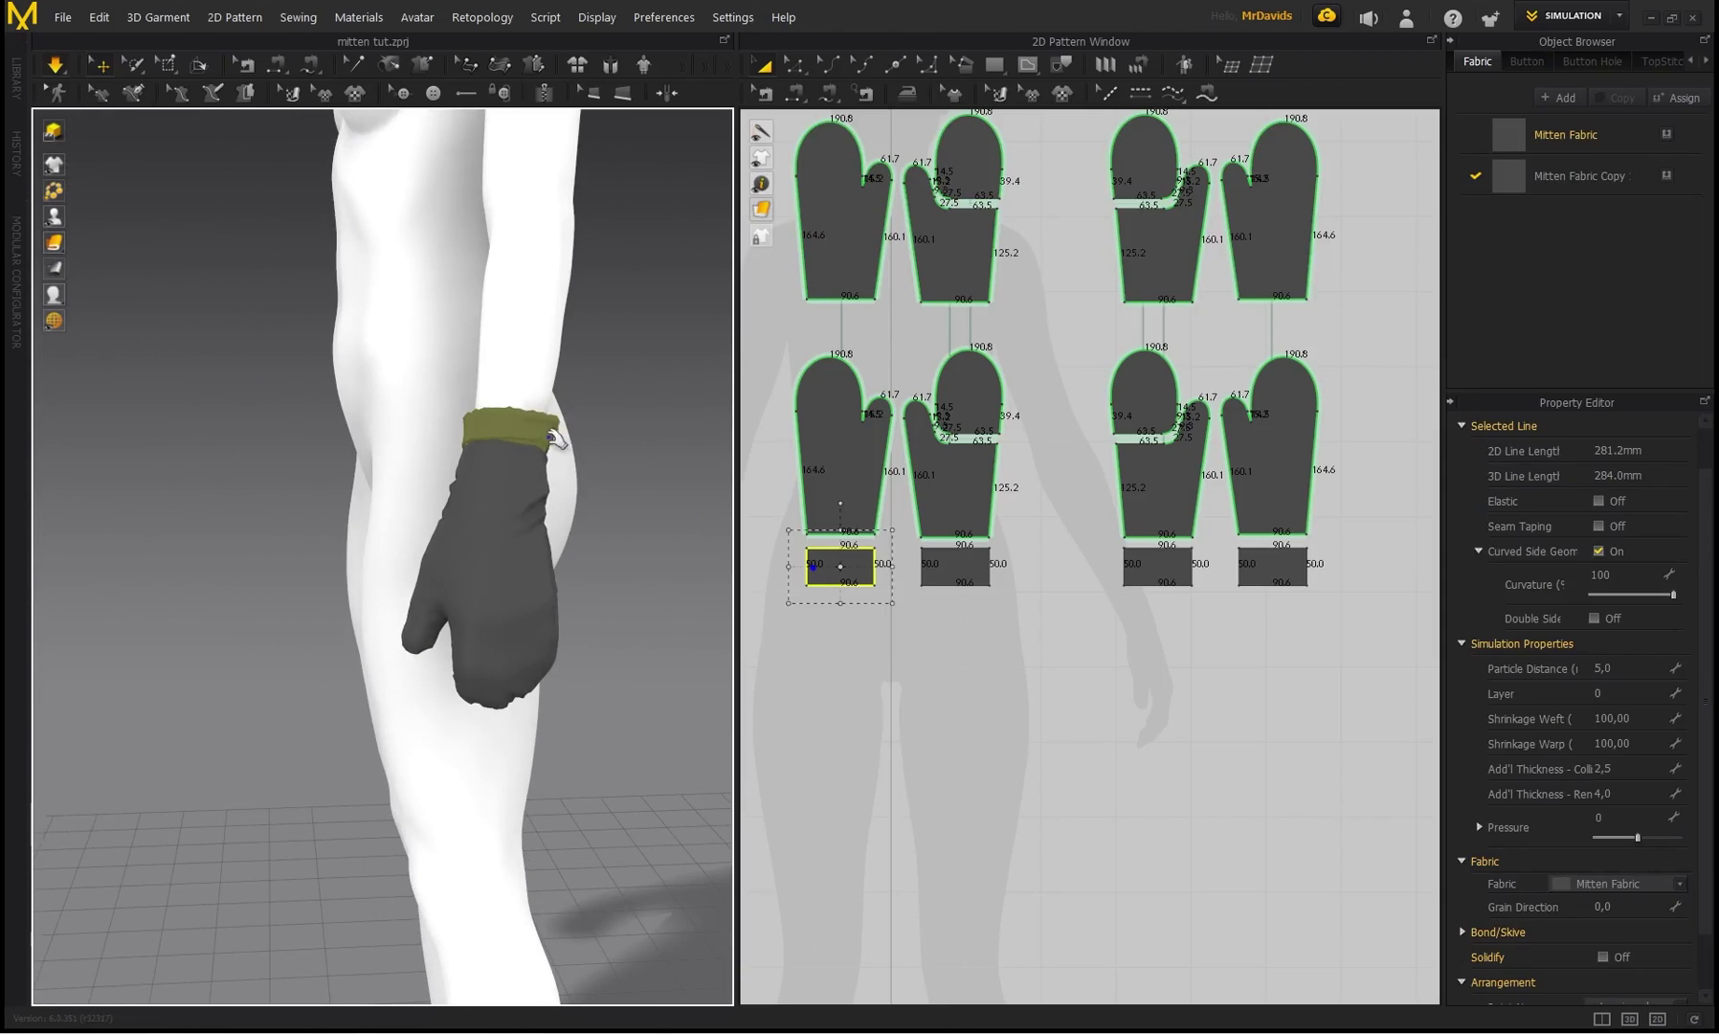
left_click_drag(552, 450, 562, 462)
left_click(519, 419)
- Simulate the garment and pull both cuff pieces of the other mitten outward and down so they fold over the mitten
right_click_drag(487, 459, 648, 408)
scroll(491, 399, "down", 3)
right_click_drag(491, 399, 437, 415)
scroll(497, 339, "down", 3)
scroll(498, 345, "down", 3)
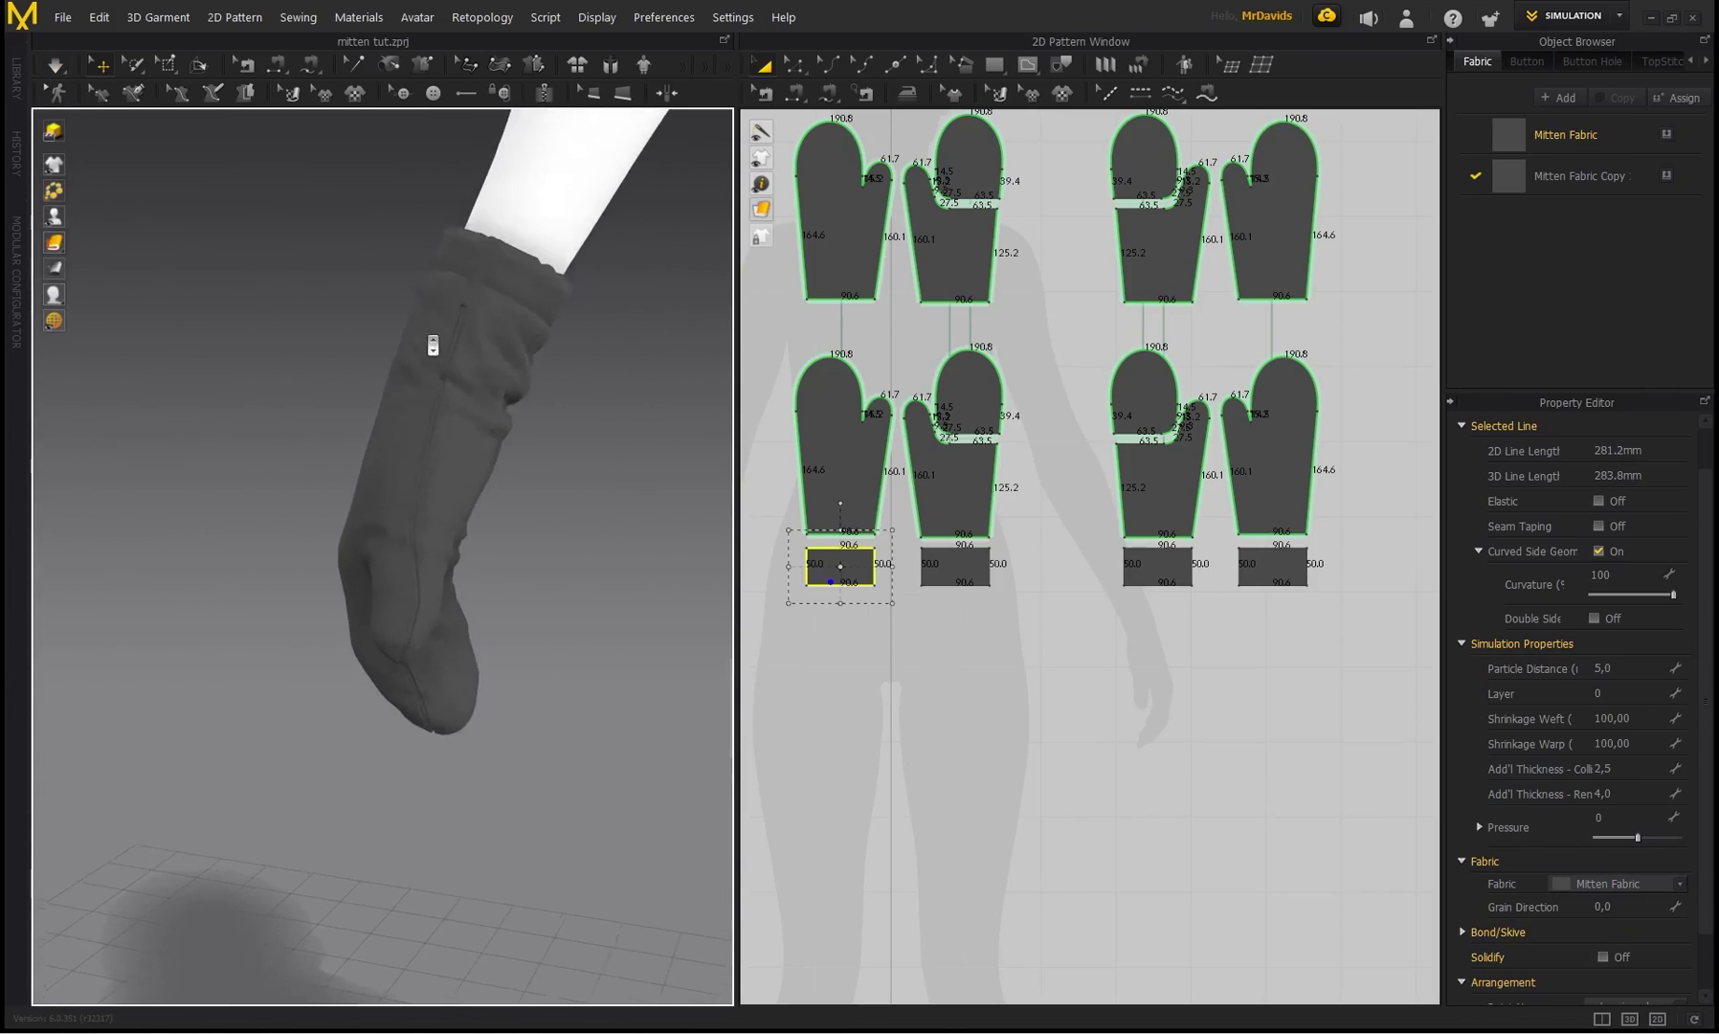
key("space")
left_click_drag(442, 213, 330, 105)
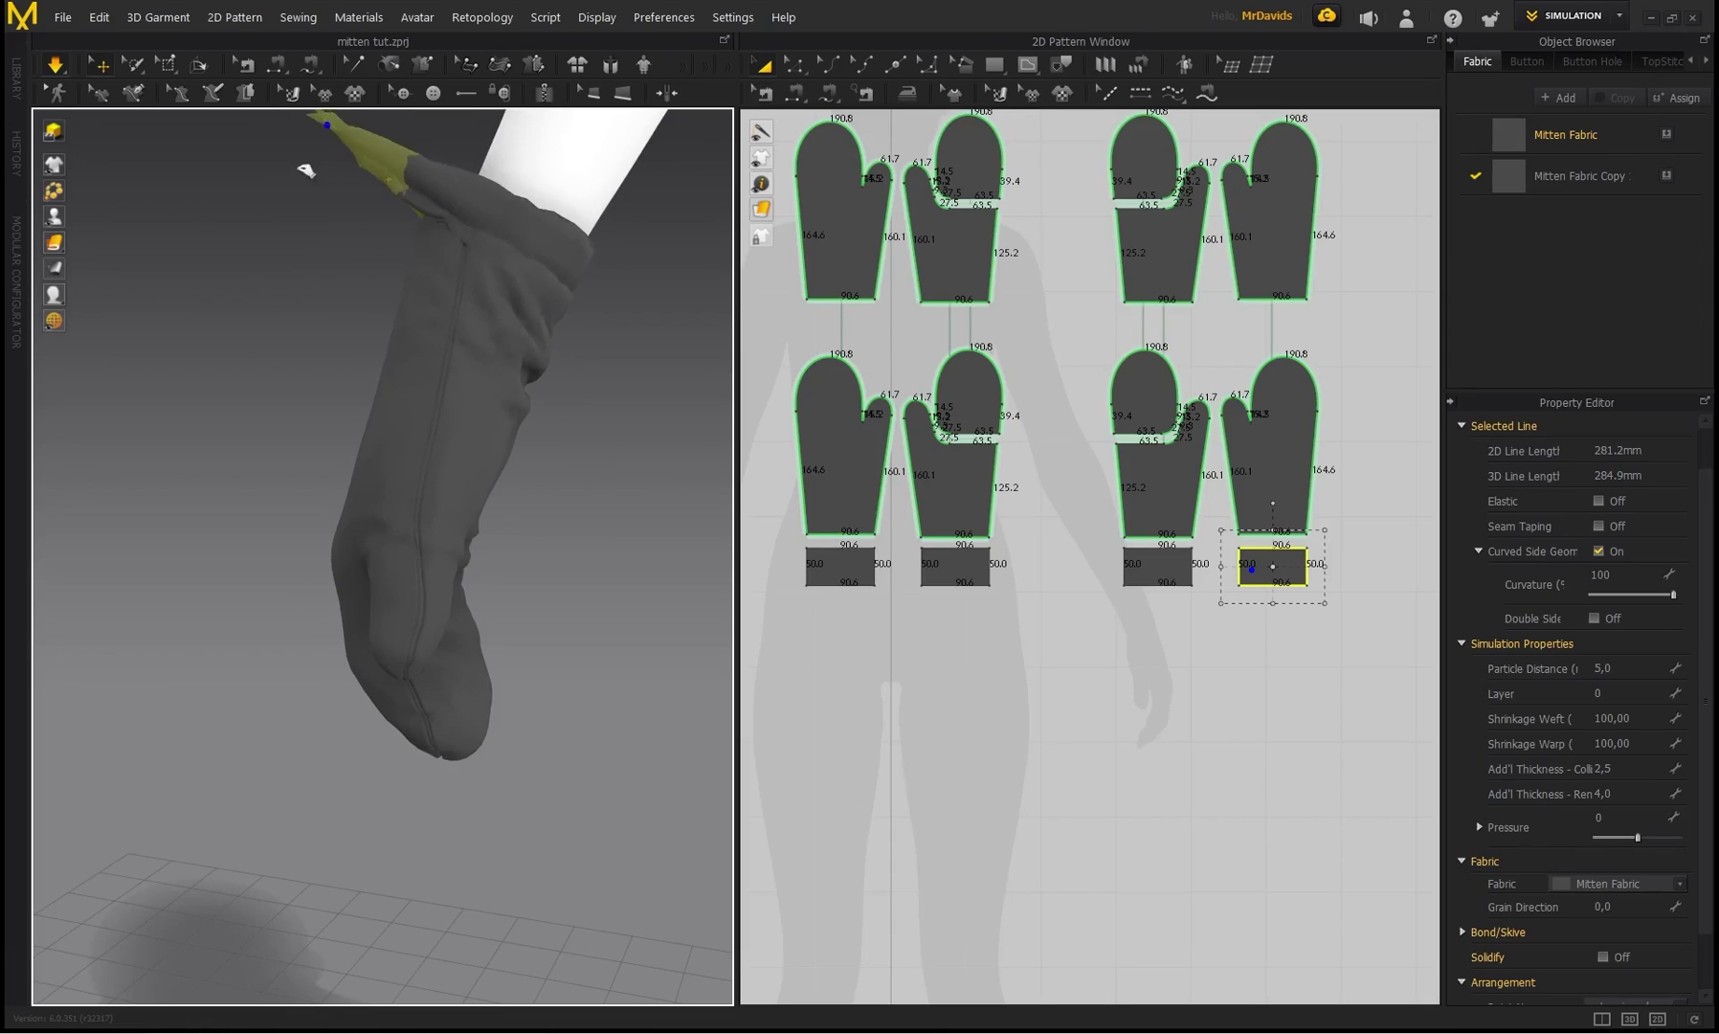
left_click_drag(611, 330, 713, 321)
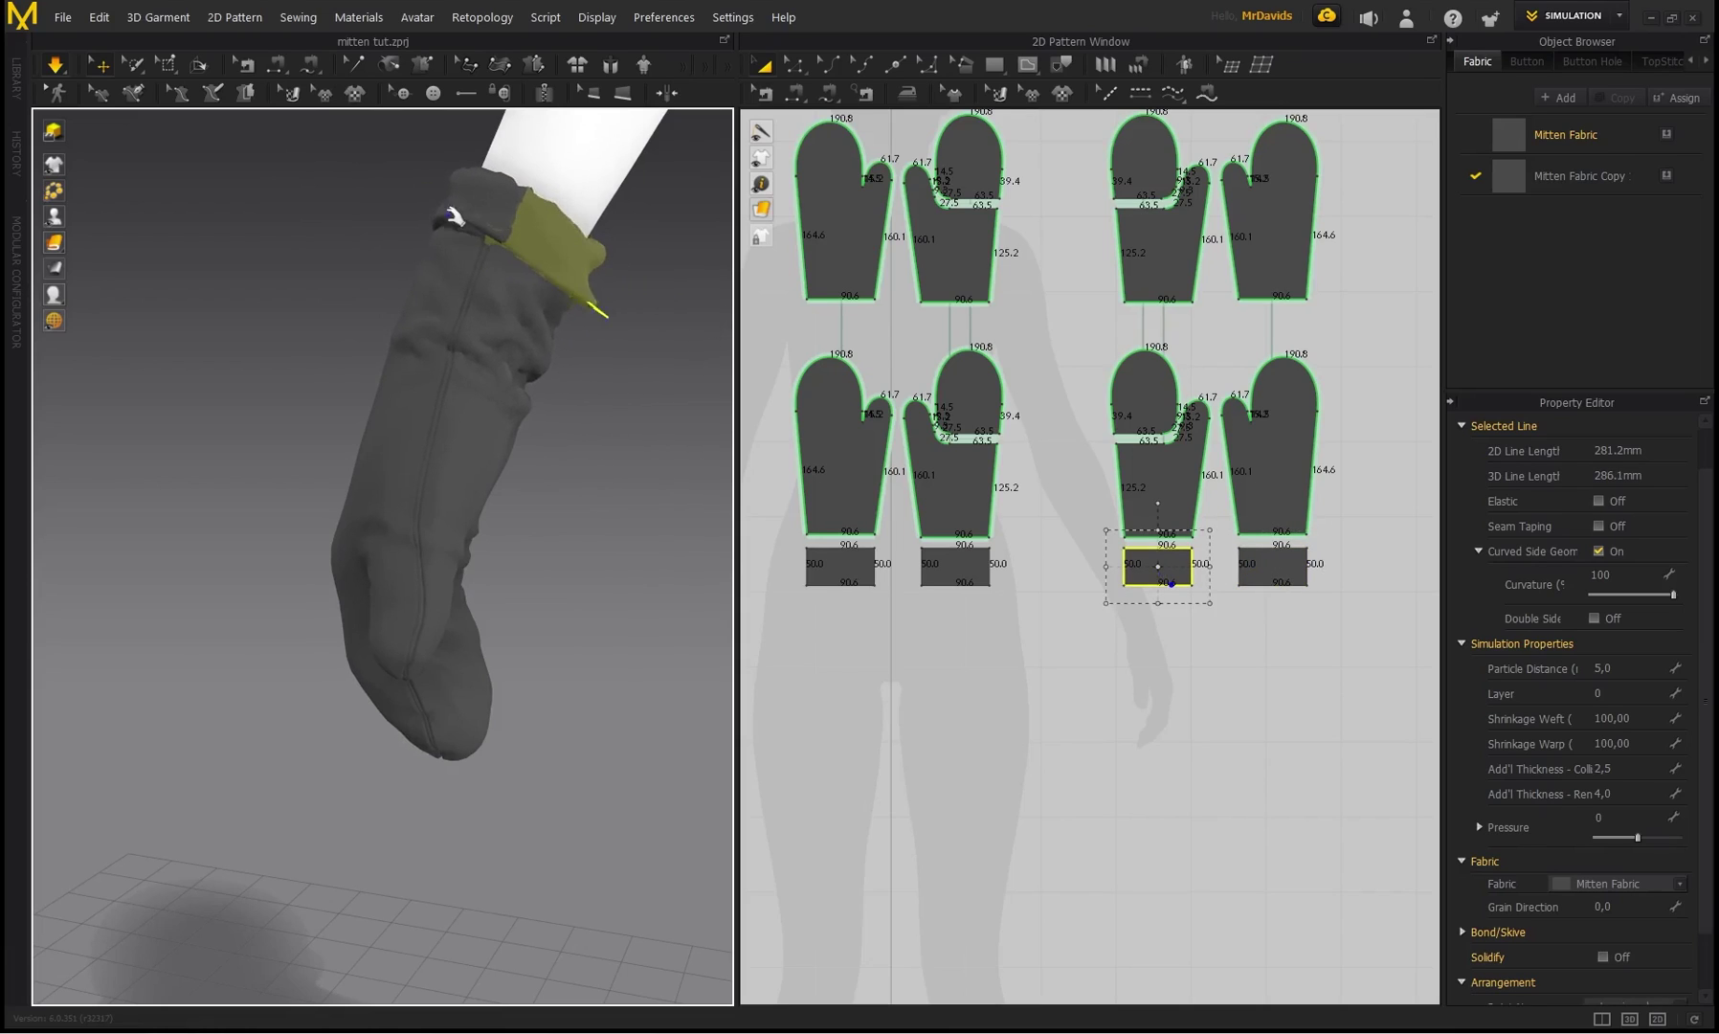
left_click(424, 228)
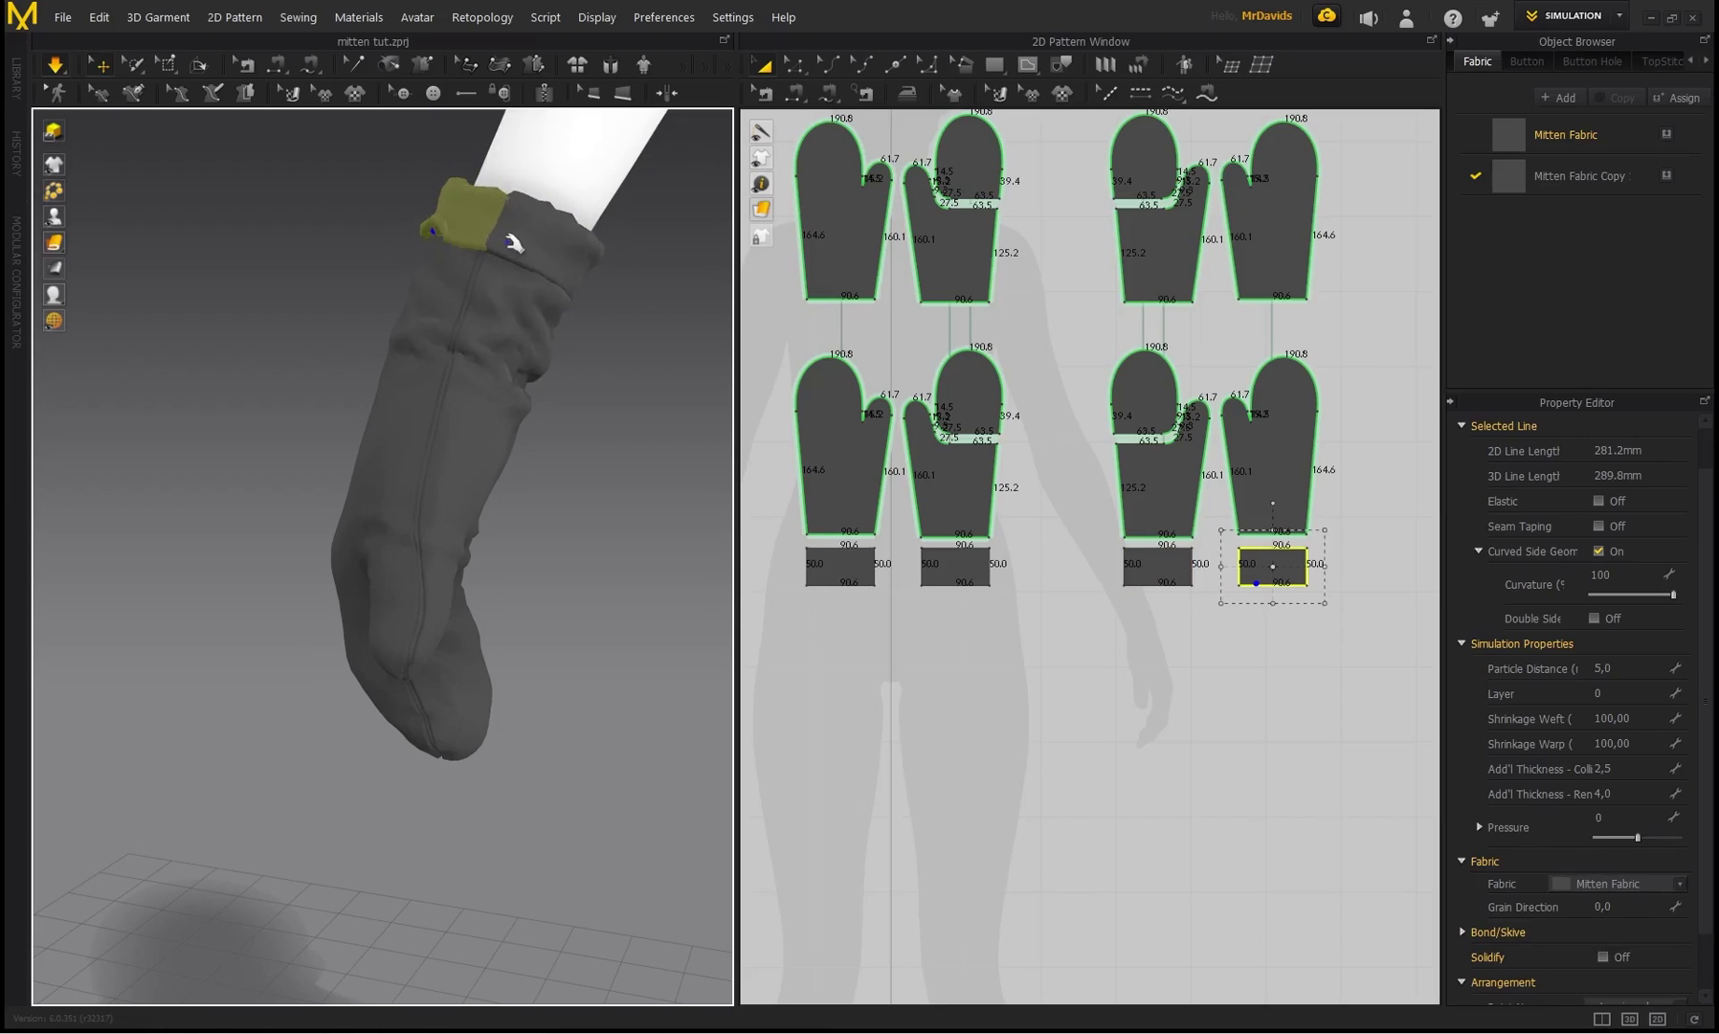
left_click(441, 223)
left_click(583, 373)
scroll(590, 348, "down", 2)
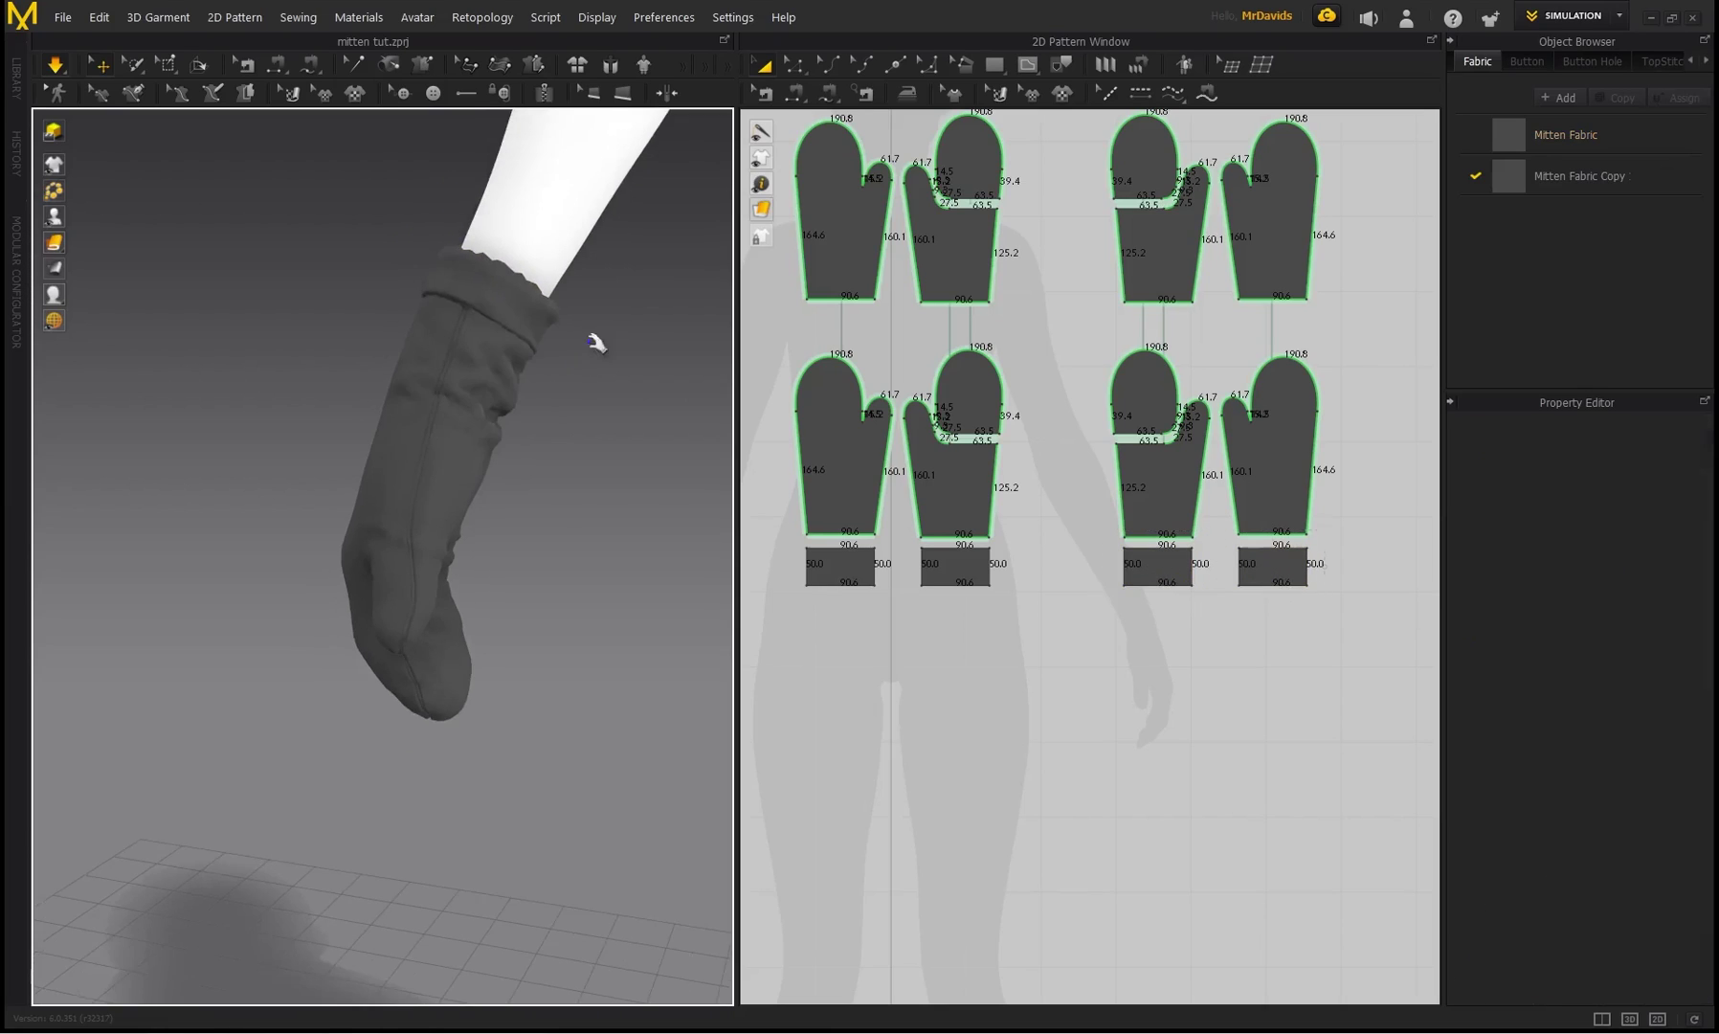
middle_click_drag(550, 356, 383, 383)
right_click_drag(457, 416, 565, 411)
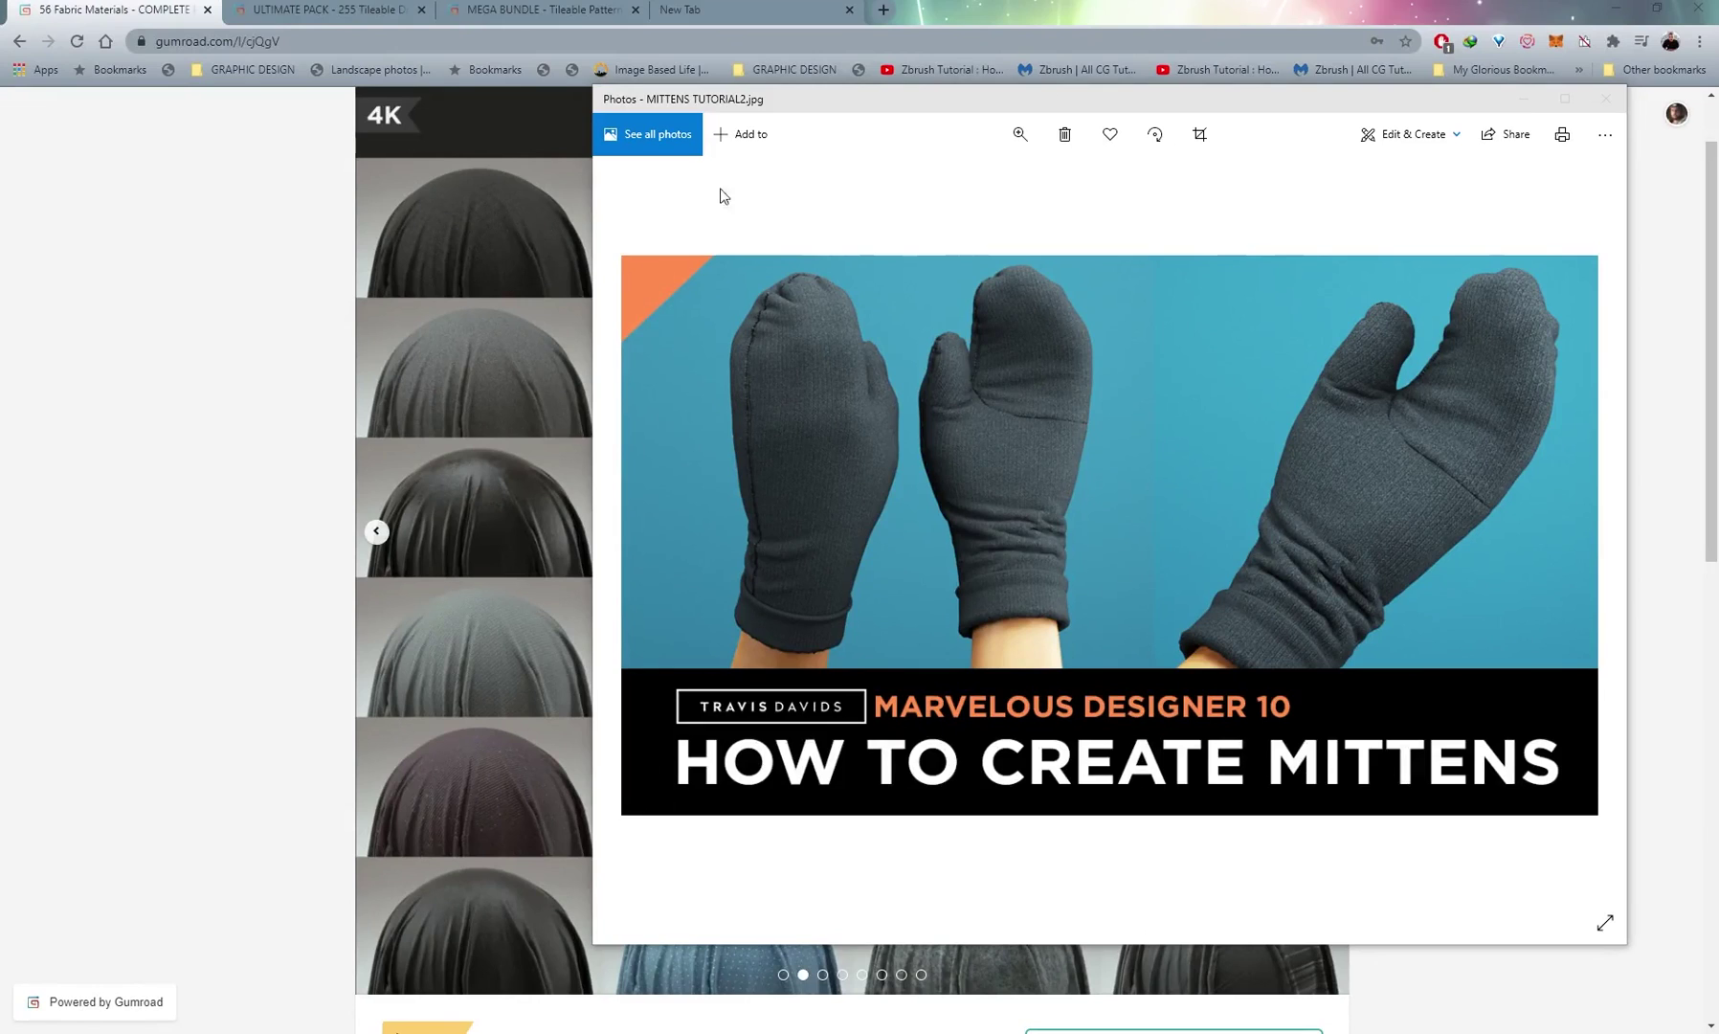
- Switch to the browser and look through the 56 Fabric Materials product page, including its gallery images, description and licence options
left_click(1076, 5)
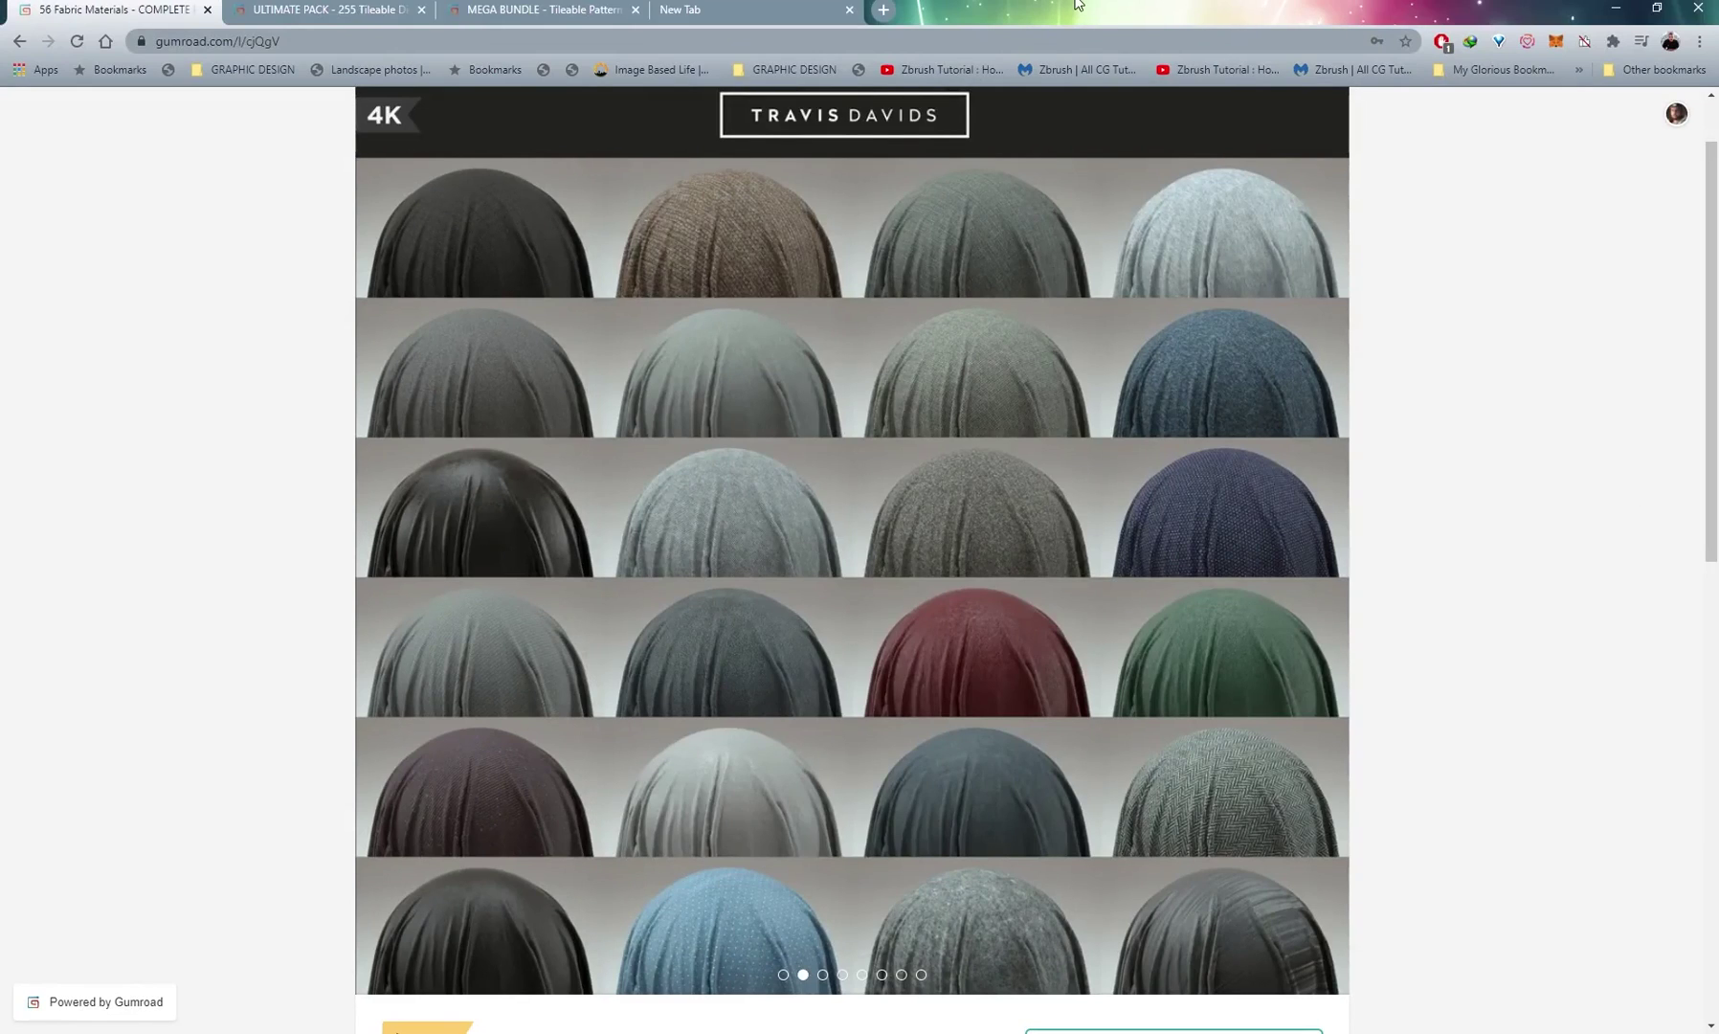
scroll(853, 495, "down", 8)
scroll(852, 495, "up", 3)
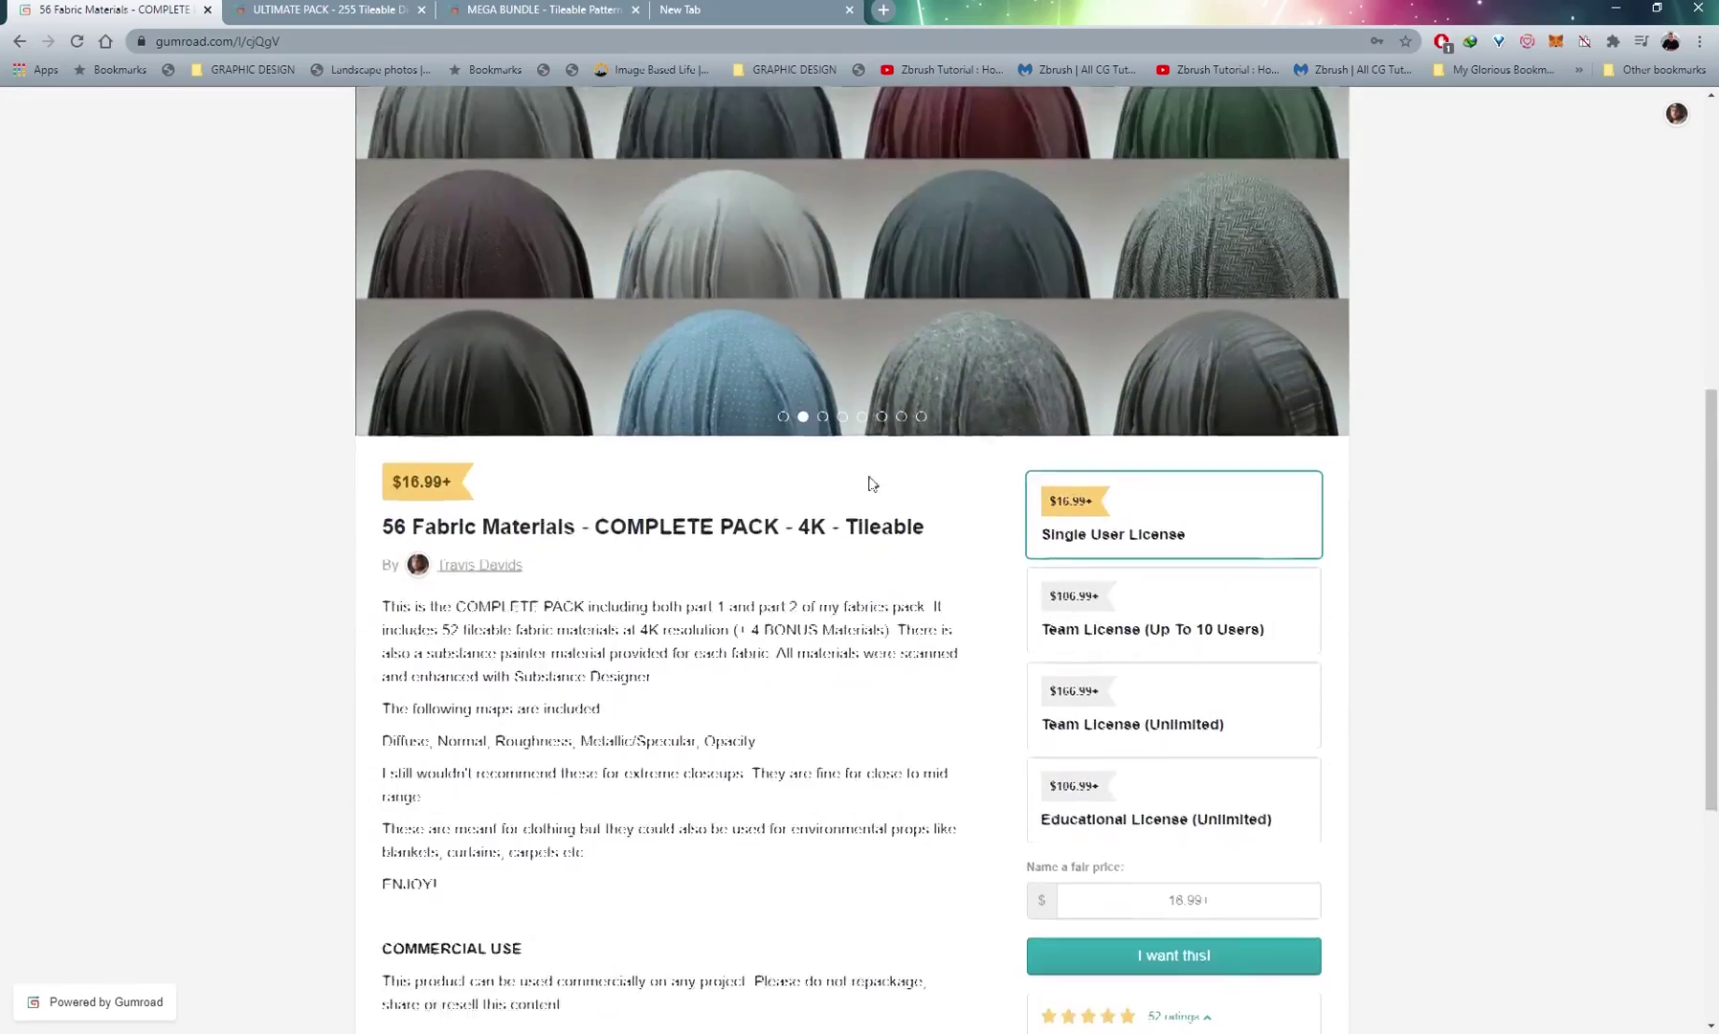
scroll(853, 495, "down", 2)
scroll(756, 650, "up", 8)
scroll(977, 636, "down", 3)
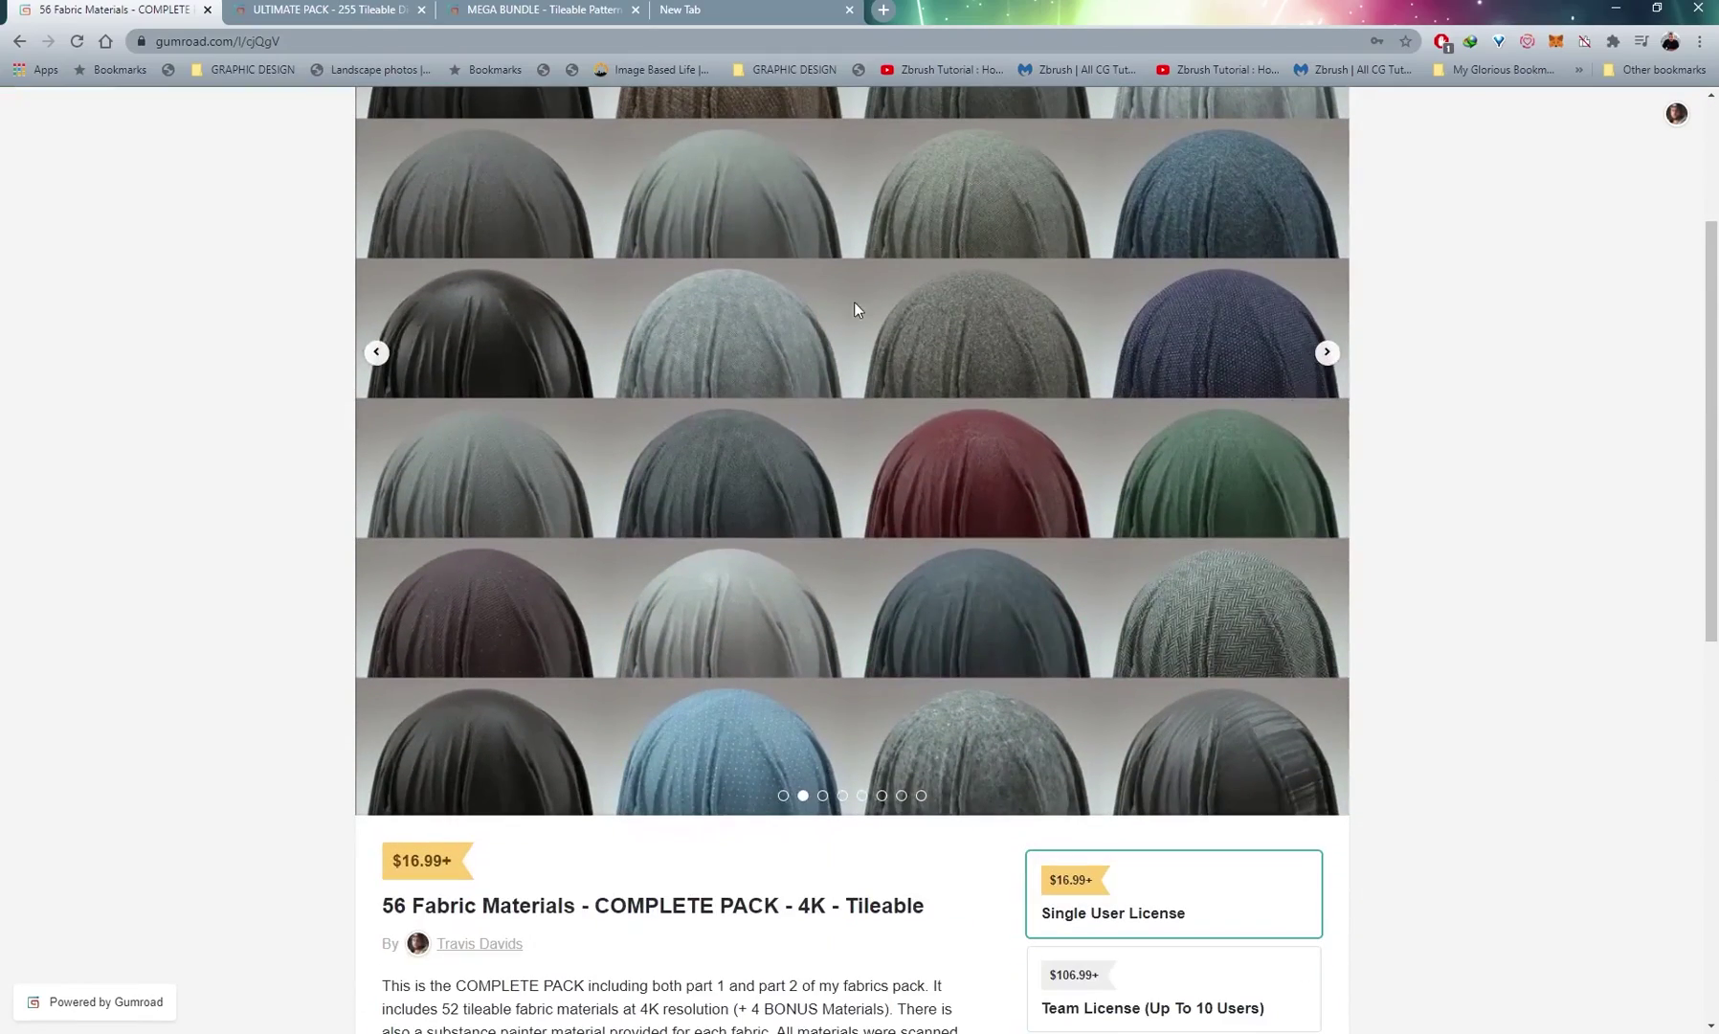
left_click(1327, 354)
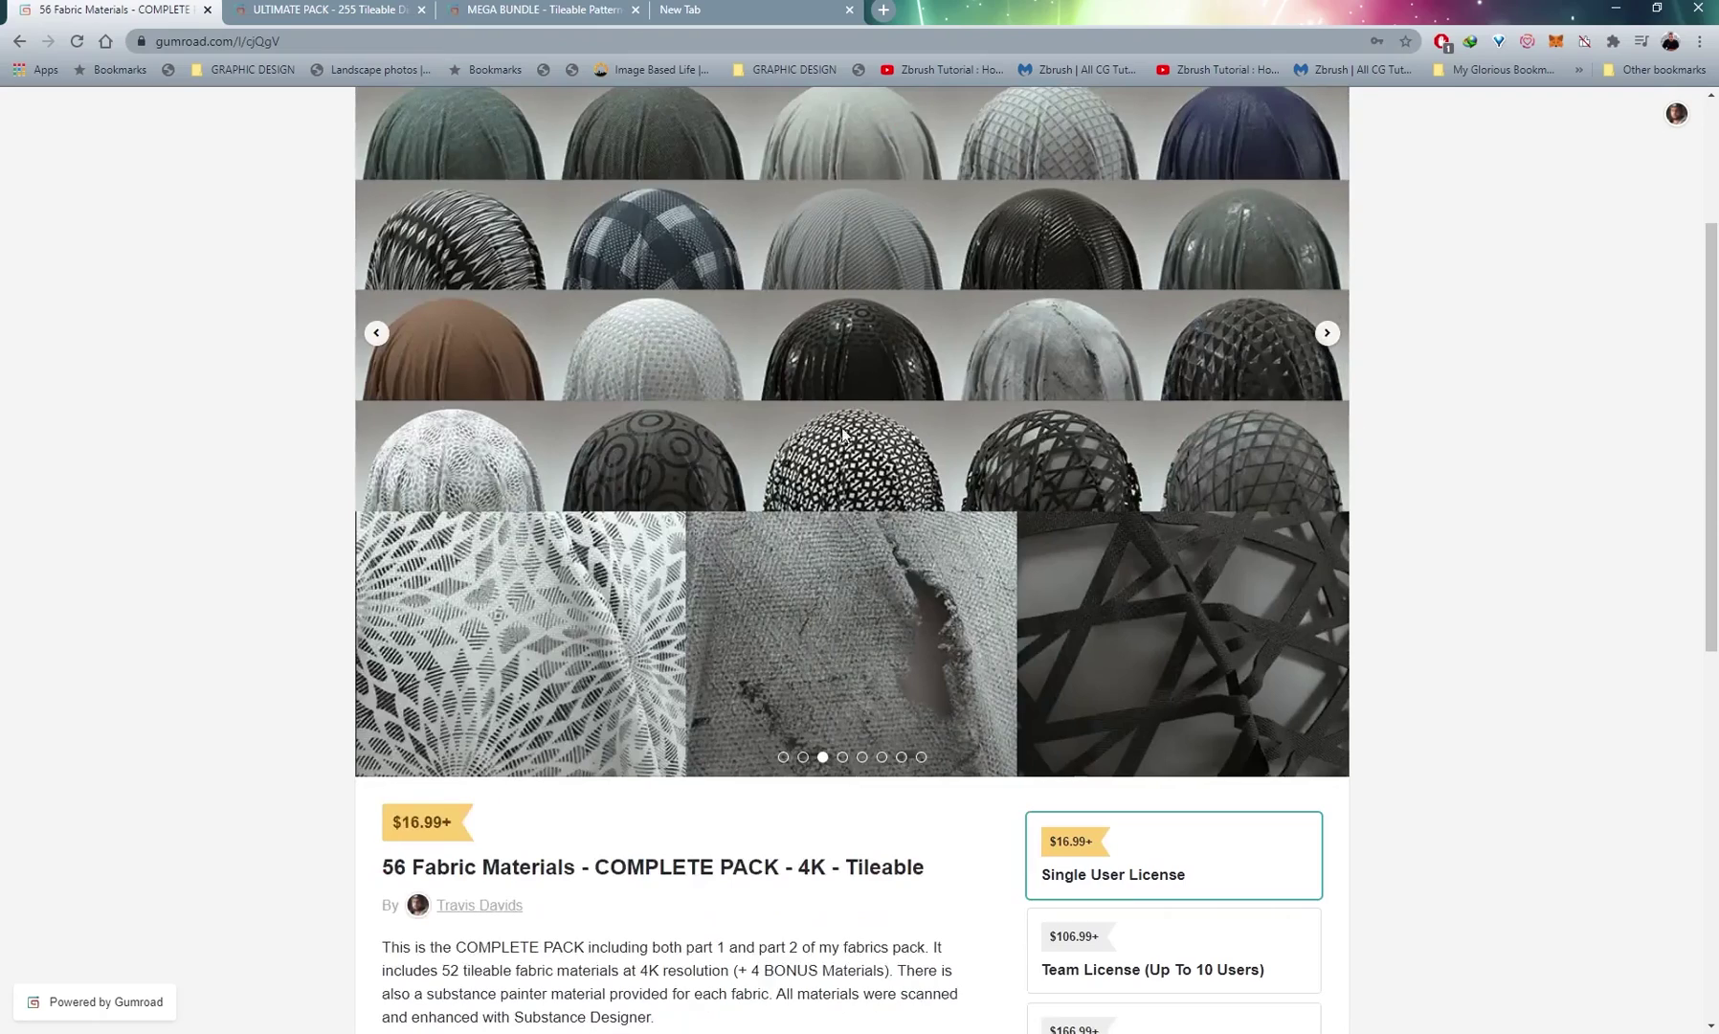
scroll(846, 547, "down", 5)
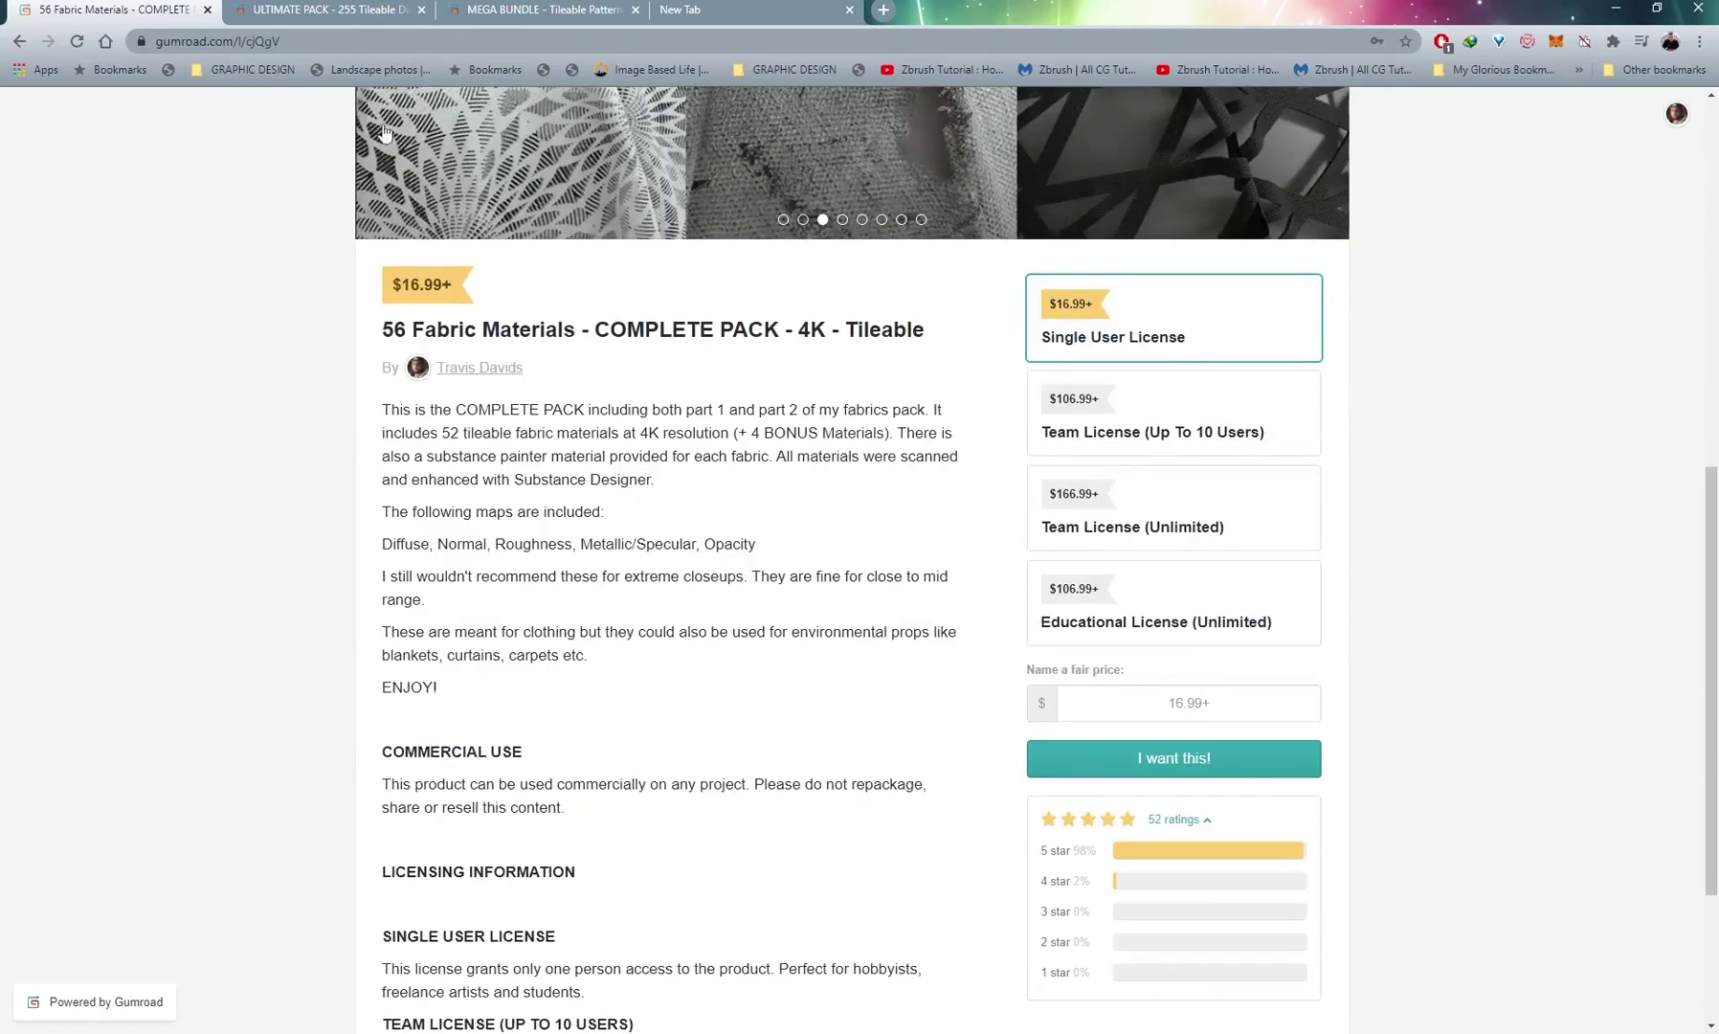
- Open the ULTIMATE PACK page of 255 tileable displacement patterns and look through its gallery images and description
left_click(326, 9)
scroll(896, 609, "down", 8)
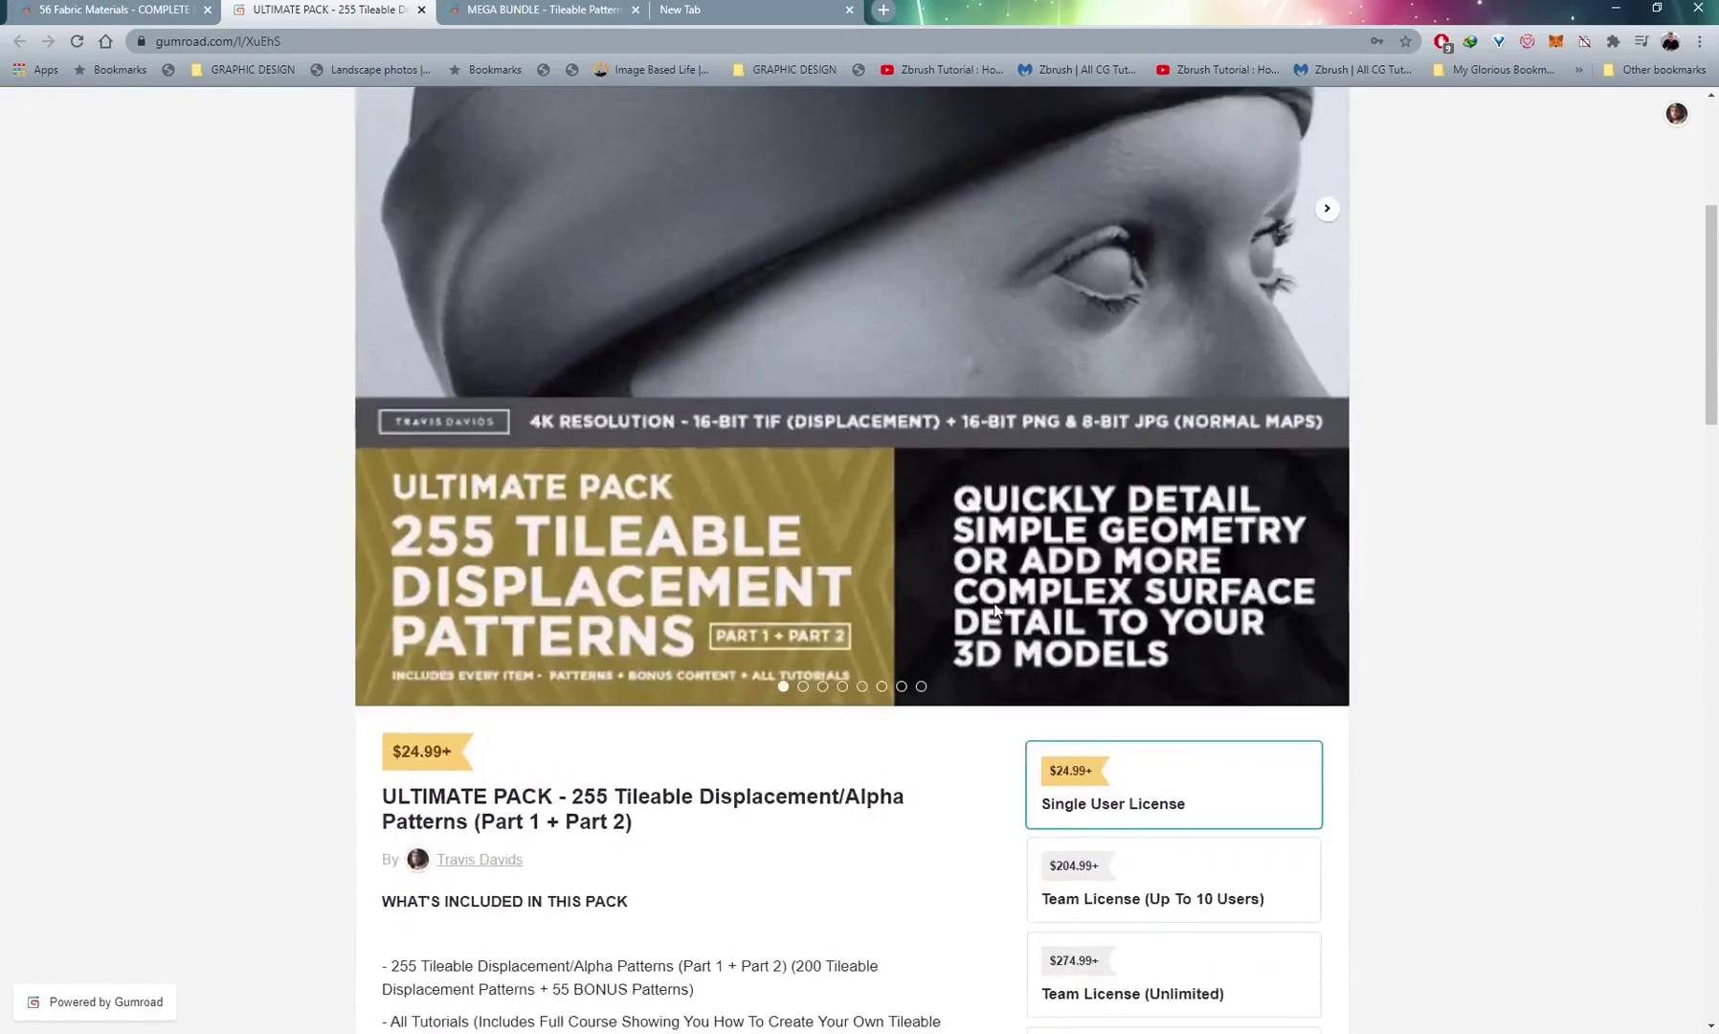
scroll(1328, 384, "up", 7)
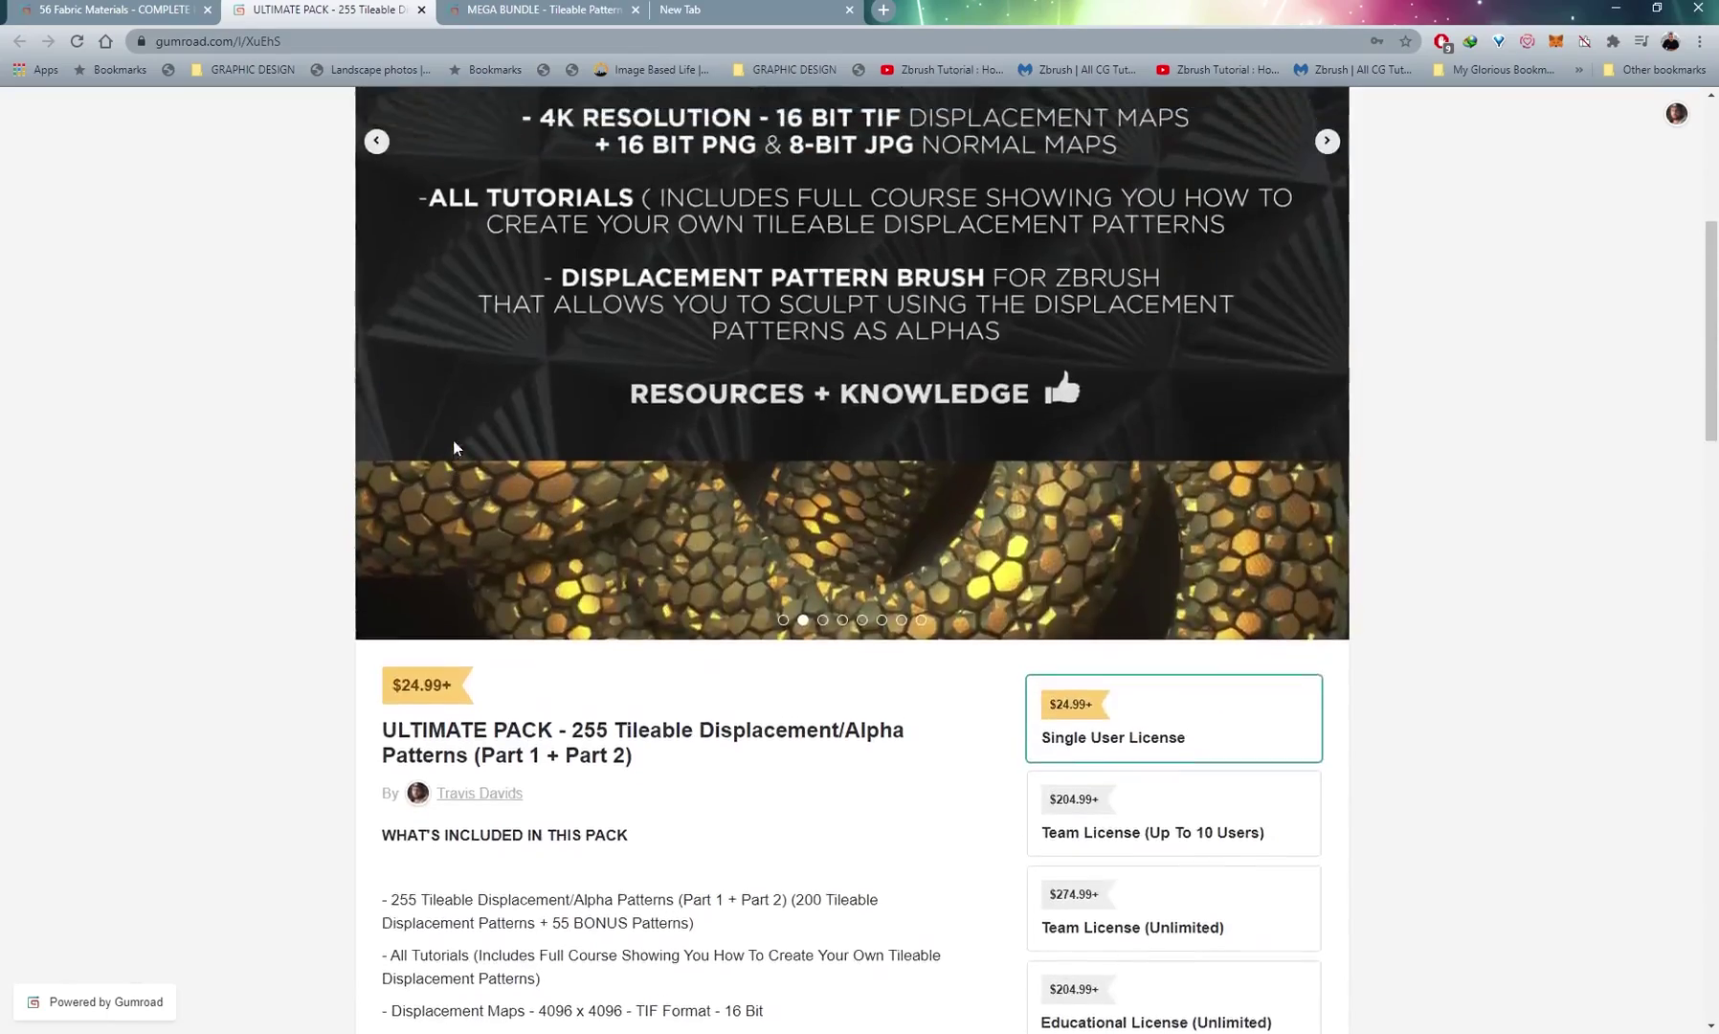
left_click(1328, 384)
scroll(1331, 388, "down", 9)
scroll(1271, 680, "up", 7)
scroll(1271, 679, "up", 2)
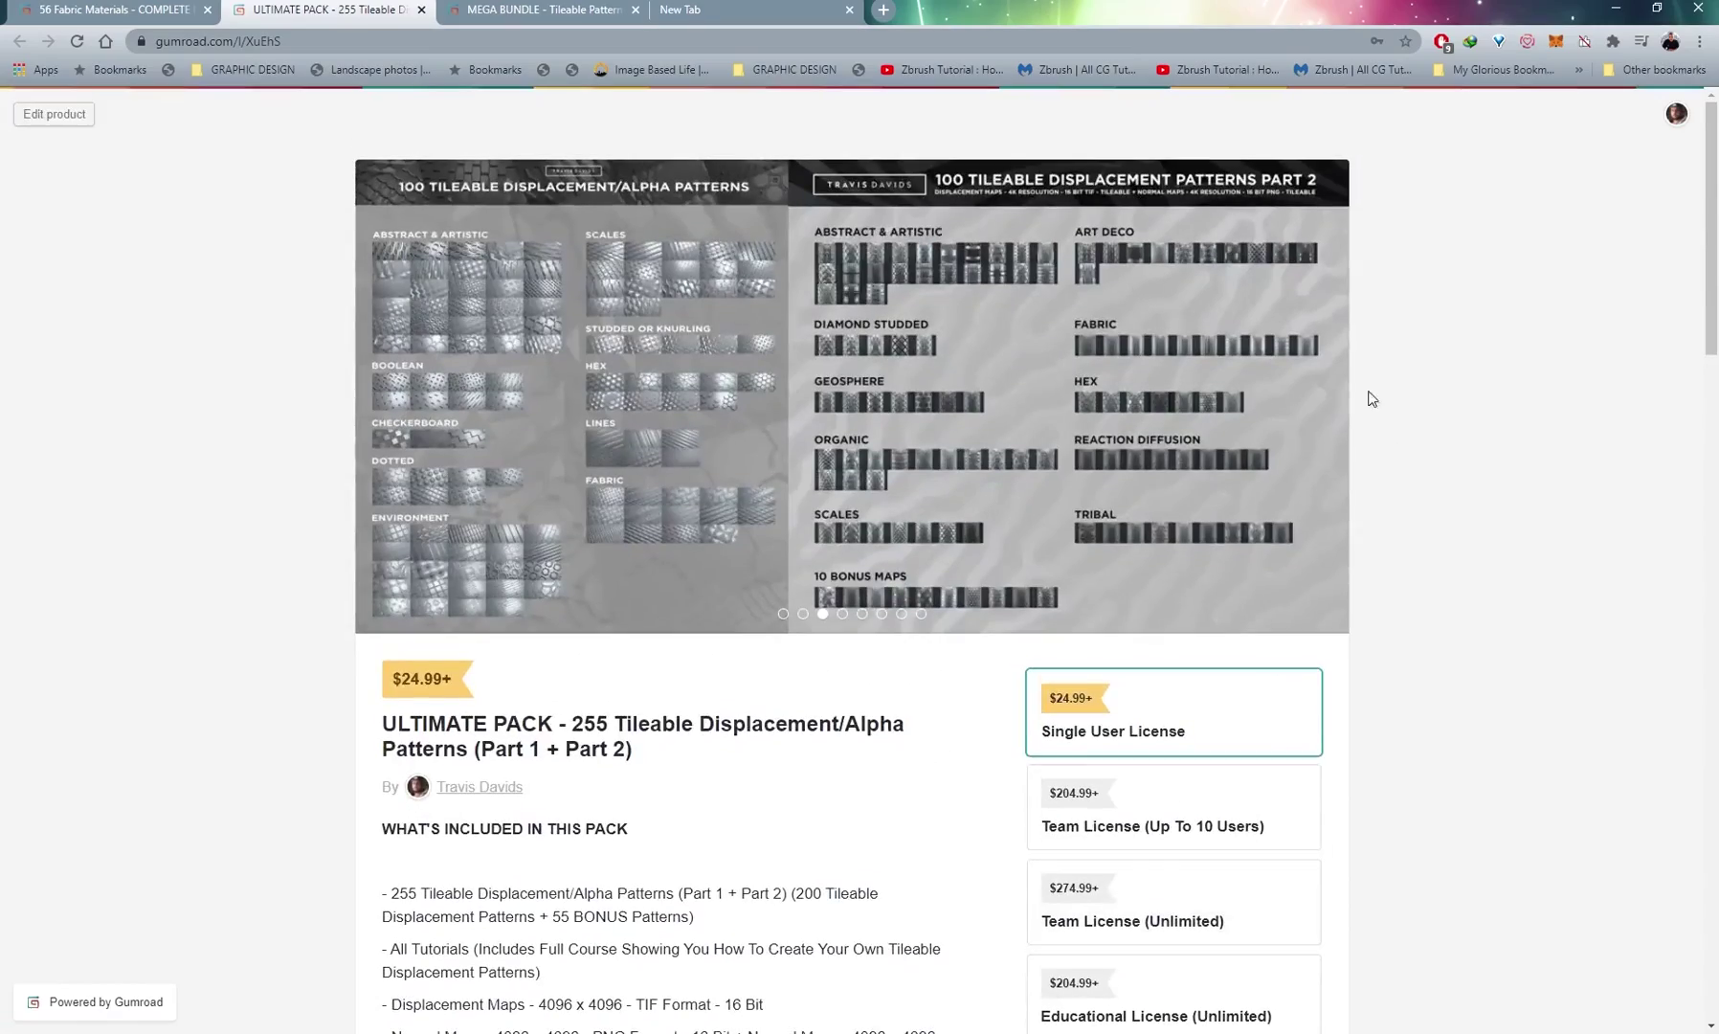
left_click(1328, 422)
- Bring up the reference image MITTENS TUTORIAL2.jpg in Photos and reposition its window for viewing
left_click(990, 1029)
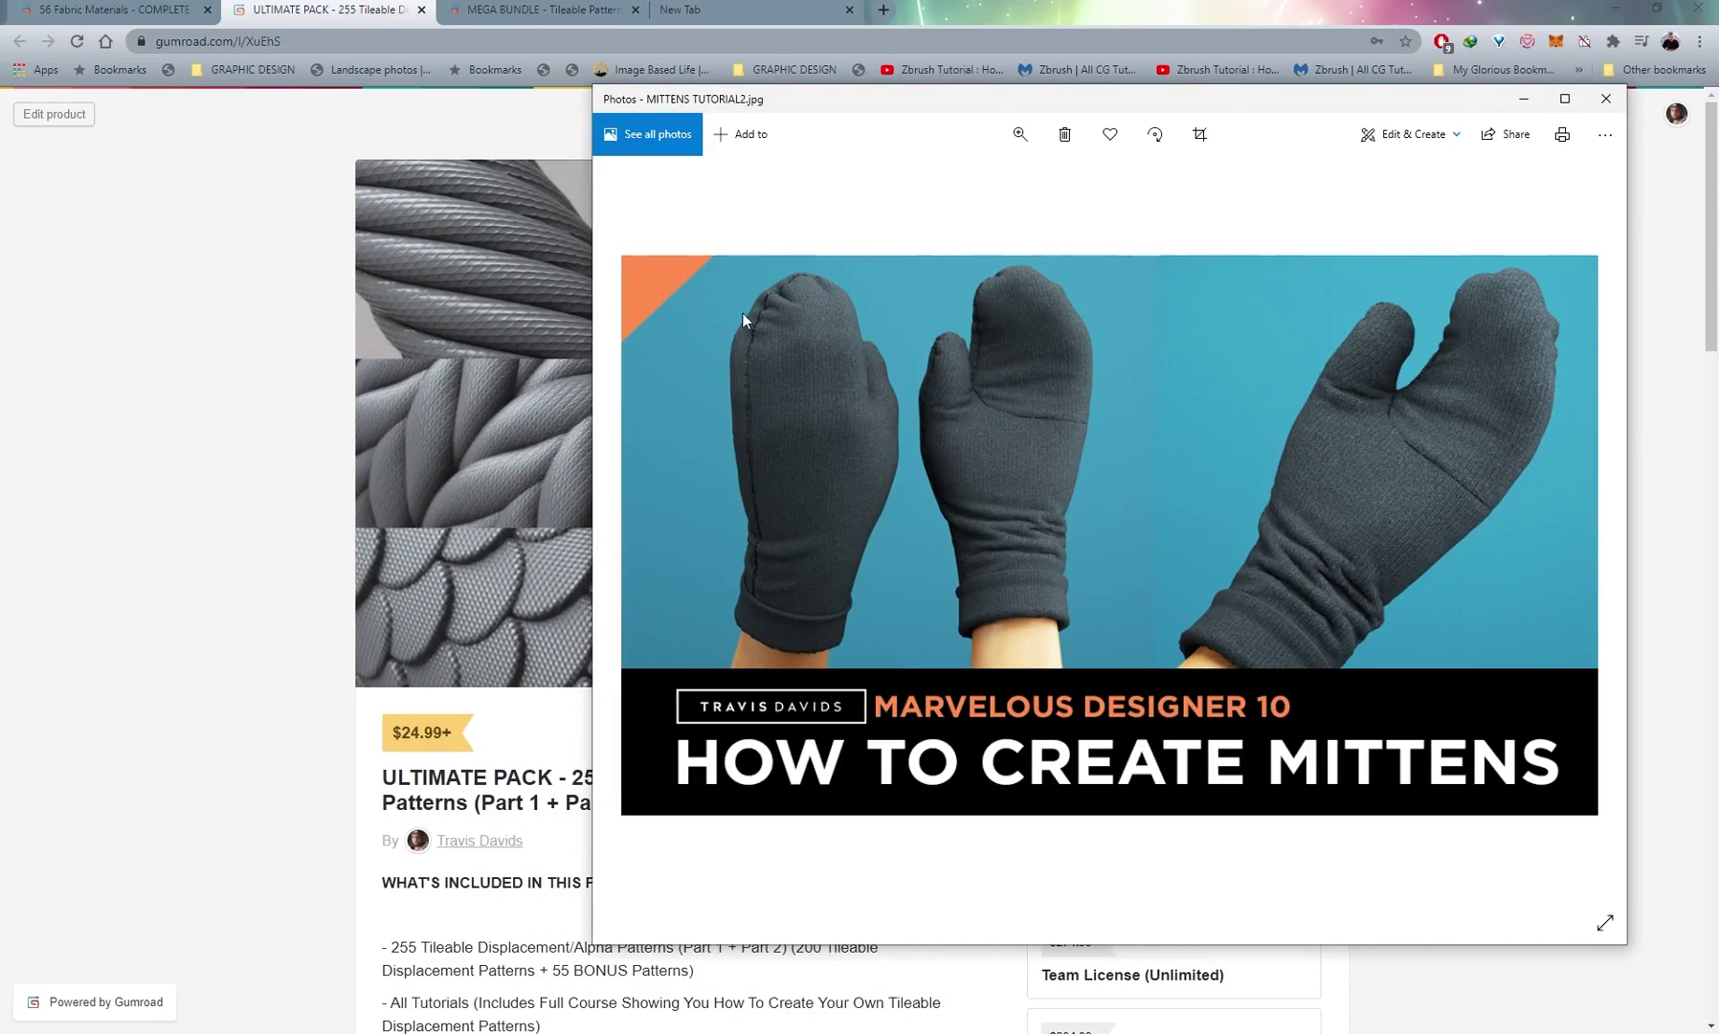
left_click_drag(810, 110, 688, 132)
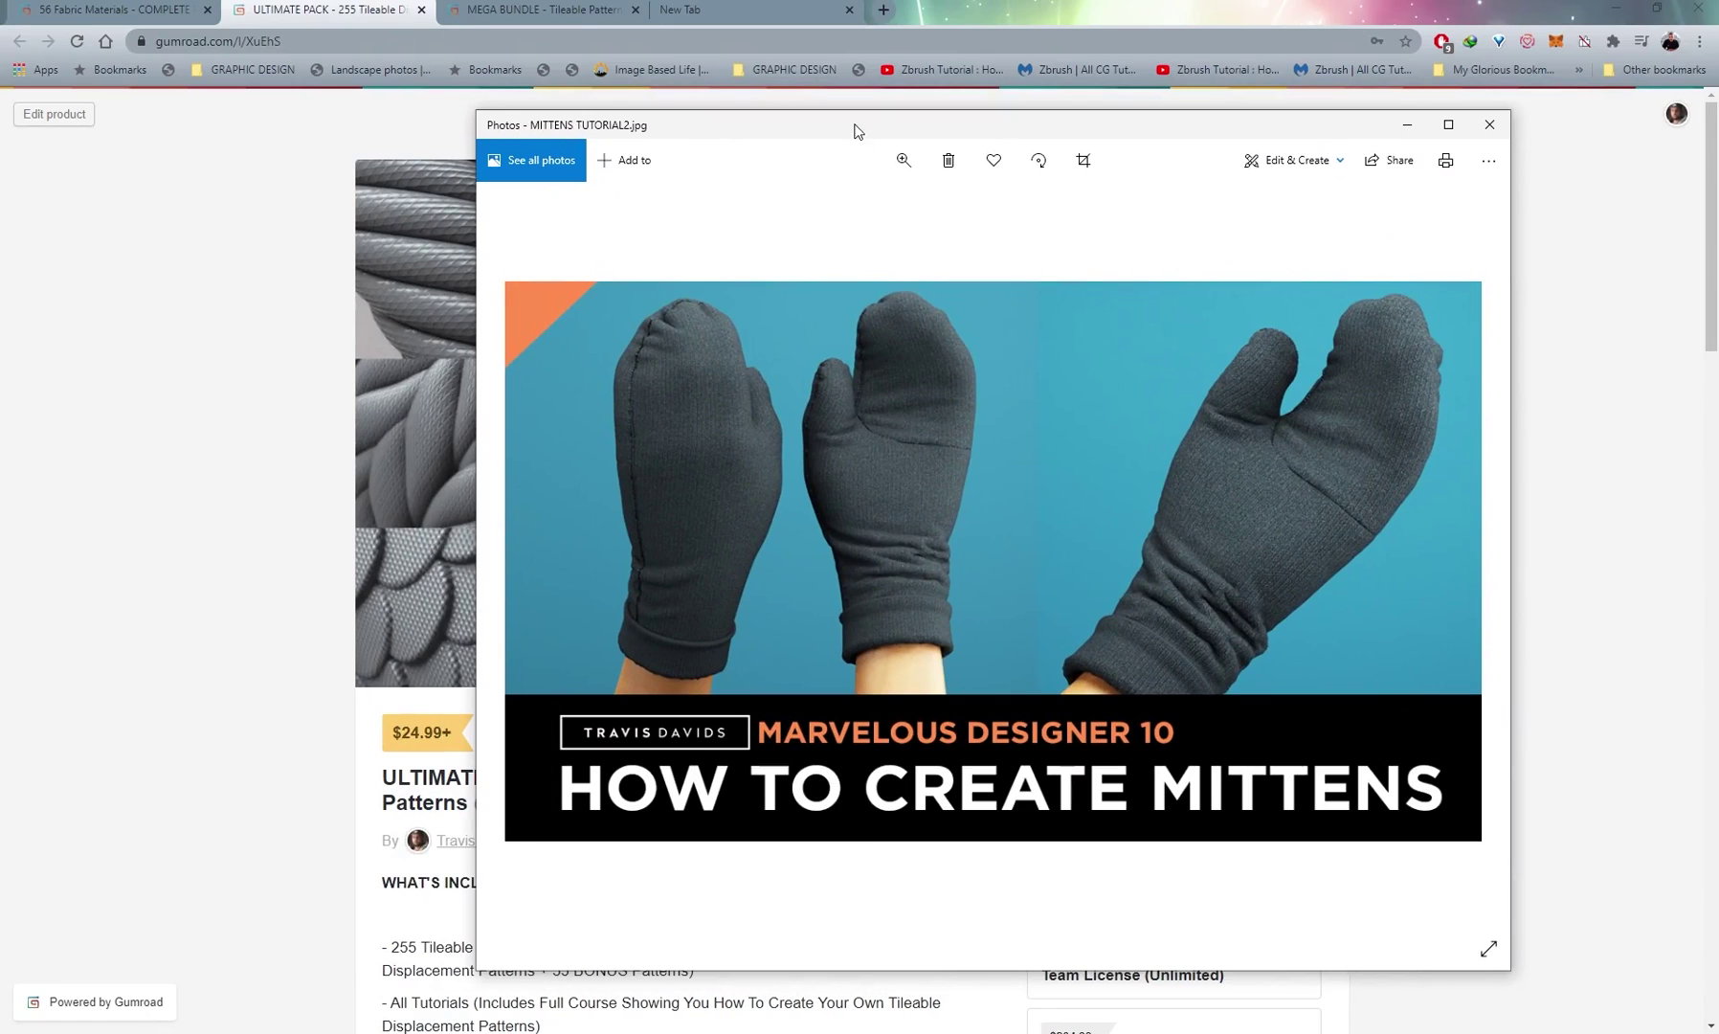
left_click_drag(841, 137, 903, 139)
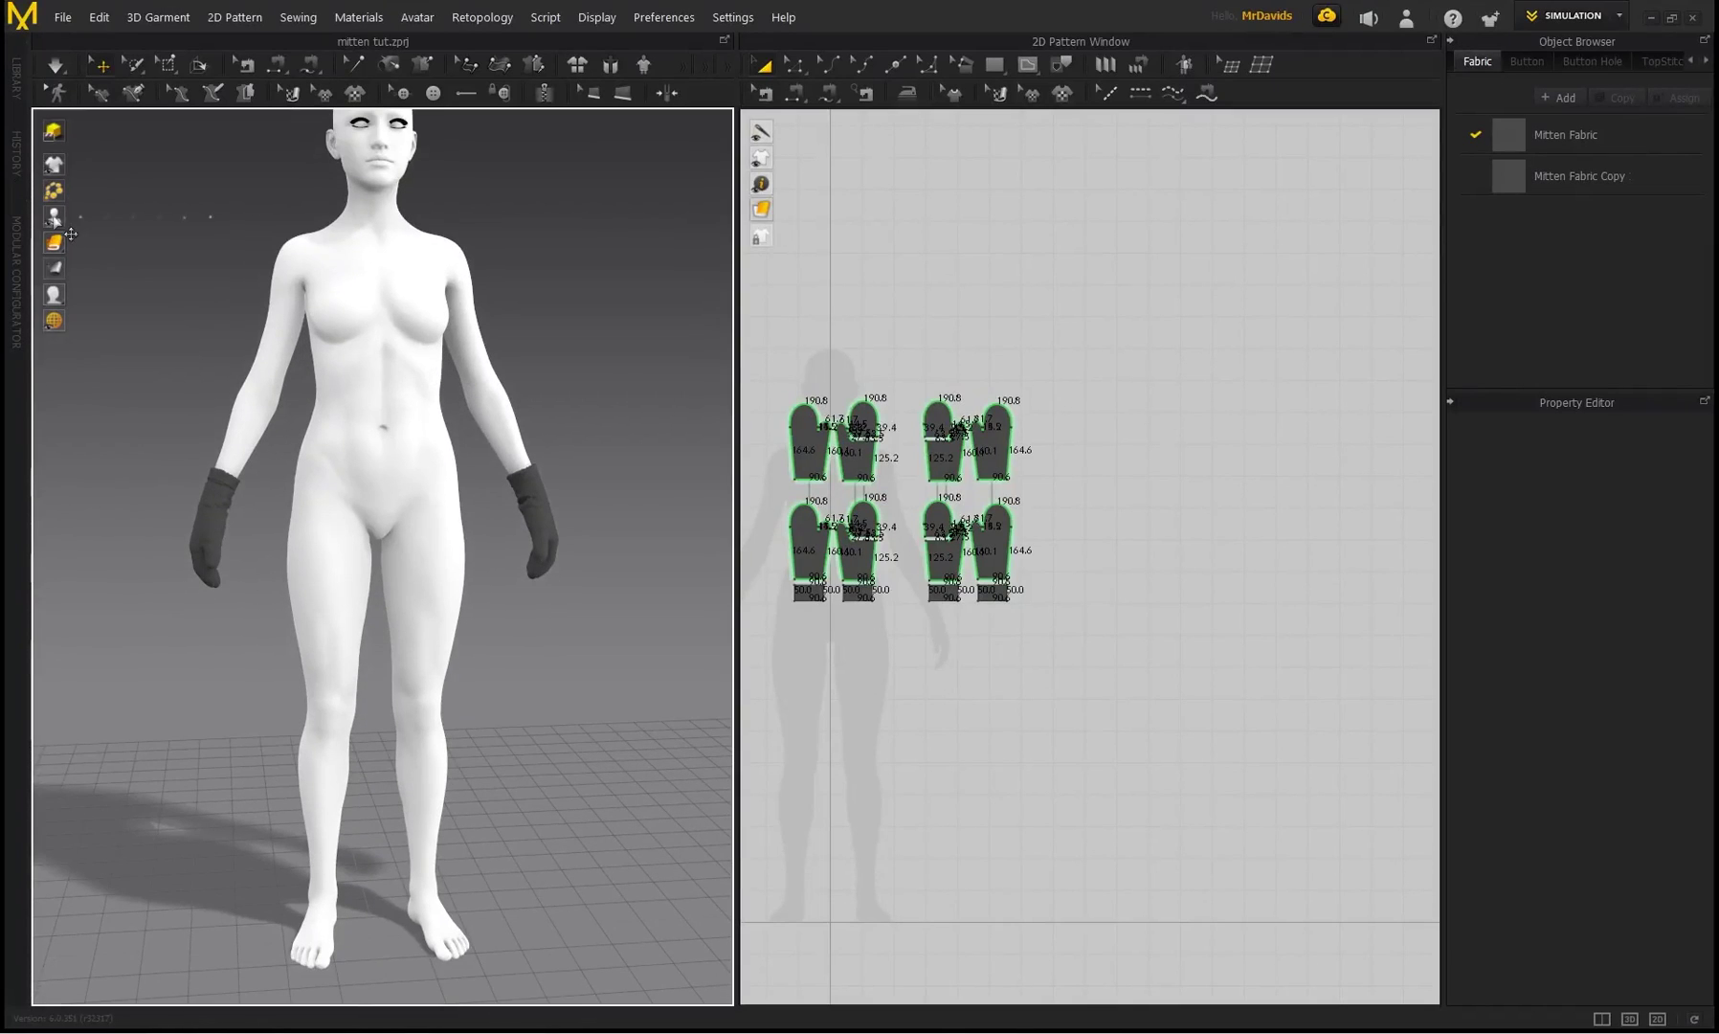
- Return to Marvelous Designer and hide the avatar so only the pair of mittens is shown in the 3D view
left_click(78, 218)
scroll(582, 507, "up", 3)
middle_click_drag(597, 495, 444, 541)
scroll(444, 542, "up", 3)
right_click_drag(445, 546, 259, 545)
scroll(292, 521, "down", 4)
middle_click_drag(258, 541, 402, 574)
- Highlight all the mitten pattern pieces, clear the selection, and examine the pair of mittens from different sides
left_click_drag(1125, 680, 756, 356)
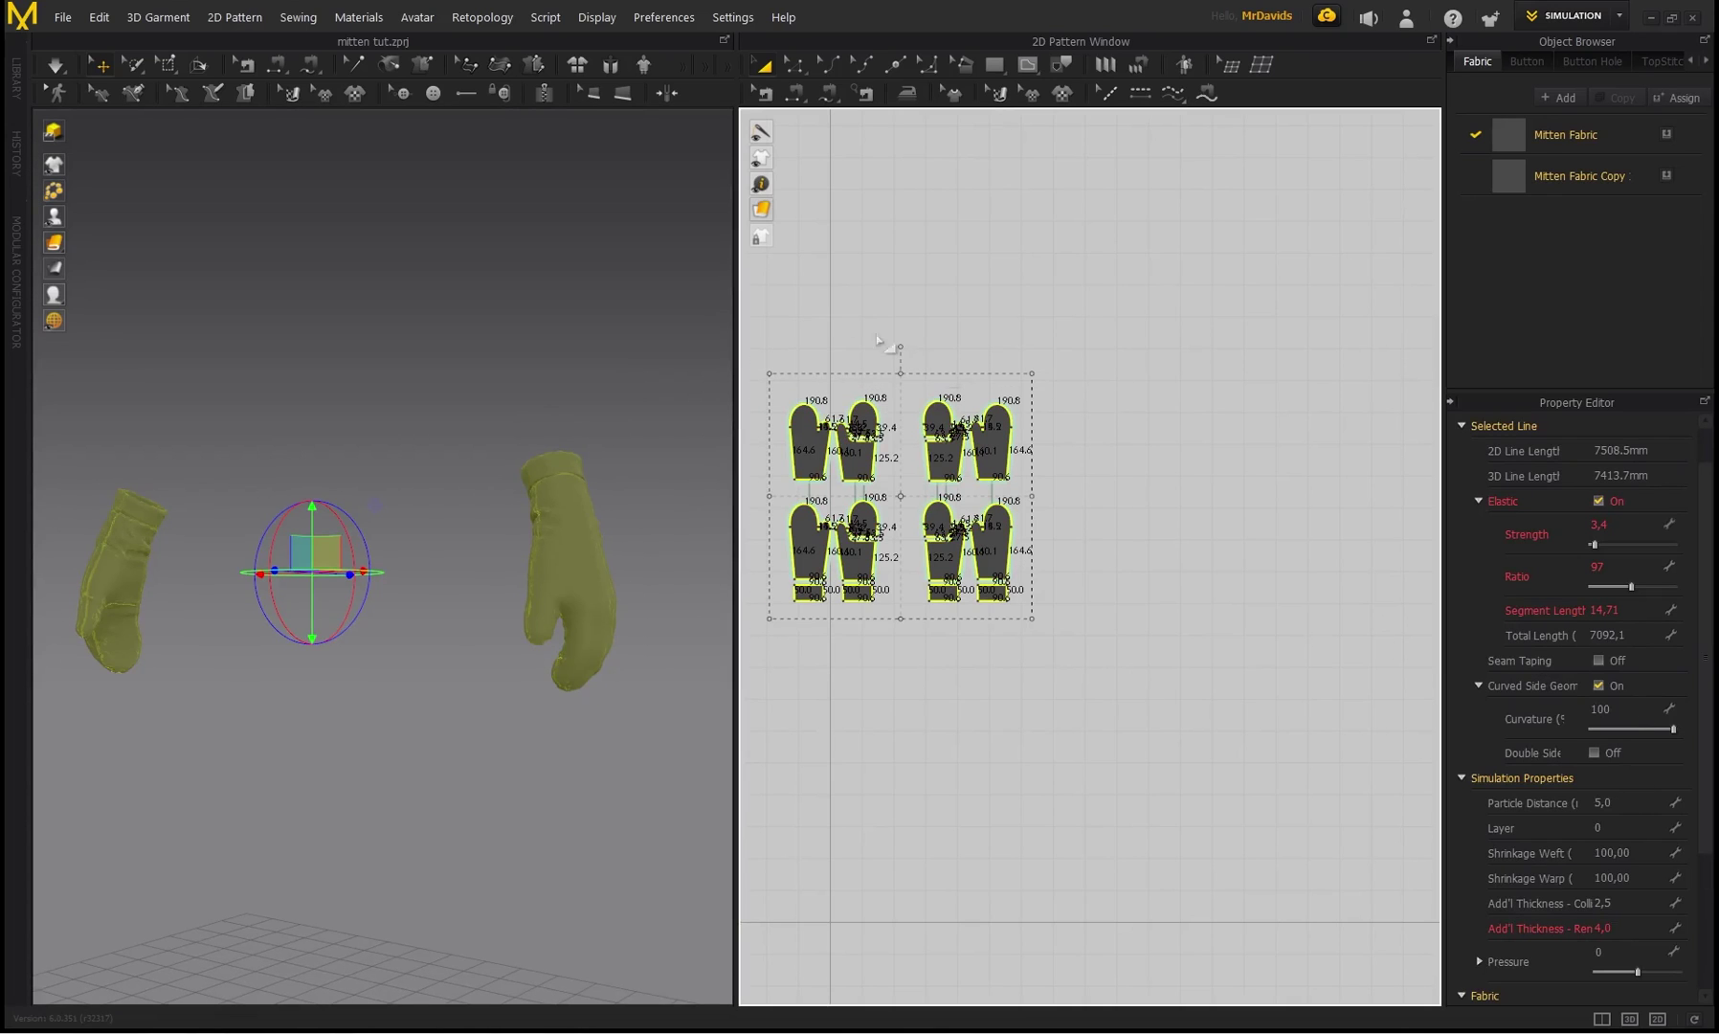
middle_click_drag(323, 469, 399, 448)
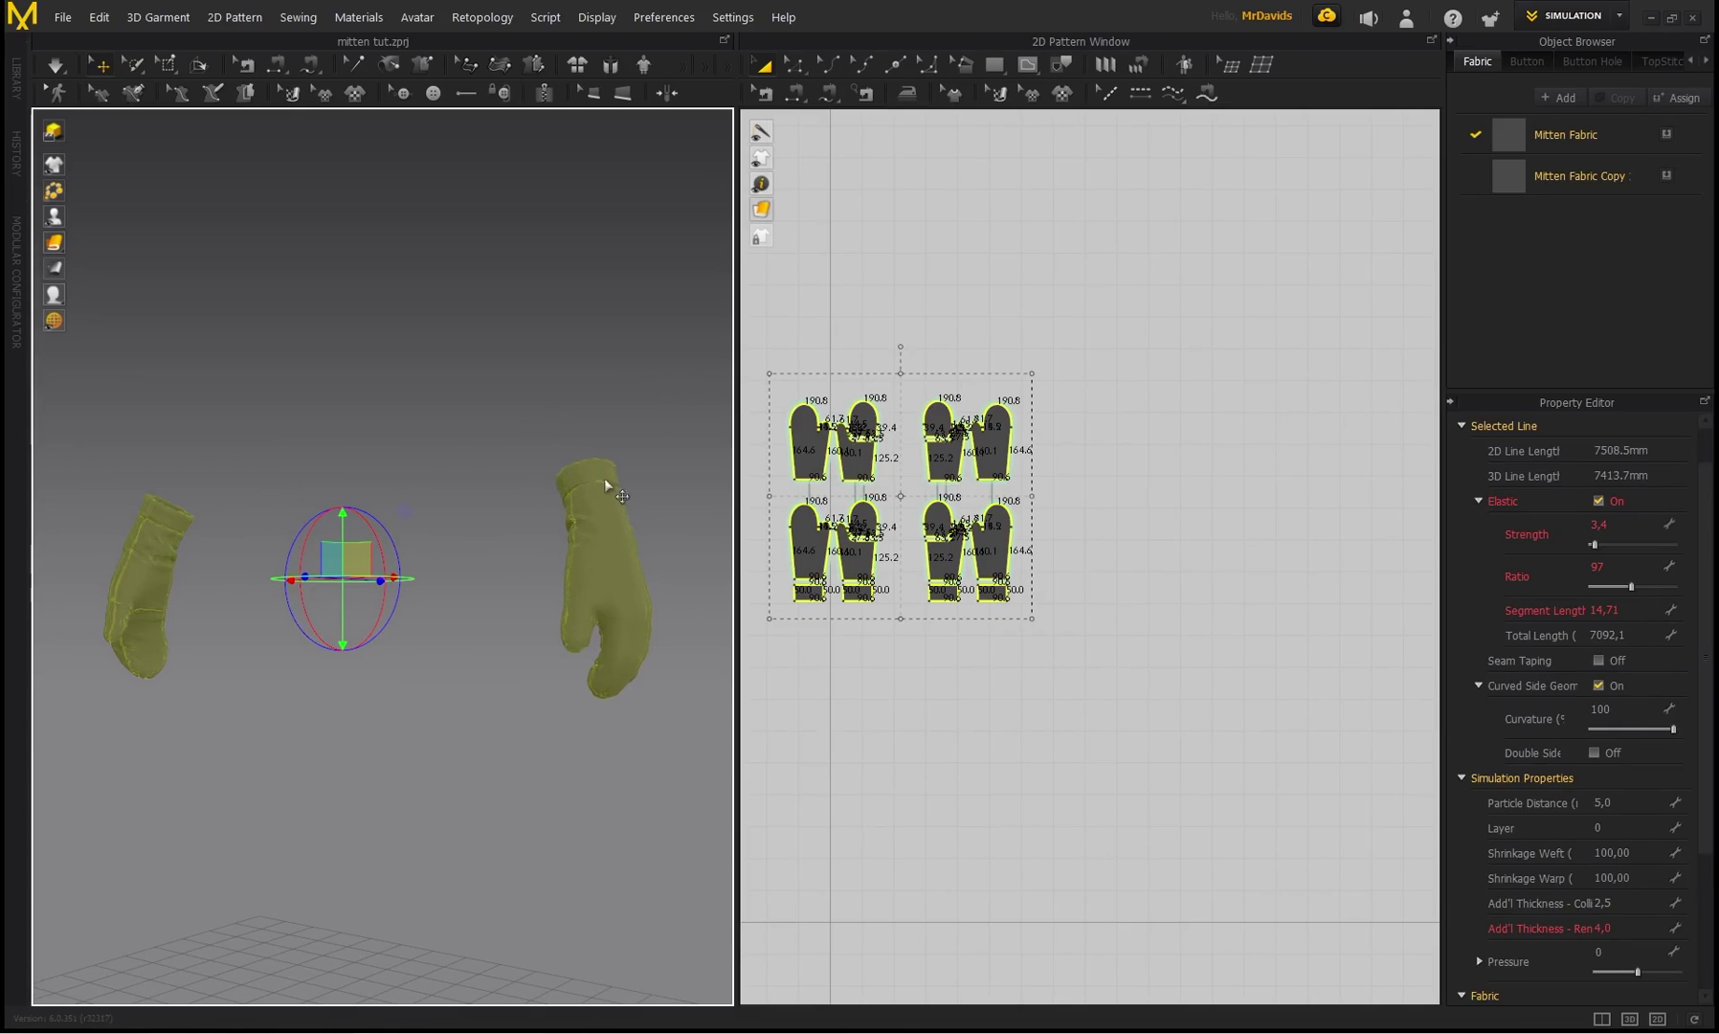
left_click(934, 307)
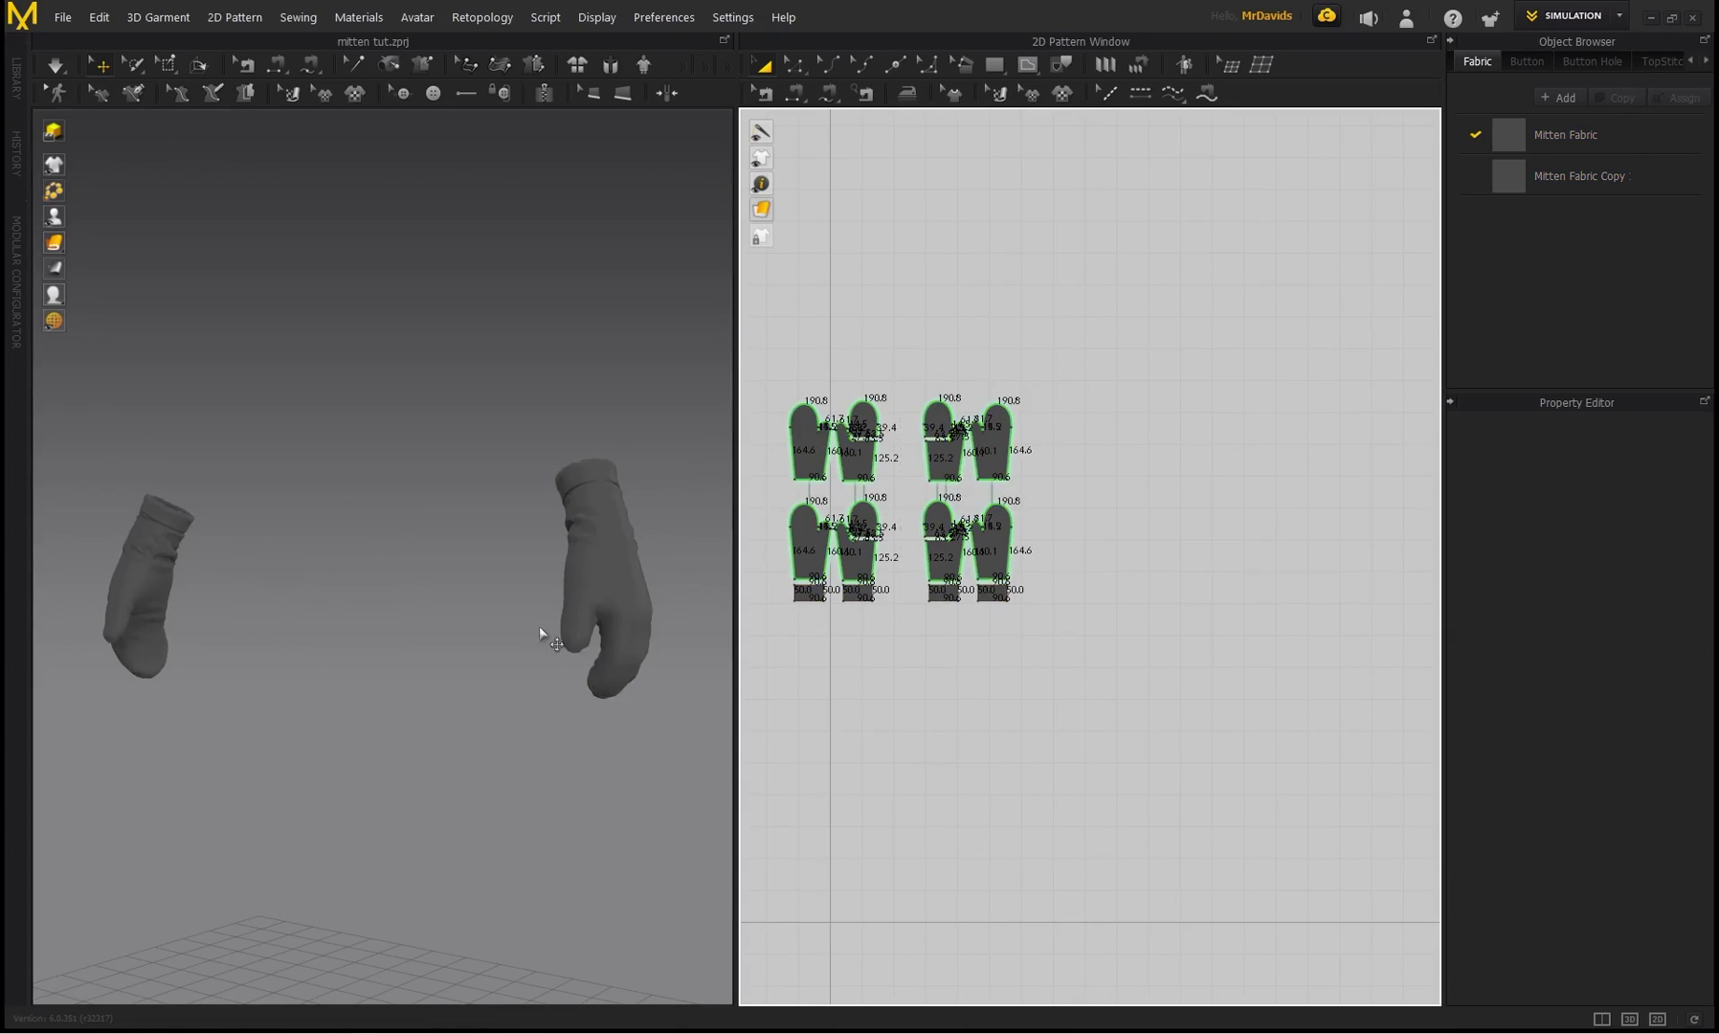
right_click_drag(556, 591, 663, 602)
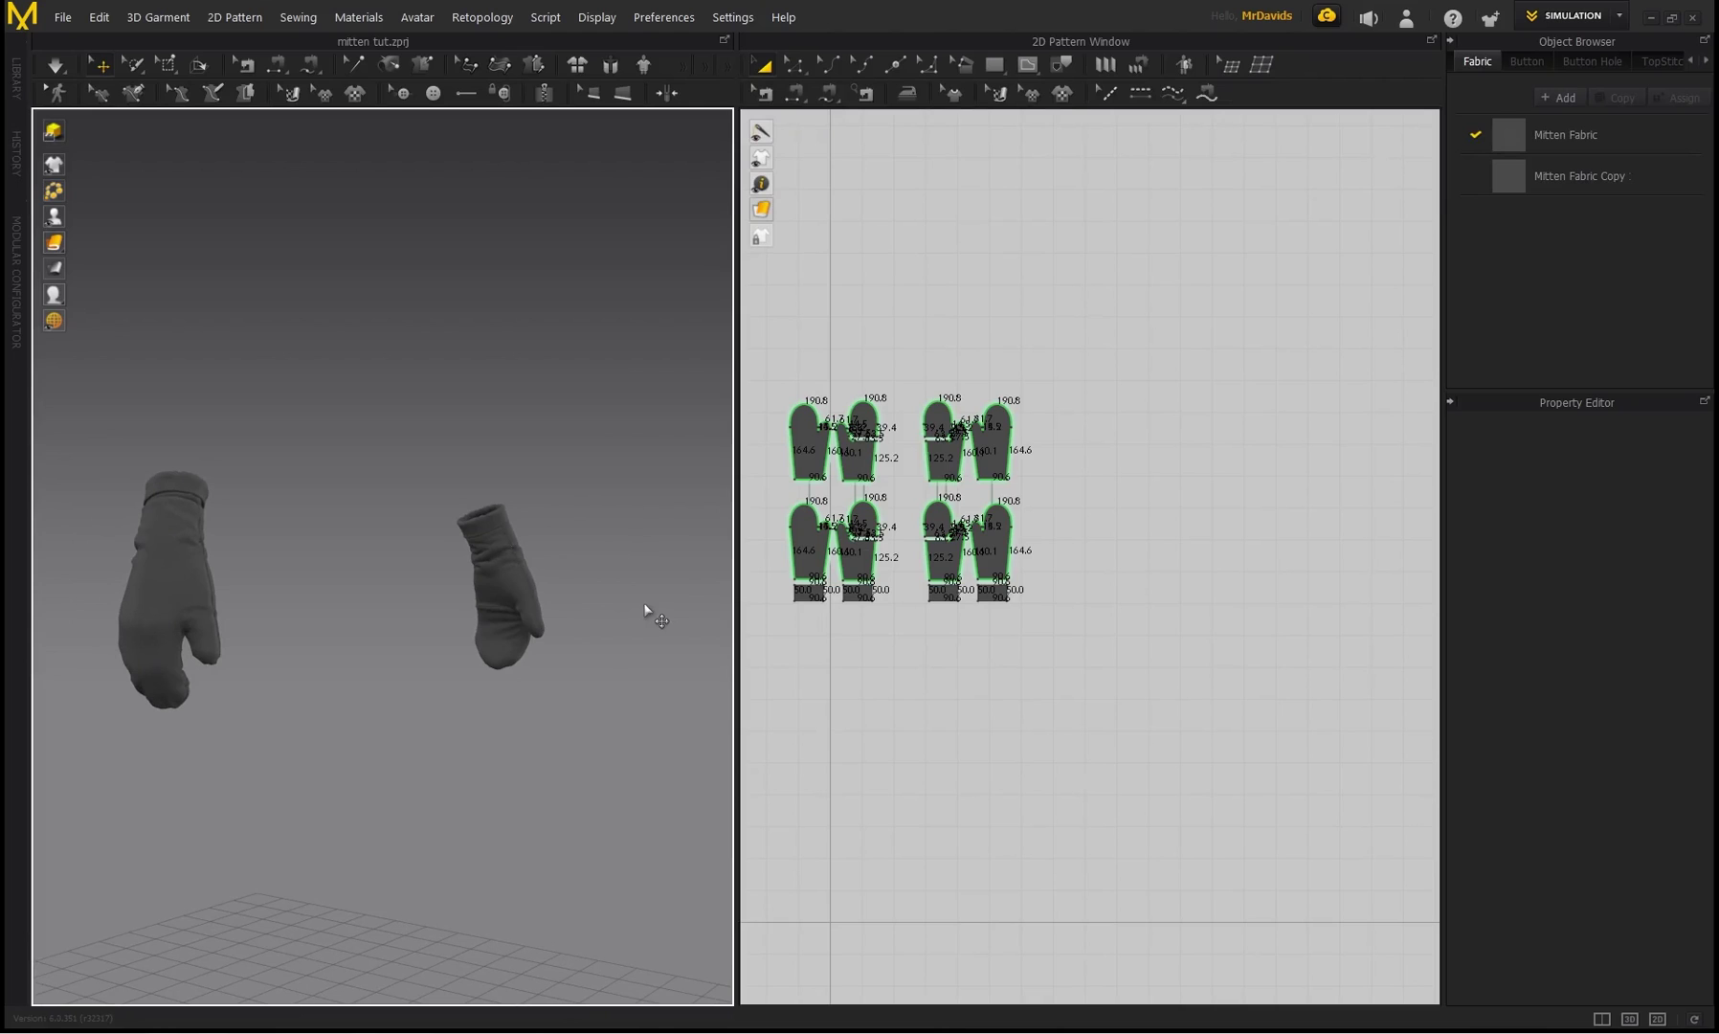
middle_click_drag(429, 594, 450, 597)
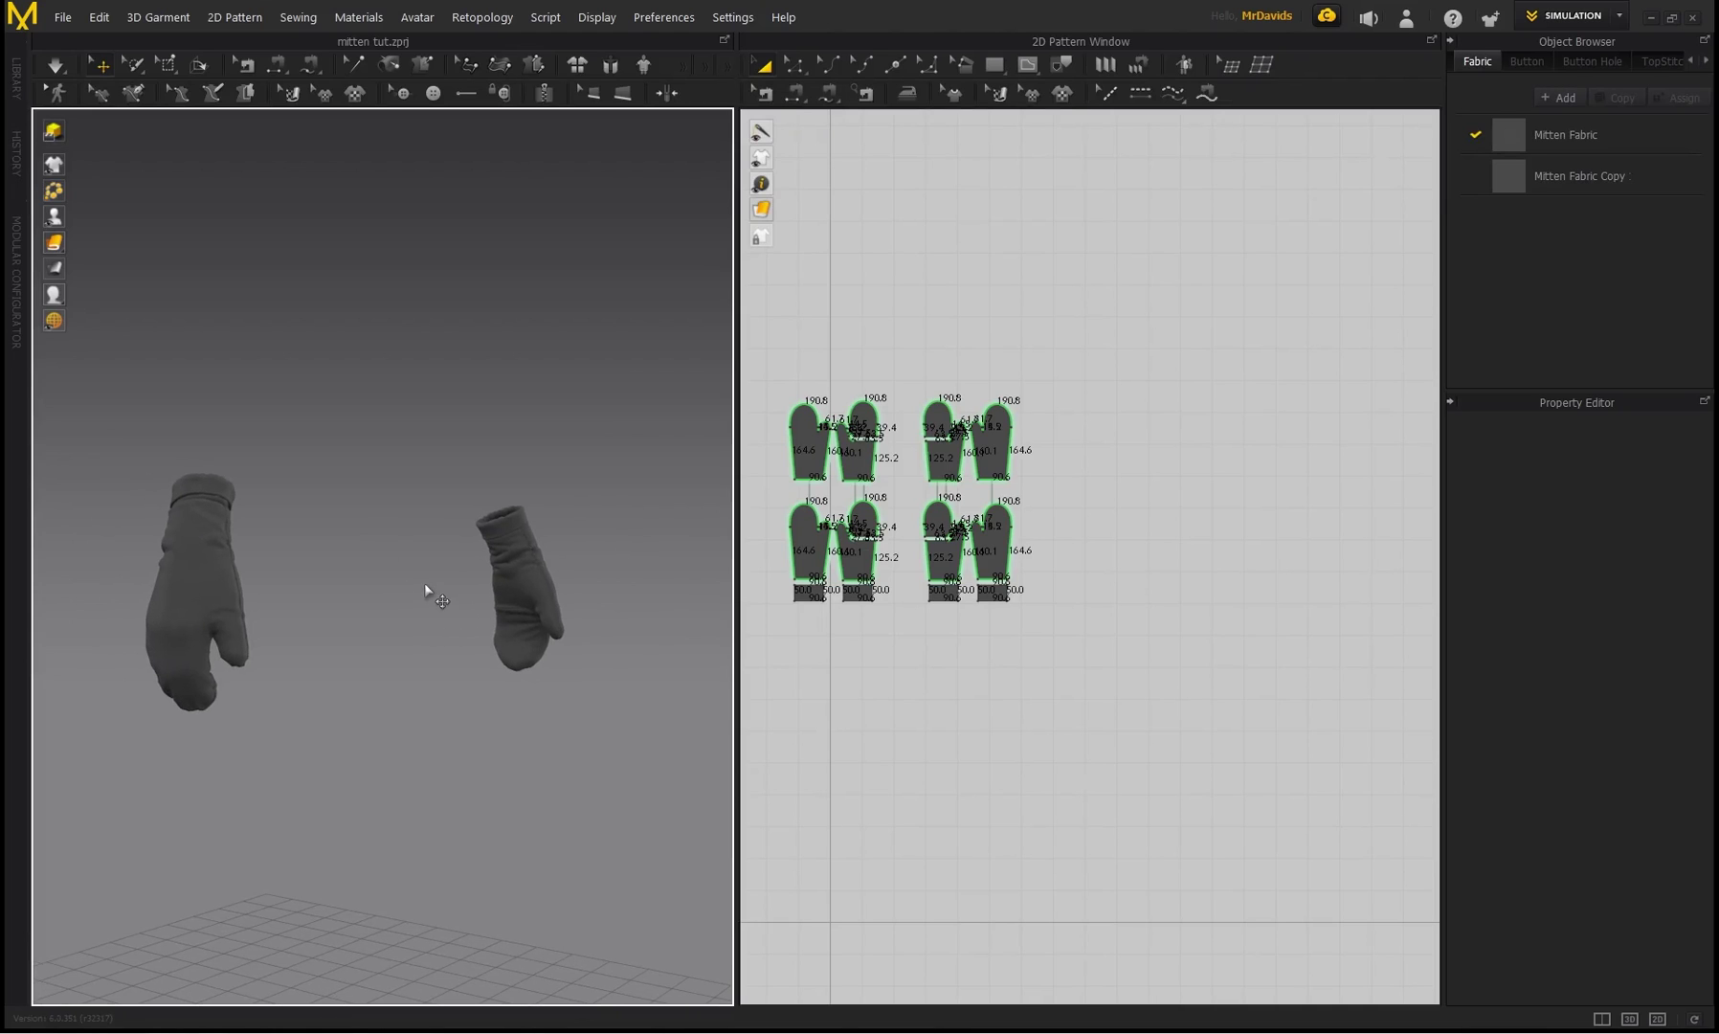